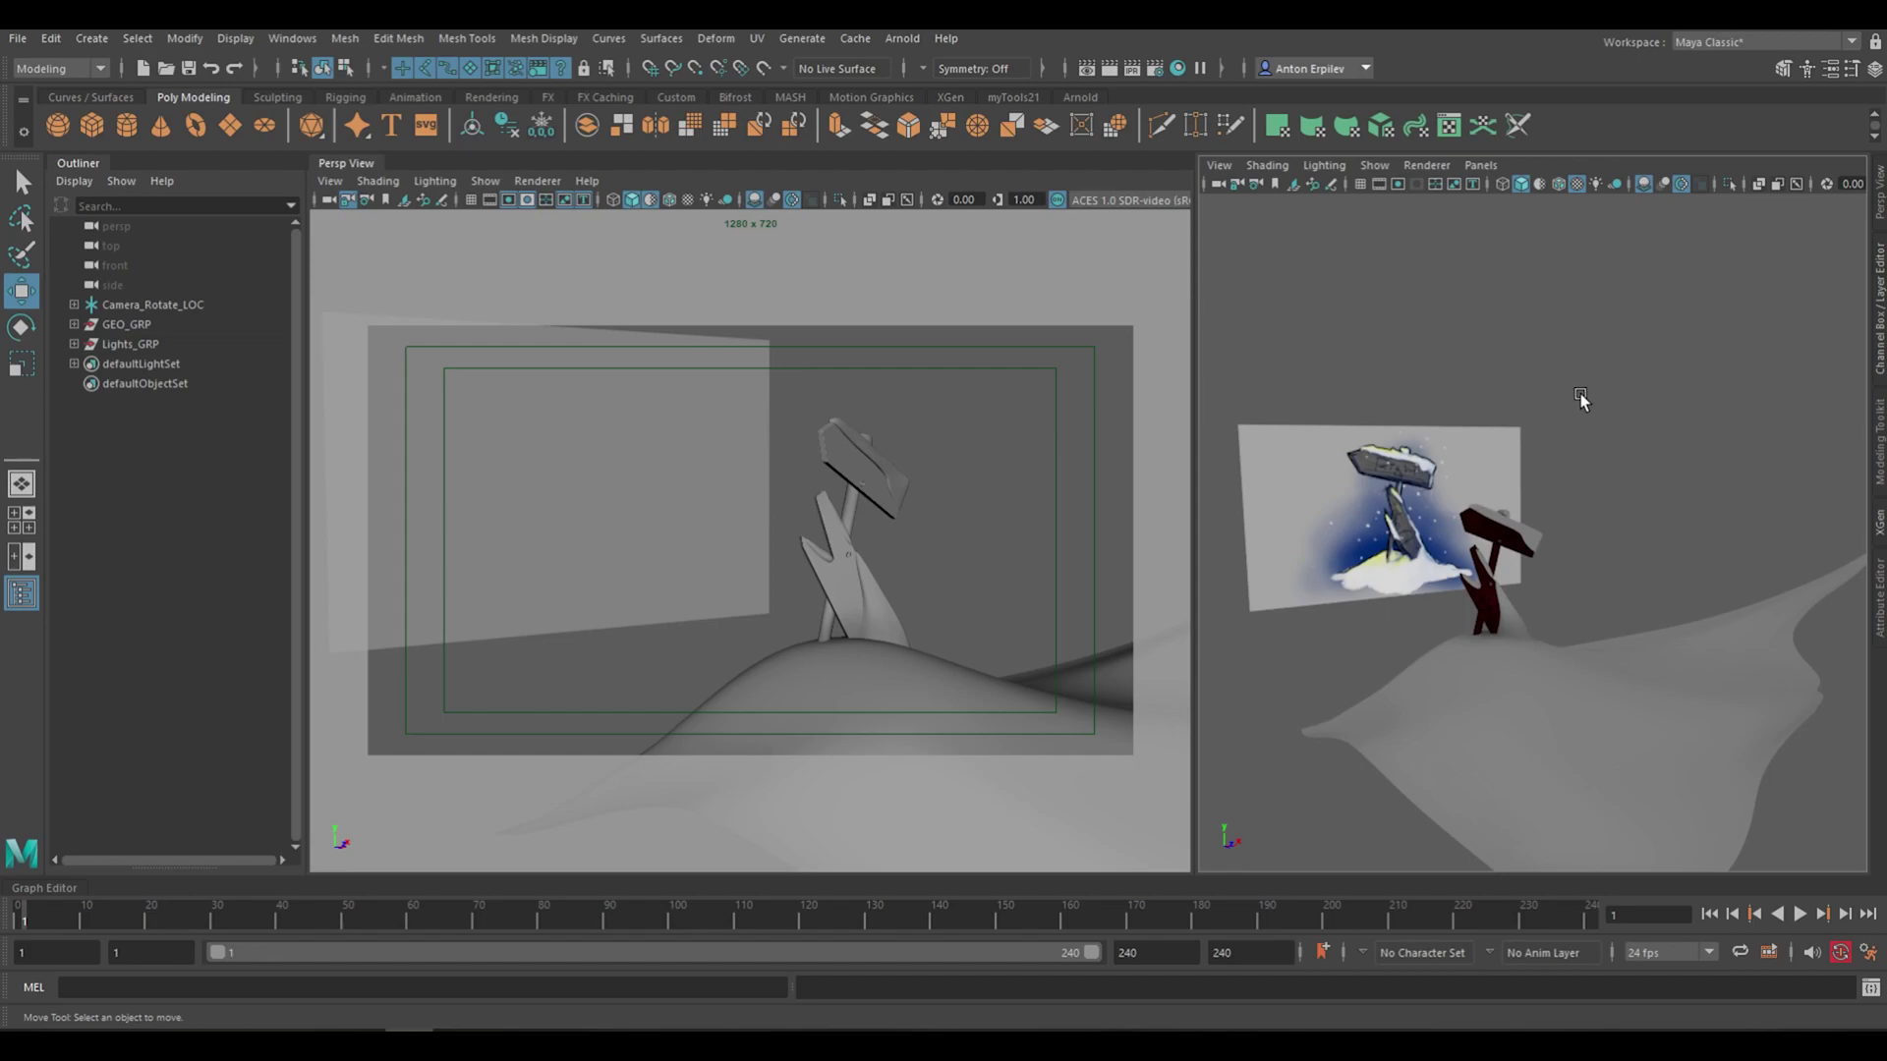
# Examine the signpost, the snowy hill and the reference image plane from several angles in the perspective view
pyautogui.keyDown('alt'); pyautogui.moveTo(1580, 393); pyautogui.dragTo(1558, 391); pyautogui.keyUp('alt')
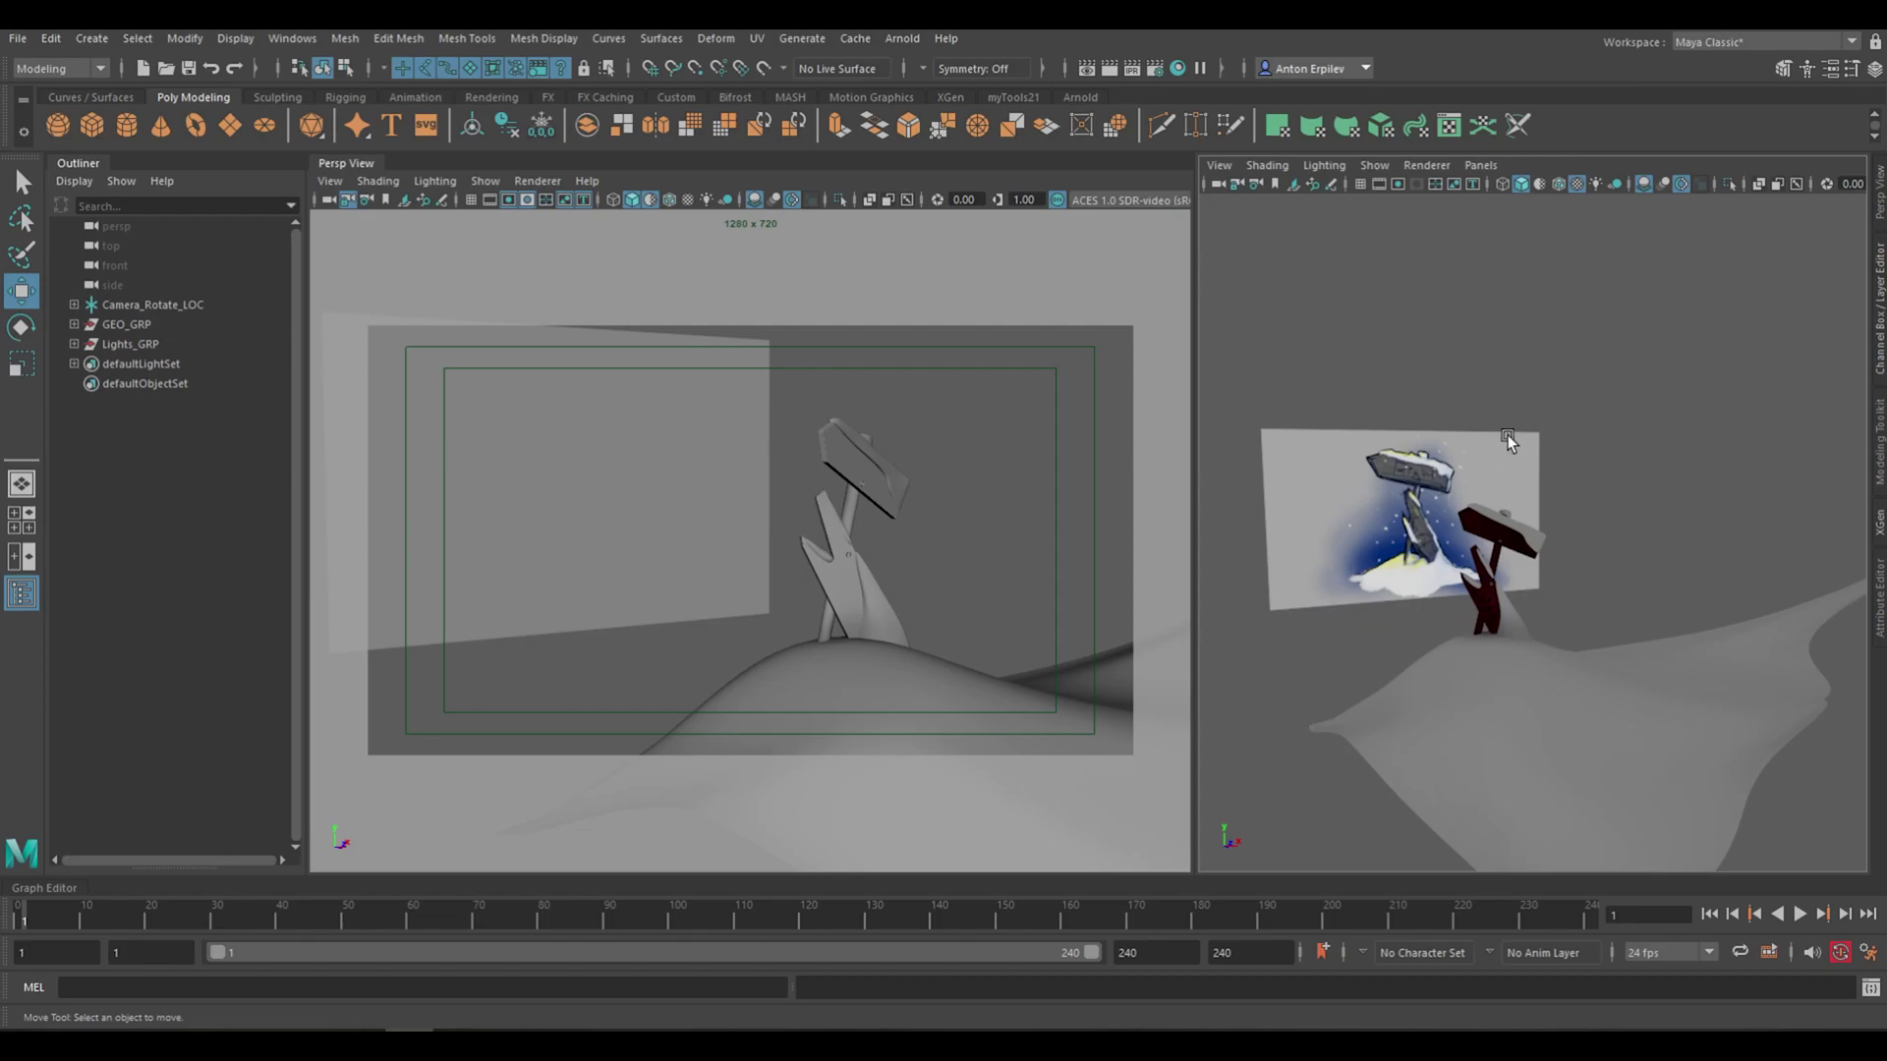
pyautogui.keyDown('alt'); pyautogui.moveTo(1507, 435); pyautogui.dragTo(1542, 438); pyautogui.keyUp('alt')
pyautogui.keyDown('alt'); pyautogui.moveTo(1533, 459); pyautogui.dragTo(1585, 458, button='middle'); pyautogui.keyUp('alt')
pyautogui.keyDown('alt'); pyautogui.moveTo(1585, 462); pyautogui.dragTo(1654, 475); pyautogui.keyUp('alt')
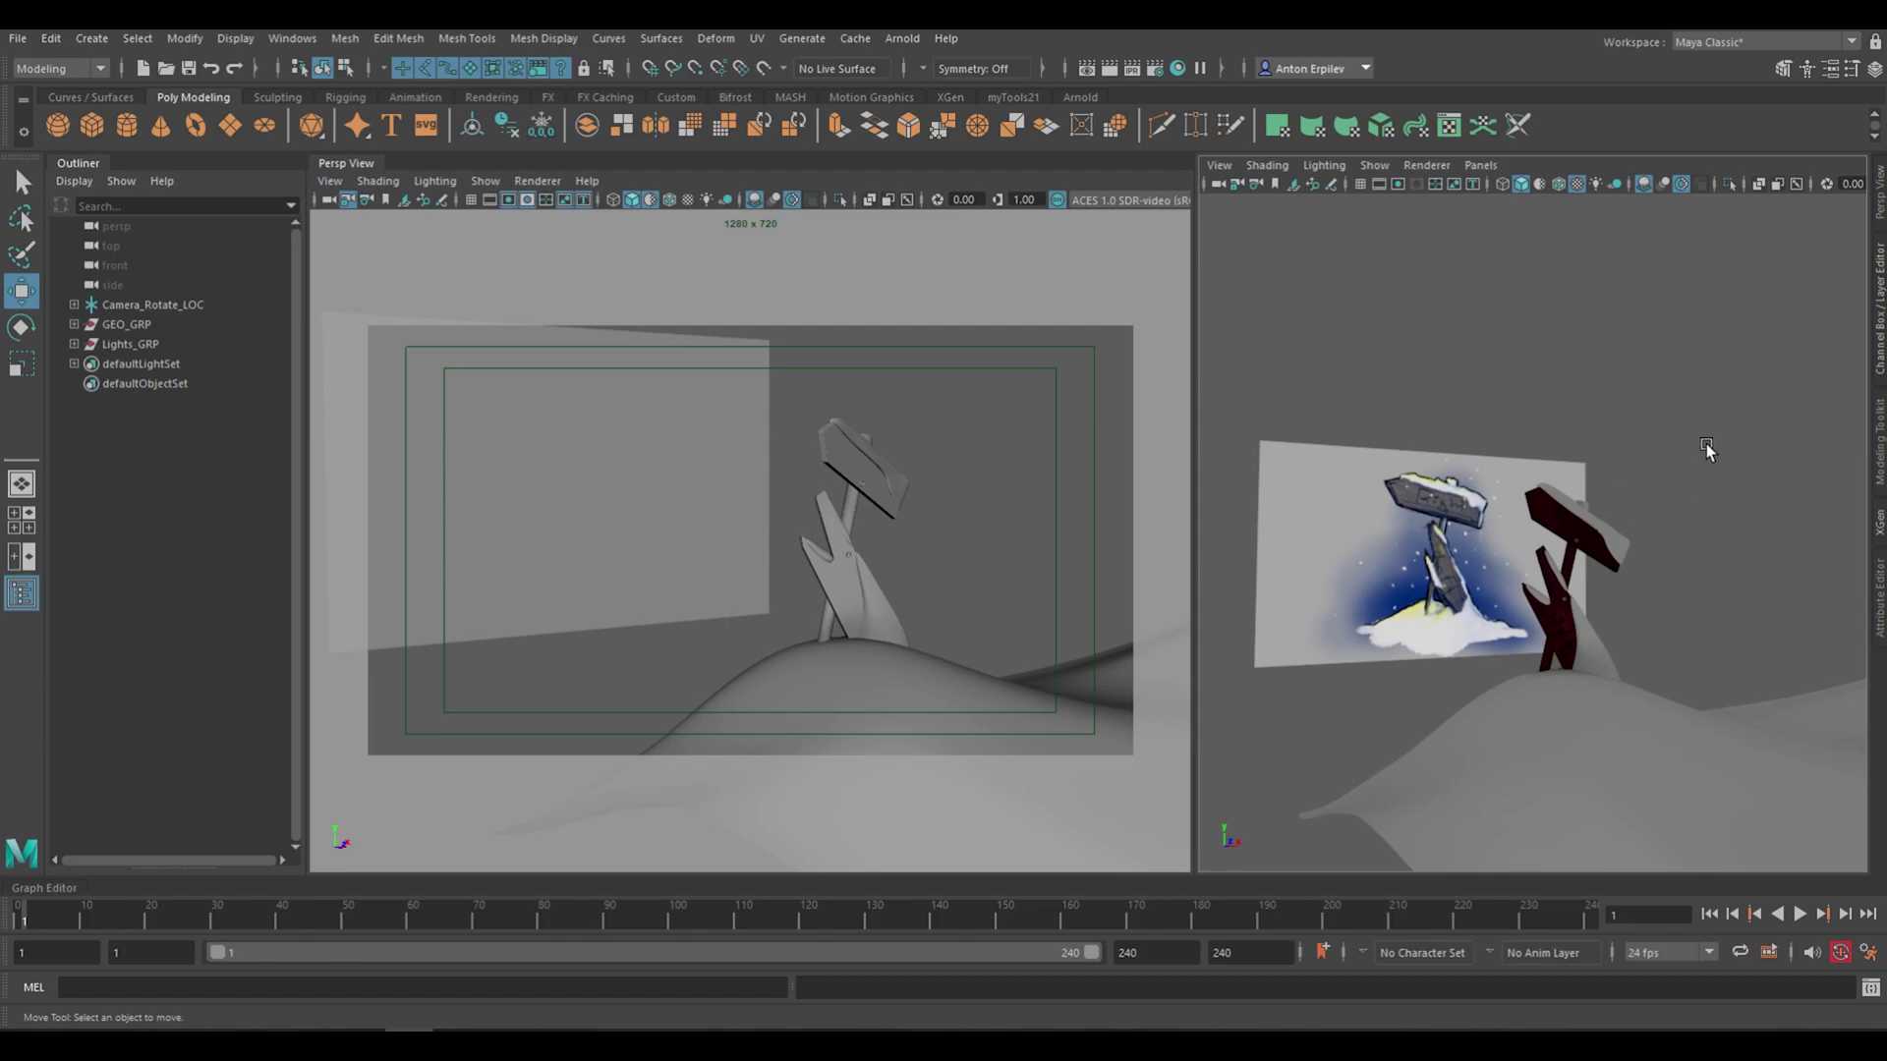
pyautogui.moveTo(1722, 419); pyautogui.dragTo(1521, 810)
pyautogui.keyDown('alt'); pyautogui.moveTo(1518, 378); pyautogui.dragTo(1570, 378); pyautogui.keyUp('alt')
pyautogui.click(1526, 400)
pyautogui.keyDown('alt'); pyautogui.moveTo(1543, 438); pyautogui.dragTo(1593, 441, button='middle'); pyautogui.keyUp('alt')
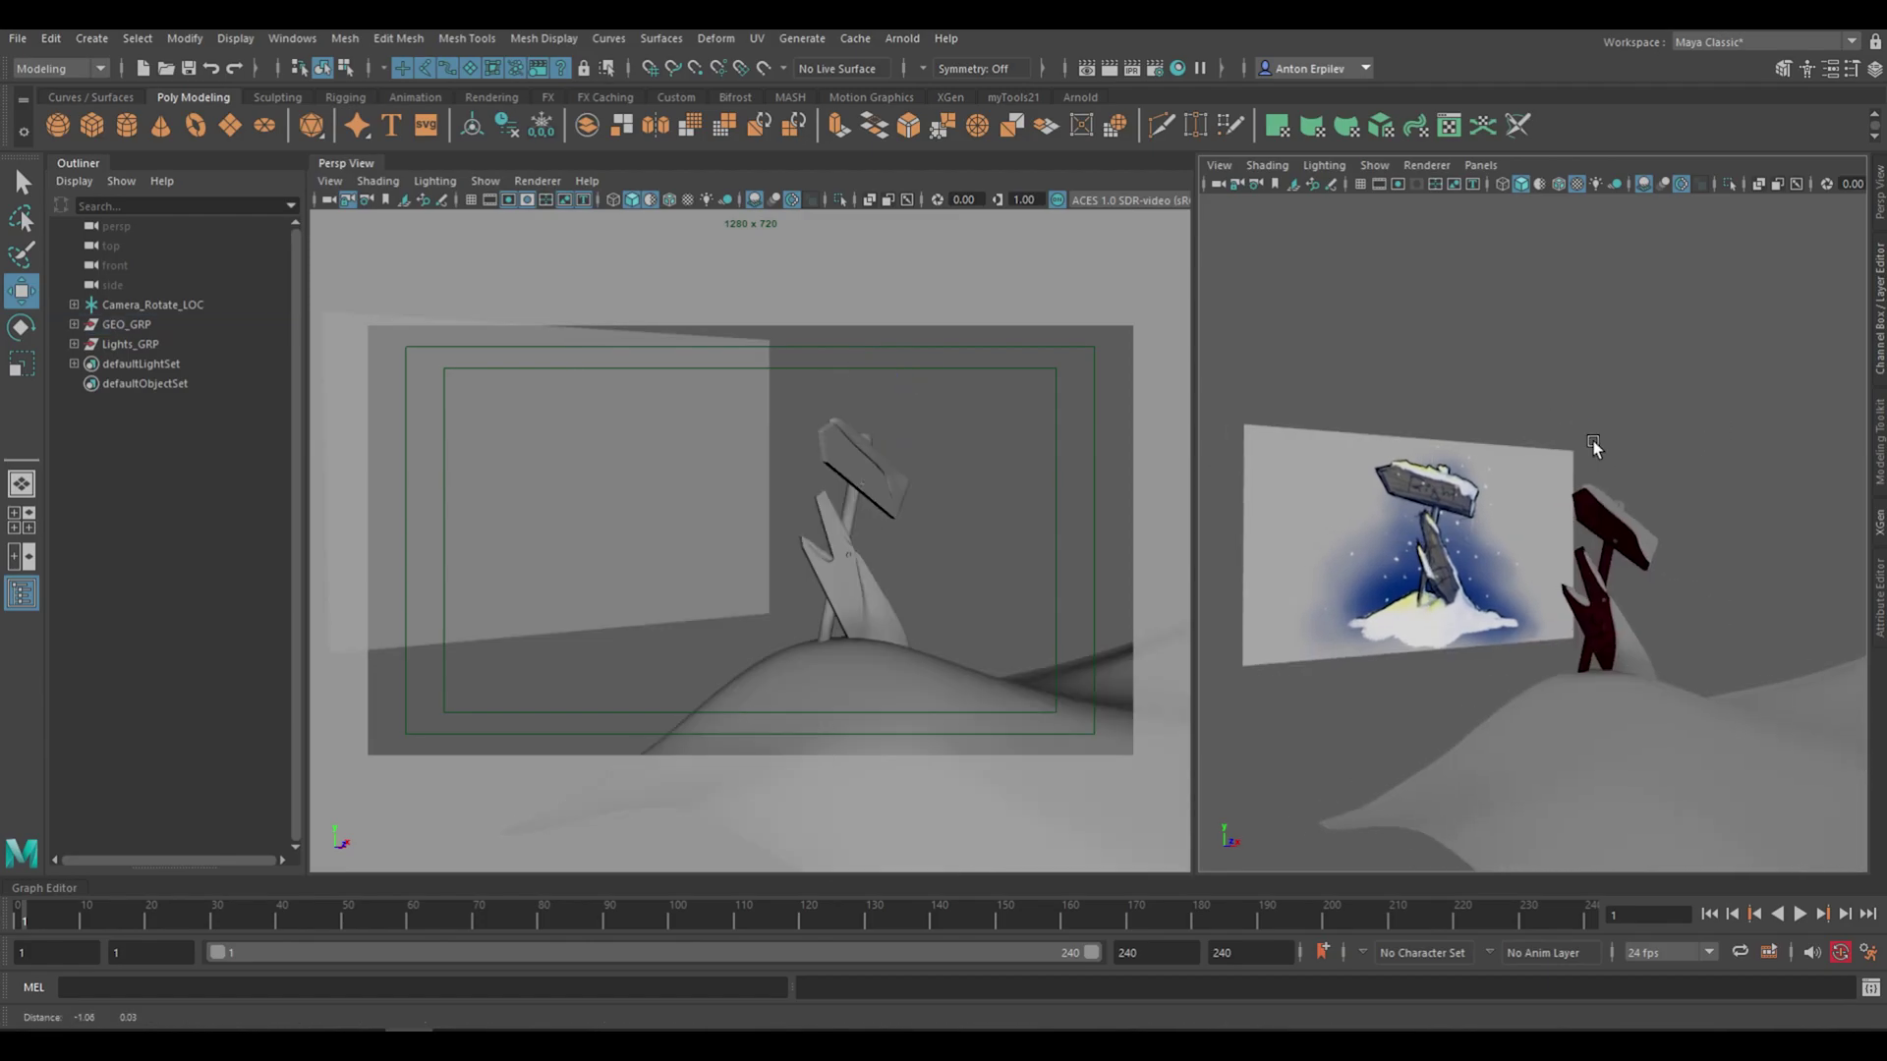
pyautogui.keyDown('alt'); pyautogui.moveTo(1593, 444); pyautogui.dragTo(1577, 519); pyautogui.keyUp('alt')
pyautogui.click(1468, 508)
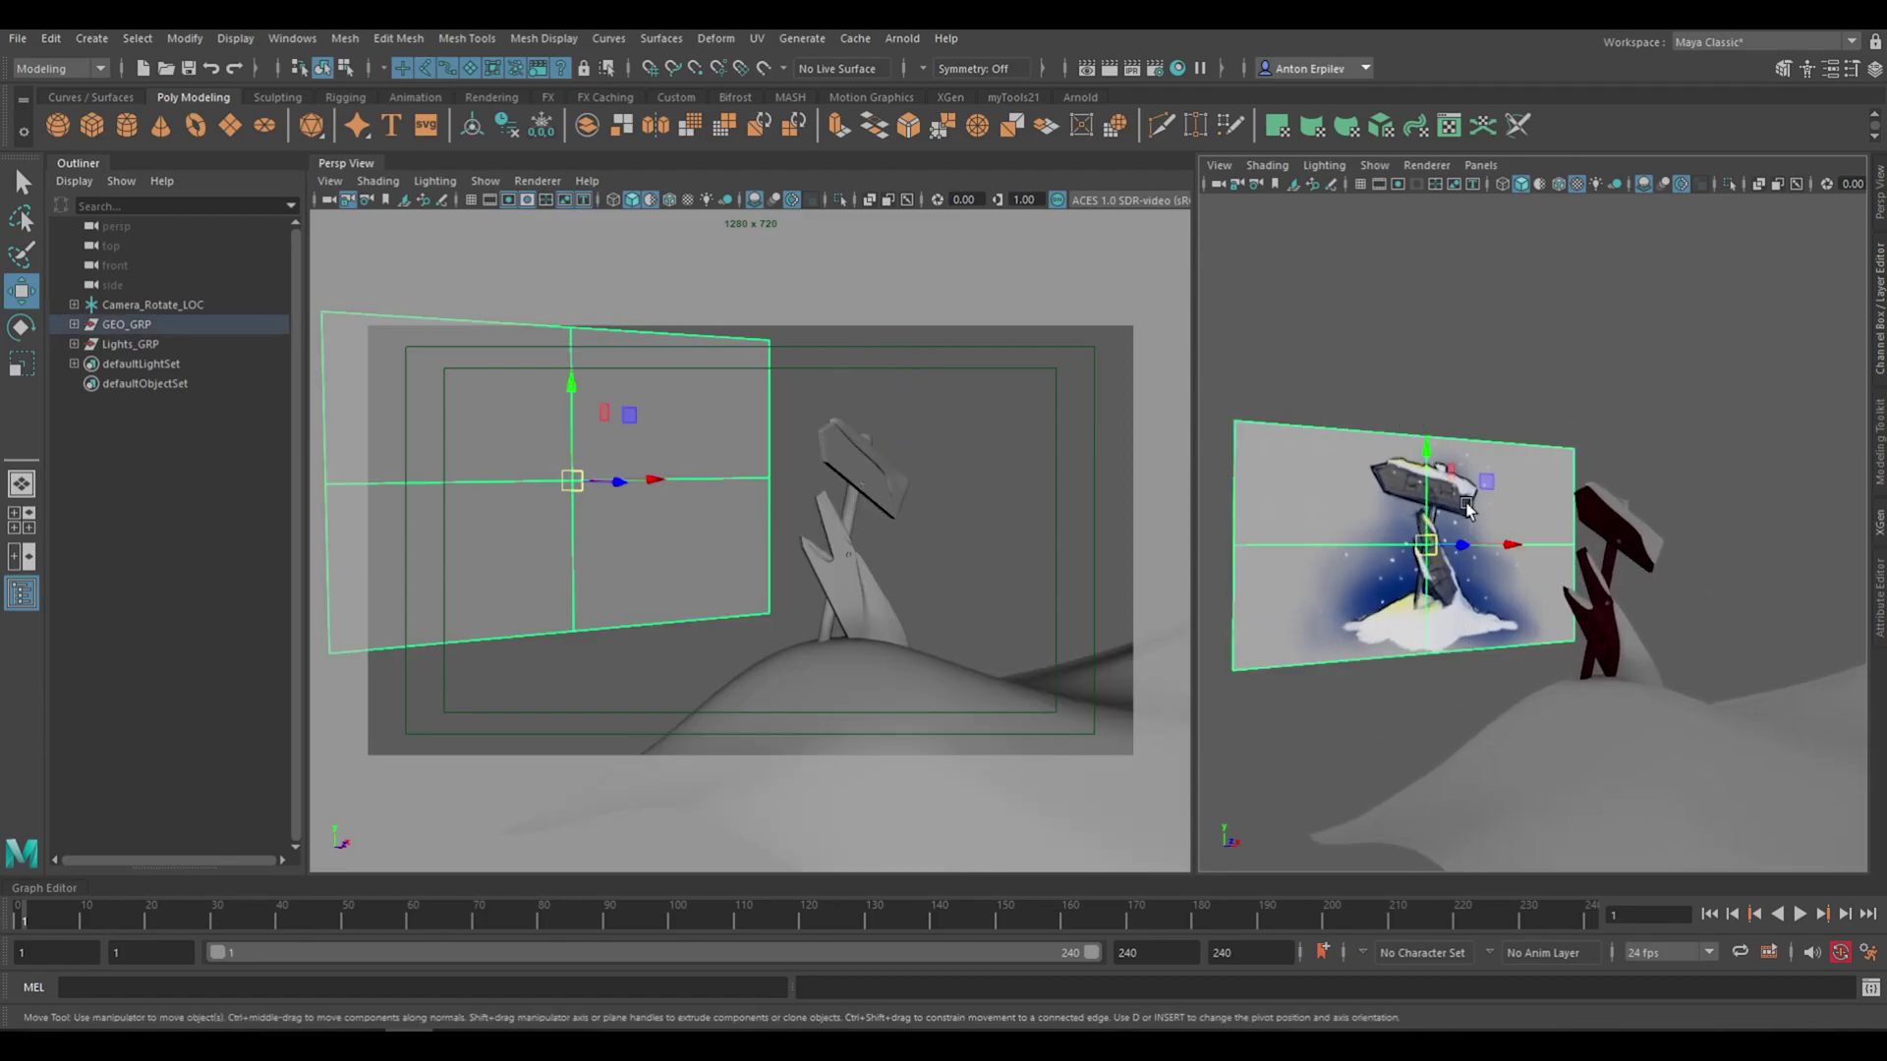
pyautogui.keyDown('alt'); pyautogui.moveTo(1486, 391); pyautogui.dragTo(1541, 370, button='middle'); pyautogui.keyUp('alt')
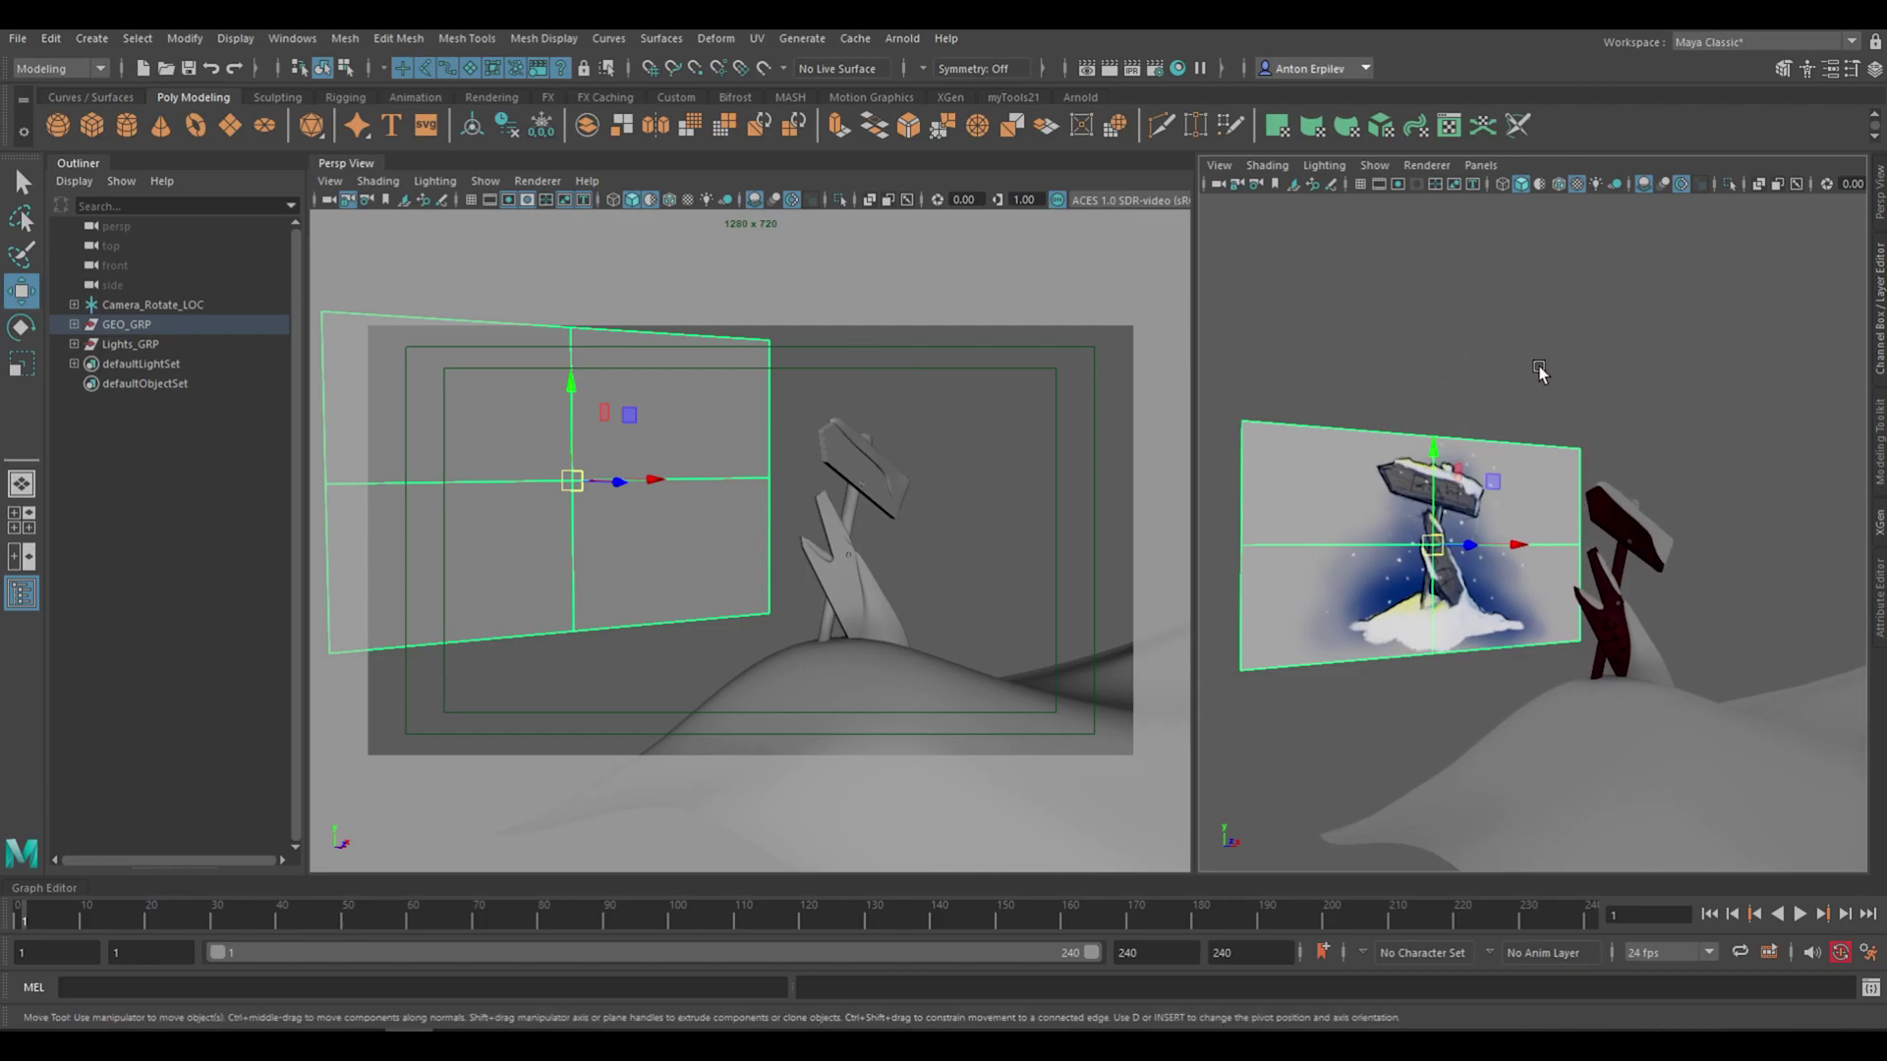
pyautogui.click(1541, 371)
pyautogui.keyDown('alt'); pyautogui.moveTo(1589, 526); pyautogui.dragTo(1643, 532); pyautogui.keyUp('alt')
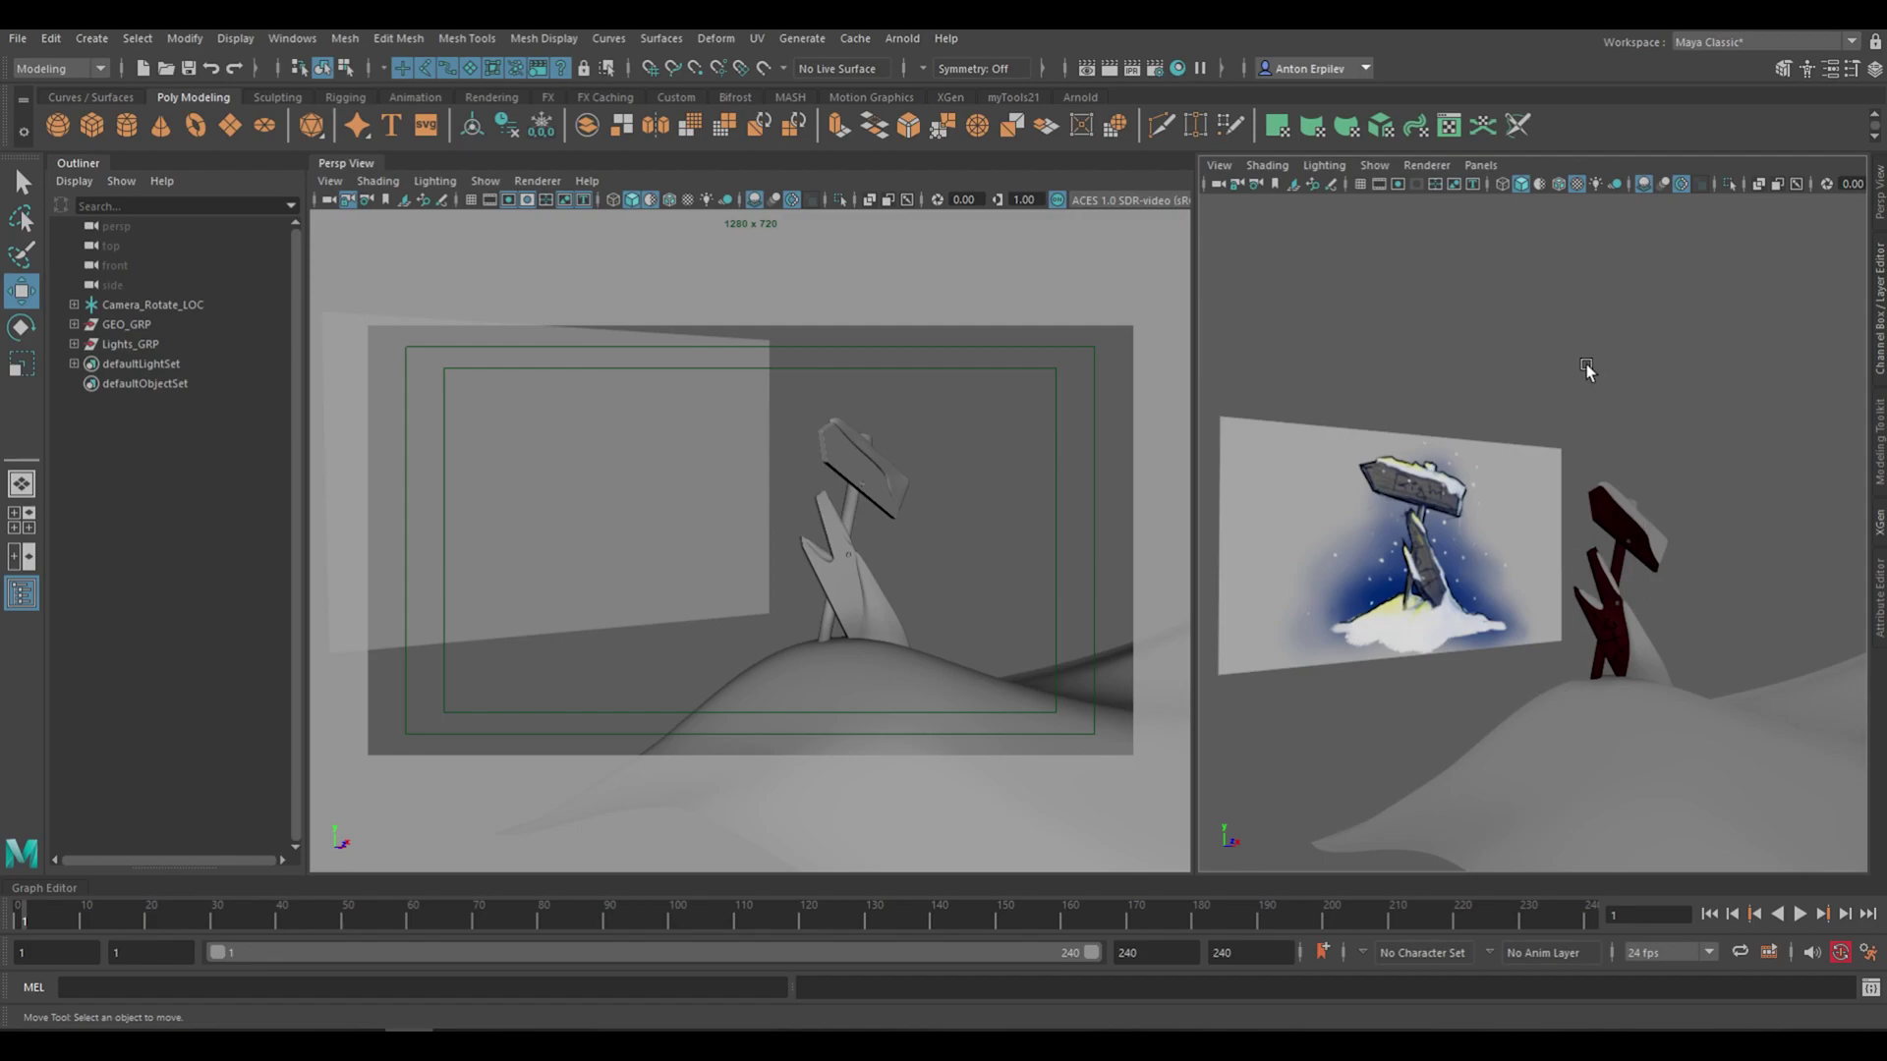
pyautogui.keyDown('alt'); pyautogui.moveTo(1594, 437); pyautogui.dragTo(1529, 458, button='middle'); pyautogui.keyUp('alt')
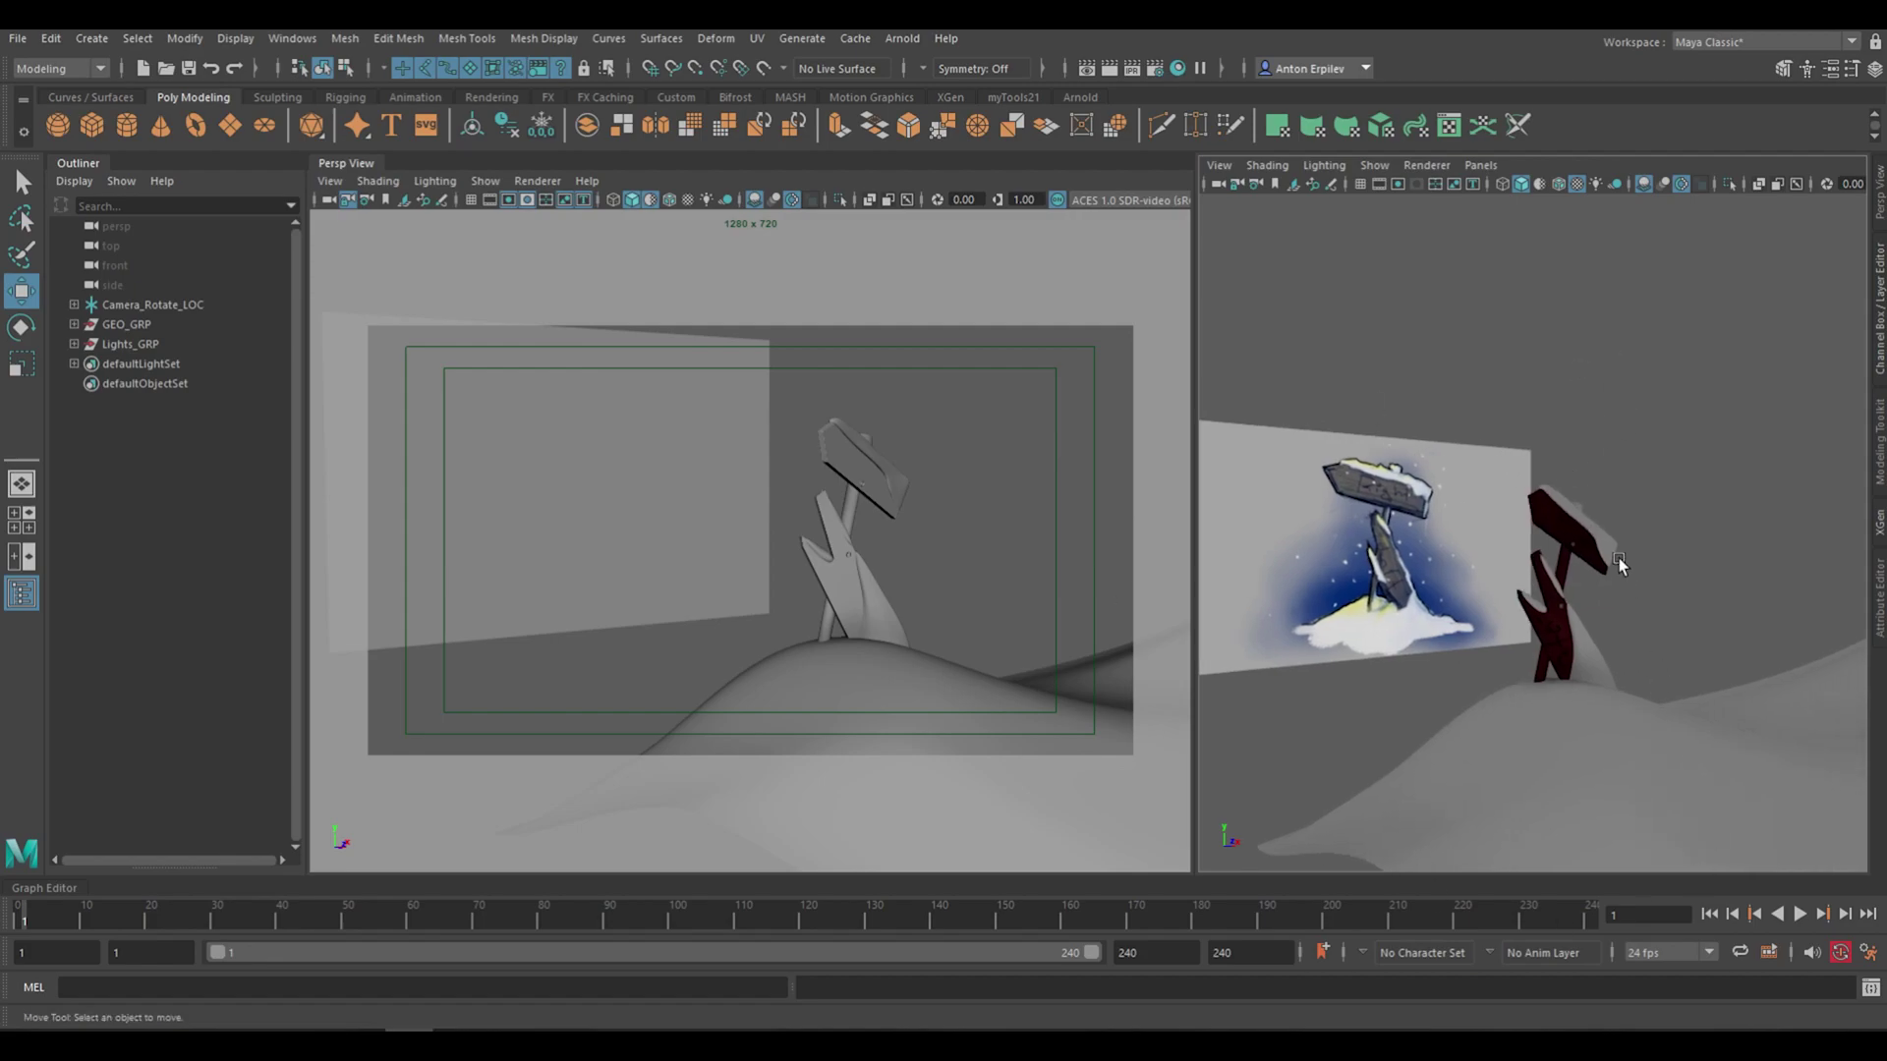
# Play the camera animation, stop it and return to frame 1
pyautogui.hotkey('alt', 'v')
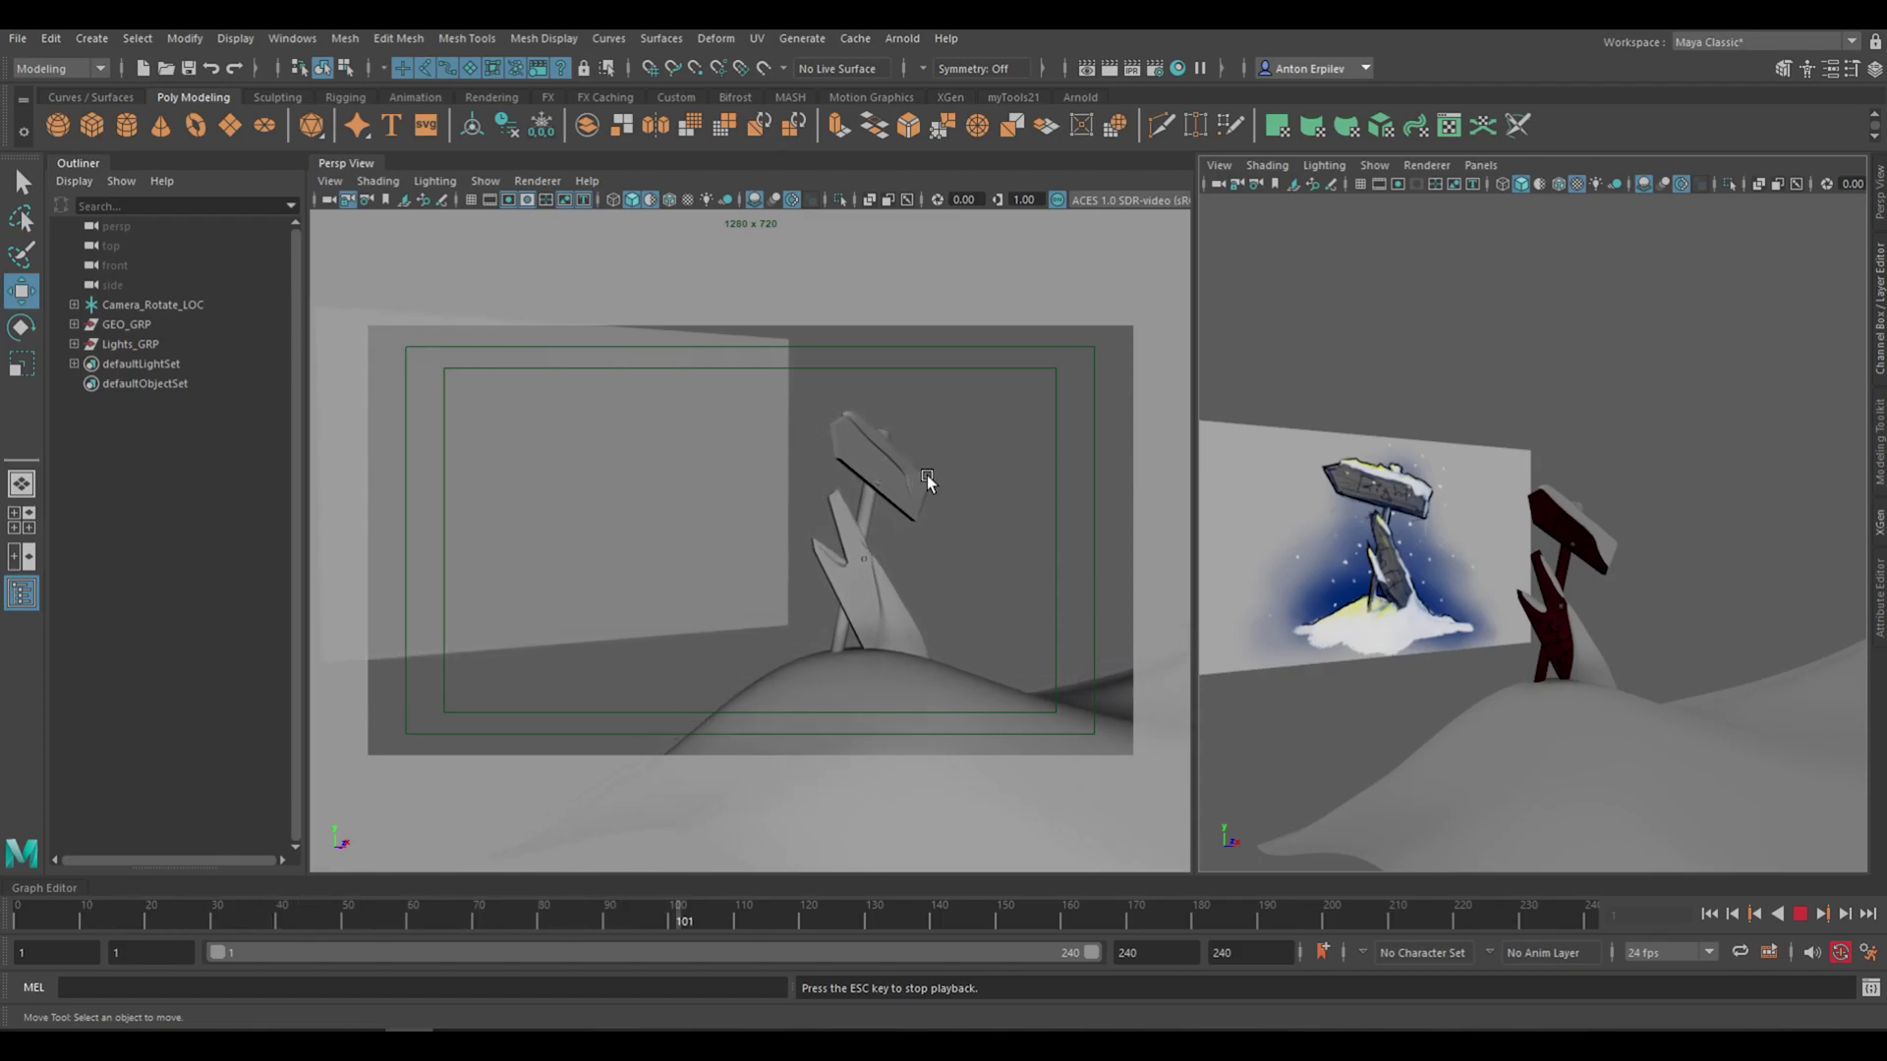
pyautogui.press('Escape')
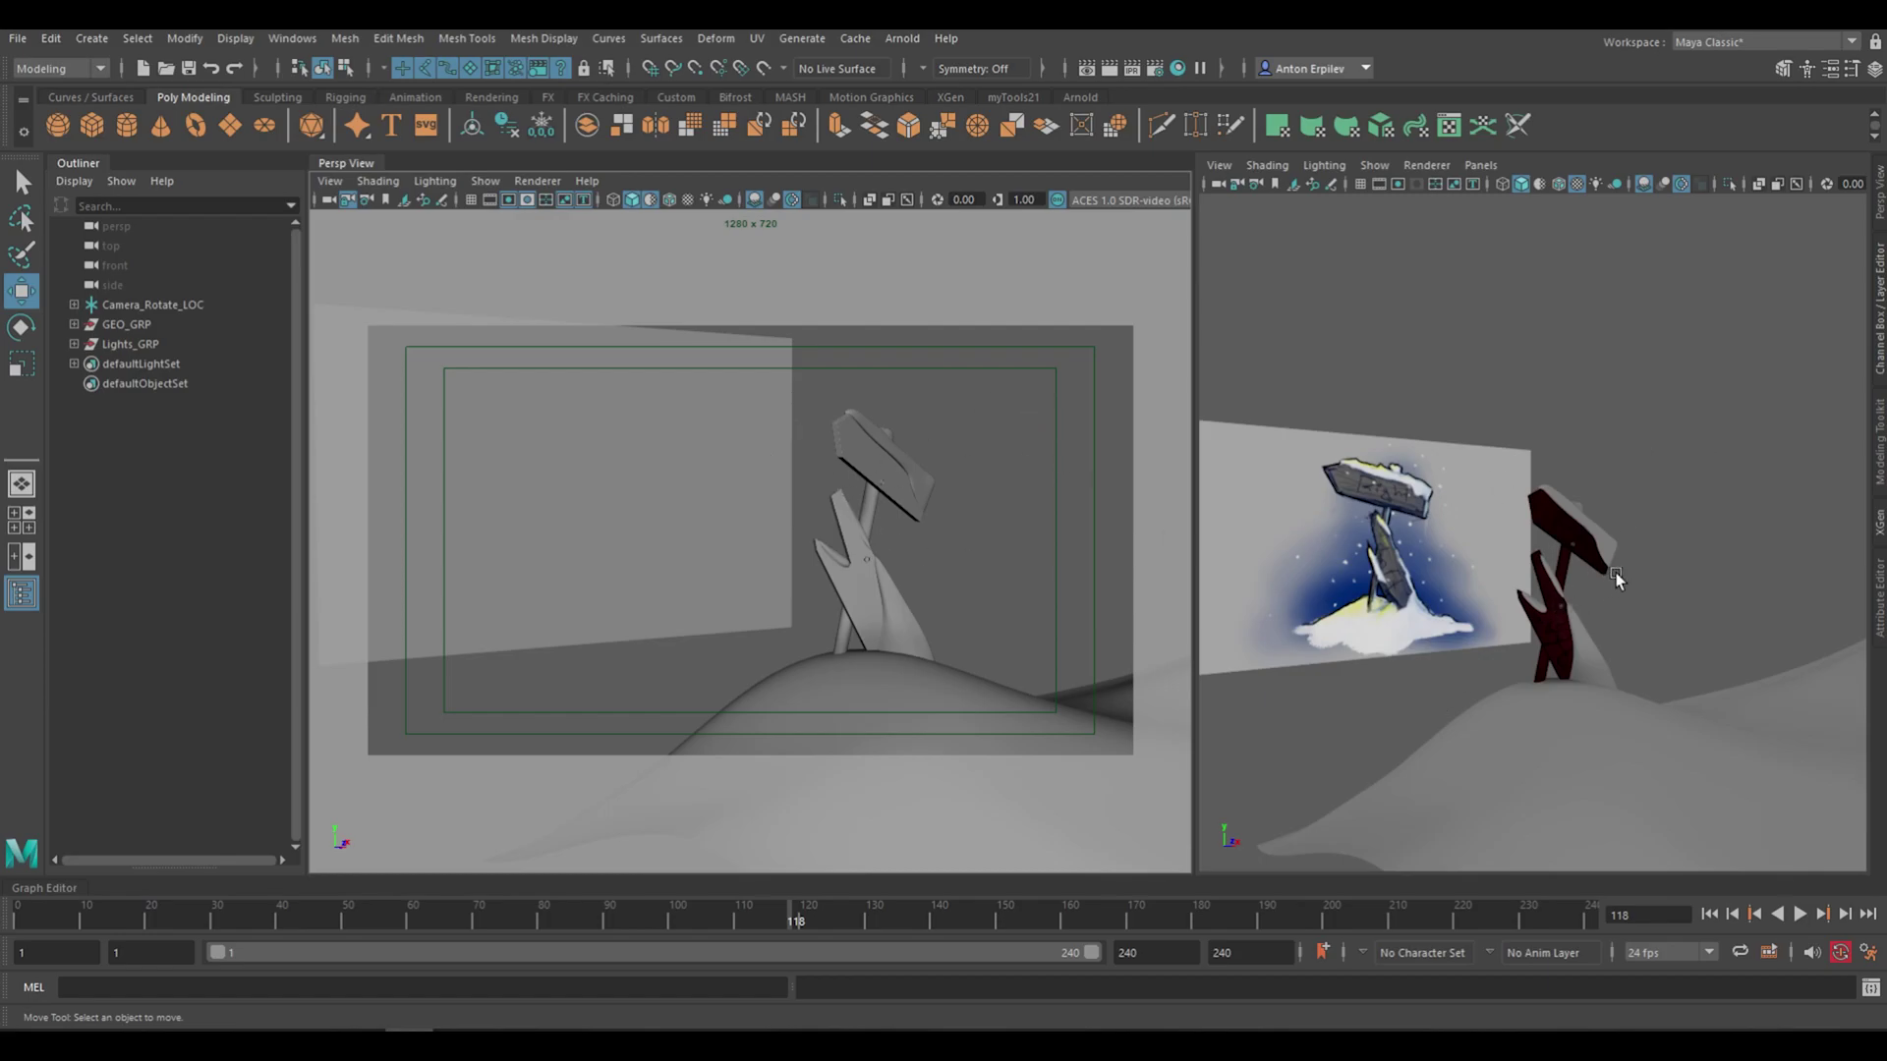
pyautogui.keyDown('alt'); pyautogui.moveTo(1616, 573); pyautogui.dragTo(1615, 626); pyautogui.keyUp('alt')
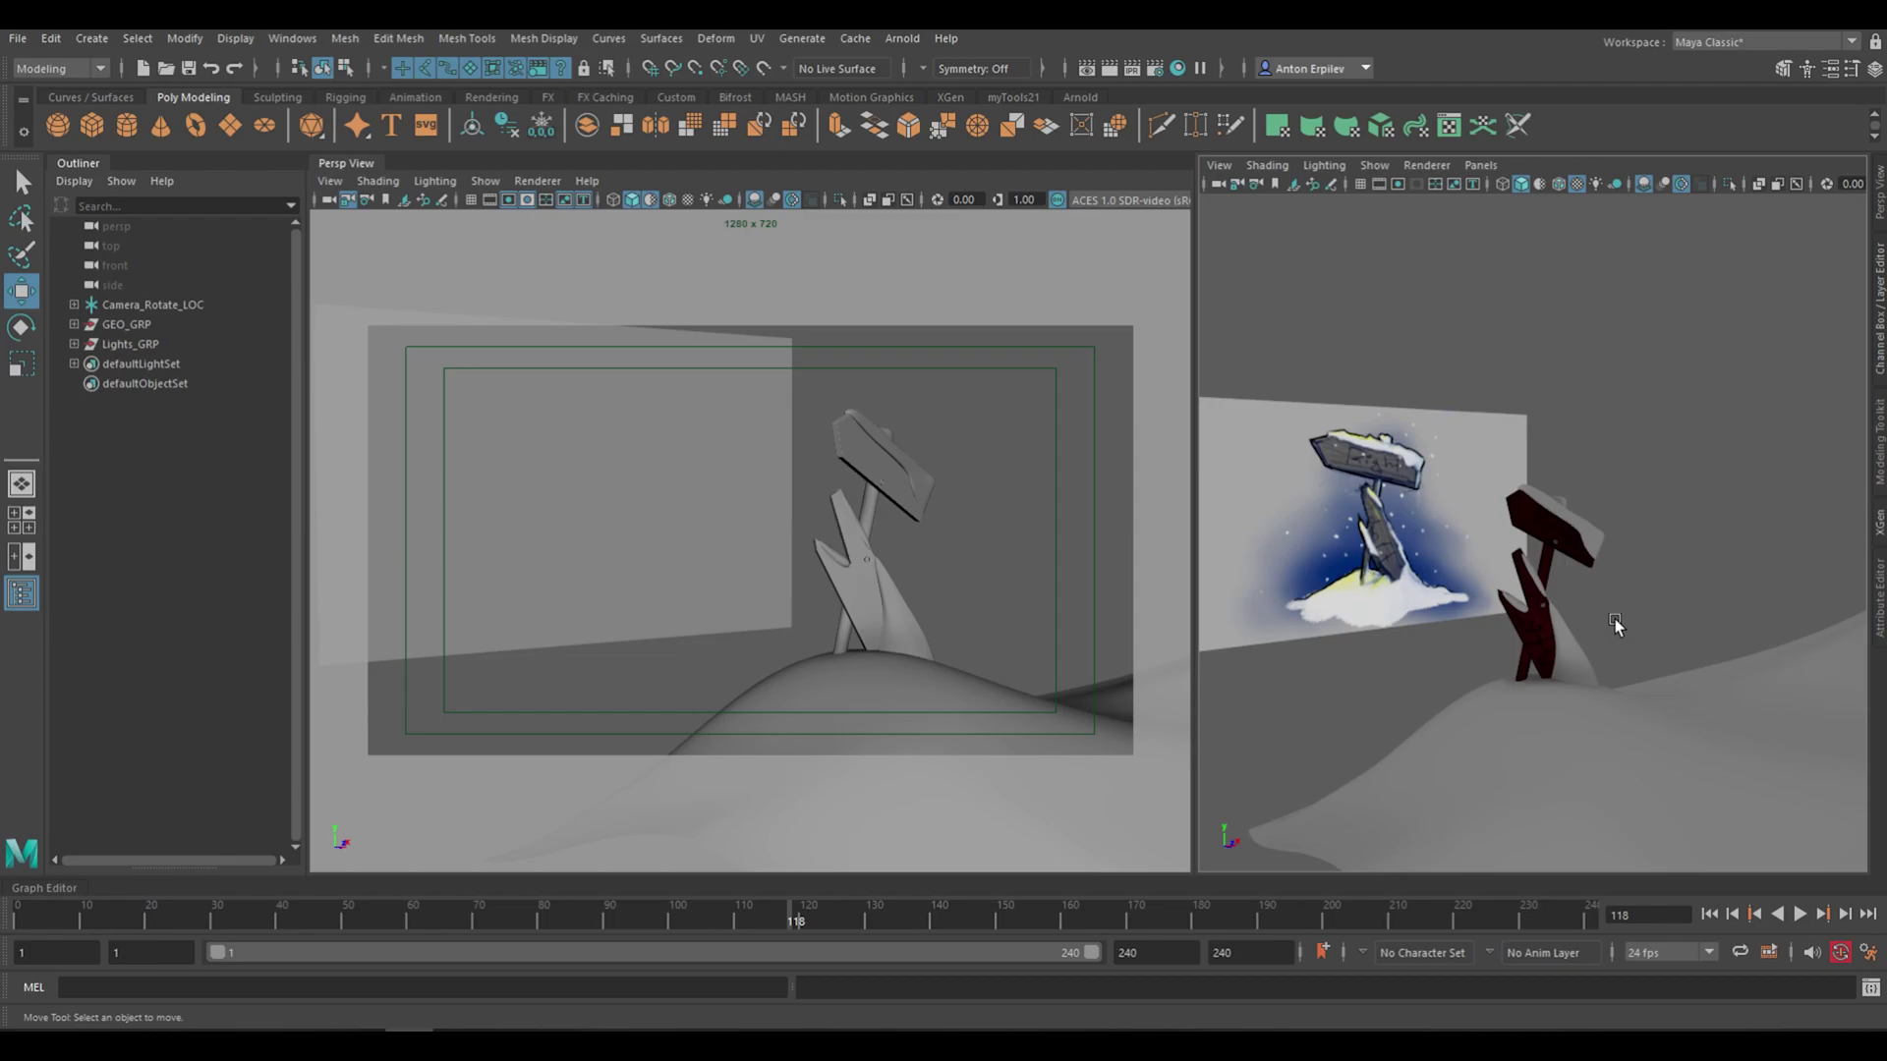
pyautogui.click(23, 924)
pyautogui.keyDown('alt'); pyautogui.moveTo(1616, 457); pyautogui.dragTo(1615, 499); pyautogui.keyUp('alt')
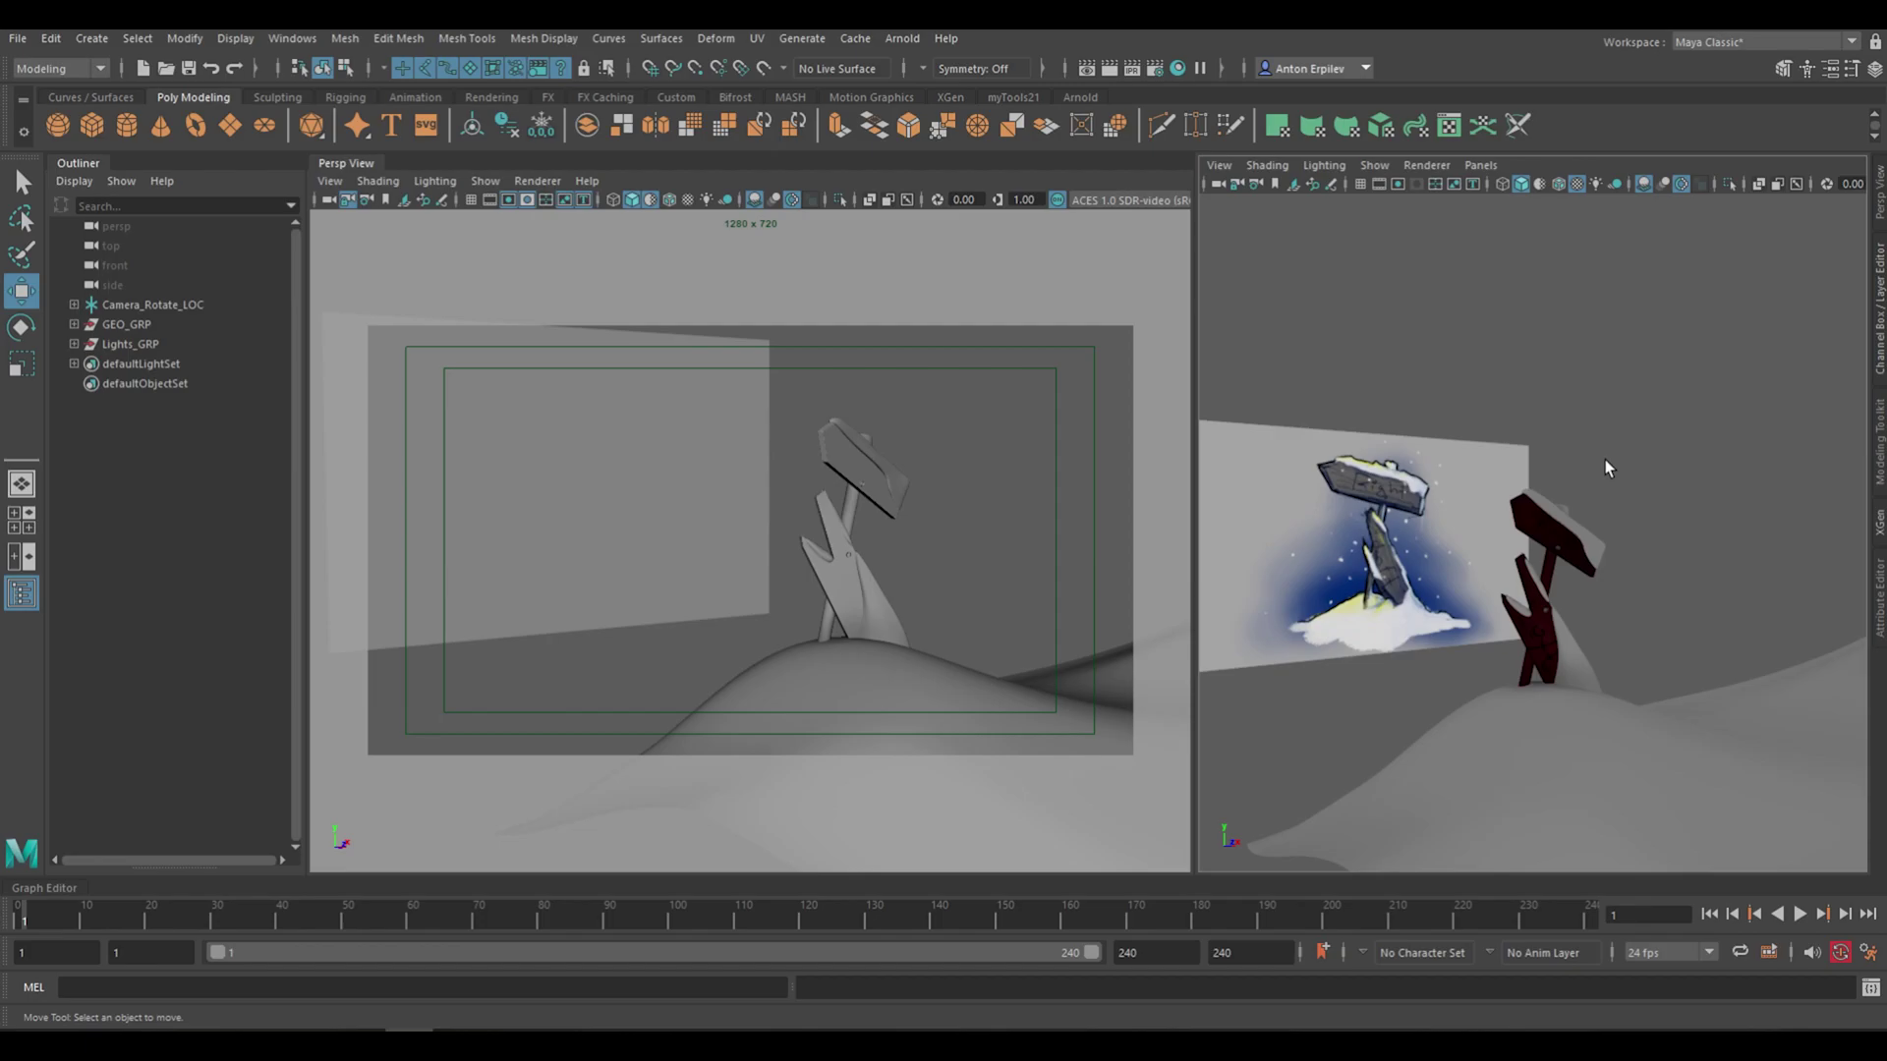
pyautogui.moveTo(1757, 378); pyautogui.dragTo(1380, 849)
pyautogui.click(914, 569)
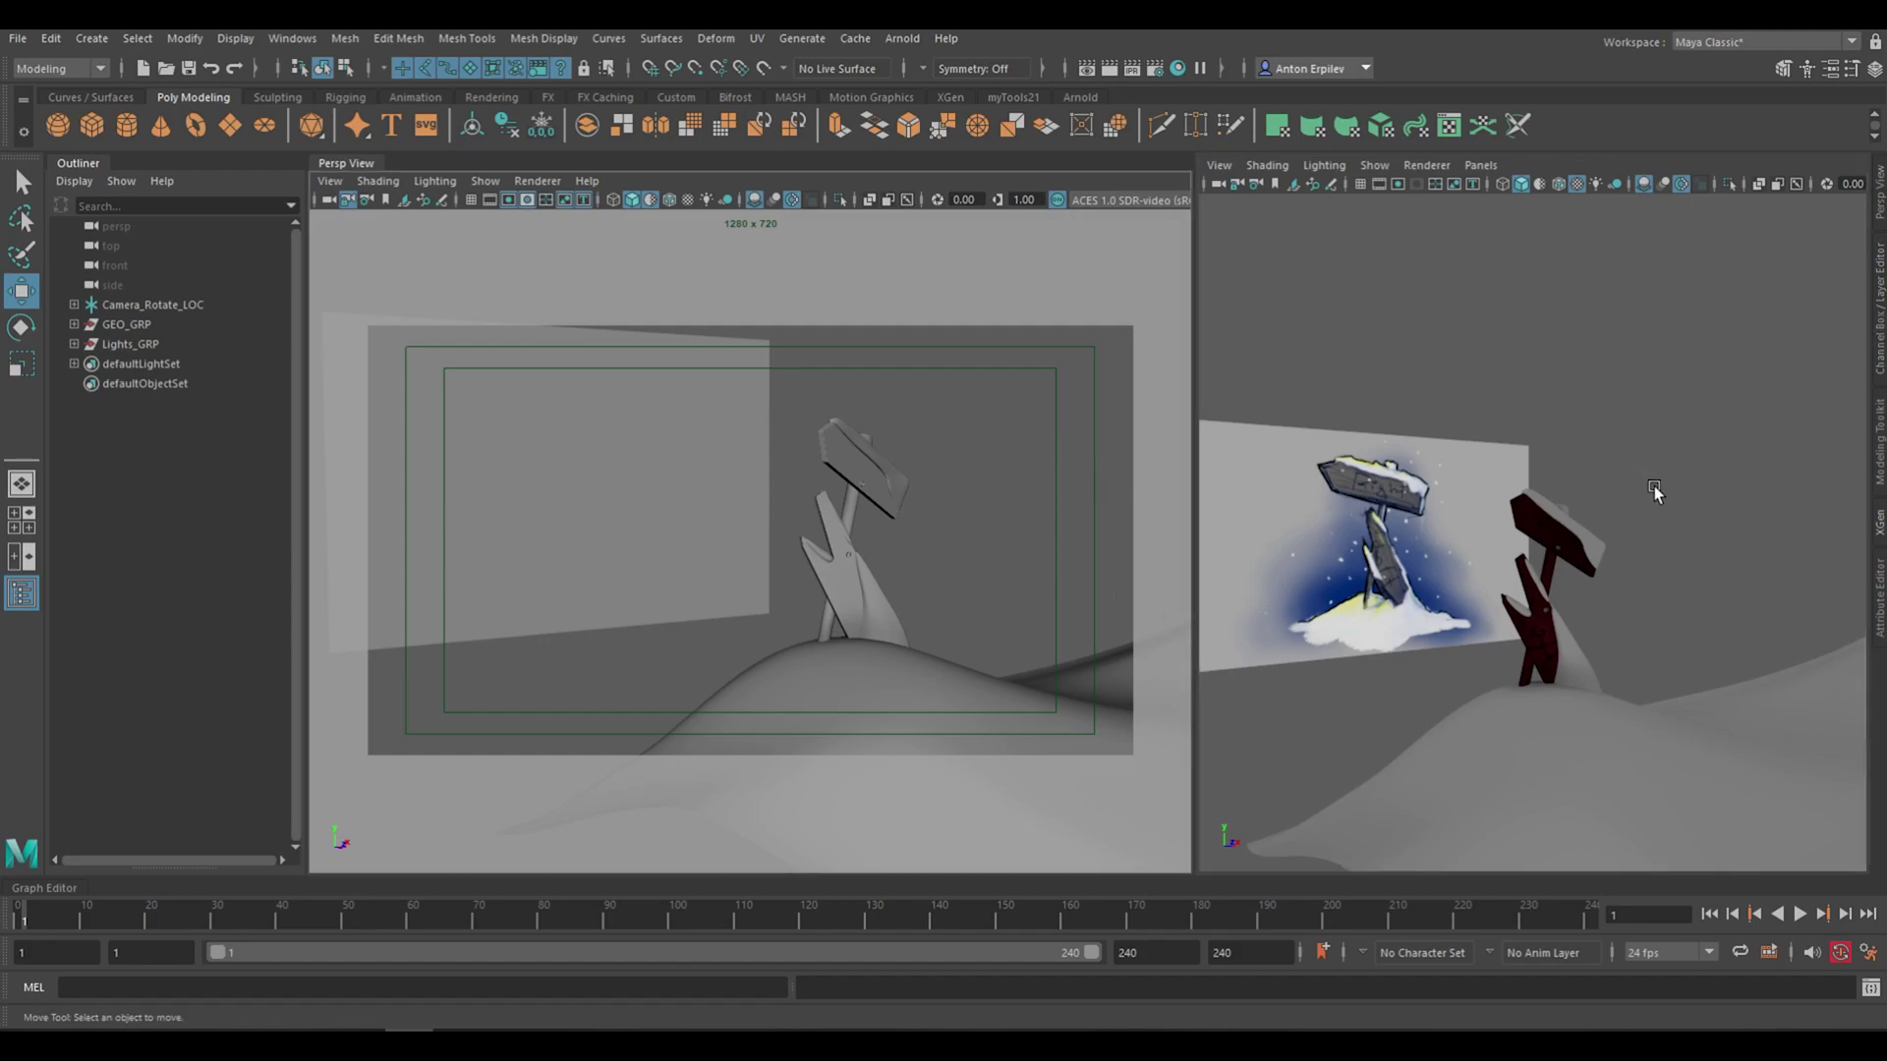
pyautogui.keyDown('alt'); pyautogui.moveTo(1654, 486); pyautogui.dragTo(1659, 487); pyautogui.keyUp('alt')
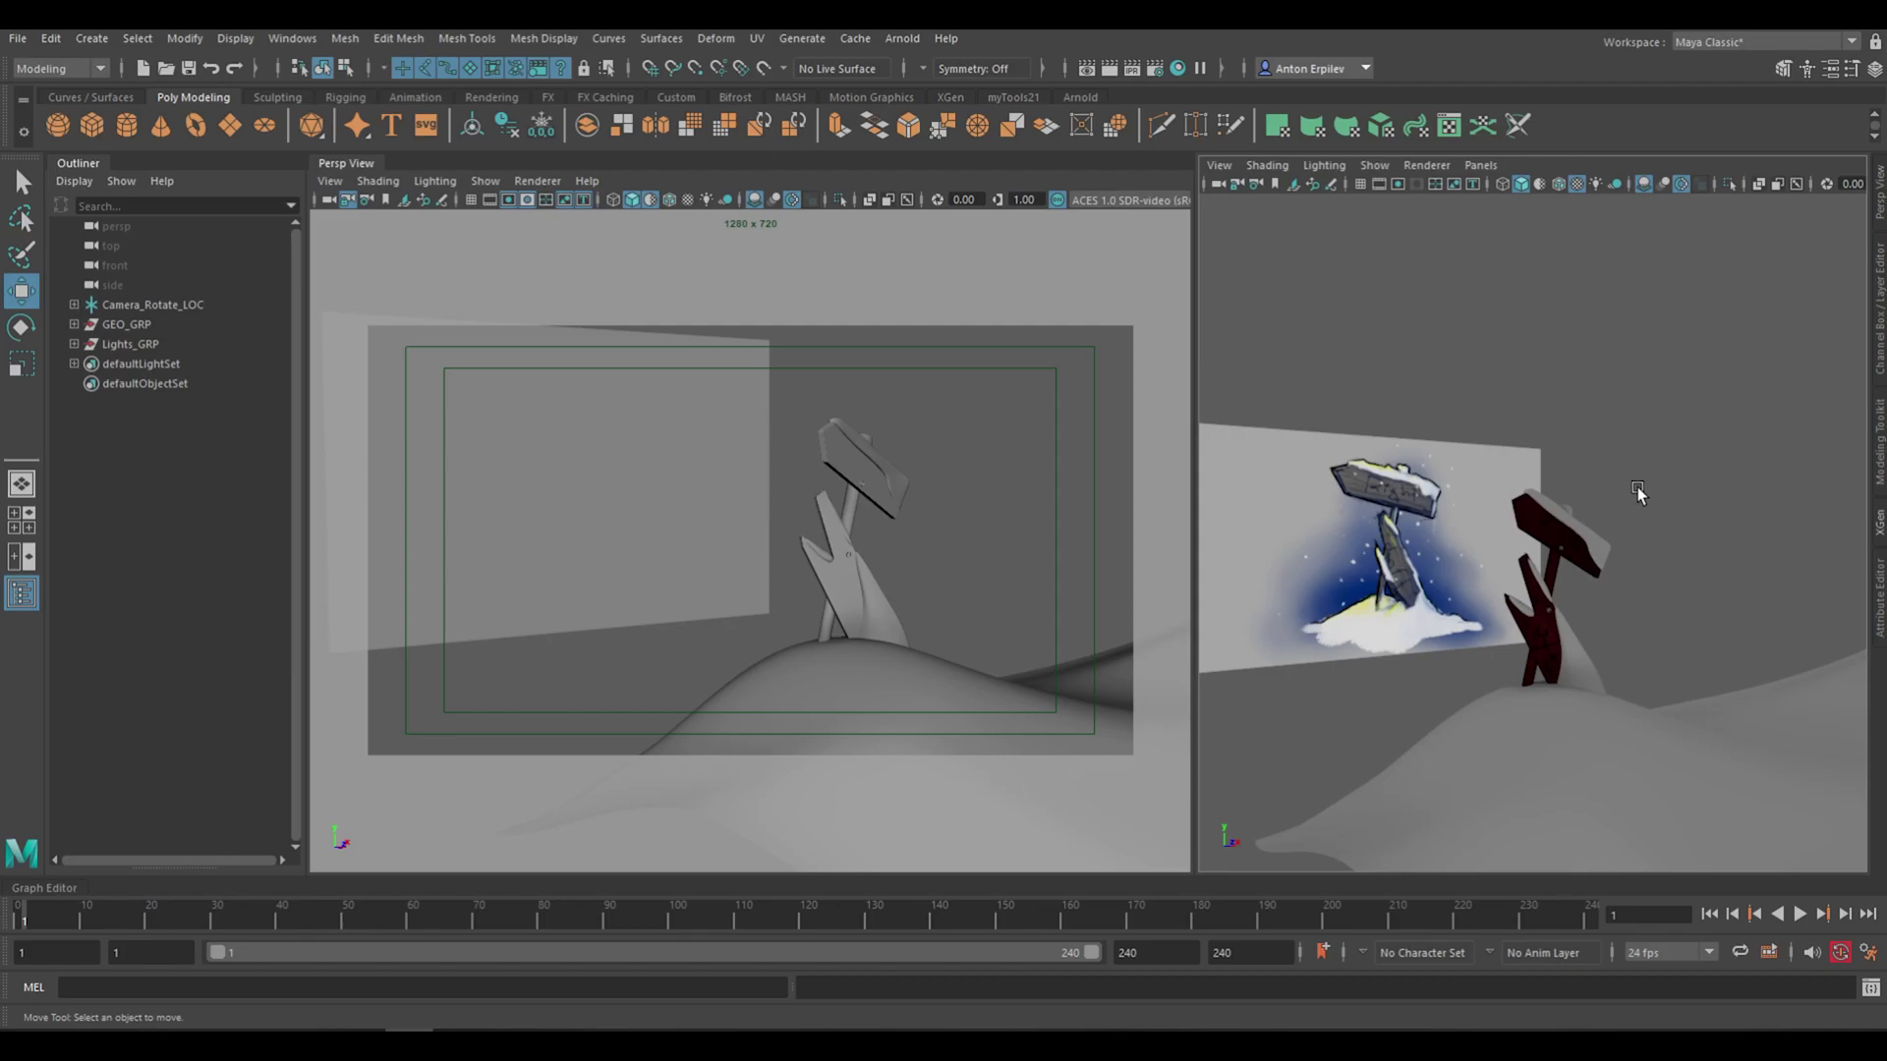
pyautogui.scroll(-1, 1579, 452)
pyautogui.scroll(-1, 1536, 470)
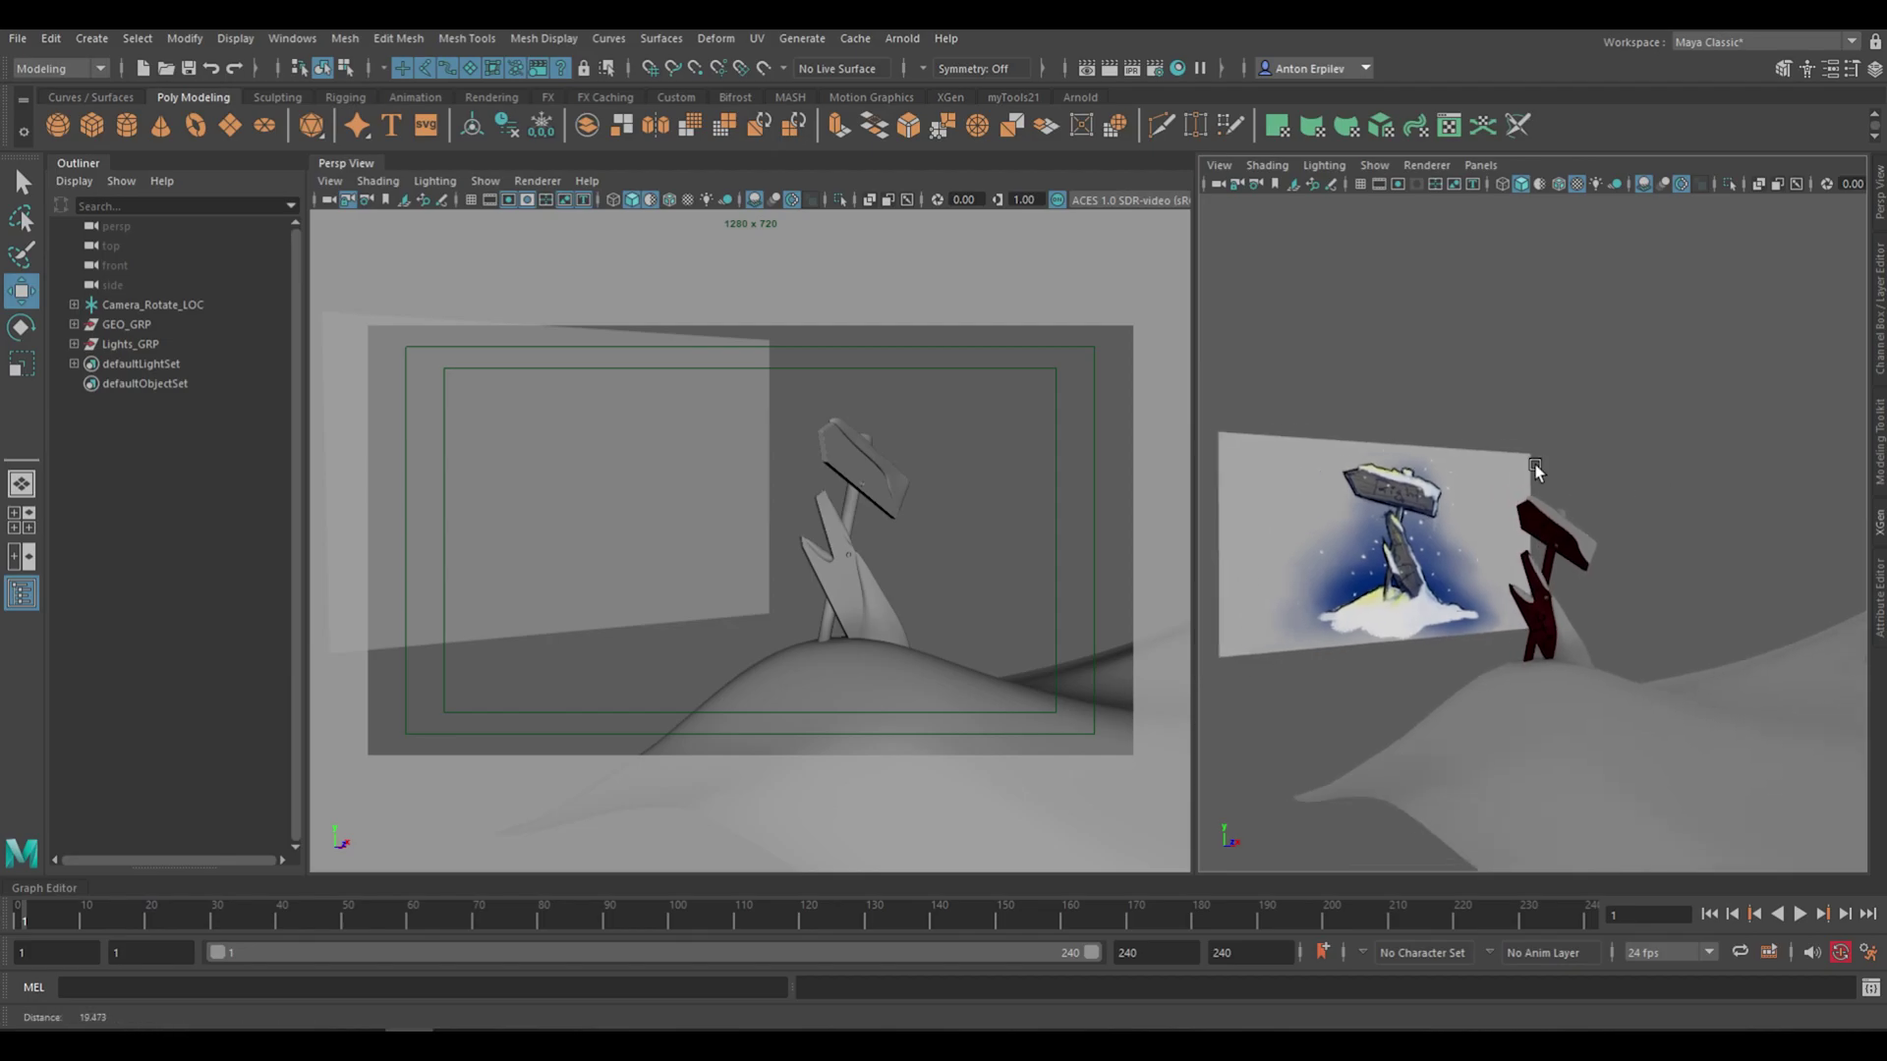
pyautogui.keyDown('alt'); pyautogui.moveTo(1583, 442); pyautogui.dragTo(1613, 485, button='middle'); pyautogui.keyUp('alt')
pyautogui.keyDown('alt'); pyautogui.moveTo(1613, 484); pyautogui.dragTo(1577, 473); pyautogui.keyUp('alt')
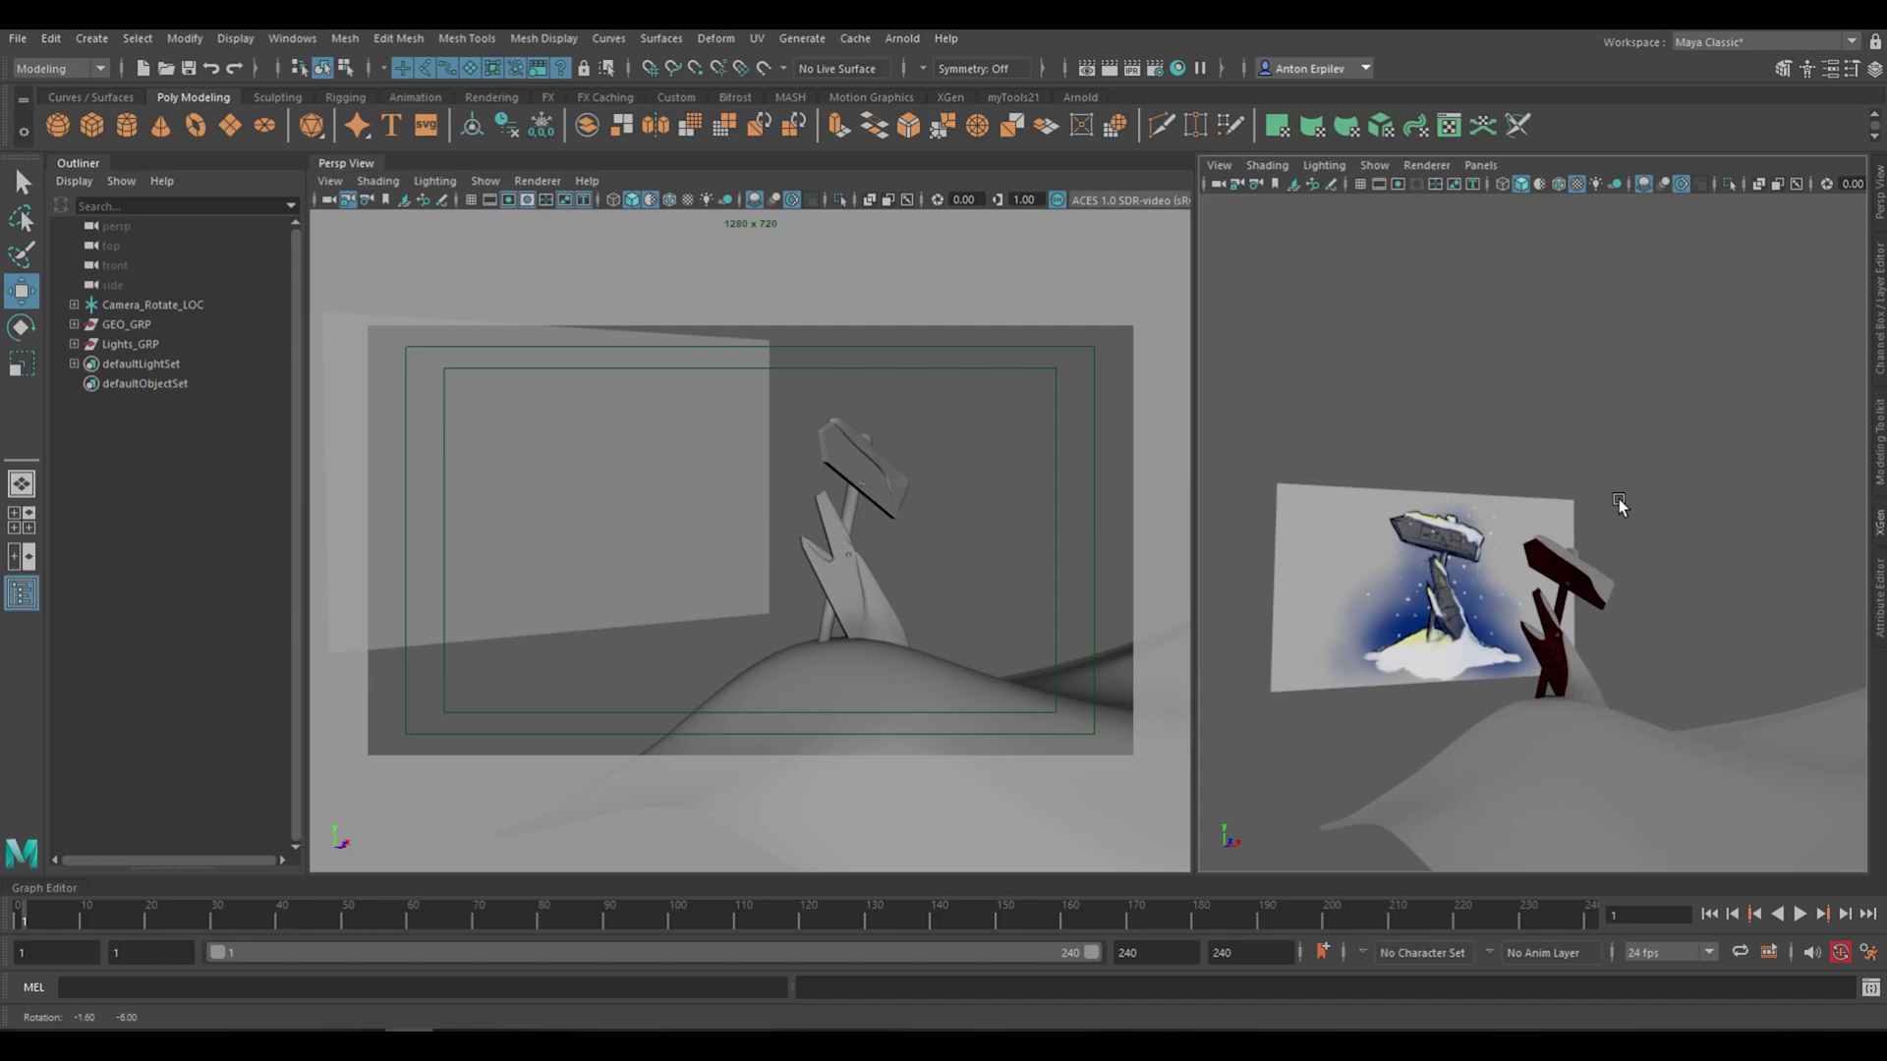
# Hide the GEO_GRP group and show the grid in an enlarged single perspective view
pyautogui.click(155, 323)
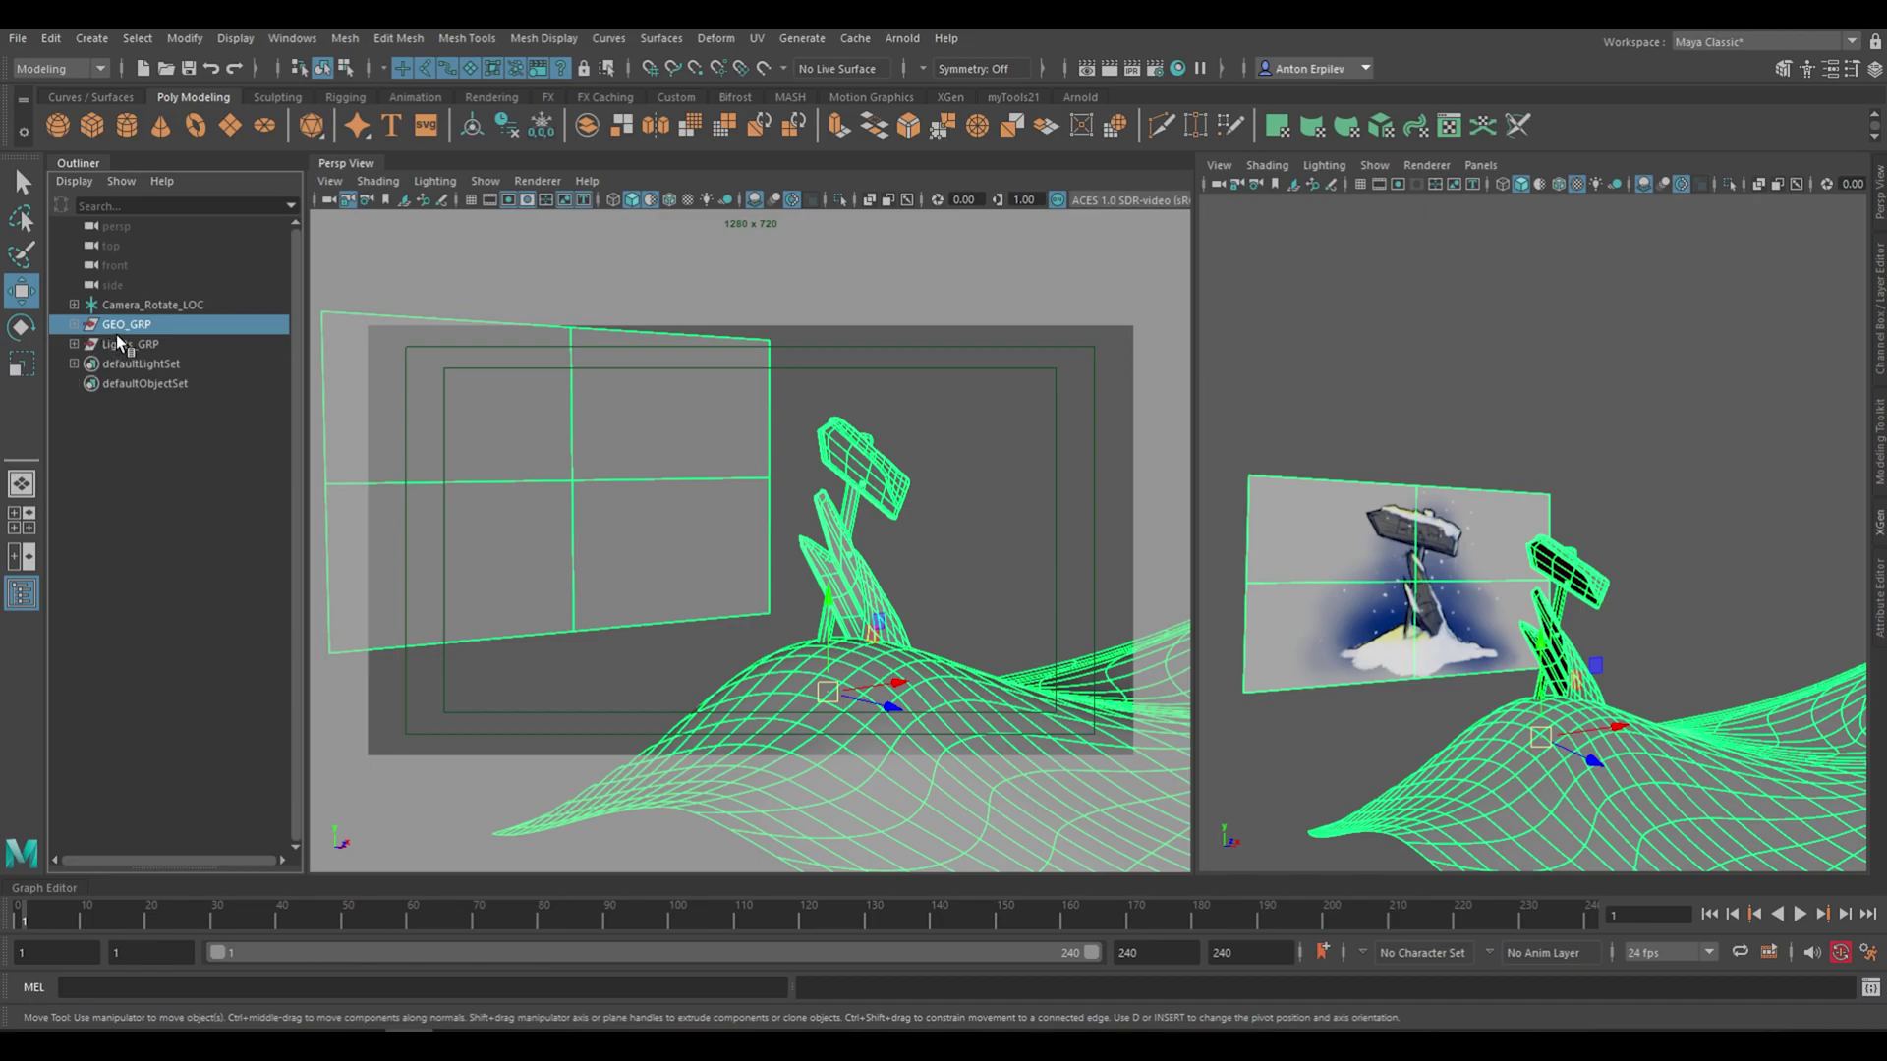
pyautogui.hotkey('ctrl', 'h')
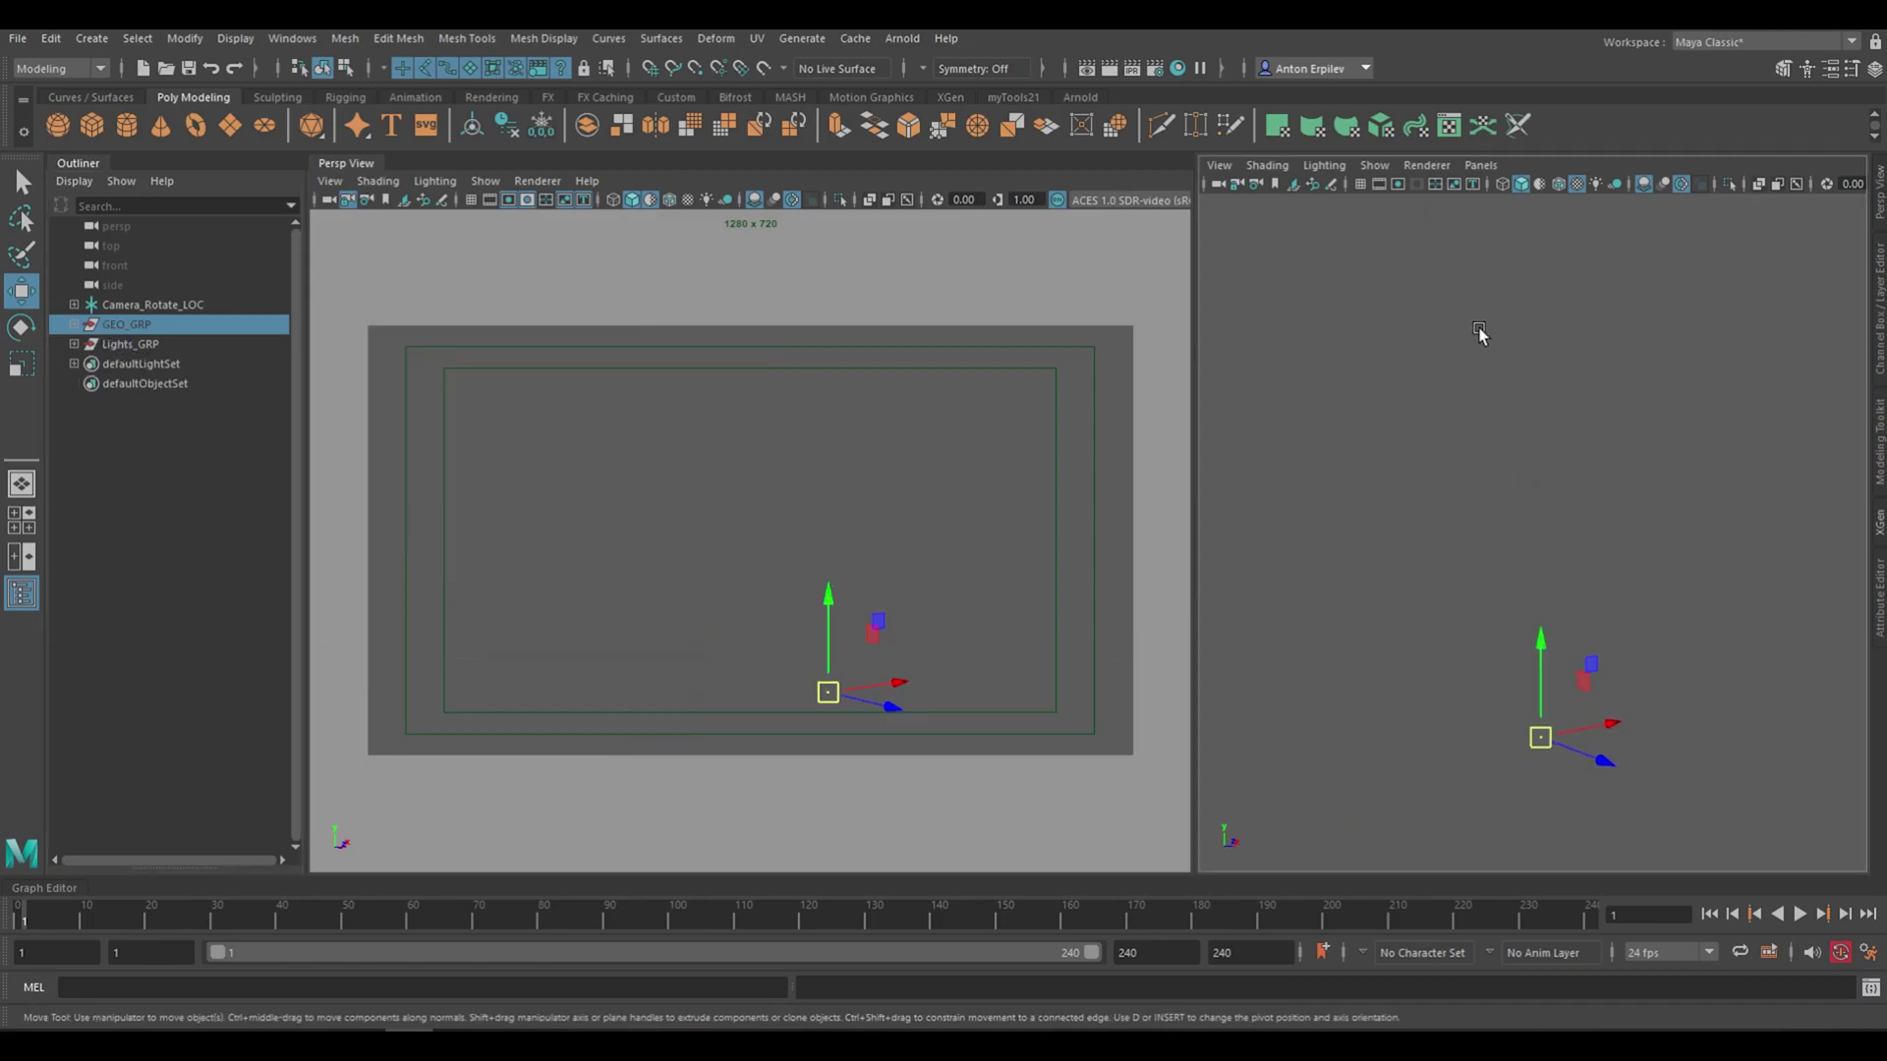
pyautogui.click(1361, 184)
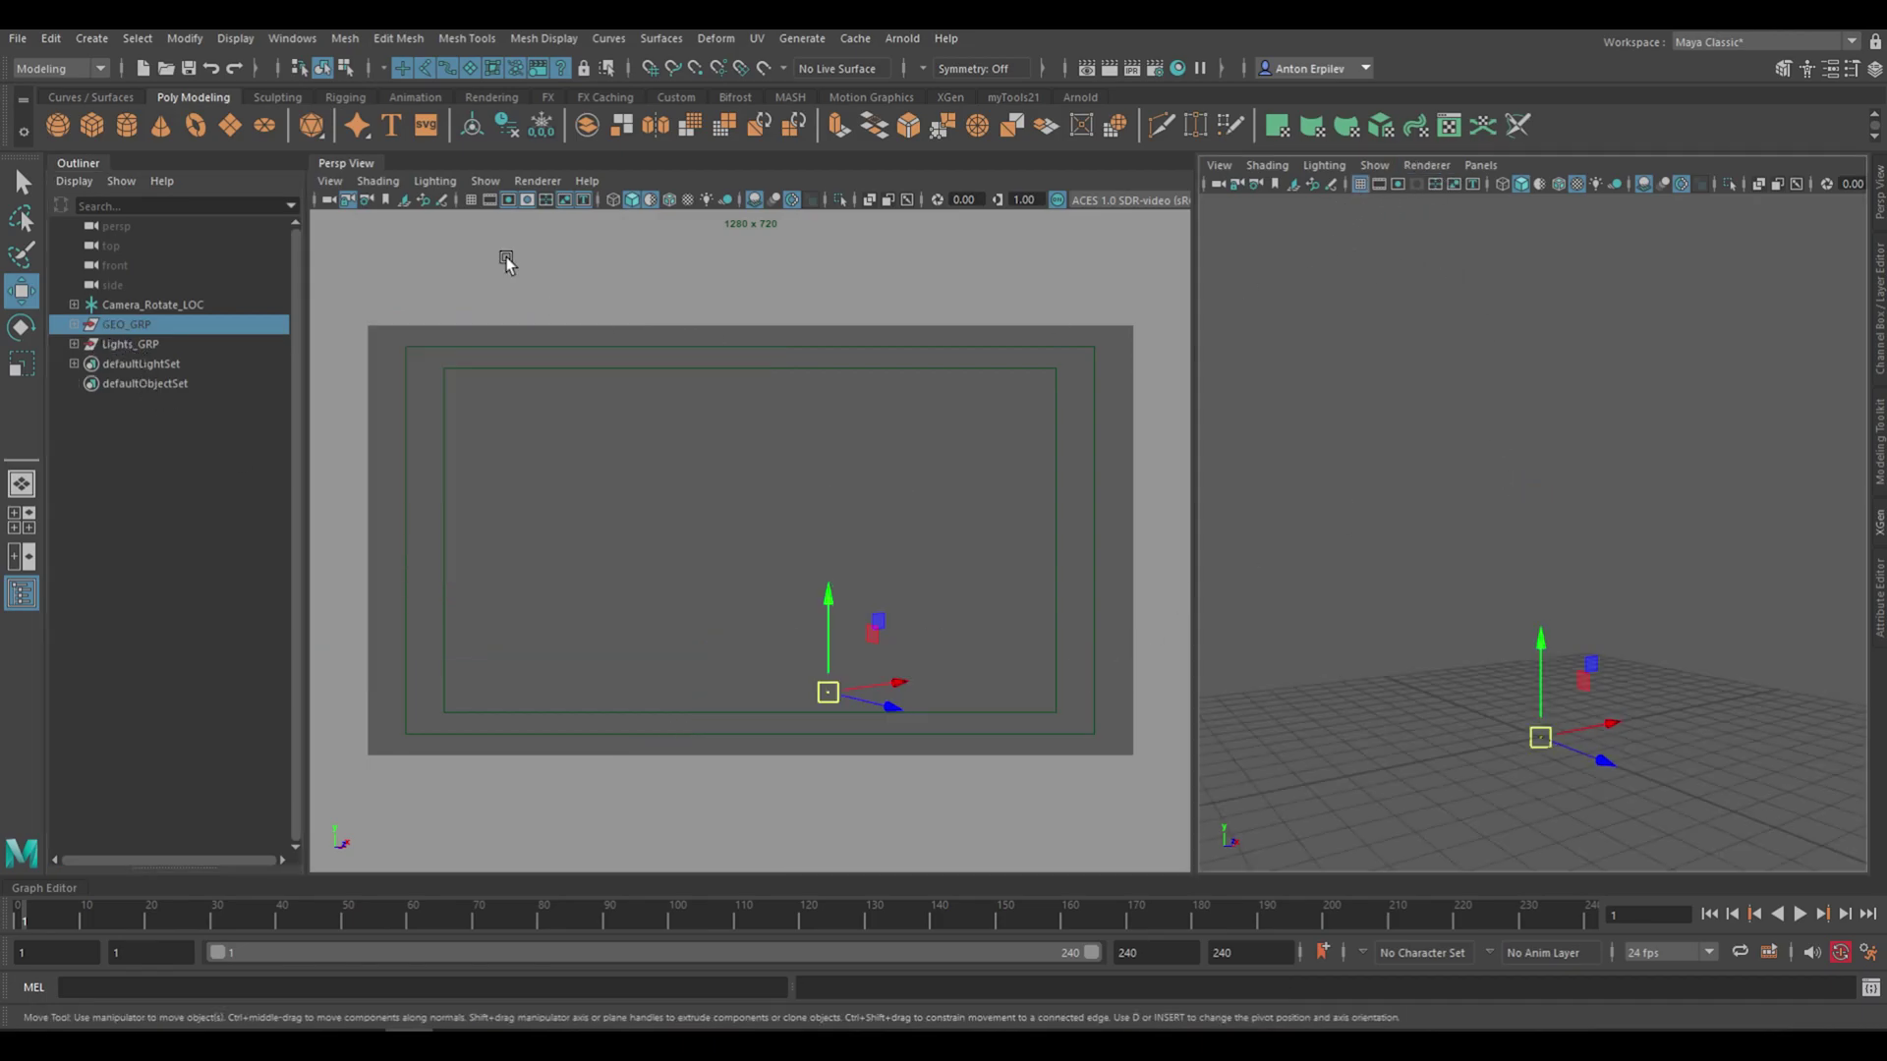
pyautogui.click(366, 164)
pyautogui.scroll(-5, 1099, 601)
pyautogui.keyDown('alt'); pyautogui.moveTo(1099, 602); pyautogui.dragTo(1012, 605); pyautogui.keyUp('alt')
pyautogui.scroll(-3, 1035, 445)
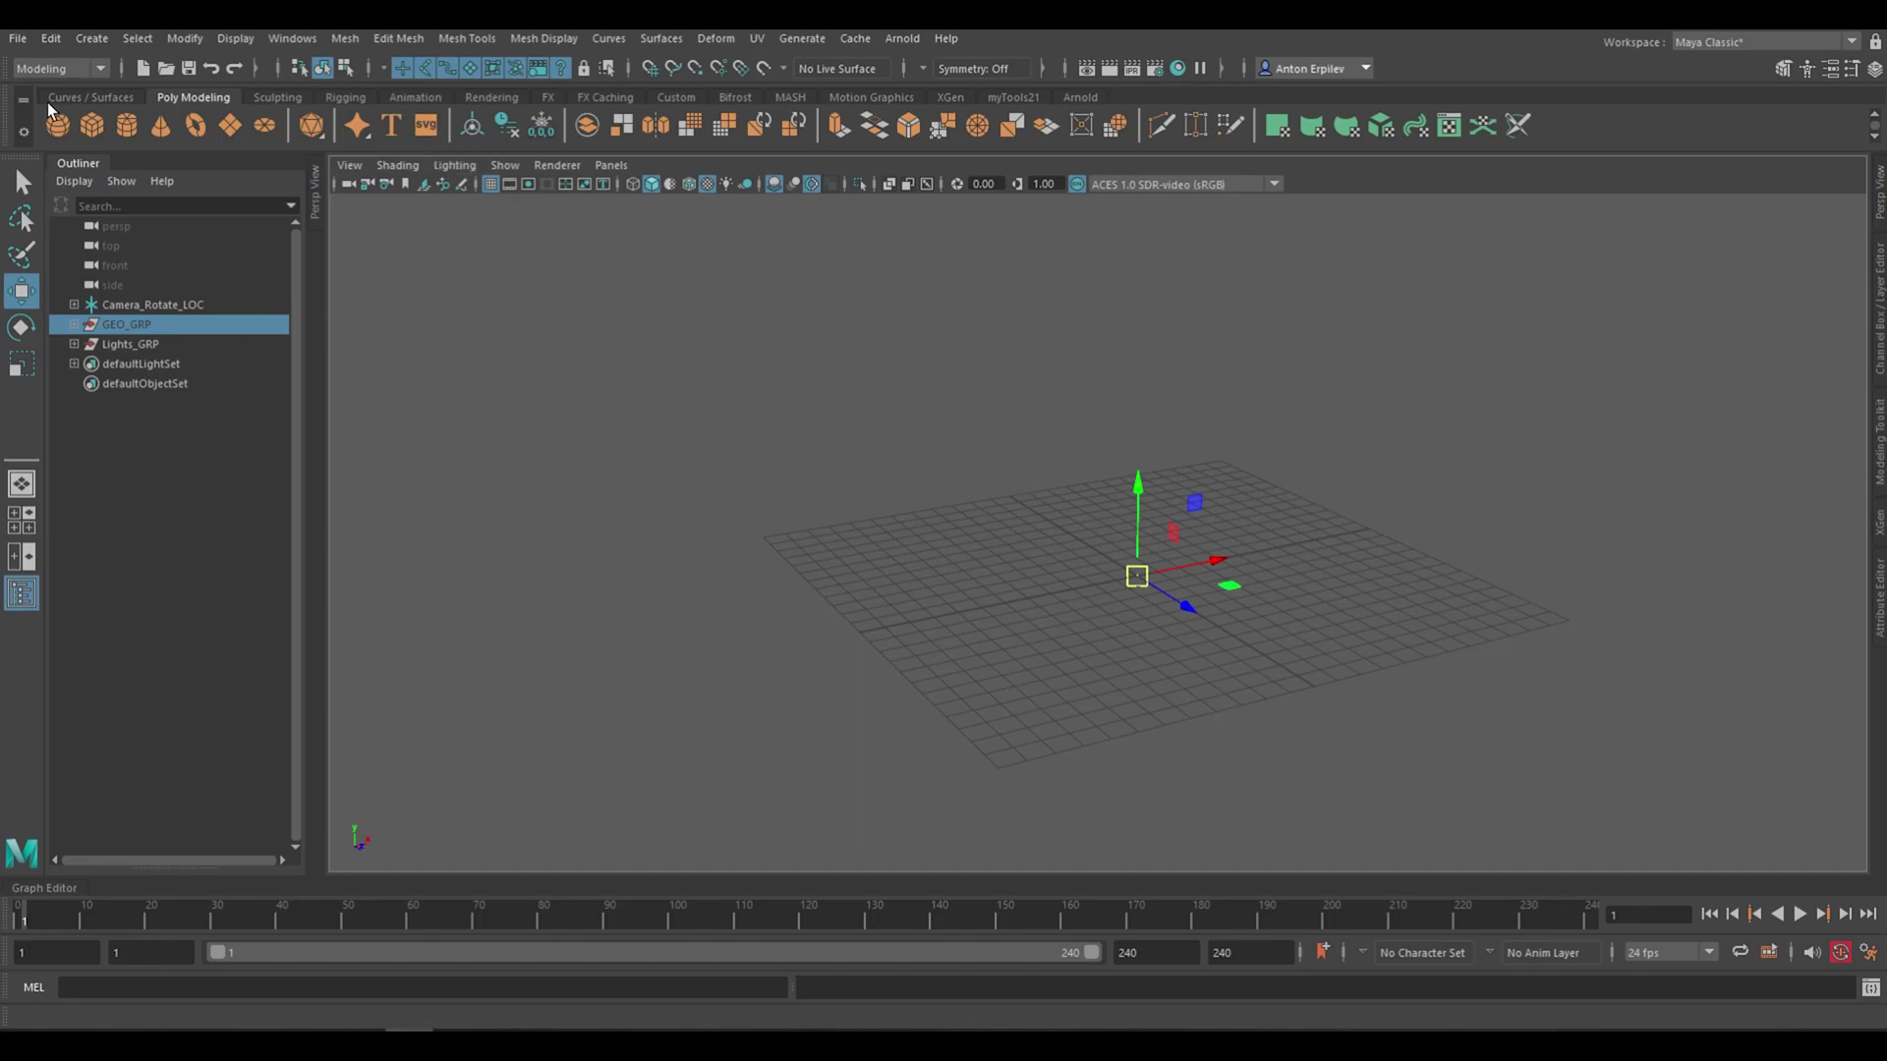
# Create a polygon sphere at the origin and rename it Snow_GRP
pyautogui.click(67, 120)
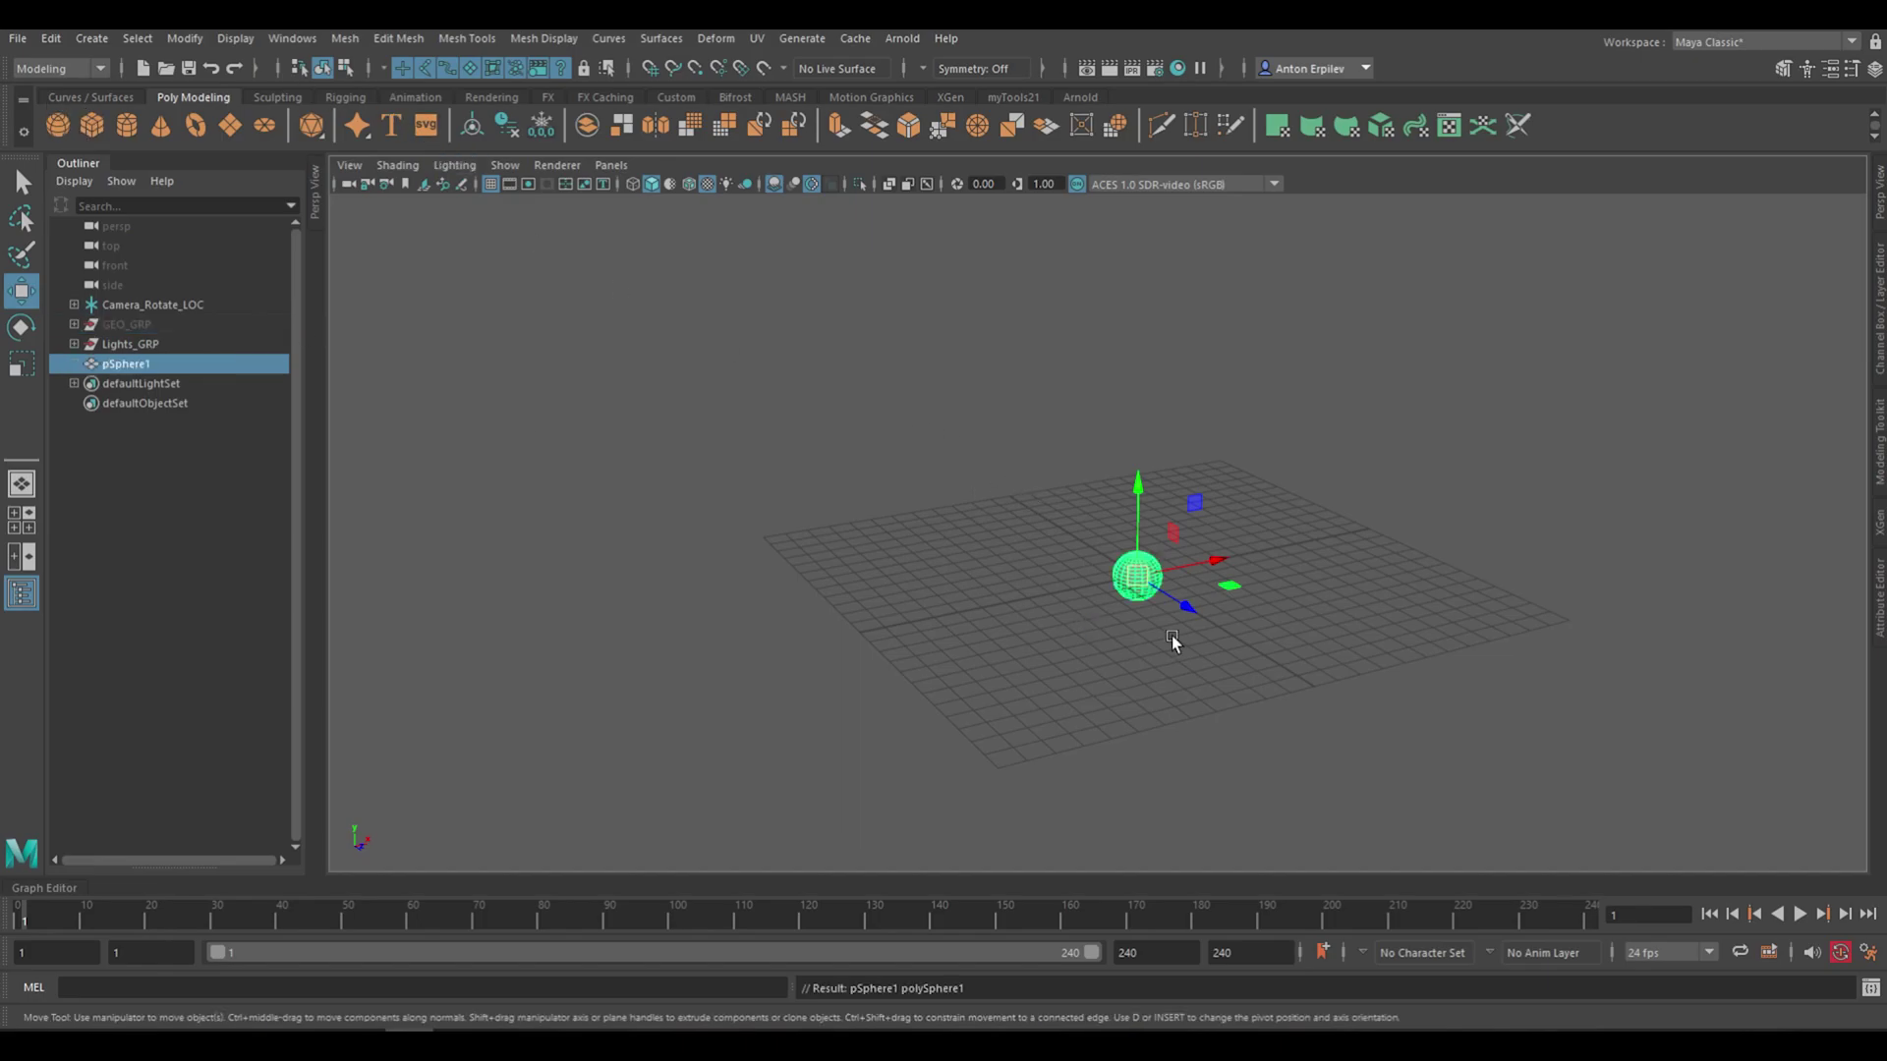
pyautogui.press('f')
pyautogui.scroll(-10, 1216, 584)
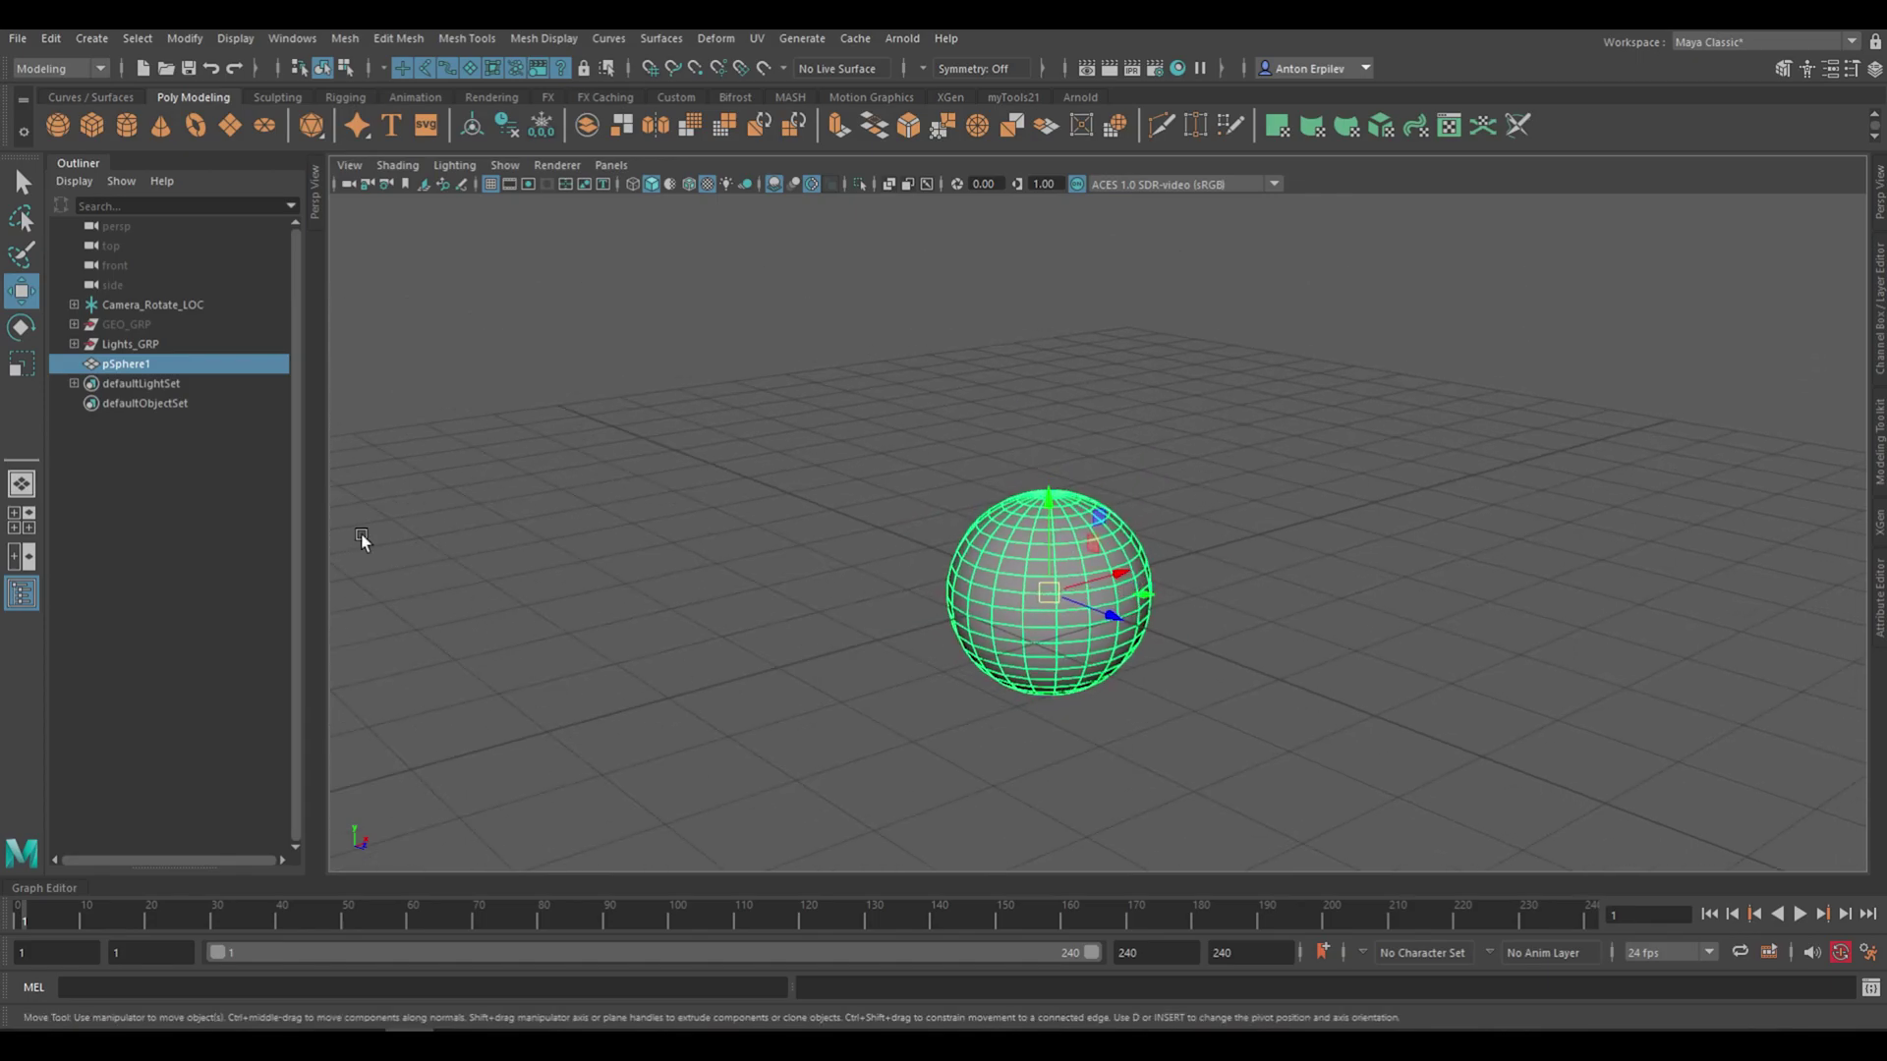
pyautogui.doubleClick(160, 365)
pyautogui.write('Snow')
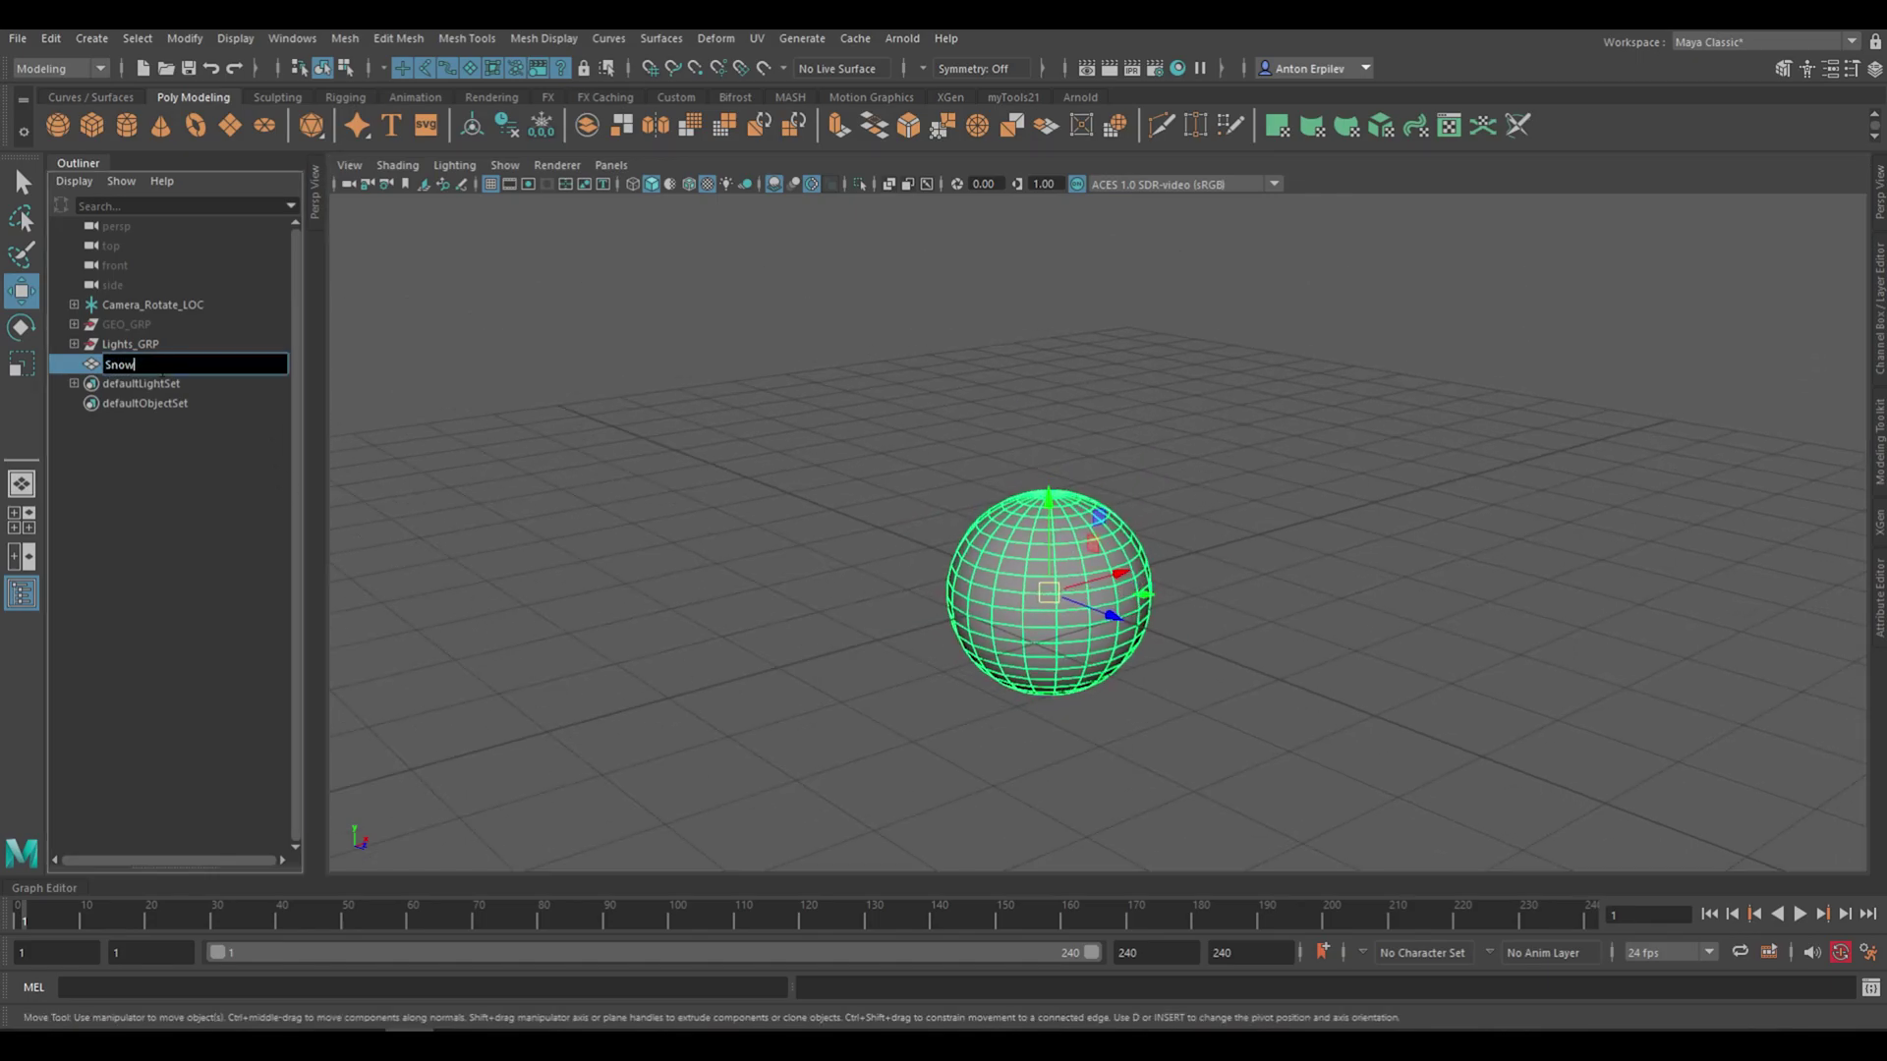
pyautogui.write('_GRP')
pyautogui.press('Return')
pyautogui.scroll(-4, 1095, 641)
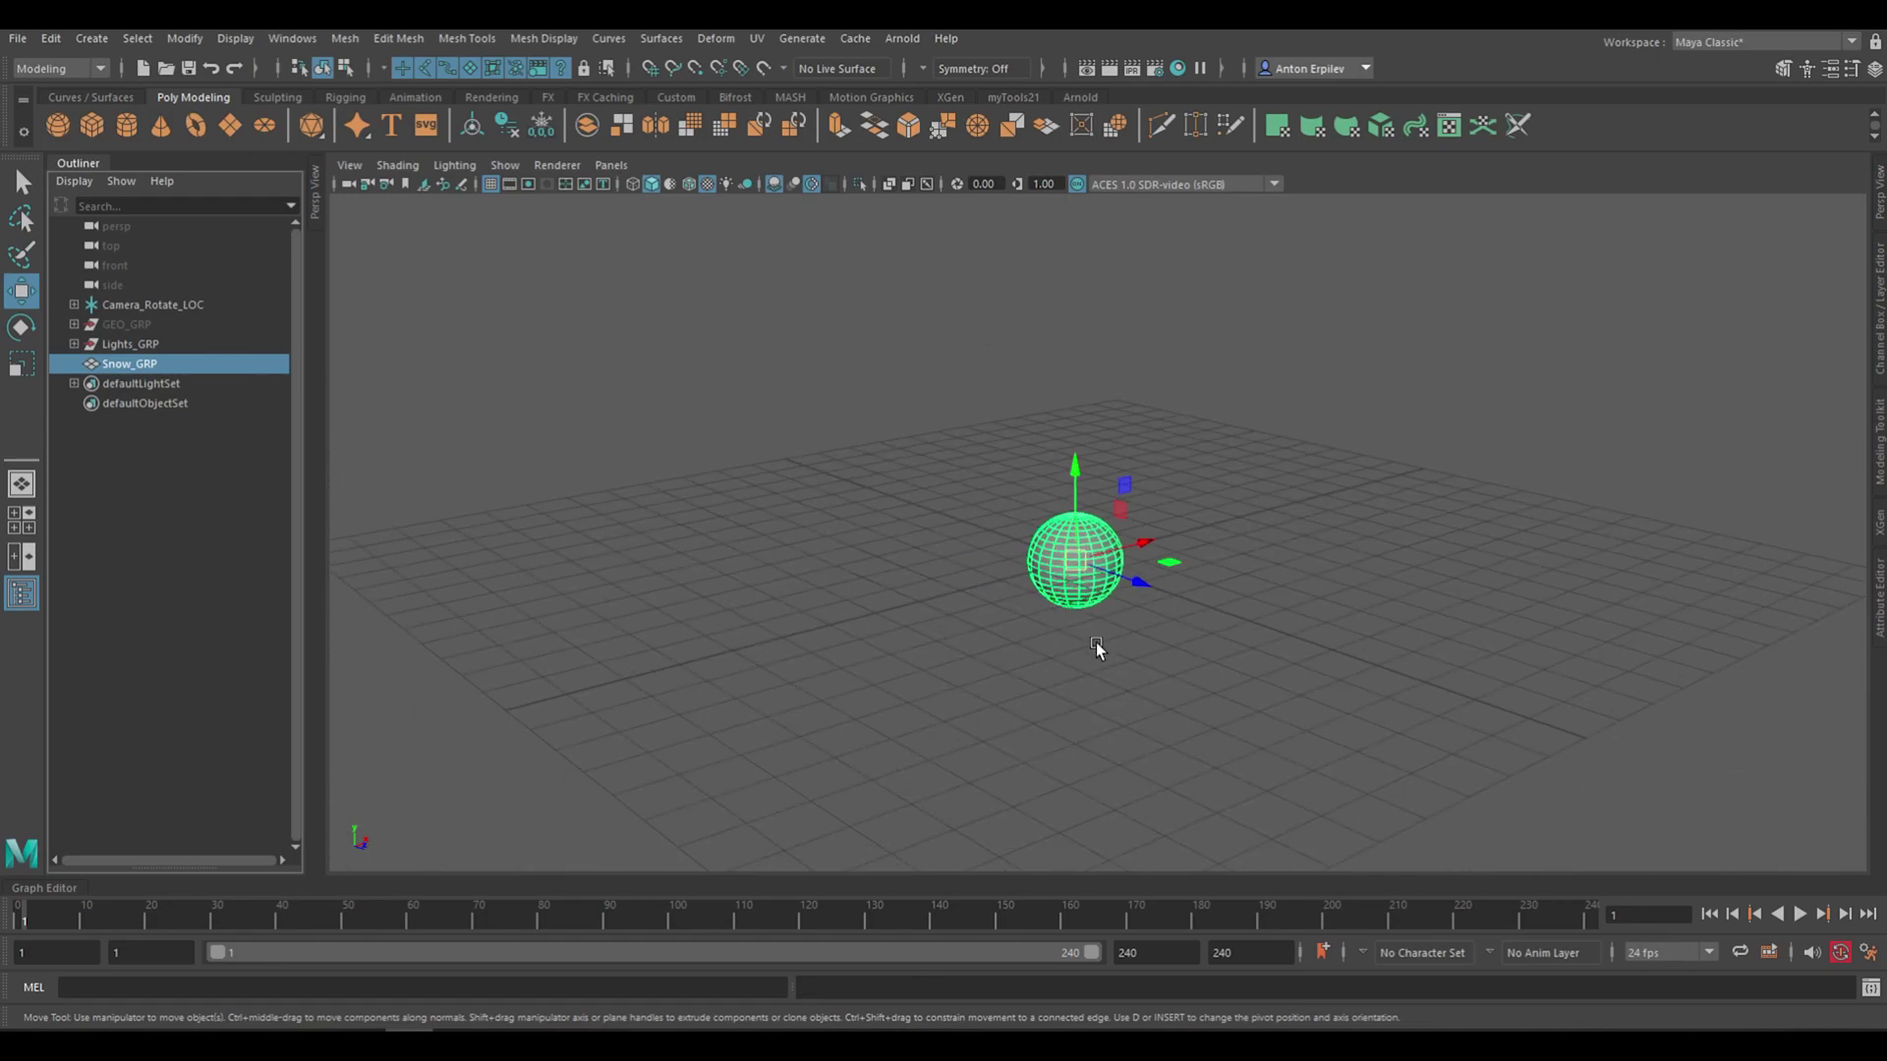
pyautogui.scroll(-2, 1136, 585)
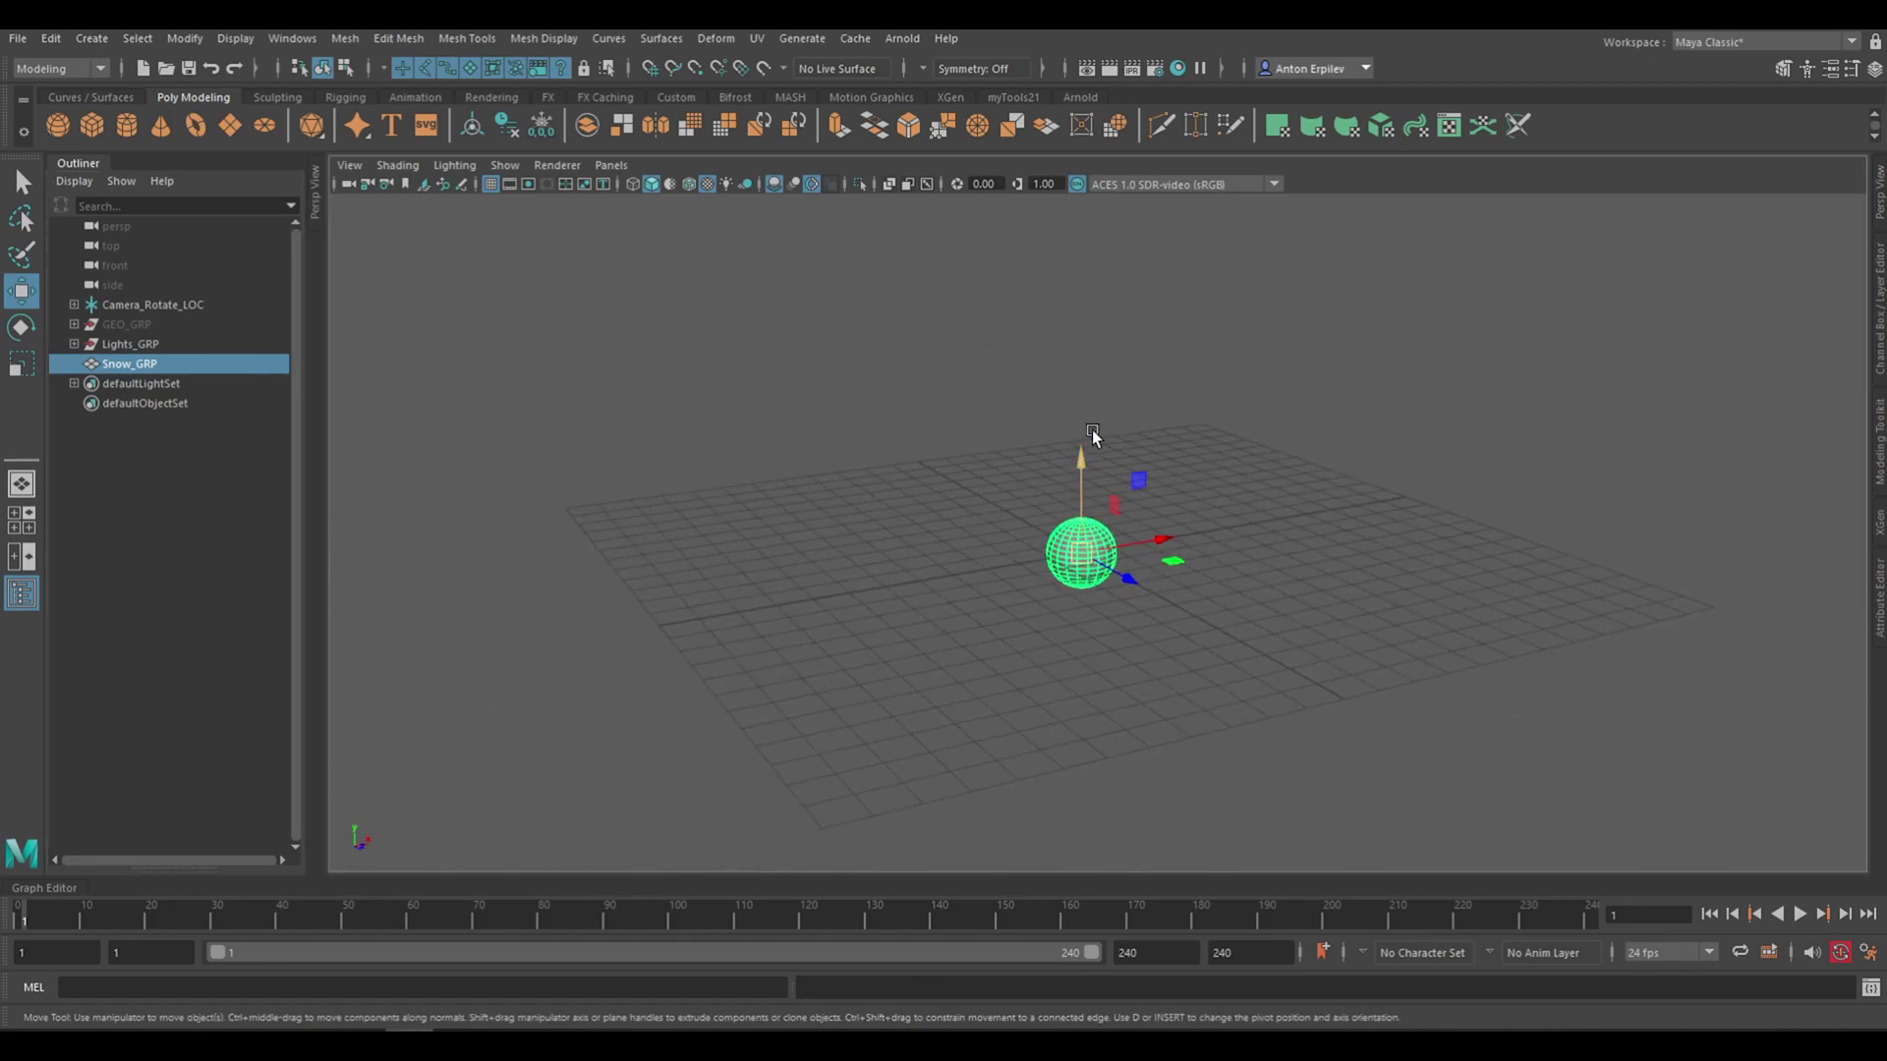
# Reduce the Snow_GRP sphere's subdivisions to 6 around the axis and 4 in height
pyautogui.press('q')
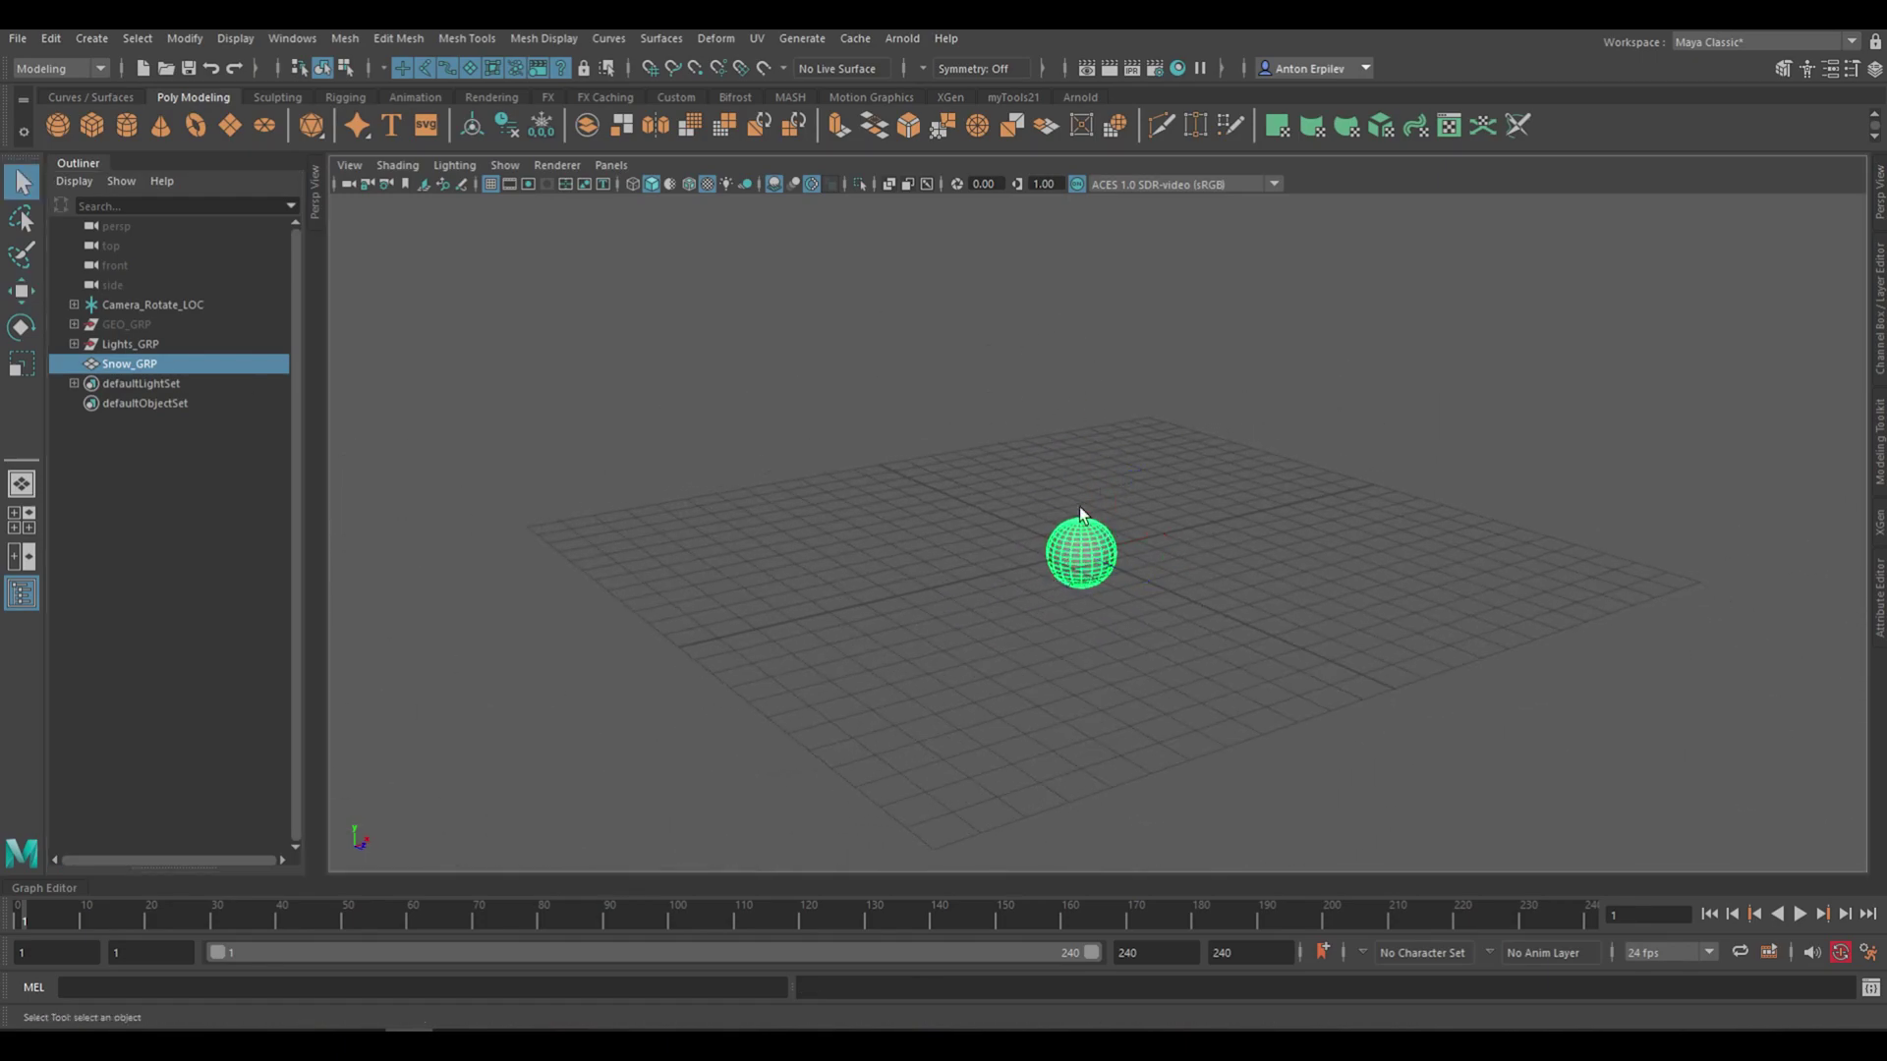
pyautogui.hotkey('ctrl', 'a')
pyautogui.scroll(5, 828, 590)
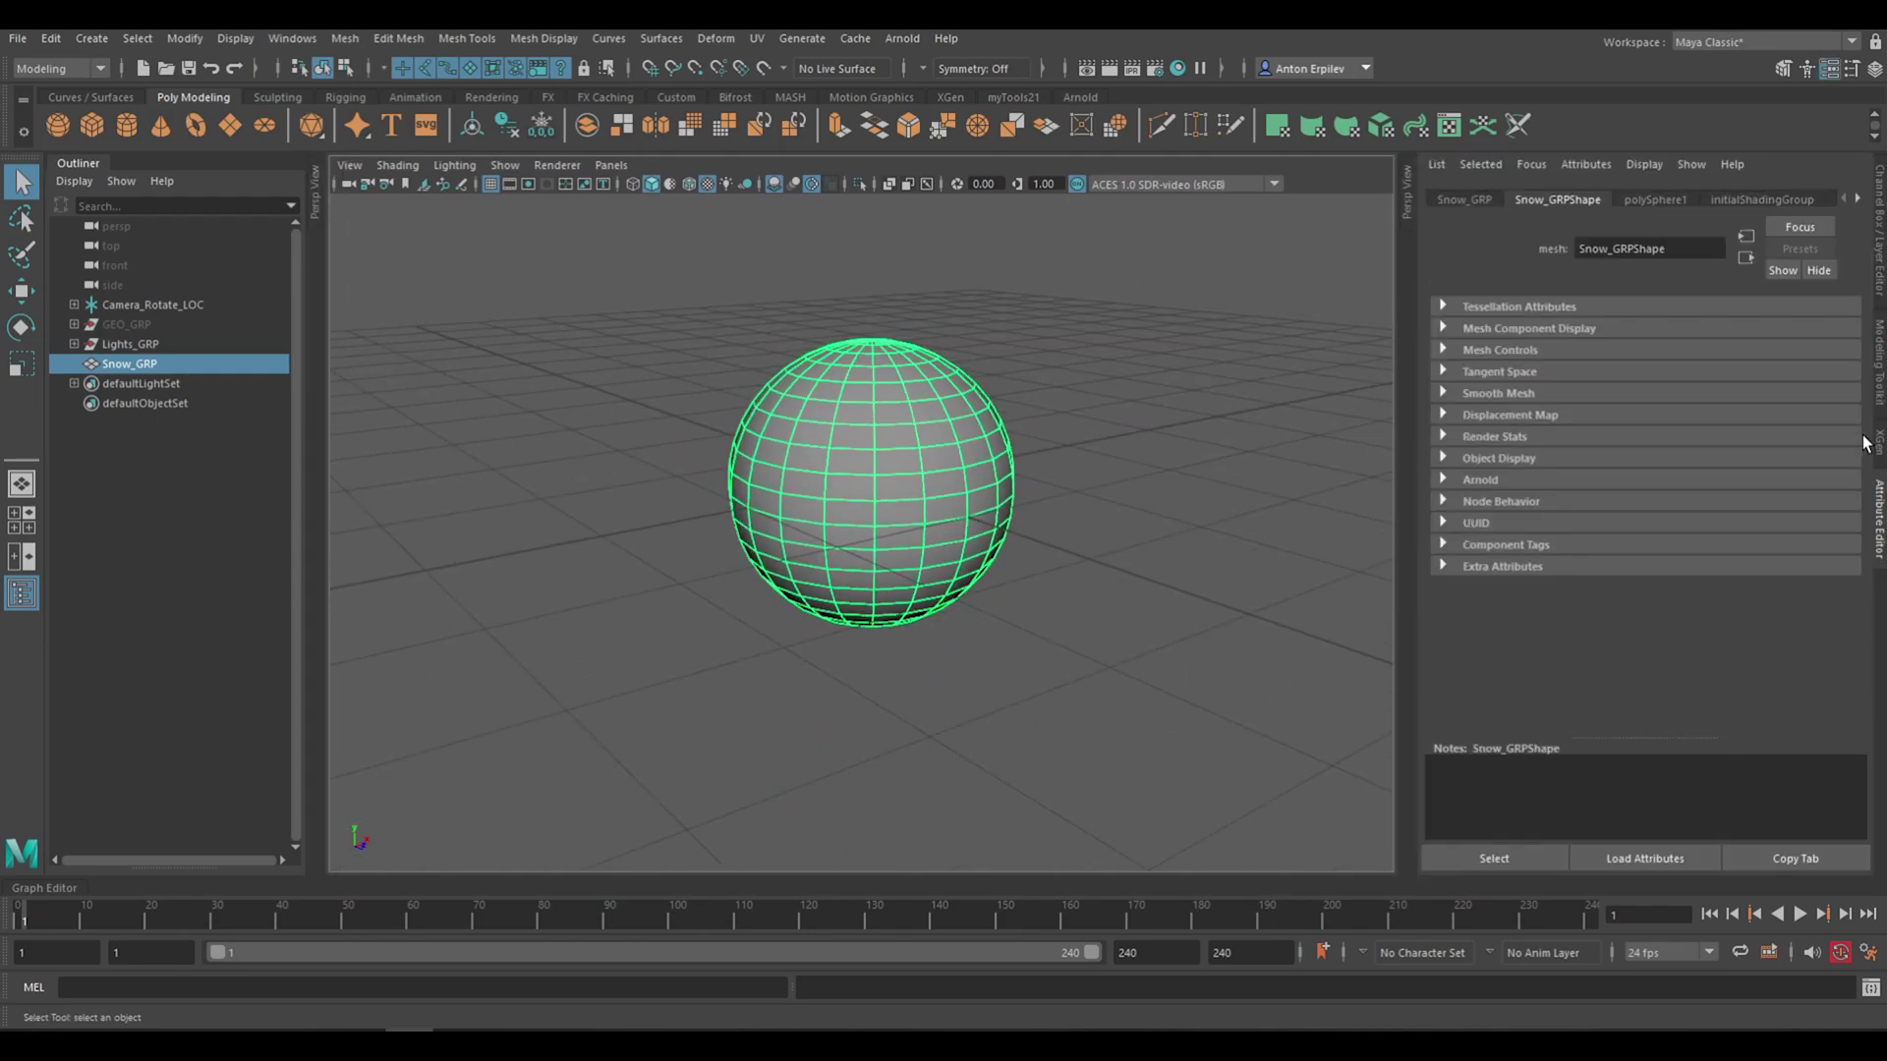
pyautogui.hotkey('ctrl', 'a')
pyautogui.click(1692, 427)
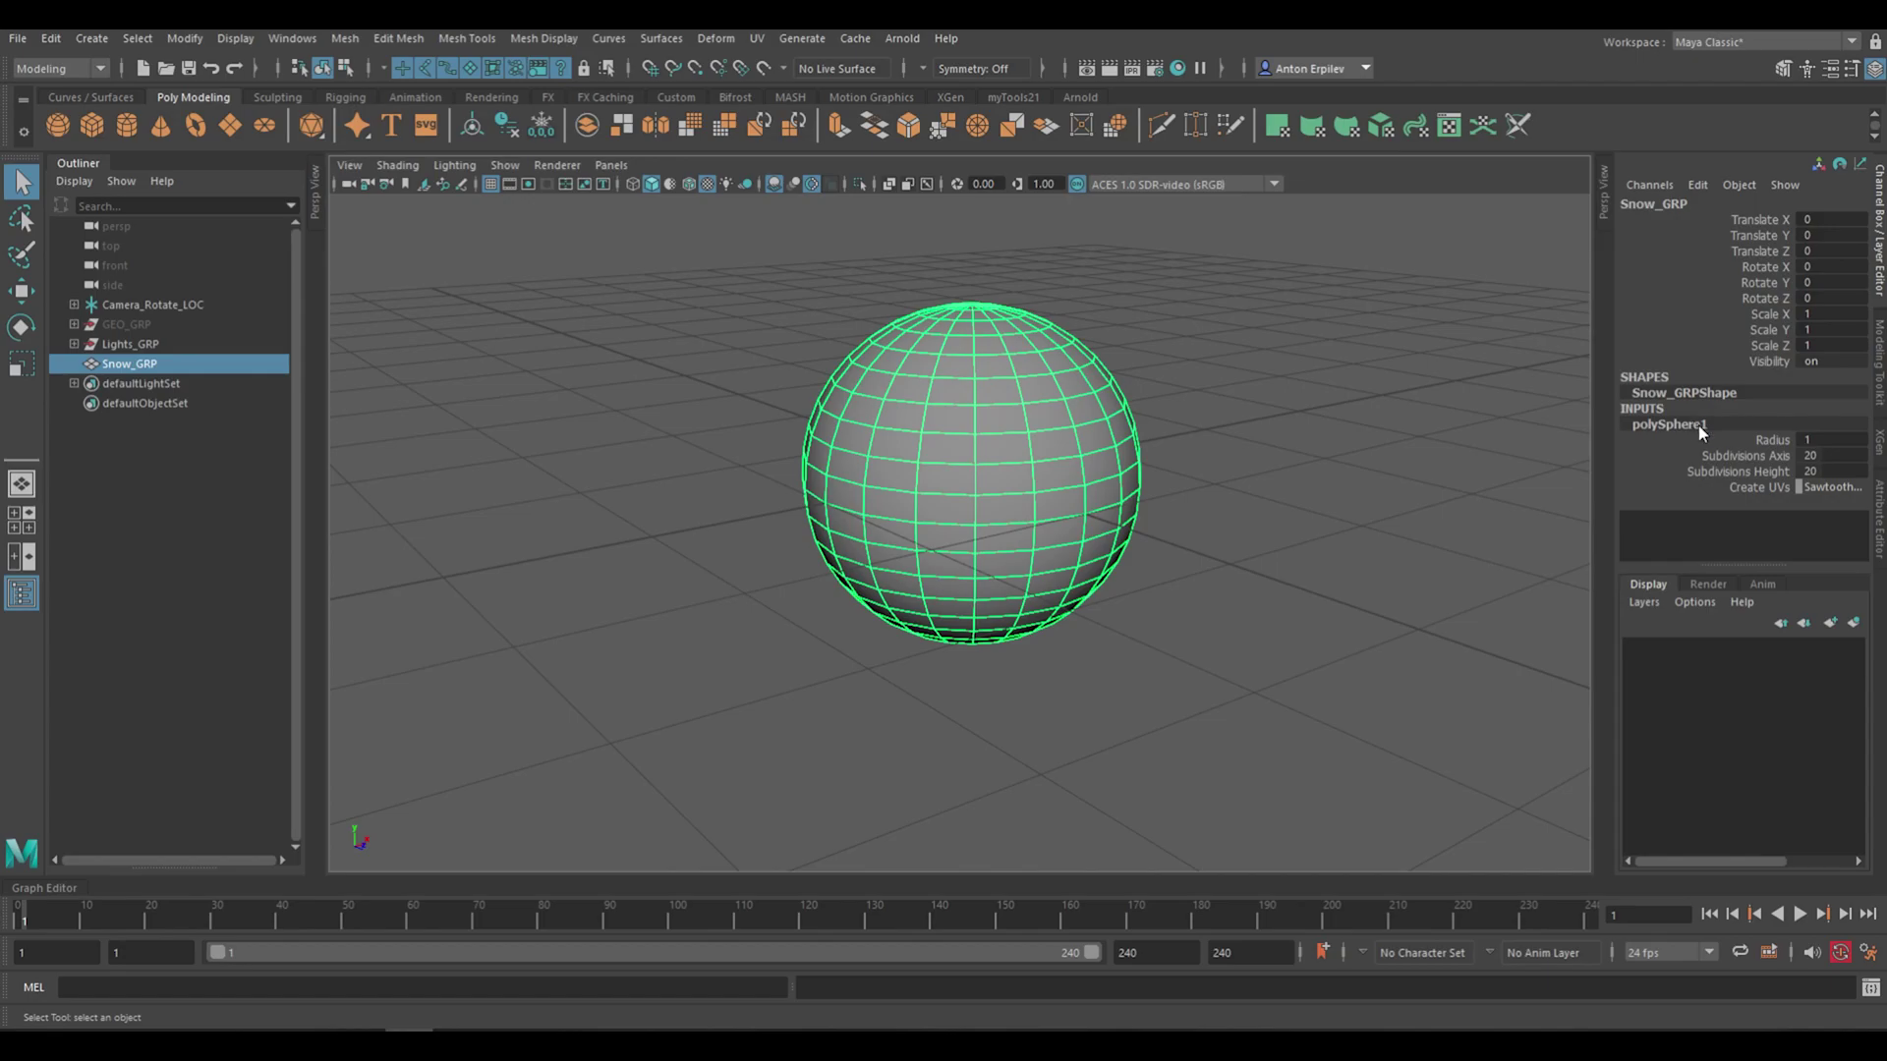
pyautogui.click(1806, 455)
pyautogui.click(1823, 471)
pyautogui.press('Return')
pyautogui.scroll(-4, 977, 462)
pyautogui.keyDown('alt'); pyautogui.moveTo(1011, 451); pyautogui.dragTo(992, 413); pyautogui.keyUp('alt')
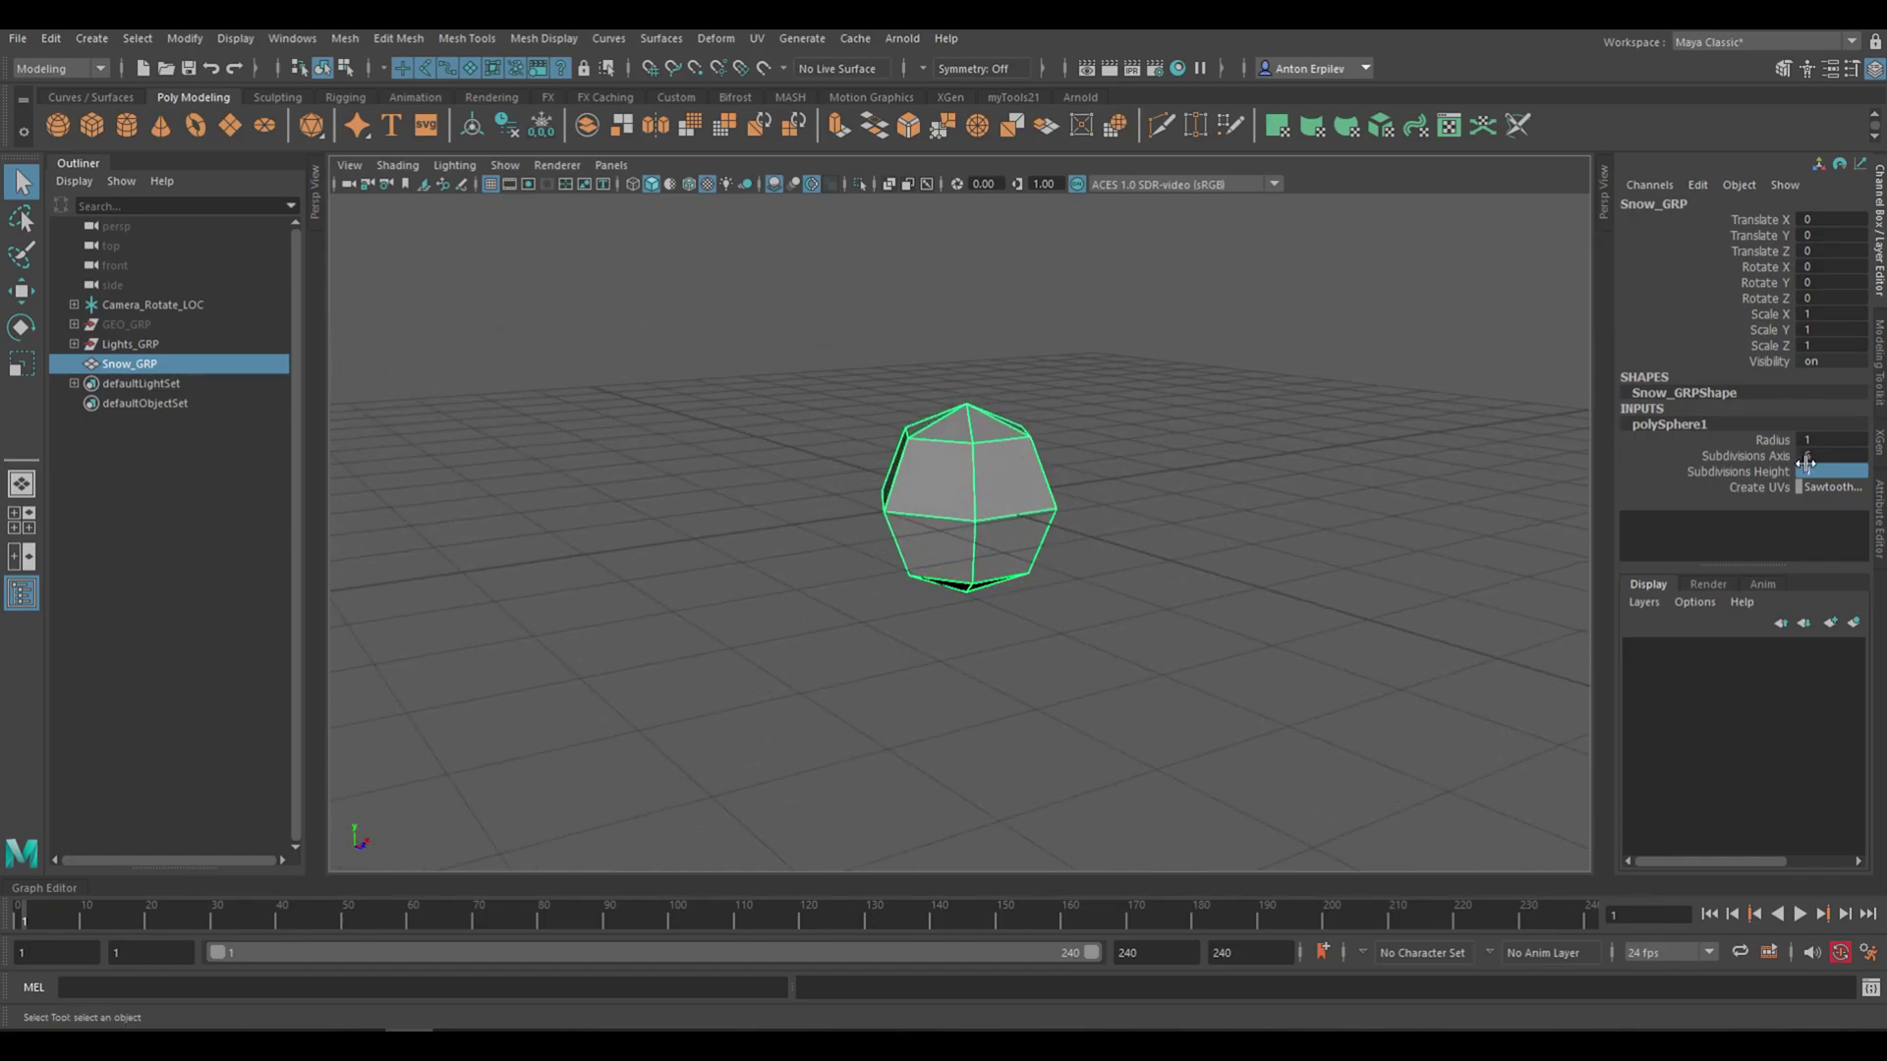
# Scale the Snow_GRP sphere to 0.1 in X, Y and Z and deselect it
pyautogui.moveTo(1817, 318); pyautogui.dragTo(1823, 339)
pyautogui.write('0.1')
pyautogui.press('Return')
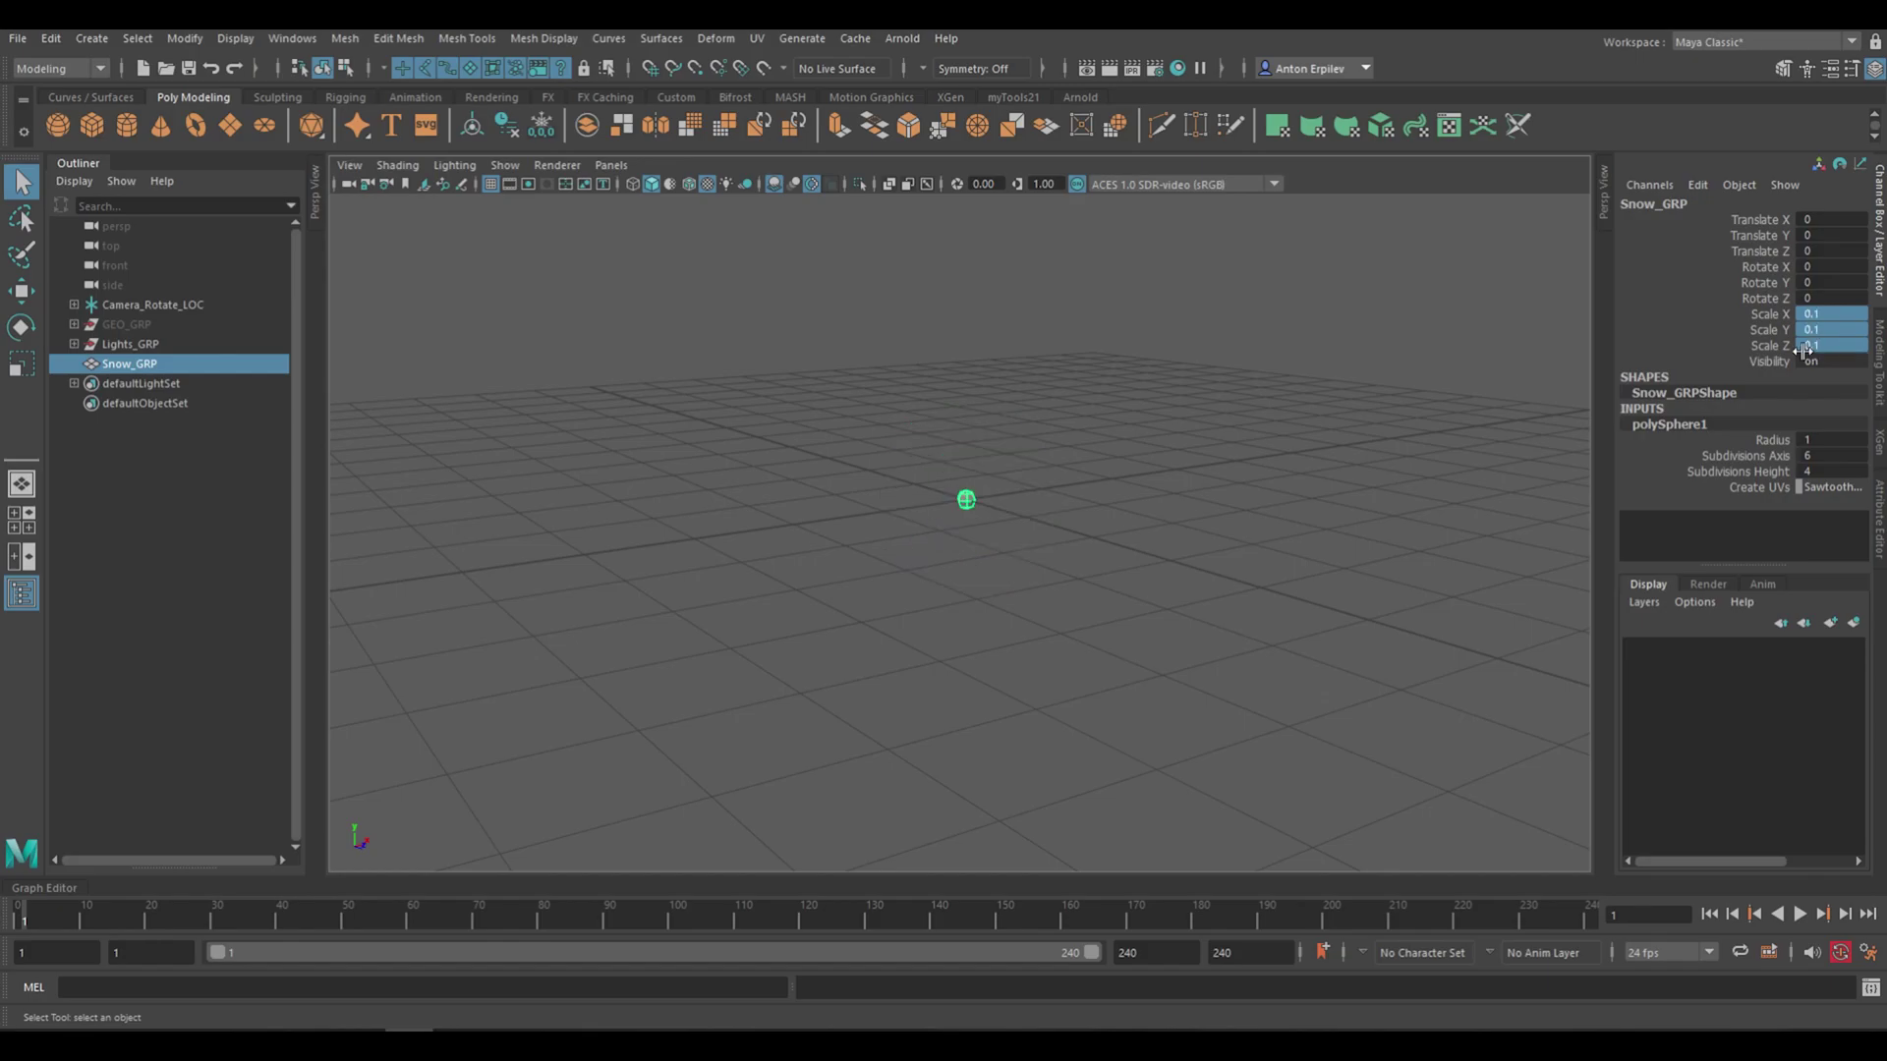
pyautogui.keyDown('alt'); pyautogui.moveTo(910, 502); pyautogui.dragTo(1094, 493); pyautogui.keyUp('alt')
pyautogui.keyDown('alt'); pyautogui.moveTo(1095, 492); pyautogui.dragTo(1071, 521, button='middle'); pyautogui.keyUp('alt')
pyautogui.keyDown('alt'); pyautogui.moveTo(1071, 521); pyautogui.dragTo(1094, 498, button='right'); pyautogui.keyUp('alt')
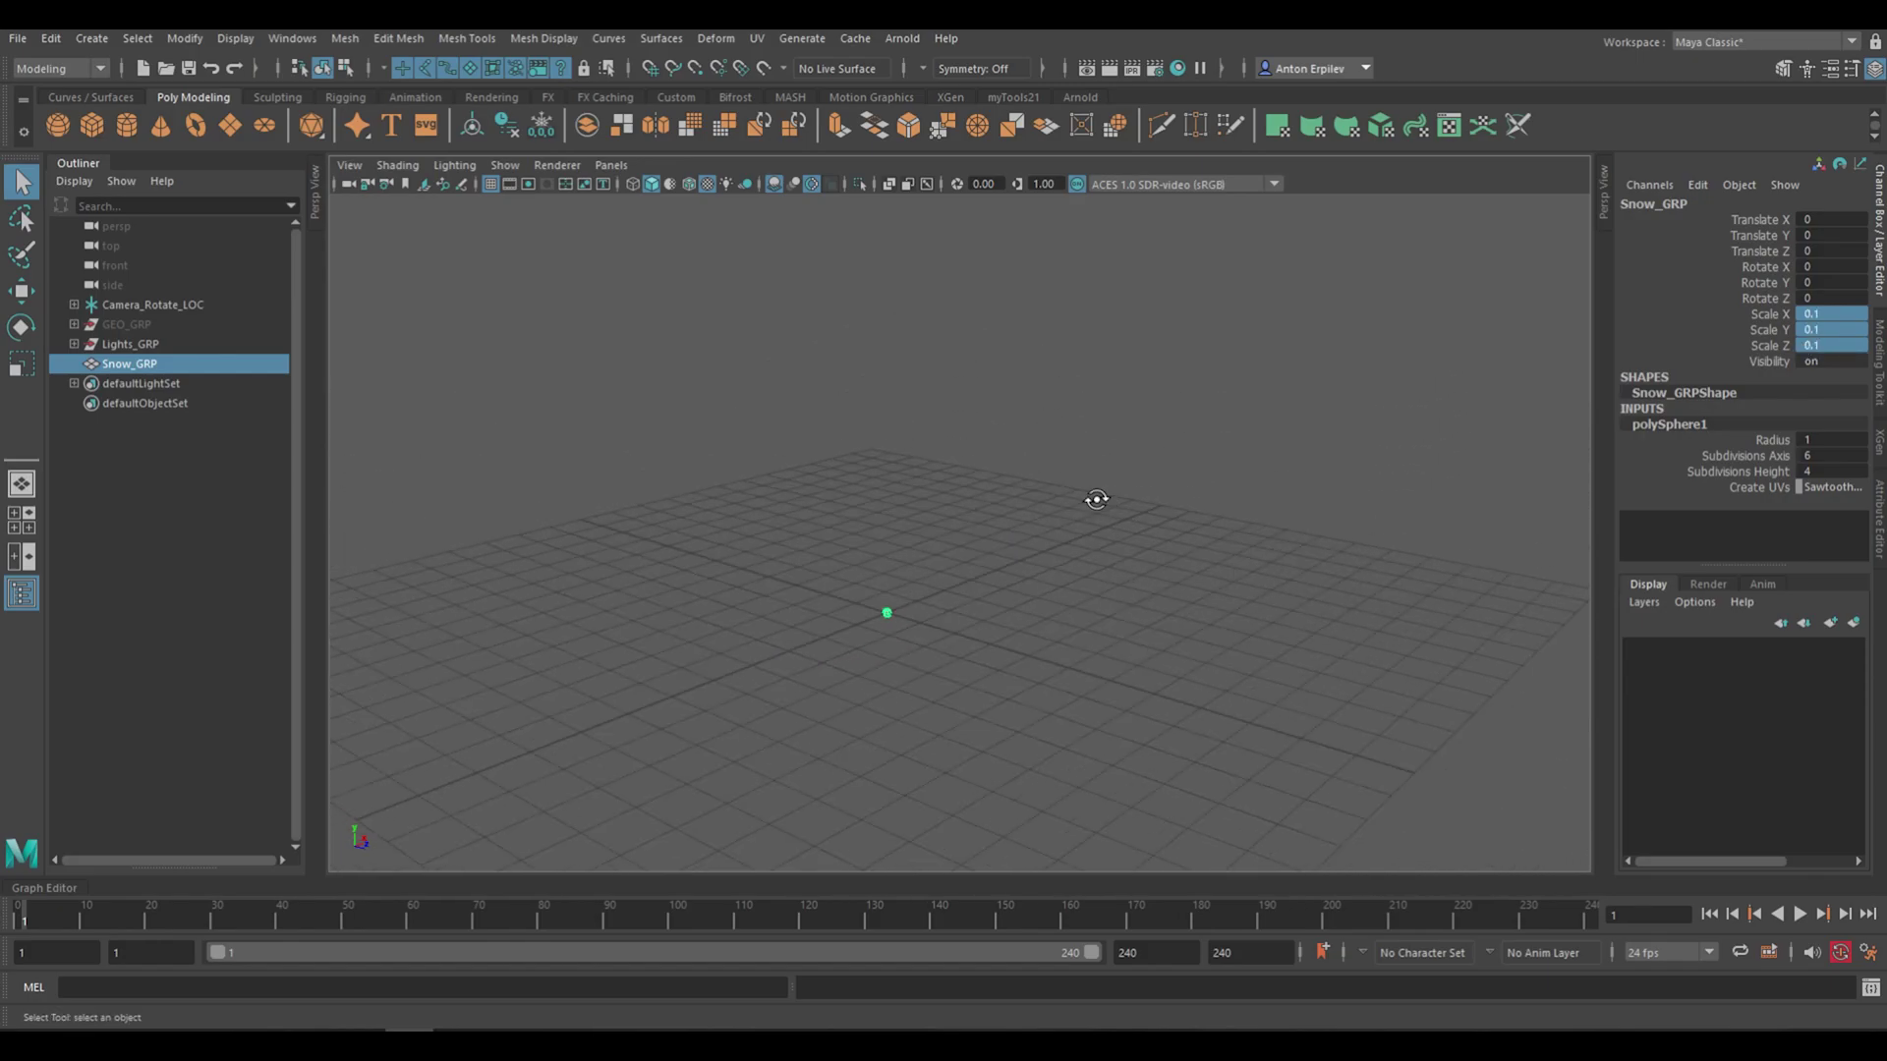
pyautogui.click(892, 636)
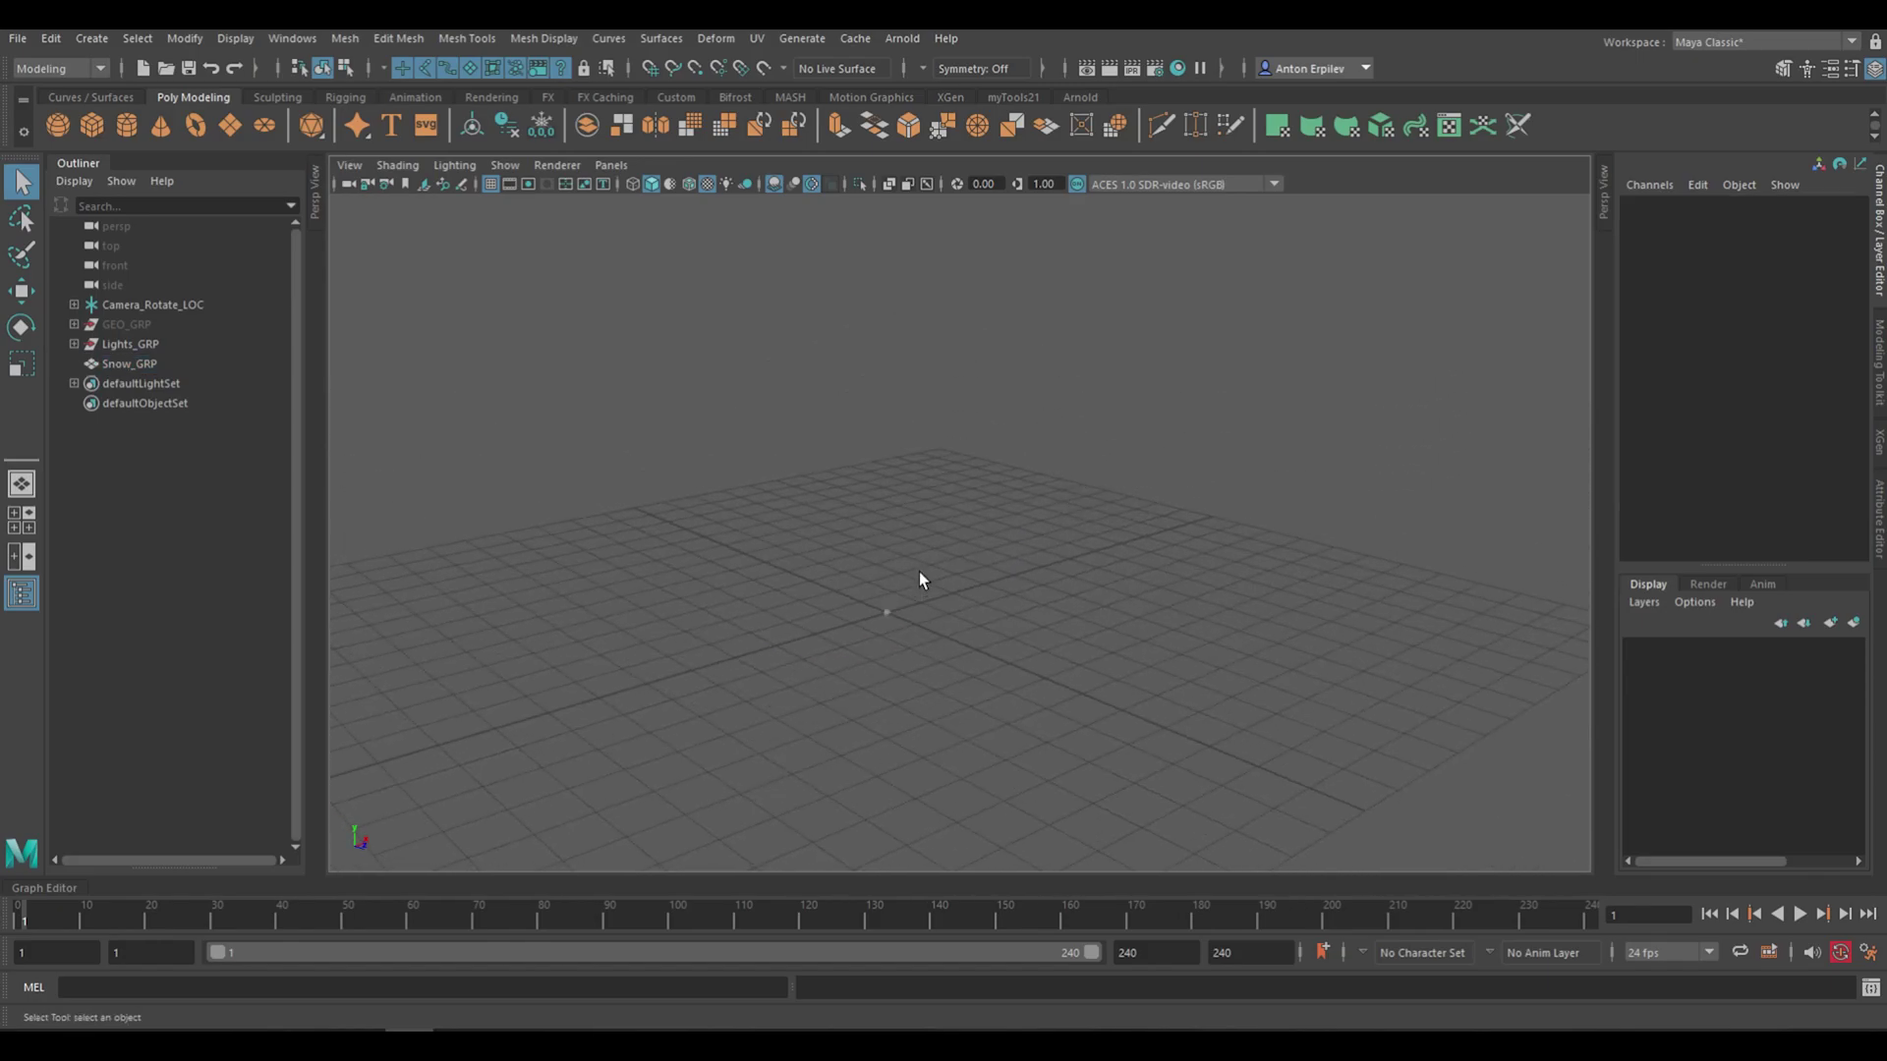
# Hide the grid and switch the viewport background to solid black, leaving the small snow sphere selected
pyautogui.click(492, 185)
pyautogui.hotkey('alt', 'b')
pyautogui.hotkey('alt', 'b')
pyautogui.hotkey('alt', 'b')
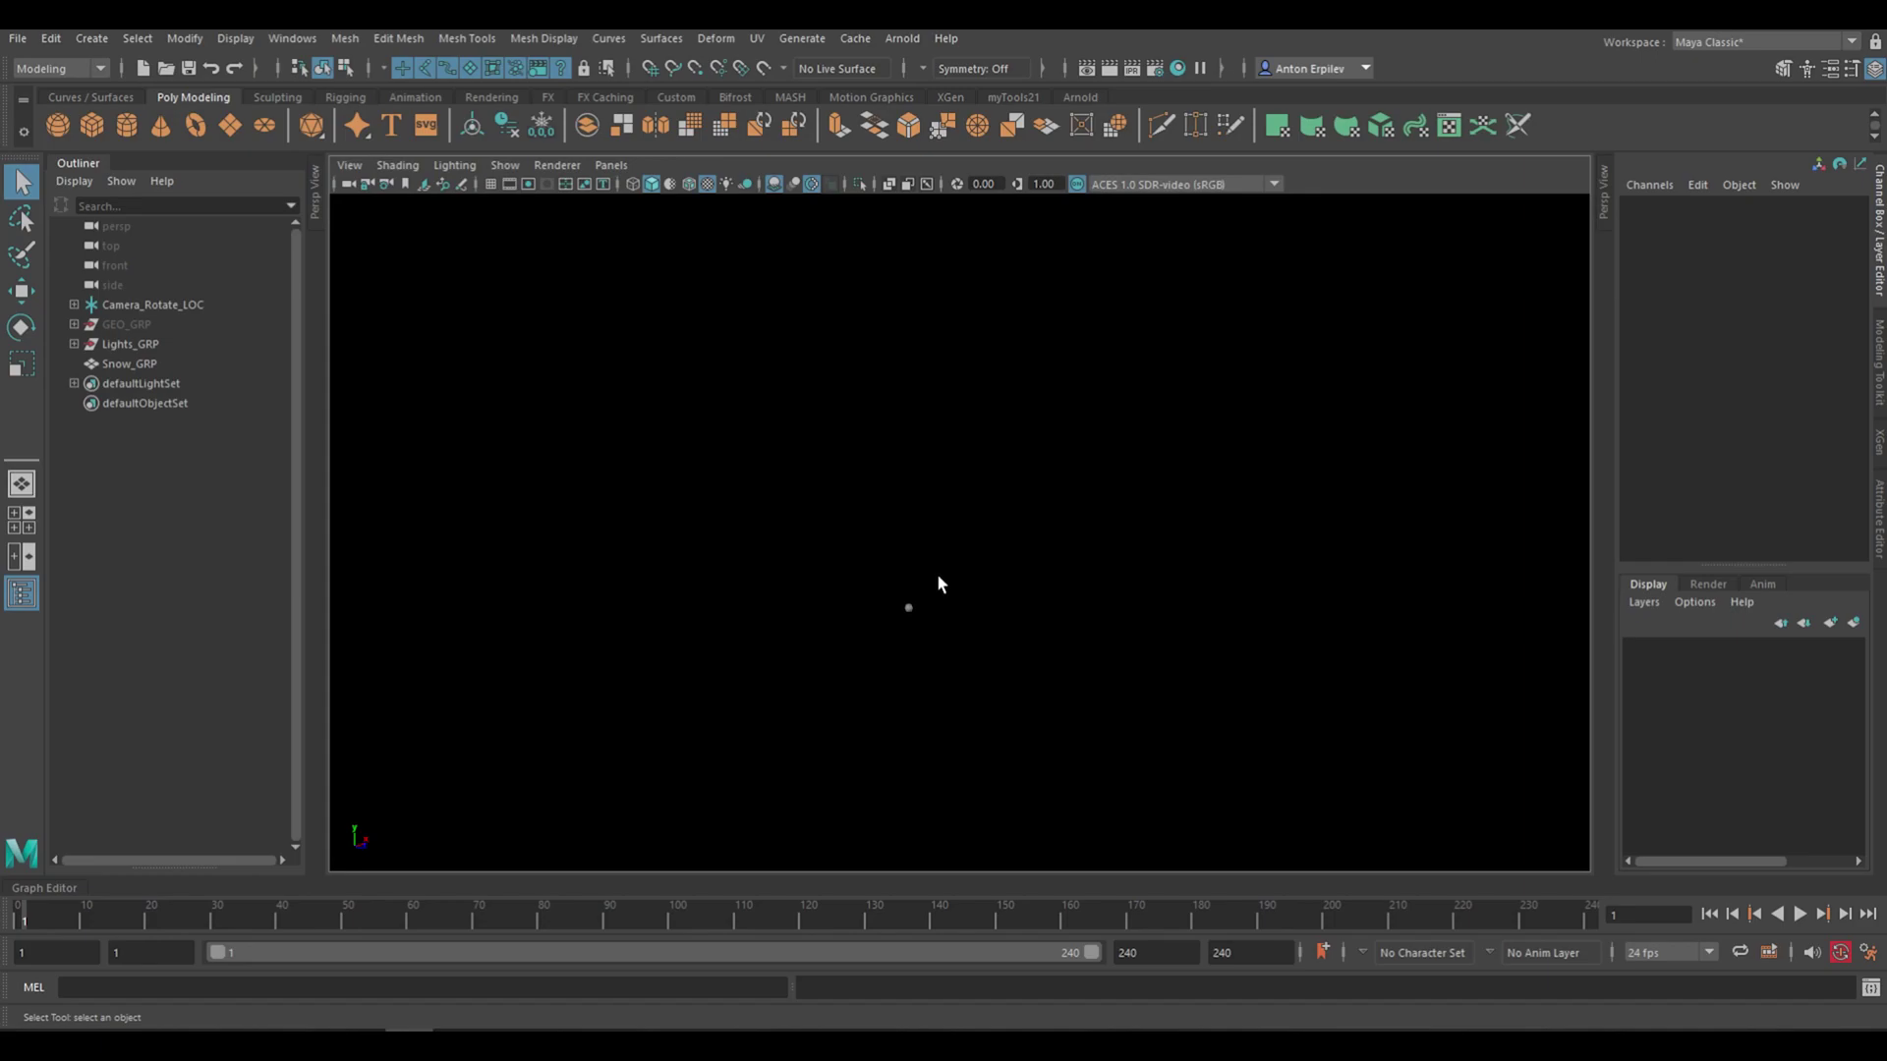
pyautogui.moveTo(856, 579); pyautogui.dragTo(925, 676)
pyautogui.click(949, 751)
pyautogui.keyDown('alt'); pyautogui.moveTo(1007, 606); pyautogui.dragTo(1035, 603, button='middle'); pyautogui.keyUp('alt')
pyautogui.hotkey('alt', 'b')
pyautogui.hotkey('alt', 'b')
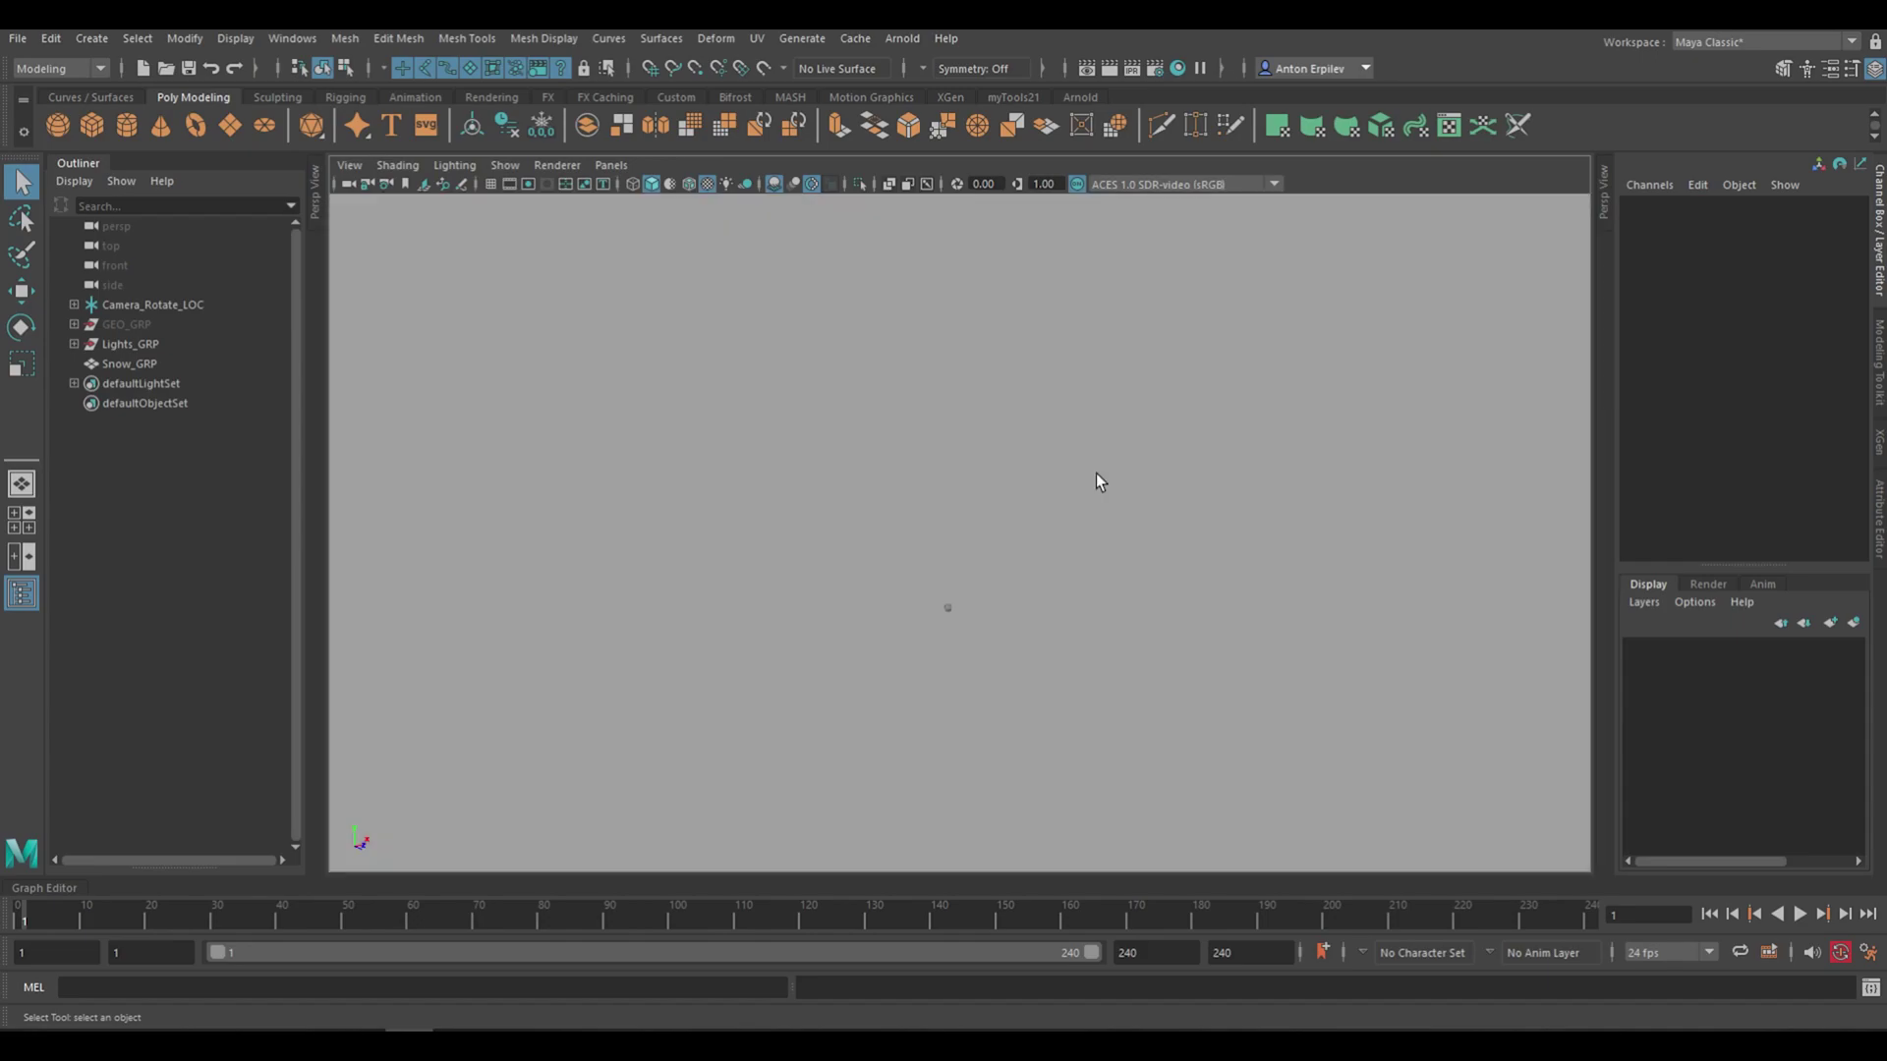
pyautogui.hotkey('alt', 'b')
pyautogui.hotkey('alt', 'b')
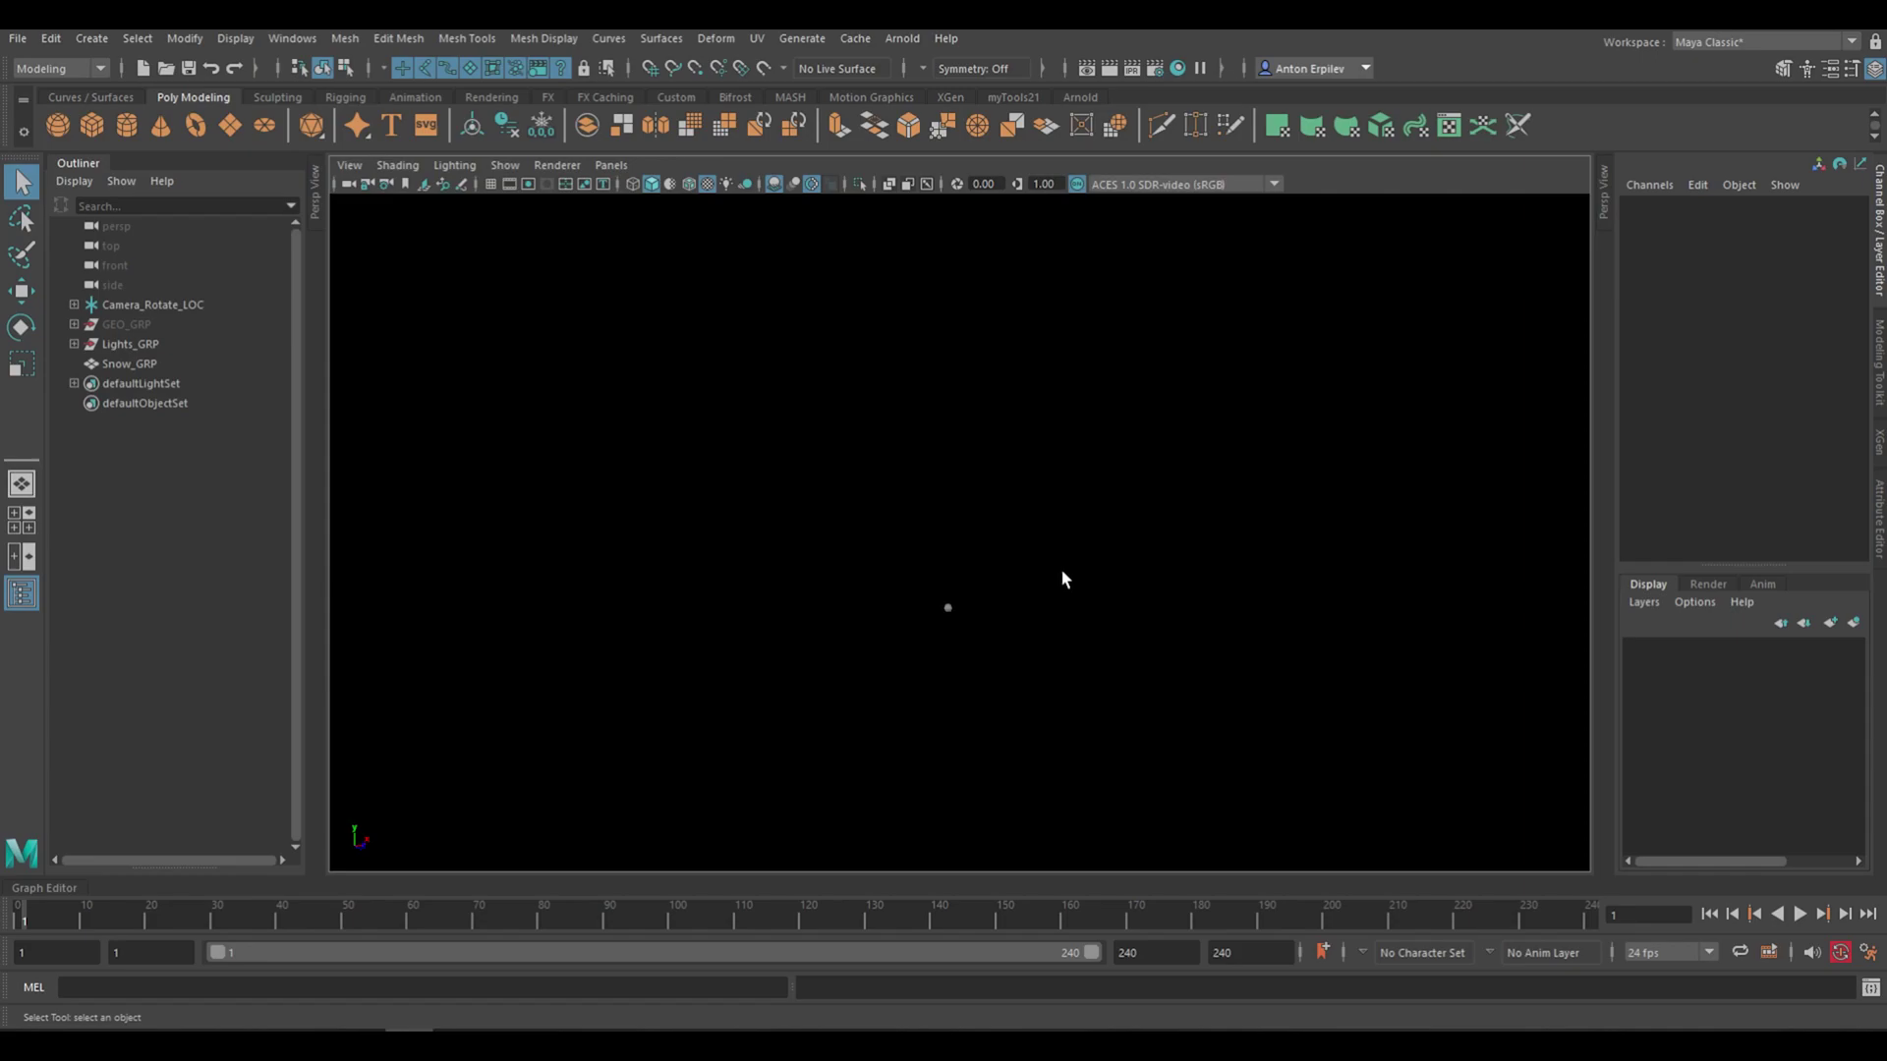
pyautogui.keyDown('alt'); pyautogui.moveTo(1063, 562); pyautogui.dragTo(1067, 547); pyautogui.keyUp('alt')
pyautogui.click(936, 577)
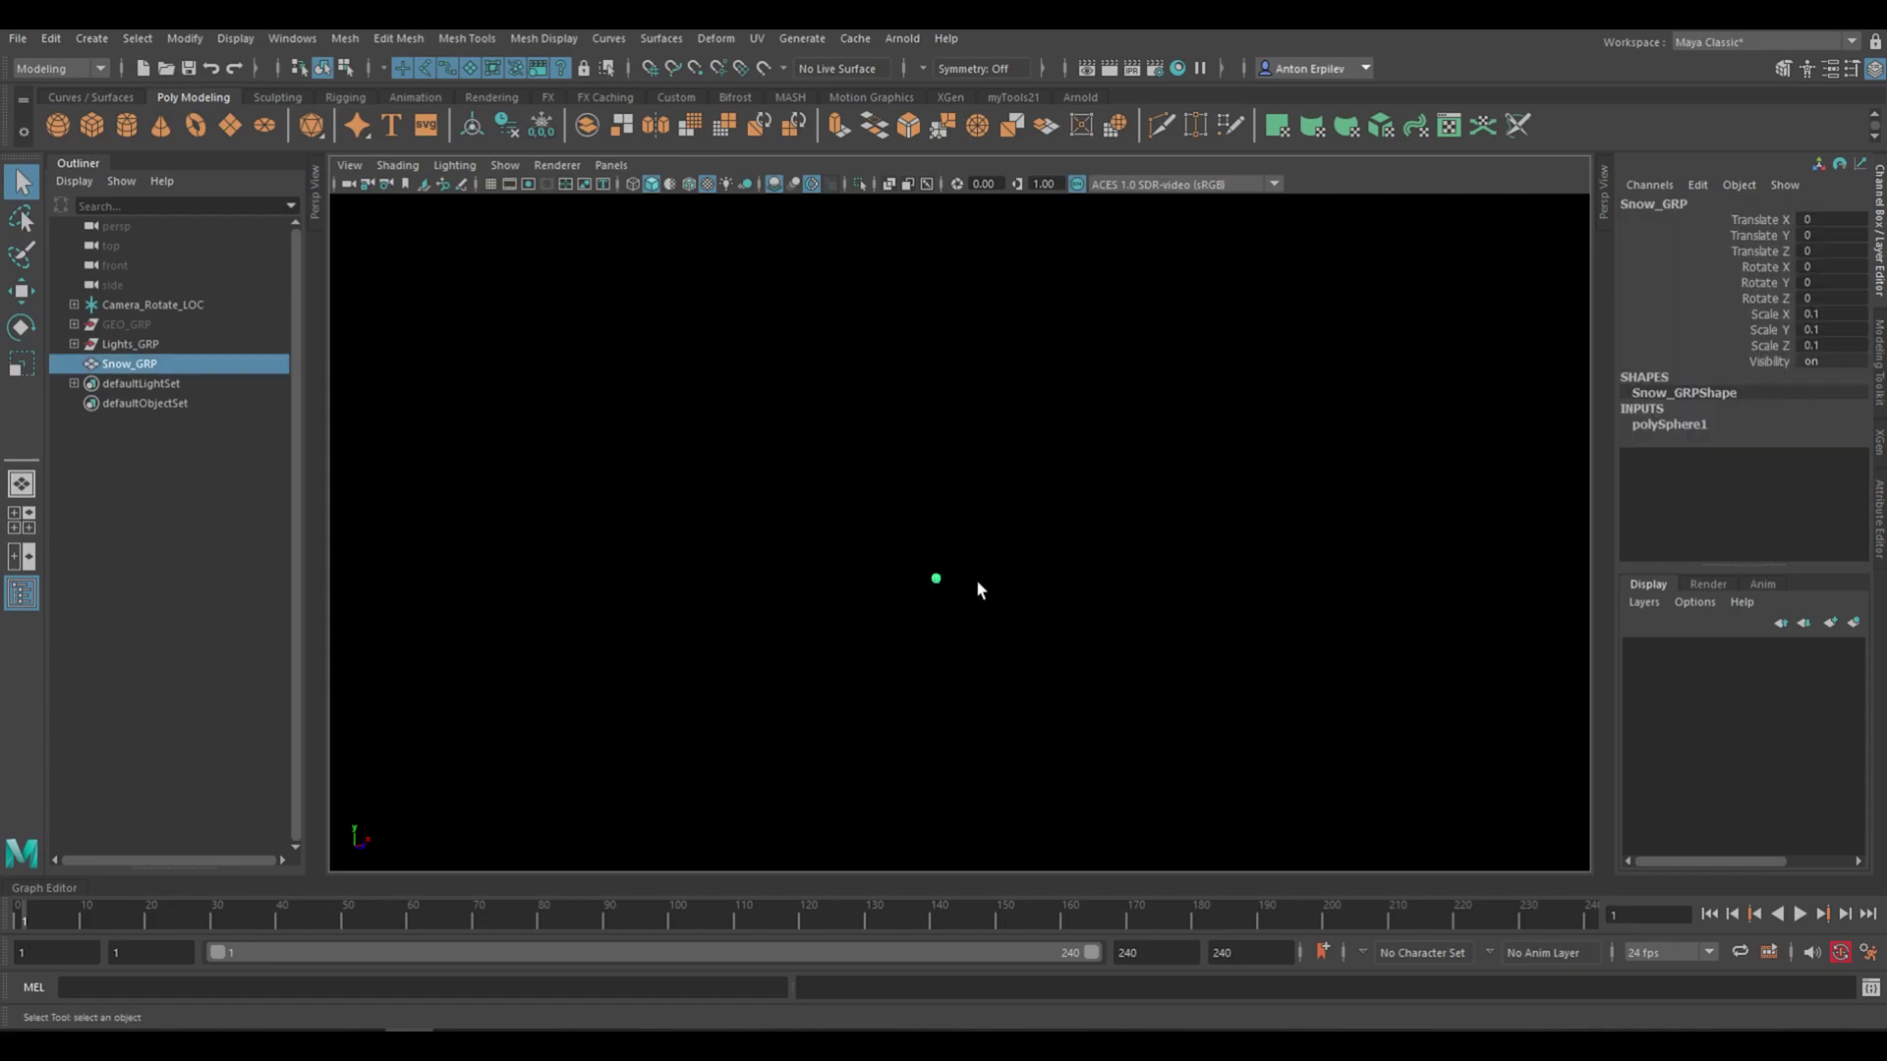
# Assign a new aiStandardSurface material to the snow sphere and set its emission weight to 0.5
pyautogui.moveTo(961, 584); pyautogui.dragTo(1126, 1024, button='right')
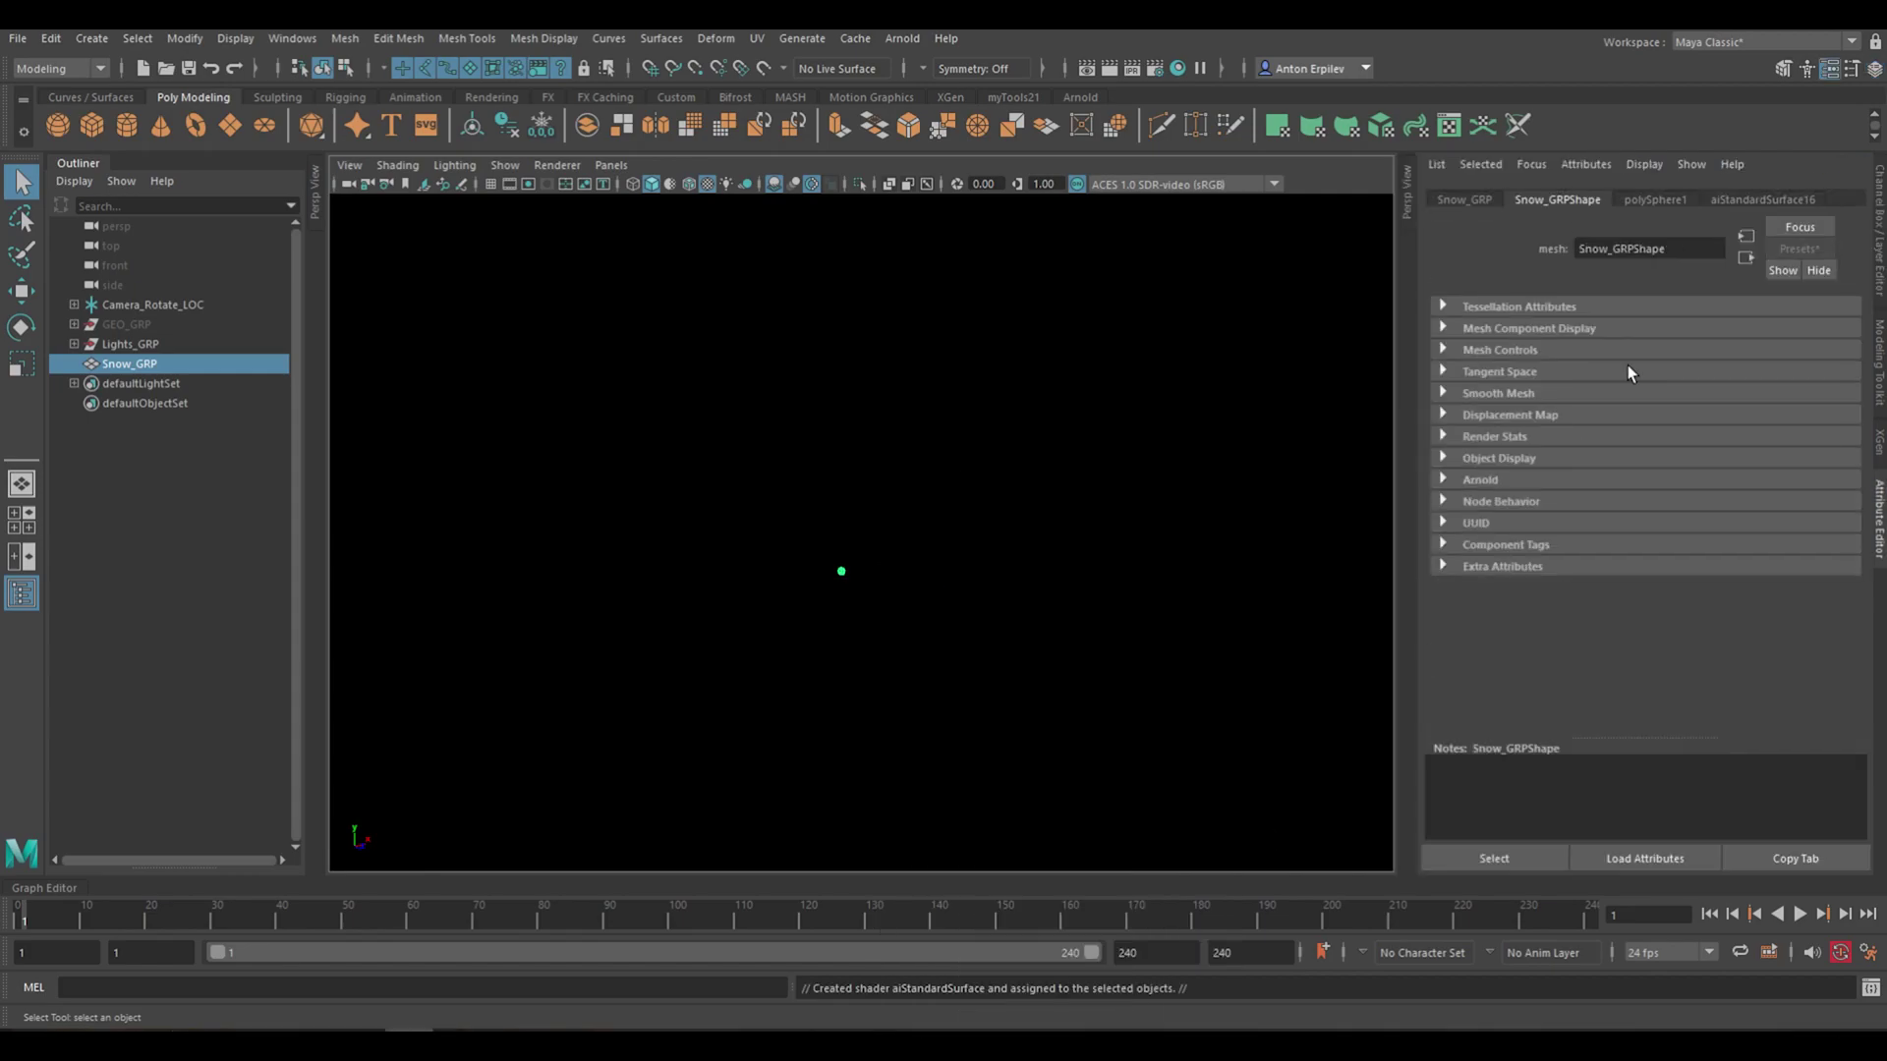
pyautogui.click(1787, 200)
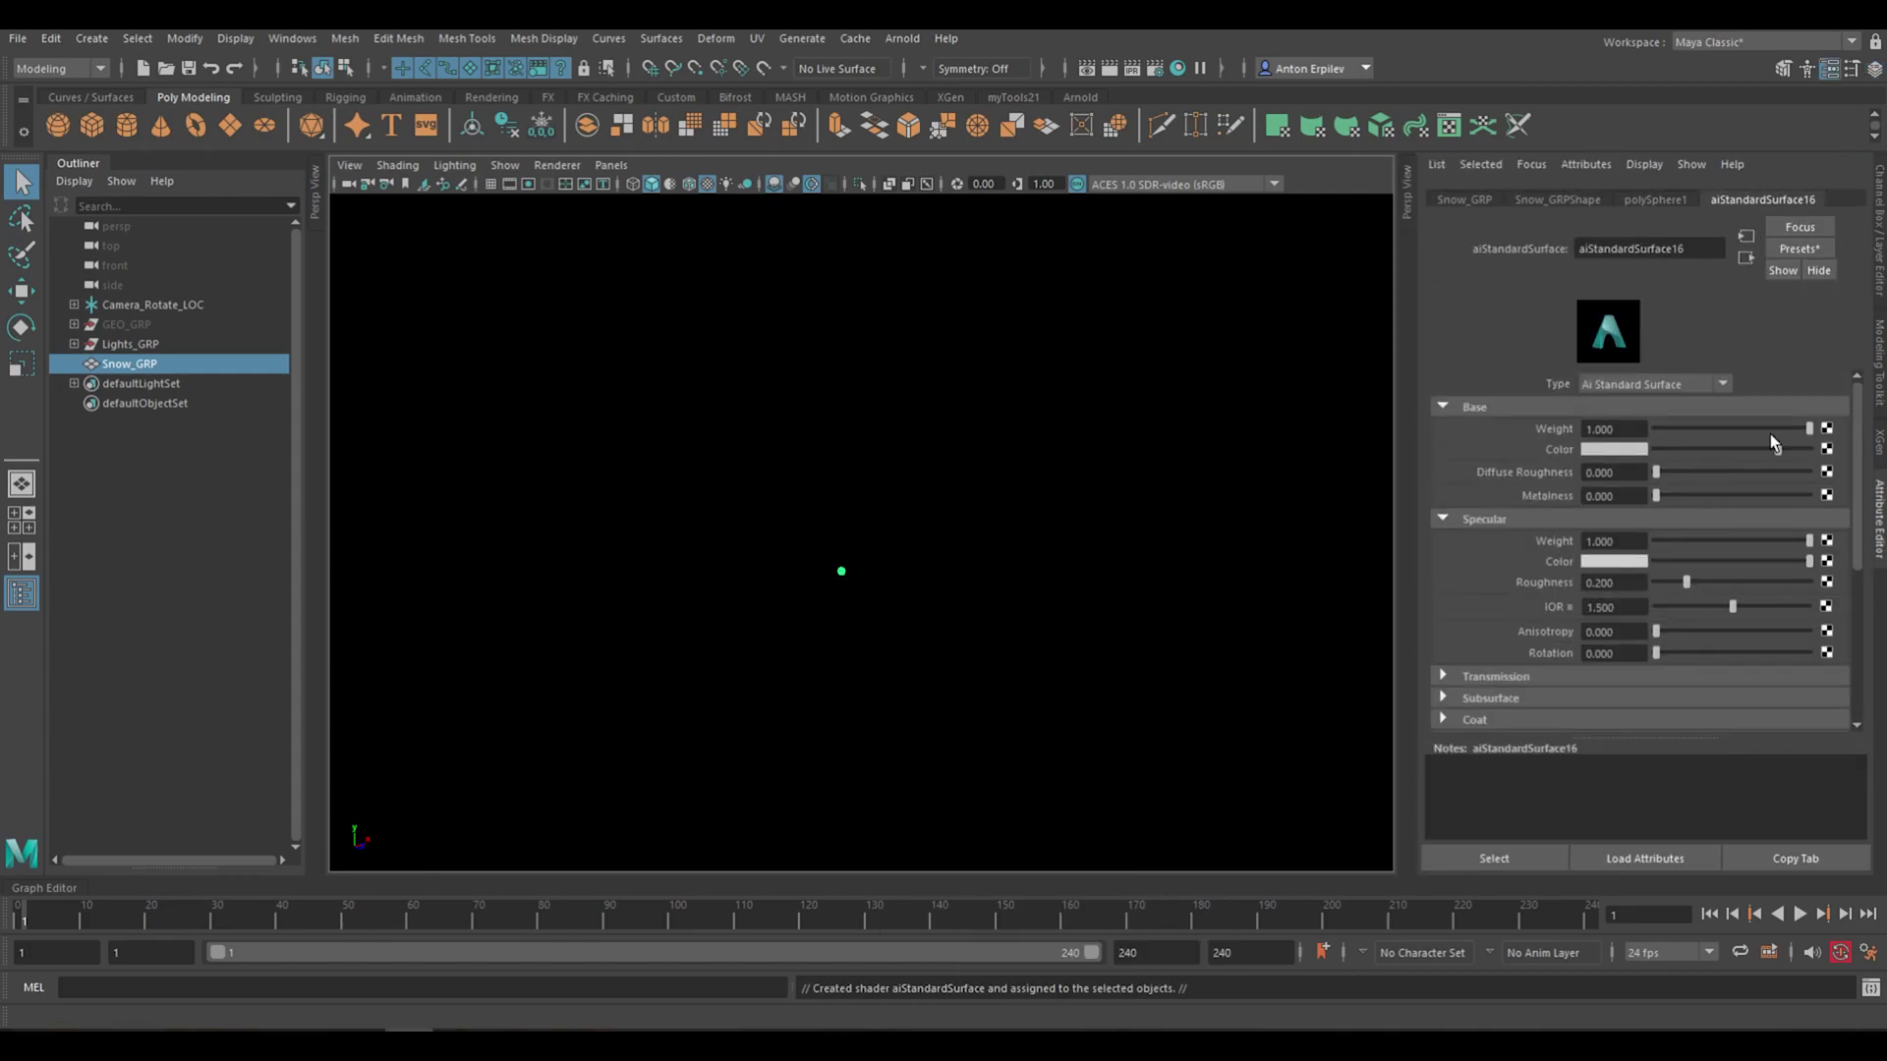
pyautogui.scroll(-3, 1624, 558)
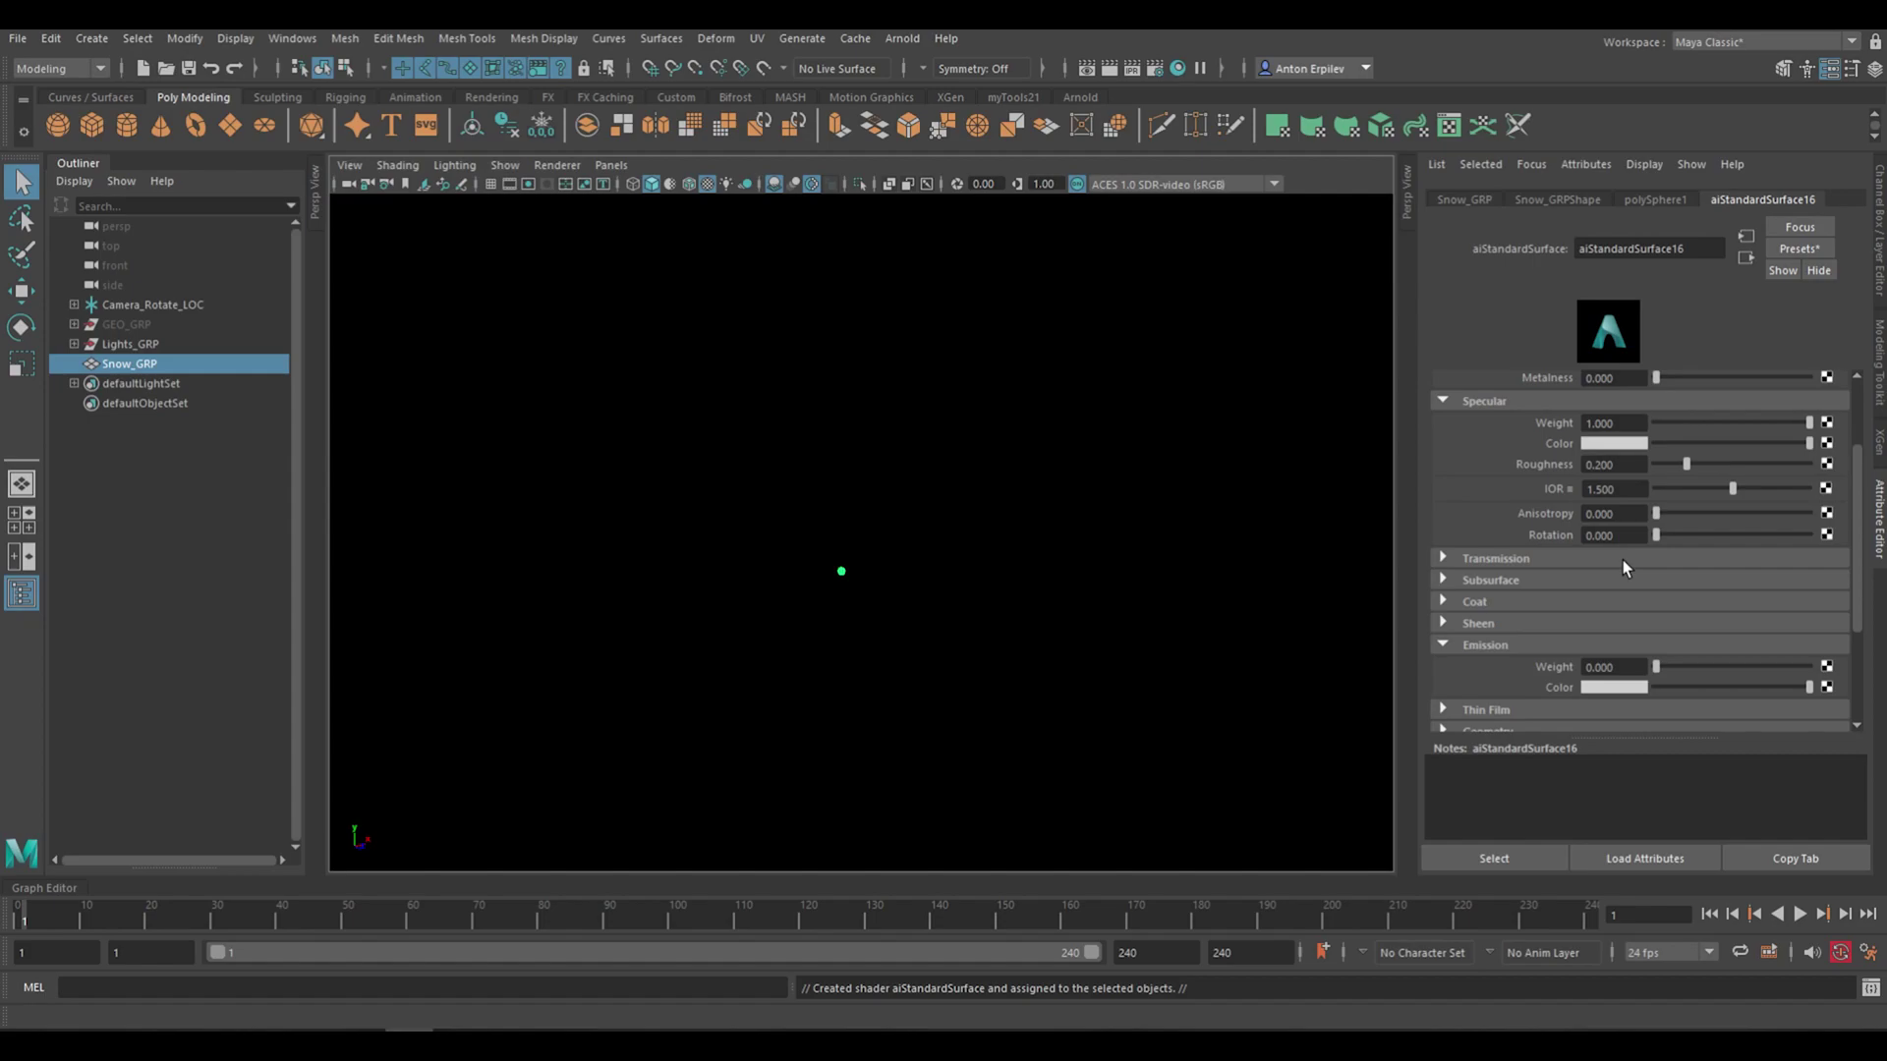
pyautogui.scroll(-2, 1623, 558)
pyautogui.doubleClick(1600, 608)
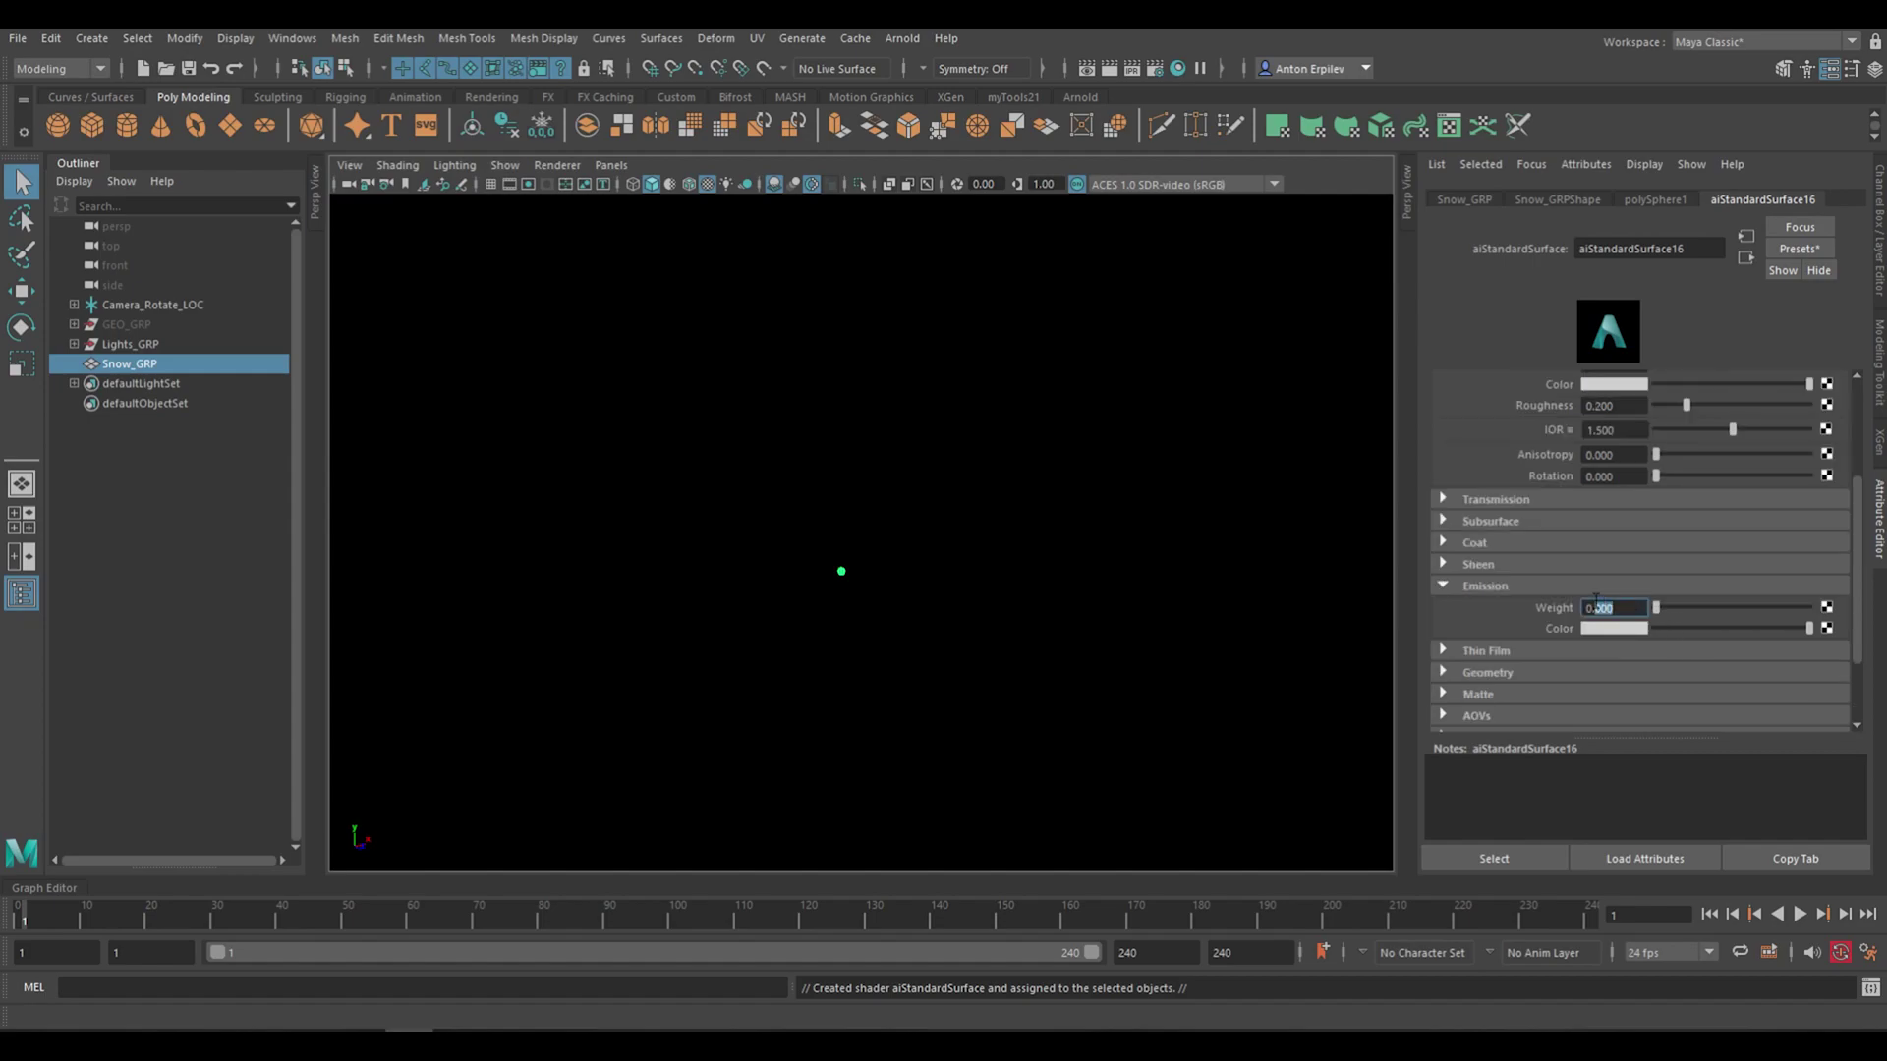
pyautogui.click(981, 600)
pyautogui.keyDown('alt'); pyautogui.moveTo(991, 666); pyautogui.dragTo(944, 665); pyautogui.keyUp('alt')
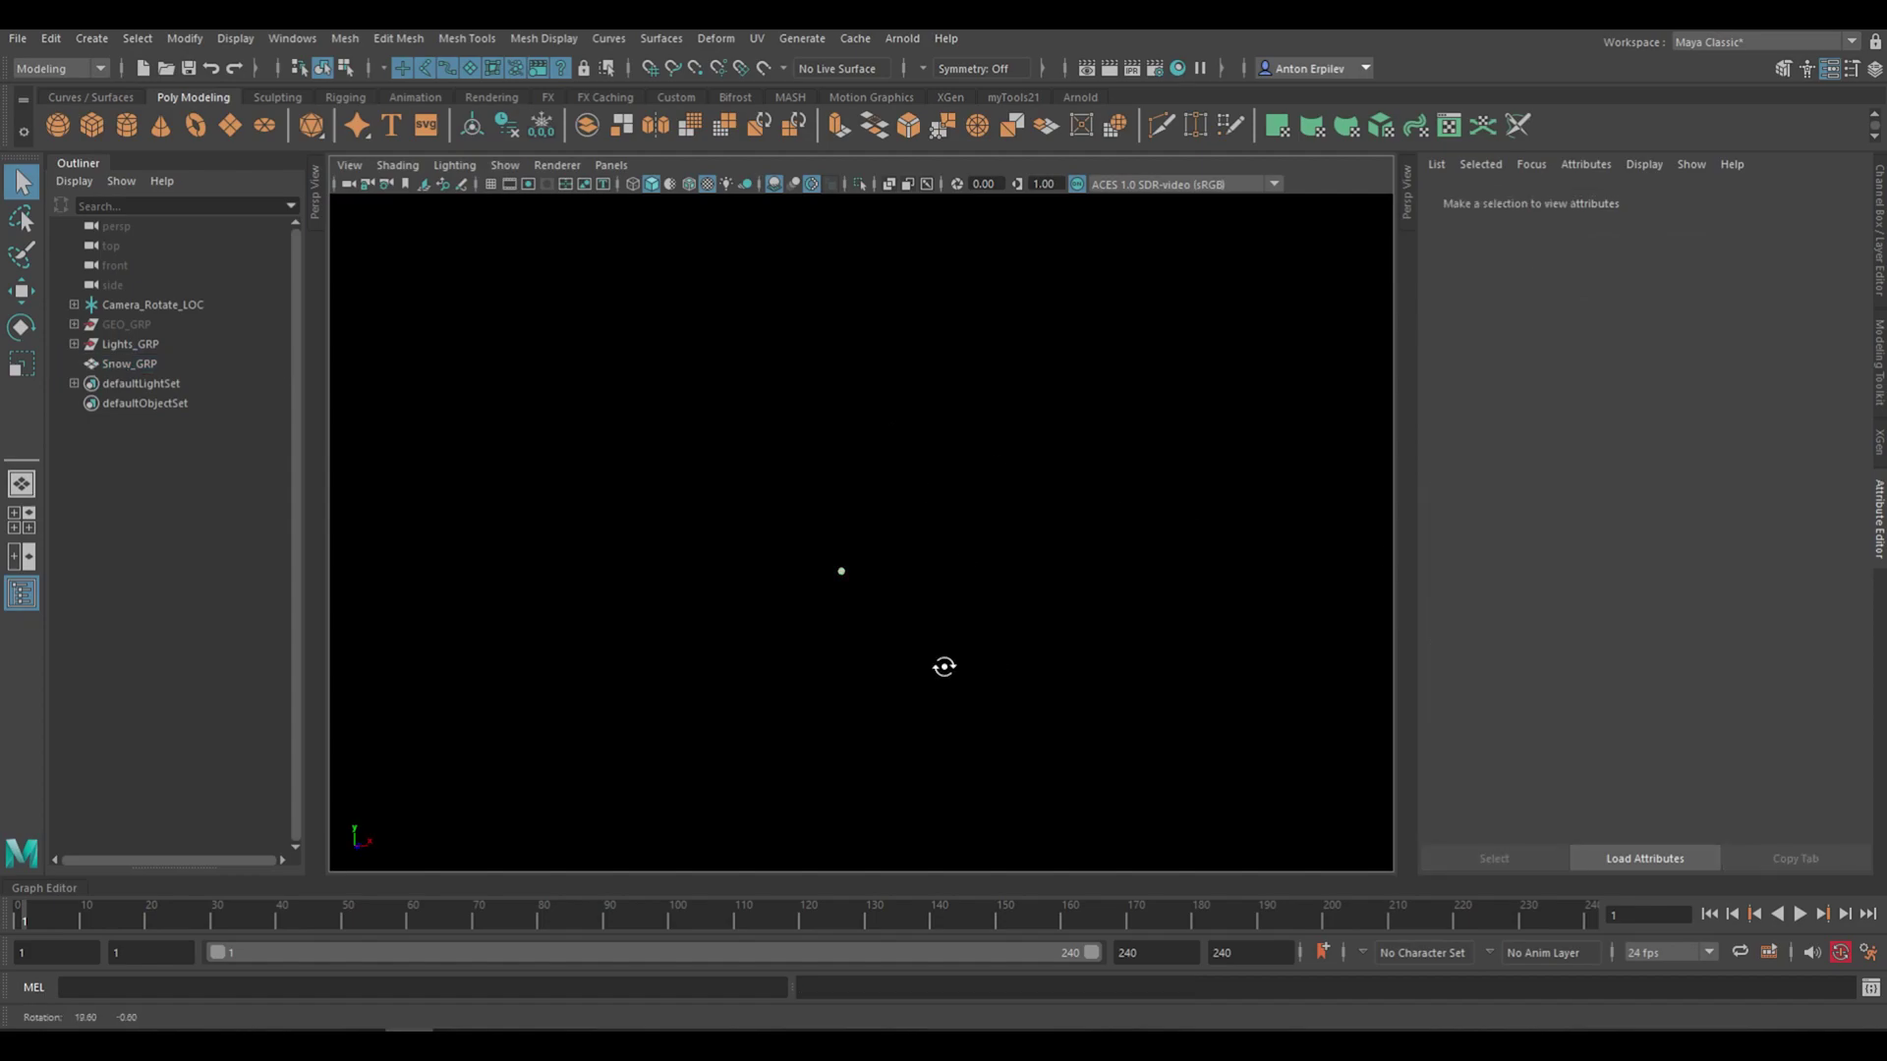
pyautogui.moveTo(894, 589)
pyautogui.keyDown('alt'); pyautogui.mouseDown(button='right')
pyautogui.moveTo(946, 581)
pyautogui.moveTo(913, 572)
pyautogui.mouseUp(button='right'); pyautogui.keyUp('alt')
pyautogui.moveTo(815, 422); pyautogui.dragTo(865, 688)
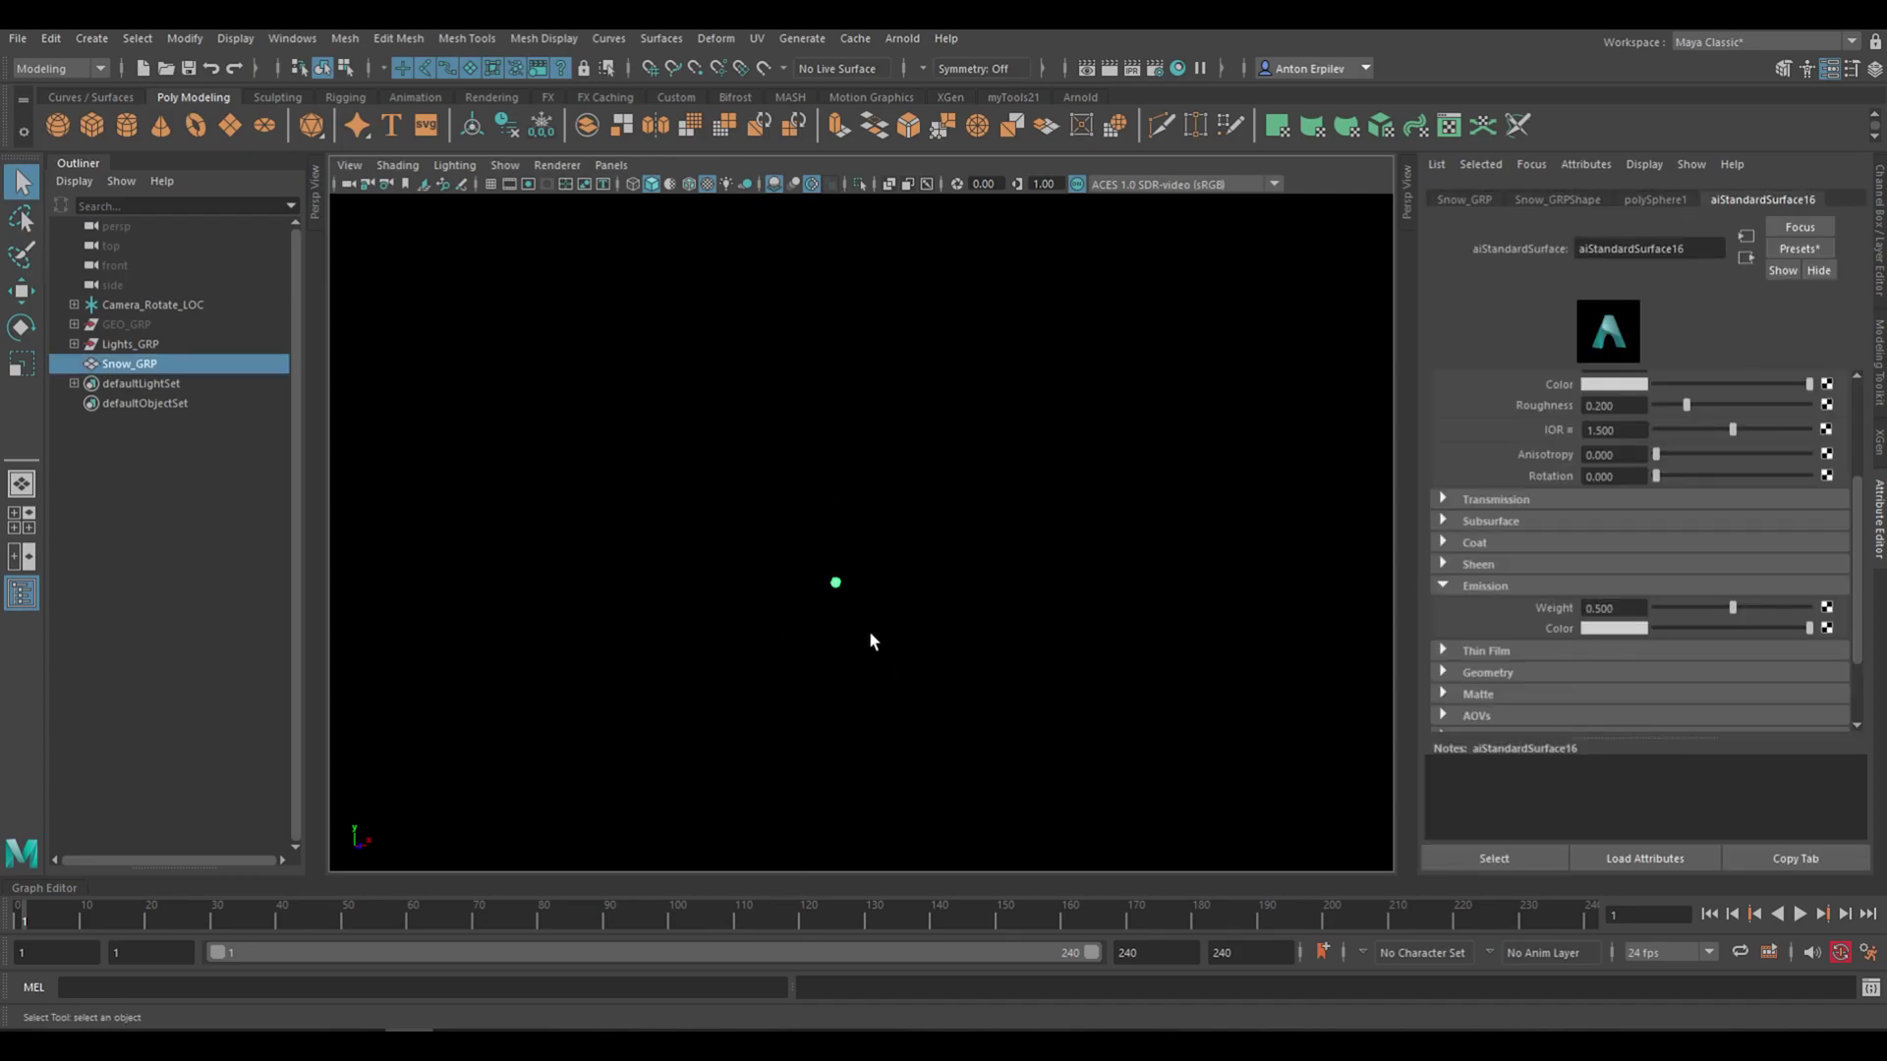
# Delete the construction history of the snow sphere and freeze its transformations
pyautogui.click(1018, 97)
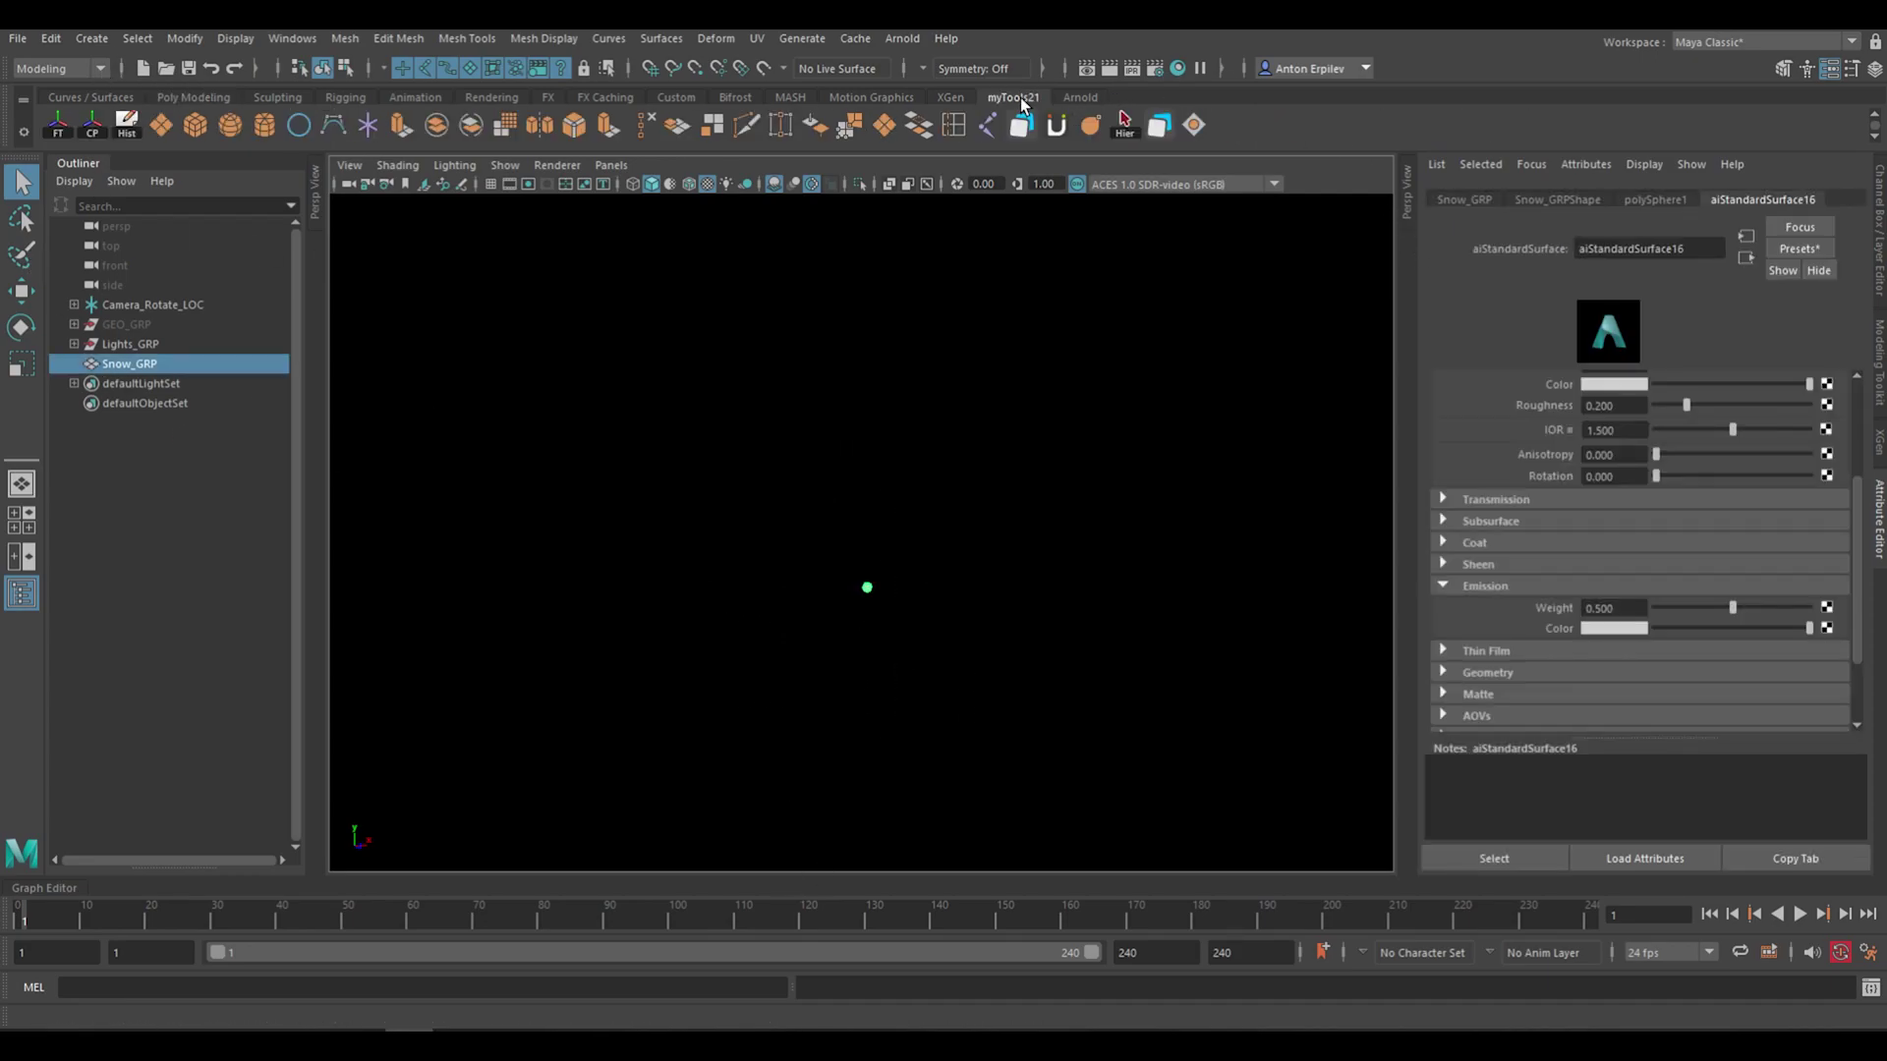
pyautogui.click(128, 125)
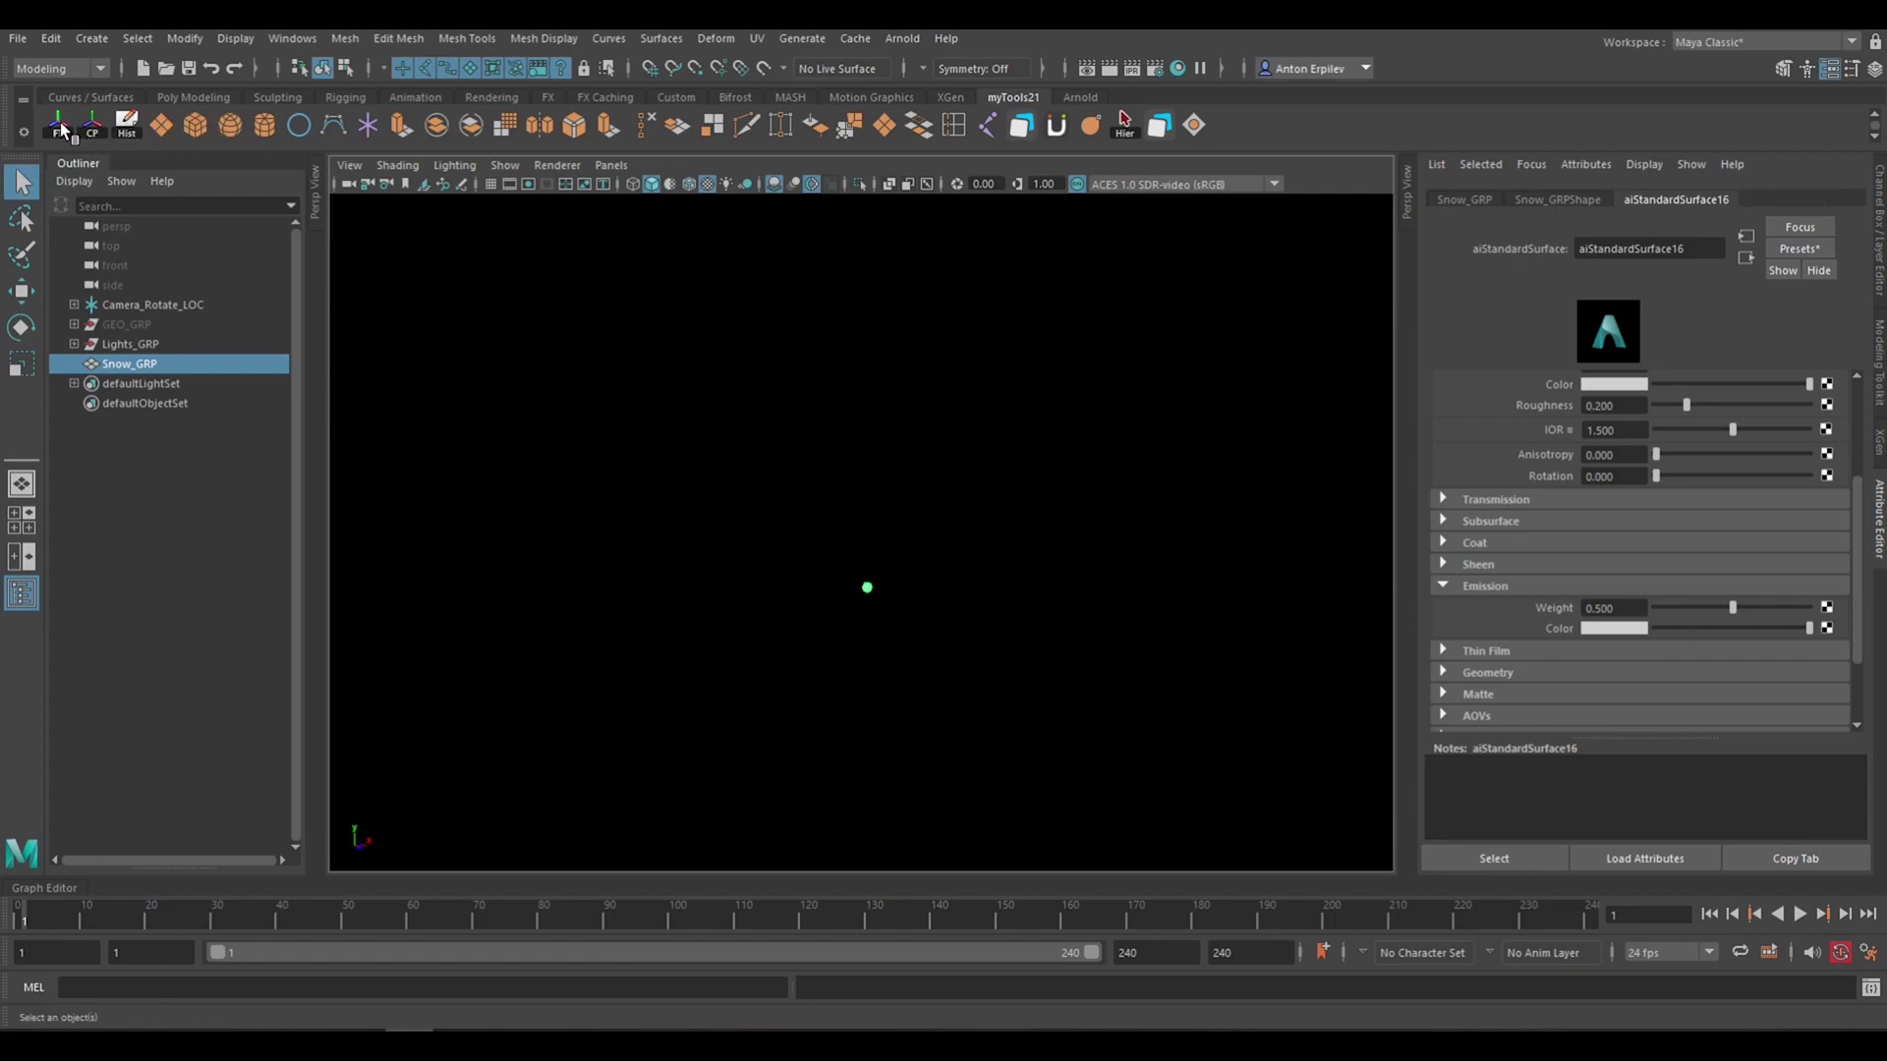
pyautogui.click(59, 125)
pyautogui.press('w')
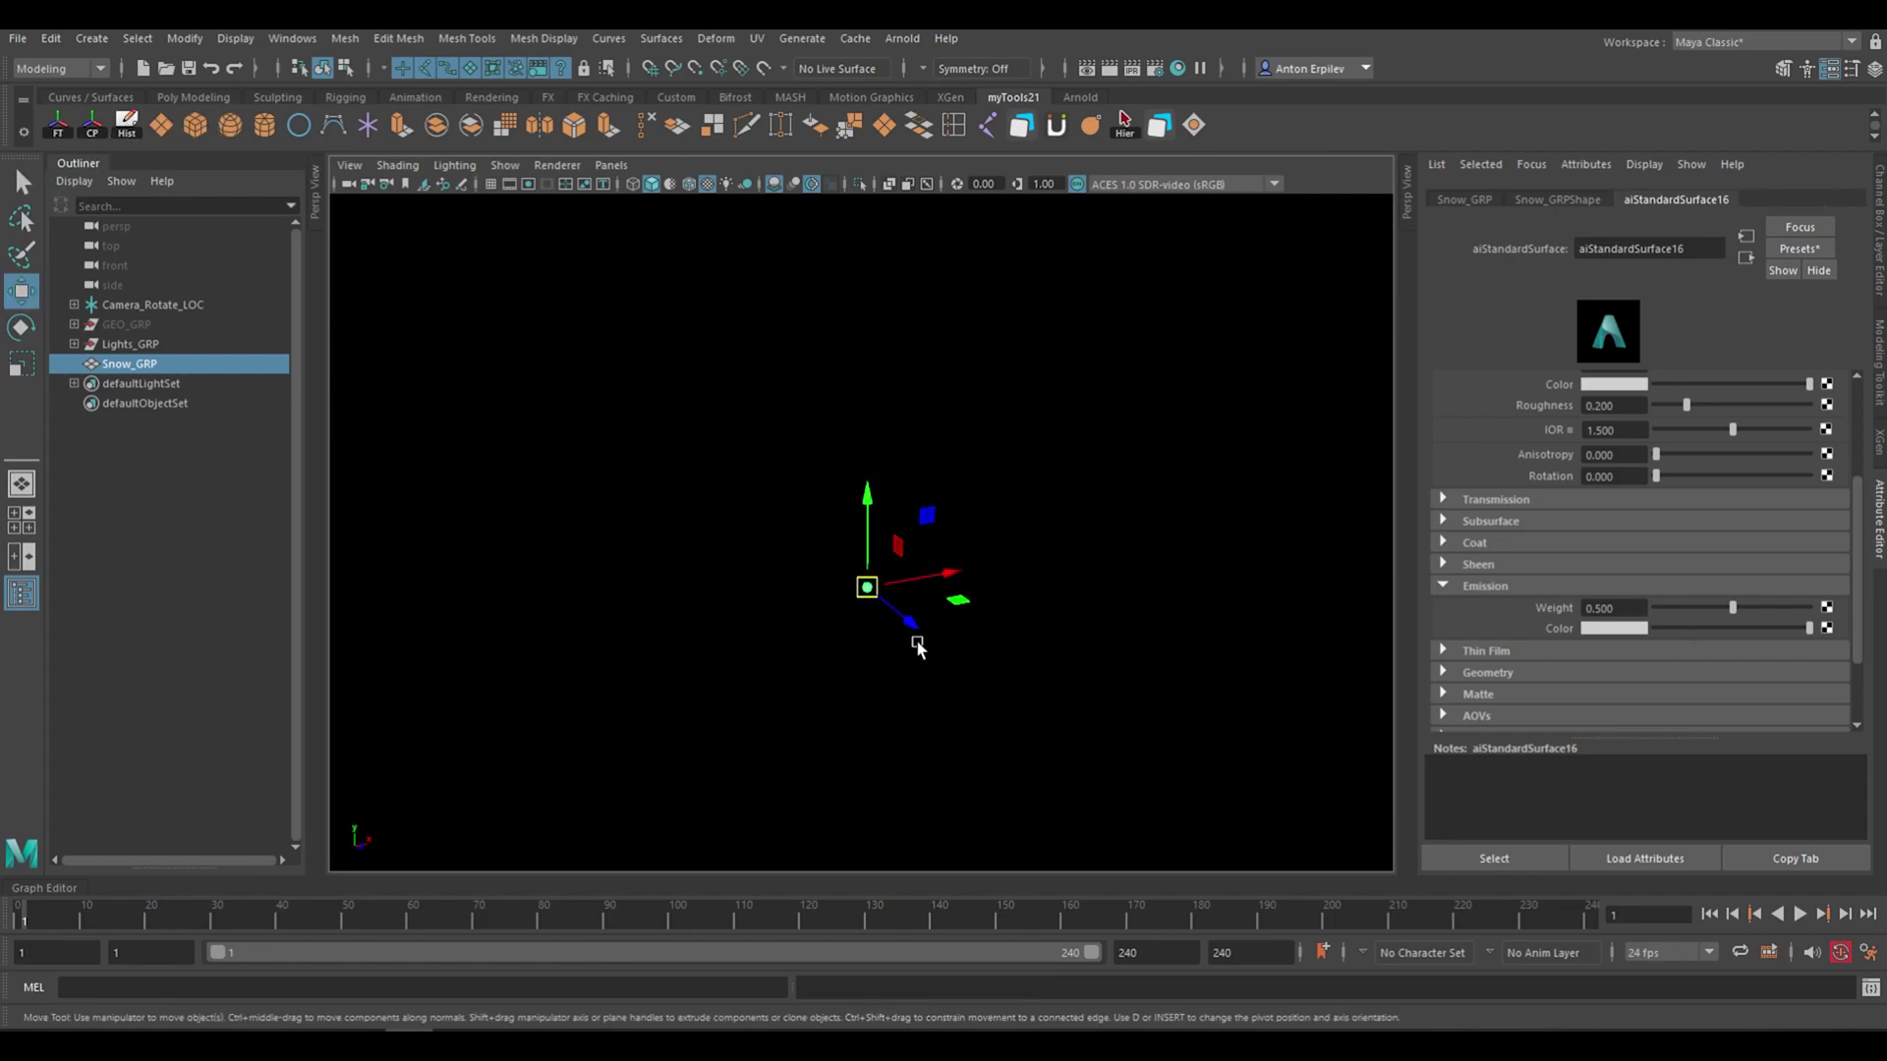
# Rename the snow sphere's material as Snow_Txt2
pyautogui.doubleClick(1664, 255)
pyautogui.write('Snow_')
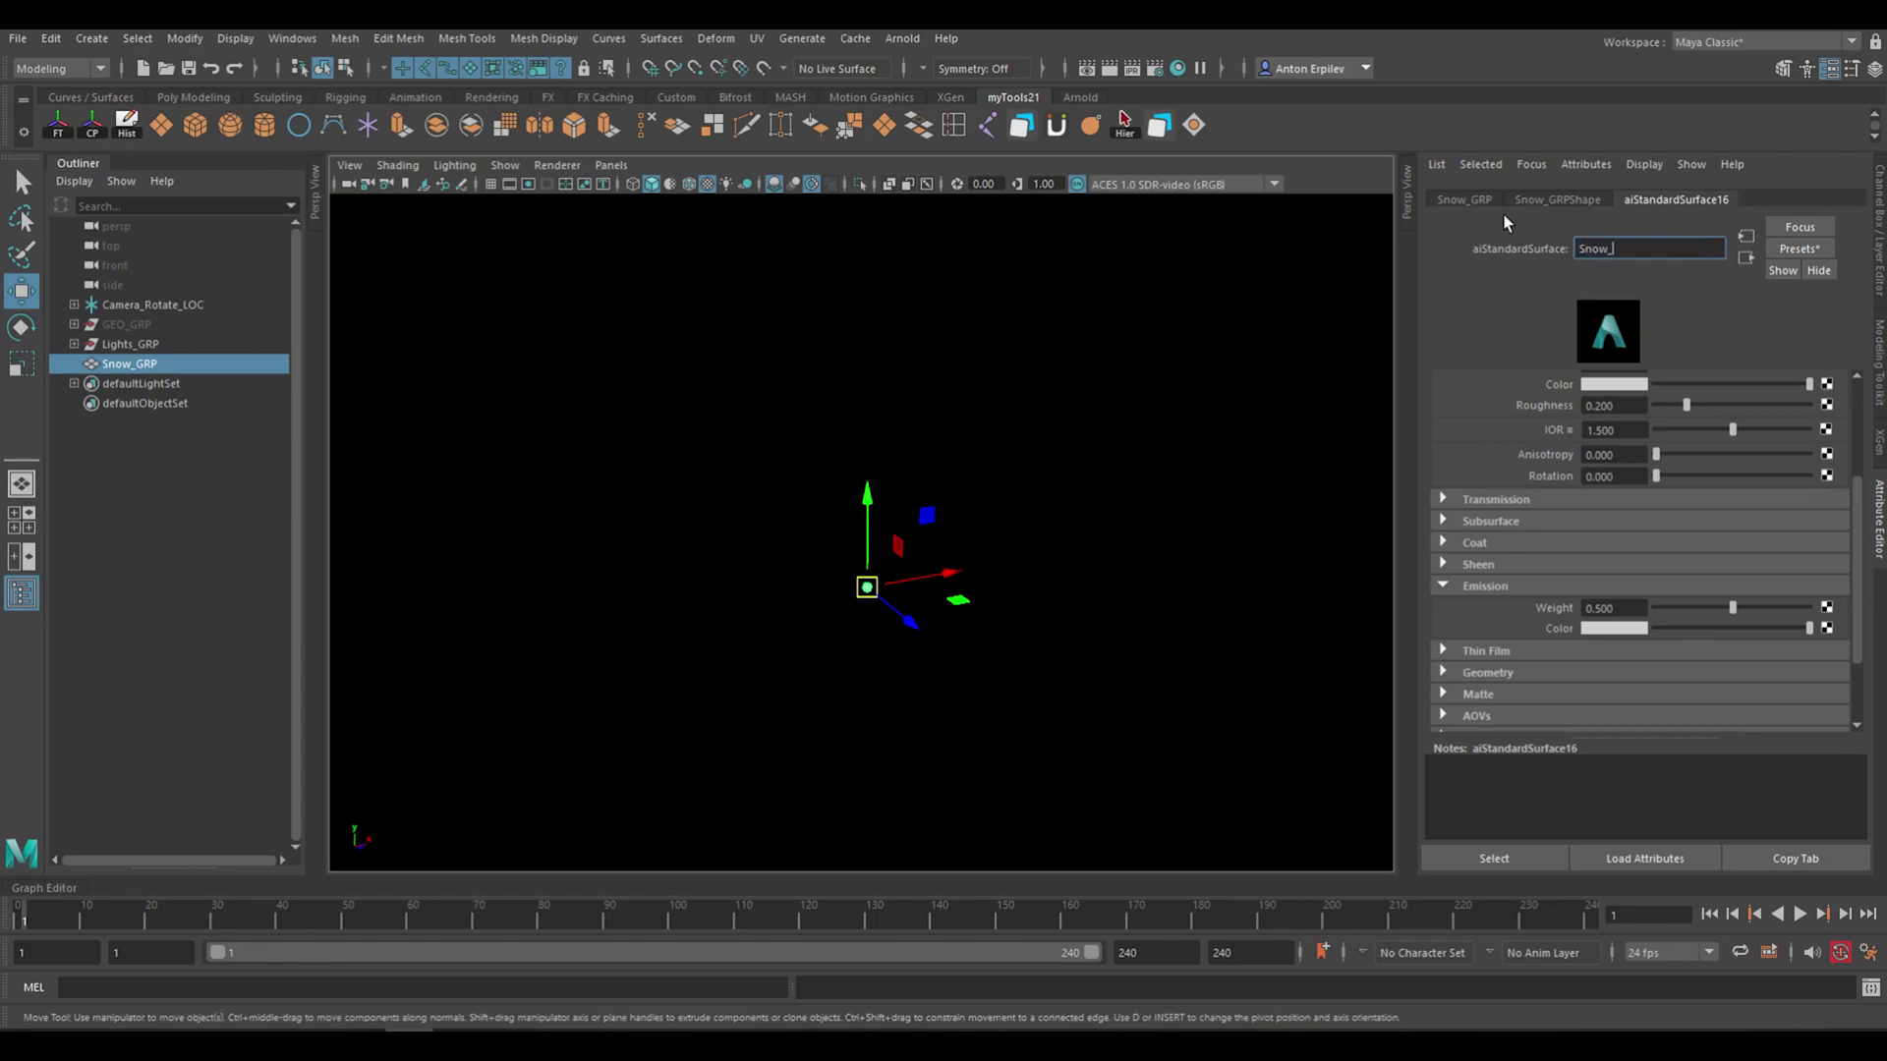
pyautogui.write('Txt2')
pyautogui.press('Return')
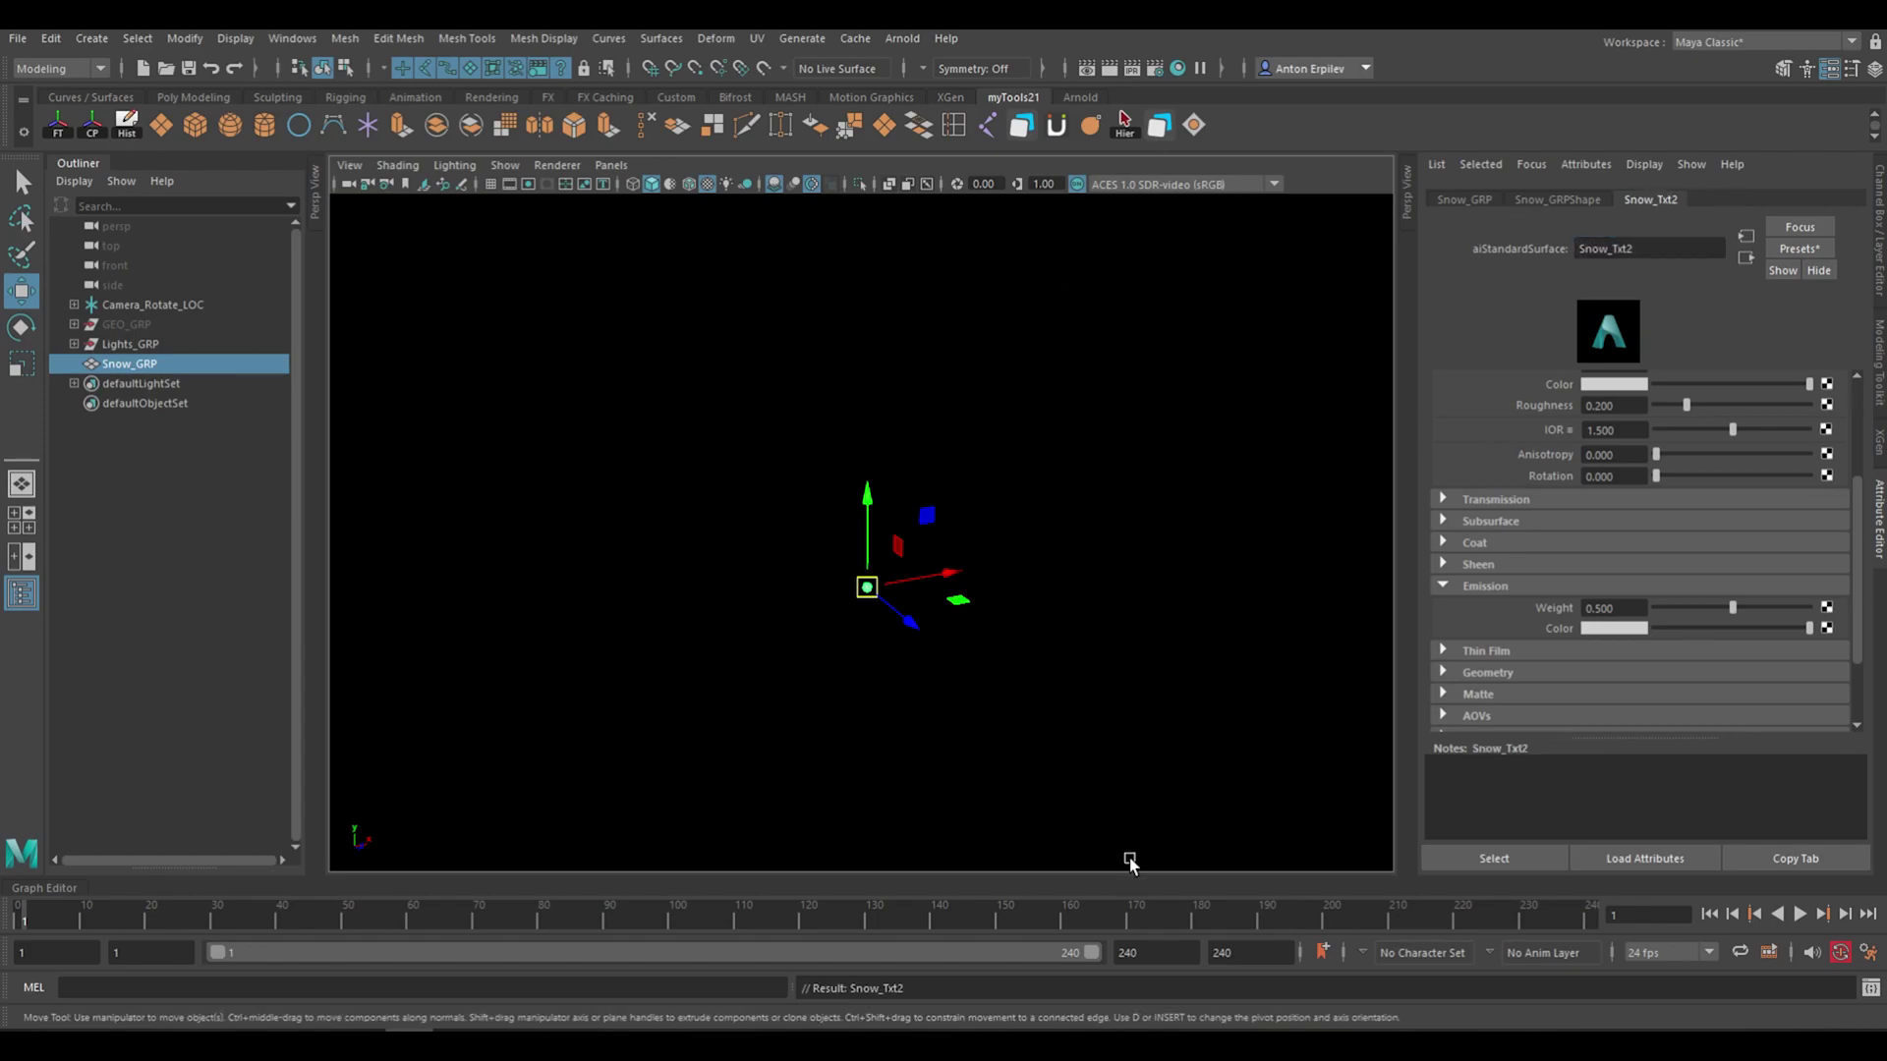
# Create a MASH network from the selected Snow_GRP sphere
pyautogui.moveTo(958, 599); pyautogui.dragTo(990, 600)
pyautogui.press('q')
pyautogui.click(1060, 691)
pyautogui.click(892, 591)
pyautogui.click(899, 590)
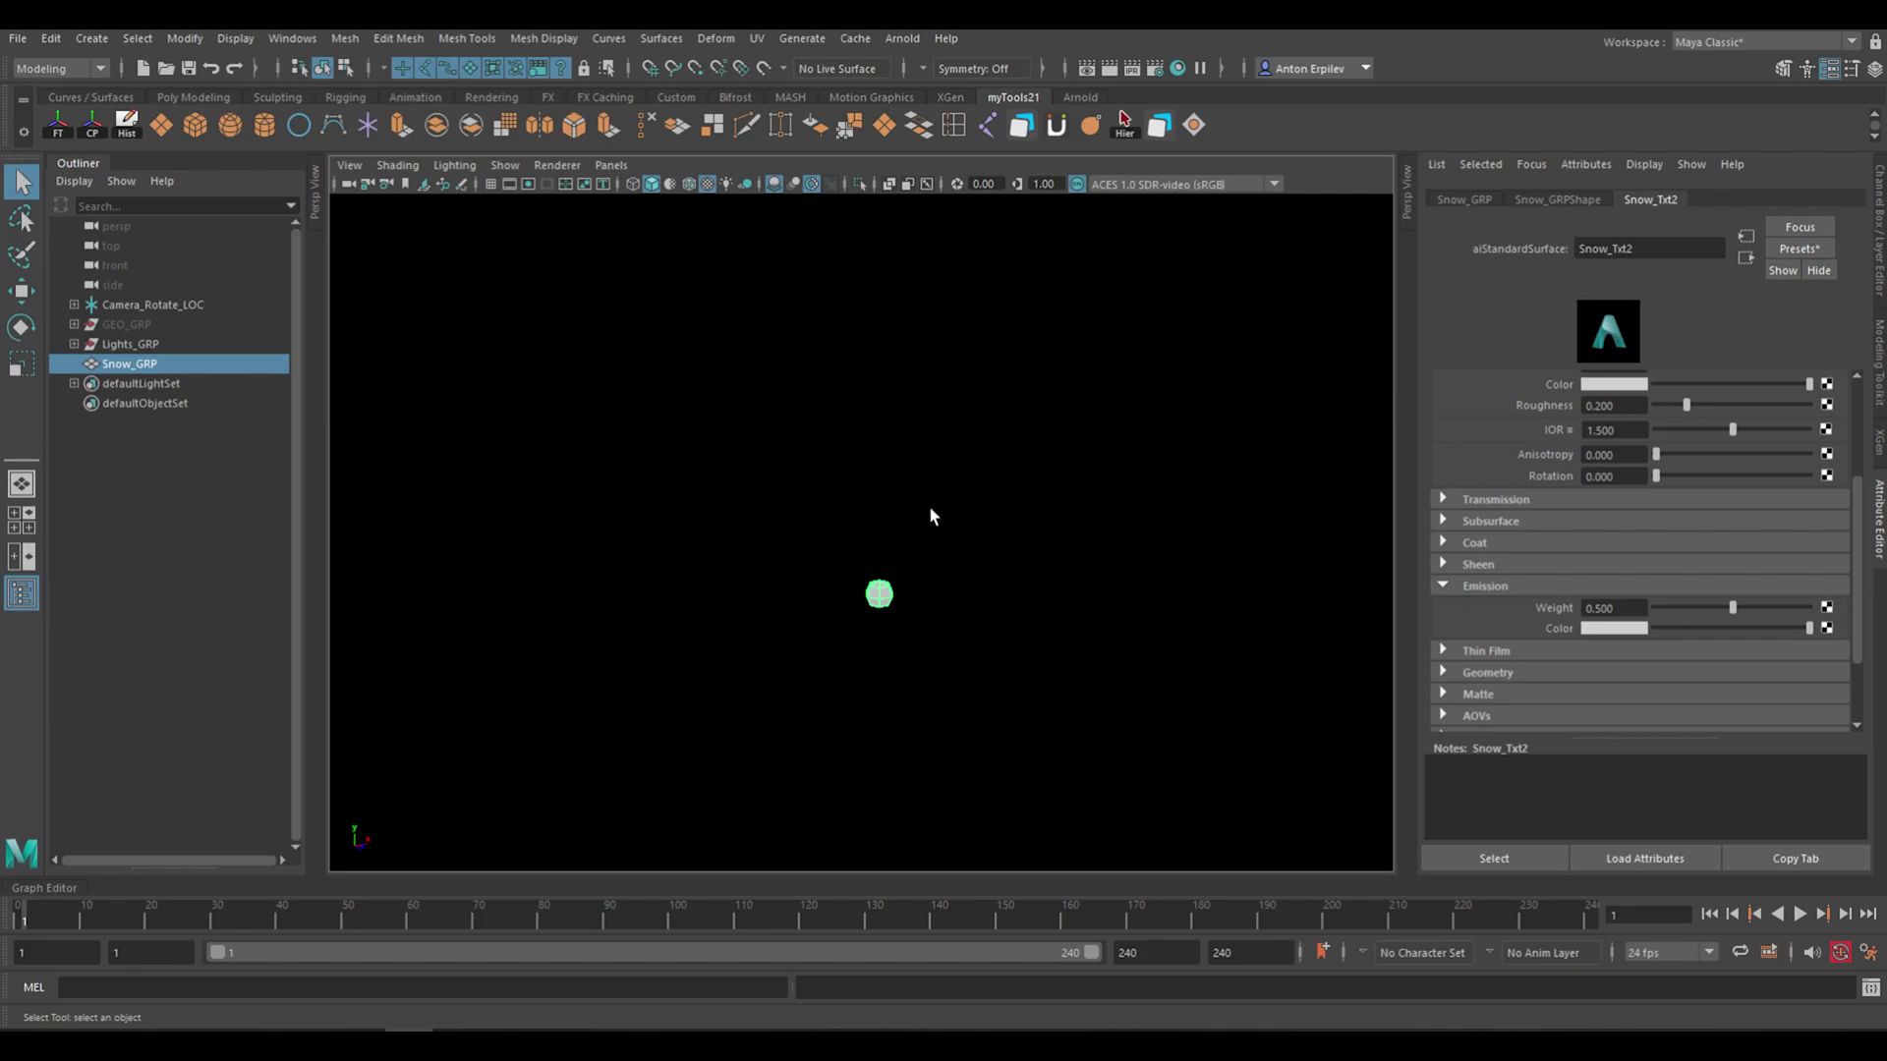
pyautogui.keyDown('alt'); pyautogui.moveTo(929, 507); pyautogui.dragTo(825, 592, button='middle'); pyautogui.keyUp('alt')
pyautogui.scroll(-3, 826, 591)
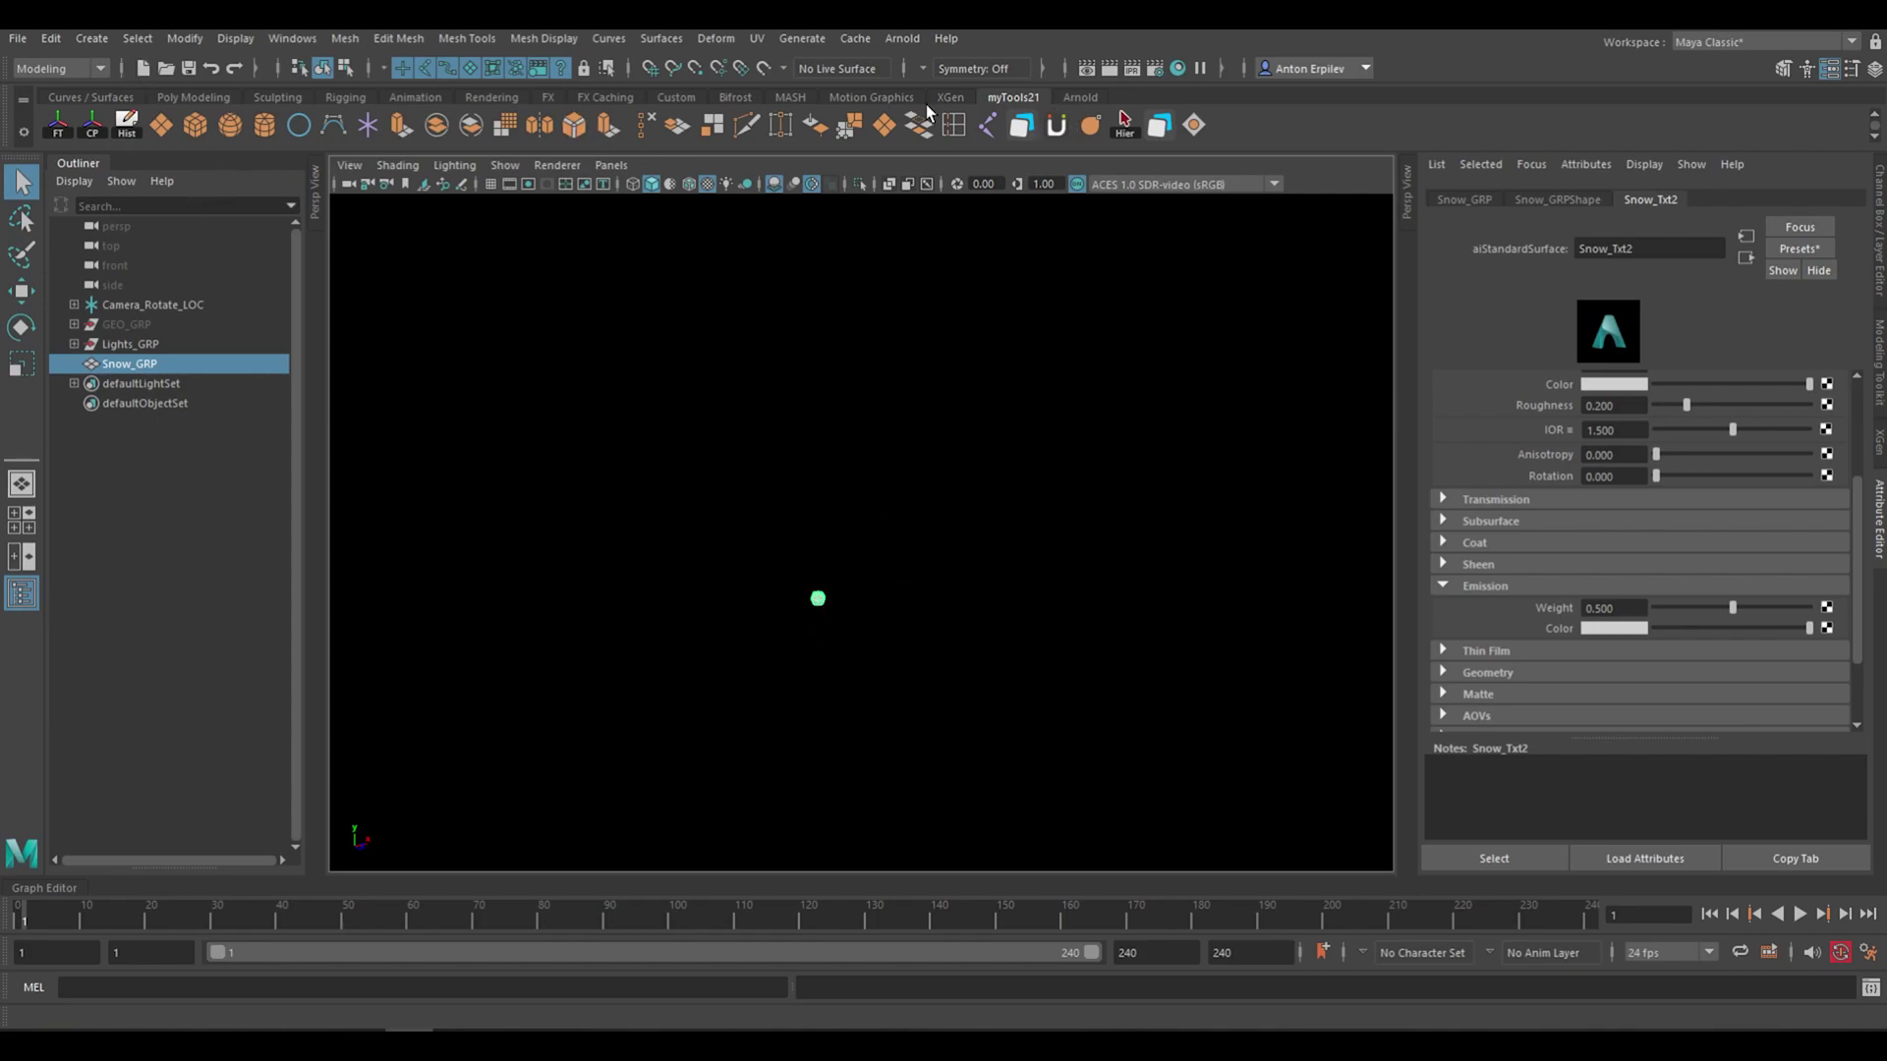
pyautogui.click(787, 99)
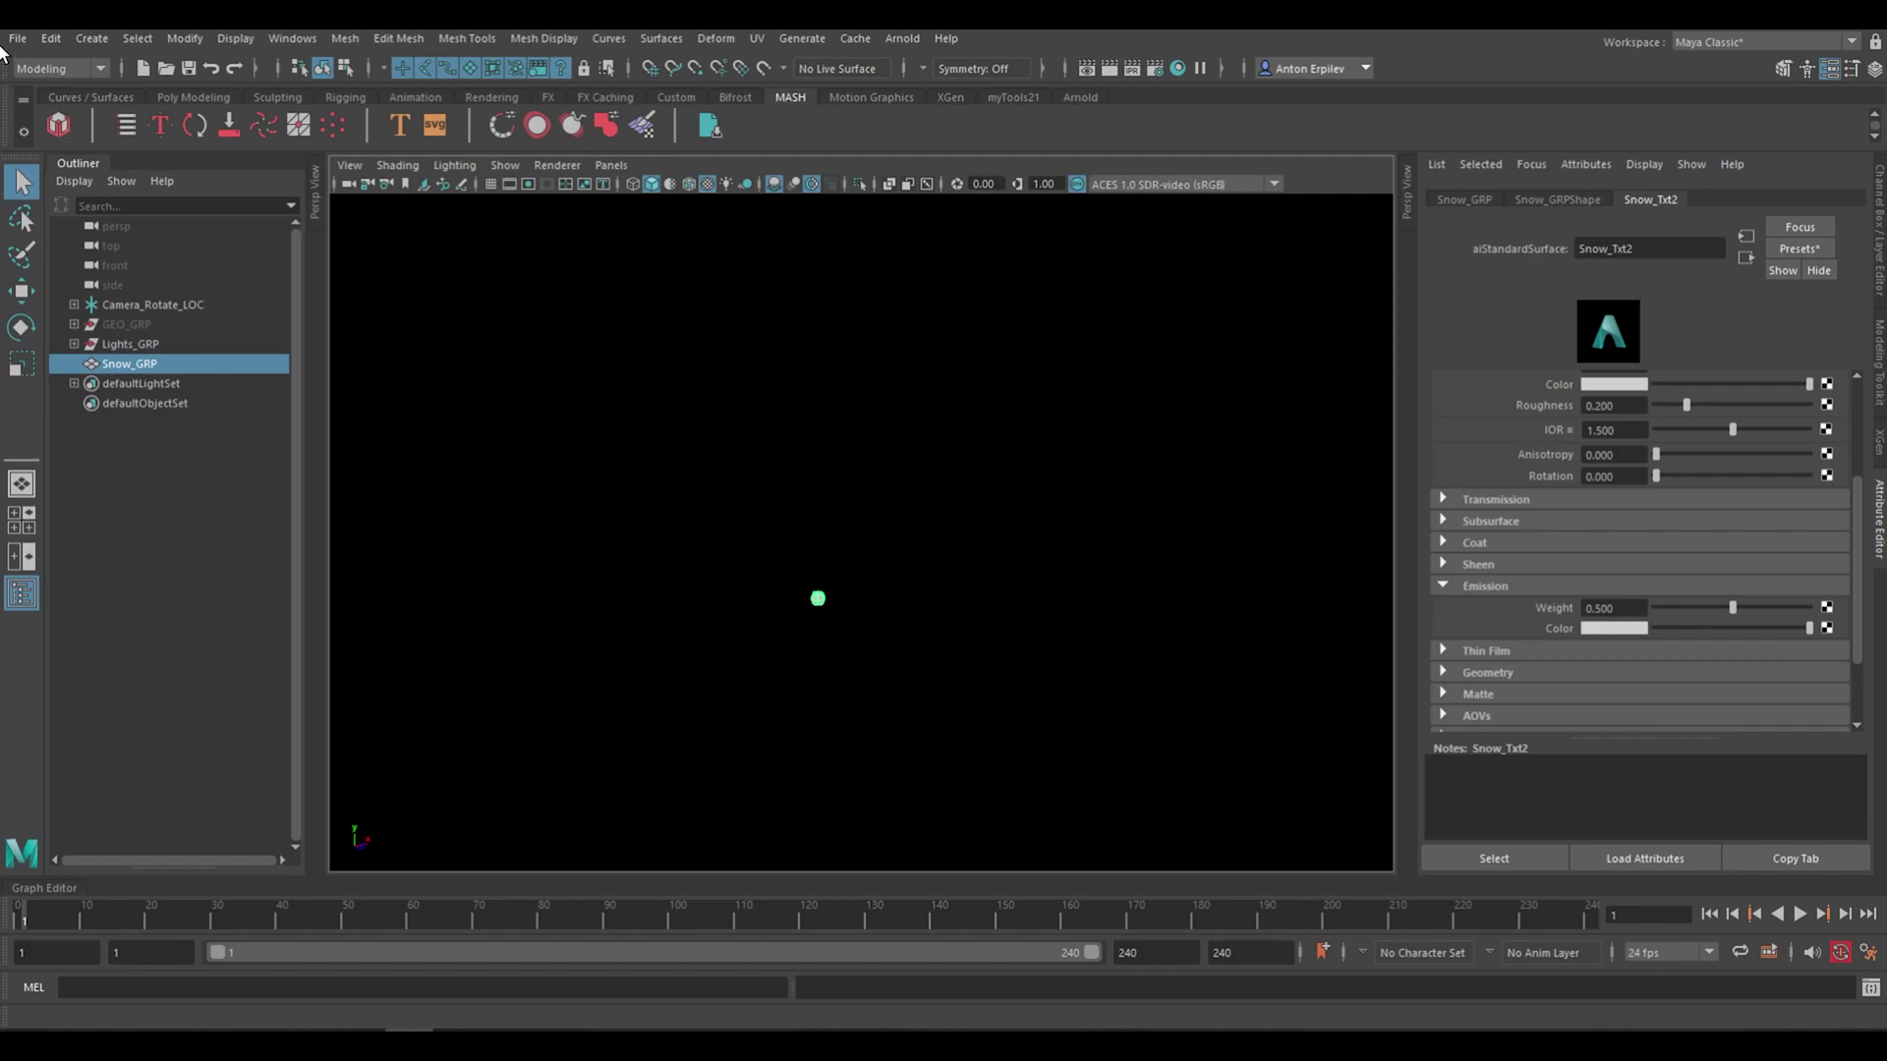
pyautogui.click(61, 125)
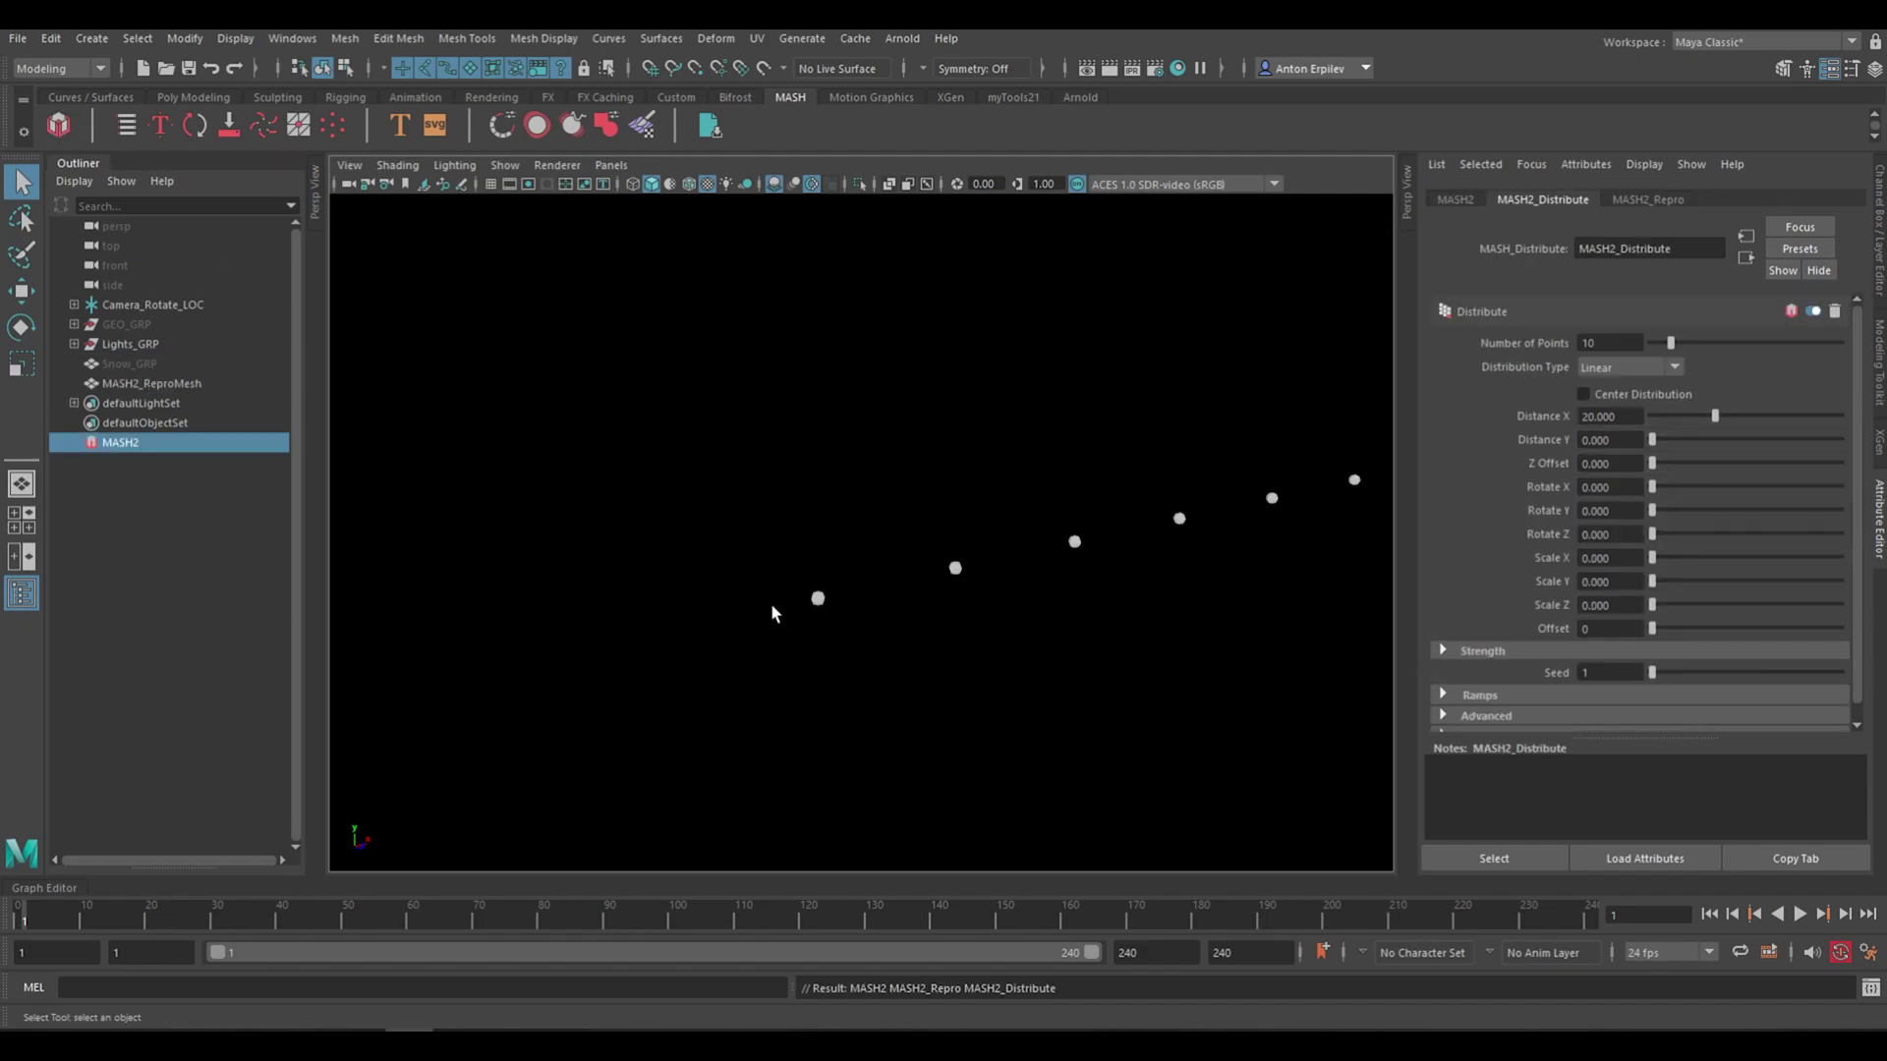
# Unhide the original Snow_GRP sphere and try raising it in Y above the row of MASH copies
pyautogui.scroll(-5, 1036, 532)
pyautogui.keyDown('alt'); pyautogui.moveTo(1035, 532); pyautogui.dragTo(976, 560, button='middle'); pyautogui.keyUp('alt')
pyautogui.keyDown('alt'); pyautogui.moveTo(989, 564); pyautogui.dragTo(923, 548); pyautogui.keyUp('alt')
pyautogui.keyDown('alt'); pyautogui.moveTo(922, 548); pyautogui.dragTo(1081, 581, button='right'); pyautogui.keyUp('alt')
pyautogui.keyDown('alt'); pyautogui.moveTo(1081, 581); pyautogui.dragTo(1111, 588, button='middle'); pyautogui.keyUp('alt')
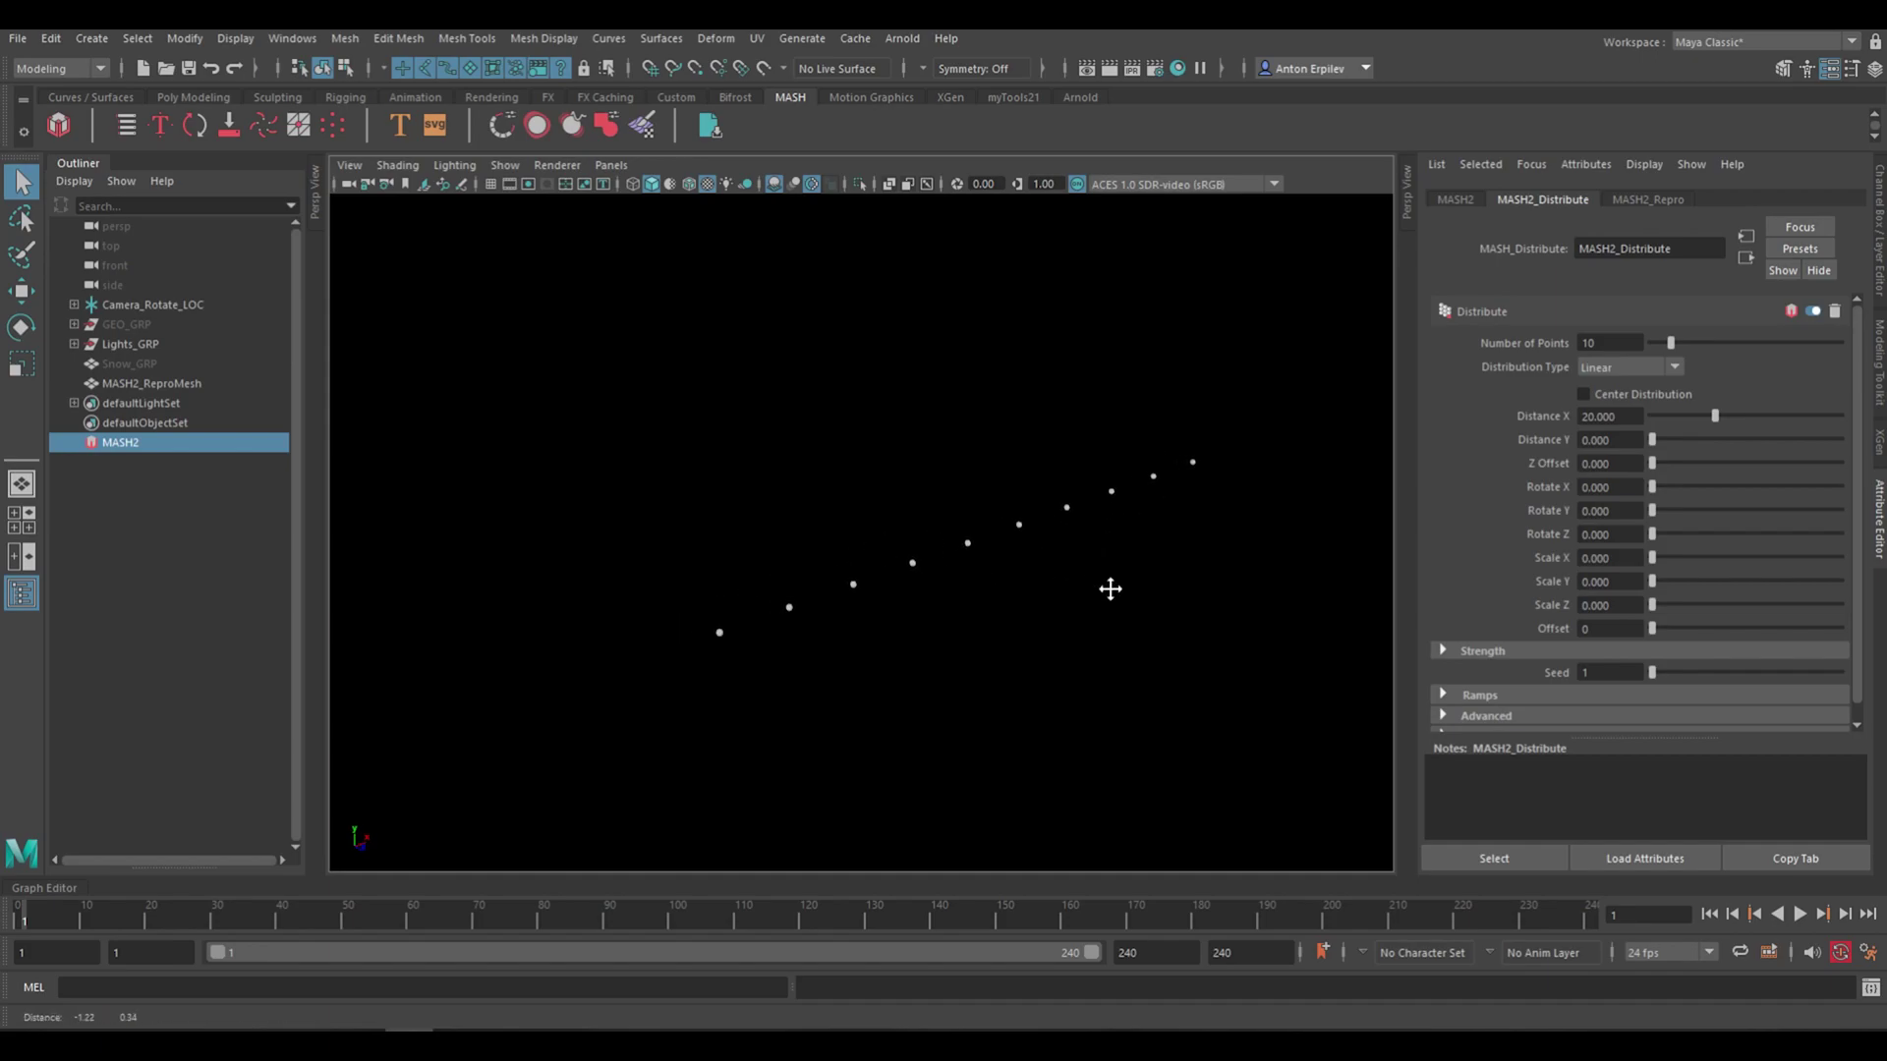
pyautogui.keyDown('alt'); pyautogui.moveTo(1073, 595); pyautogui.dragTo(1022, 599); pyautogui.keyUp('alt')
pyautogui.click(144, 363)
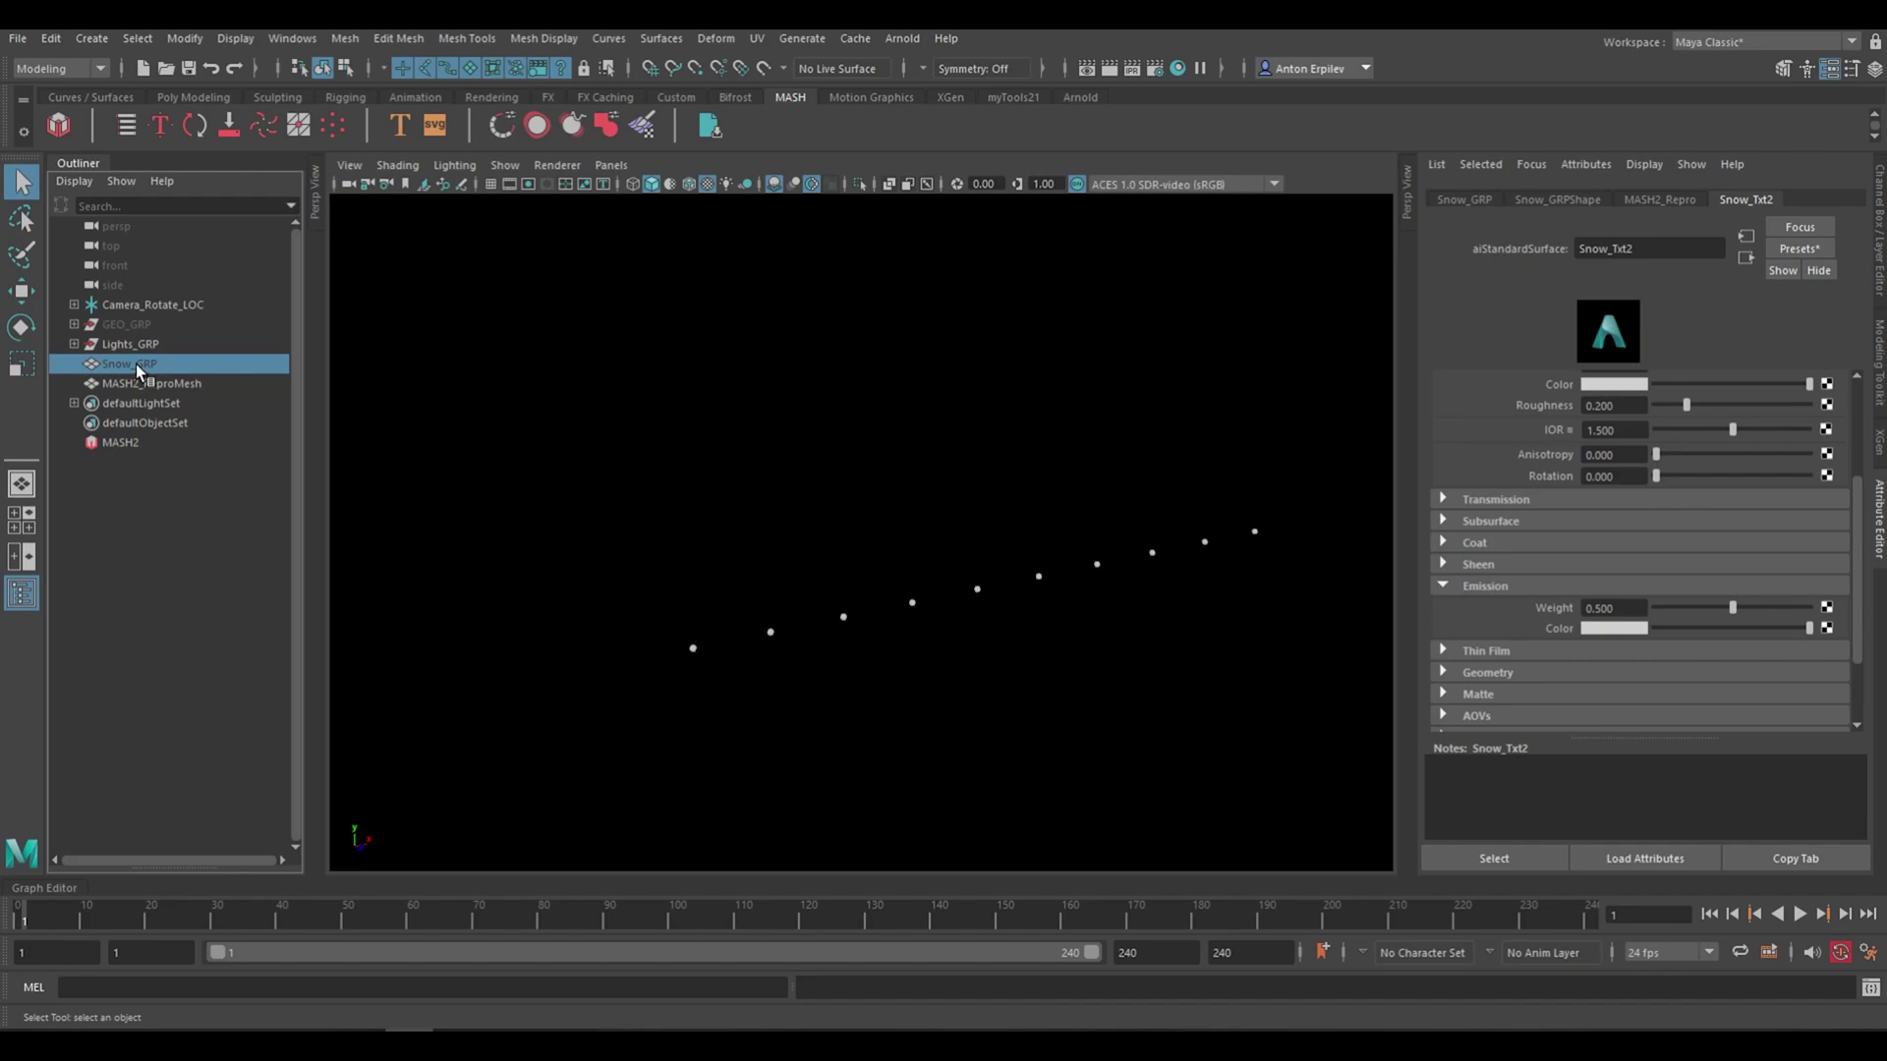
pyautogui.press('h')
pyautogui.press('w')
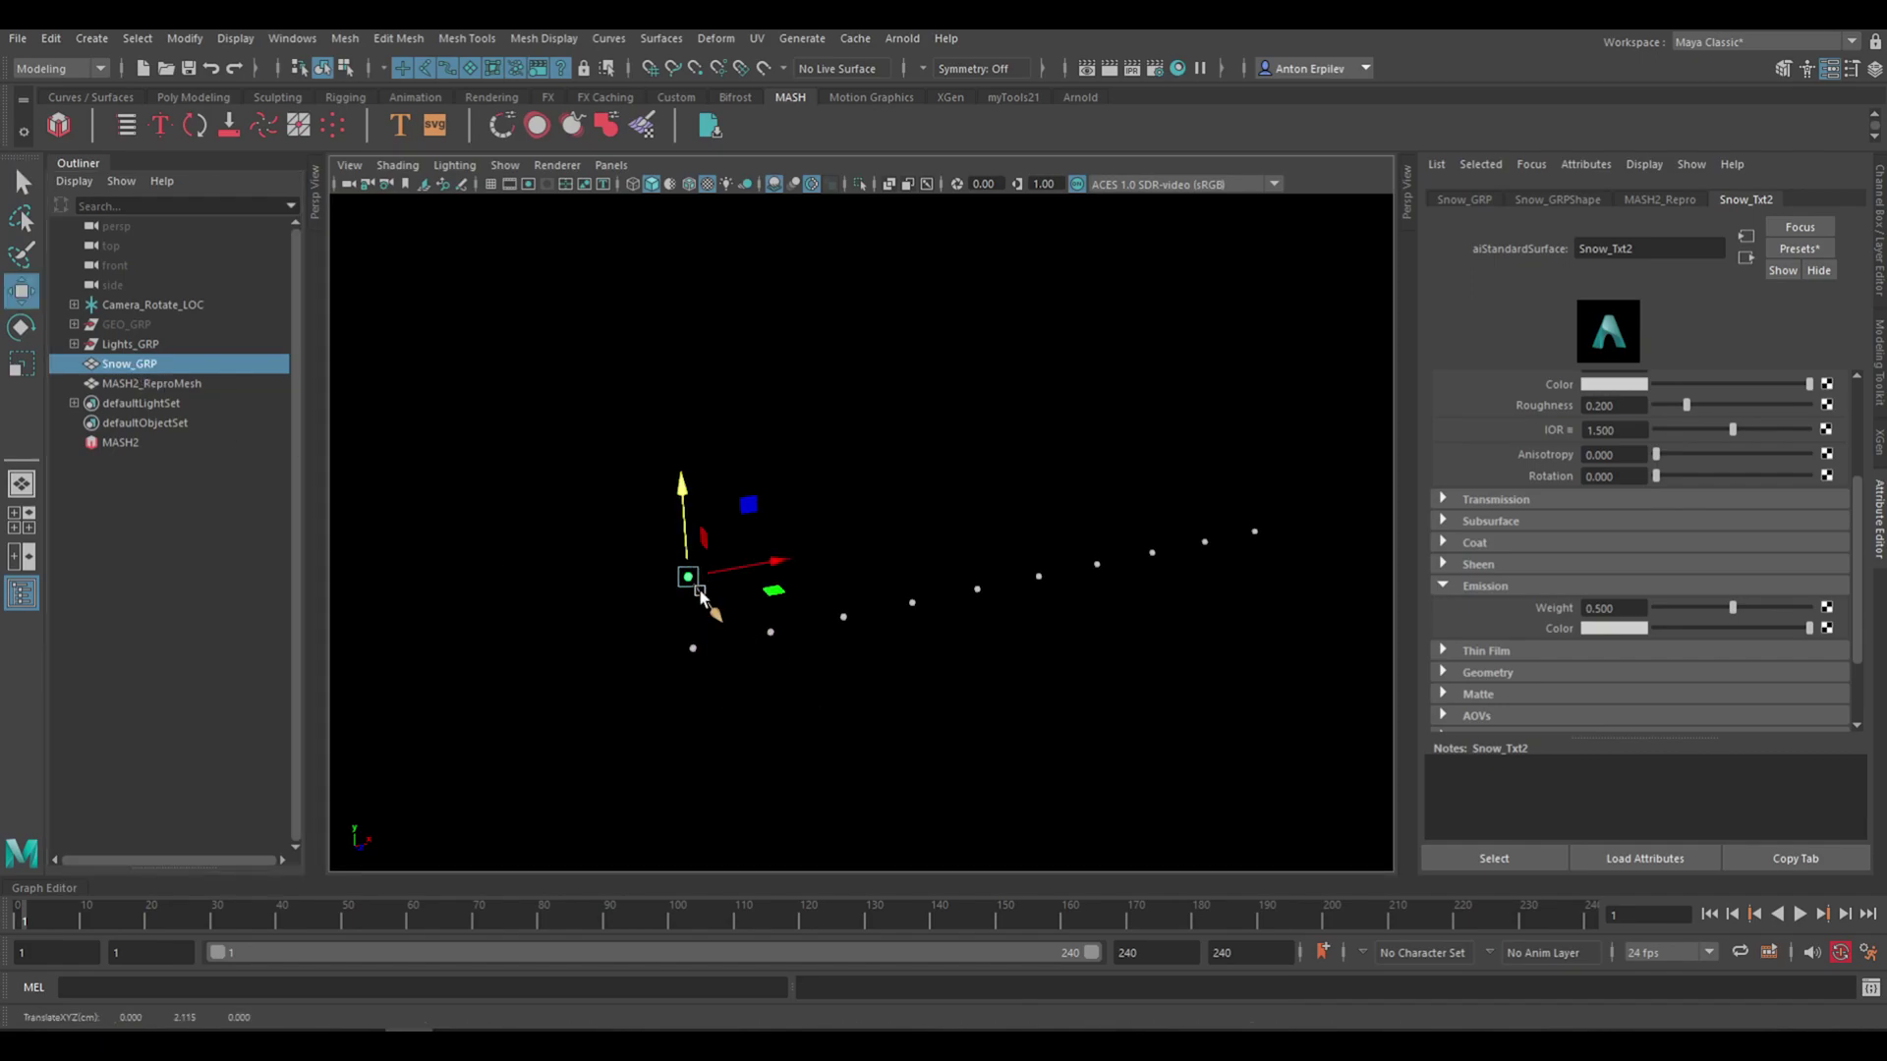
pyautogui.keyDown('alt'); pyautogui.moveTo(757, 634); pyautogui.dragTo(817, 624); pyautogui.keyUp('alt')
pyautogui.keyDown('alt'); pyautogui.moveTo(729, 549); pyautogui.dragTo(783, 529, button='middle'); pyautogui.keyUp('alt')
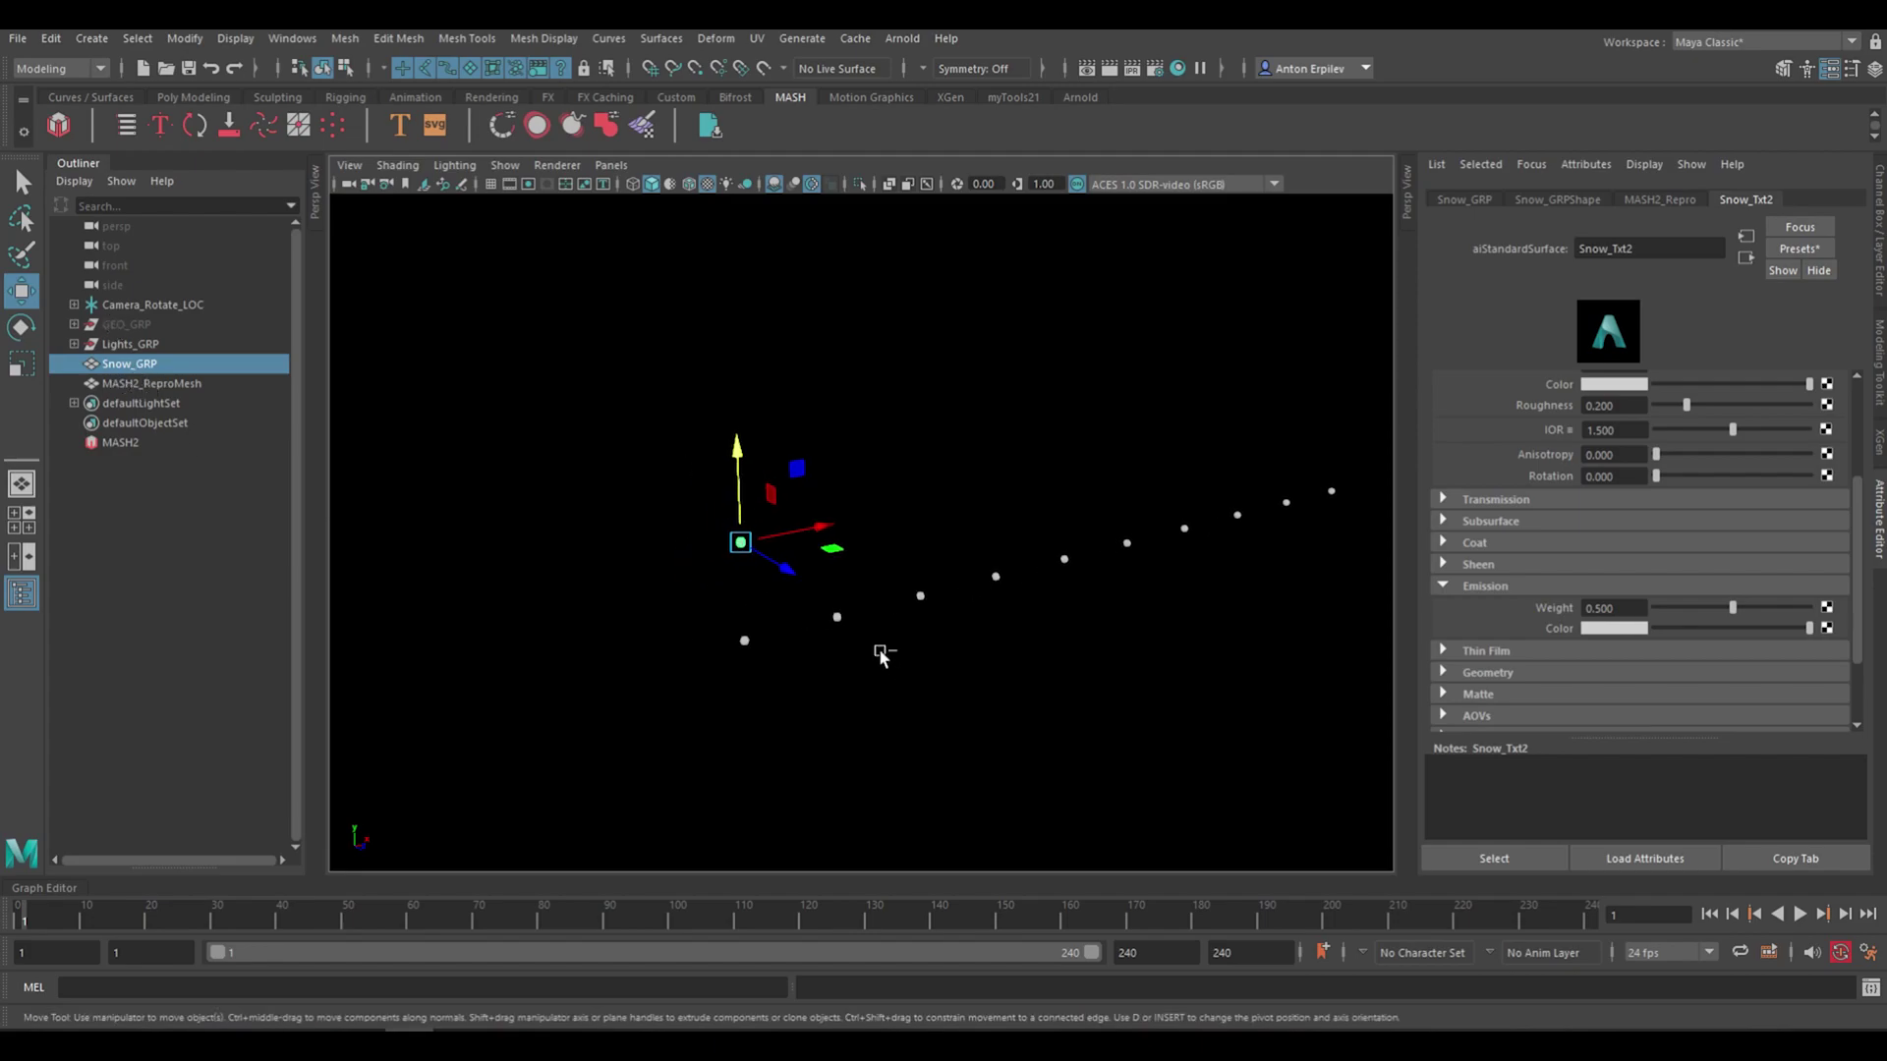
# Select MASH2_ReproMesh and examine the row of duplicated snow spheres from several angles
pyautogui.click(147, 383)
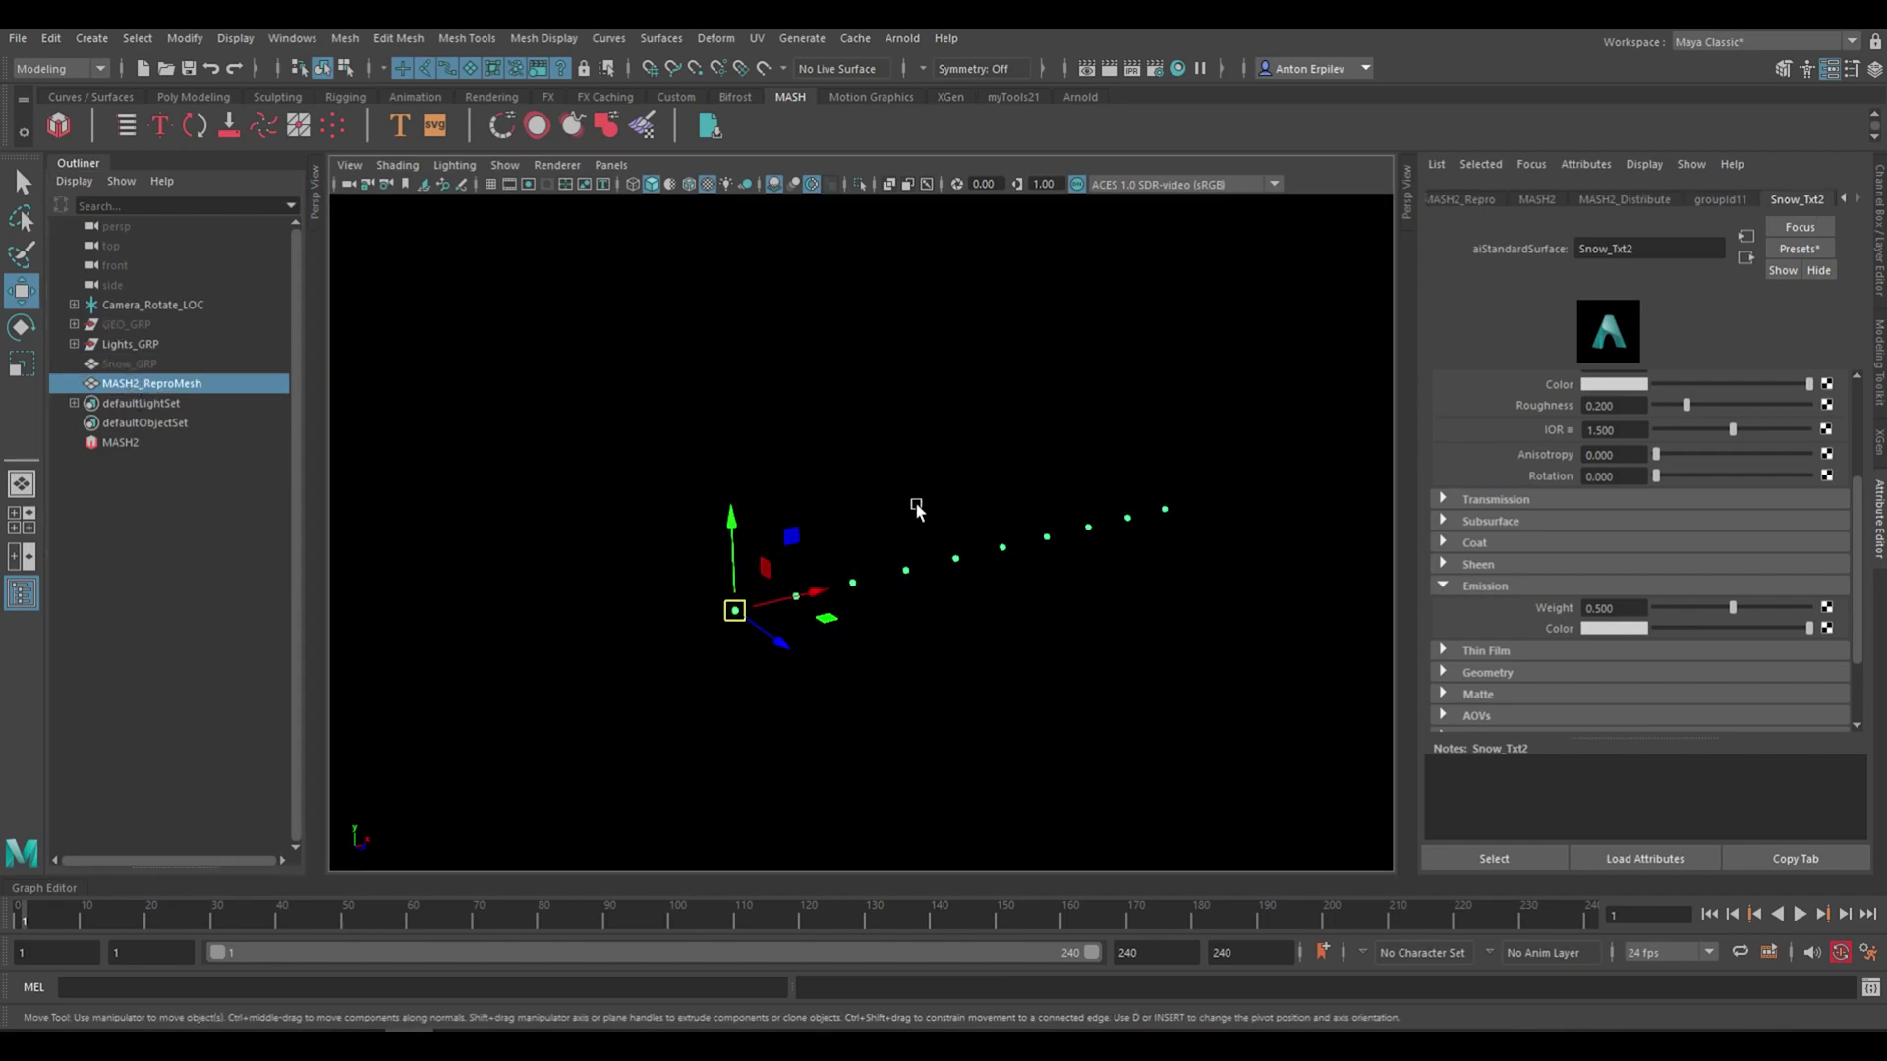
pyautogui.keyDown('alt'); pyautogui.moveTo(916, 505); pyautogui.dragTo(729, 539); pyautogui.keyUp('alt')
pyautogui.keyDown('alt'); pyautogui.moveTo(728, 540); pyautogui.dragTo(931, 535, button='right'); pyautogui.keyUp('alt')
pyautogui.keyDown('alt'); pyautogui.moveTo(931, 534); pyautogui.dragTo(960, 540); pyautogui.keyUp('alt')
pyautogui.keyDown('alt'); pyautogui.moveTo(906, 464); pyautogui.dragTo(956, 538, button='middle'); pyautogui.keyUp('alt')
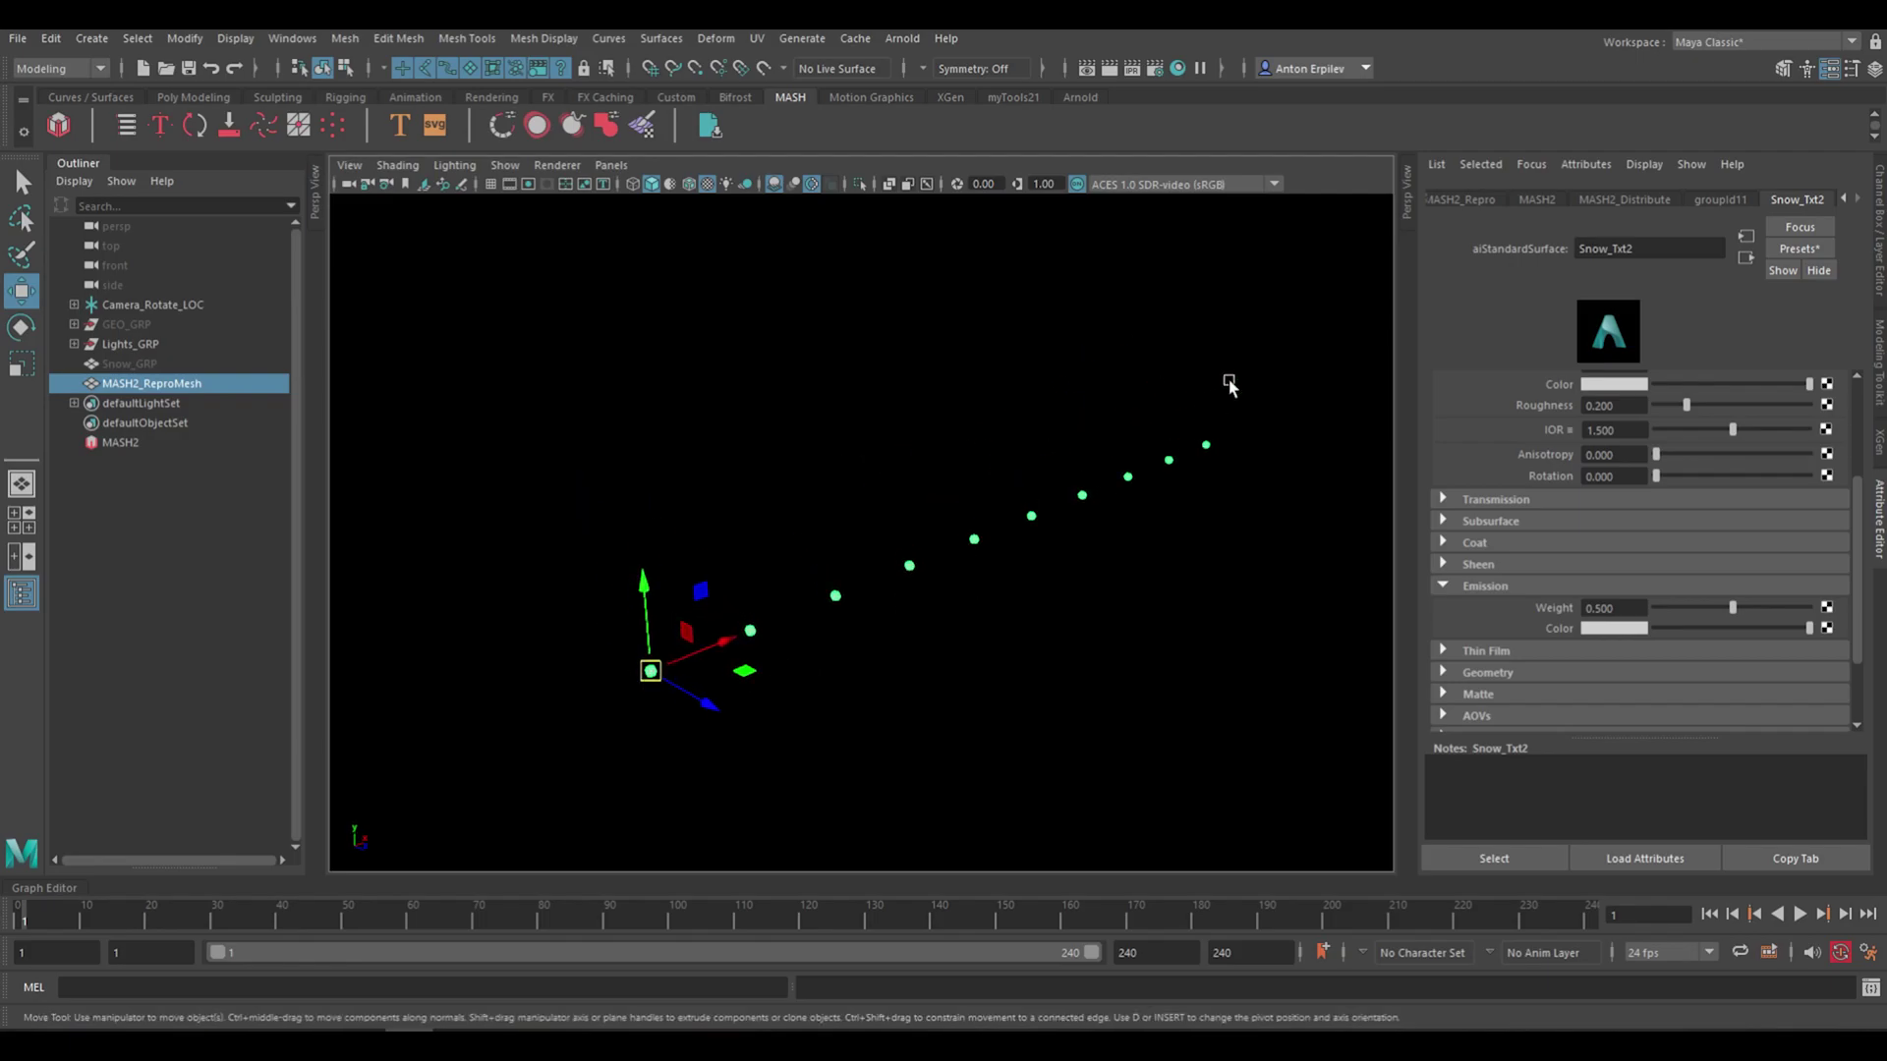
pyautogui.click(769, 645)
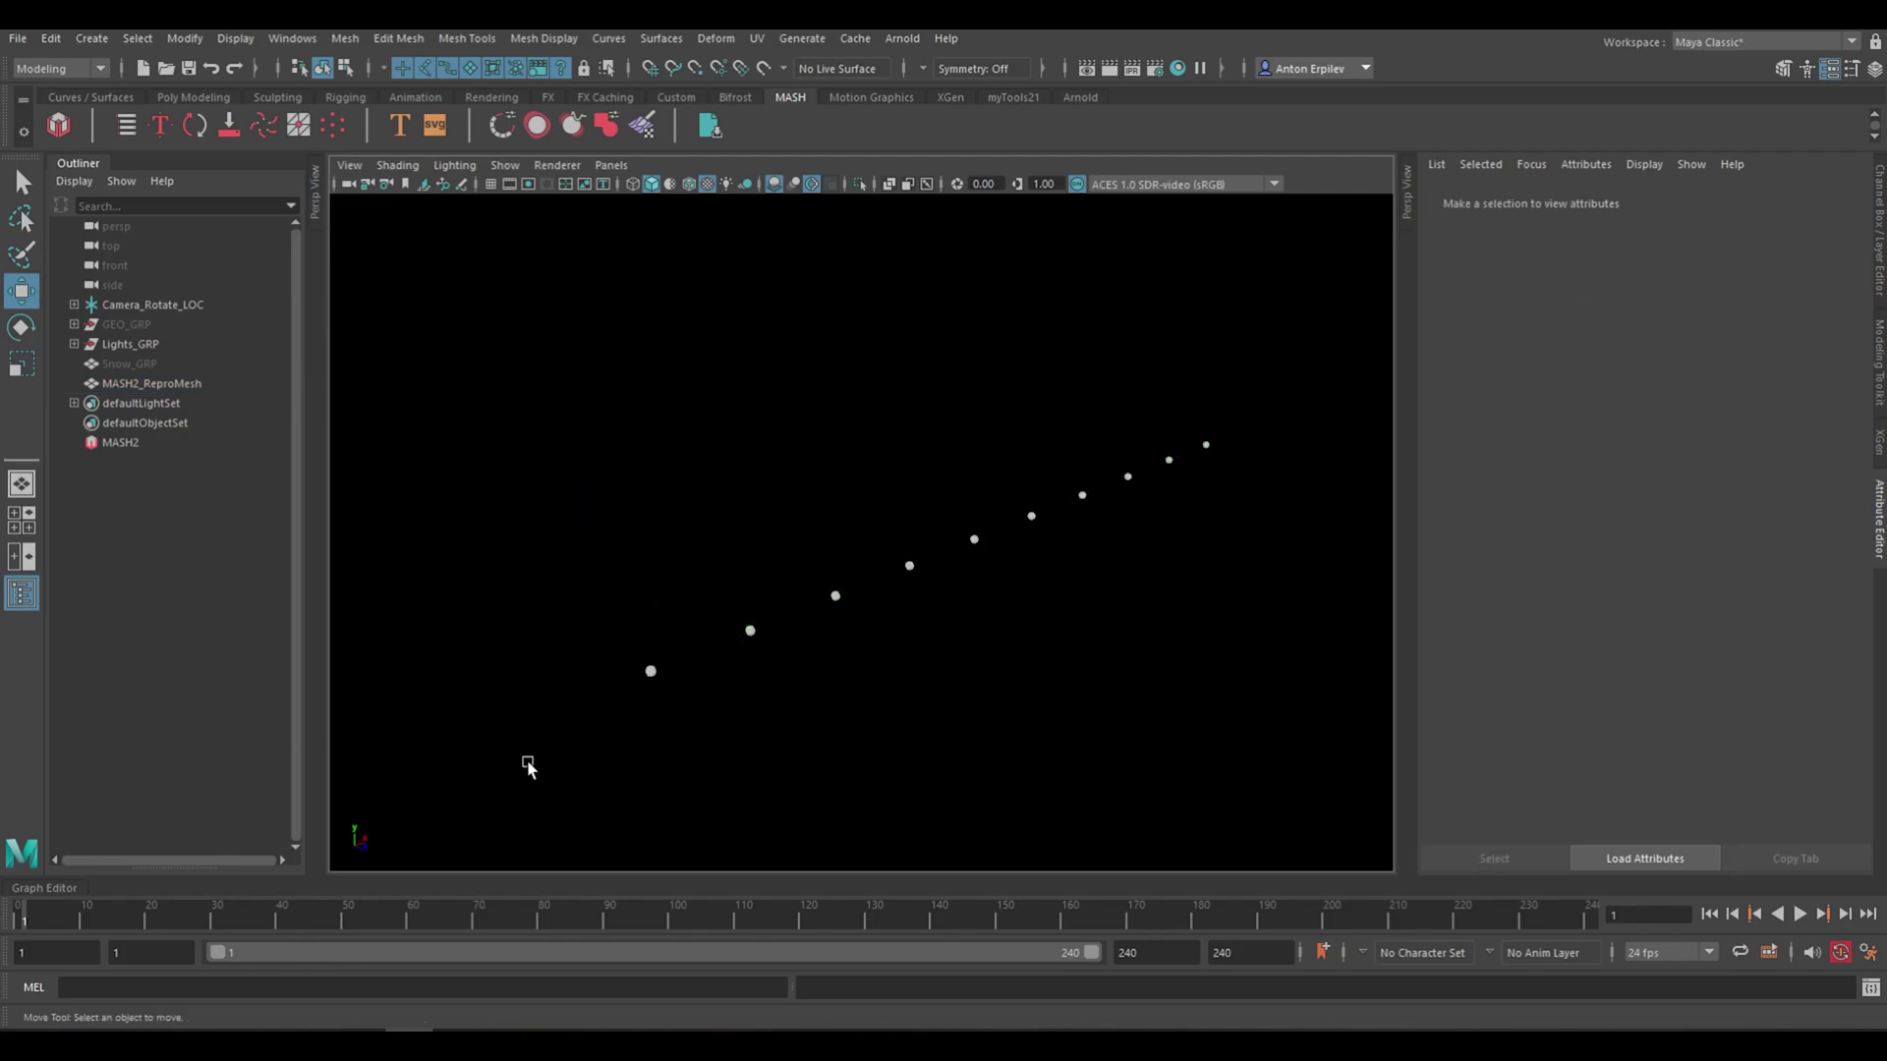
pyautogui.click(129, 383)
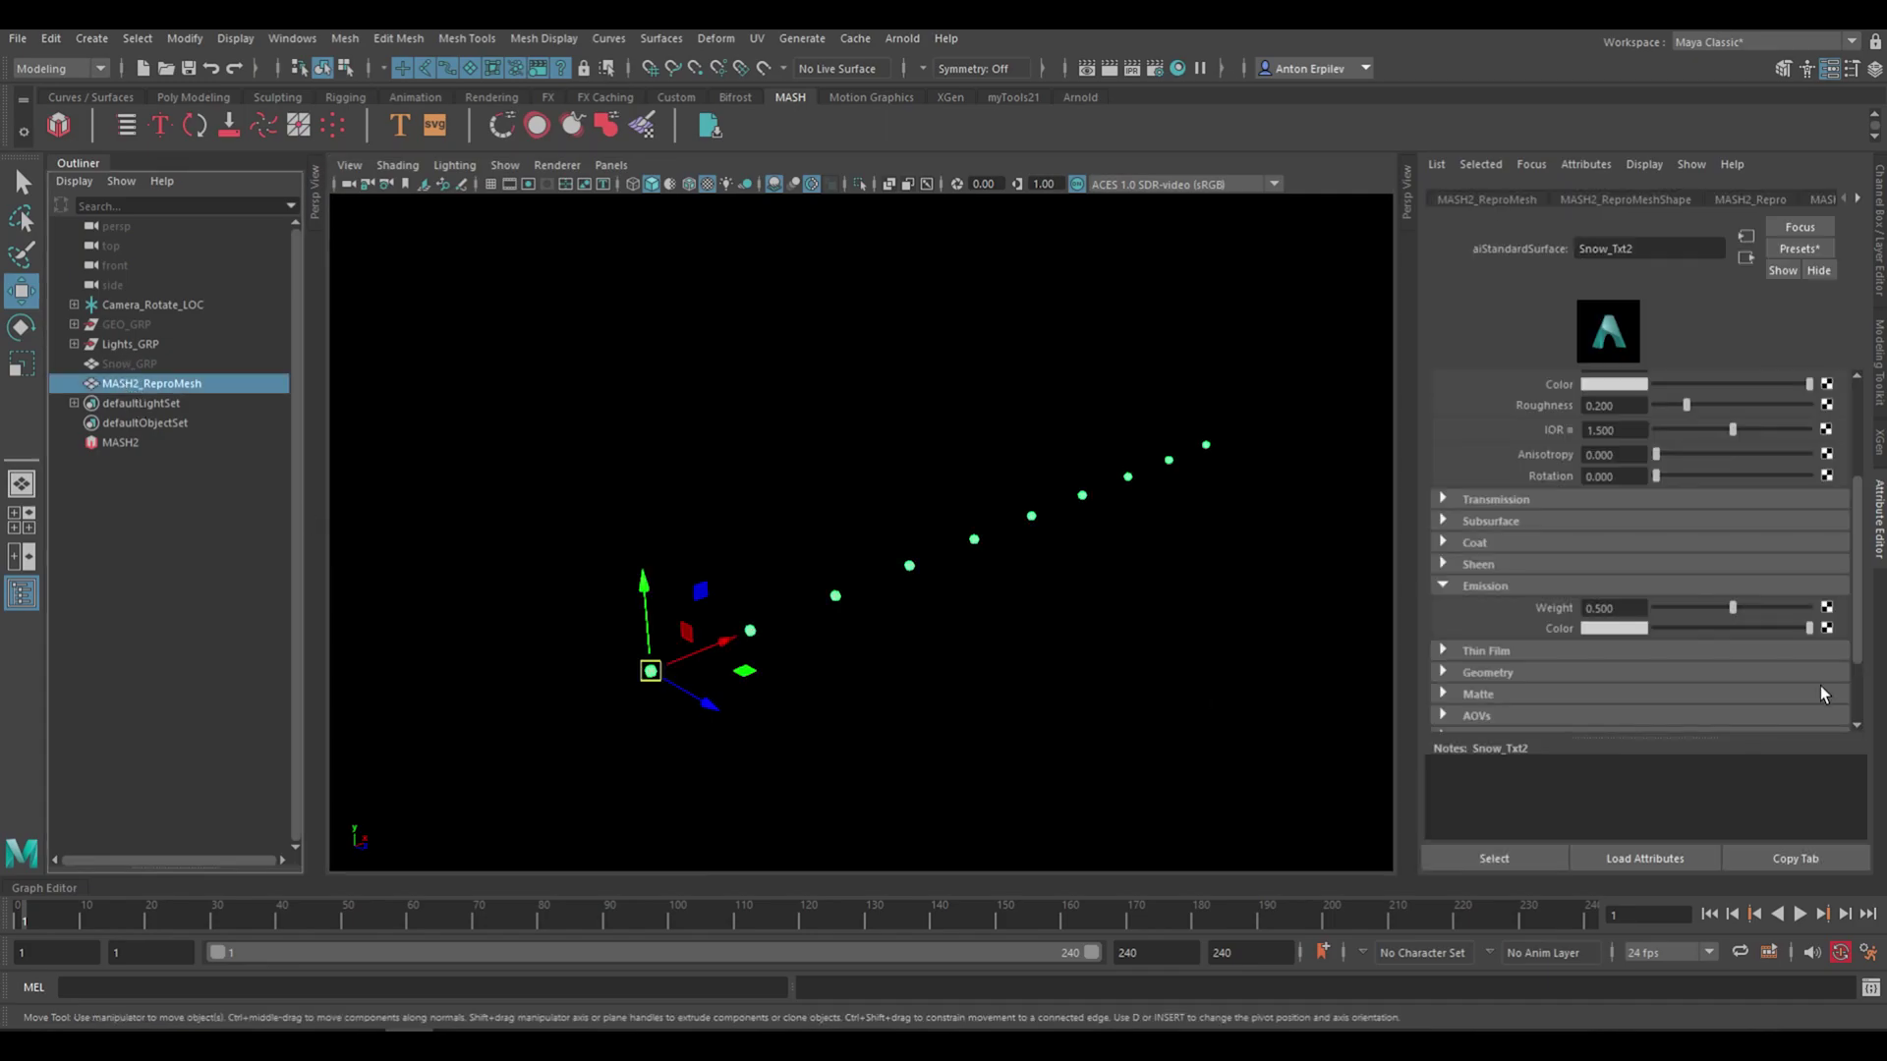
pyautogui.scroll(3, 1559, 597)
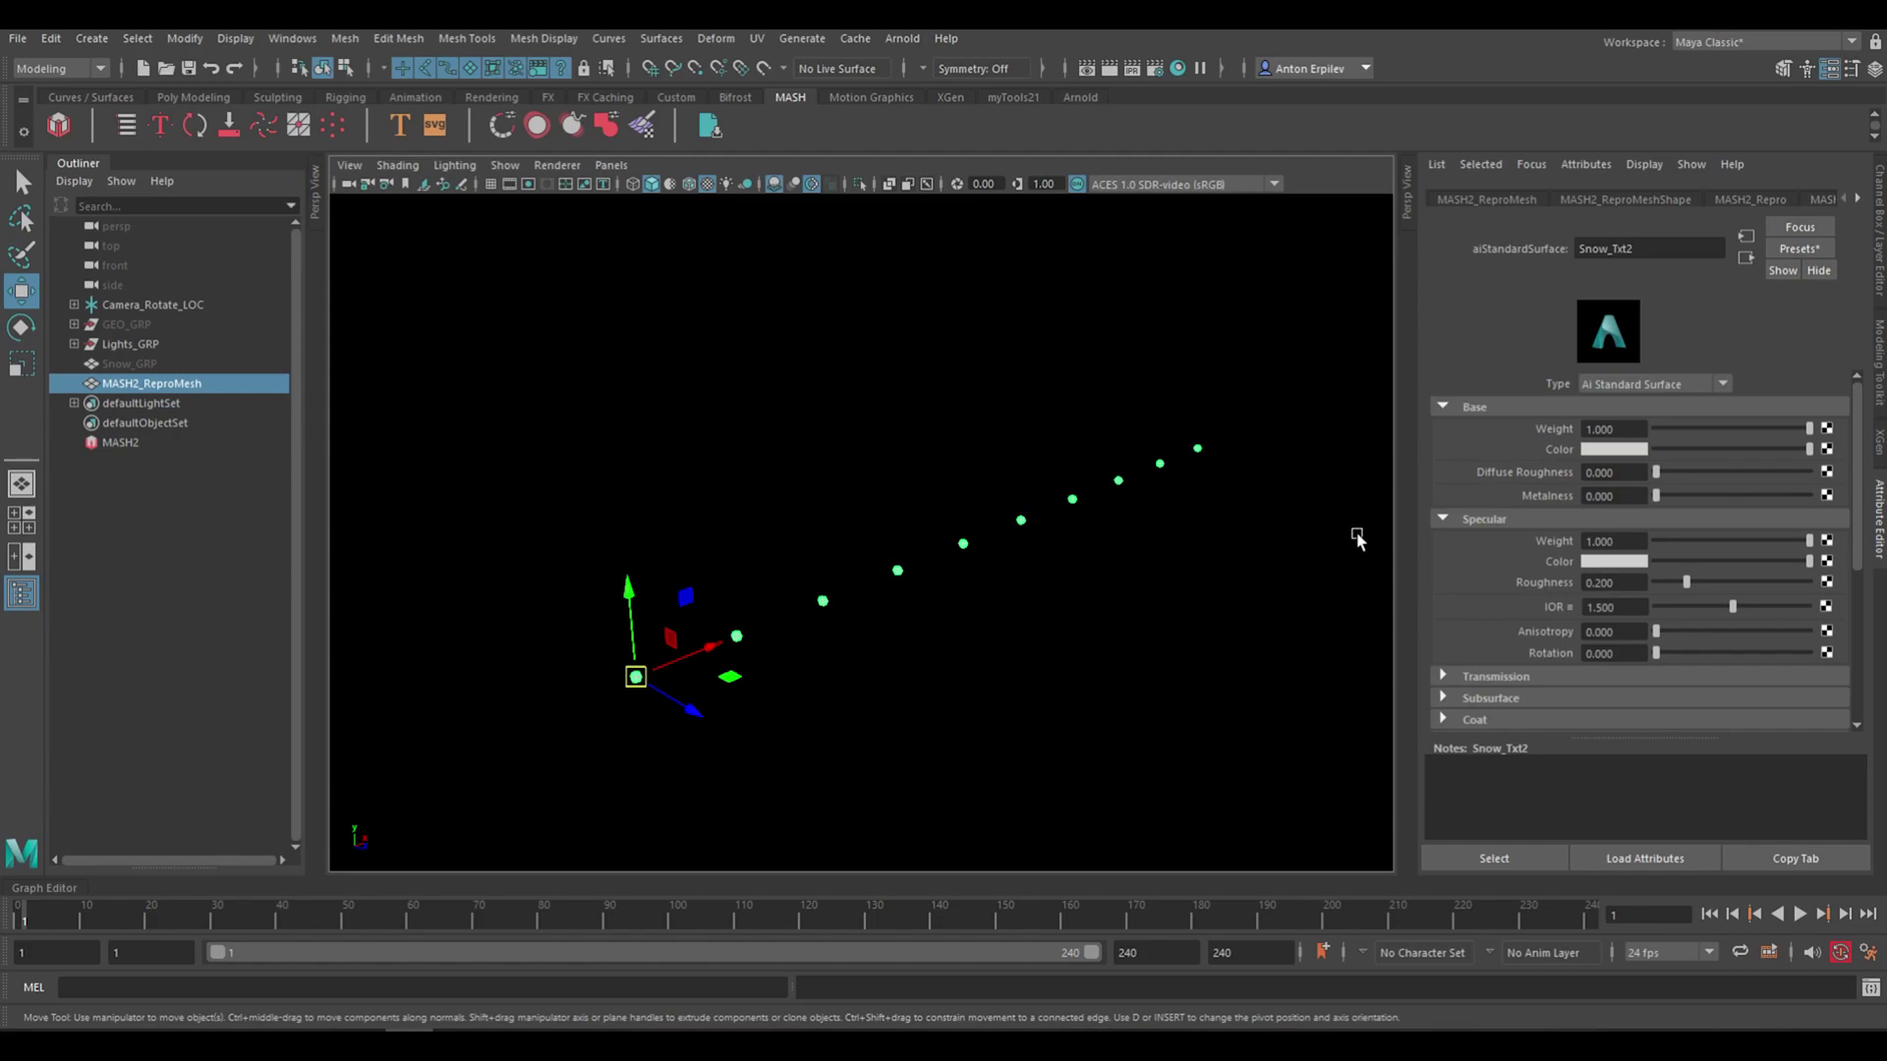
pyautogui.keyDown('alt'); pyautogui.moveTo(1253, 557); pyautogui.dragTo(1266, 551, button='middle'); pyautogui.keyUp('alt')
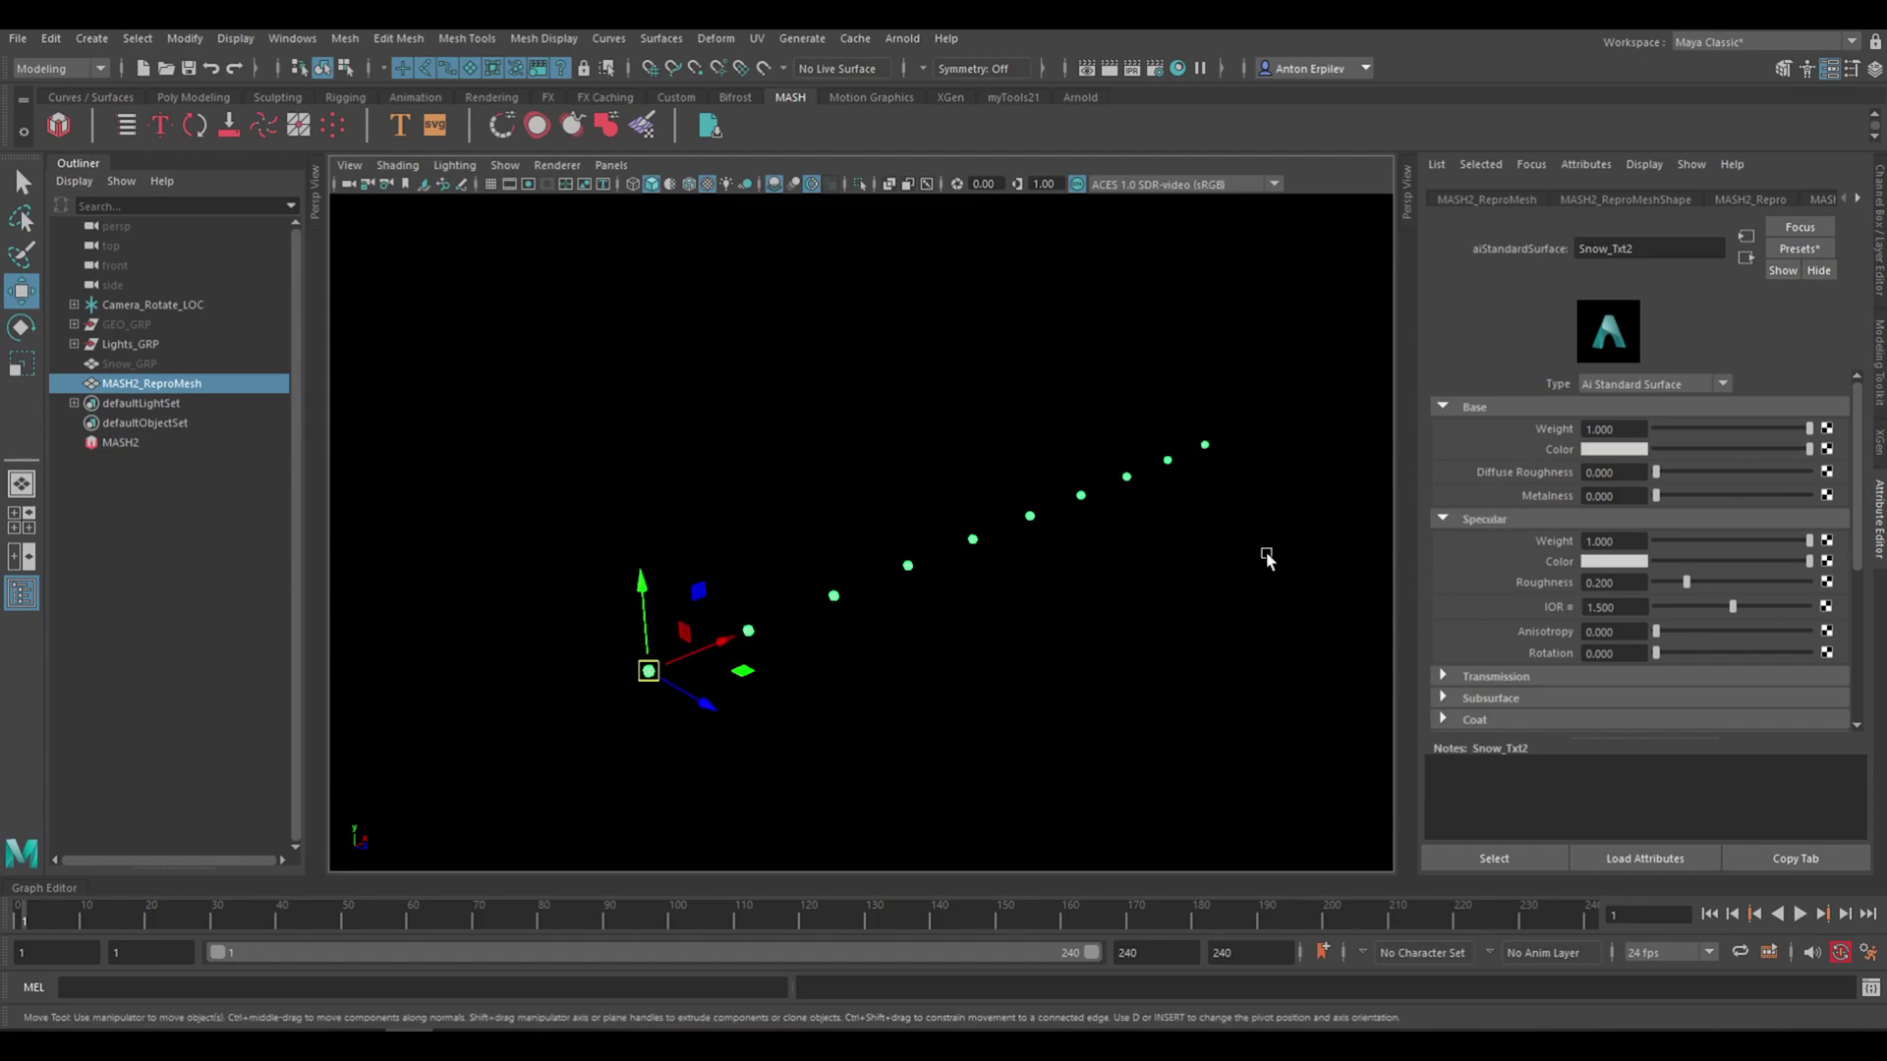
pyautogui.keyDown('alt'); pyautogui.moveTo(1266, 552); pyautogui.dragTo(1192, 497, button='right'); pyautogui.keyUp('alt')
pyautogui.keyDown('alt'); pyautogui.moveTo(1192, 497); pyautogui.dragTo(1250, 491); pyautogui.keyUp('alt')
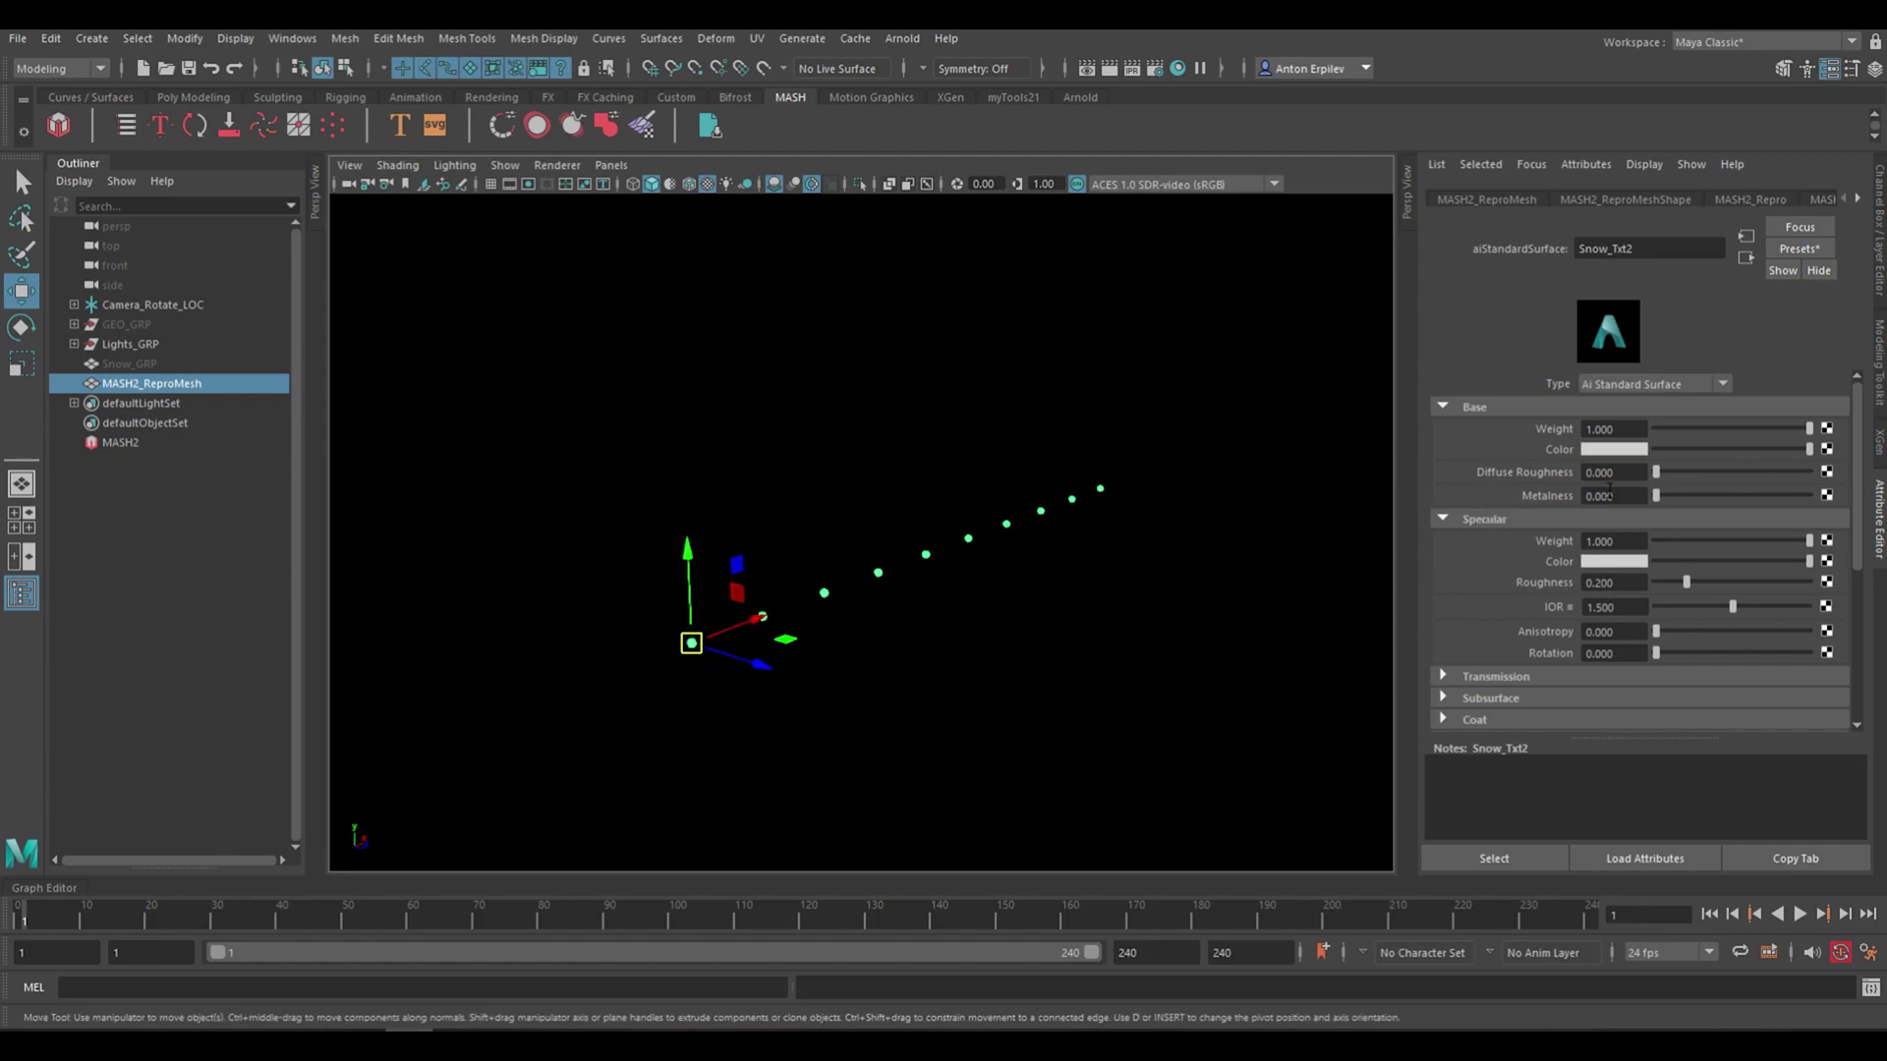
pyautogui.keyDown('alt'); pyautogui.moveTo(873, 558); pyautogui.dragTo(982, 583, button='middle'); pyautogui.keyUp('alt')
pyautogui.keyDown('alt'); pyautogui.moveTo(1006, 593); pyautogui.dragTo(989, 602); pyautogui.keyUp('alt')
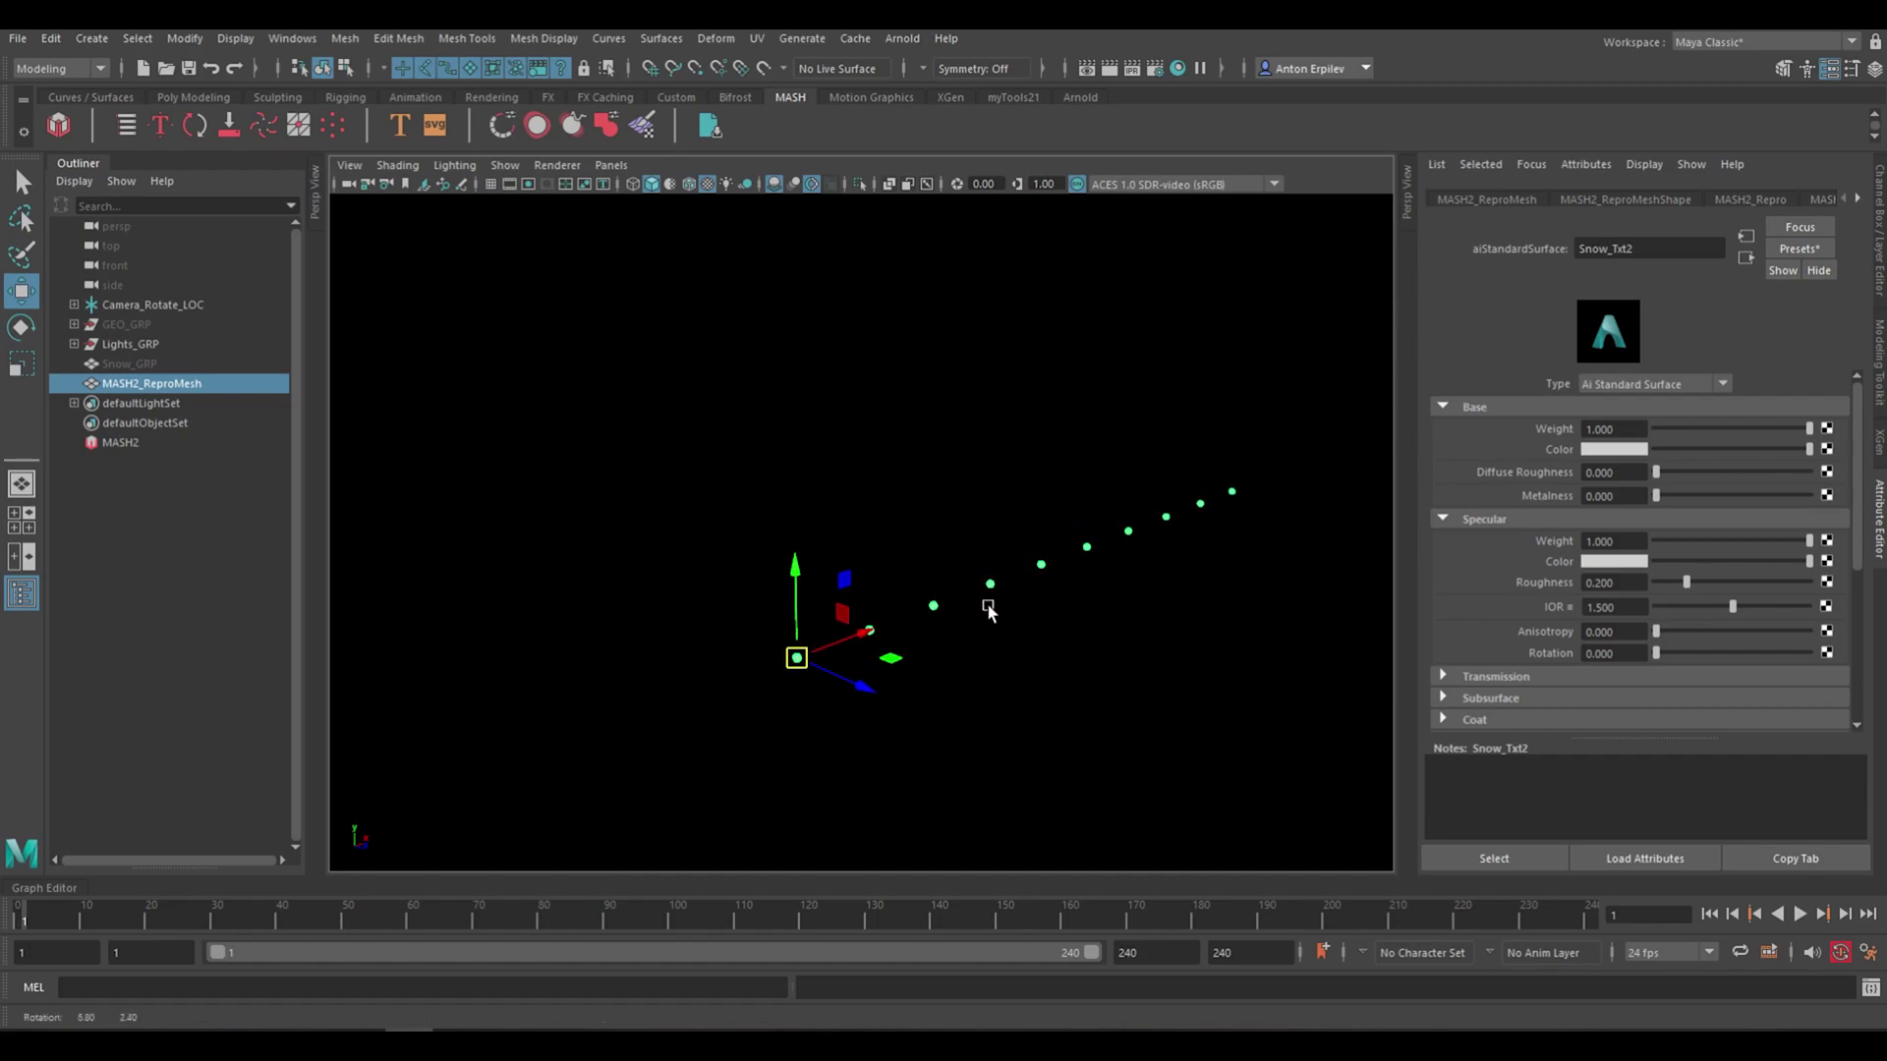
pyautogui.keyDown('alt'); pyautogui.moveTo(1050, 606); pyautogui.dragTo(1063, 605, button='right'); pyautogui.keyUp('alt')
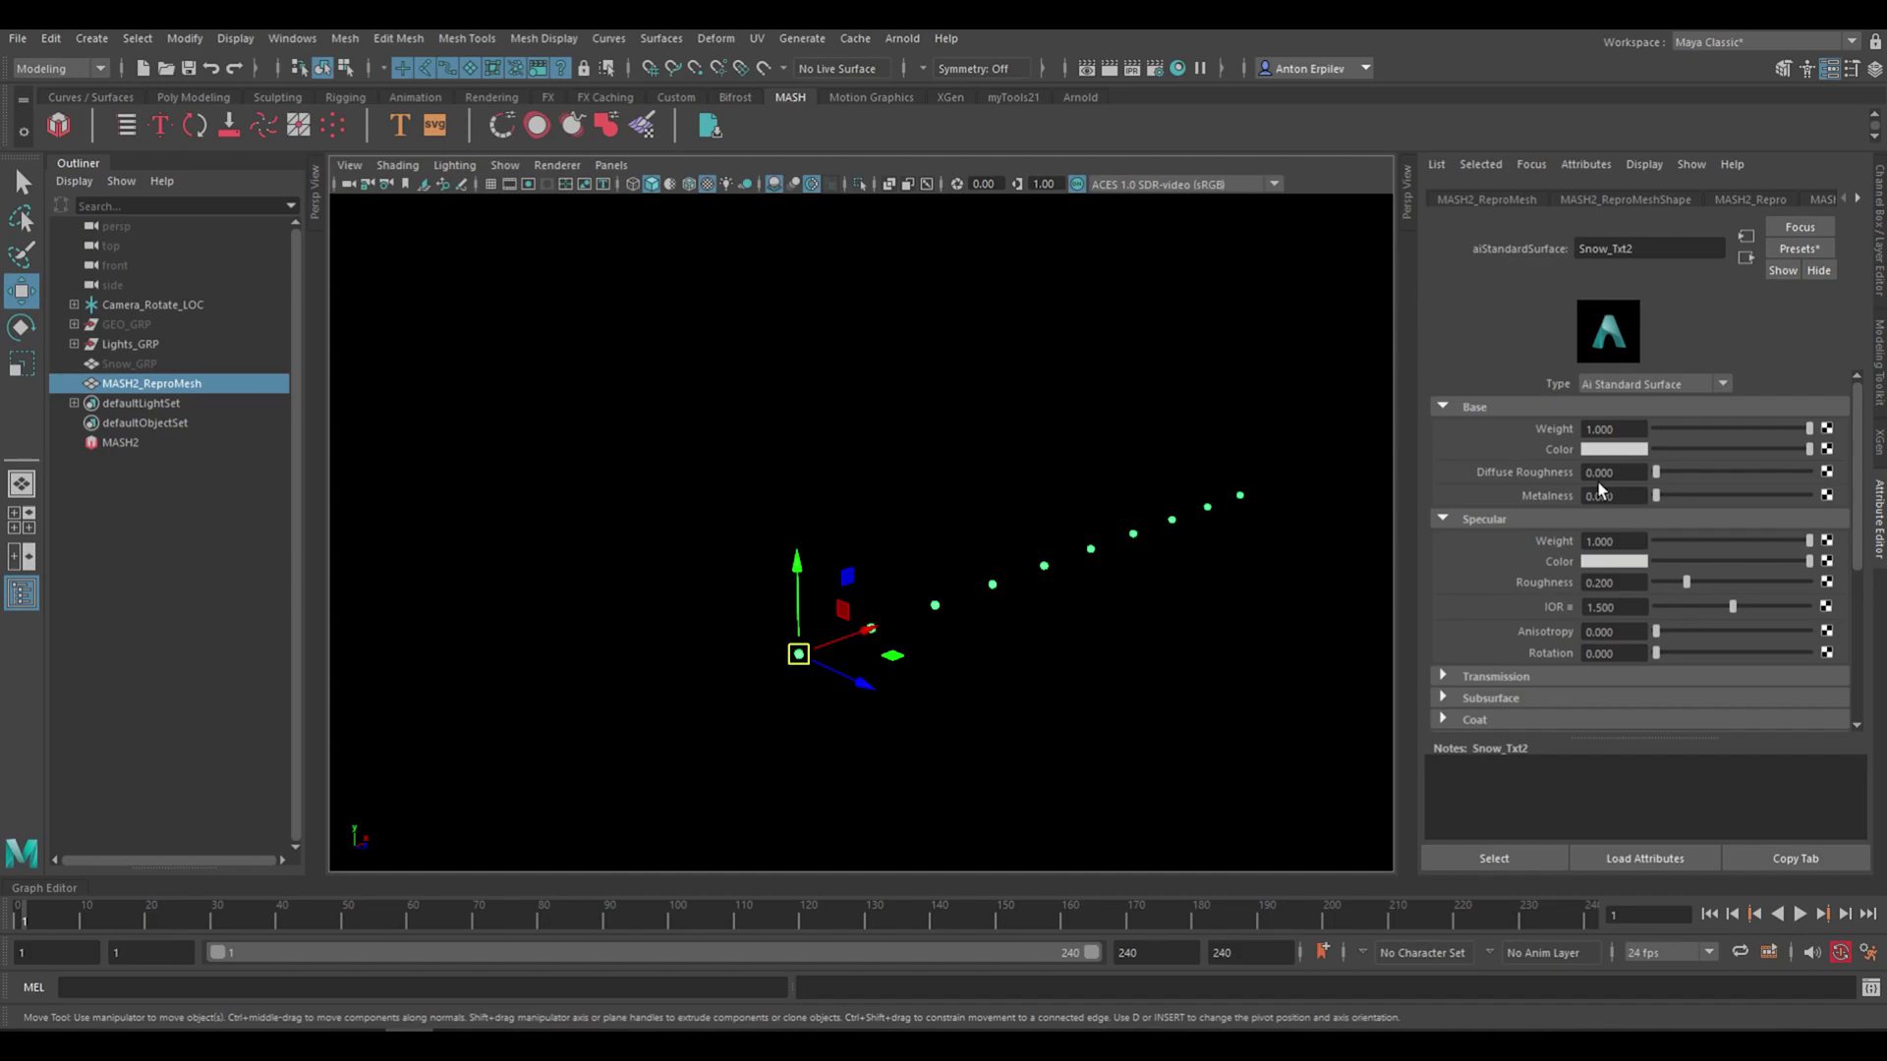
# Select the MASH2 network and review its available nodes and the Distribute settings
pyautogui.click(133, 444)
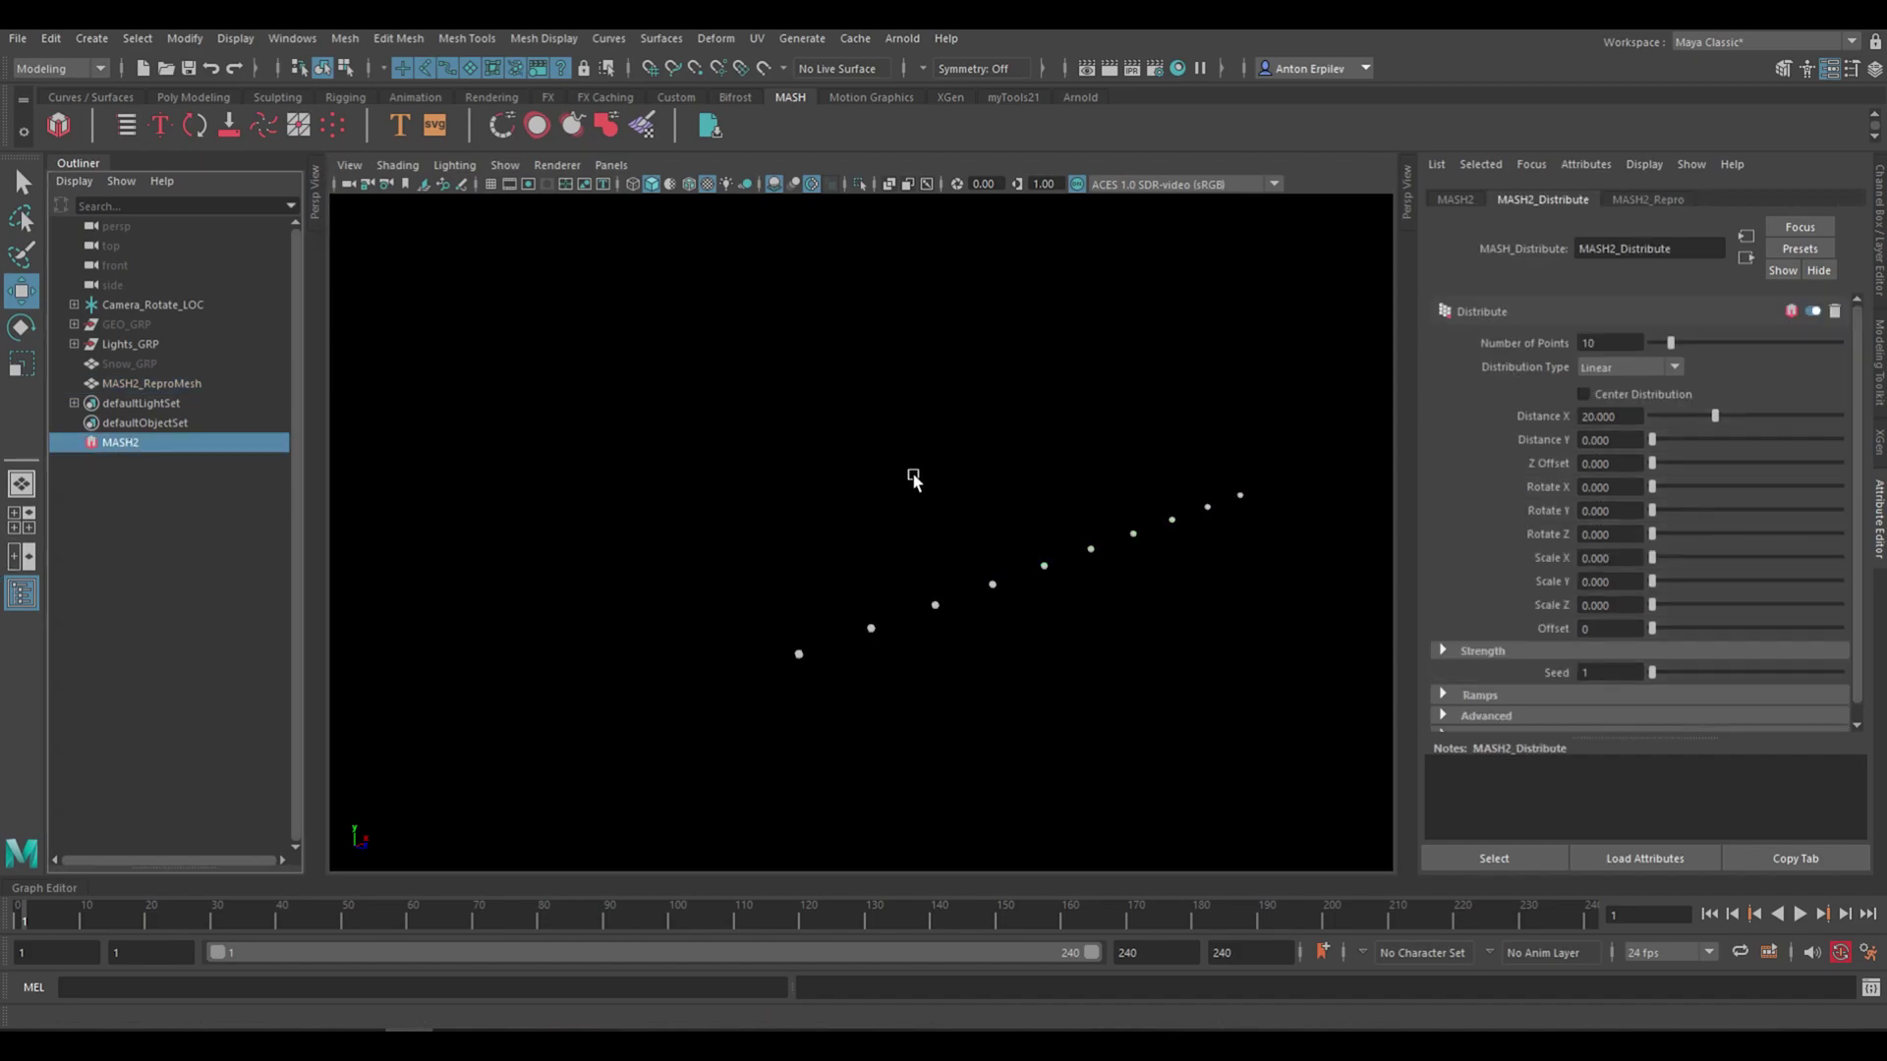
pyautogui.click(1472, 199)
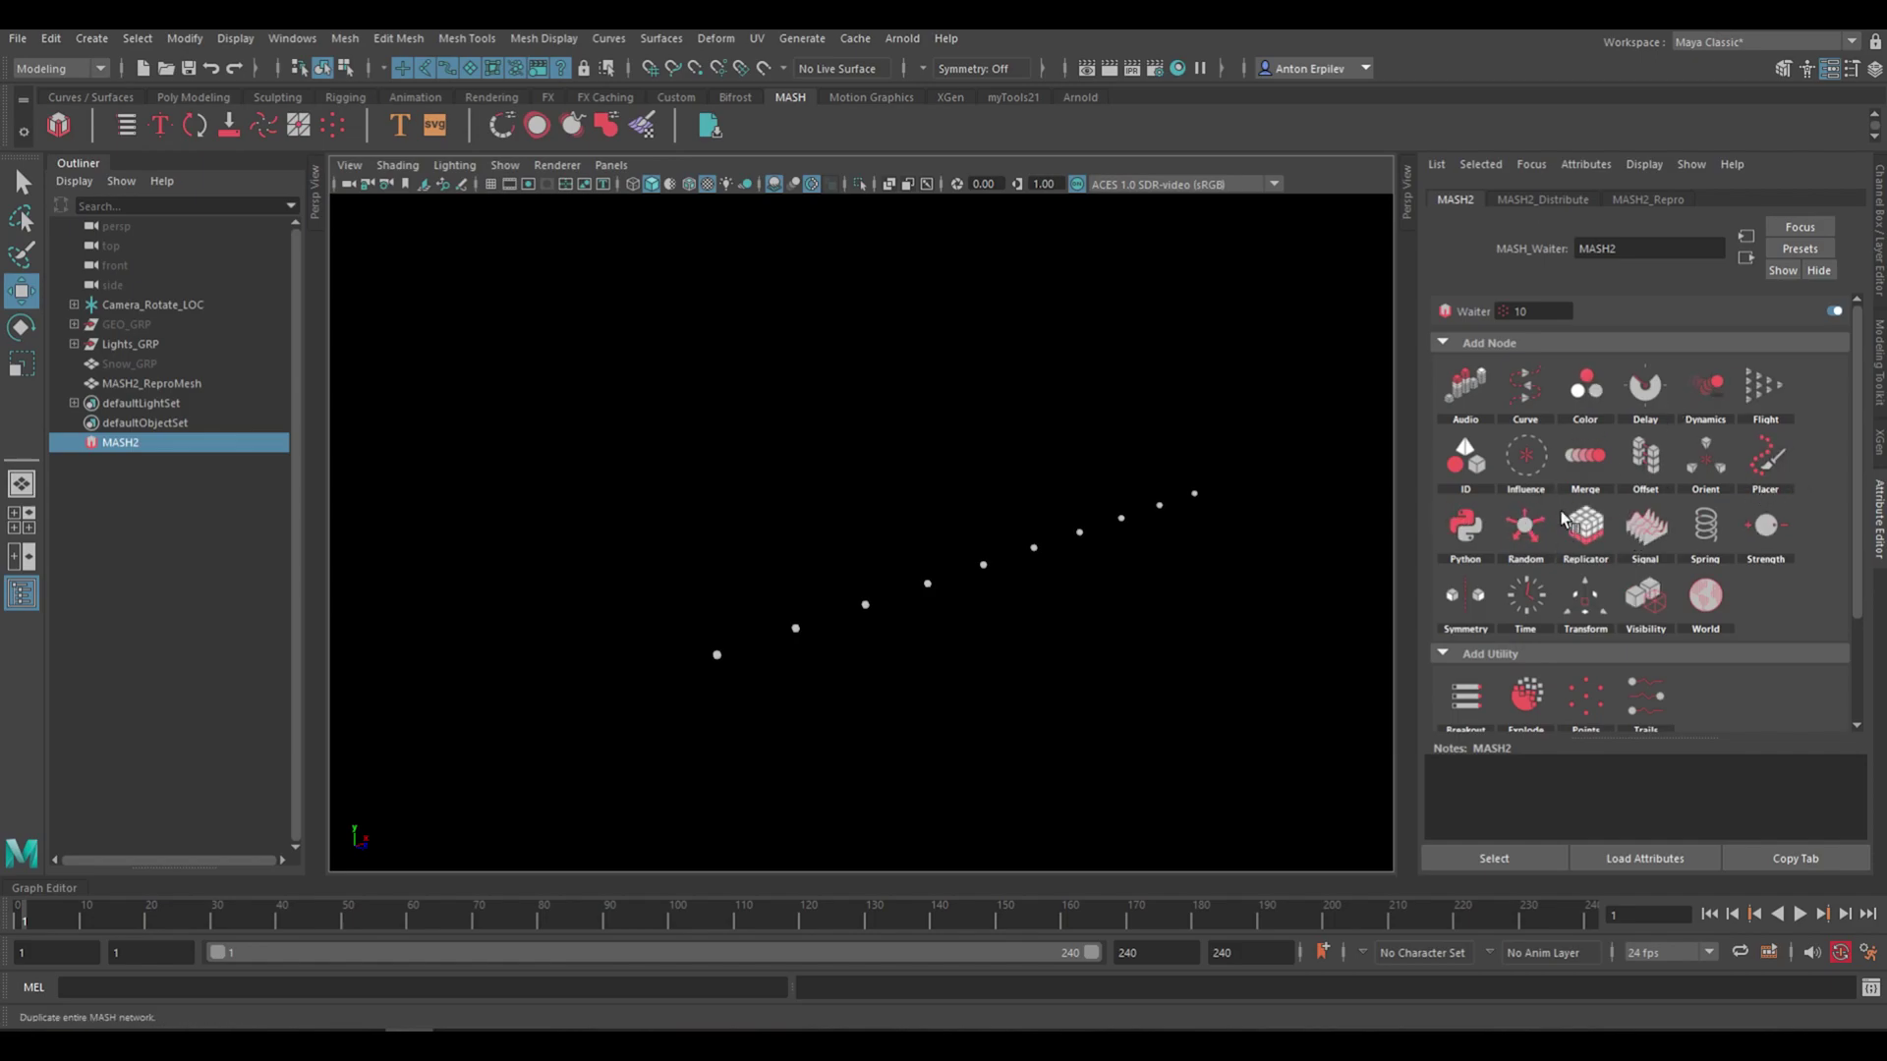
pyautogui.click(1540, 199)
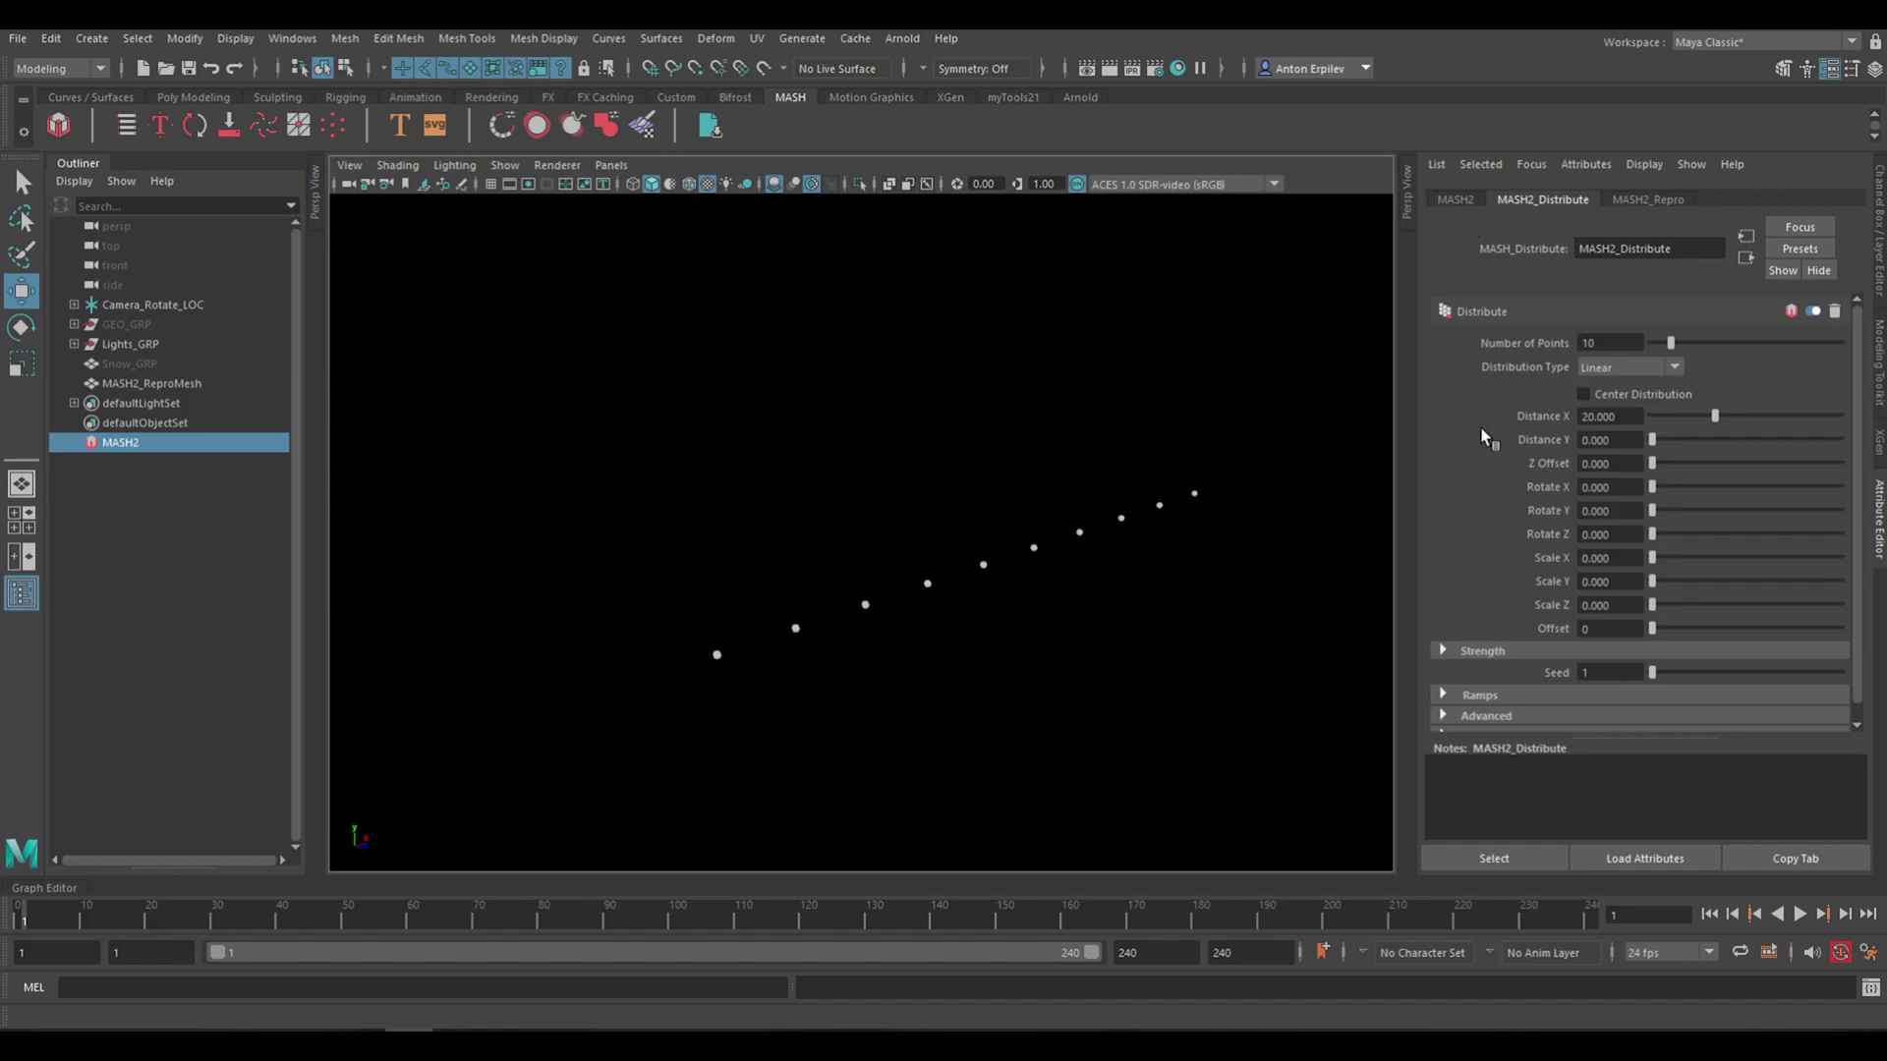
pyautogui.keyDown('alt'); pyautogui.moveTo(1010, 528); pyautogui.dragTo(1026, 568, button='middle'); pyautogui.keyUp('alt')
pyautogui.keyDown('alt'); pyautogui.moveTo(1115, 598); pyautogui.dragTo(1076, 566); pyautogui.keyUp('alt')
pyautogui.keyDown('alt'); pyautogui.moveTo(905, 503); pyautogui.dragTo(747, 624); pyautogui.keyUp('alt')
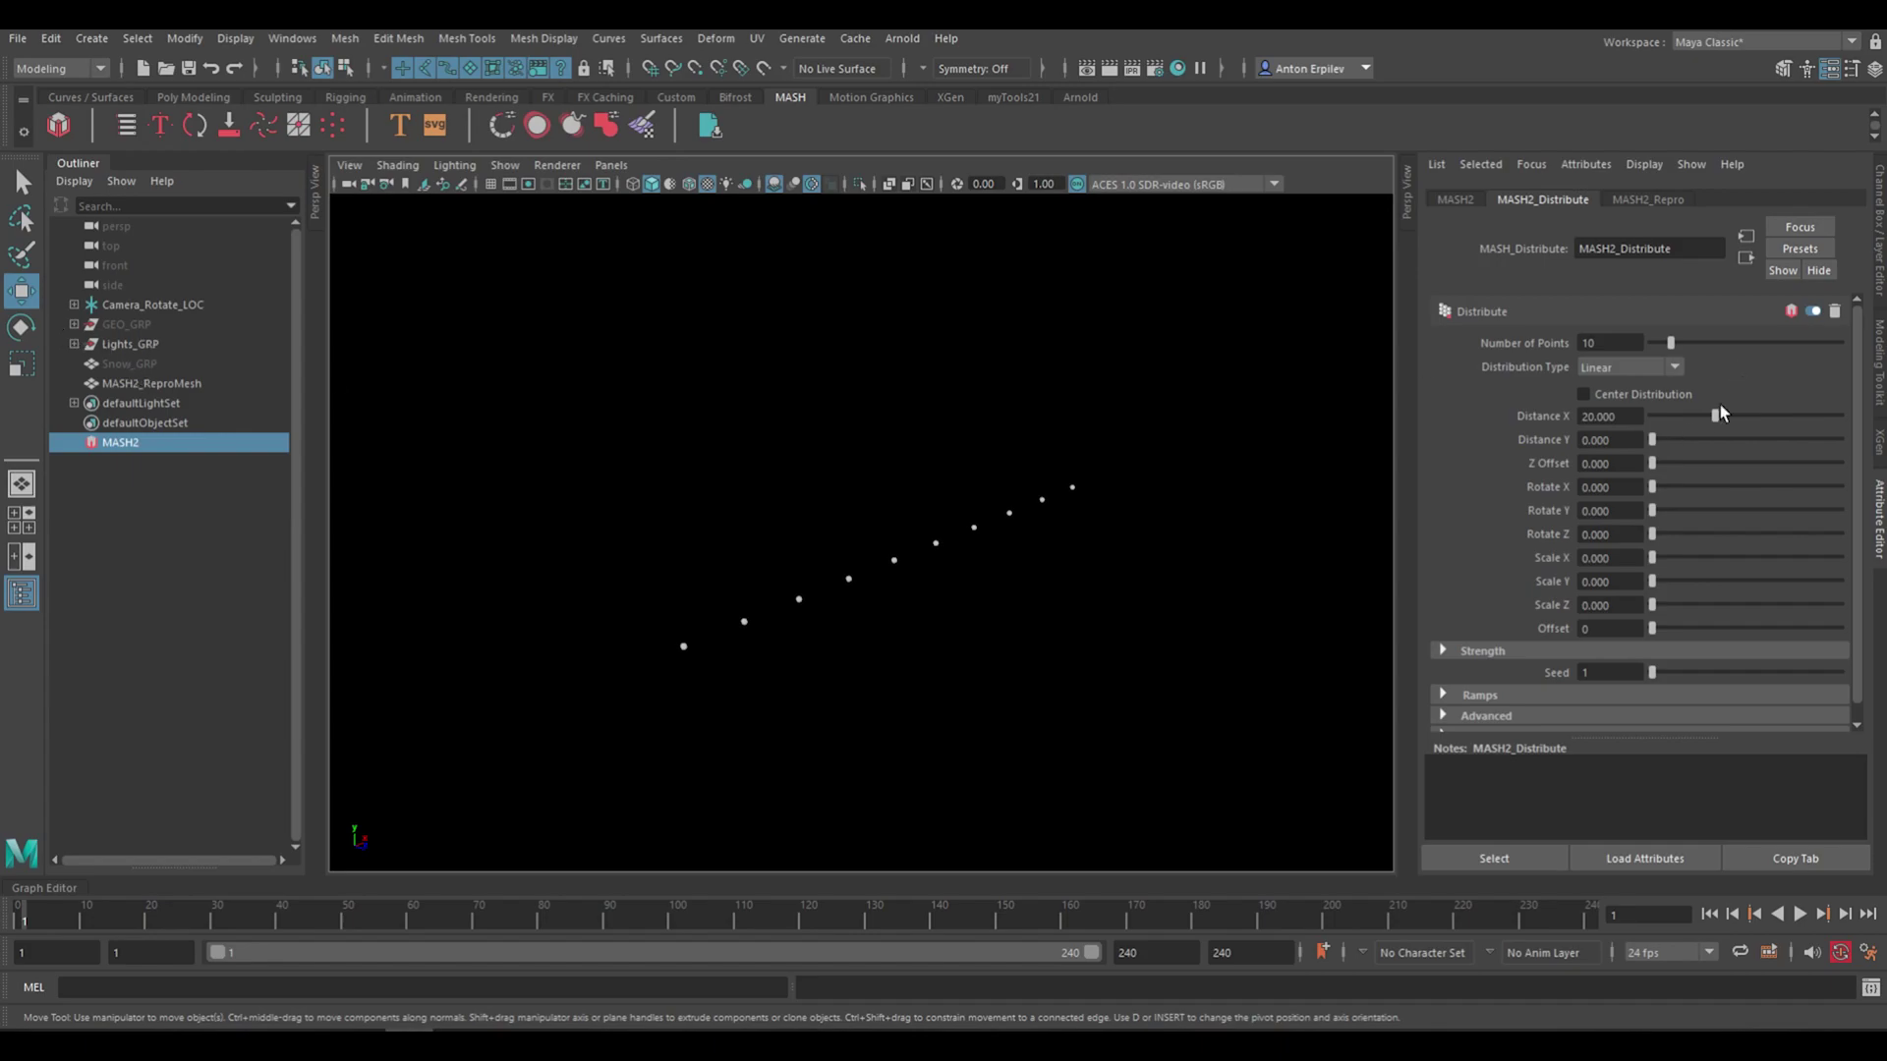
# Try reducing the Distribute node's number of points to 4, and set it back to 10
pyautogui.click(1603, 343)
pyautogui.moveTo(1672, 351)
pyautogui.mouseDown()
pyautogui.moveTo(1699, 346)
pyautogui.moveTo(1665, 344)
pyautogui.mouseUp()
pyautogui.keyDown('alt'); pyautogui.moveTo(1301, 661); pyautogui.dragTo(1248, 586); pyautogui.keyUp('alt')
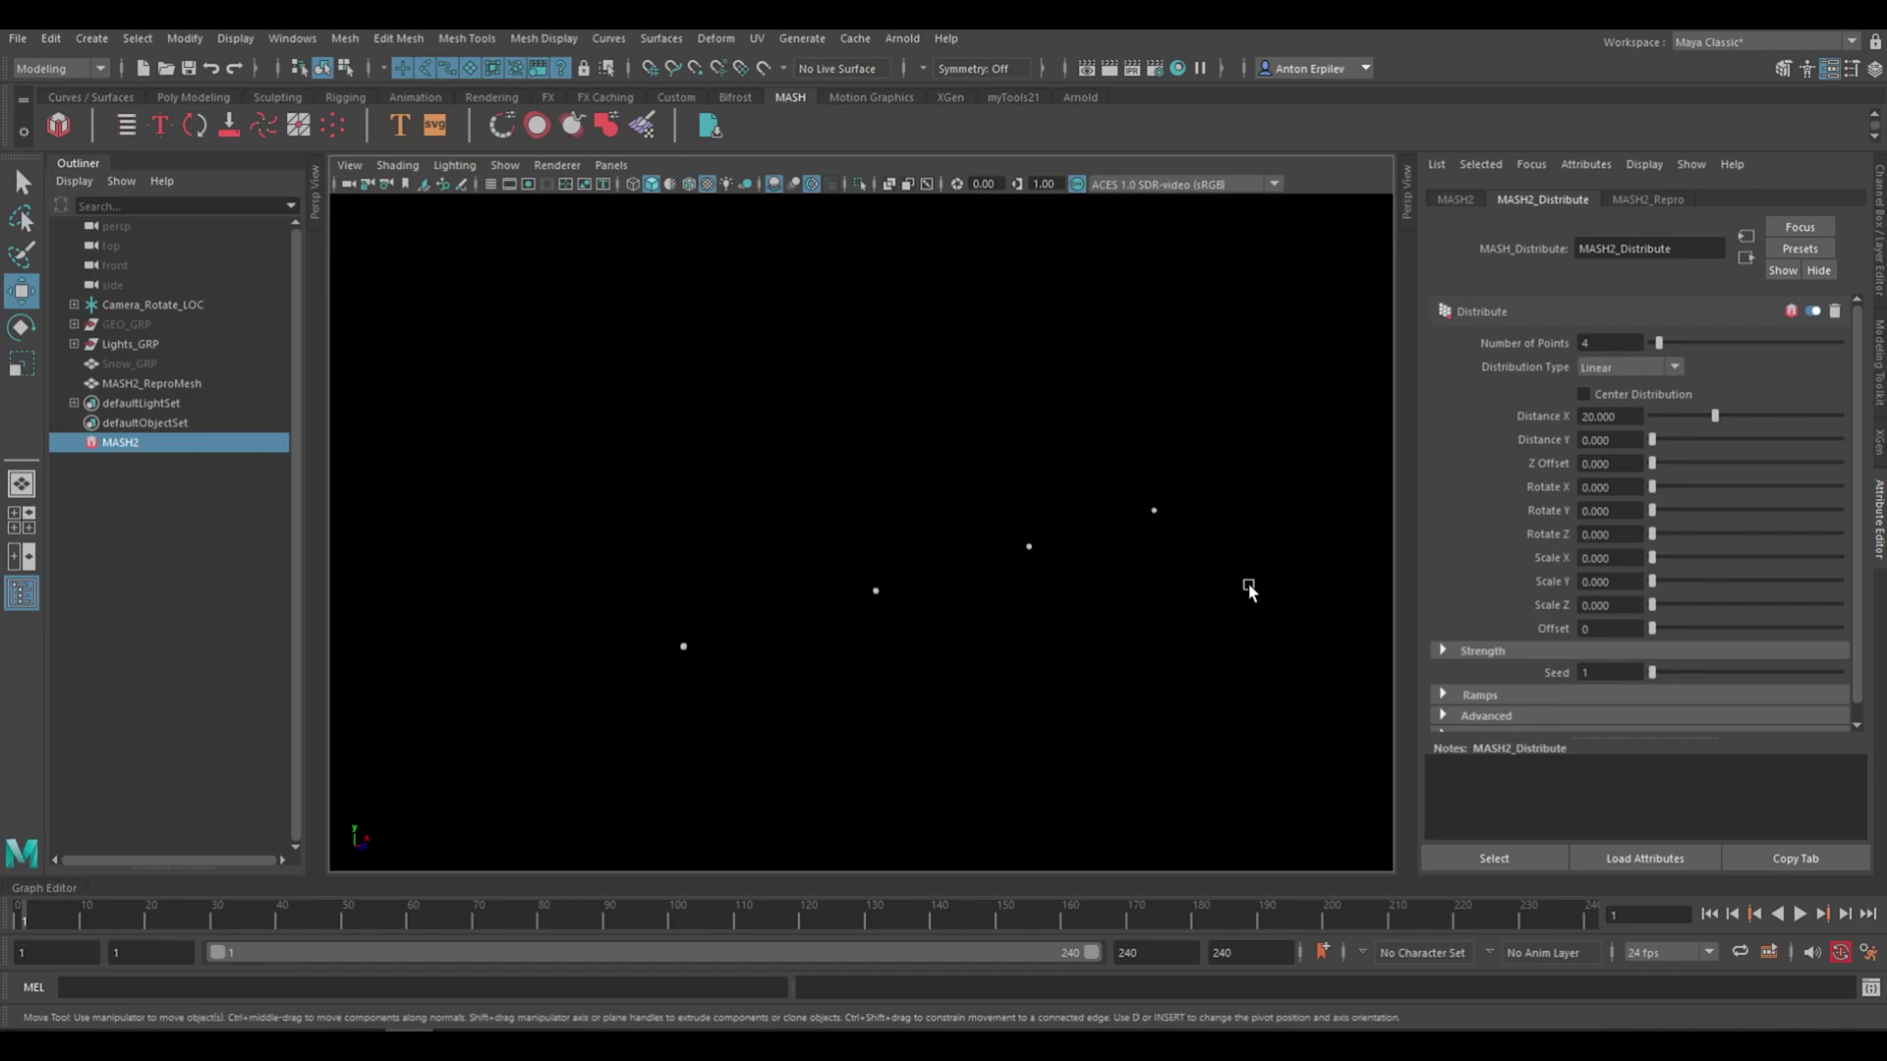
pyautogui.doubleClick(1623, 345)
pyautogui.write('10')
pyautogui.press('Return')
# Try a shorter X distance on the Distribute node and undo it
pyautogui.scroll(-2, 822, 615)
pyautogui.moveTo(1714, 416)
pyautogui.mouseDown()
pyautogui.moveTo(1771, 416)
pyautogui.moveTo(1695, 416)
pyautogui.mouseUp()
pyautogui.hotkey('ctrl', 'z')
# Try a greater Y distance on the Distribute node to slope the row upward, and undo it
pyautogui.keyDown('alt'); pyautogui.moveTo(1049, 598); pyautogui.dragTo(1076, 597); pyautogui.keyUp('alt')
pyautogui.moveTo(1659, 442); pyautogui.dragTo(1701, 442)
pyautogui.keyDown('alt'); pyautogui.moveTo(1275, 489); pyautogui.dragTo(1161, 423); pyautogui.keyUp('alt')
pyautogui.moveTo(1208, 280); pyautogui.dragTo(1131, 393)
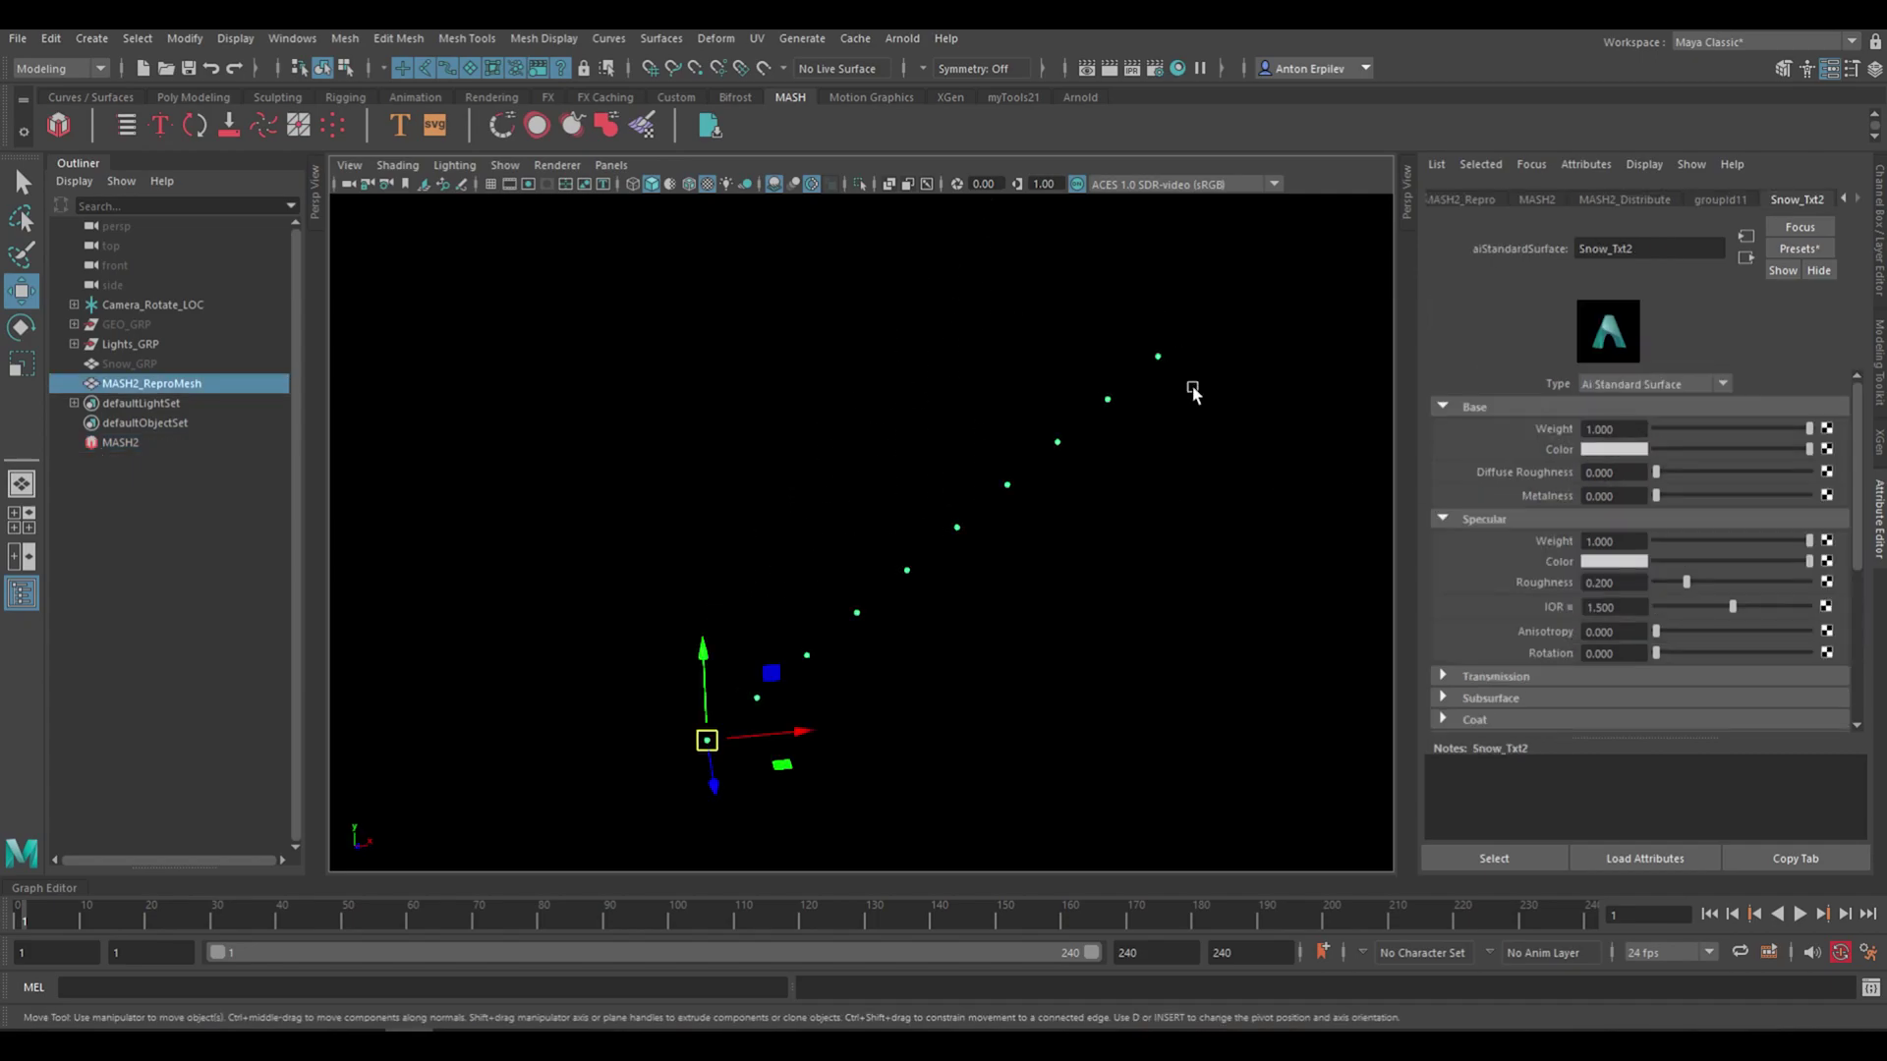
pyautogui.hotkey('ctrl', 'z')
pyautogui.hotkey('ctrl', 'z')
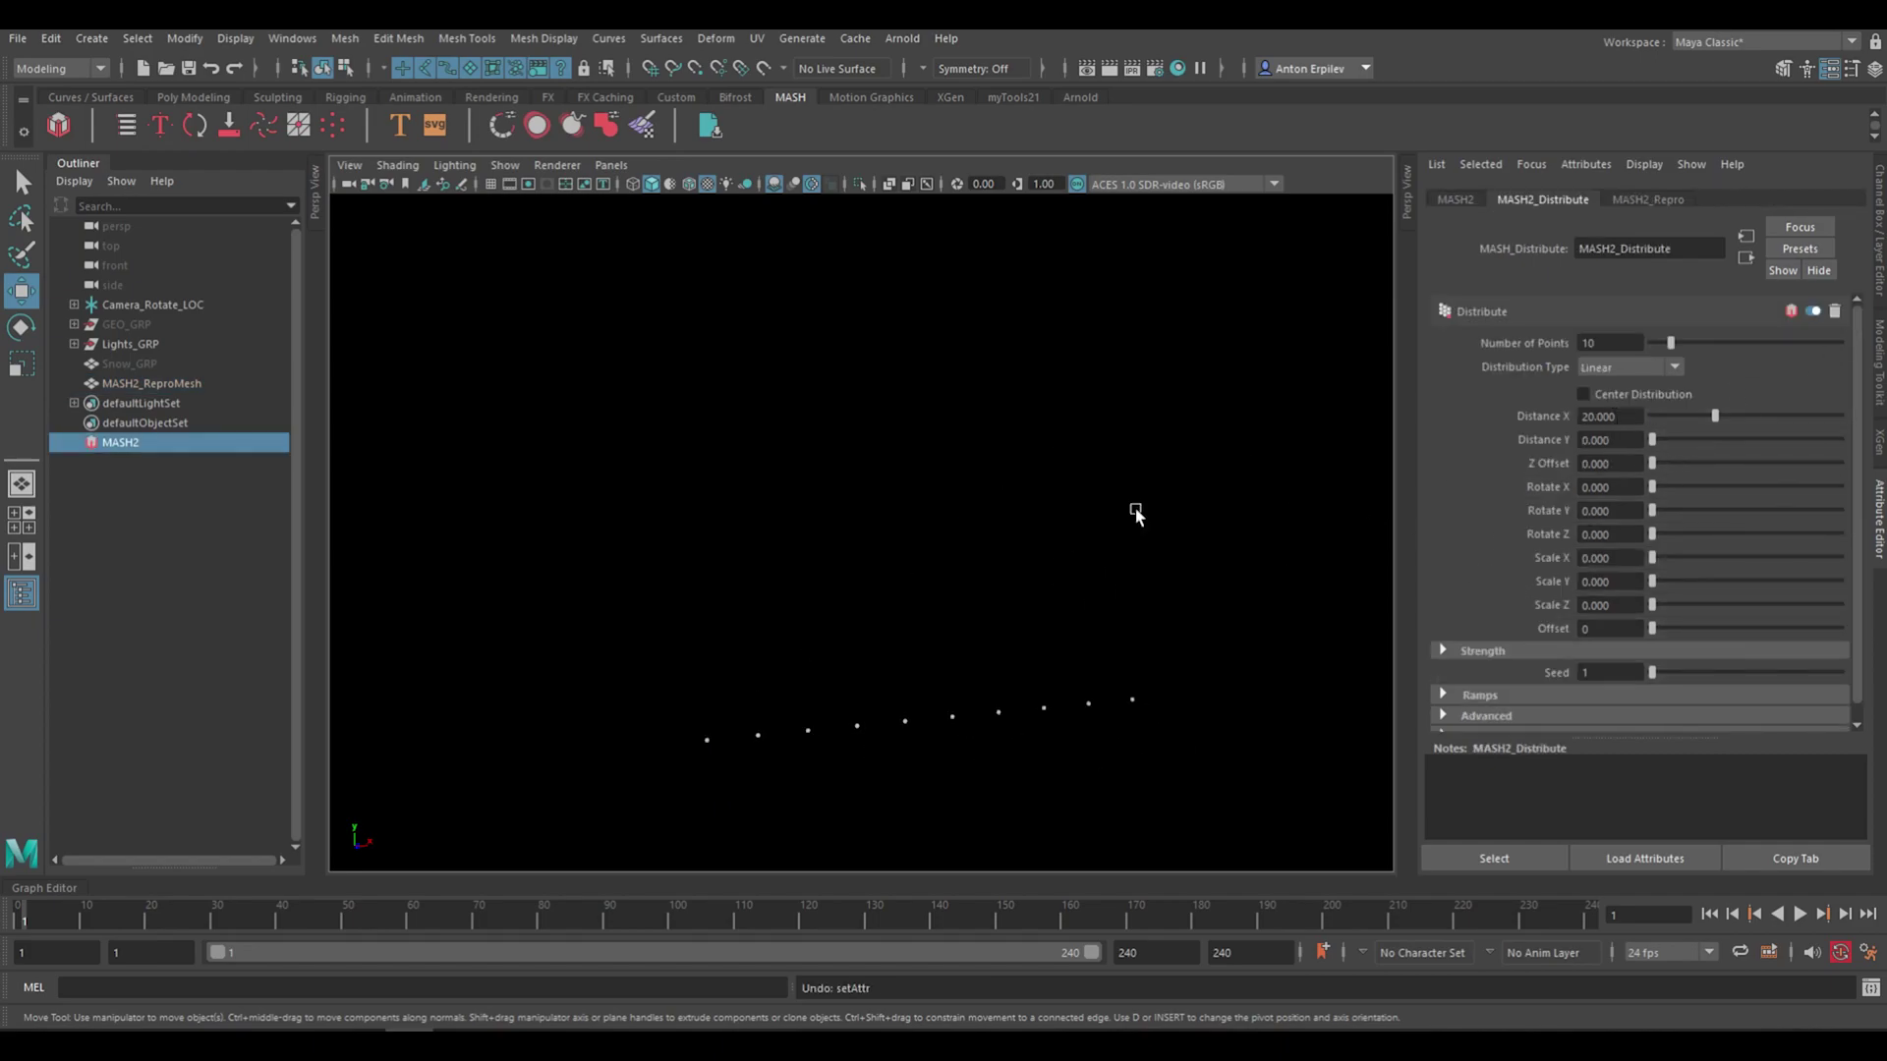
# Change the MASH2 Distribute node's distribution type from Linear to Grid
pyautogui.keyDown('alt'); pyautogui.moveTo(1138, 514); pyautogui.dragTo(1235, 488); pyautogui.keyUp('alt')
pyautogui.hotkey('ctrl', 'z')
pyautogui.keyDown('alt'); pyautogui.moveTo(1012, 458); pyautogui.dragTo(1140, 484); pyautogui.keyUp('alt')
pyautogui.keyDown('alt'); pyautogui.moveTo(758, 617); pyautogui.dragTo(863, 611); pyautogui.keyUp('alt')
pyautogui.click(1620, 367)
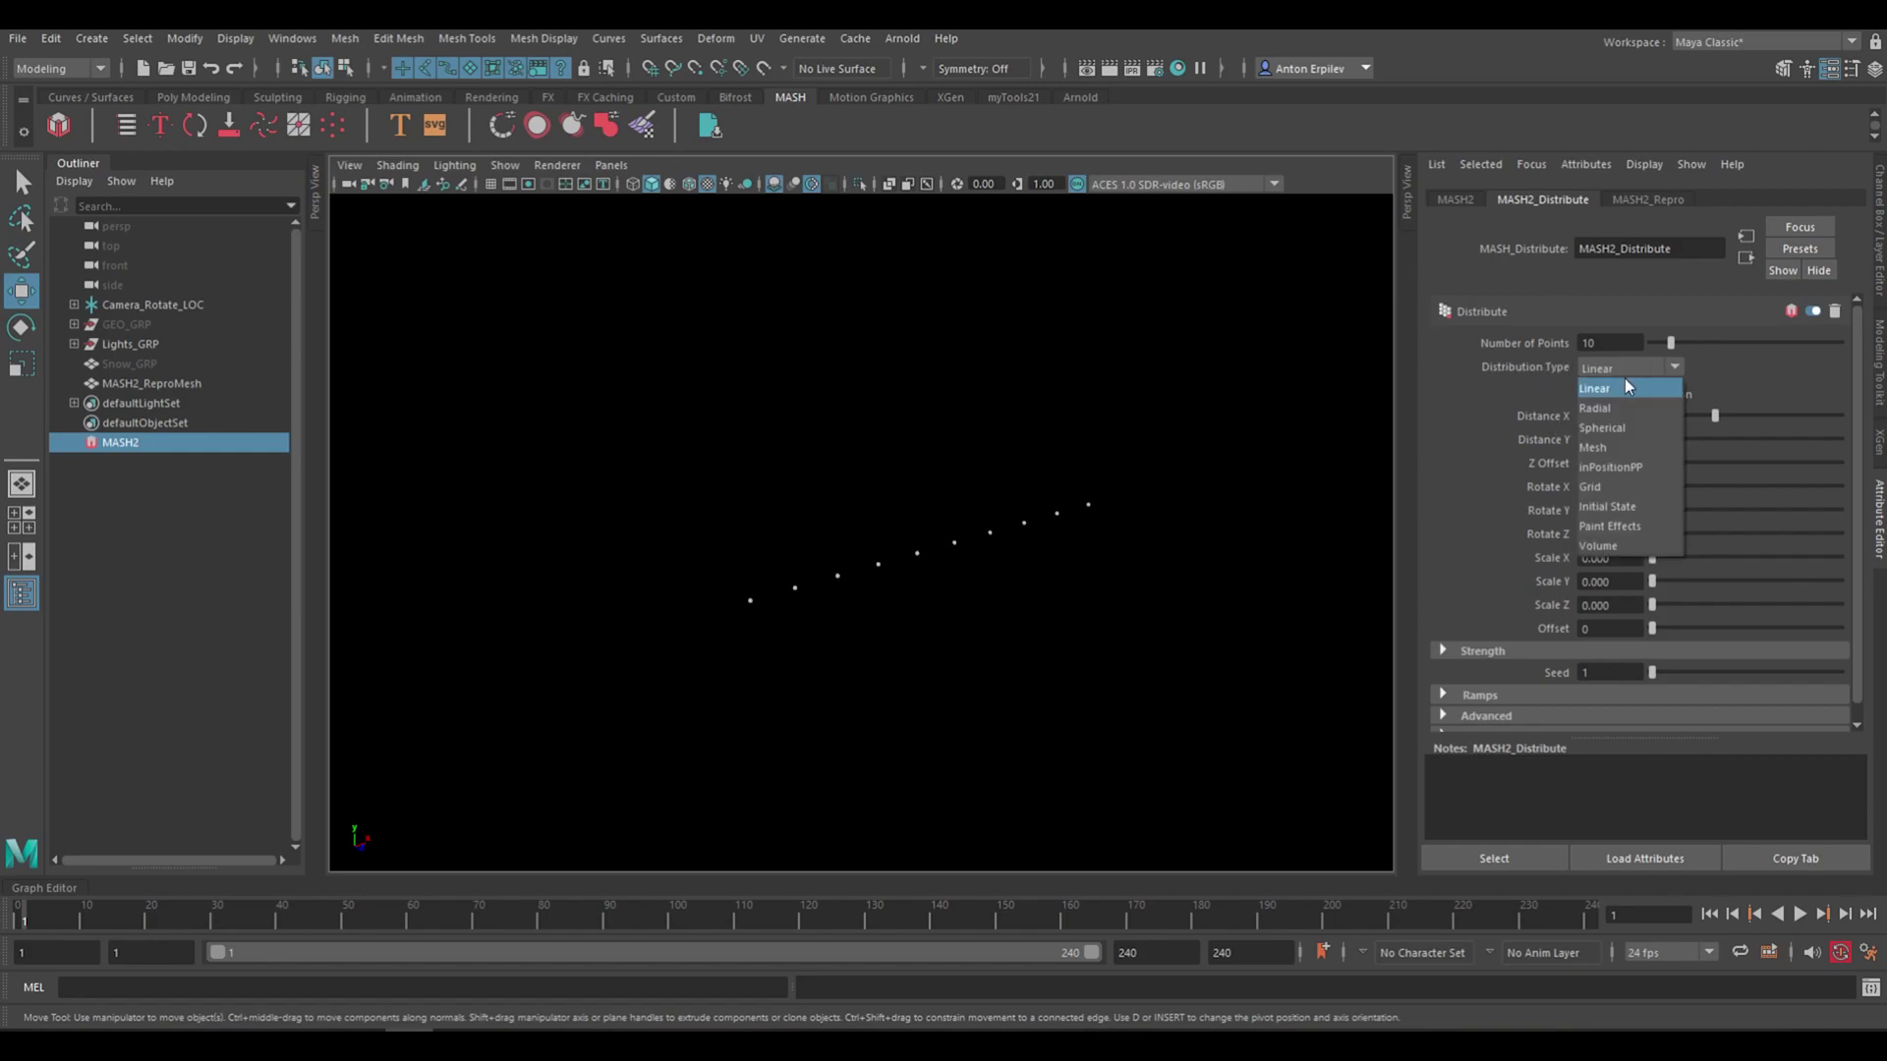
pyautogui.click(1599, 488)
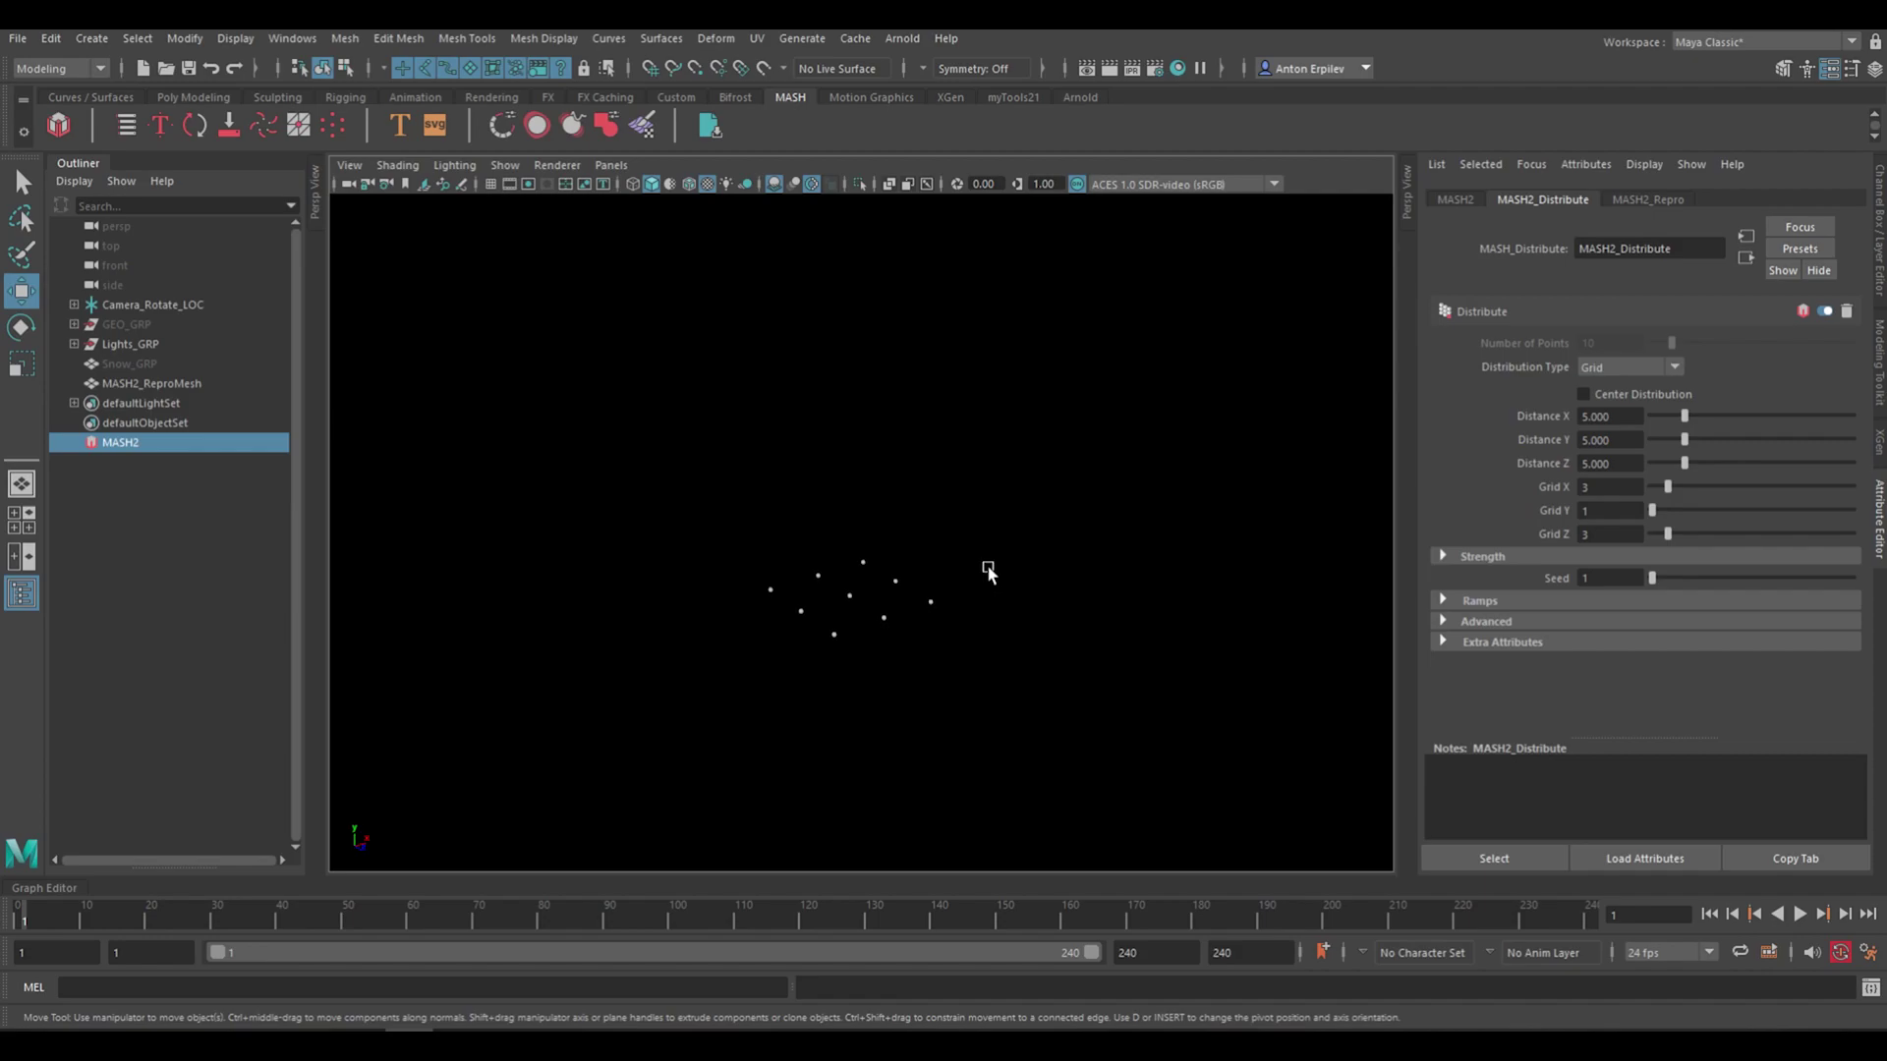
pyautogui.keyDown('alt'); pyautogui.moveTo(947, 651); pyautogui.dragTo(964, 551, button='middle'); pyautogui.keyUp('alt')
pyautogui.keyDown('alt'); pyautogui.moveTo(1103, 538); pyautogui.dragTo(1089, 605, button='middle'); pyautogui.keyUp('alt')
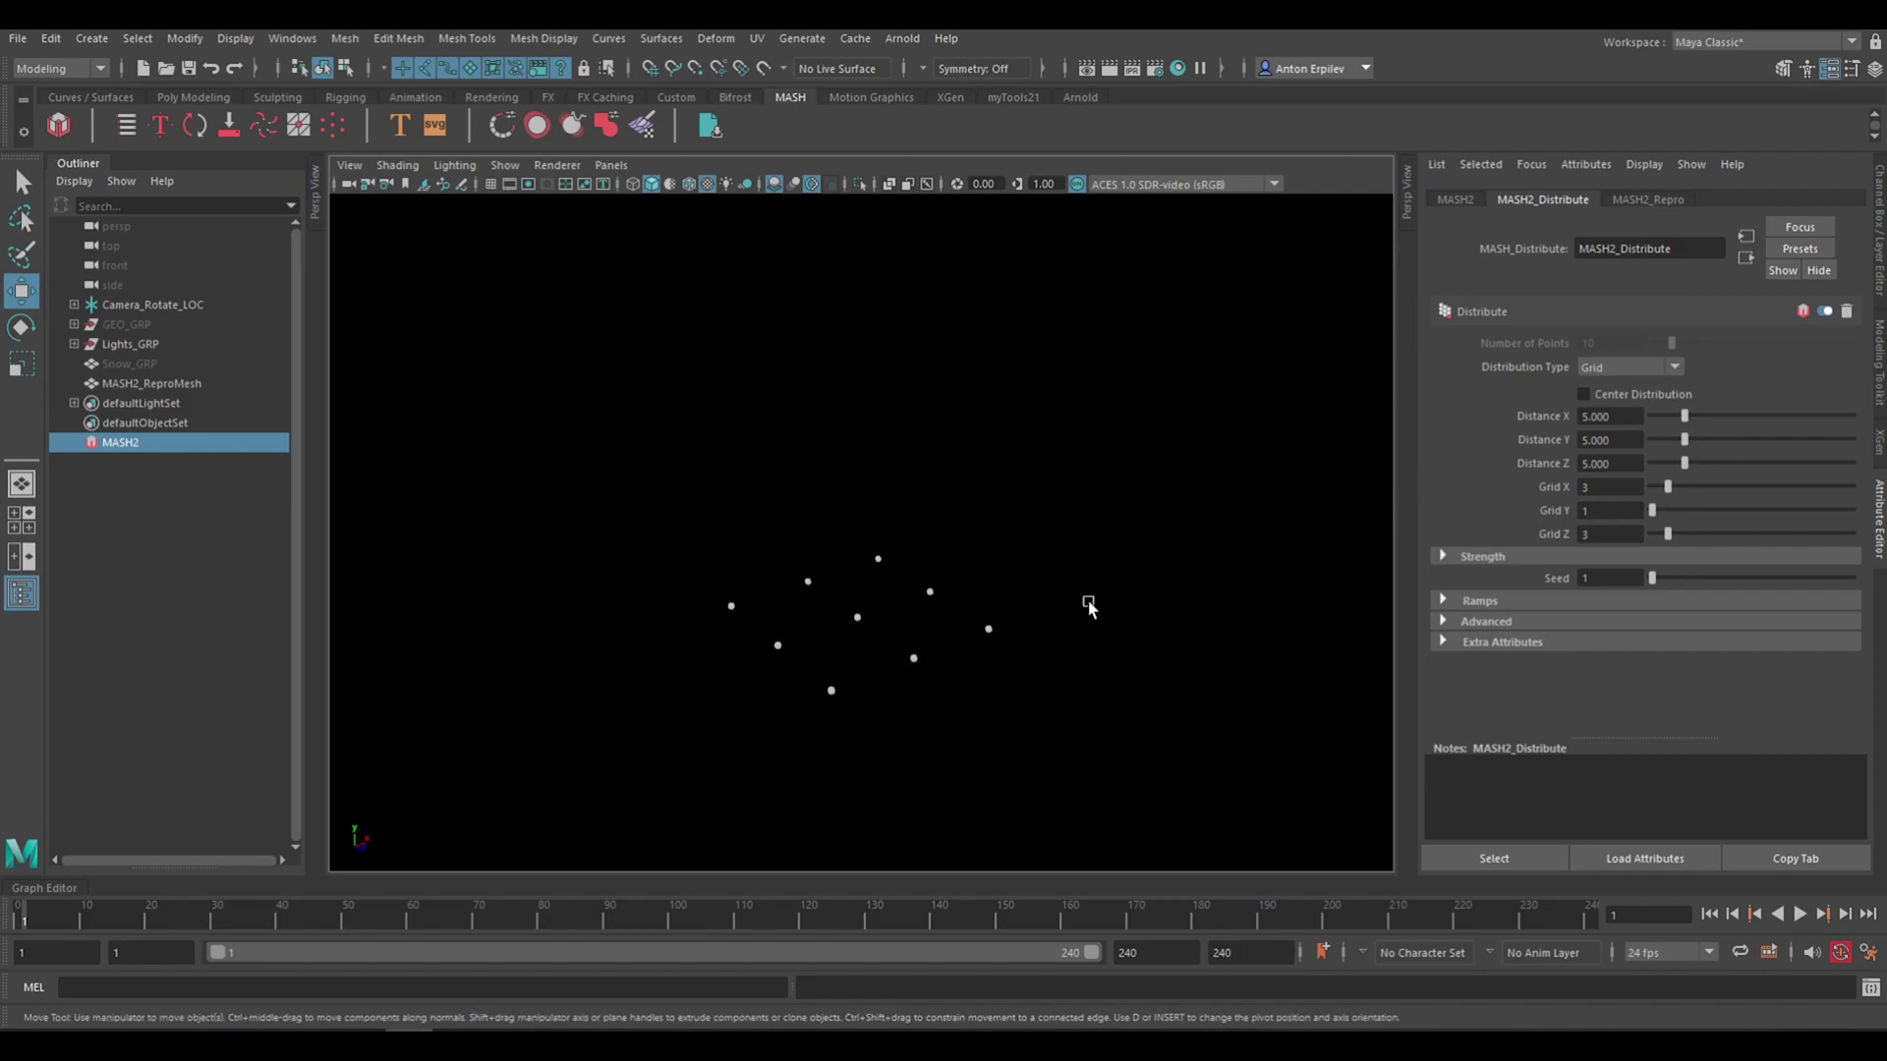
# Set both Grid X and Grid Z on the Distribute node to 16
pyautogui.click(1596, 489)
pyautogui.click(1600, 533)
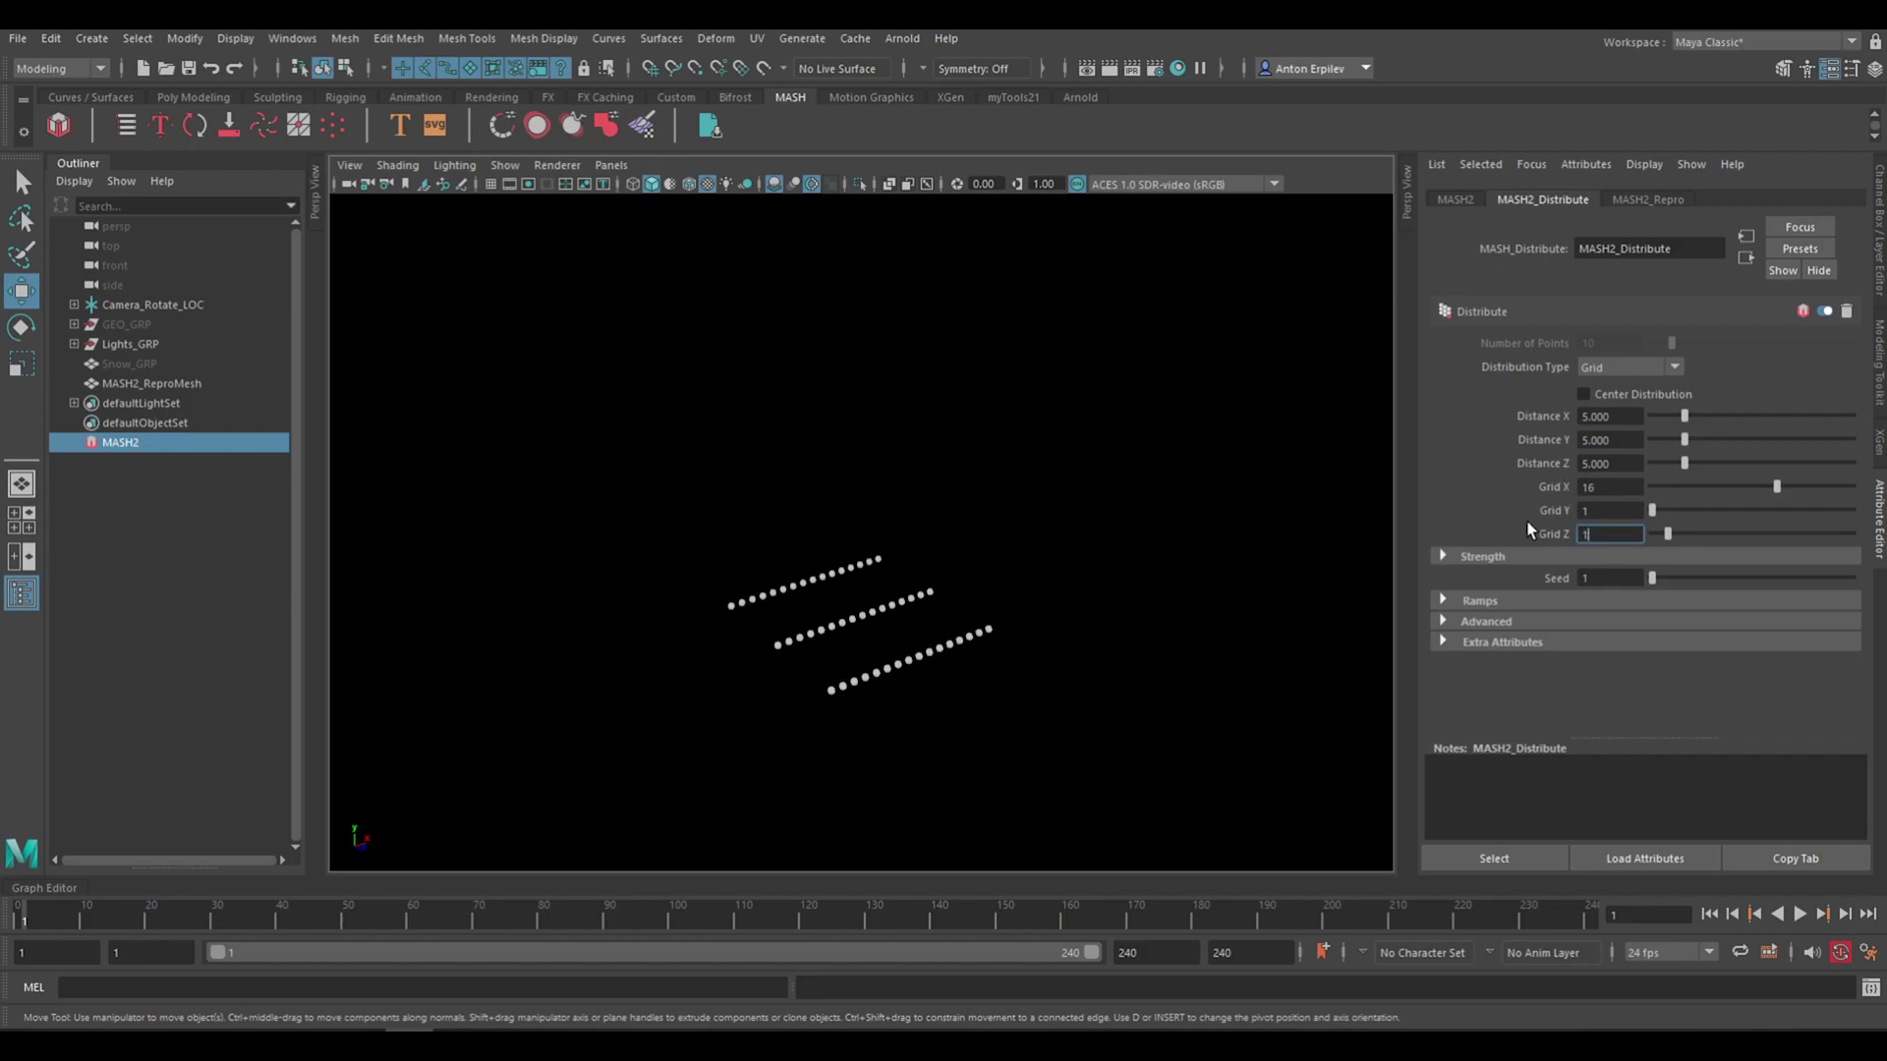
pyautogui.press('Return')
pyautogui.keyDown('alt'); pyautogui.moveTo(652, 652); pyautogui.dragTo(877, 603); pyautogui.keyUp('alt')
pyautogui.keyDown('alt'); pyautogui.moveTo(877, 603); pyautogui.dragTo(1046, 697, button='right'); pyautogui.keyUp('alt')
pyautogui.keyDown('alt'); pyautogui.moveTo(1046, 697); pyautogui.dragTo(985, 718); pyautogui.keyUp('alt')
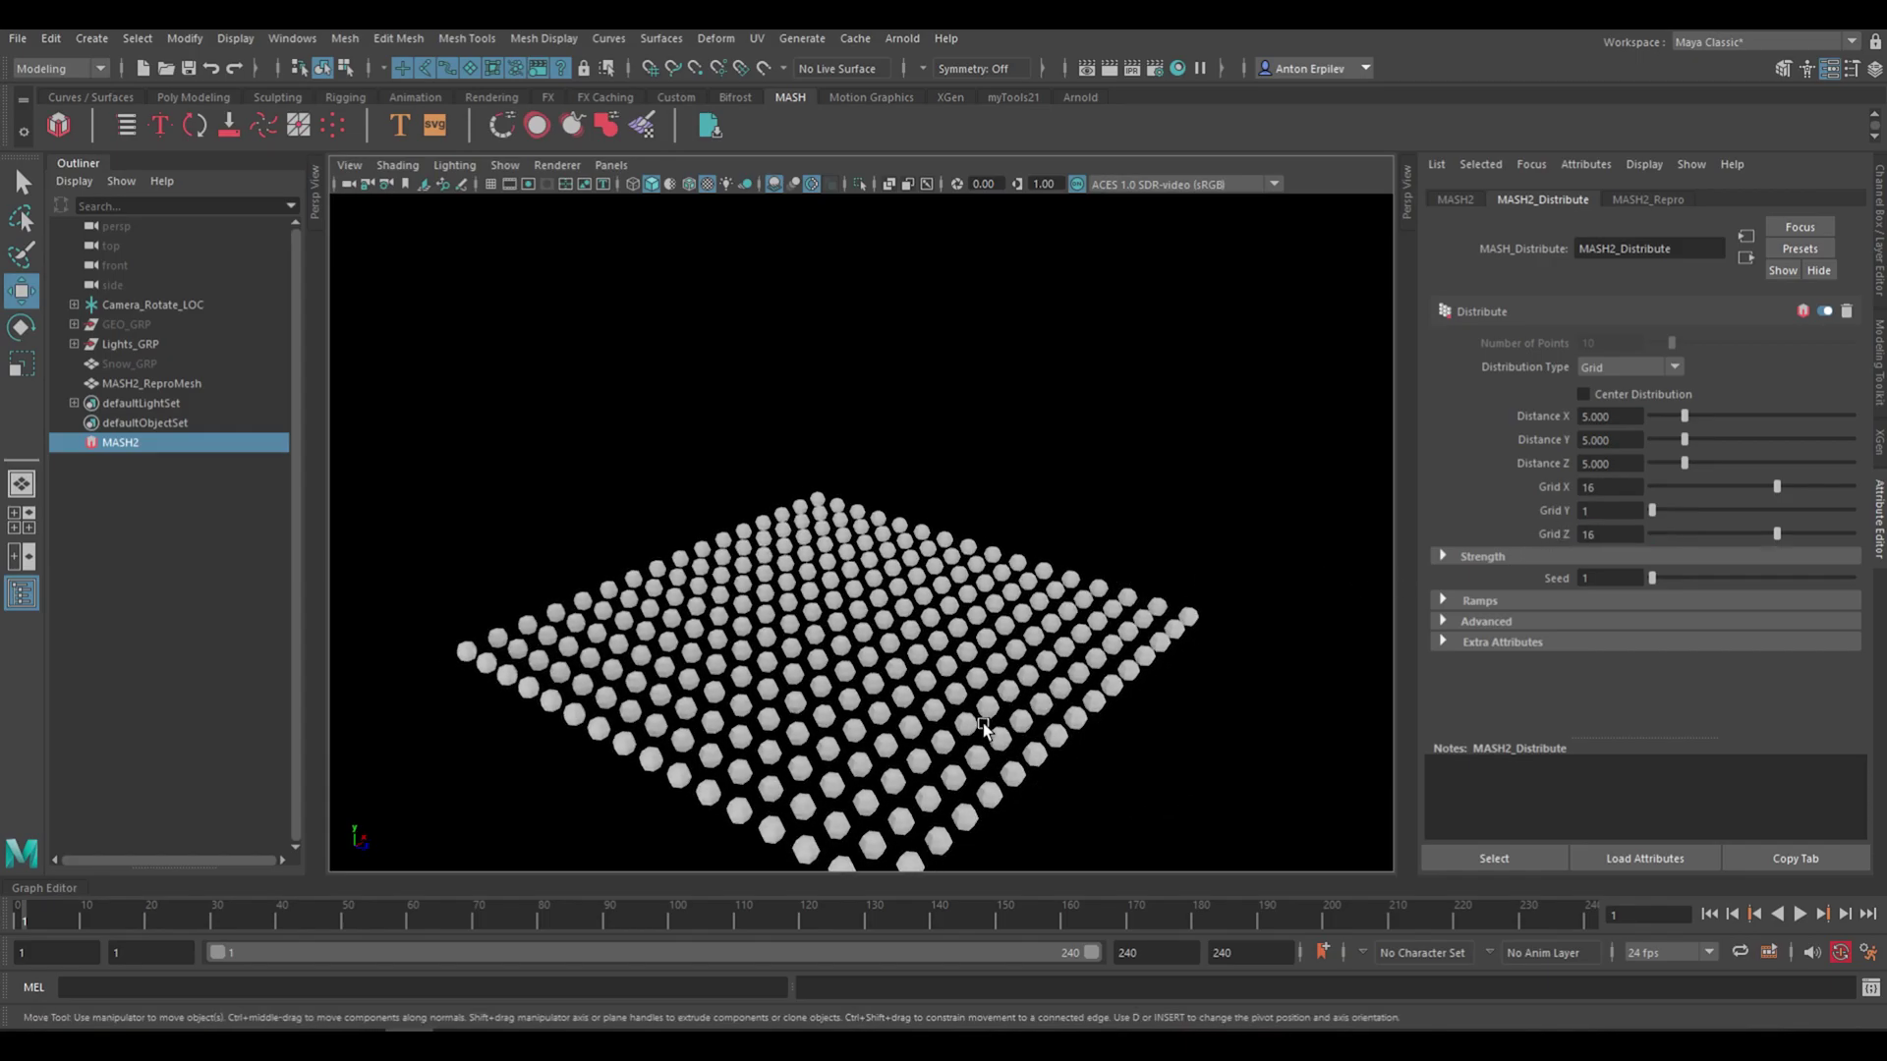
pyautogui.keyDown('alt'); pyautogui.moveTo(985, 718); pyautogui.dragTo(1006, 499, button='middle'); pyautogui.keyUp('alt')
pyautogui.keyDown('alt'); pyautogui.moveTo(1007, 499); pyautogui.dragTo(875, 579); pyautogui.keyUp('alt')
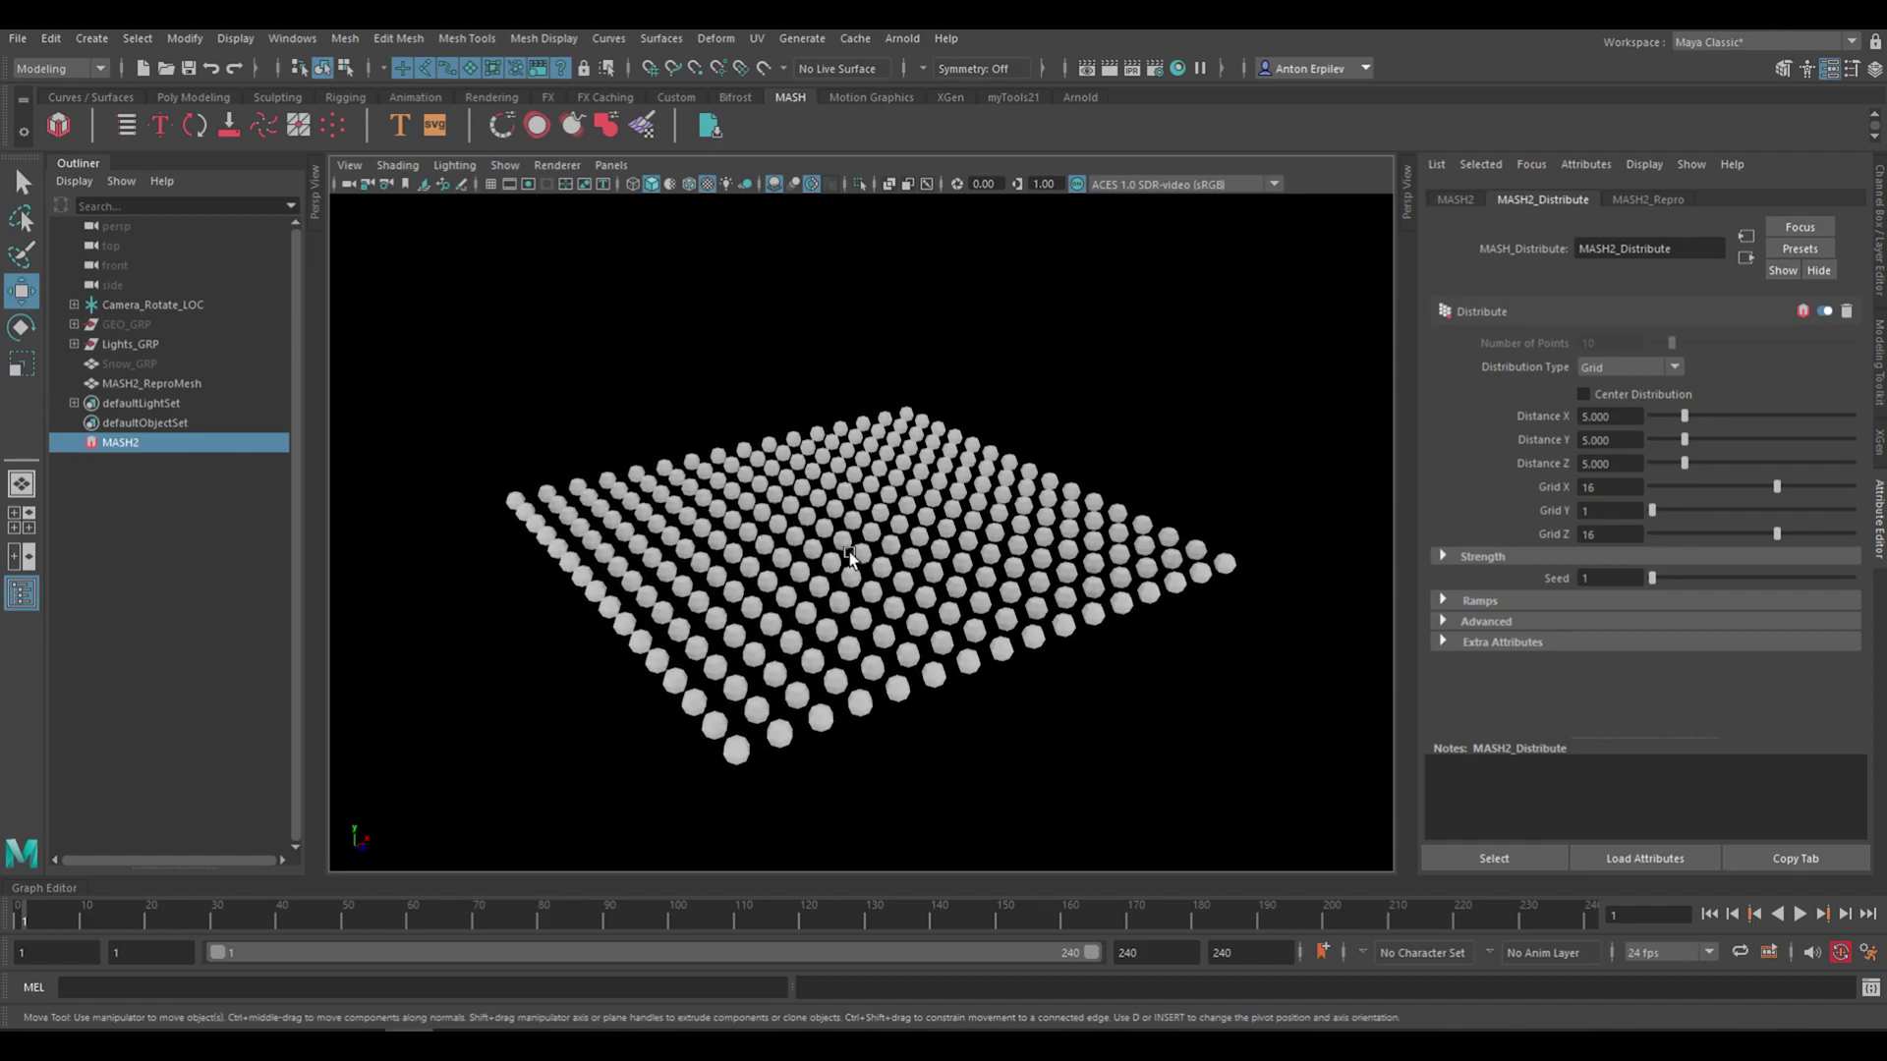
# Select the MASH2_ReproMesh spheres, show them in smooth mesh preview and deselect them for a close look
pyautogui.keyDown('alt'); pyautogui.moveTo(1044, 706); pyautogui.dragTo(986, 661); pyautogui.keyUp('alt')
pyautogui.keyDown('alt'); pyautogui.moveTo(986, 662); pyautogui.dragTo(1066, 718, button='right'); pyautogui.keyUp('alt')
pyautogui.keyDown('alt'); pyautogui.moveTo(845, 648); pyautogui.dragTo(875, 553, button='middle'); pyautogui.keyUp('alt')
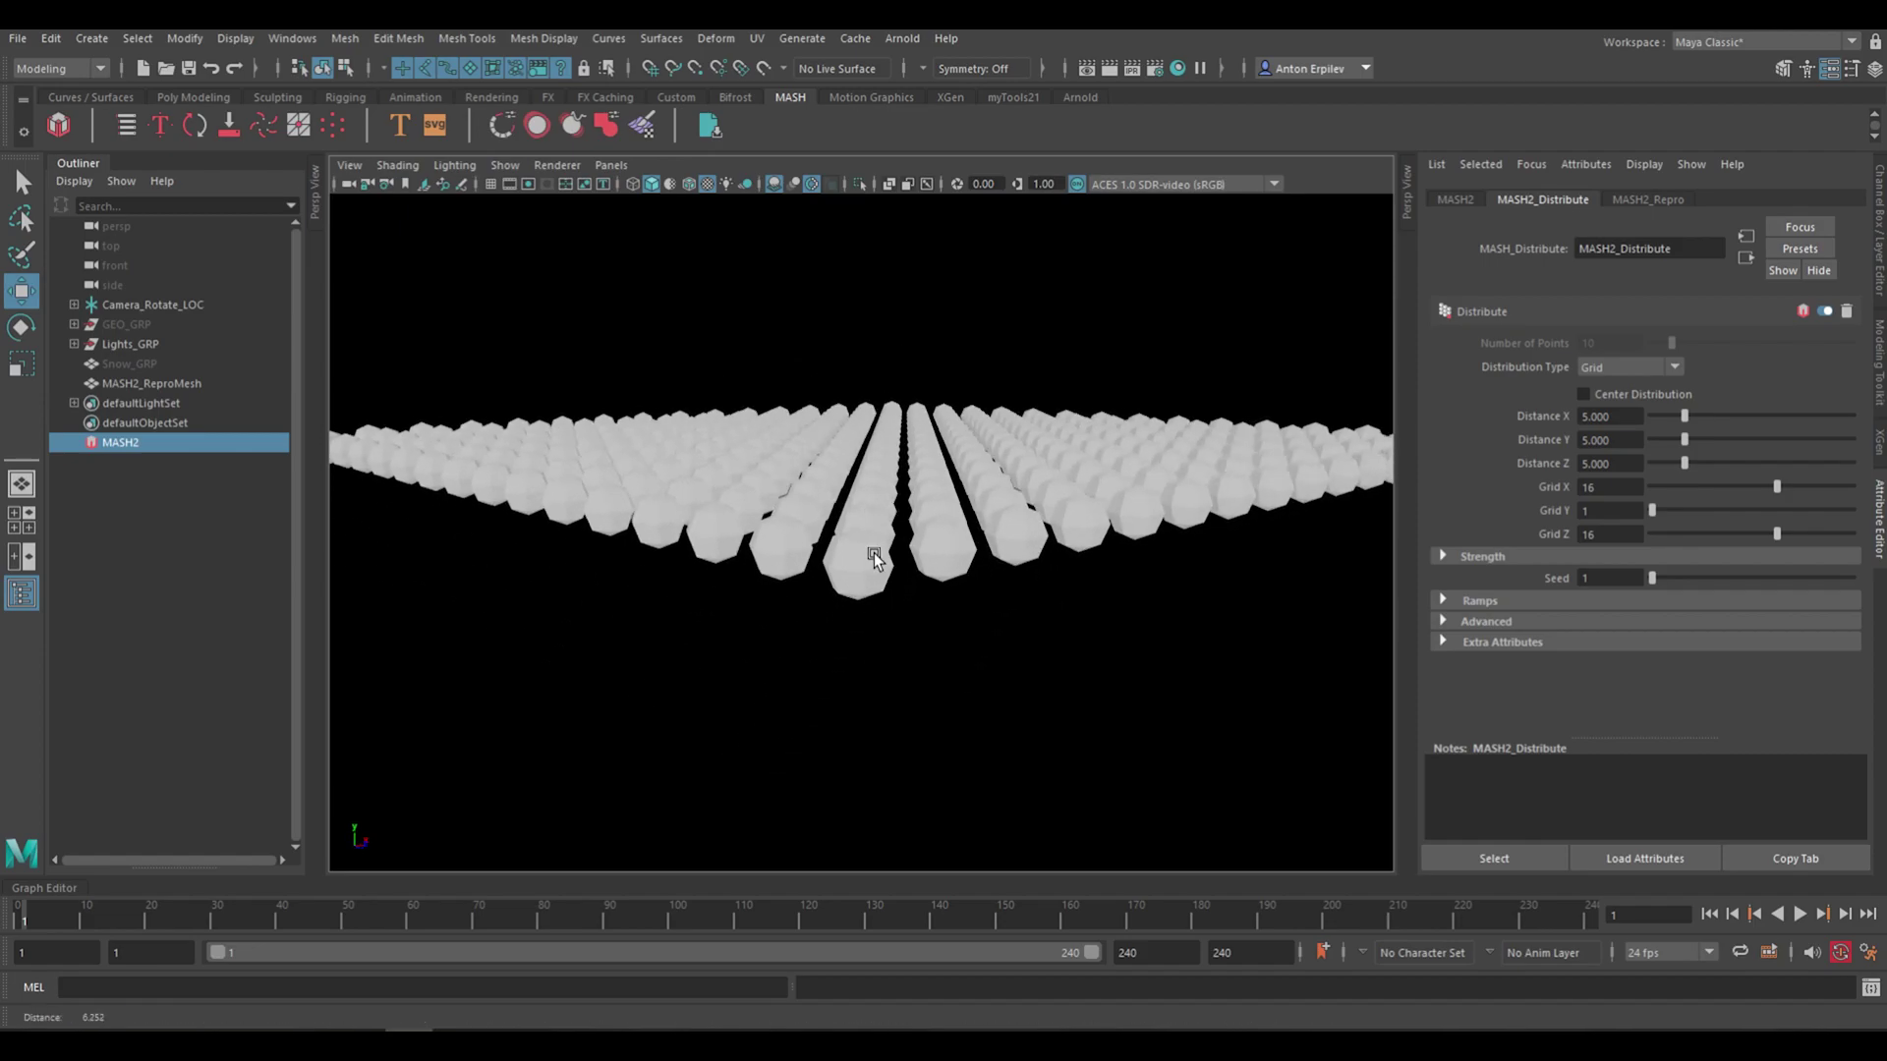
pyautogui.keyDown('alt'); pyautogui.moveTo(874, 553); pyautogui.dragTo(955, 615, button='right'); pyautogui.keyUp('alt')
pyautogui.click(874, 610)
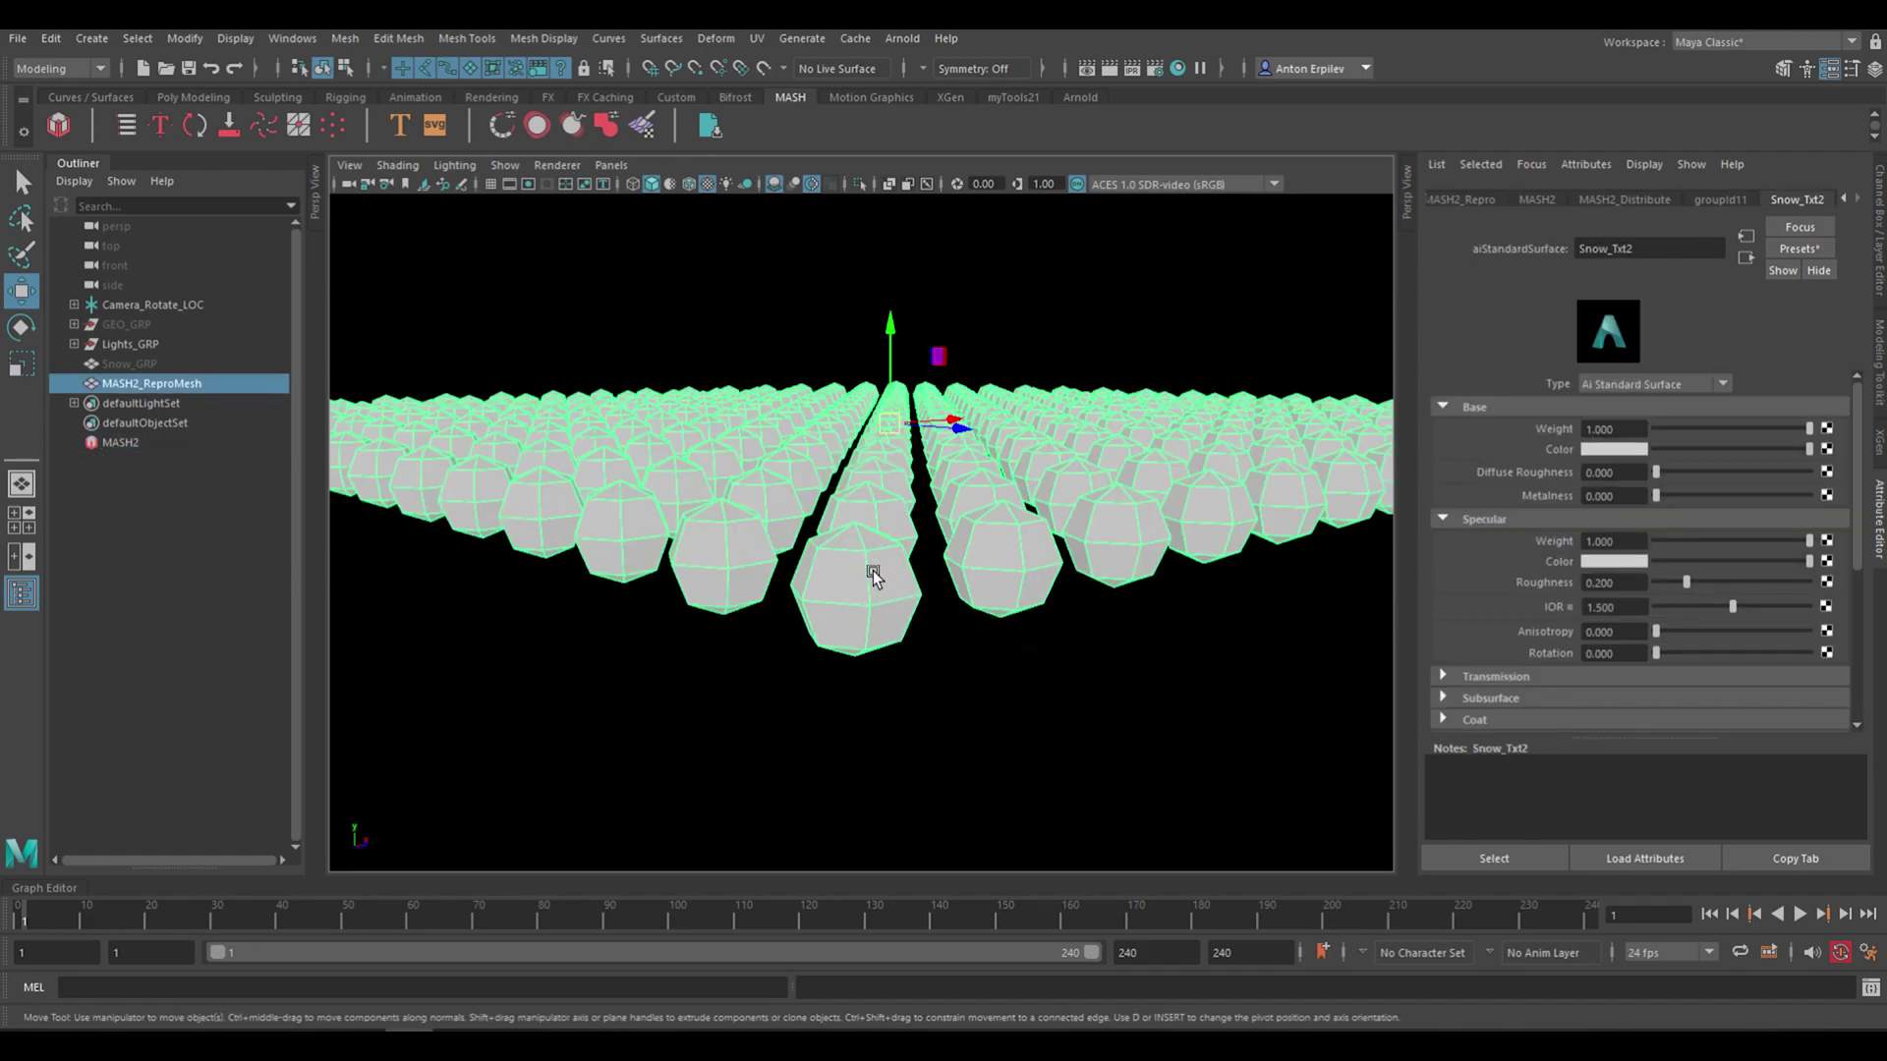
pyautogui.press('3')
pyautogui.click(911, 676)
pyautogui.keyDown('alt'); pyautogui.moveTo(978, 590); pyautogui.dragTo(967, 596); pyautogui.keyUp('alt')
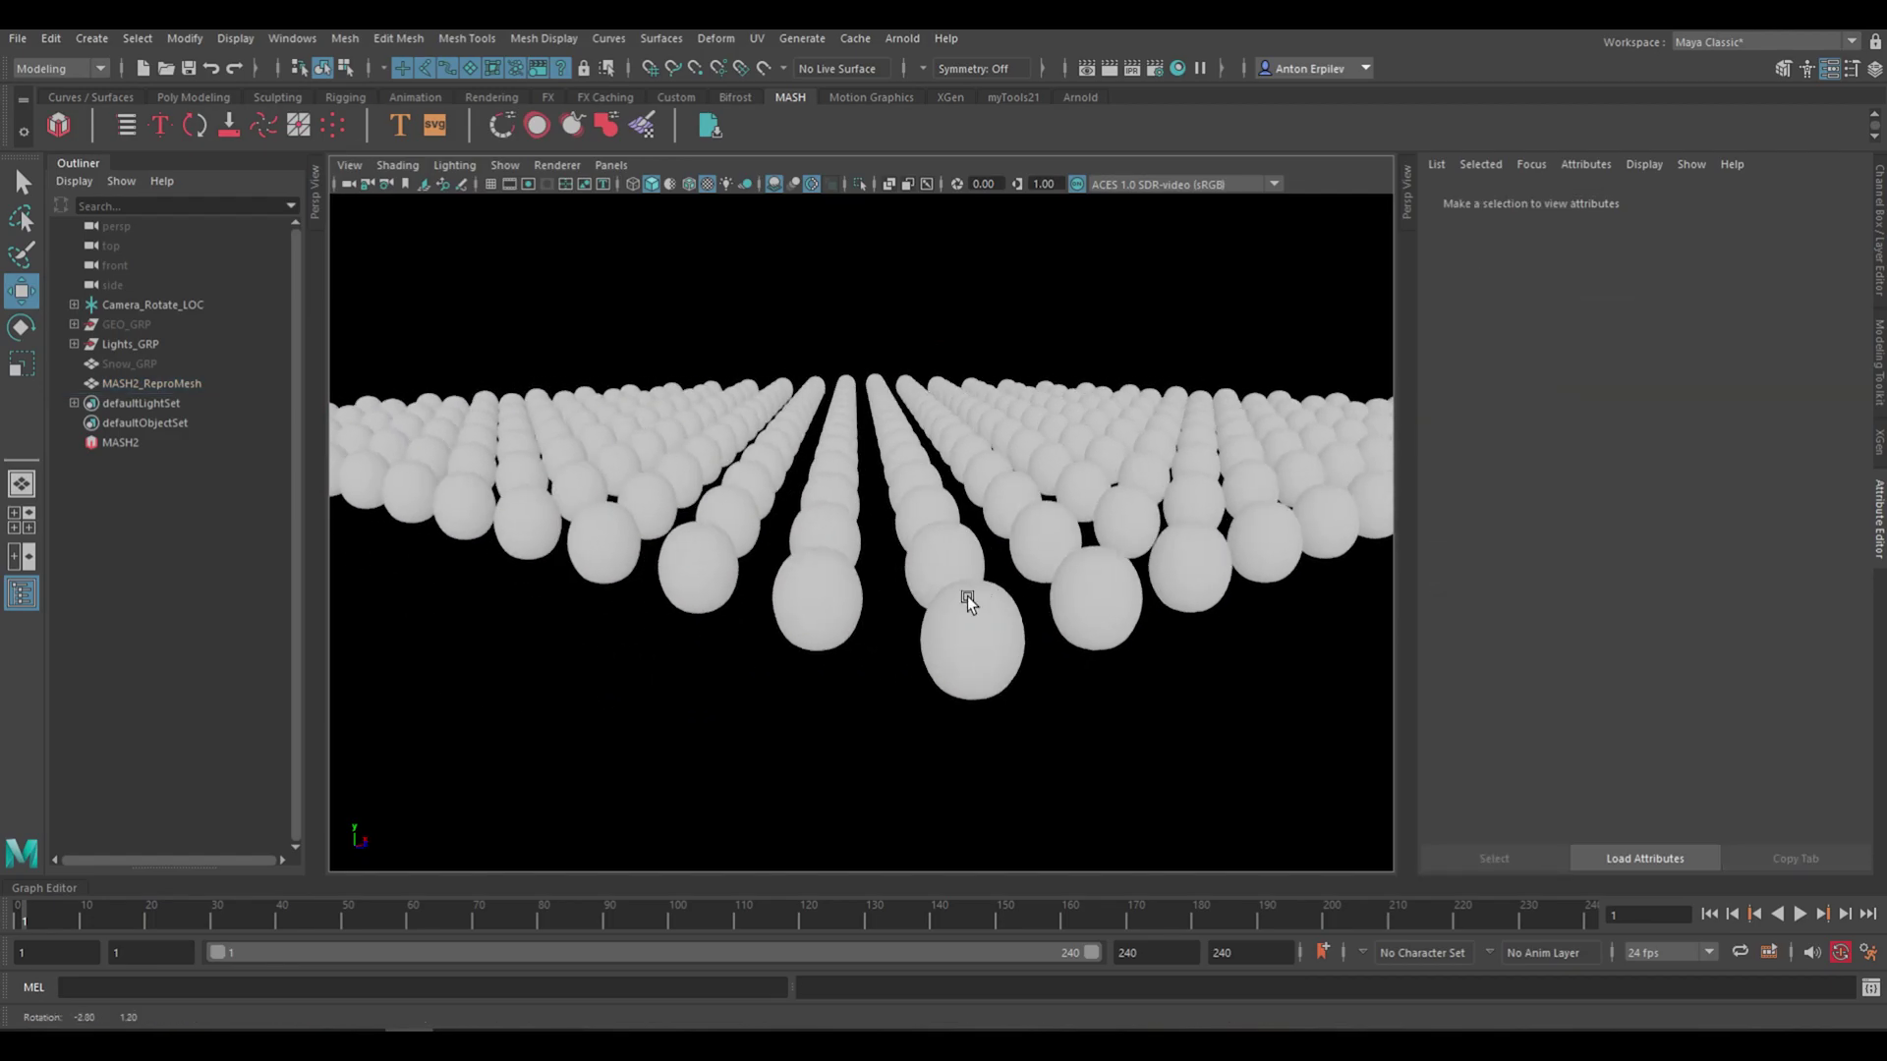
# Try flattening the hidden Snow_GRP sphere along its vertical axis, and undo the scaling
pyautogui.click(98, 365)
pyautogui.press('r')
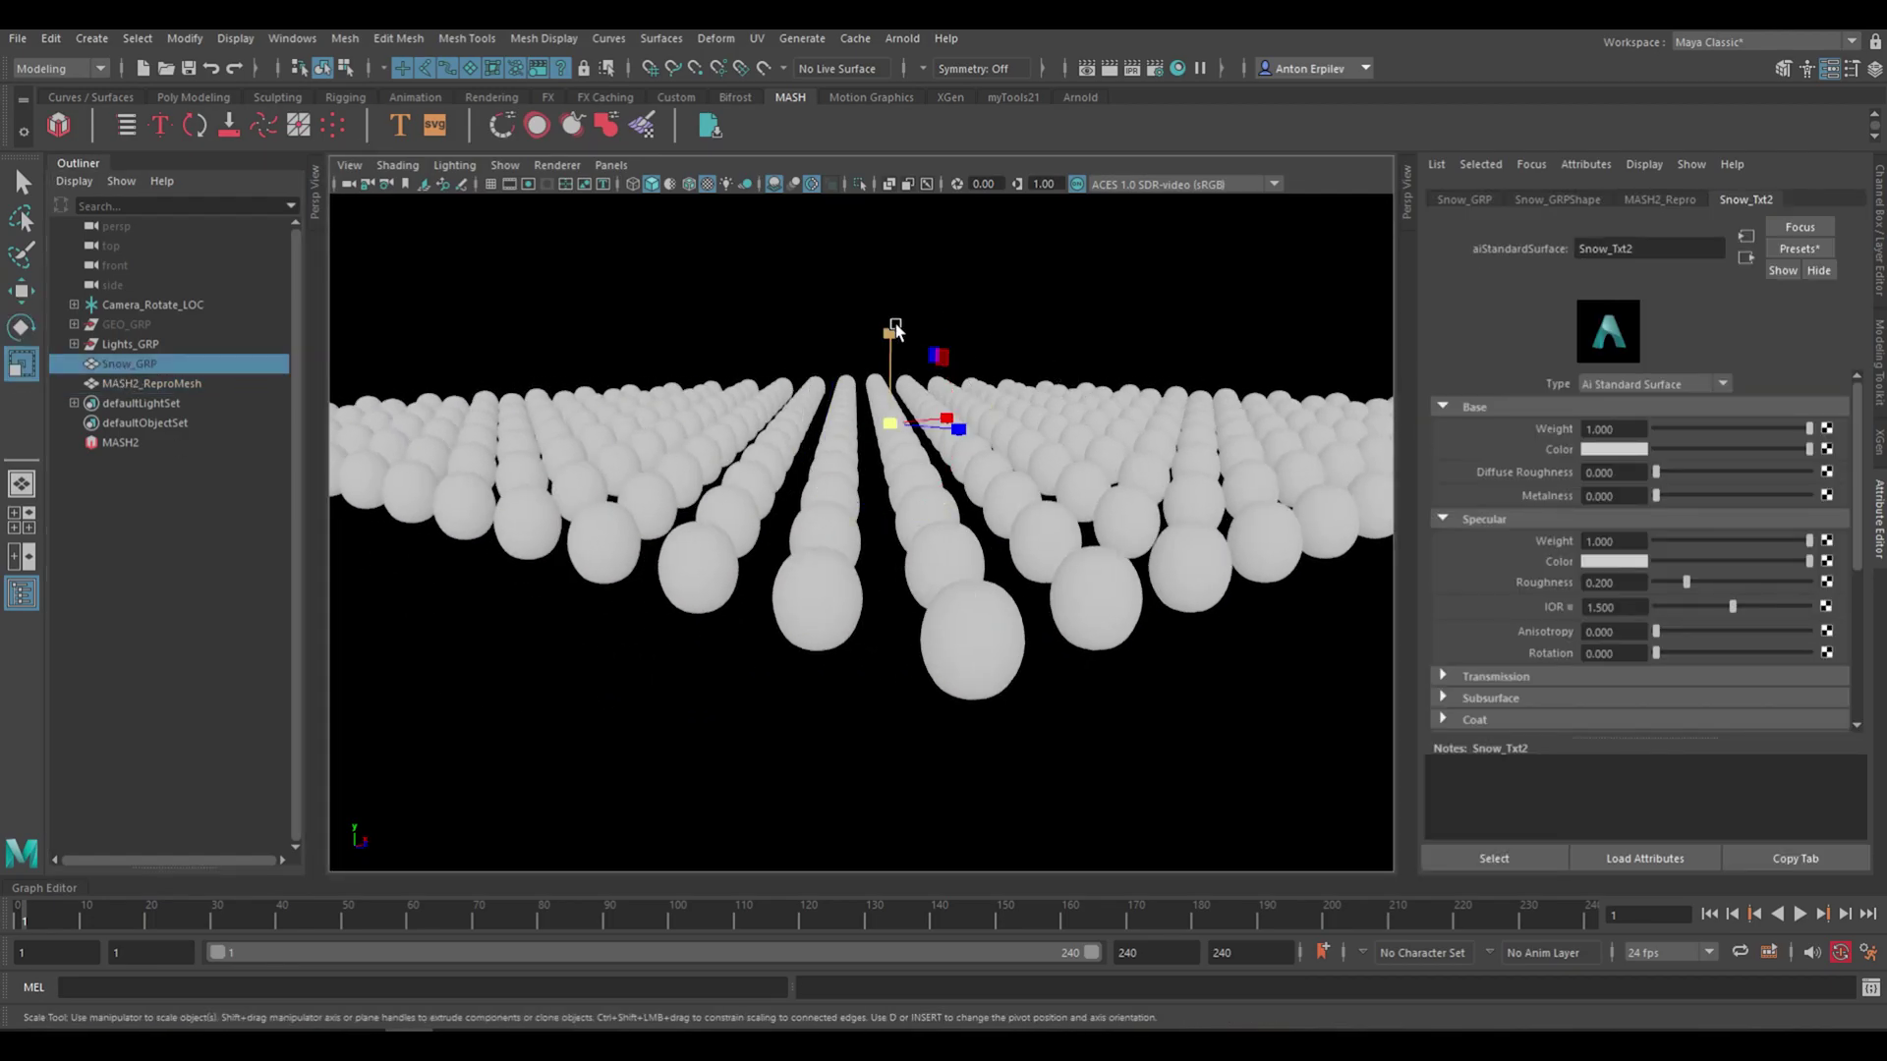
pyautogui.moveTo(889, 334); pyautogui.dragTo(896, 385)
pyautogui.hotkey('ctrl', 'z')
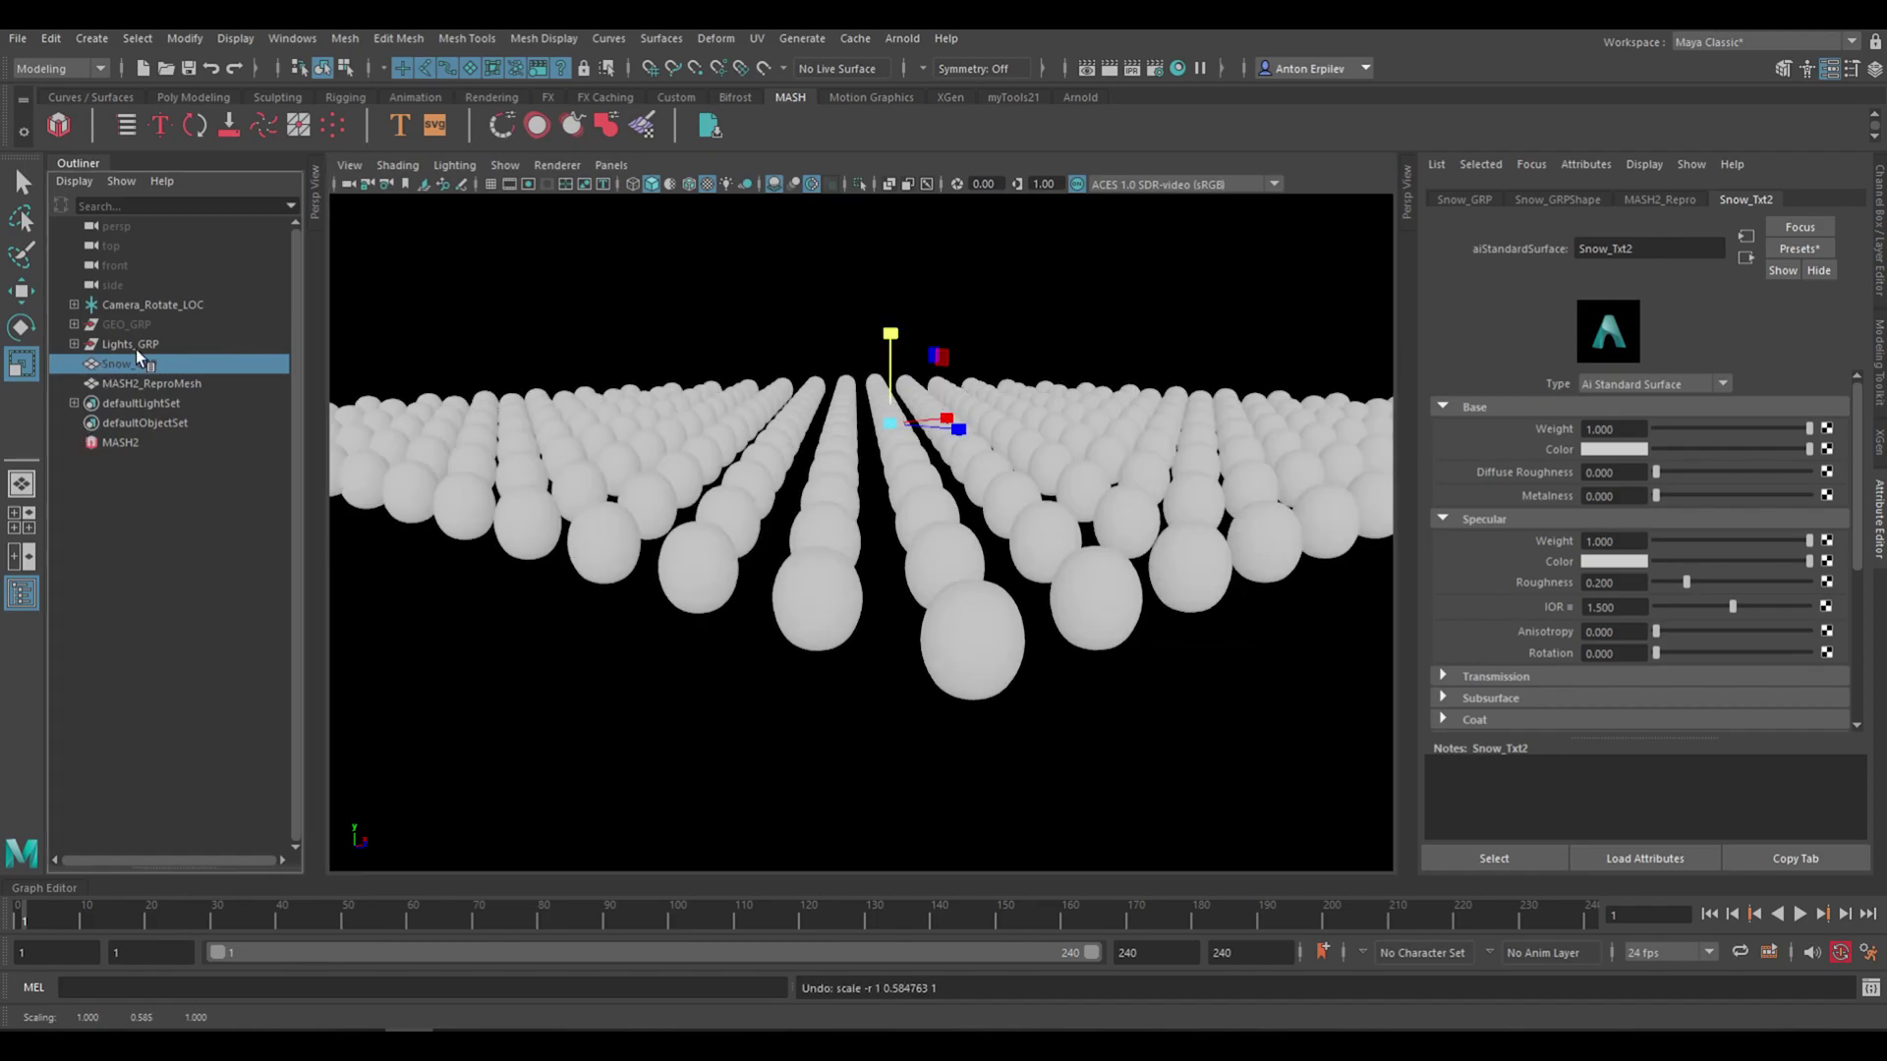
# Raise the Snow_GRP sphere above the snowflake grid and unhide it
pyautogui.press('w')
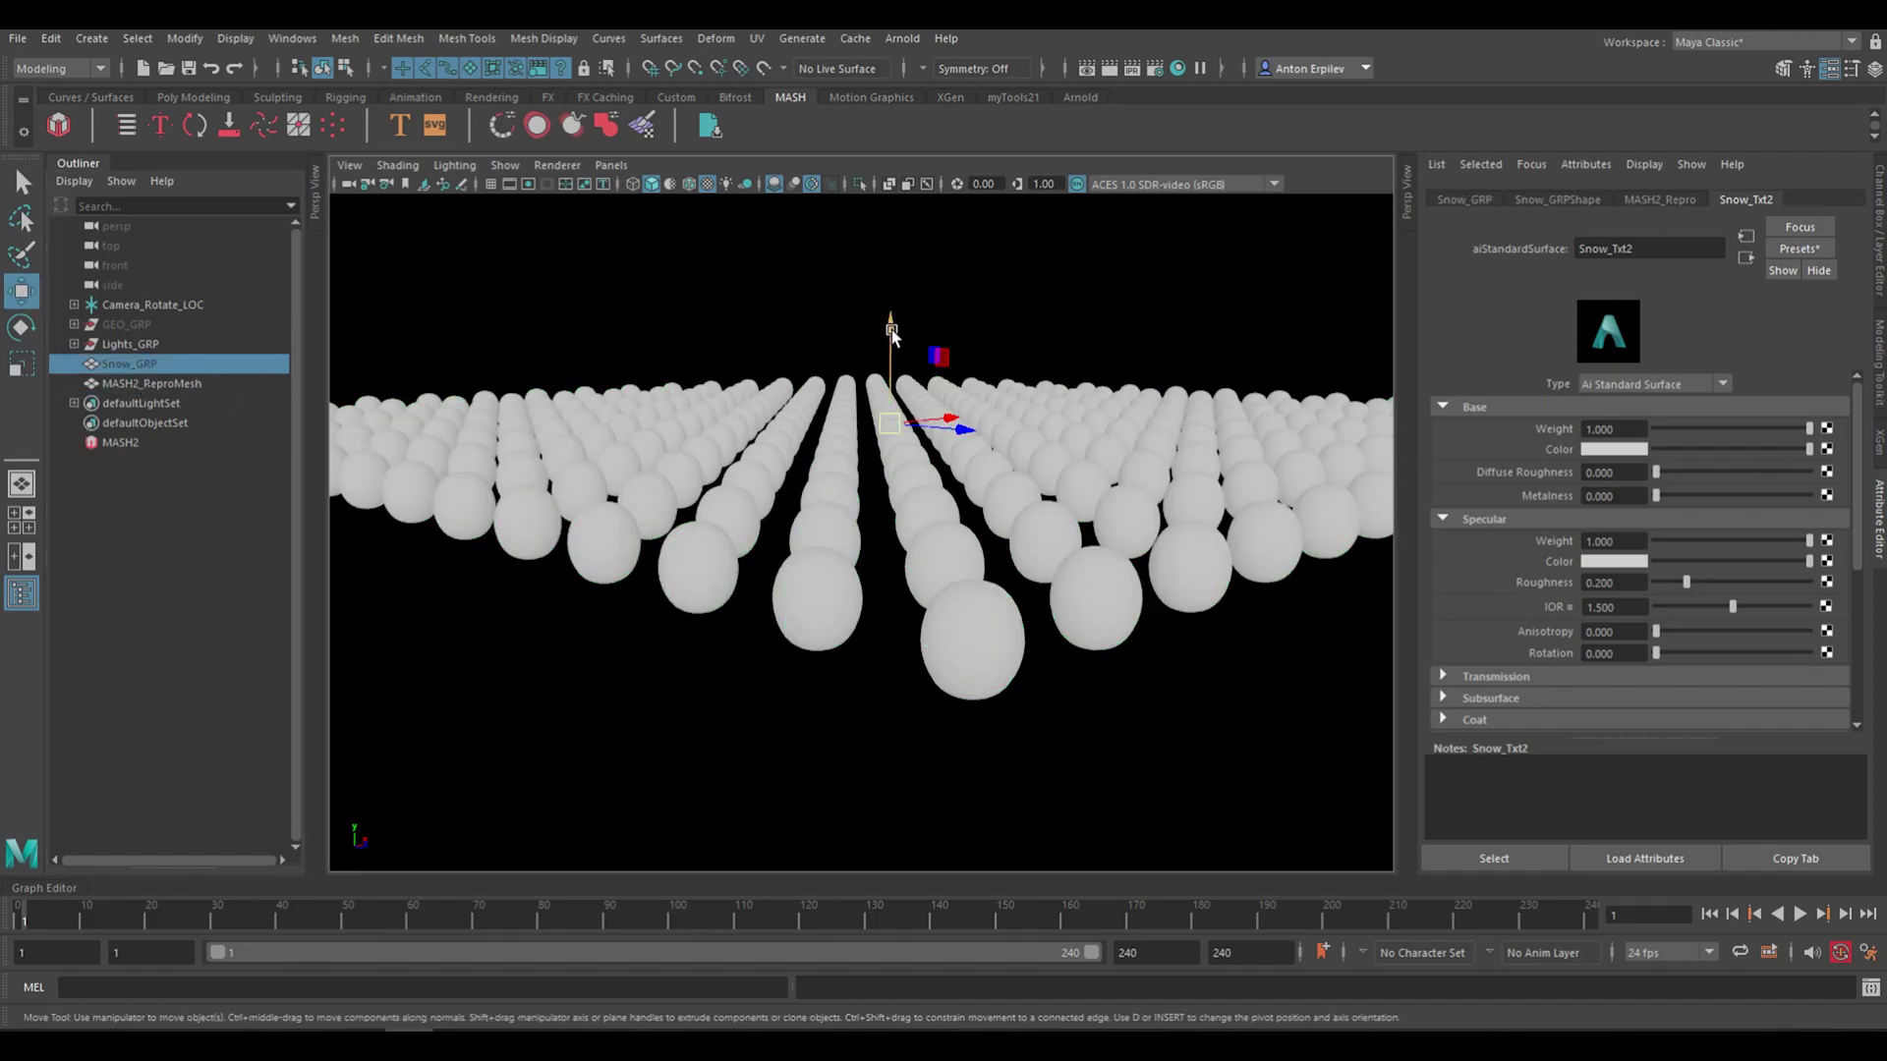
pyautogui.moveTo(888, 324); pyautogui.dragTo(912, 218)
pyautogui.press('h')
pyautogui.keyDown('alt'); pyautogui.moveTo(902, 300); pyautogui.dragTo(926, 367, button='middle'); pyautogui.keyUp('alt')
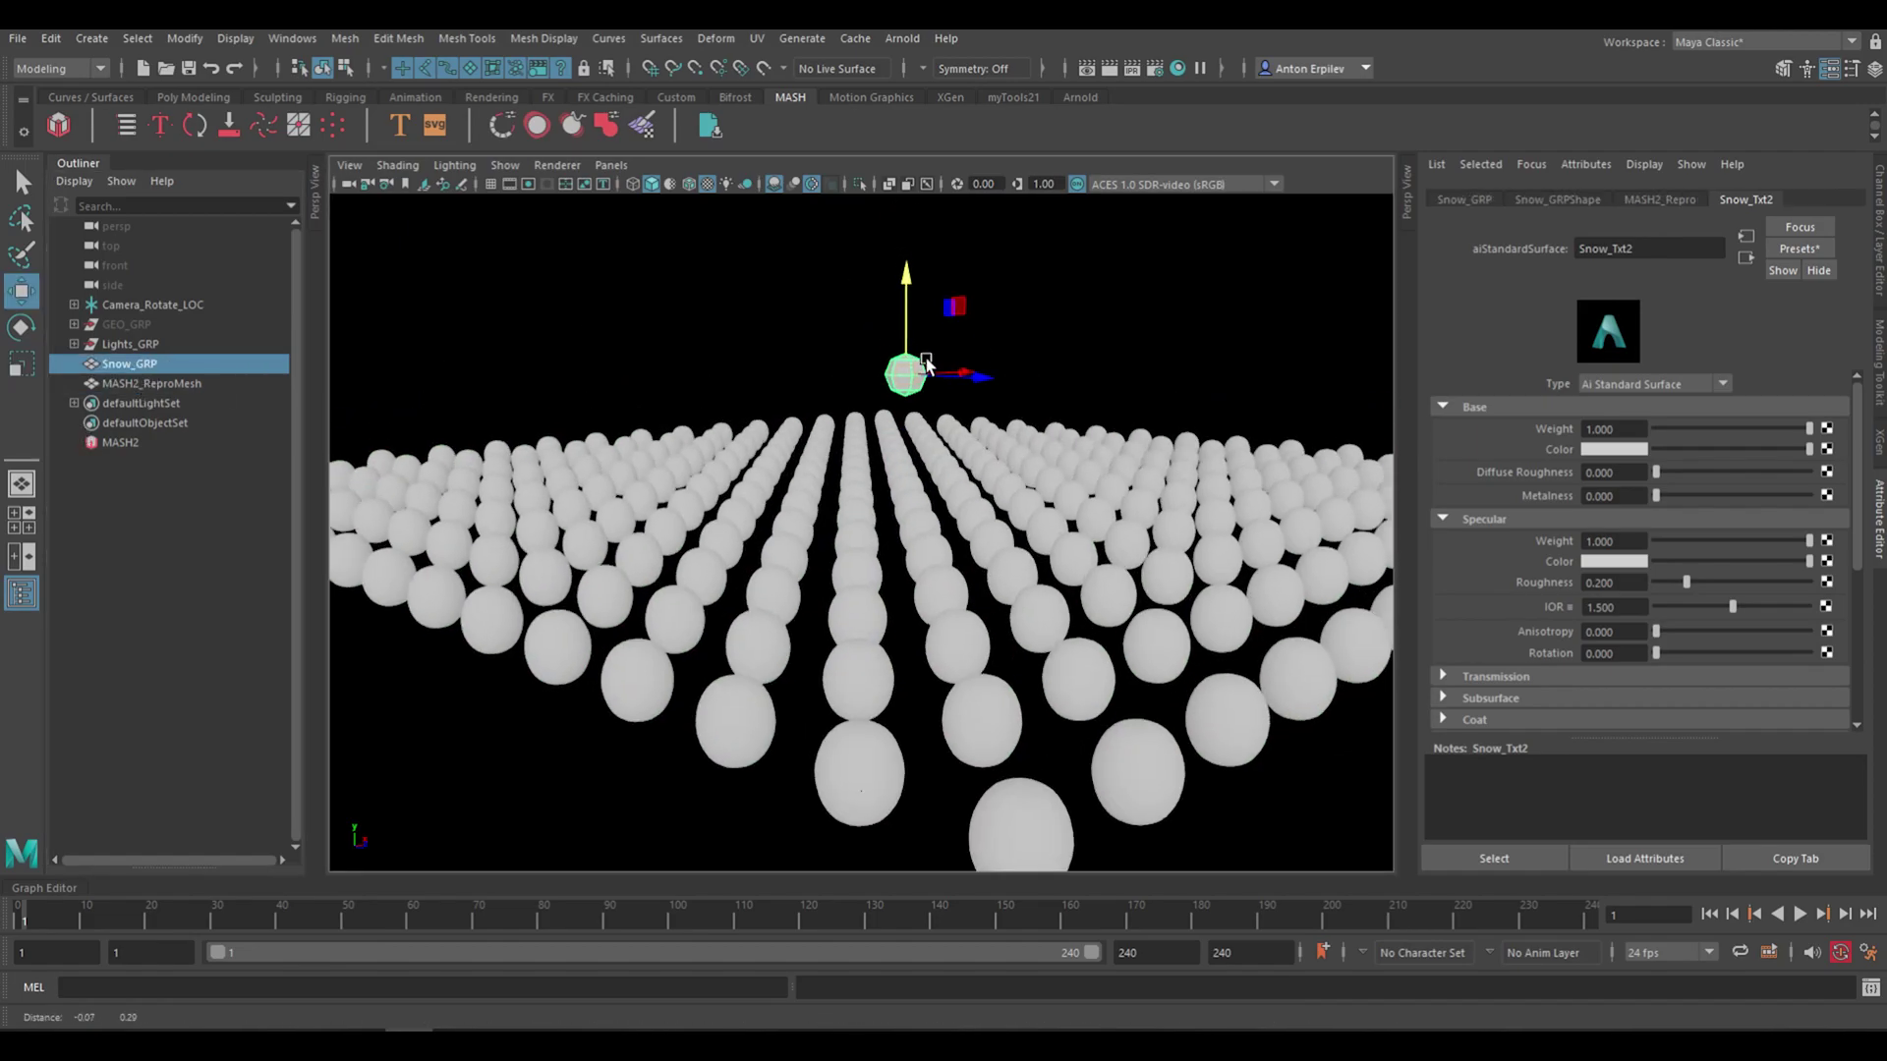
pyautogui.keyDown('alt'); pyautogui.moveTo(926, 367); pyautogui.dragTo(938, 359); pyautogui.keyUp('alt')
# Try squashing the visible source snowflake vertically to see how the copies react, and undo it
pyautogui.press('r')
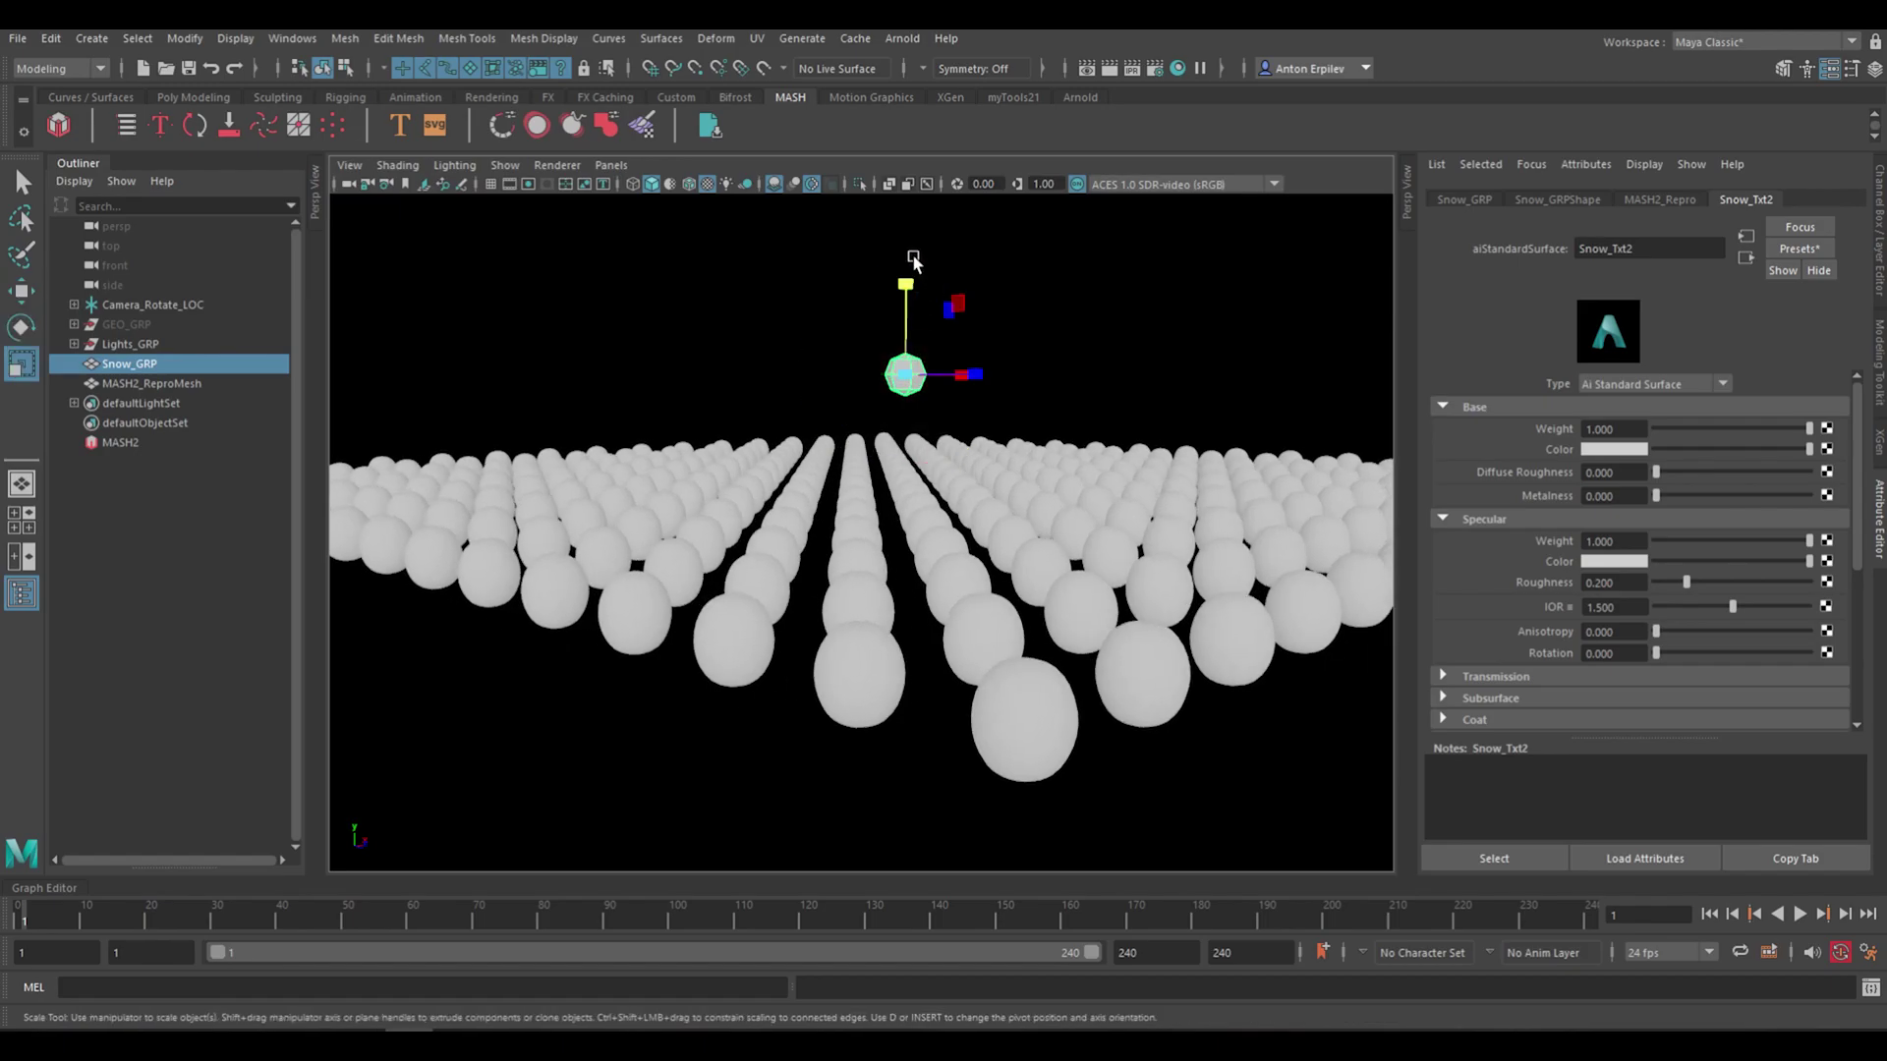
pyautogui.moveTo(908, 287); pyautogui.dragTo(928, 352)
pyautogui.hotkey('ctrl', 'z')
pyautogui.hotkey('ctrl', 'z')
pyautogui.hotkey('ctrl', 'z')
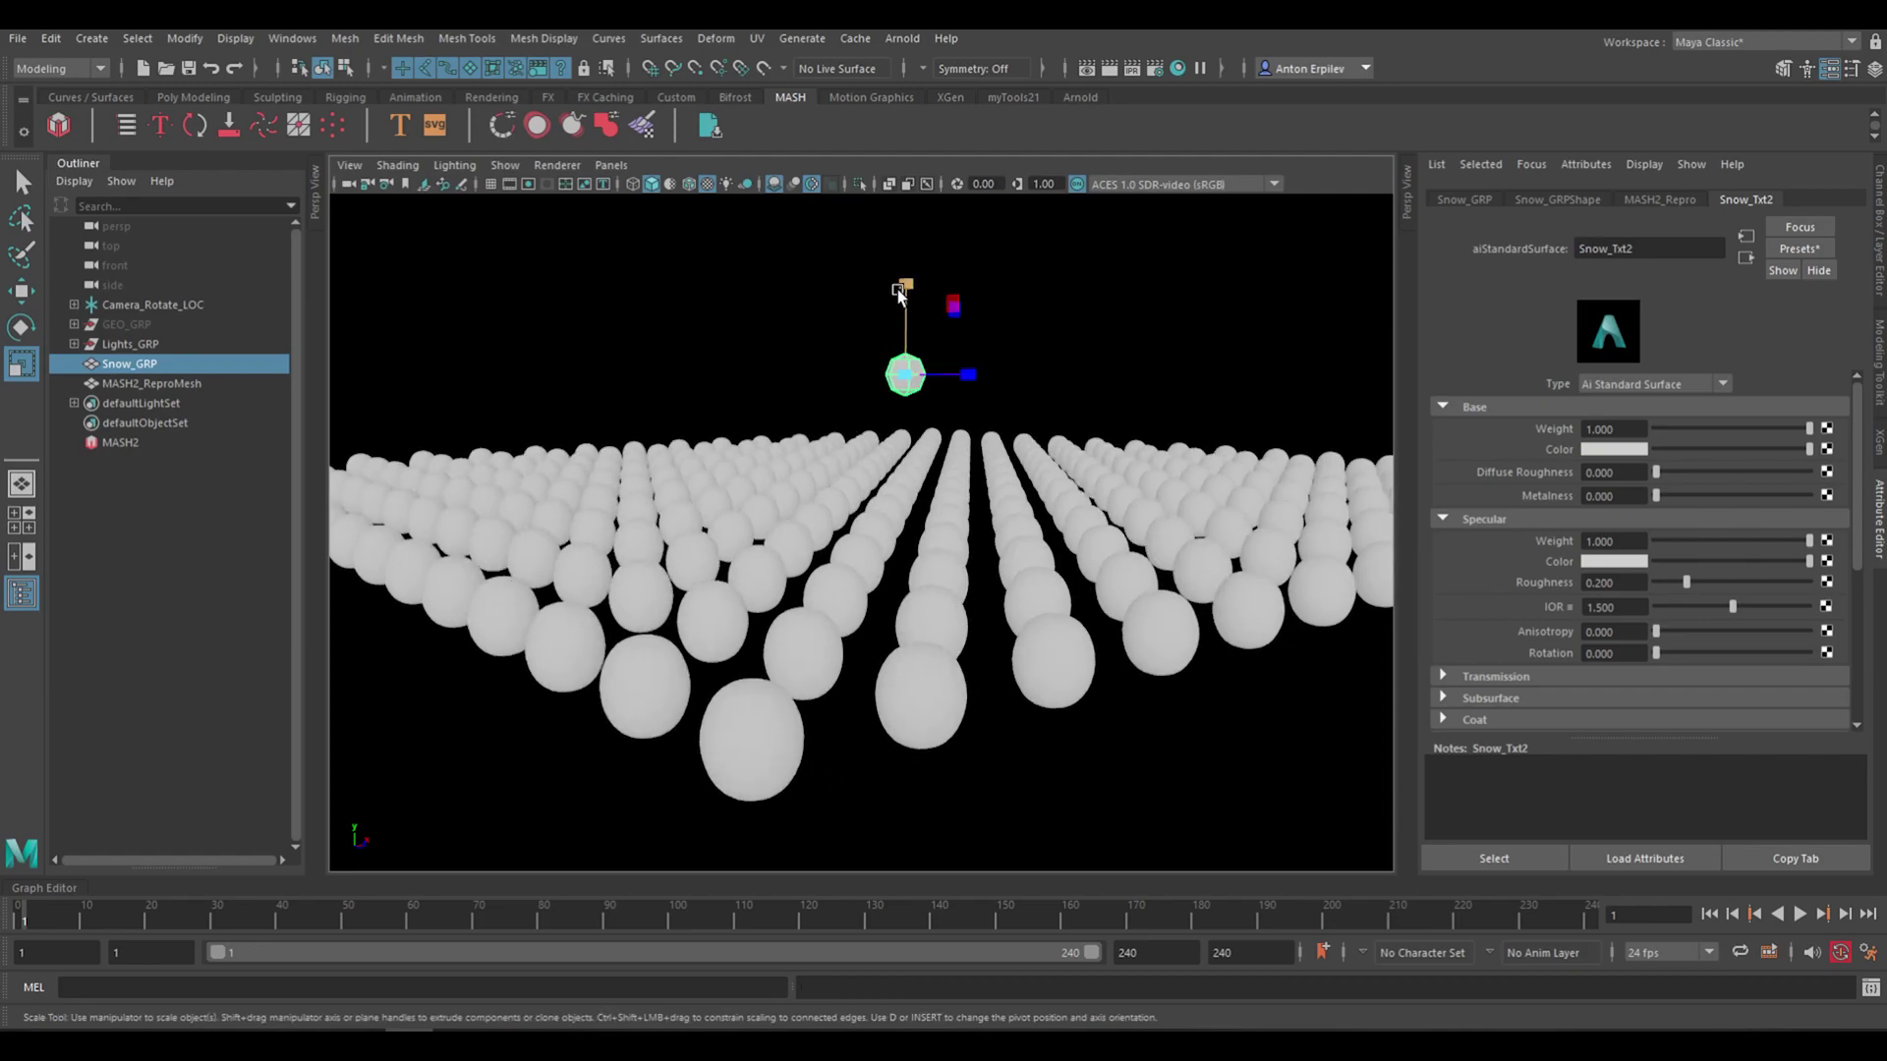
# Reduce the Snow_GRP sphere's vertical scale slightly to make the snowflakes rounder, and hide it again
pyautogui.moveTo(902, 286); pyautogui.dragTo(902, 299)
pyautogui.keyDown('alt'); pyautogui.moveTo(928, 396); pyautogui.dragTo(891, 393); pyautogui.keyUp('alt')
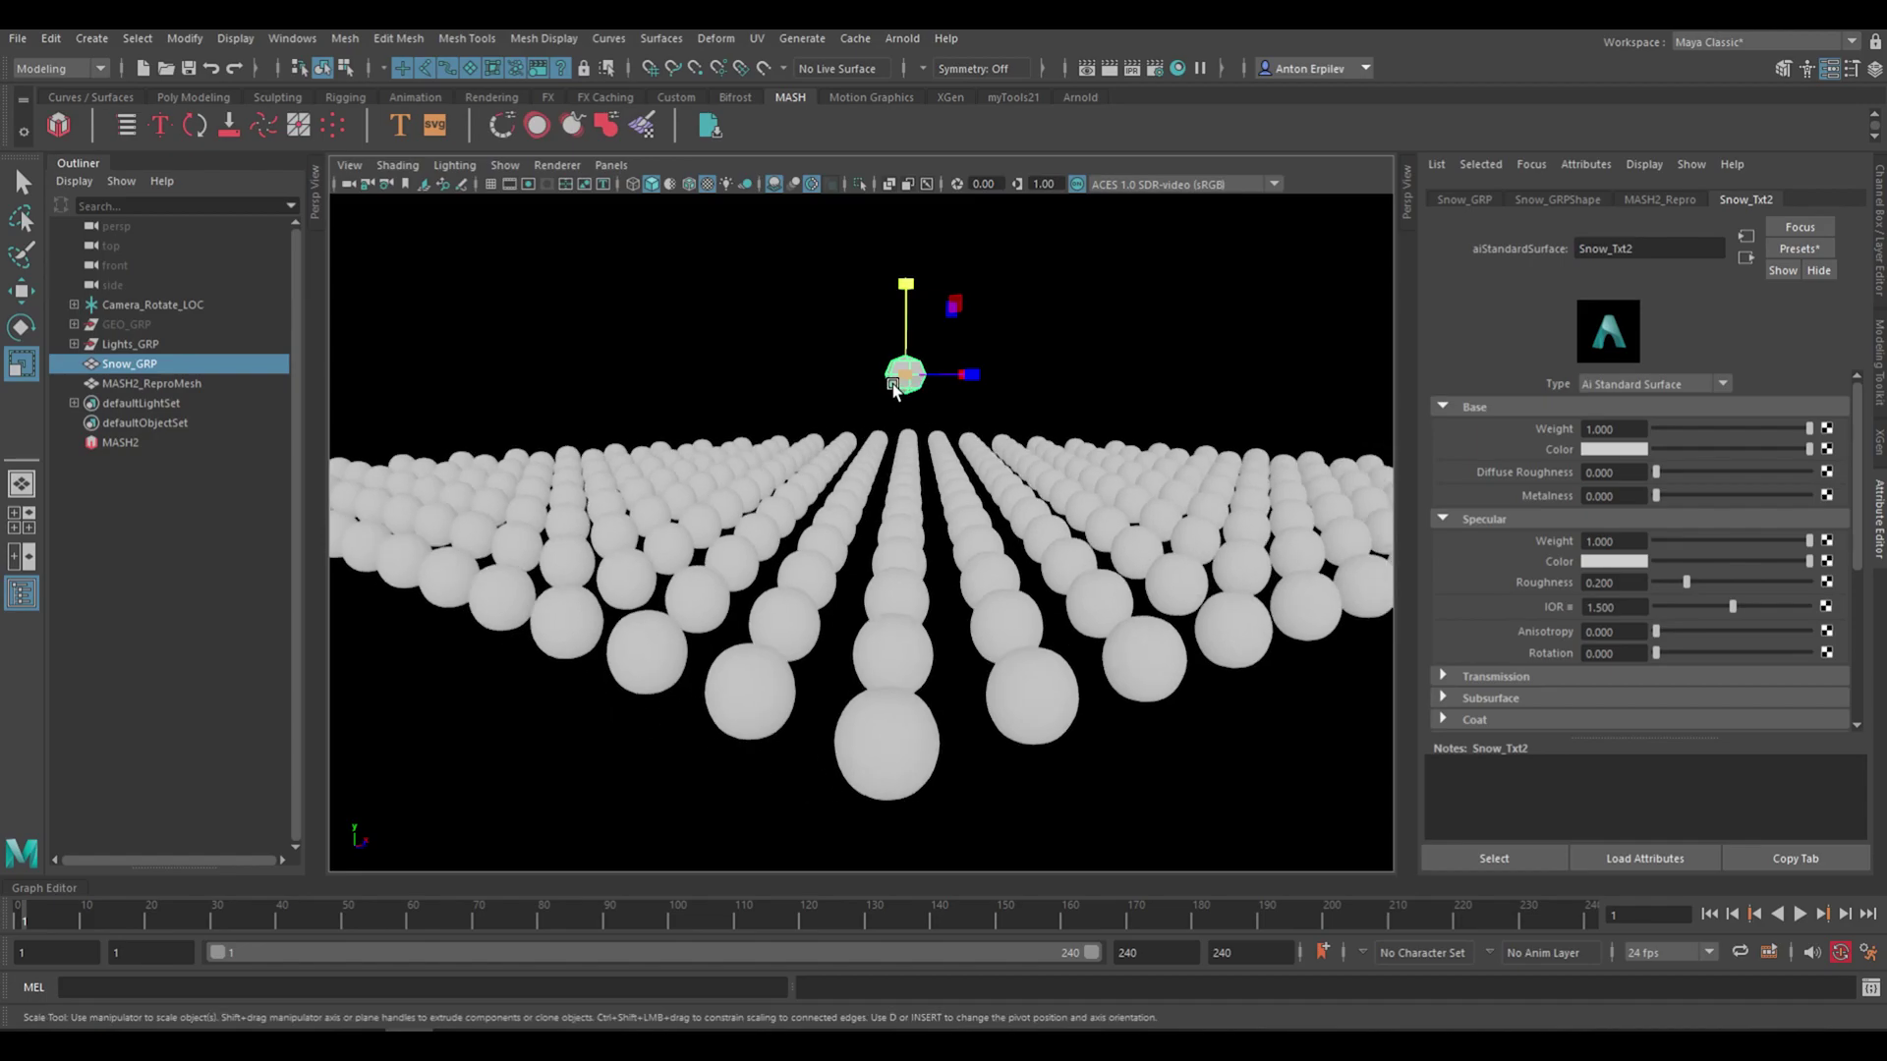
pyautogui.press('h')
pyautogui.scroll(-5, 916, 676)
pyautogui.keyDown('alt'); pyautogui.moveTo(959, 483); pyautogui.dragTo(920, 510); pyautogui.keyUp('alt')
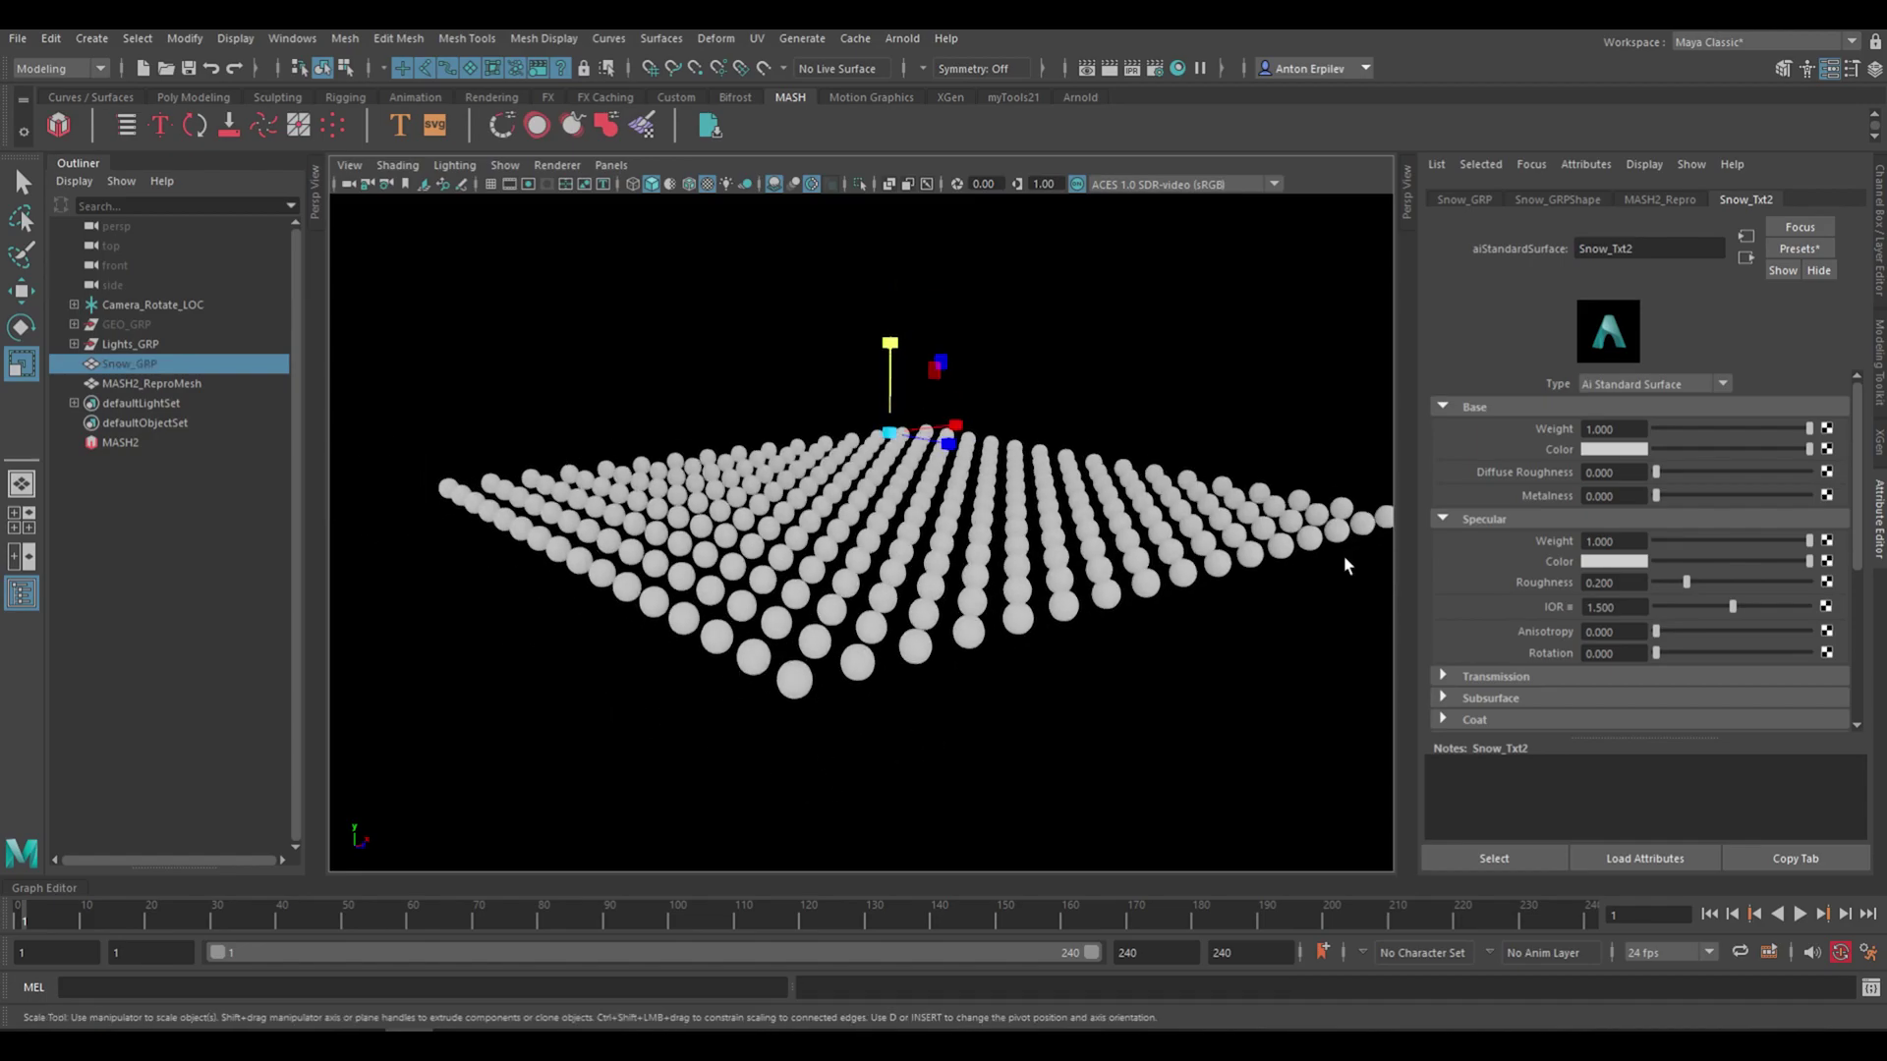
# Return the MASH2_ReproMesh spheres to their unsmoothed low-poly display and deselect them
pyautogui.keyDown('alt'); pyautogui.moveTo(1207, 576); pyautogui.dragTo(1189, 577, button='middle'); pyautogui.keyUp('alt')
pyautogui.click(945, 588)
pyautogui.press('1')
pyautogui.keyDown('alt'); pyautogui.moveTo(934, 636); pyautogui.dragTo(969, 632); pyautogui.keyUp('alt')
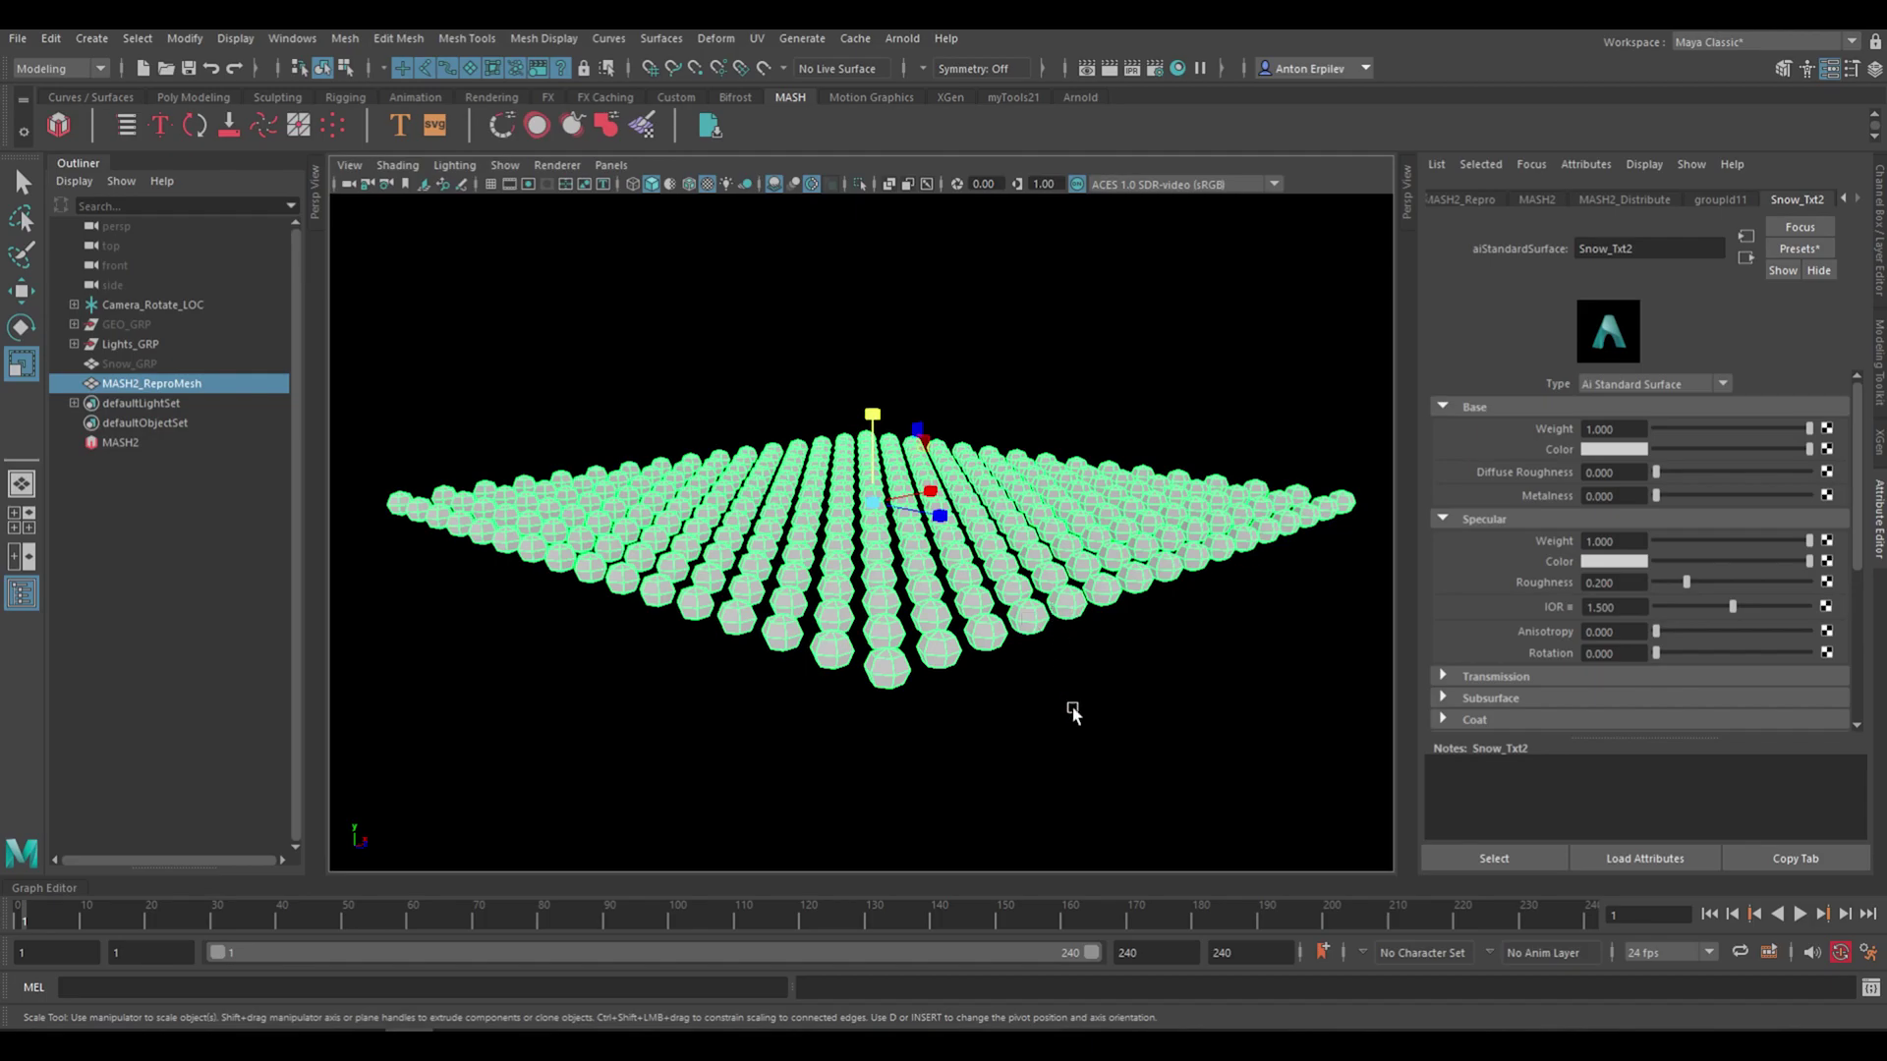
pyautogui.click(1073, 713)
# Select the MASH2 network and set Grid Y on its Distribute node to 5 to stack several snowflake layers
pyautogui.click(126, 443)
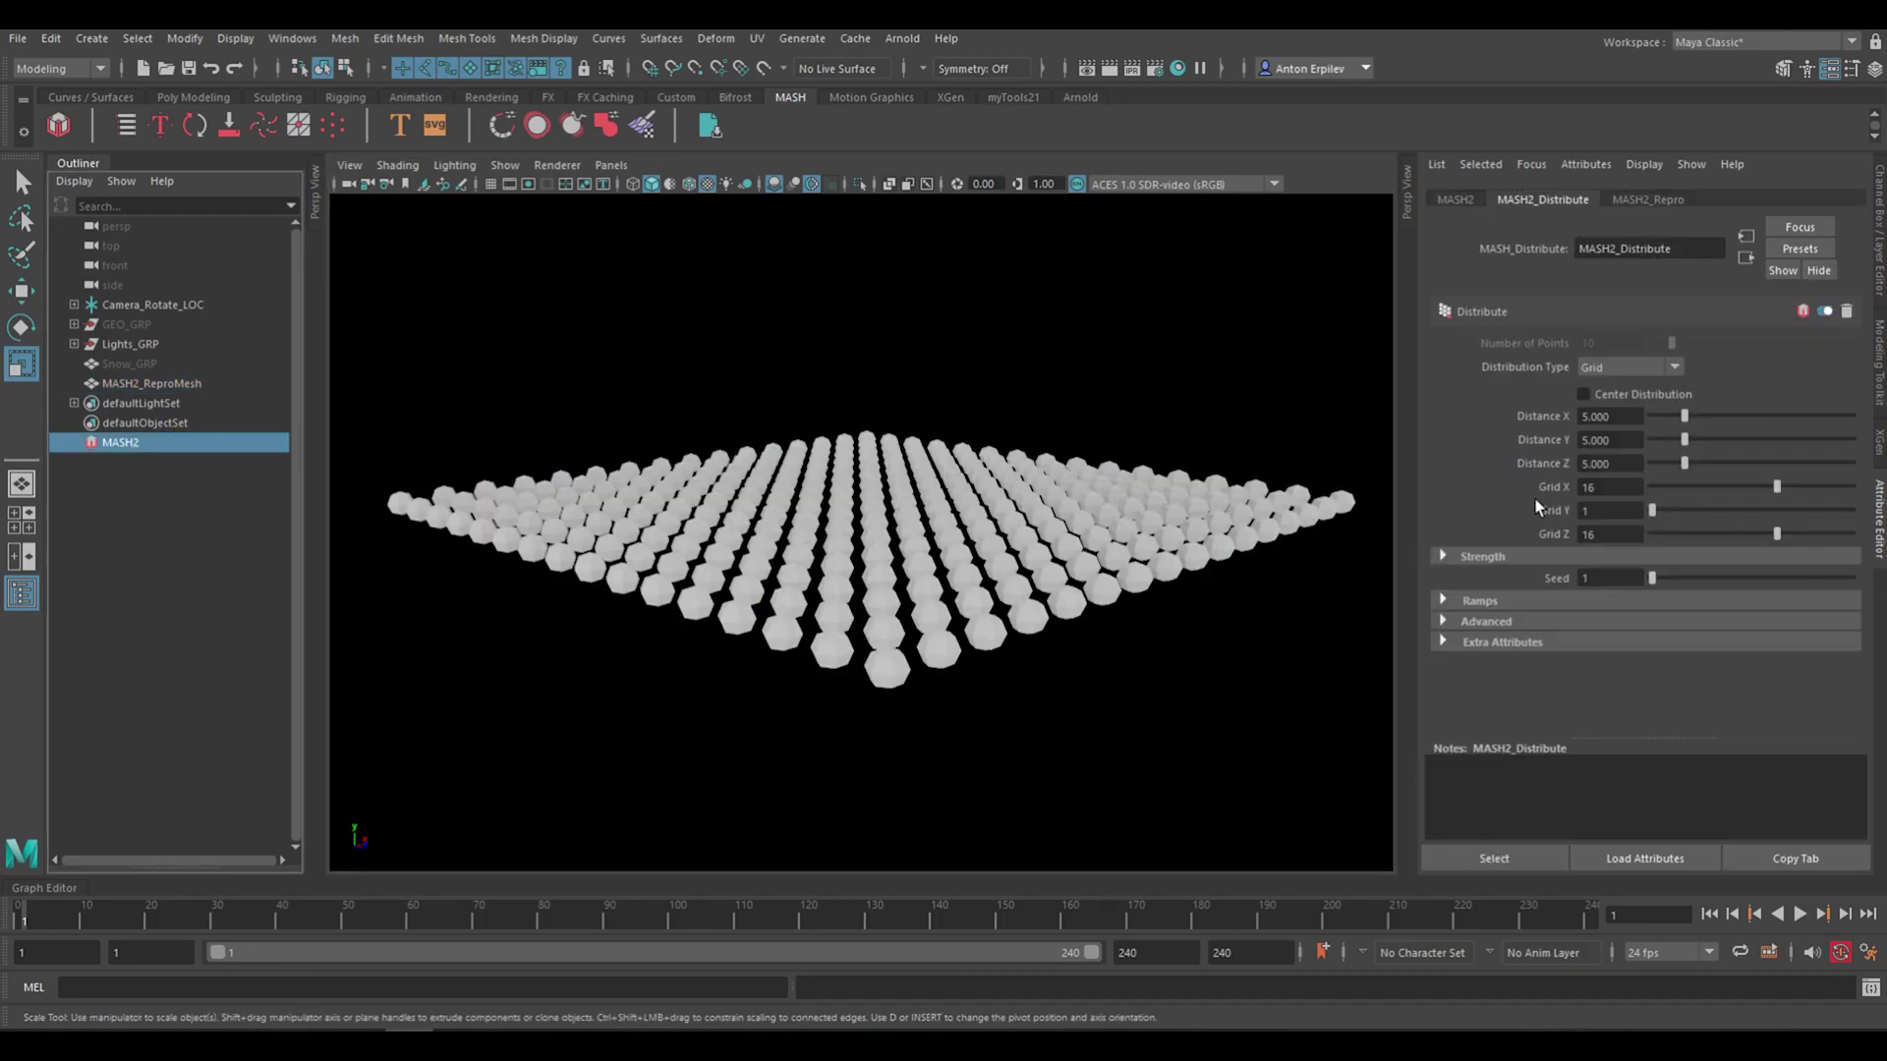
pyautogui.click(1585, 510)
pyautogui.press('Return')
pyautogui.moveTo(1106, 480)
pyautogui.keyDown('alt'); pyautogui.mouseDown()
pyautogui.moveTo(1018, 448)
pyautogui.moveTo(1074, 492)
pyautogui.mouseUp(); pyautogui.keyUp('alt')
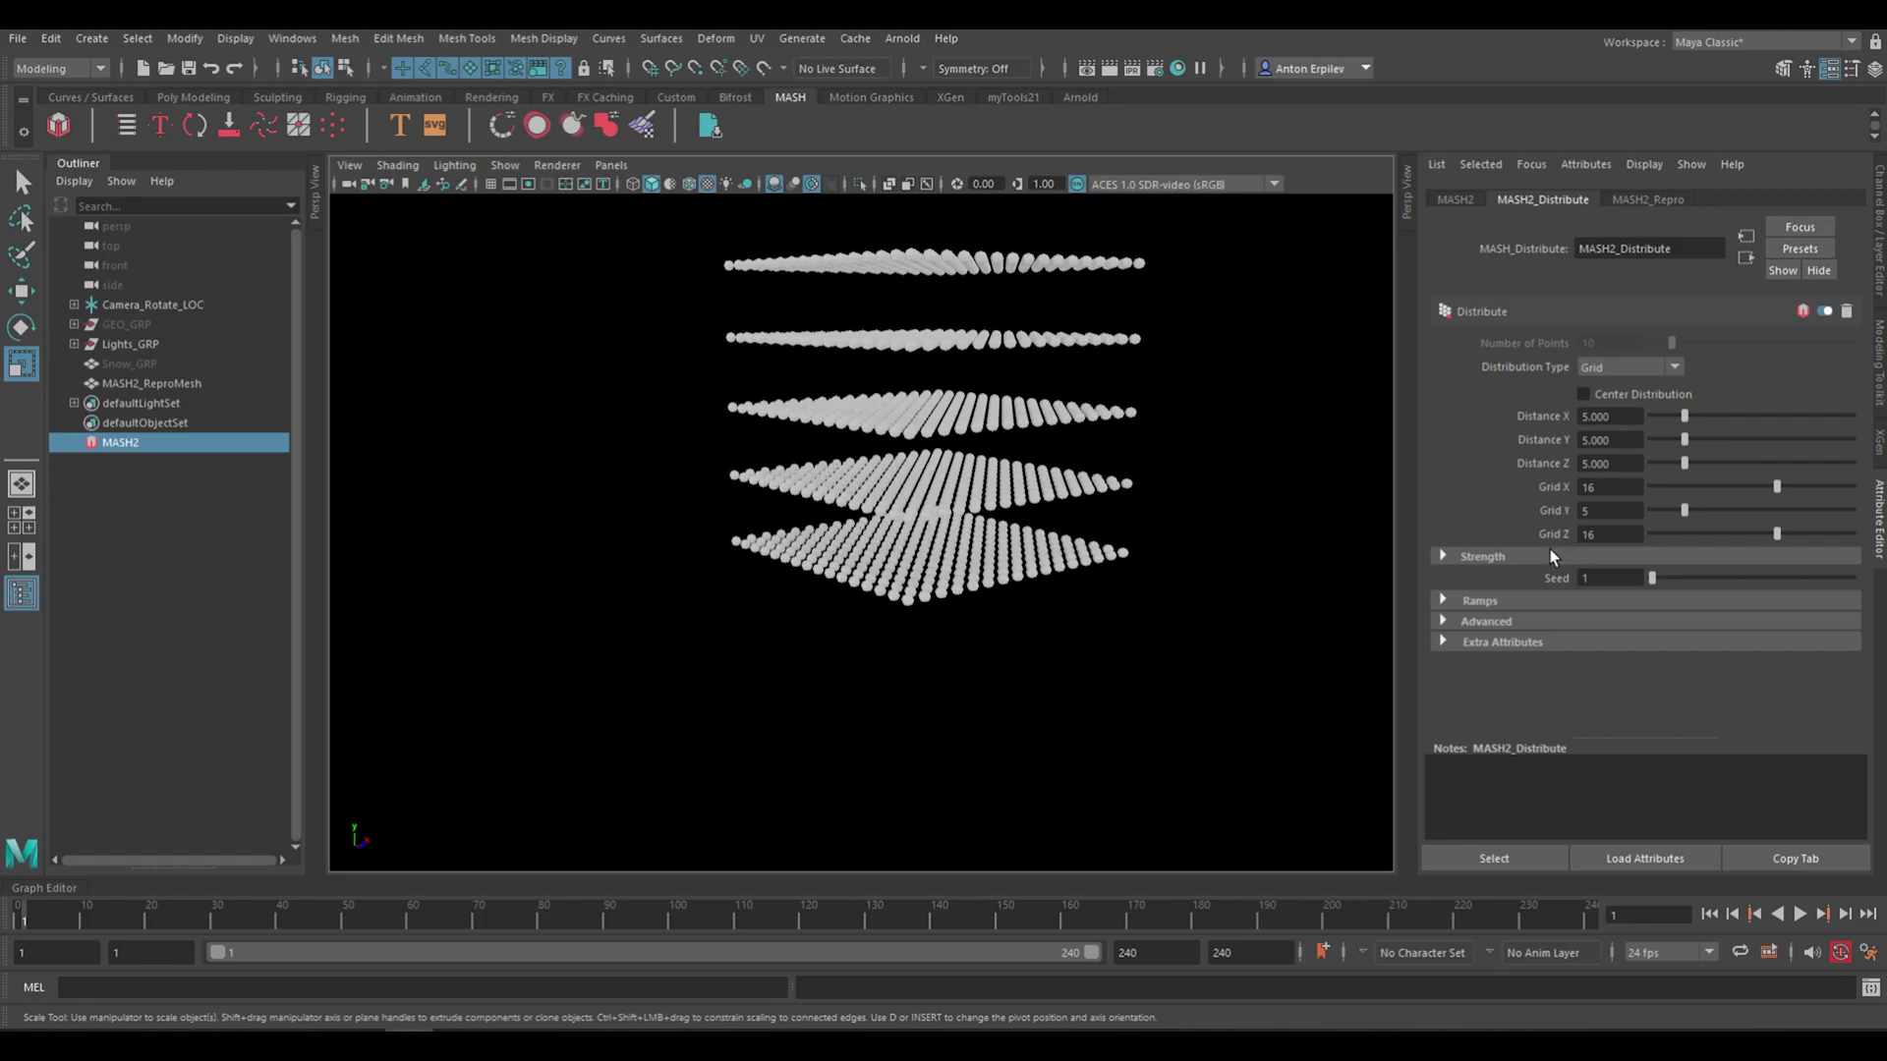
pyautogui.keyDown('alt'); pyautogui.moveTo(1005, 430); pyautogui.dragTo(951, 446); pyautogui.keyUp('alt')
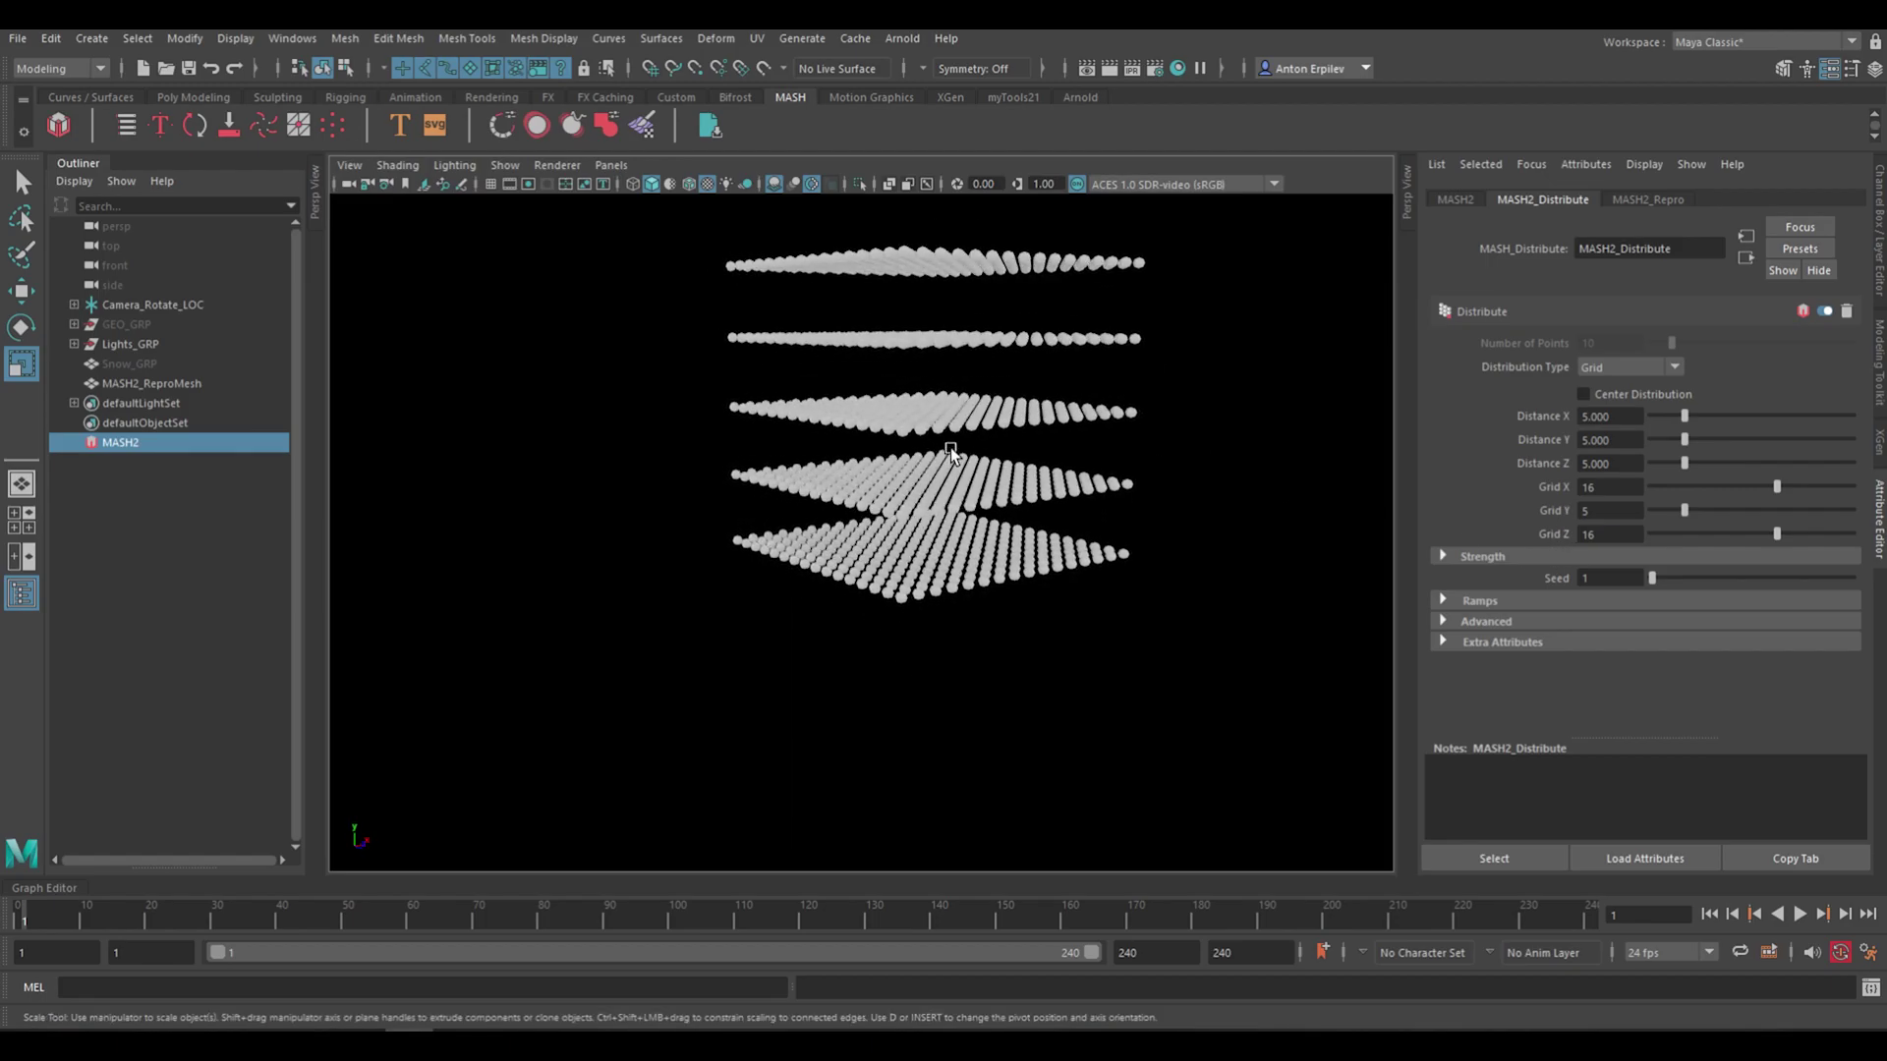
# Set both Distance X and Distance Z on the Distribute node to 16 to widen the snowflake grid
pyautogui.moveTo(1684, 414)
pyautogui.mouseDown()
pyautogui.moveTo(1720, 416)
pyautogui.moveTo(1695, 415)
pyautogui.mouseUp()
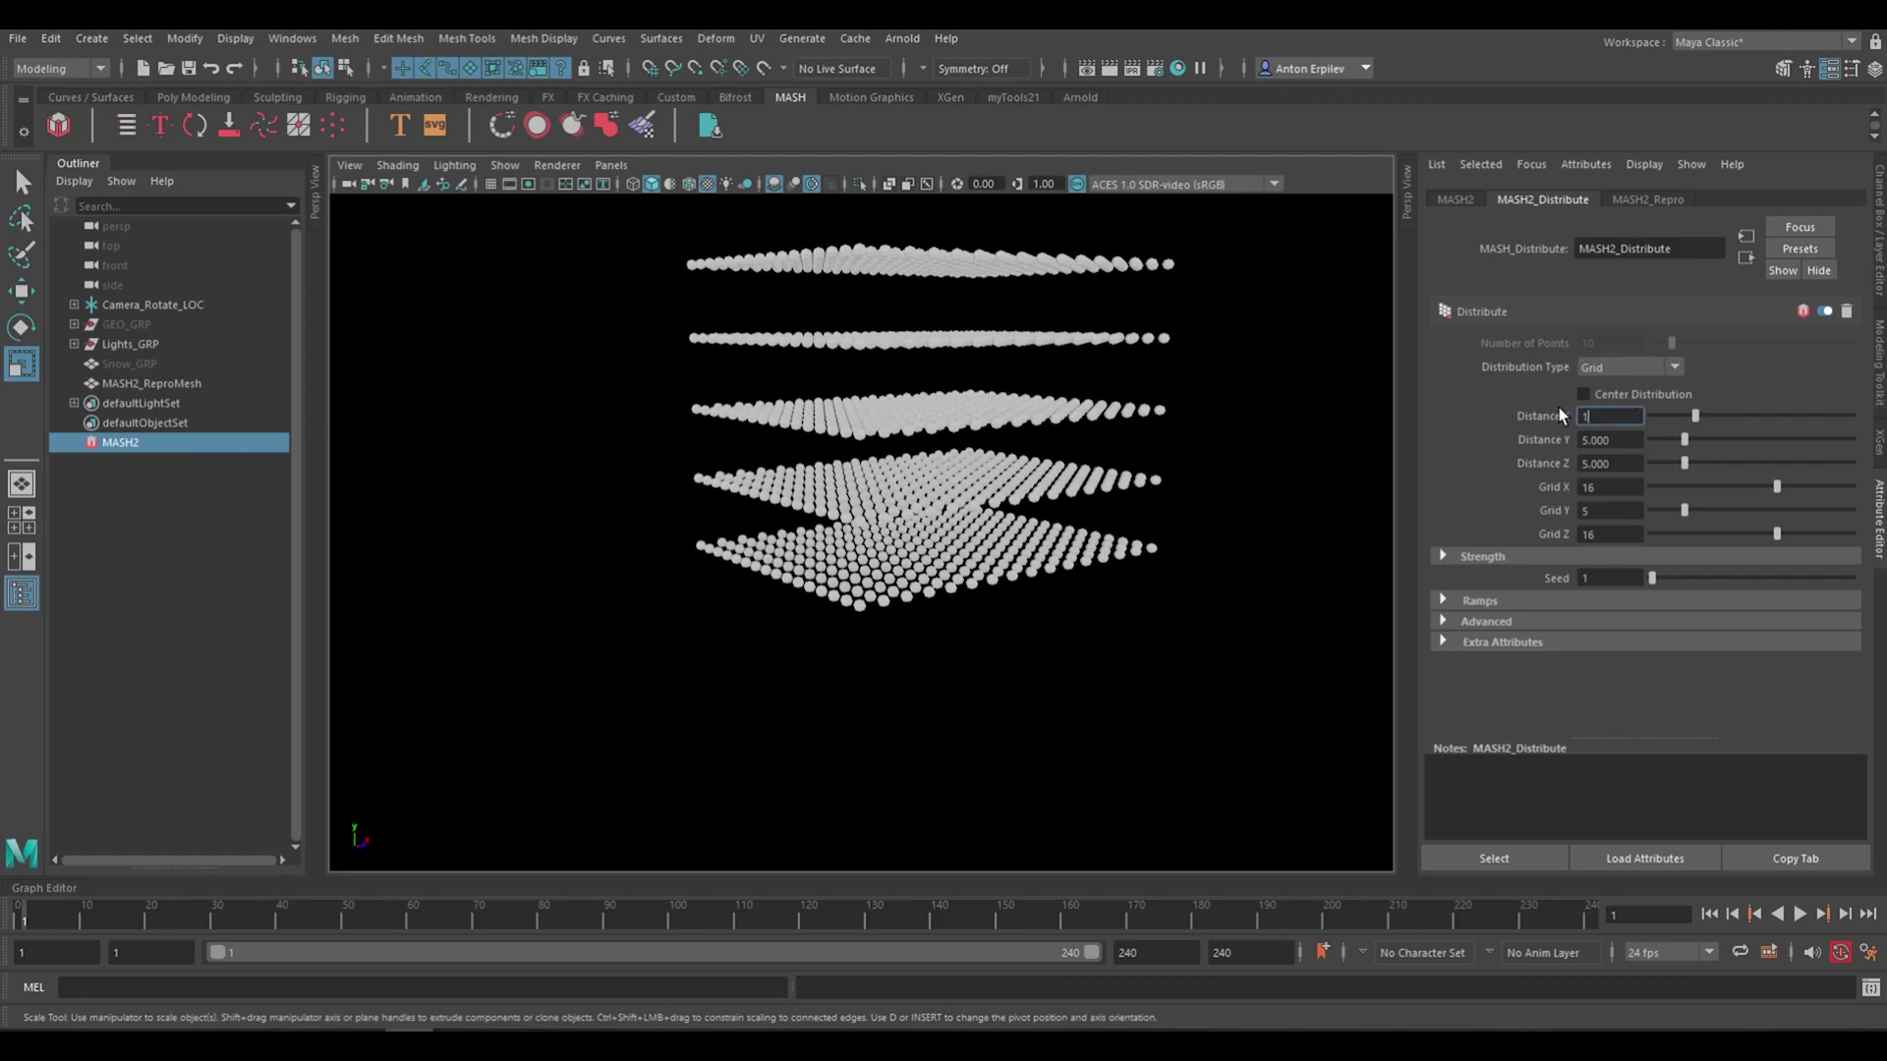
pyautogui.press('Return')
pyautogui.click(1612, 463)
pyautogui.write('16')
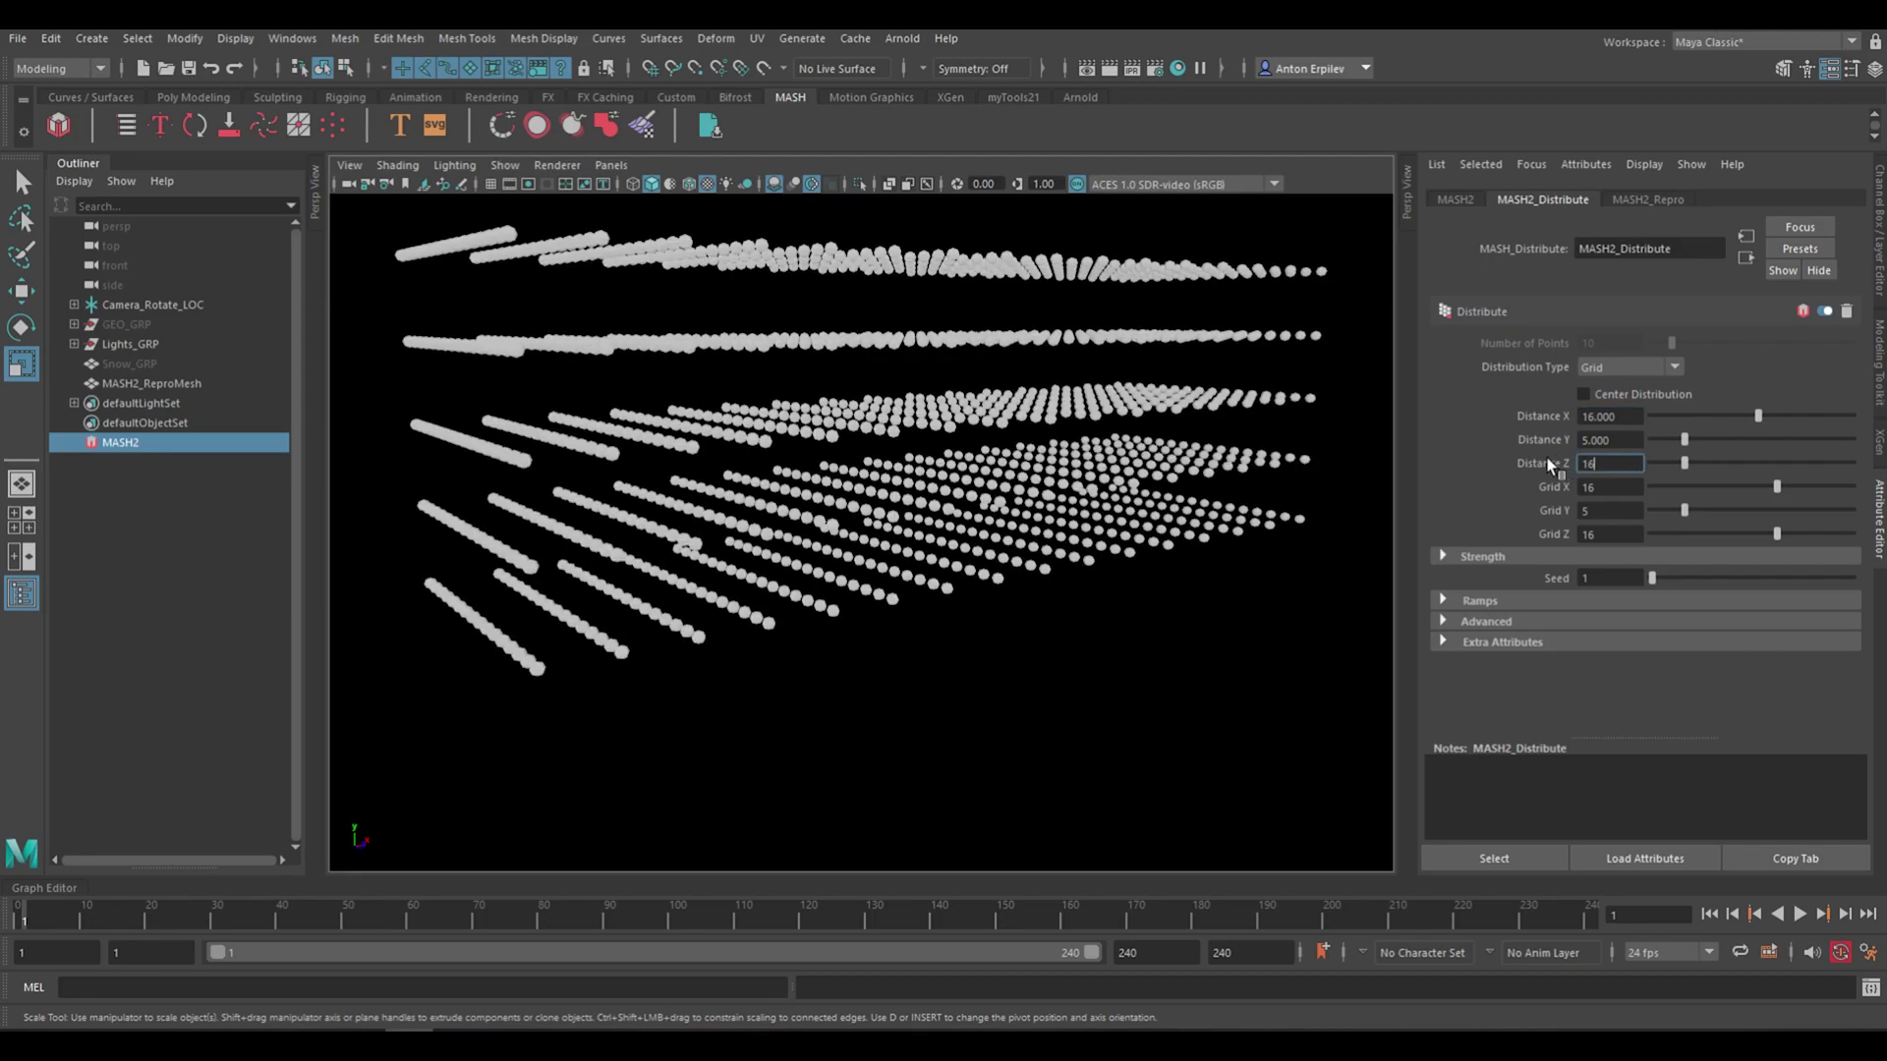
pyautogui.press('Return')
pyautogui.scroll(-5, 1003, 538)
pyautogui.moveTo(1002, 538)
pyautogui.keyDown('alt'); pyautogui.mouseDown()
pyautogui.moveTo(982, 551)
pyautogui.moveTo(1008, 546)
pyautogui.mouseUp(); pyautogui.keyUp('alt')
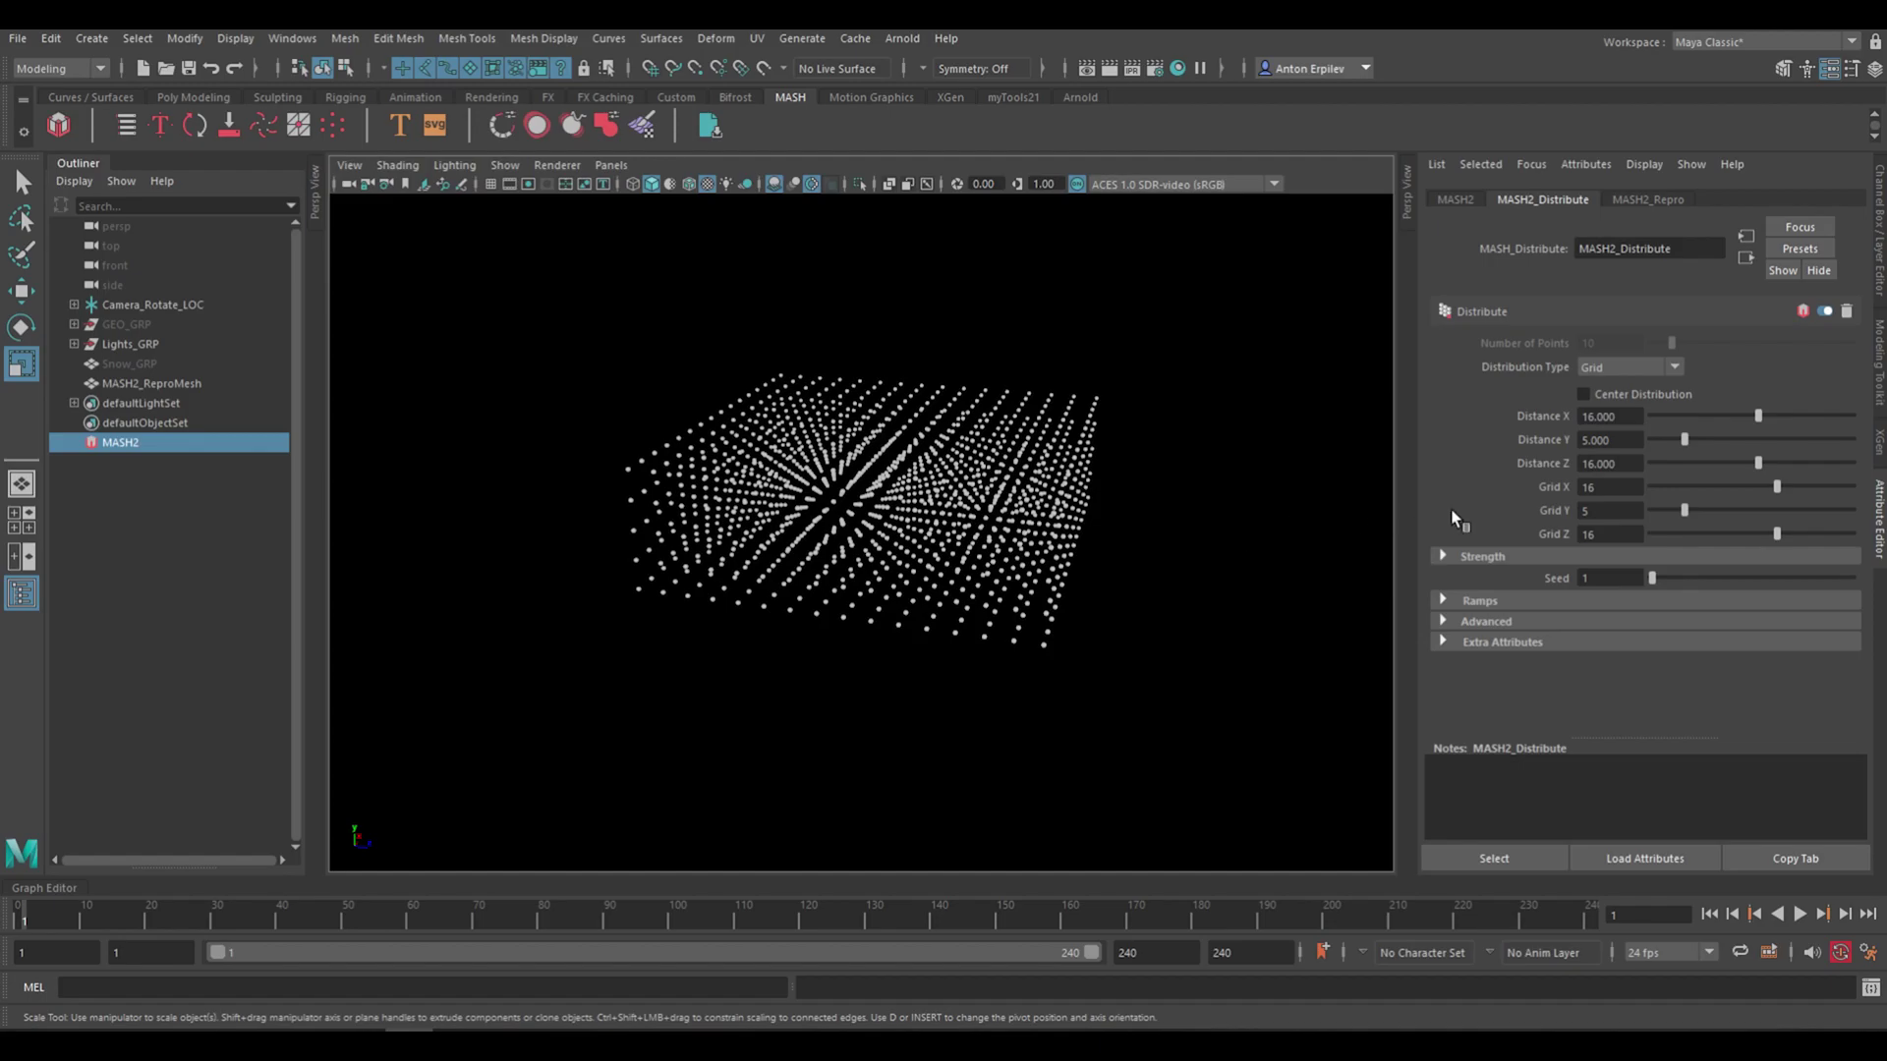
# Set the Distribute node's Distance Y to 13 and its Grid Y to 8 to make a taller, denser volume
pyautogui.click(1618, 439)
pyautogui.write('13')
pyautogui.press('Return')
pyautogui.keyDown('alt'); pyautogui.moveTo(988, 444); pyautogui.dragTo(786, 409); pyautogui.keyUp('alt')
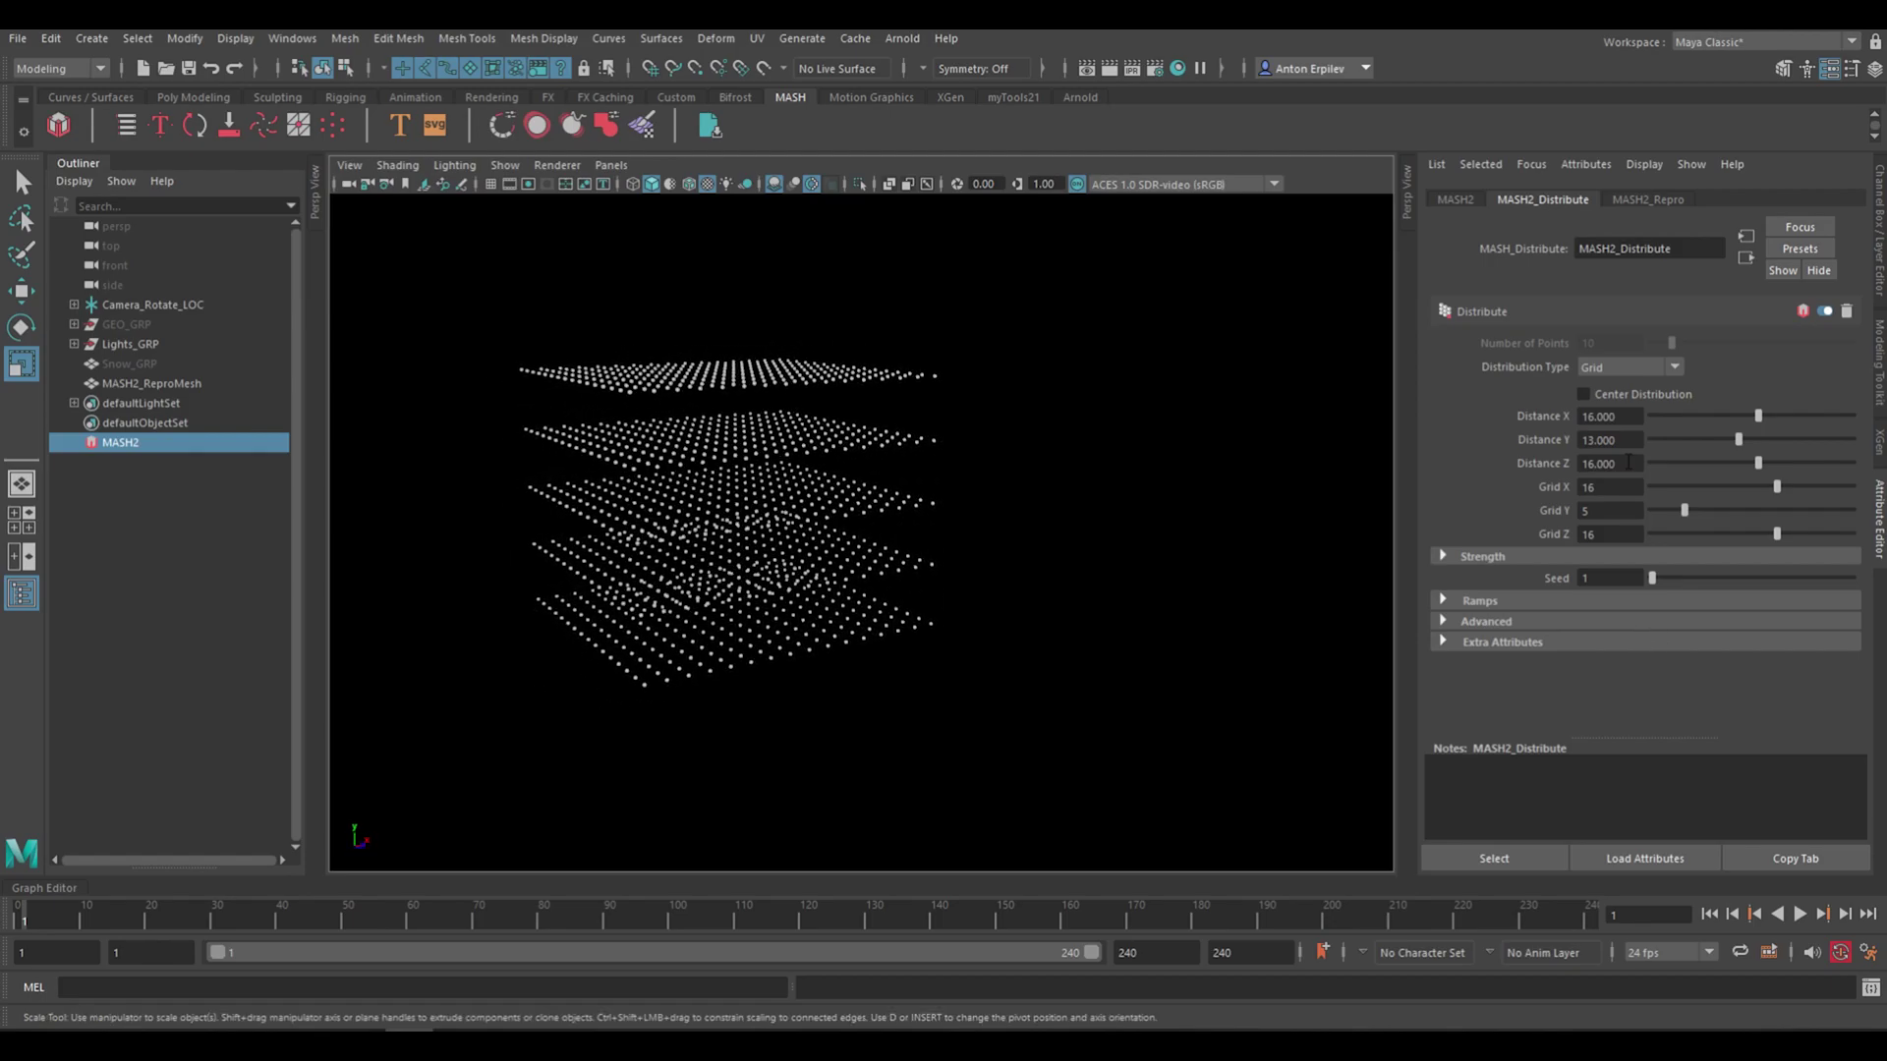
pyautogui.write('8')
pyautogui.press('Return')
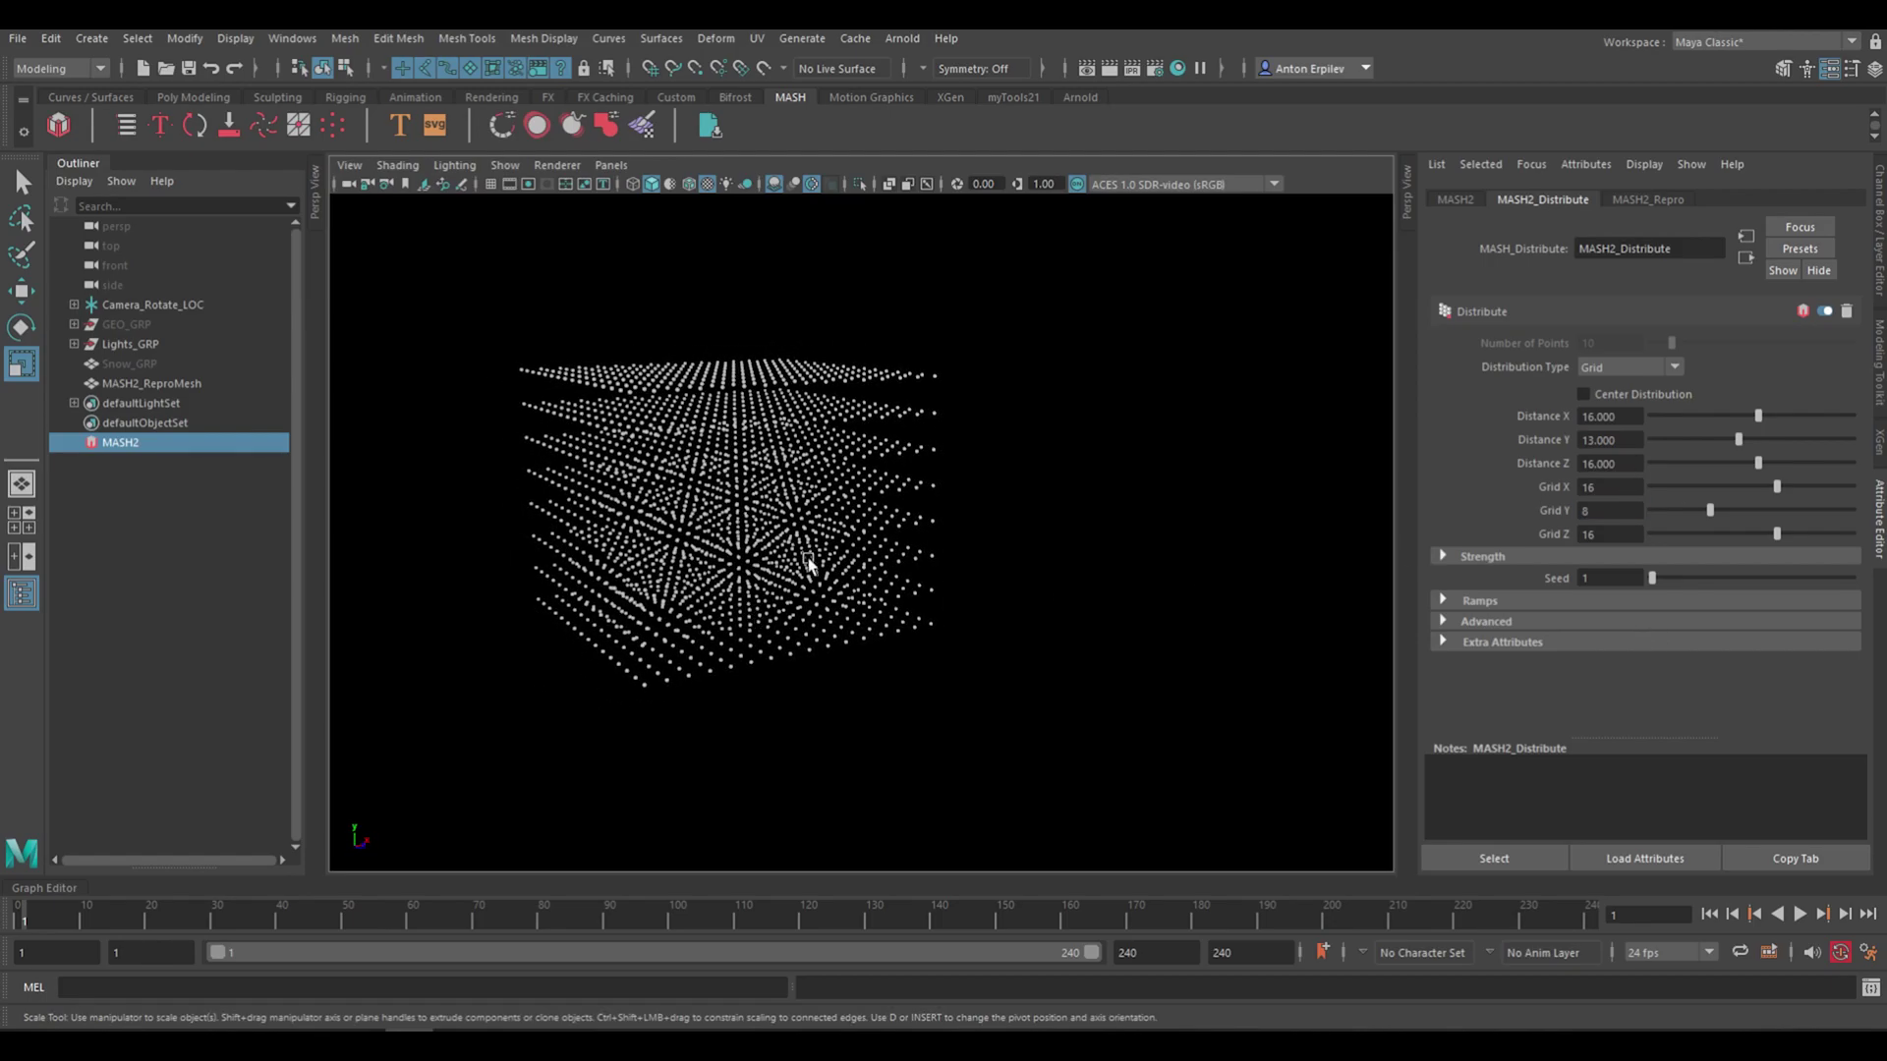
pyautogui.keyDown('alt'); pyautogui.moveTo(808, 560); pyautogui.dragTo(943, 511); pyautogui.keyUp('alt')
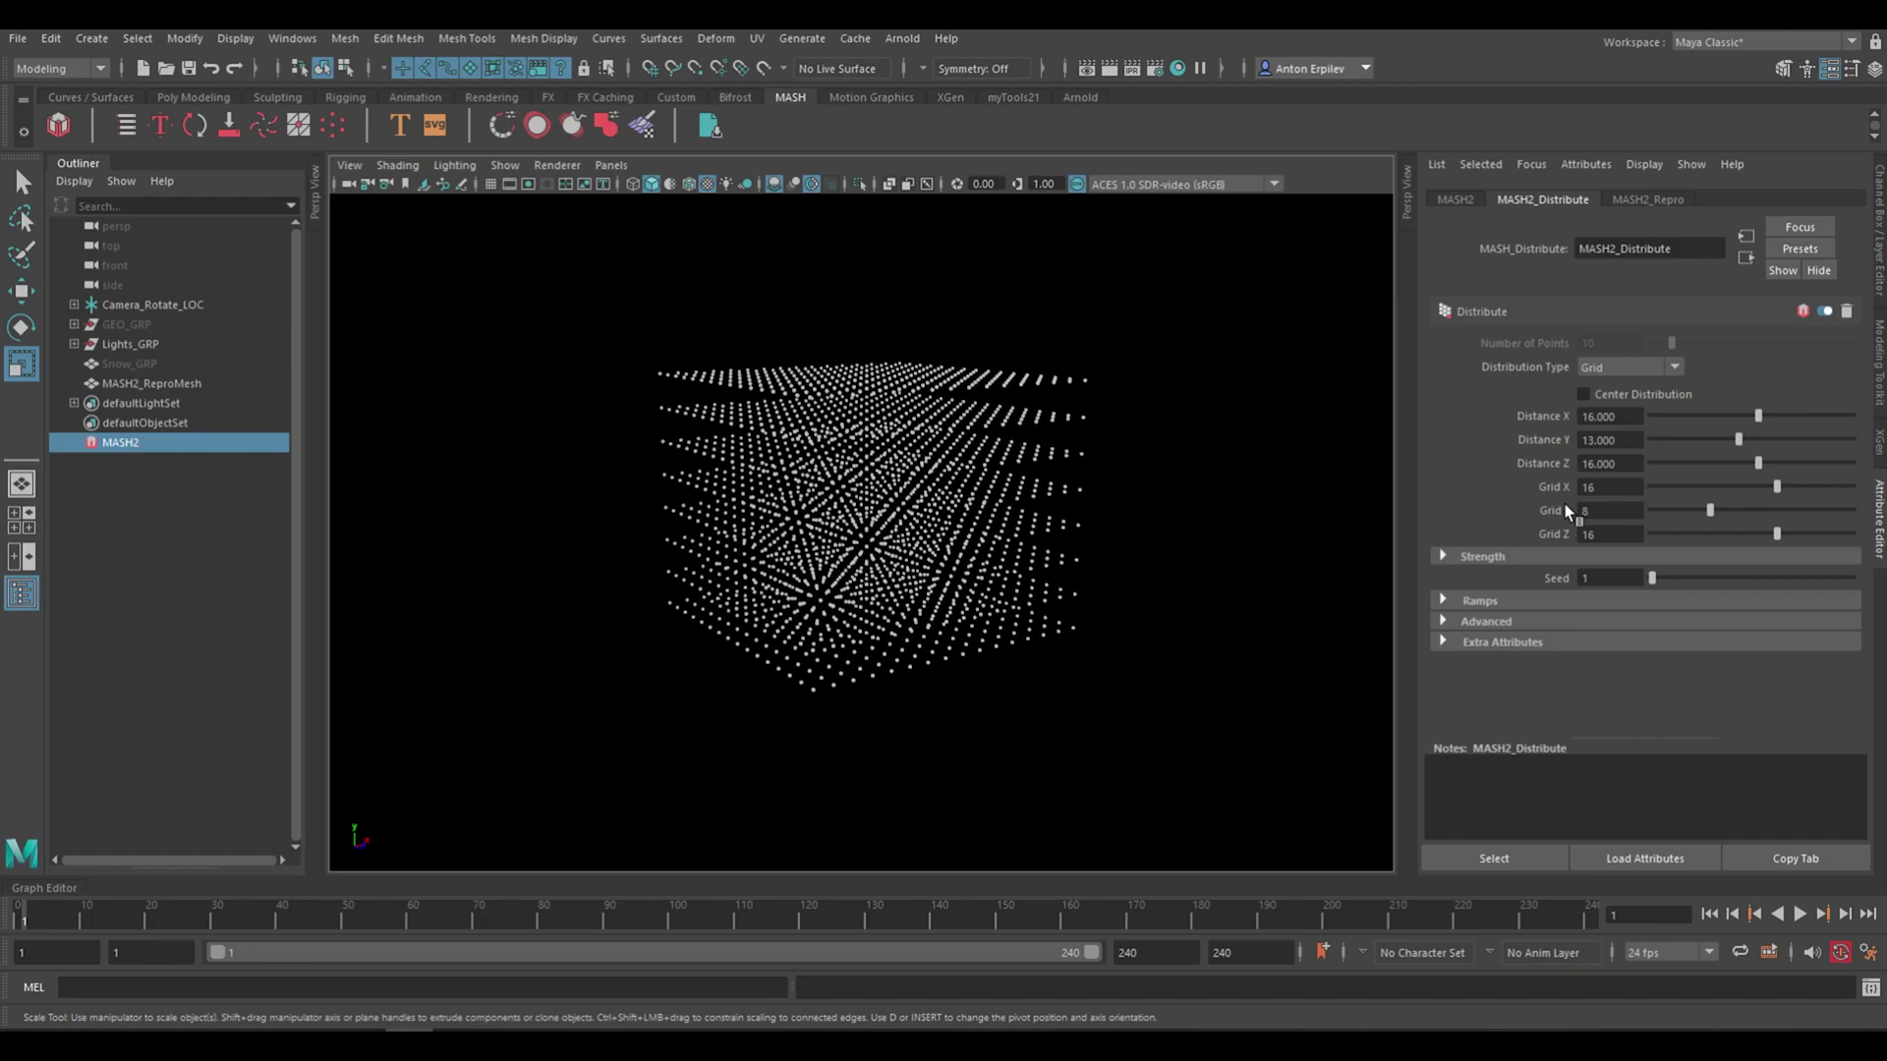
# Add a Random node to the MASH2 network to scatter the regular snowflake grid
pyautogui.keyDown('alt'); pyautogui.moveTo(623, 420); pyautogui.dragTo(1225, 606); pyautogui.keyUp('alt')
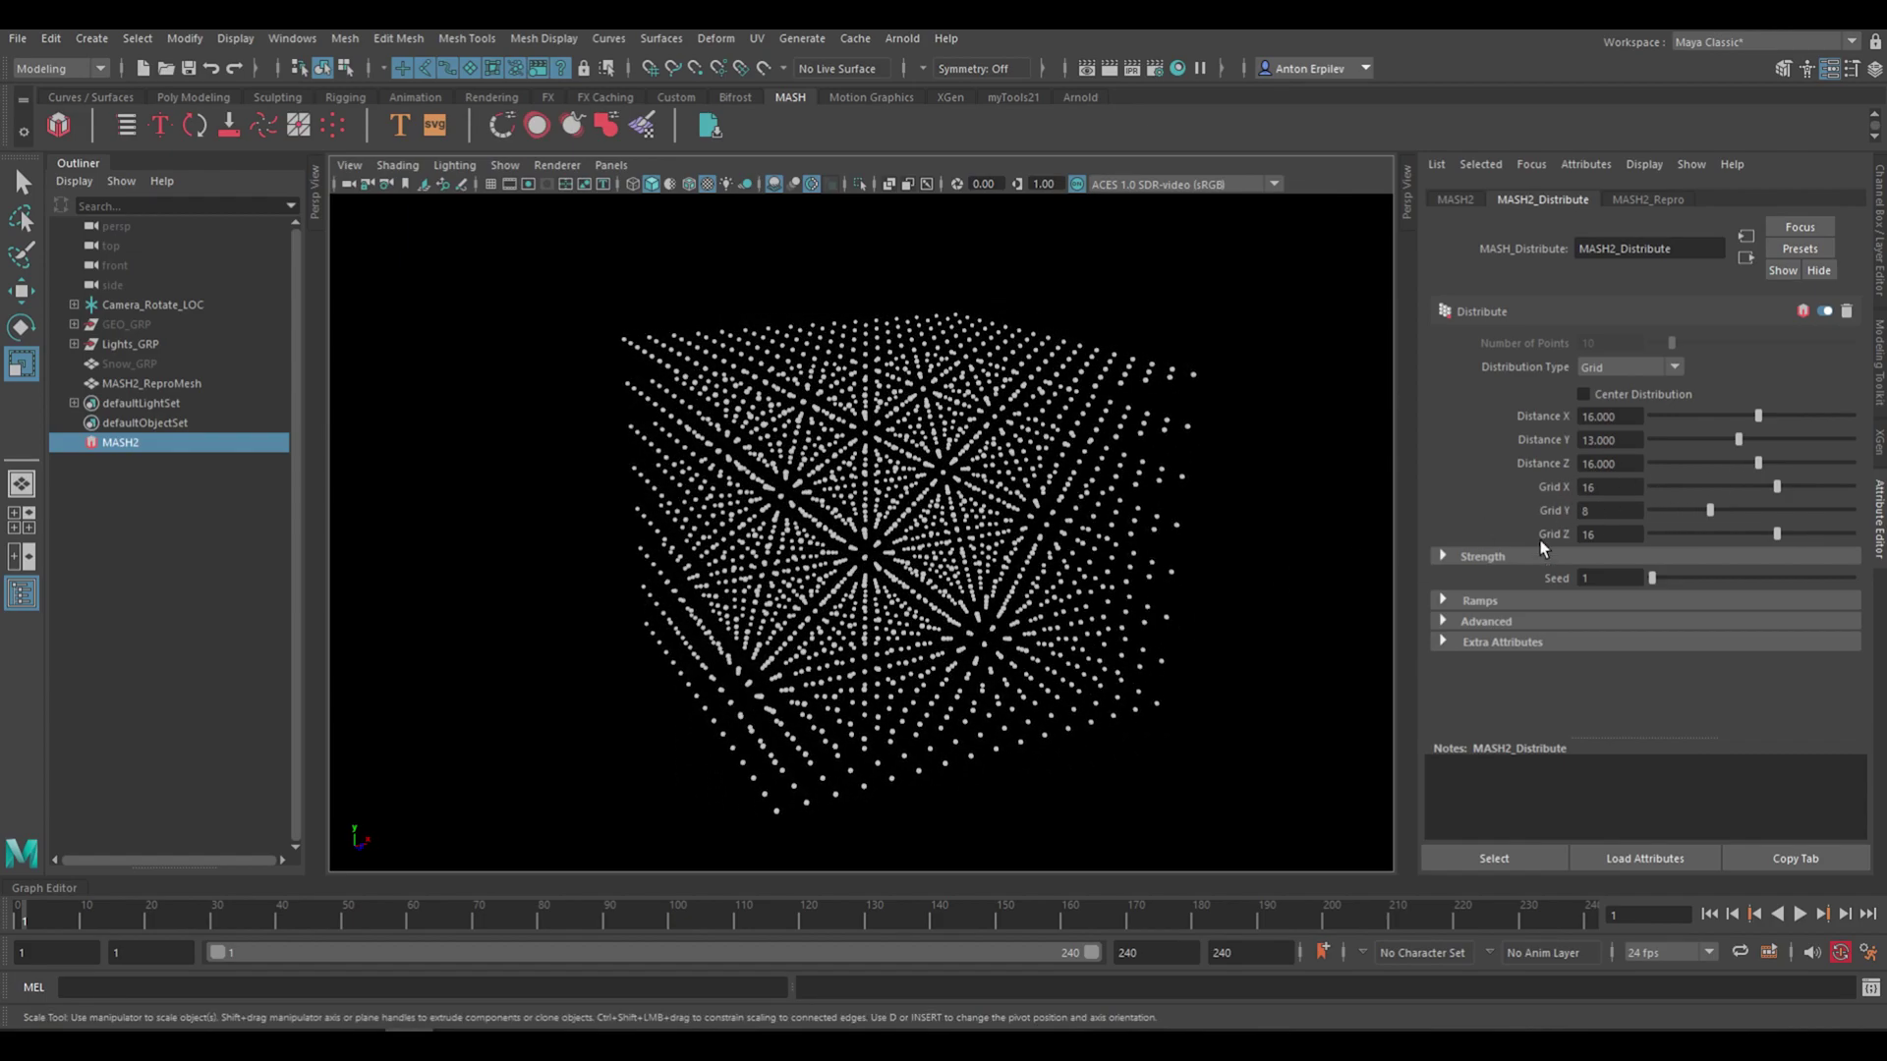
pyautogui.keyDown('alt'); pyautogui.moveTo(983, 511); pyautogui.dragTo(773, 311); pyautogui.keyUp('alt')
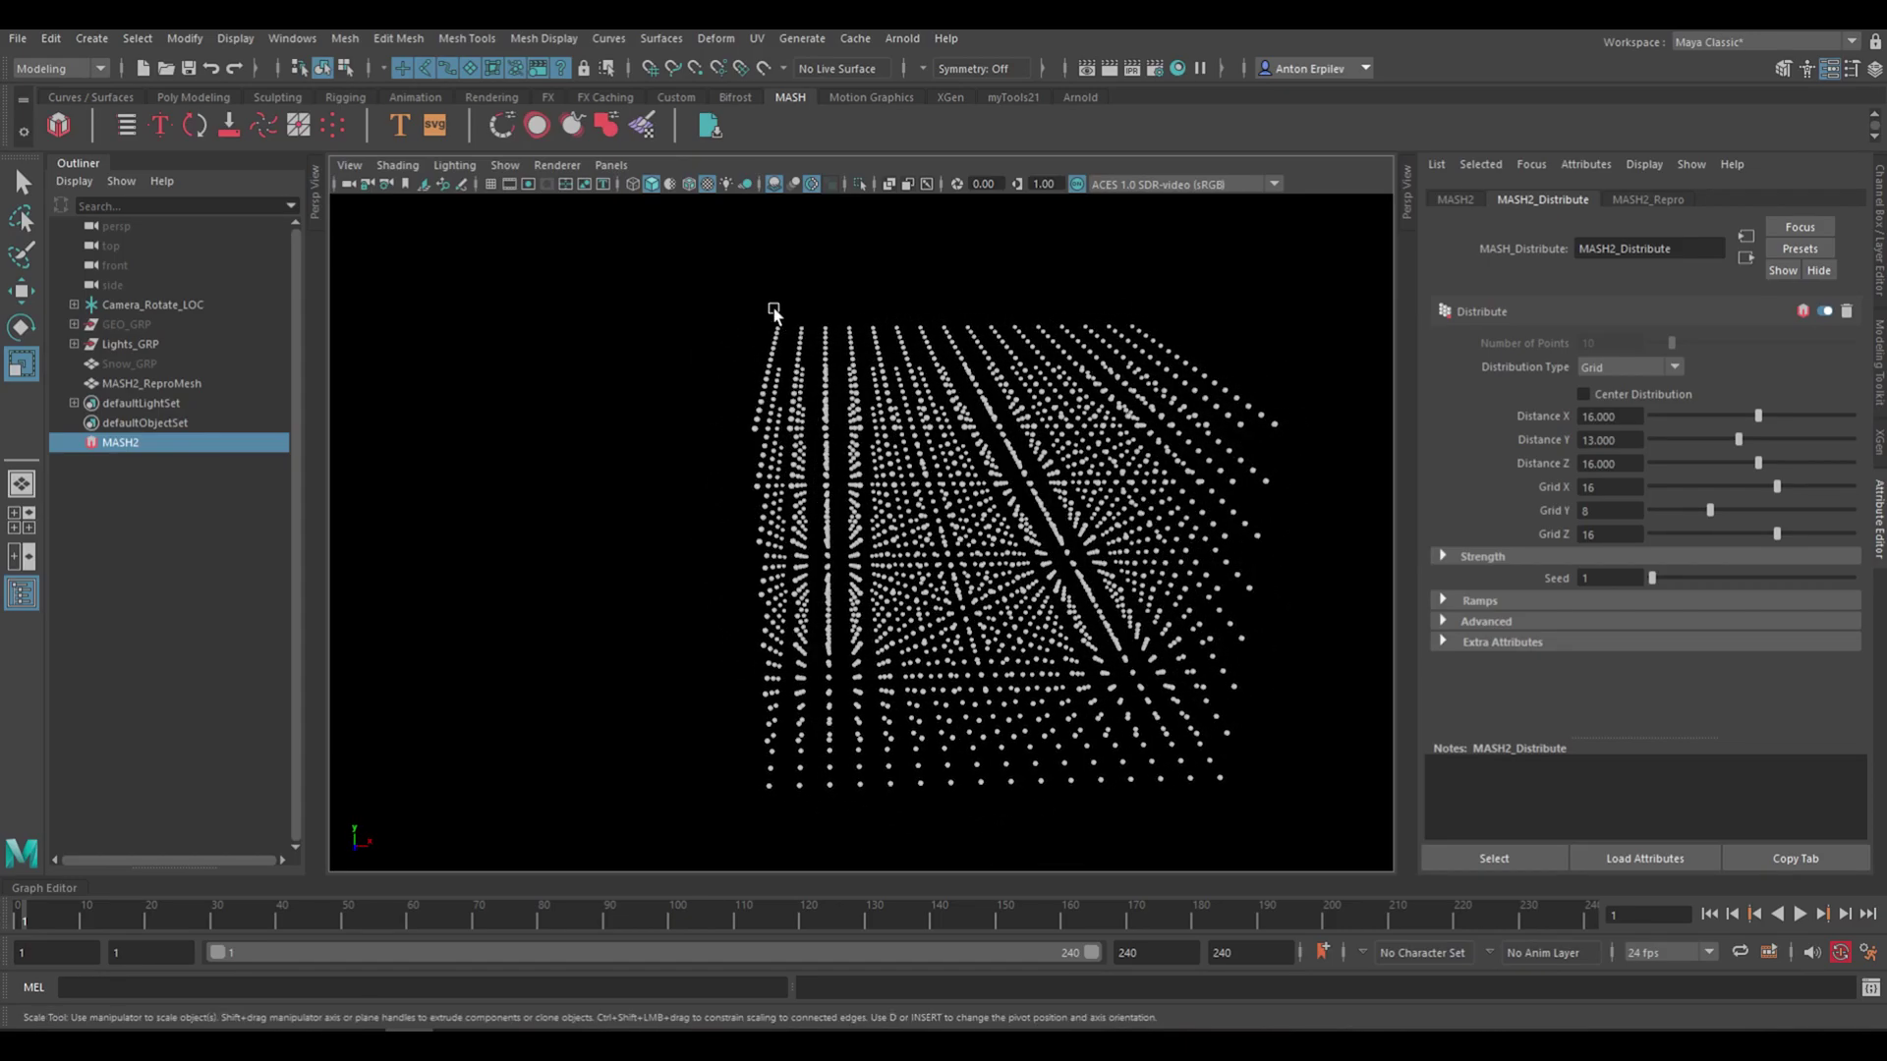
pyautogui.keyDown('alt'); pyautogui.moveTo(1017, 379); pyautogui.dragTo(997, 580); pyautogui.keyUp('alt')
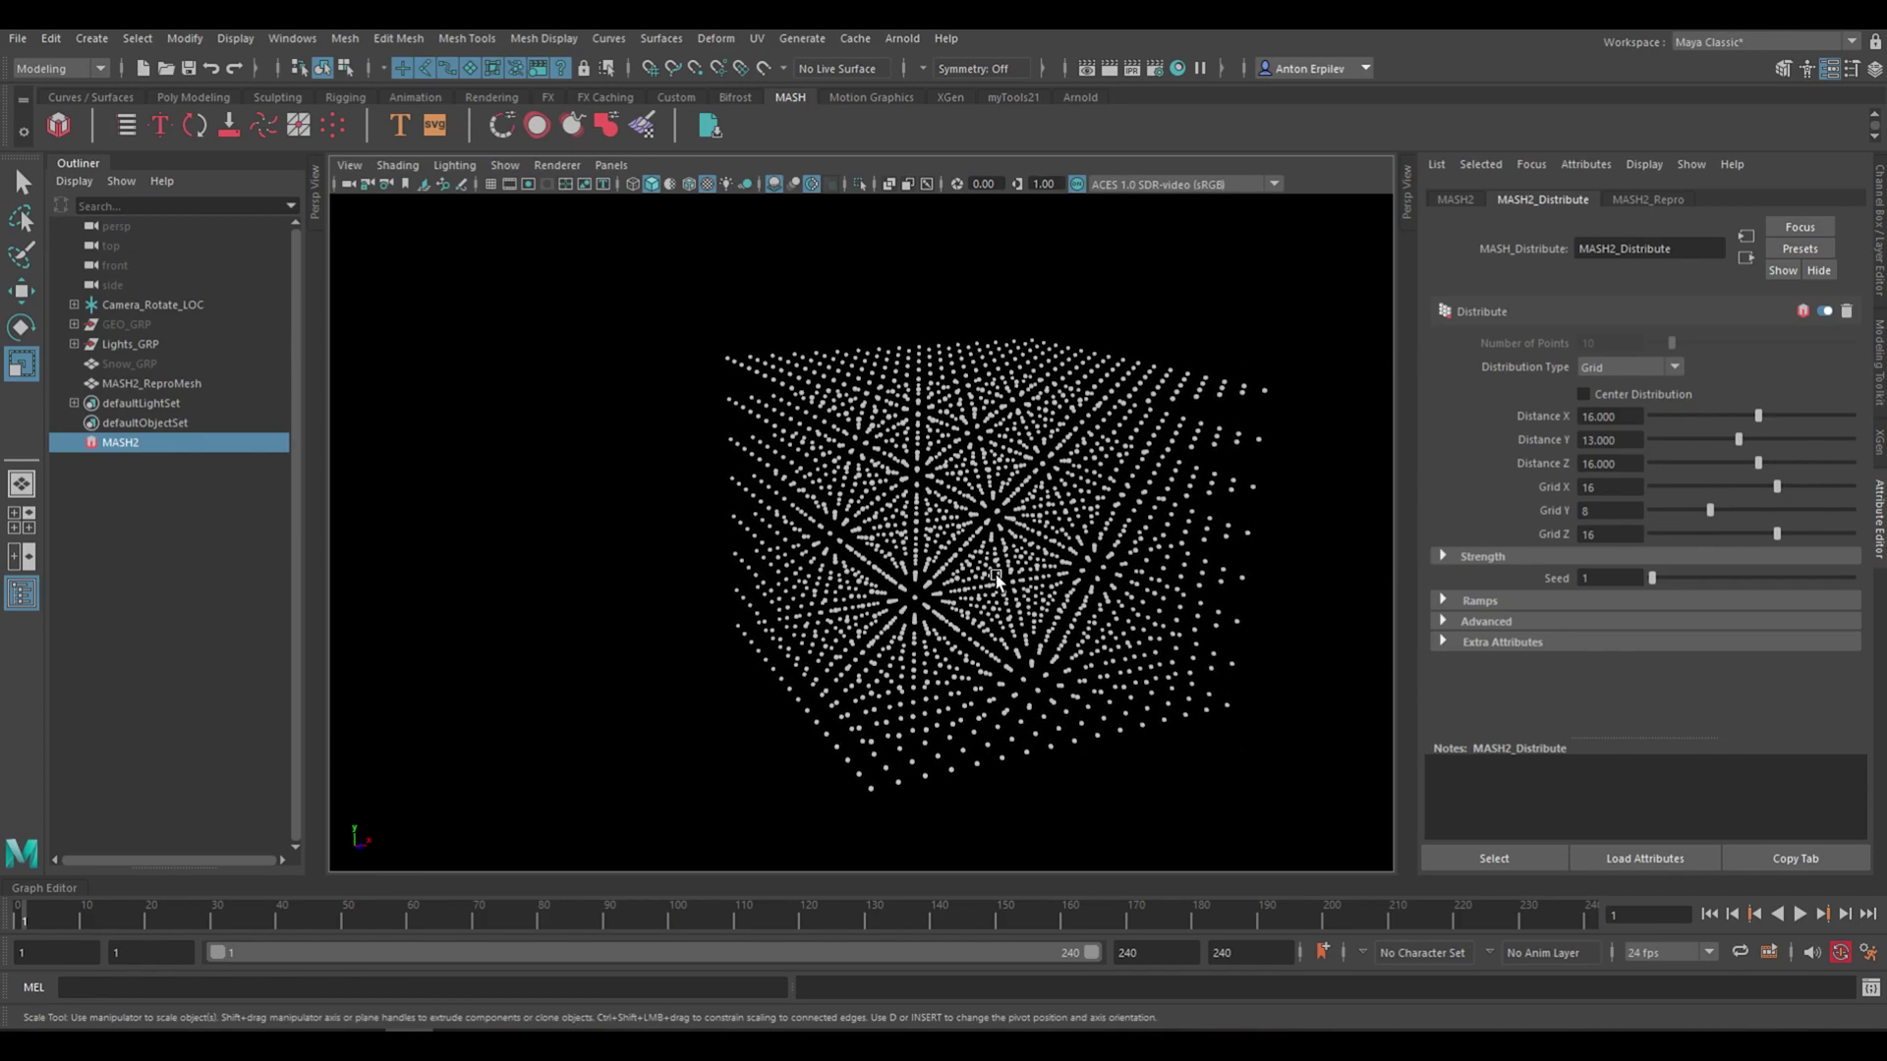
pyautogui.keyDown('alt'); pyautogui.moveTo(996, 579); pyautogui.dragTo(994, 516); pyautogui.keyUp('alt')
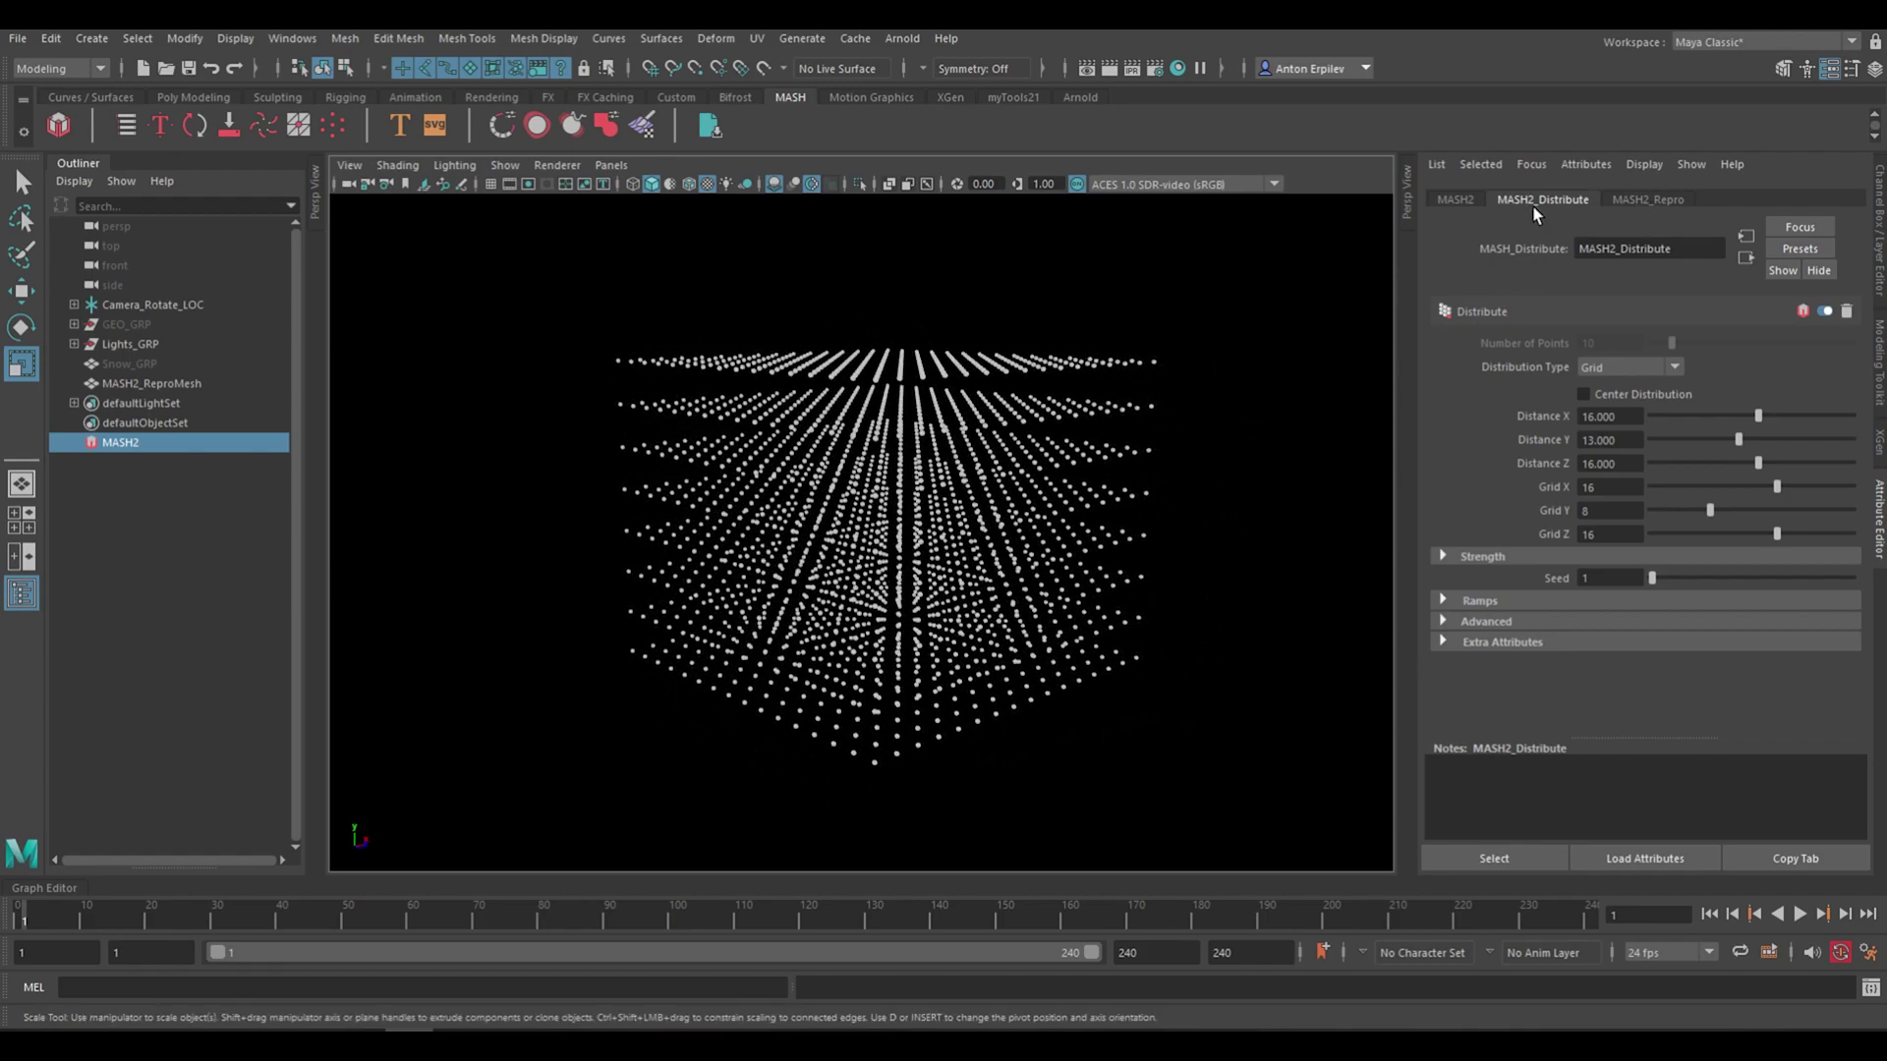
pyautogui.click(1456, 199)
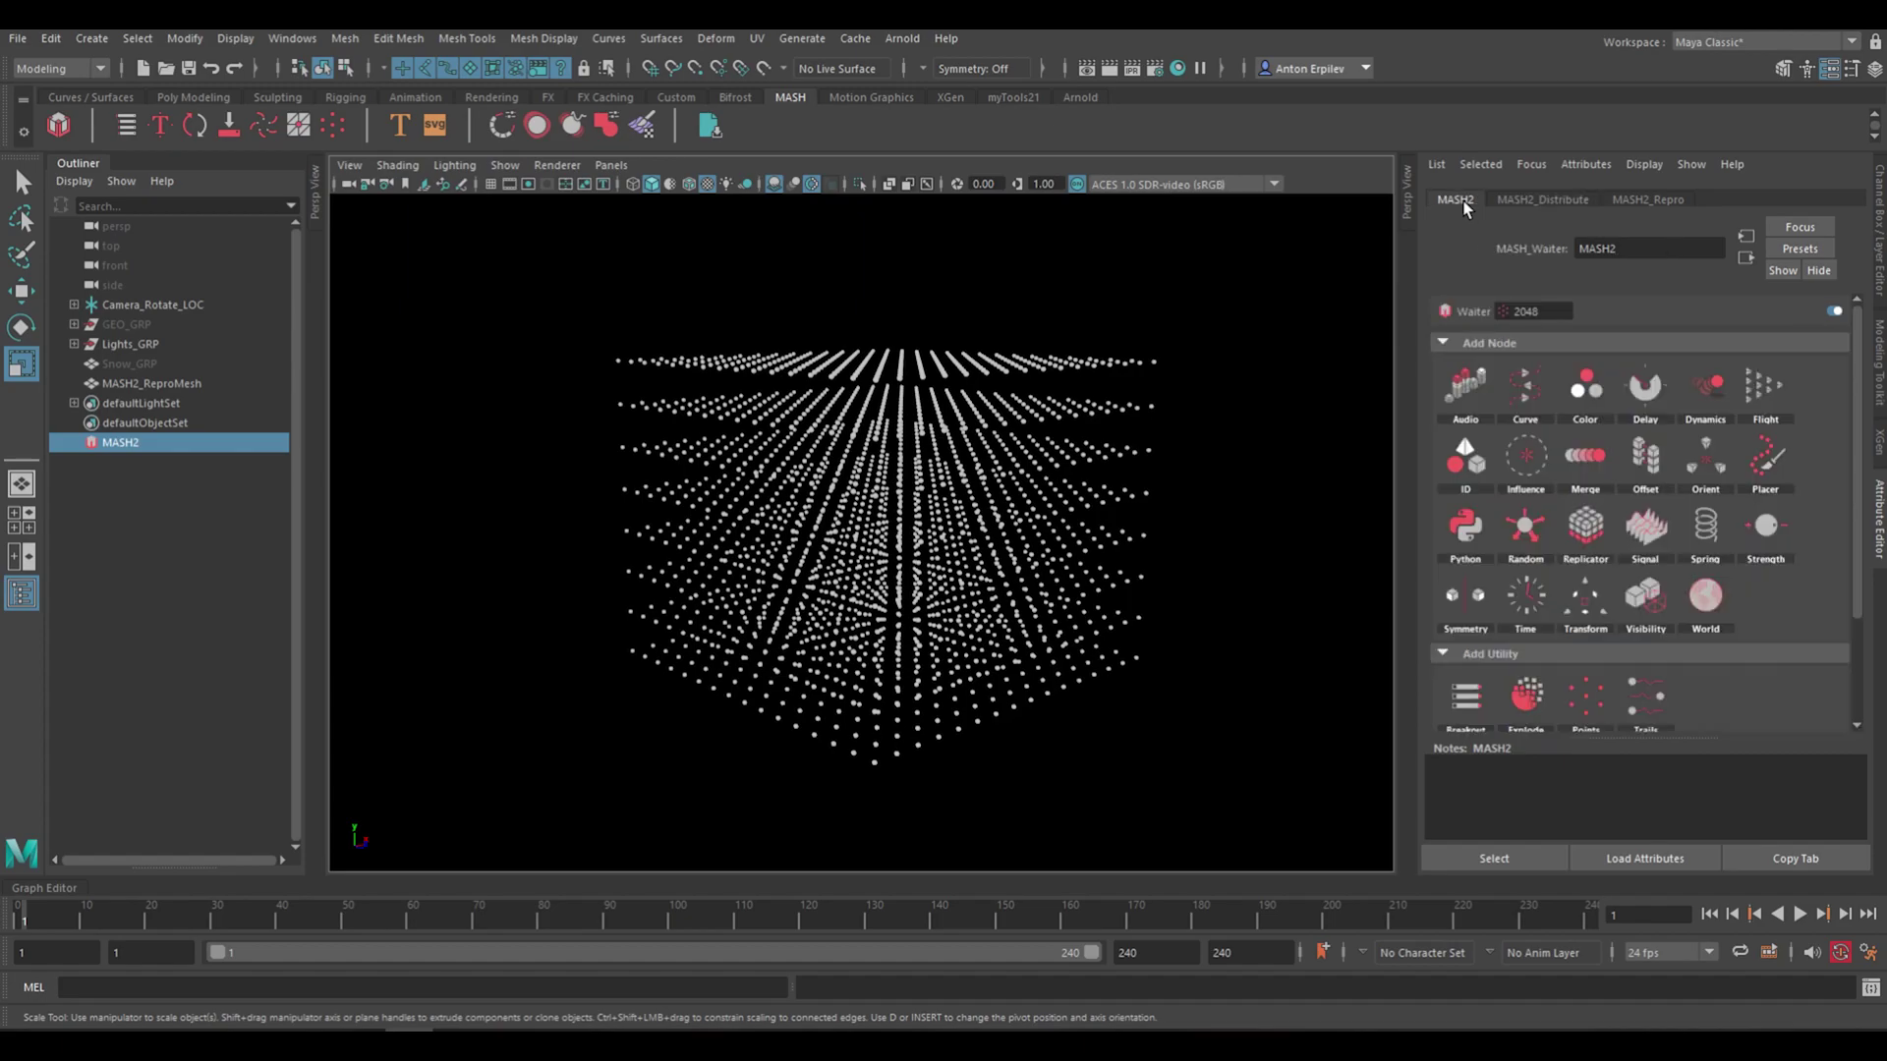
pyautogui.keyDown('alt'); pyautogui.moveTo(1352, 392); pyautogui.dragTo(1215, 443); pyautogui.keyUp('alt')
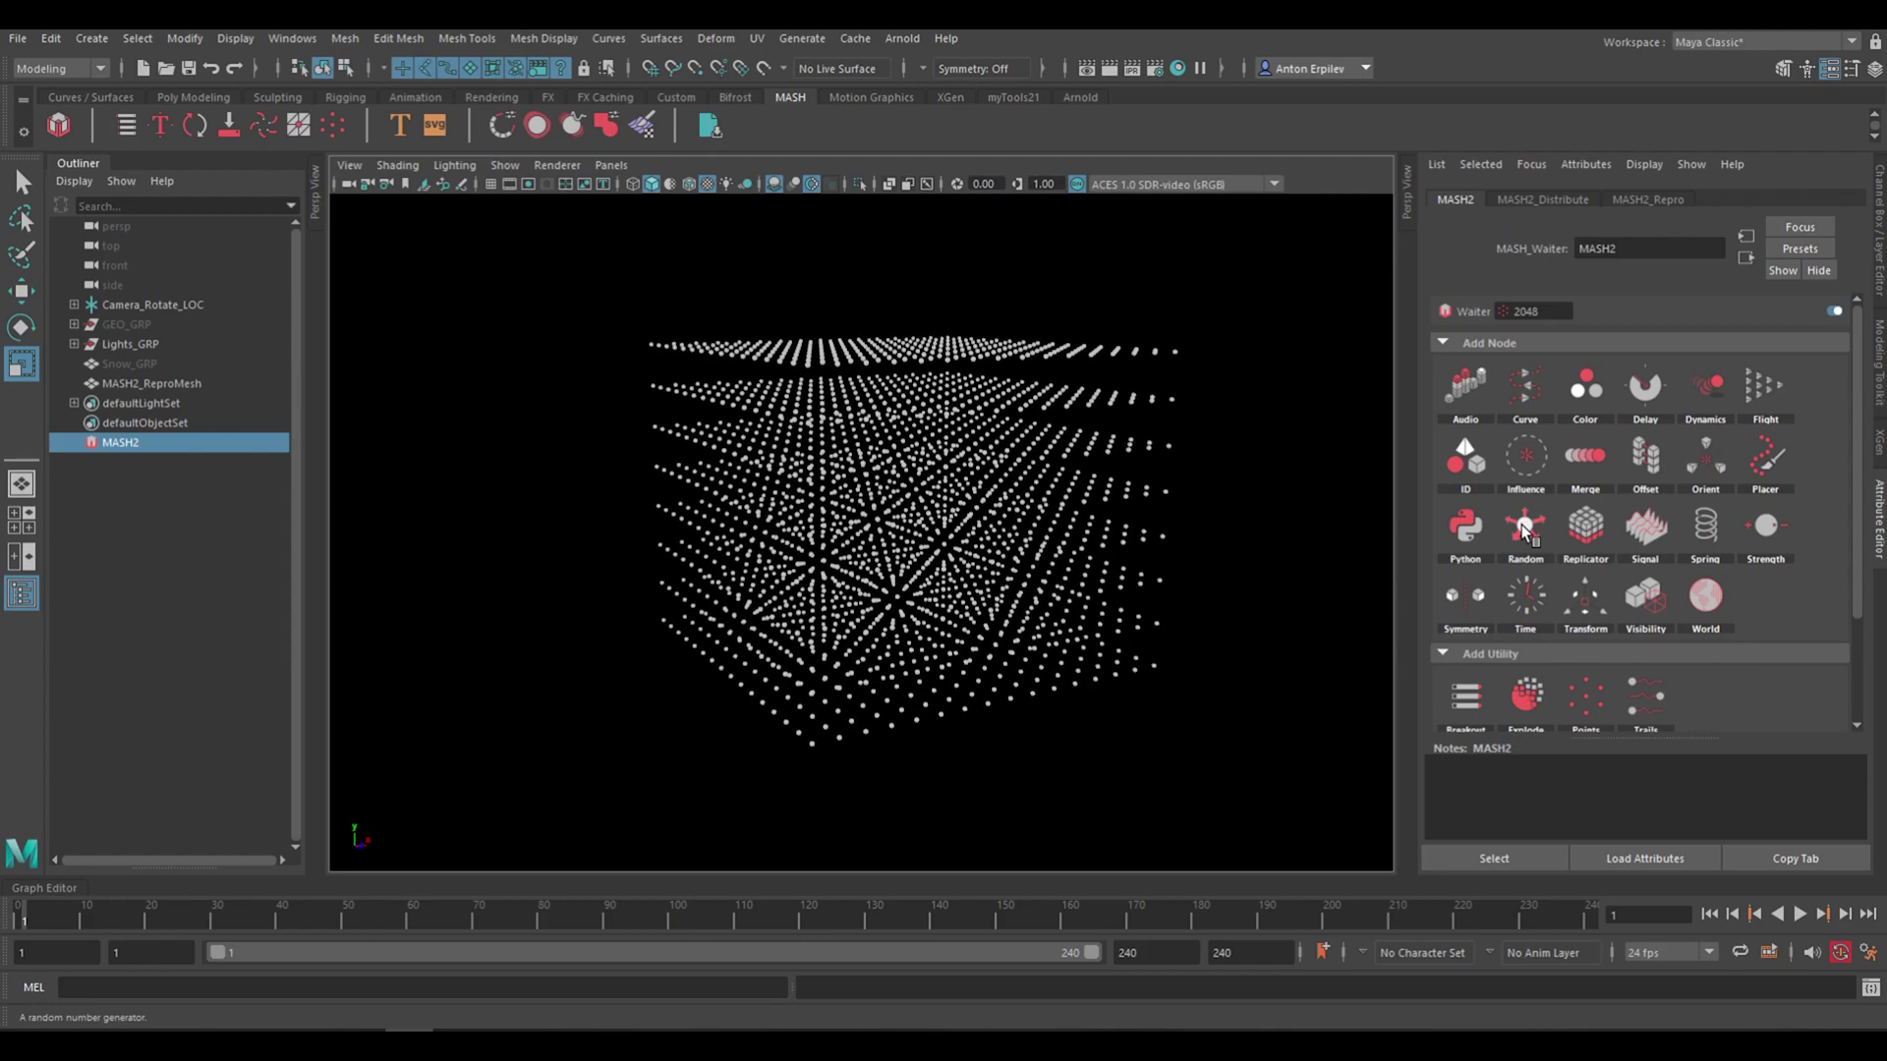
pyautogui.moveTo(1524, 531); pyautogui.dragTo(1604, 553)
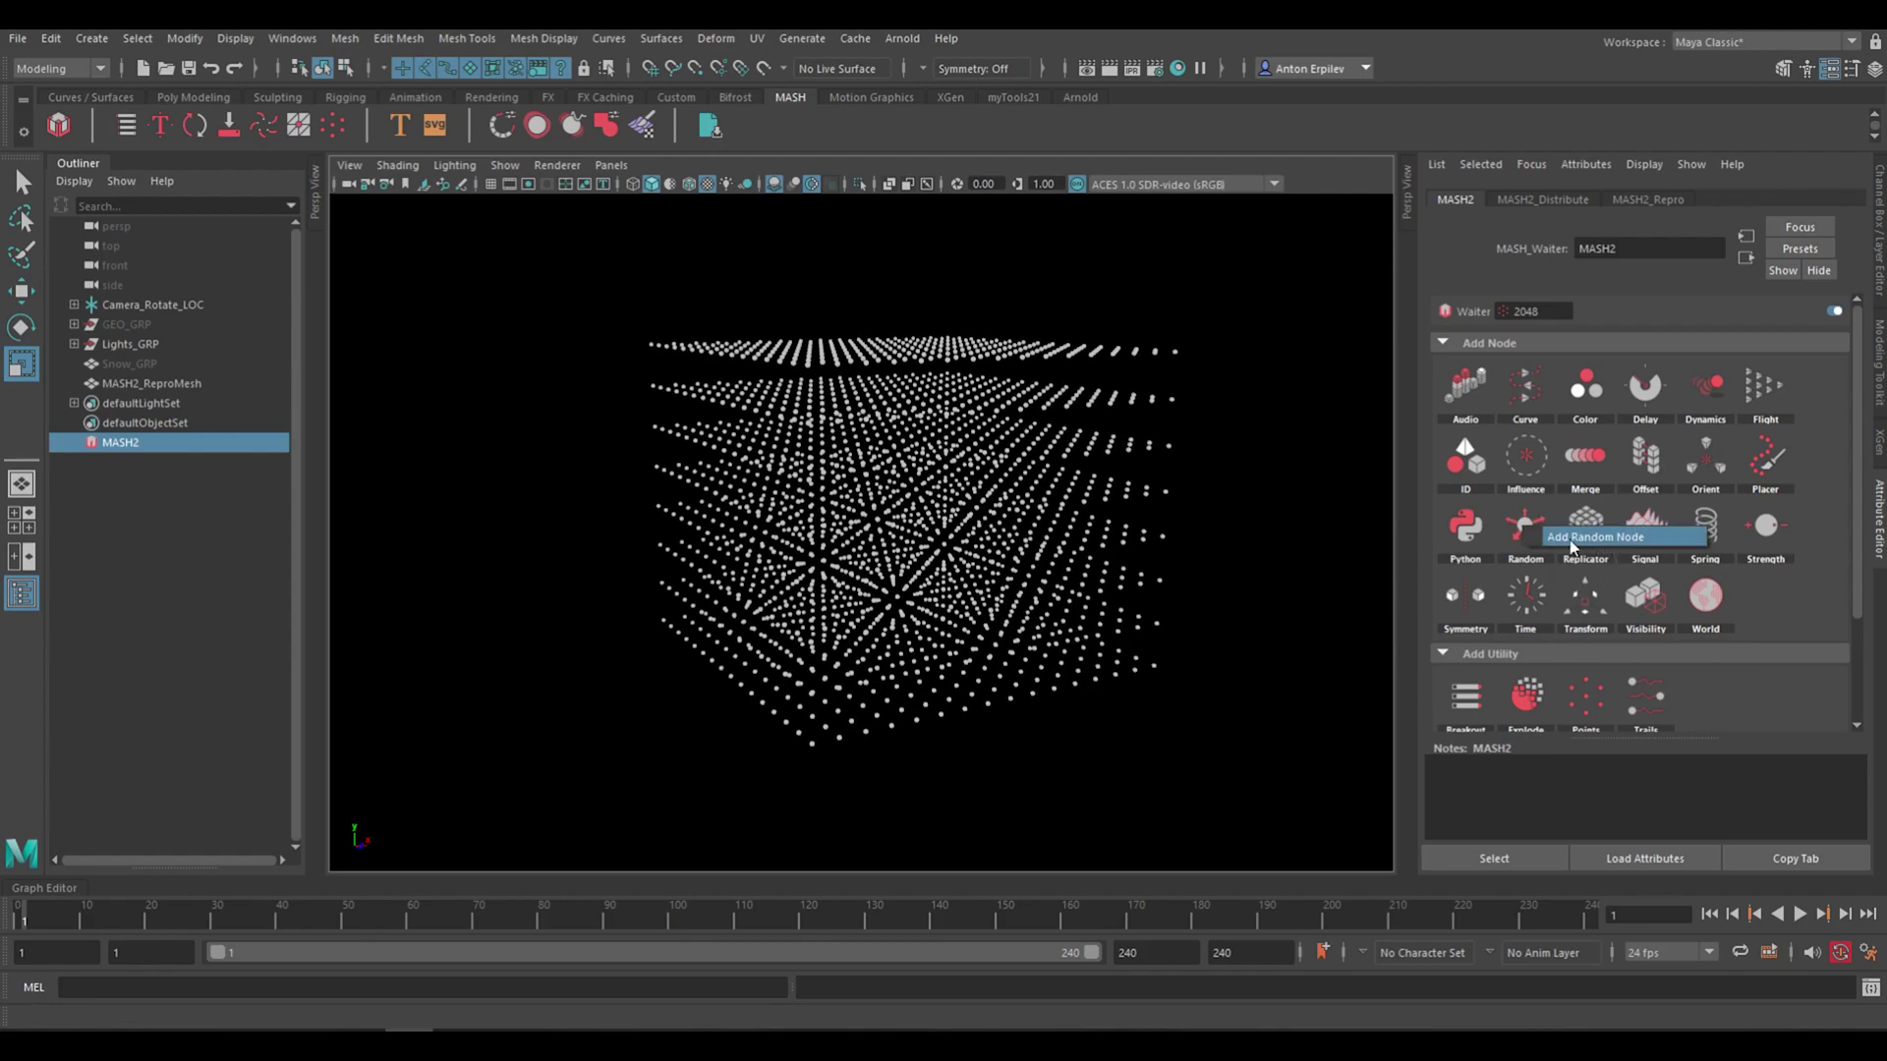
pyautogui.click(1604, 536)
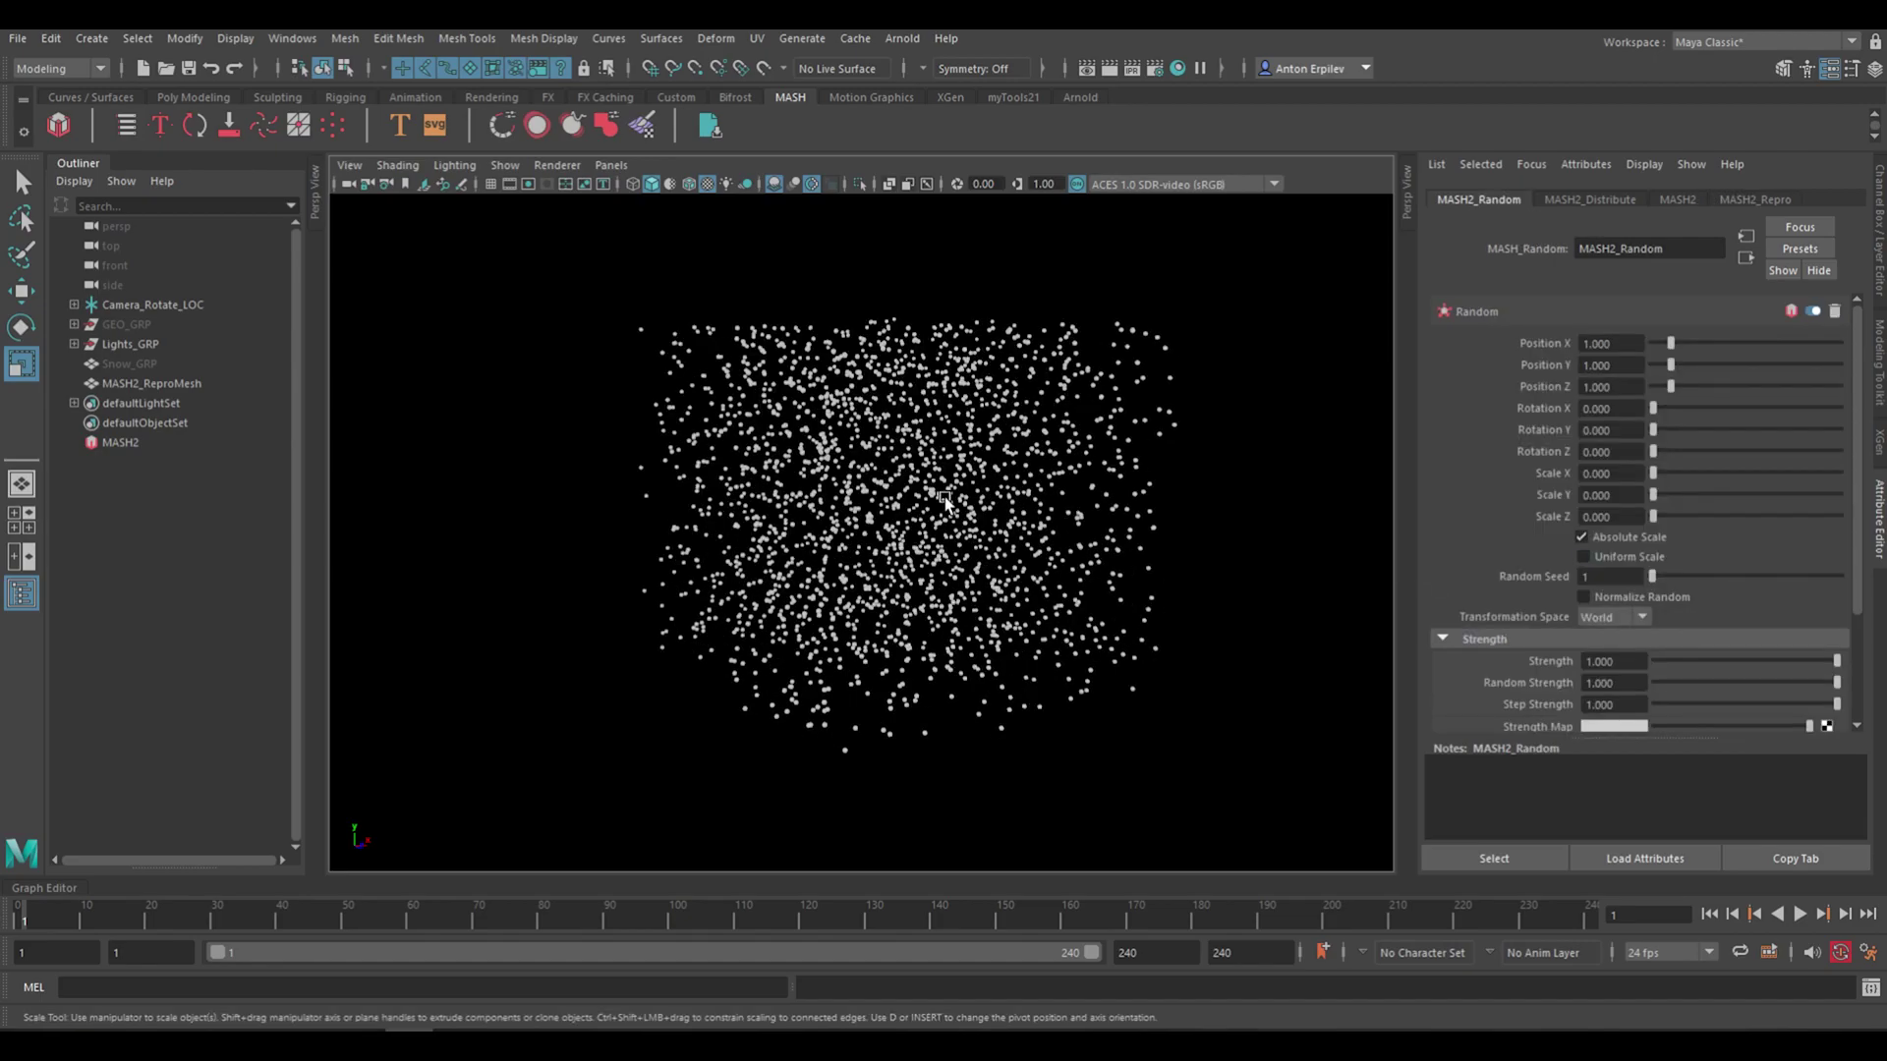
# Set Position X, Y and Z on the MASH2 Random node to 0 to show the regular grid
pyautogui.keyDown('alt'); pyautogui.moveTo(1041, 463); pyautogui.dragTo(786, 427); pyautogui.keyUp('alt')
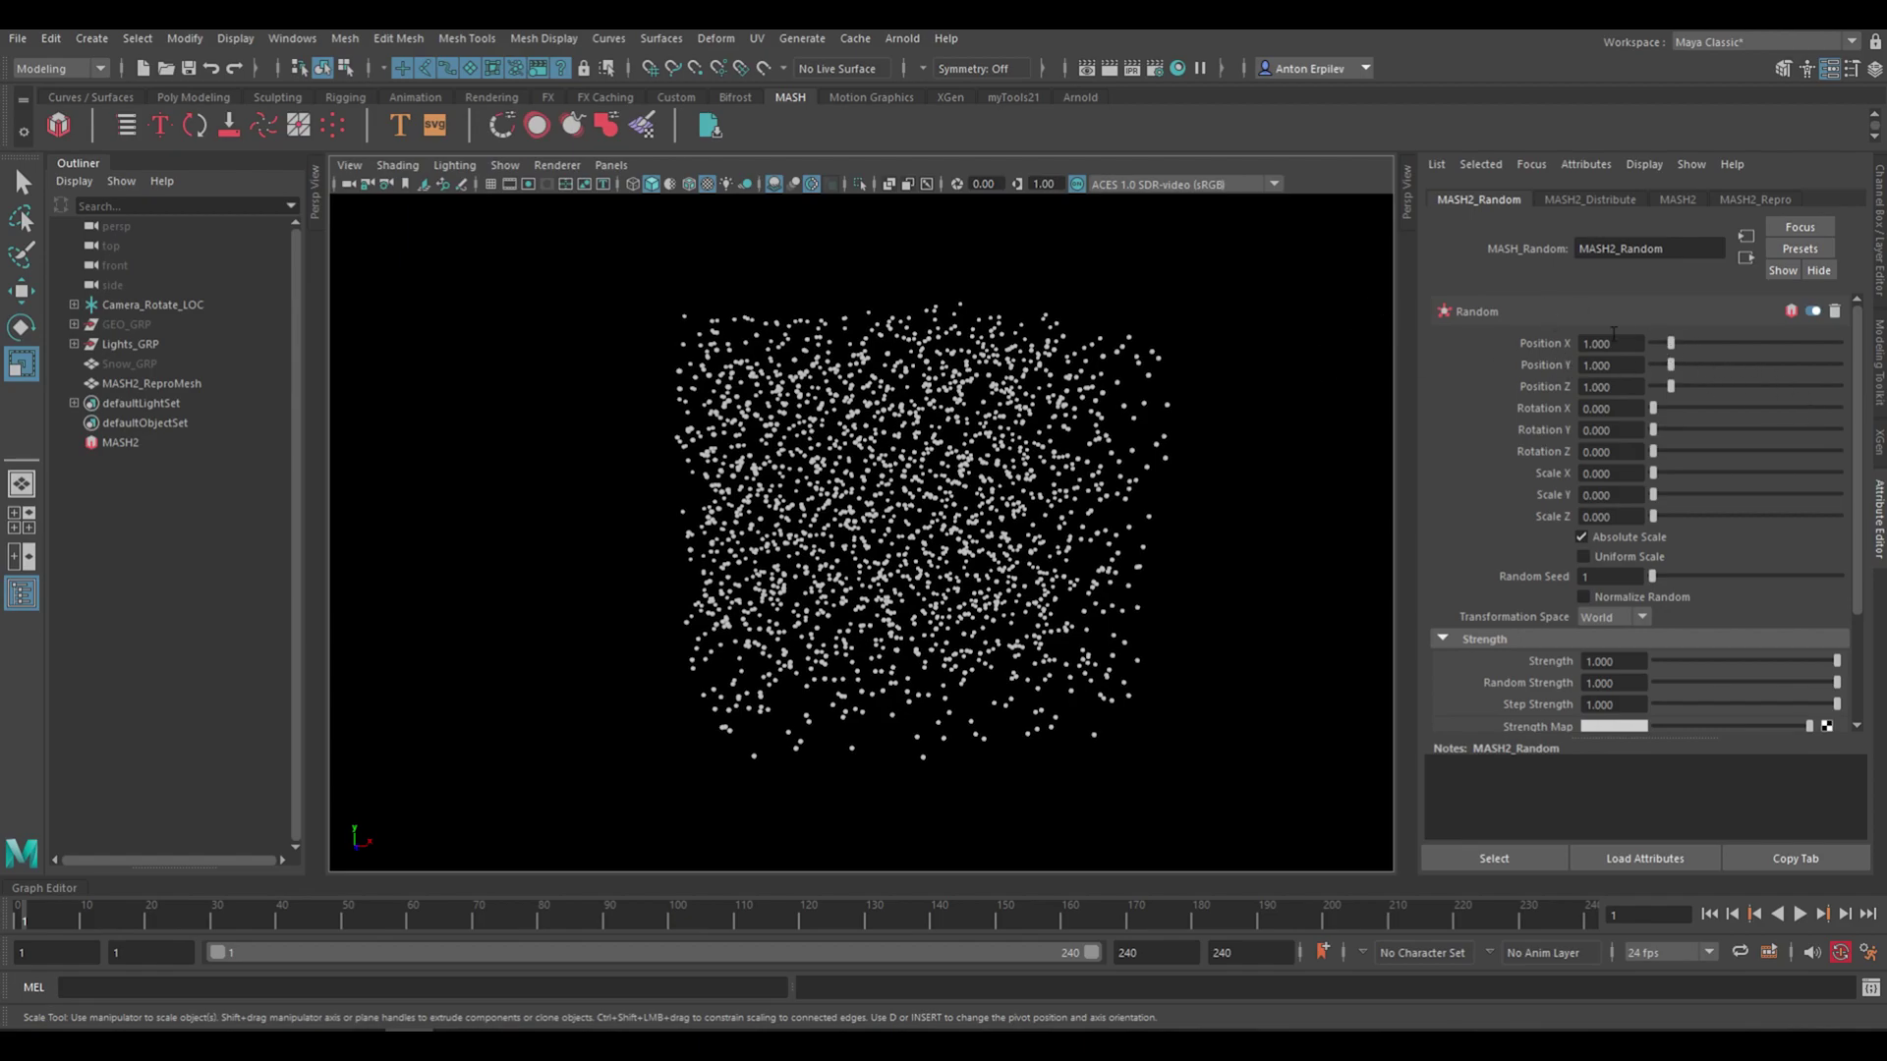
pyautogui.moveTo(1669, 343); pyautogui.dragTo(1643, 385)
pyautogui.keyDown('alt'); pyautogui.moveTo(1073, 547); pyautogui.dragTo(1066, 454); pyautogui.keyUp('alt')
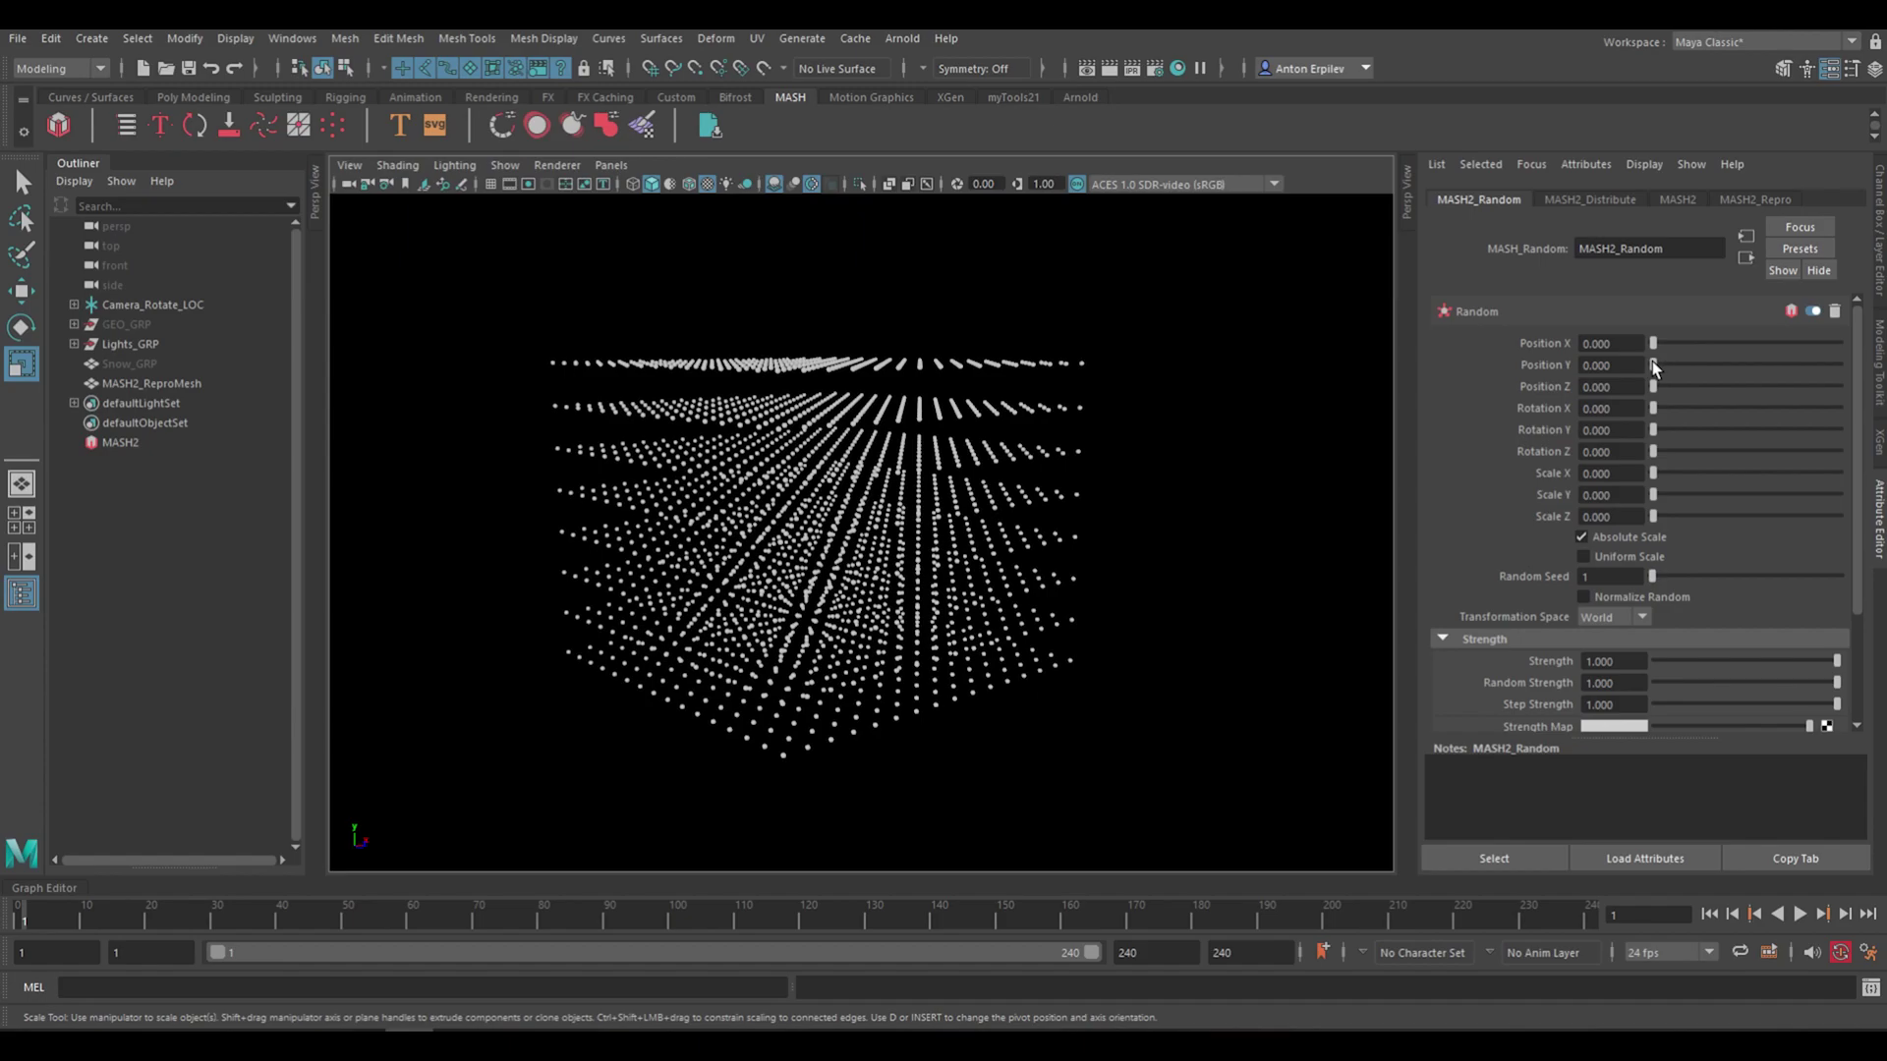
# Raise the Random node's Position Y to 2.5 to scatter the snowflakes vertically
pyautogui.moveTo(1653, 364); pyautogui.dragTo(1699, 365)
pyautogui.keyDown('alt'); pyautogui.moveTo(865, 590); pyautogui.dragTo(781, 598); pyautogui.keyUp('alt')
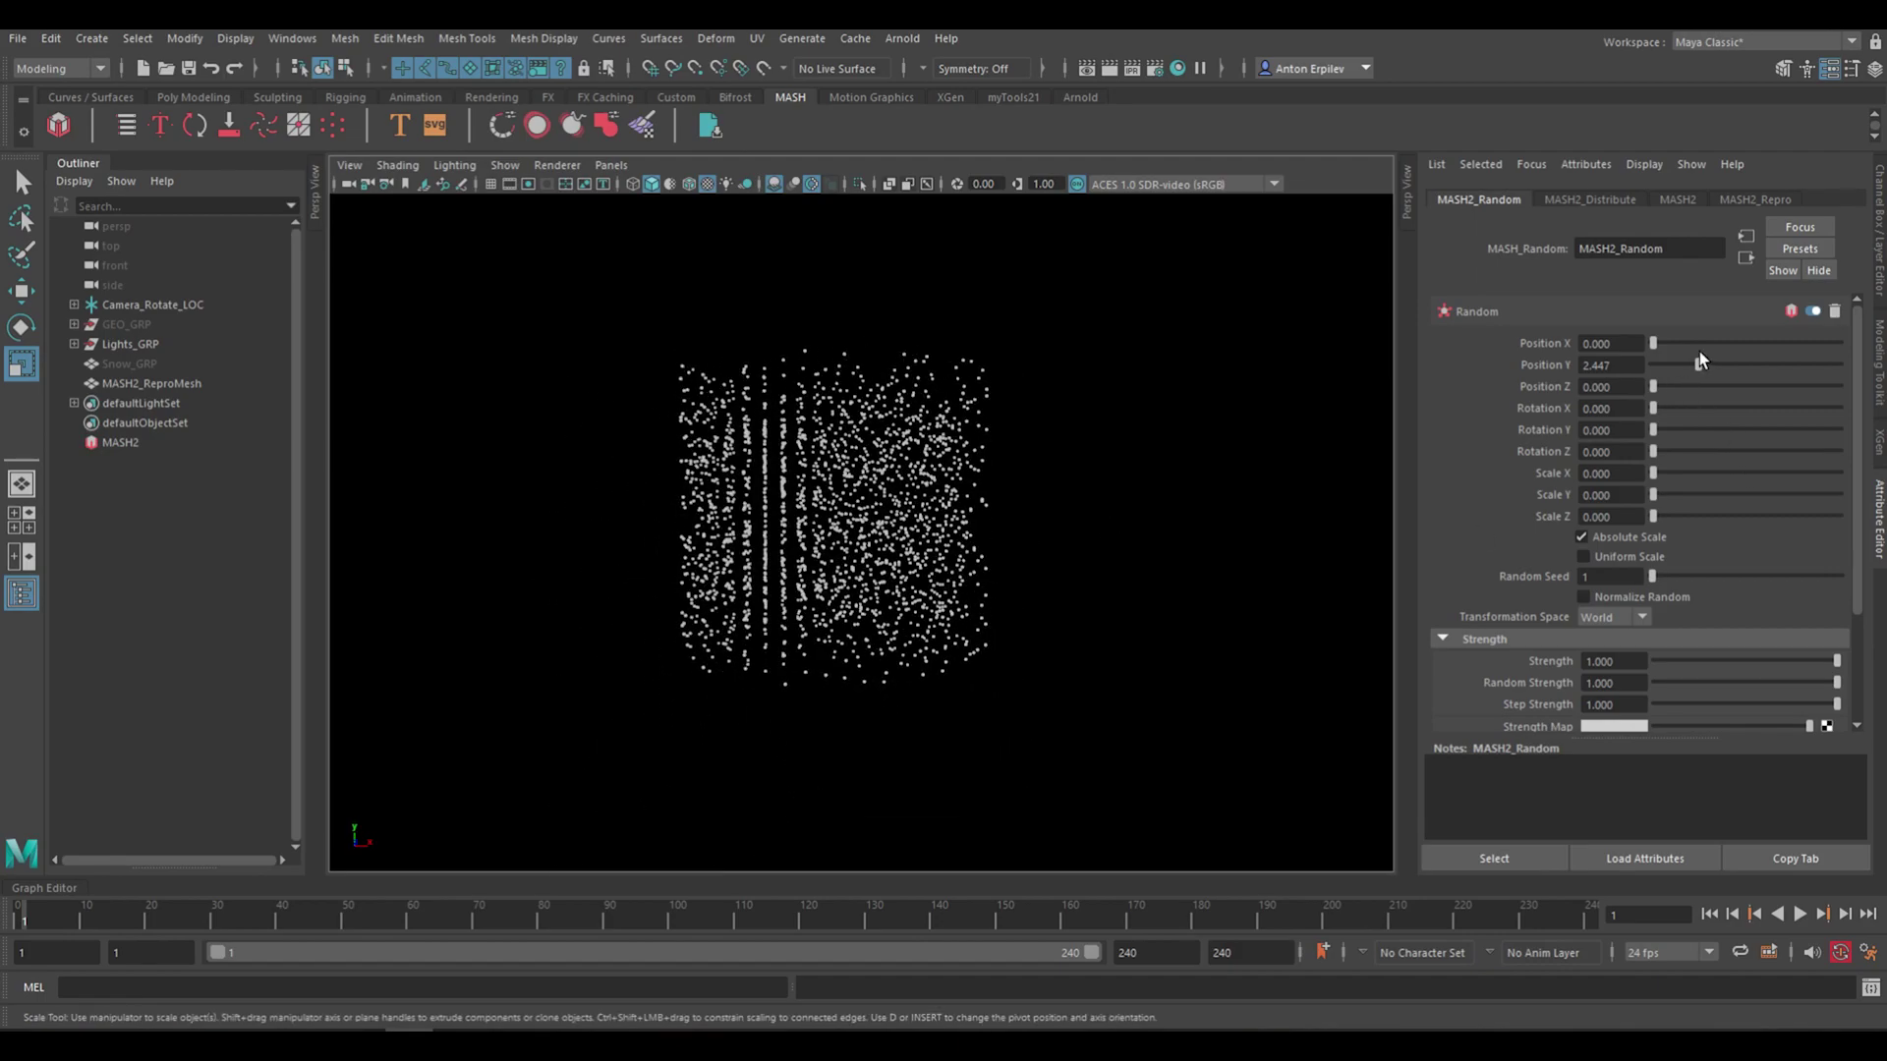
pyautogui.moveTo(1714, 370); pyautogui.dragTo(1698, 373)
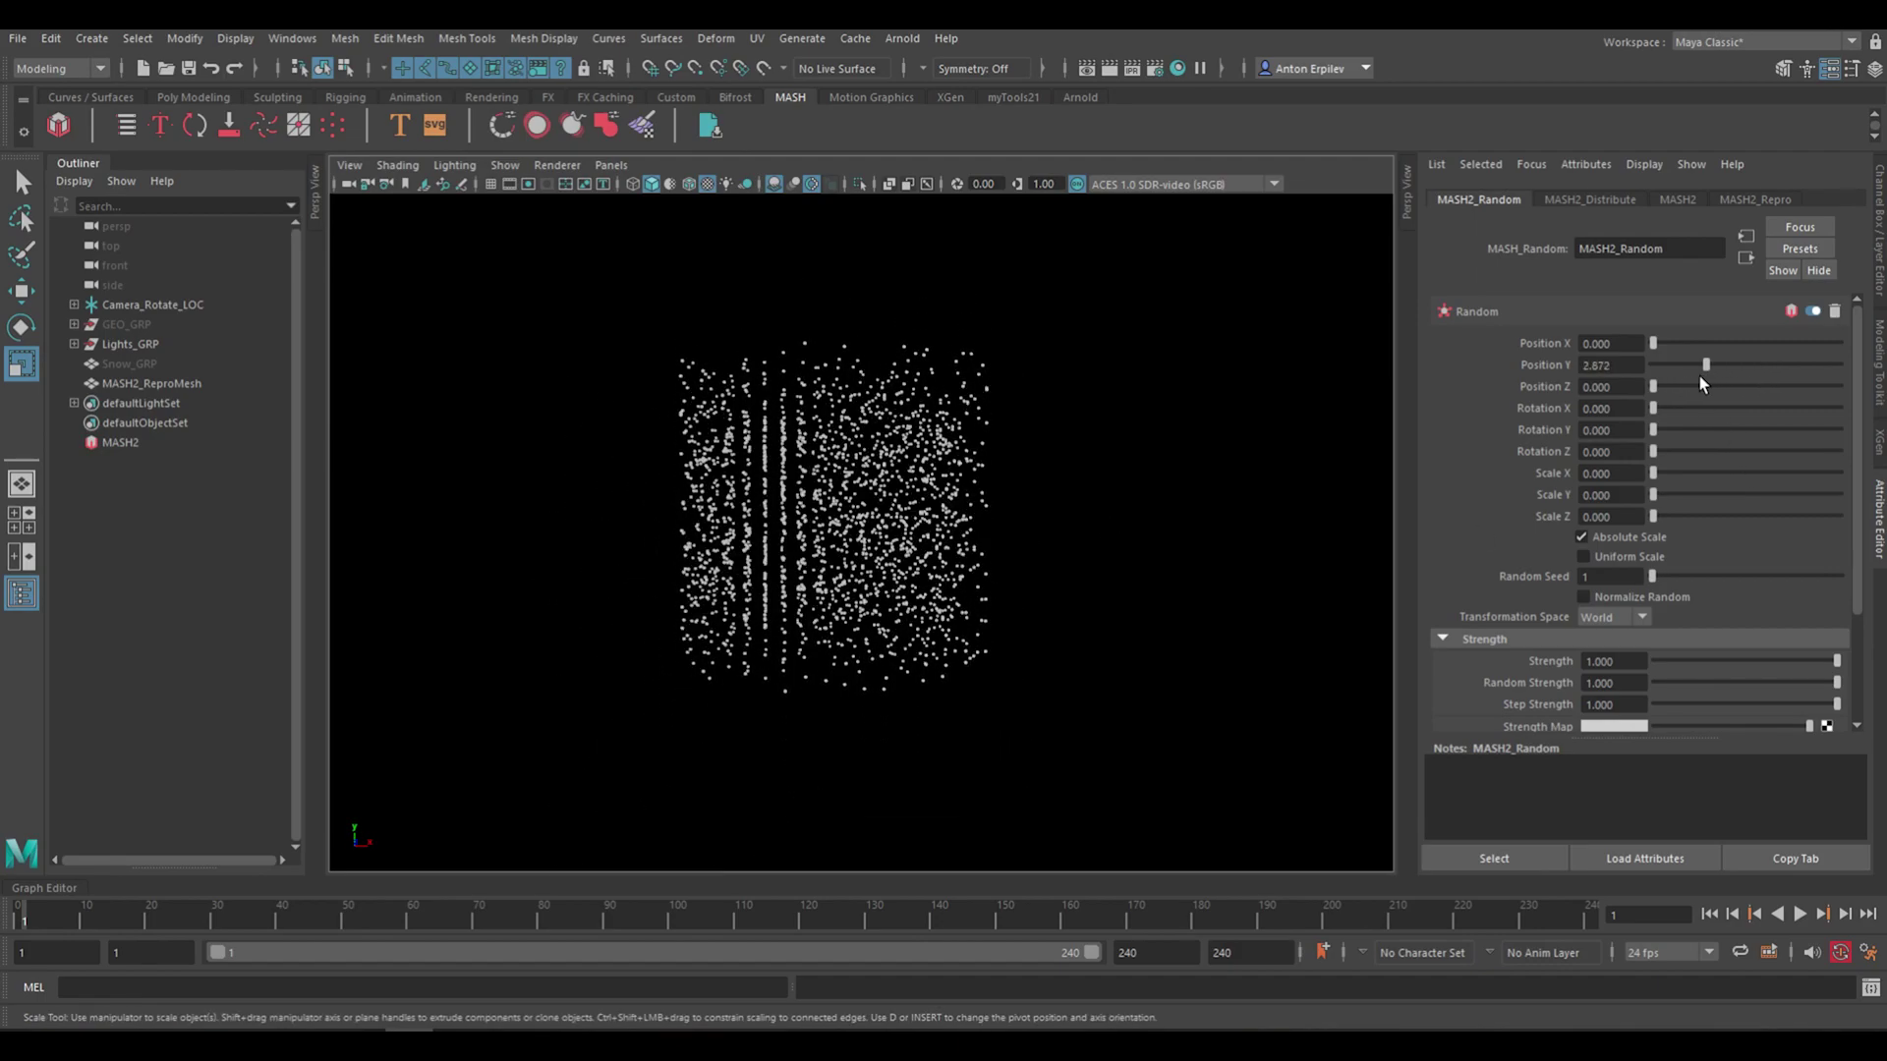
pyautogui.keyDown('alt'); pyautogui.moveTo(973, 602); pyautogui.dragTo(1072, 590); pyautogui.keyUp('alt')
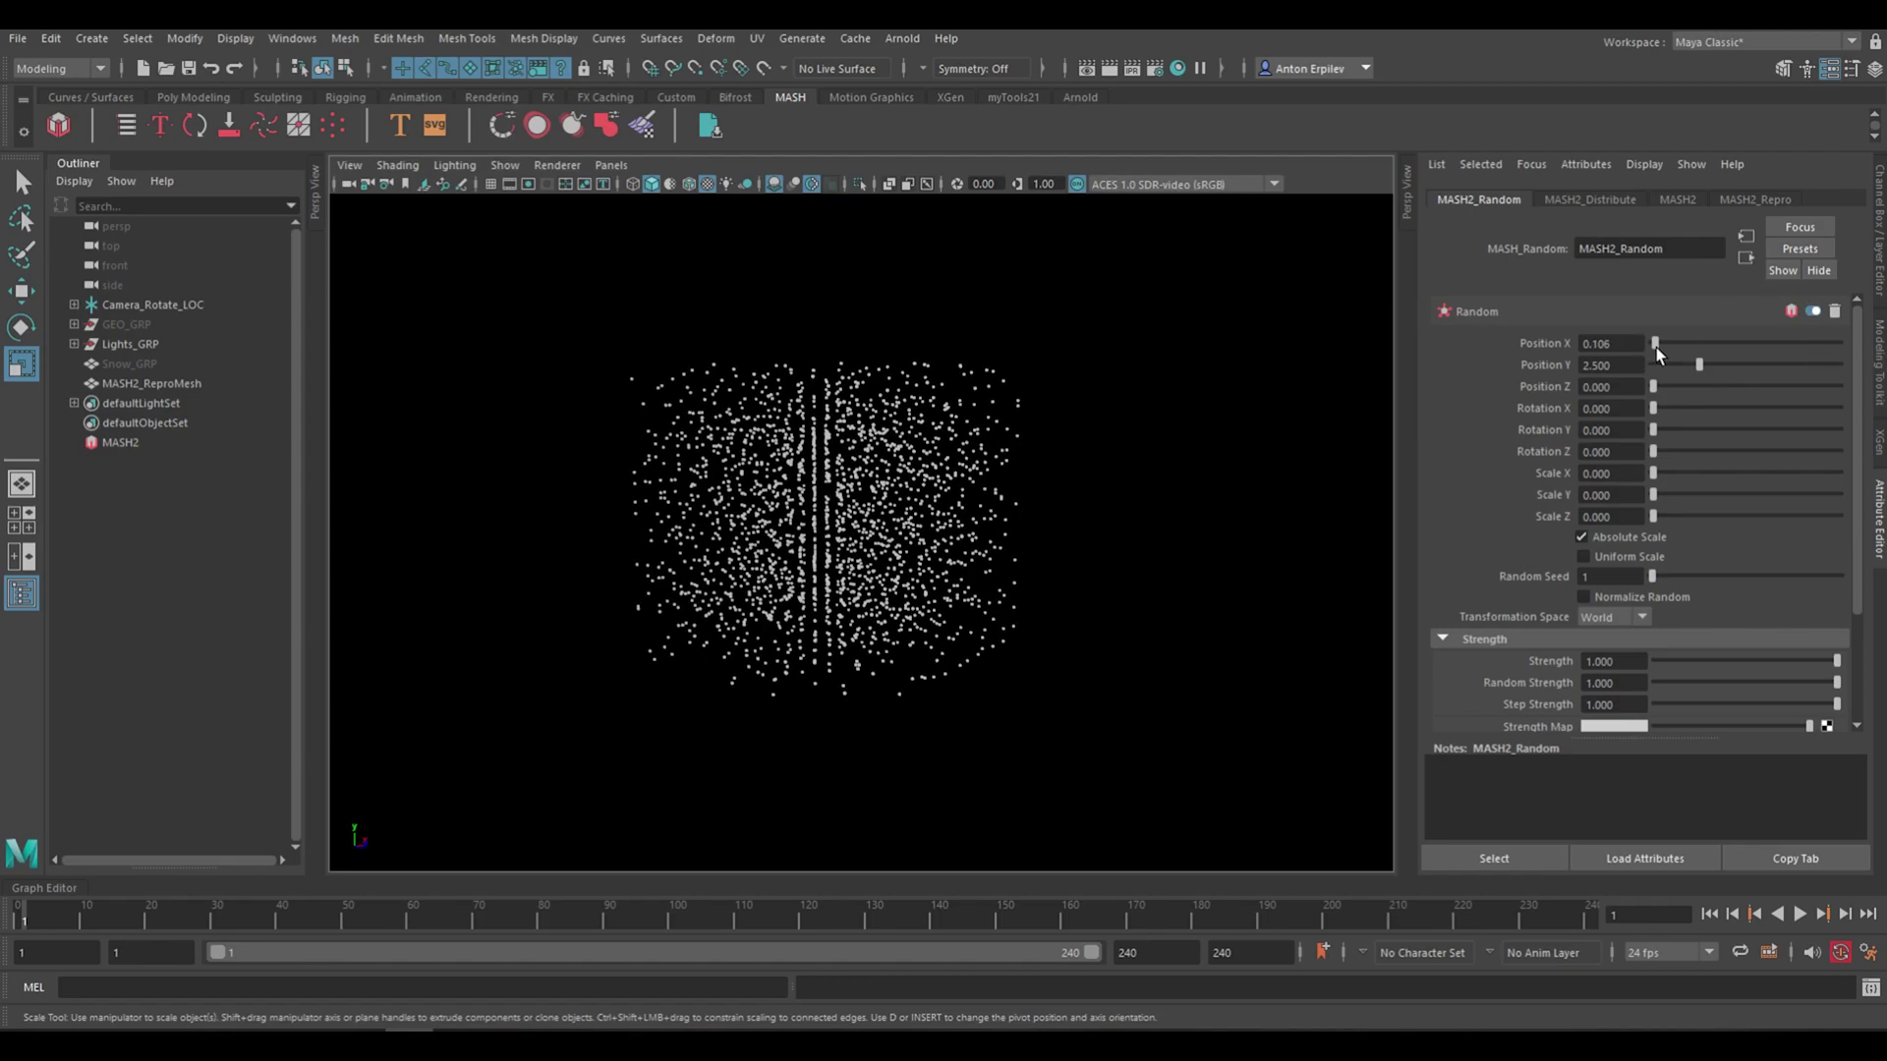
# Raise the Random node's Position X to about 2.4 and Position Z to about 1.9
pyautogui.moveTo(1656, 346); pyautogui.dragTo(1700, 346)
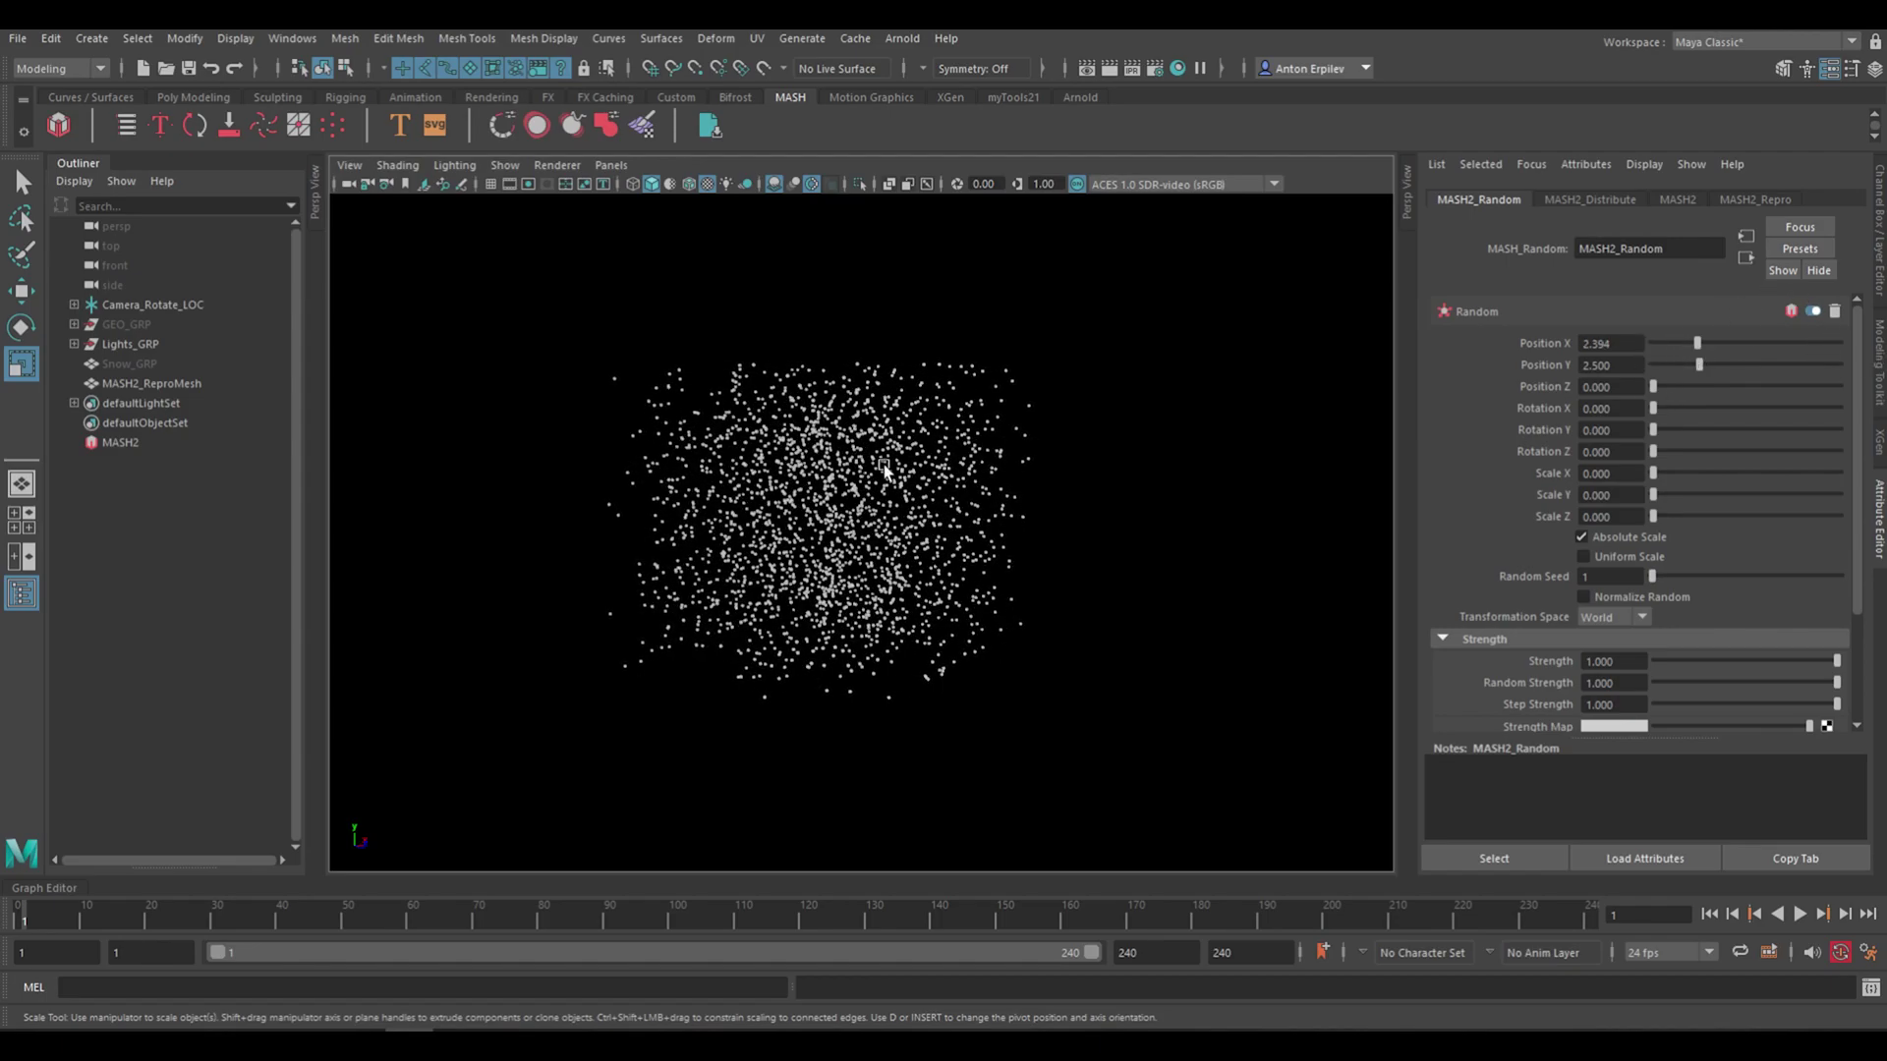
pyautogui.keyDown('alt'); pyautogui.moveTo(884, 470); pyautogui.dragTo(580, 467); pyautogui.keyUp('alt')
pyautogui.moveTo(1650, 386); pyautogui.dragTo(1688, 389)
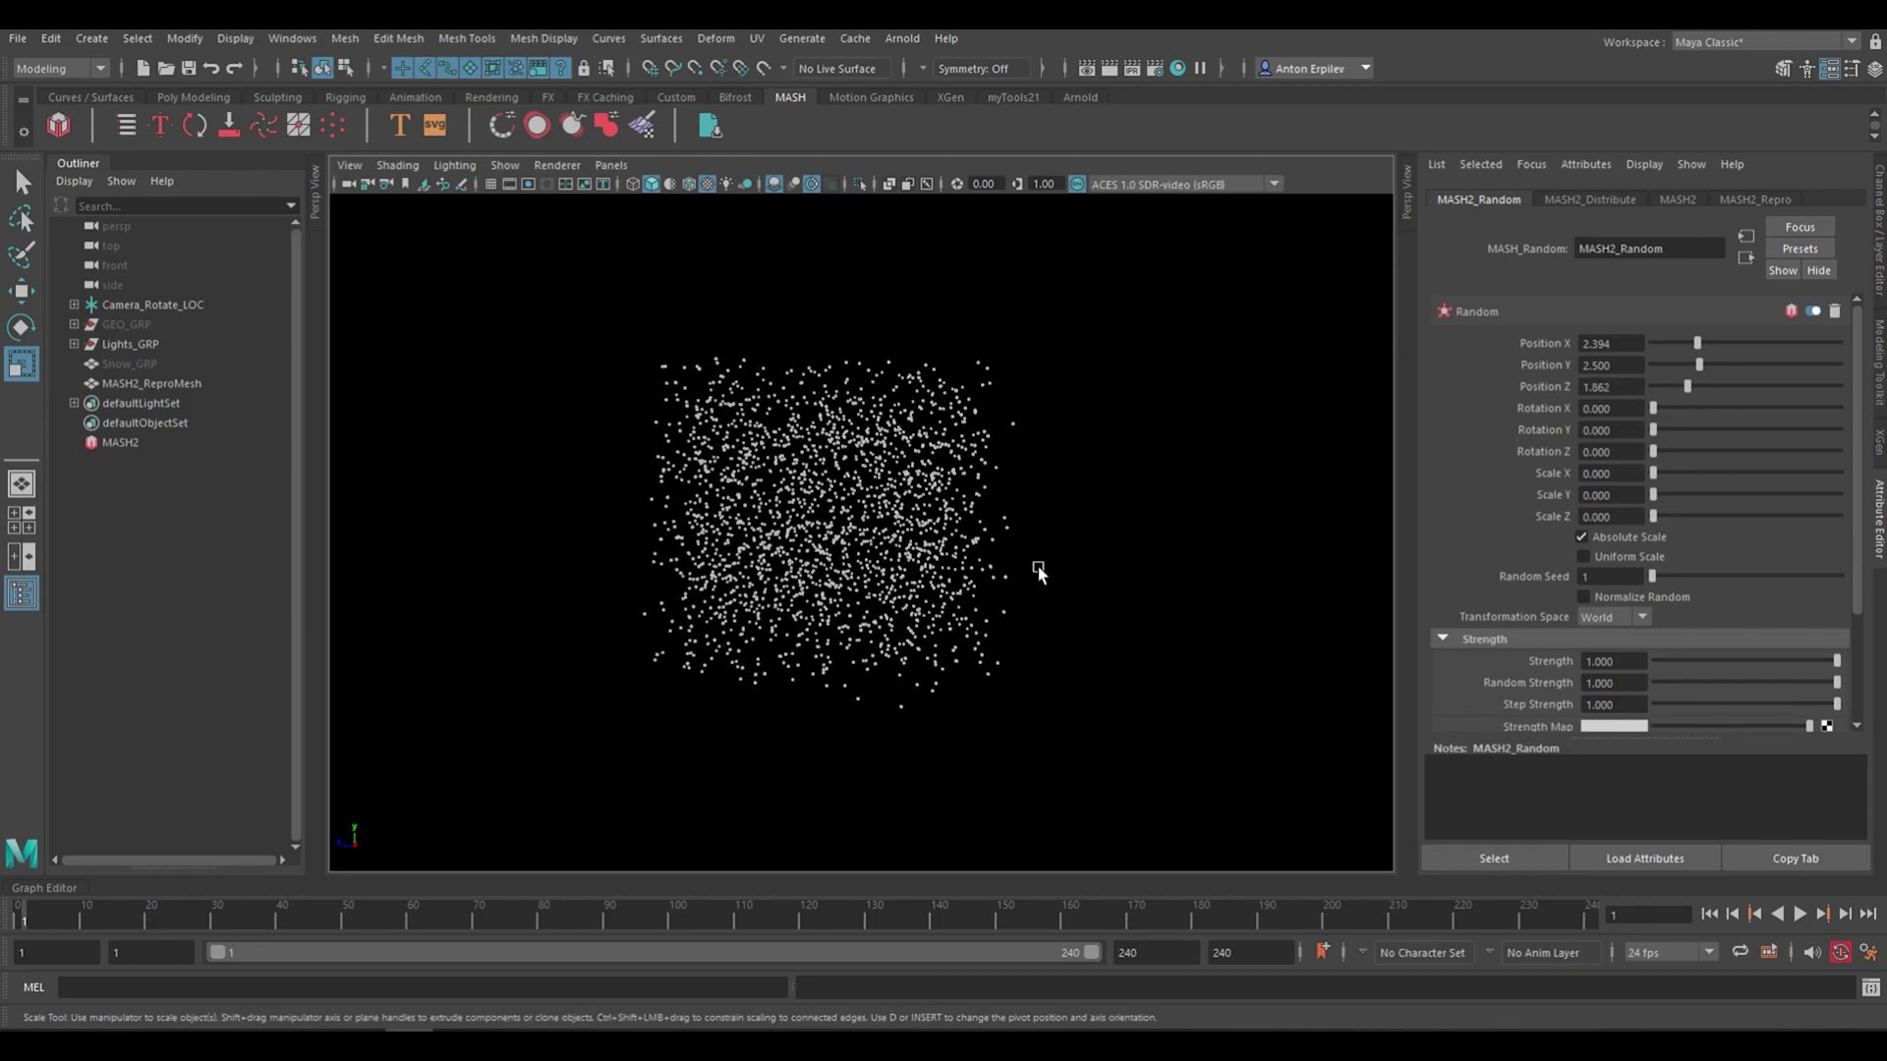
# Set the Random node's Position X, Position Y and Position Z to 2
pyautogui.doubleClick(1627, 343)
pyautogui.write('2')
pyautogui.press('Tab')
pyautogui.write('2')
pyautogui.press('Tab')
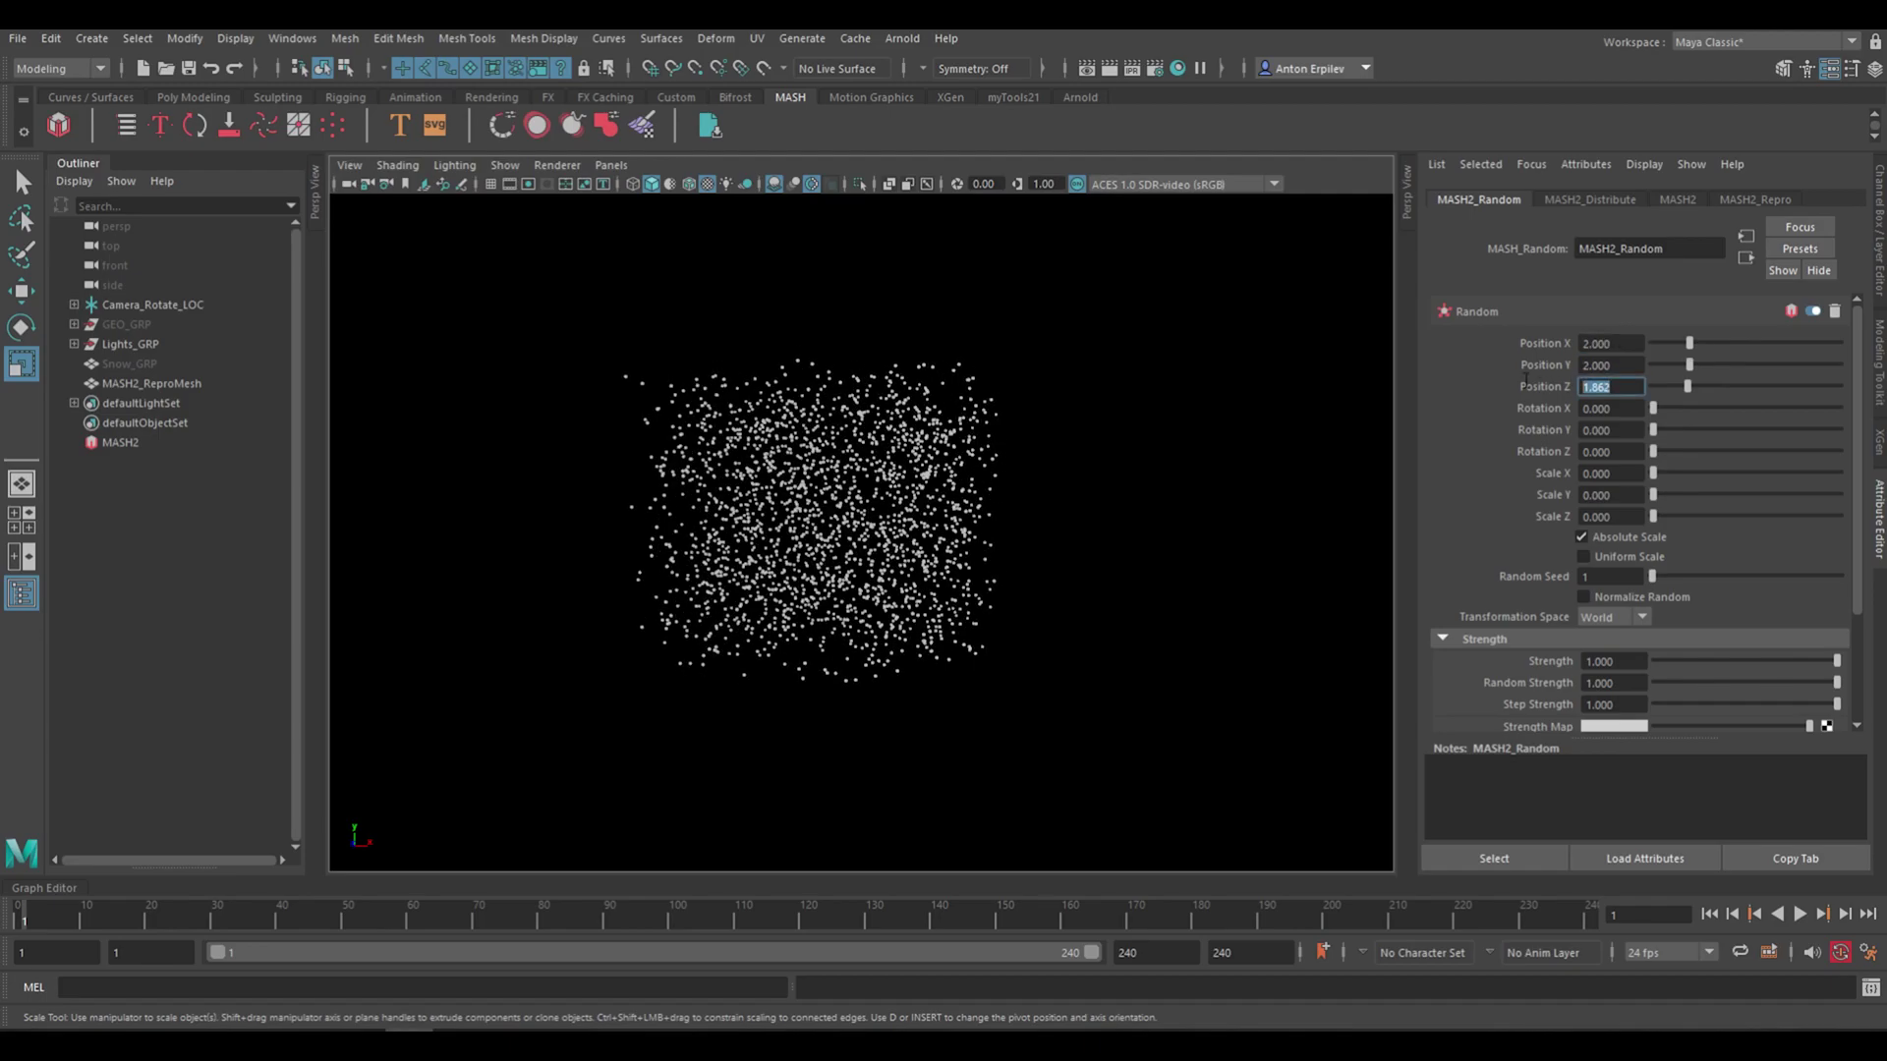
pyautogui.write('2')
pyautogui.press('Return')
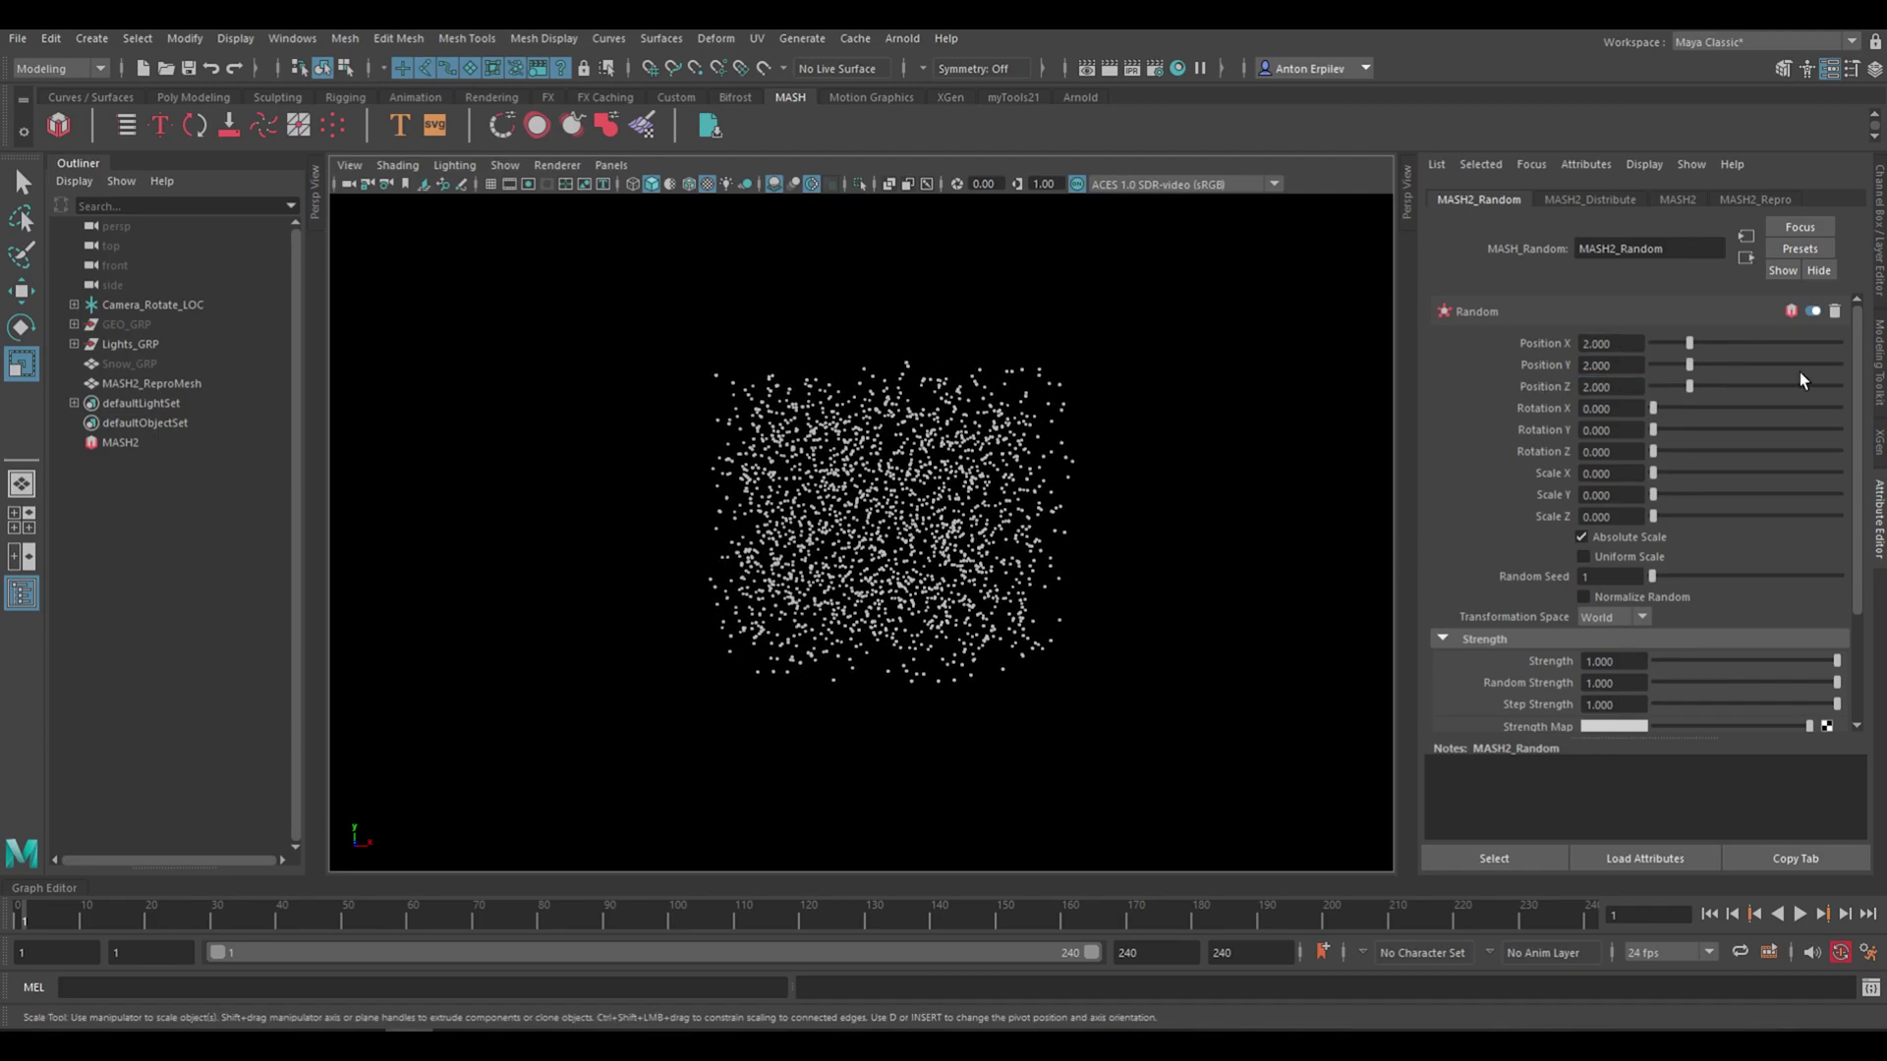
# Randomize the snowflakes' rotation with Rotation X about 17, Rotation Y about 15 and Rotation Z about 12
pyautogui.keyDown('alt'); pyautogui.moveTo(1012, 452); pyautogui.dragTo(1307, 423, button='right'); pyautogui.keyUp('alt')
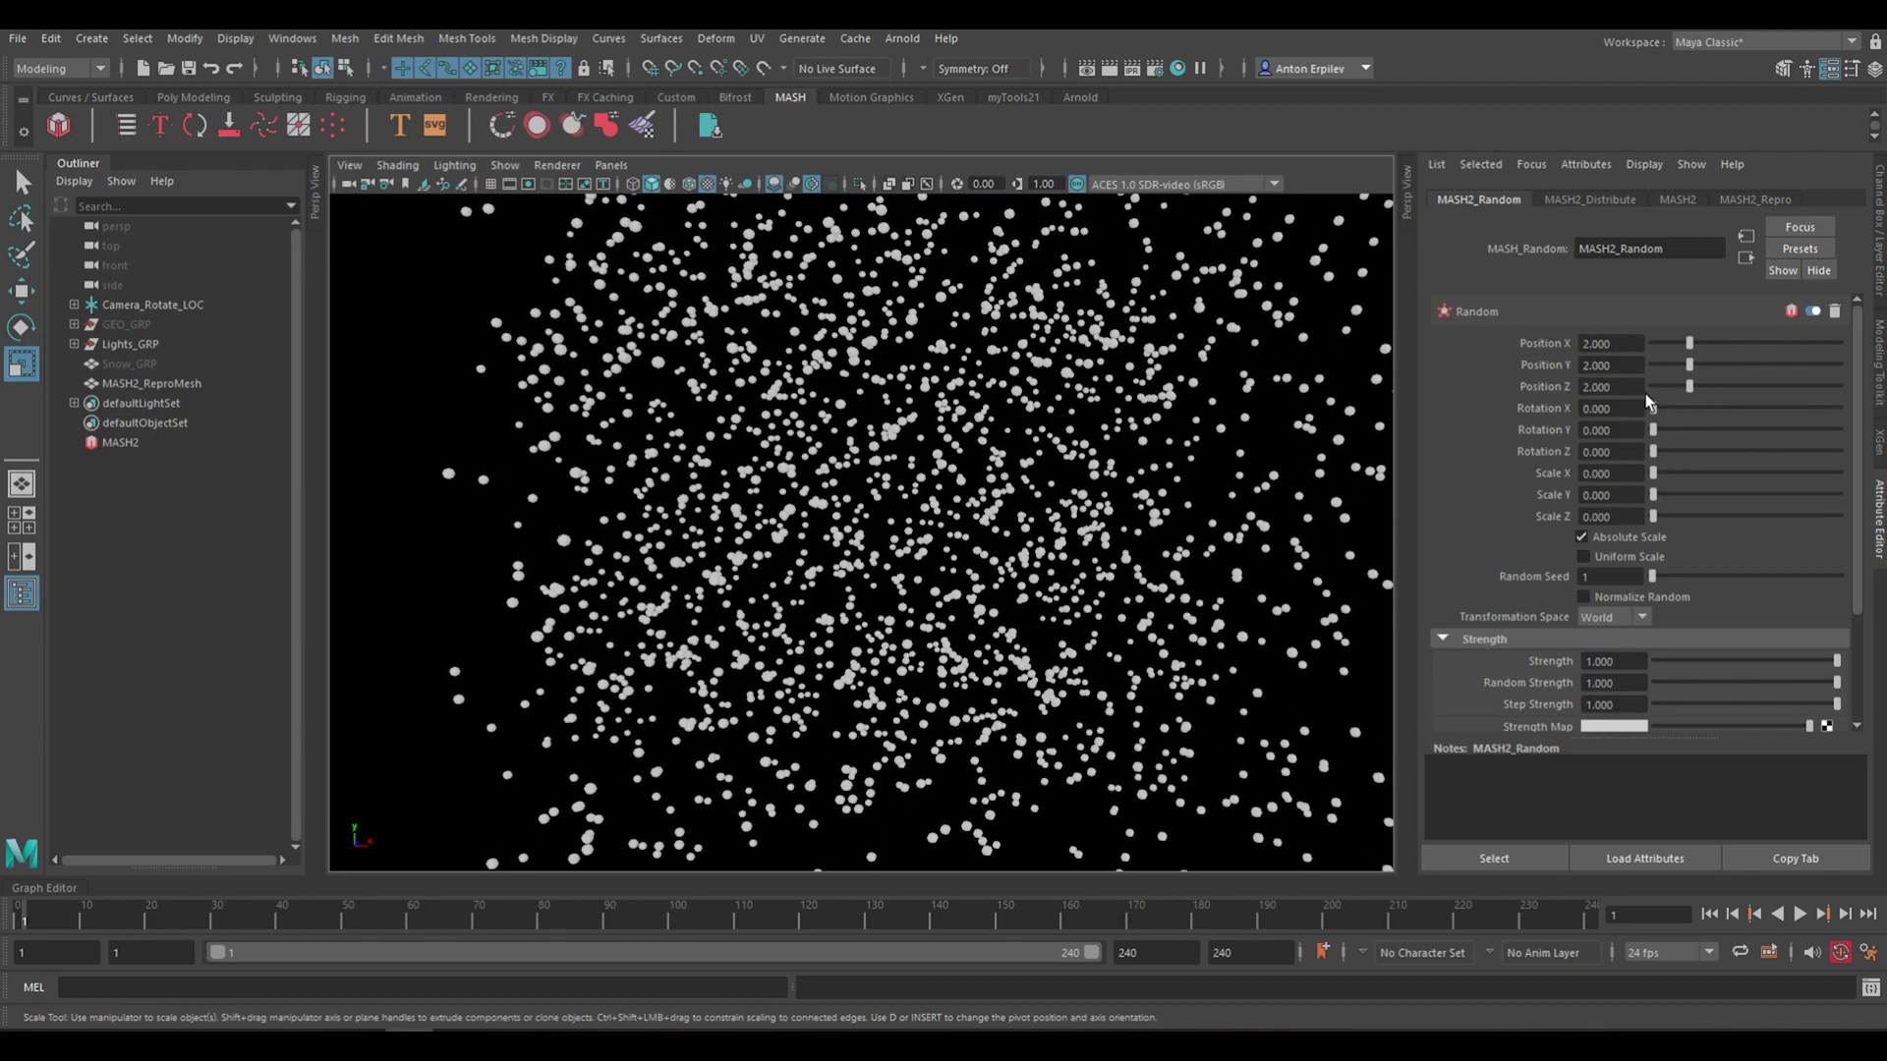
pyautogui.moveTo(1652, 406); pyautogui.dragTo(1669, 406)
pyautogui.moveTo(1666, 407); pyautogui.dragTo(1671, 430)
pyautogui.scroll(-4, 1032, 374)
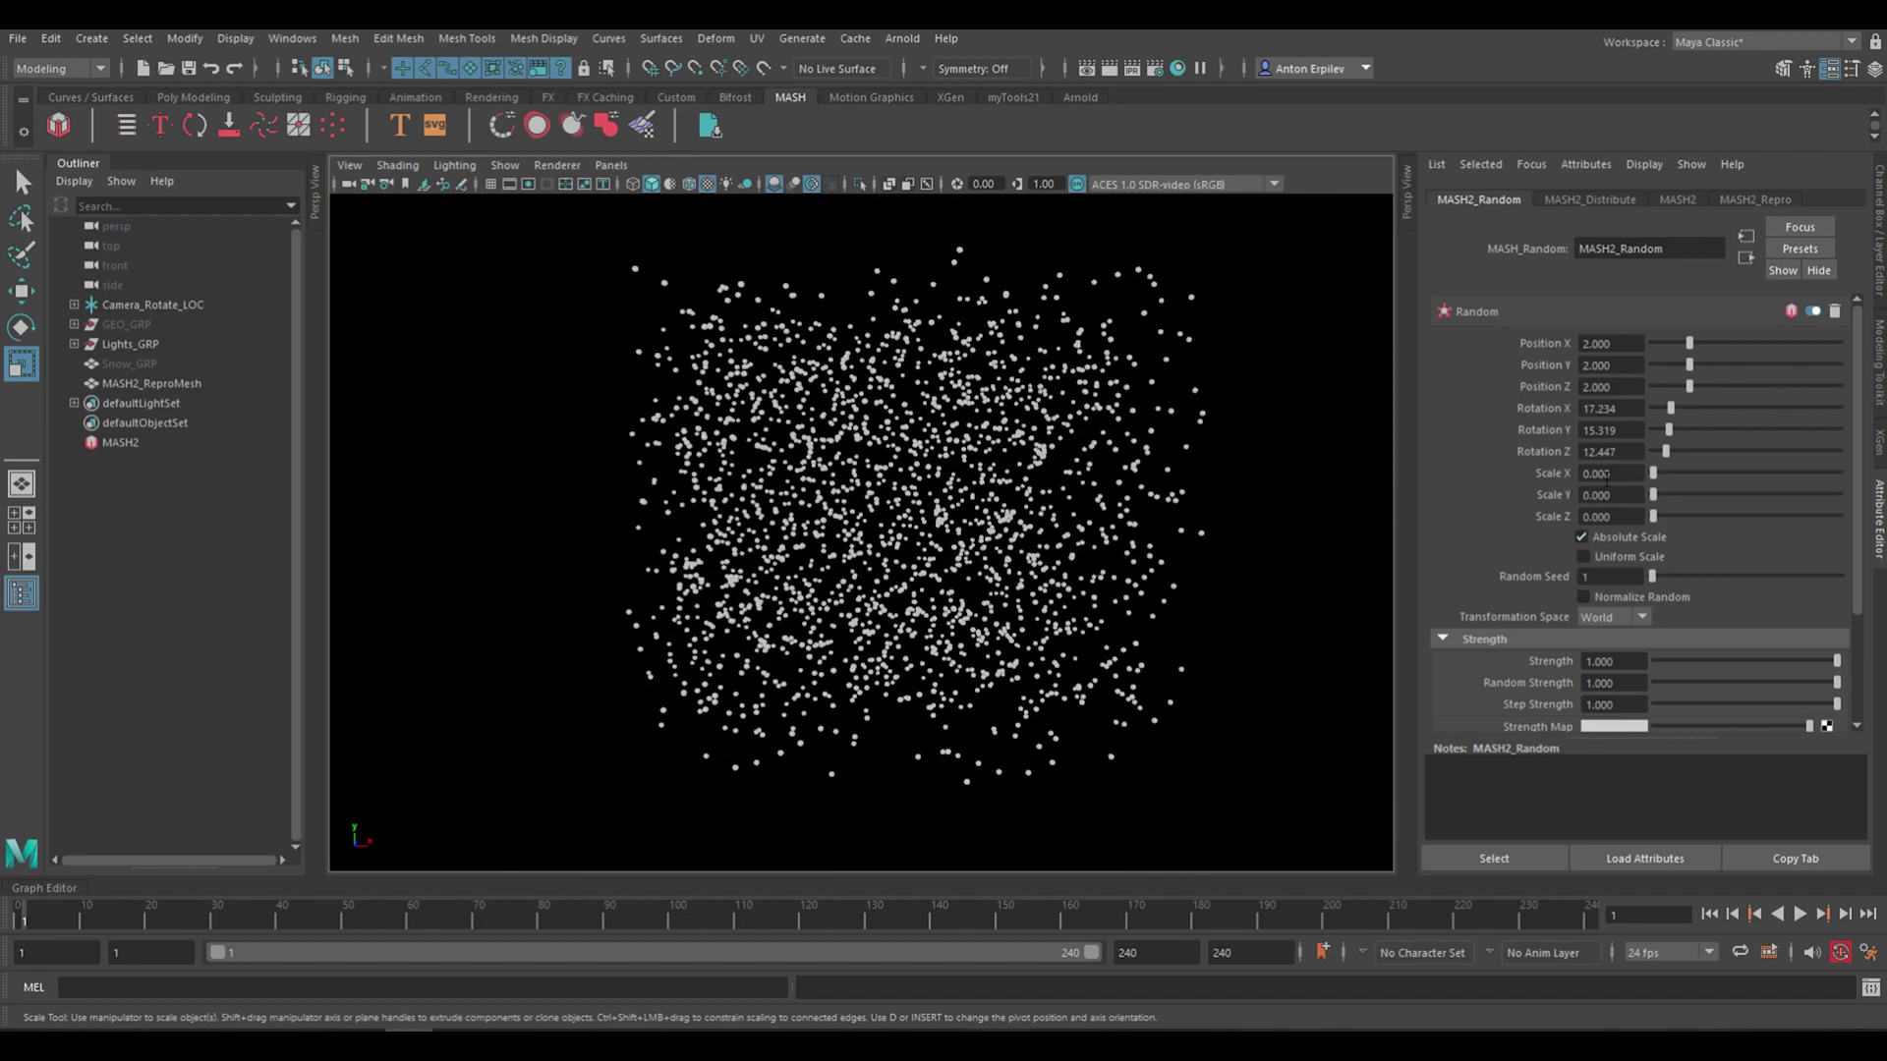
# Try a random Scale Y of about 3.3 without Uniform Scale and inspect the snowflake shapes up close
pyautogui.click(1584, 557)
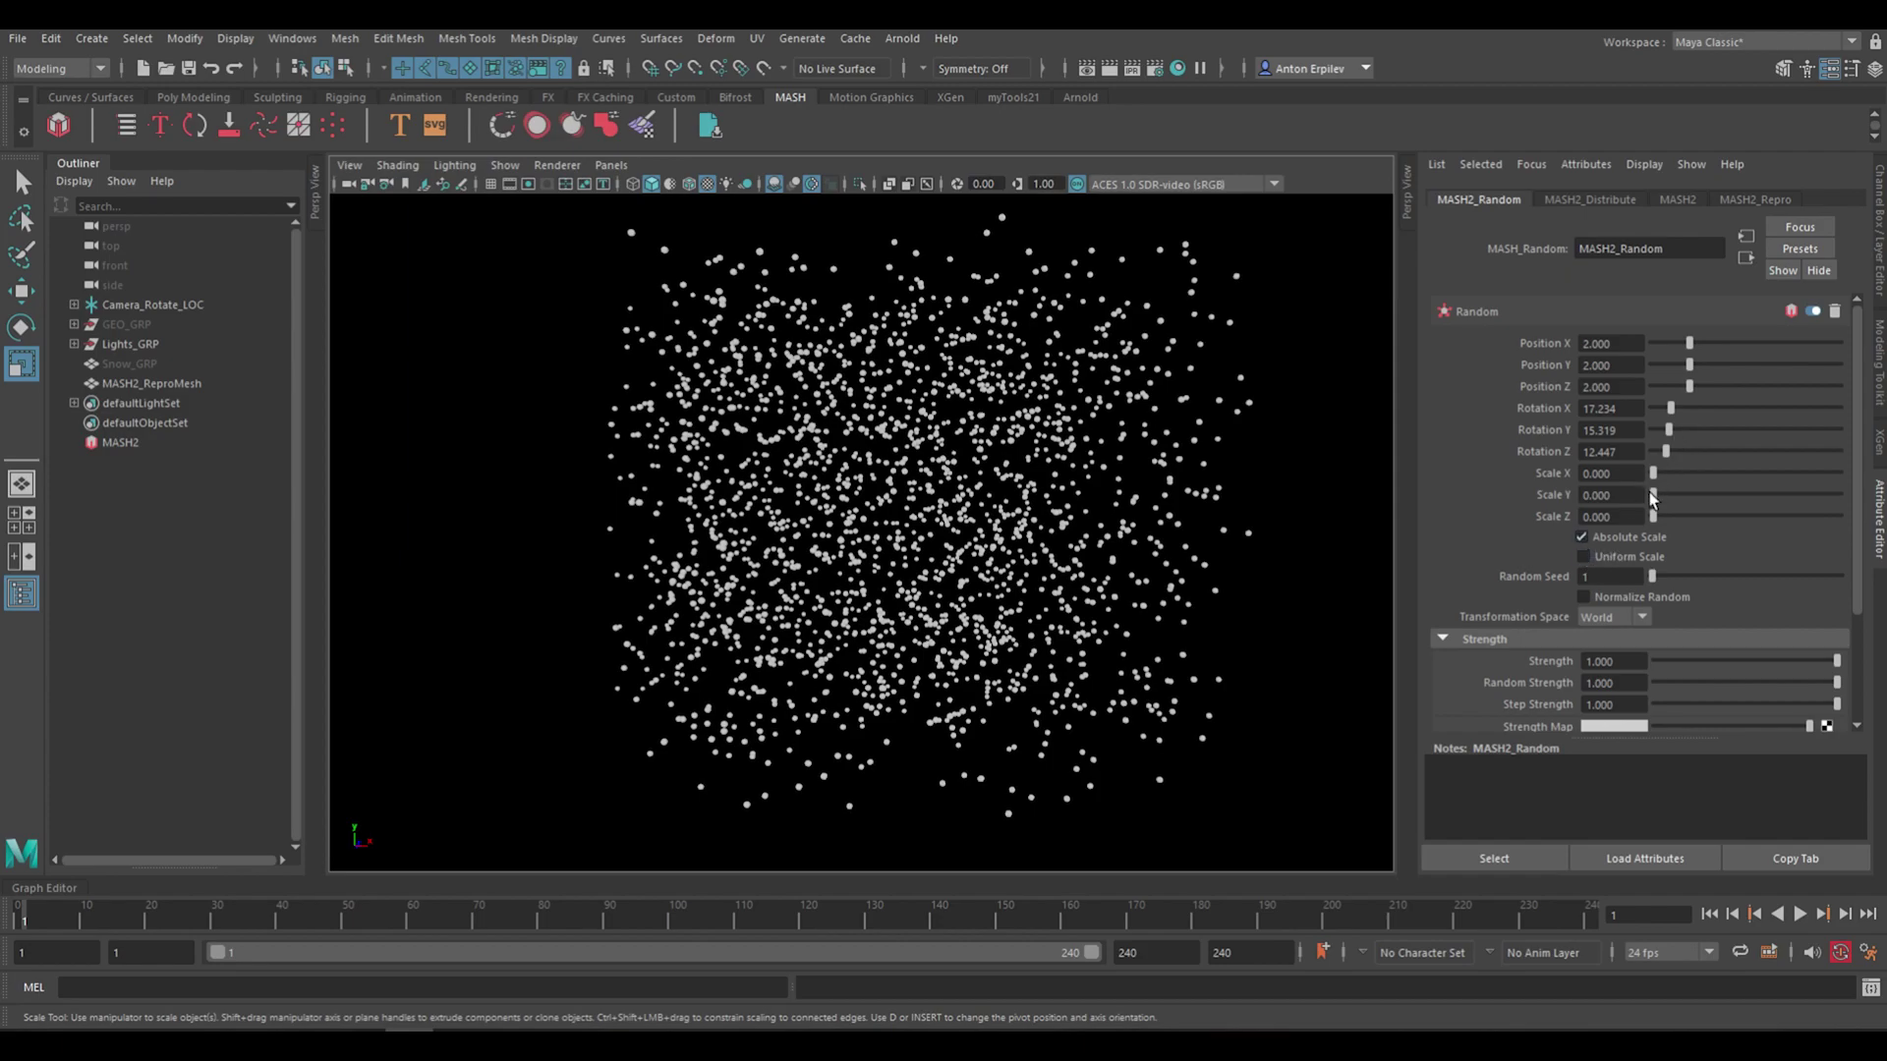
pyautogui.moveTo(1657, 498); pyautogui.dragTo(1718, 495)
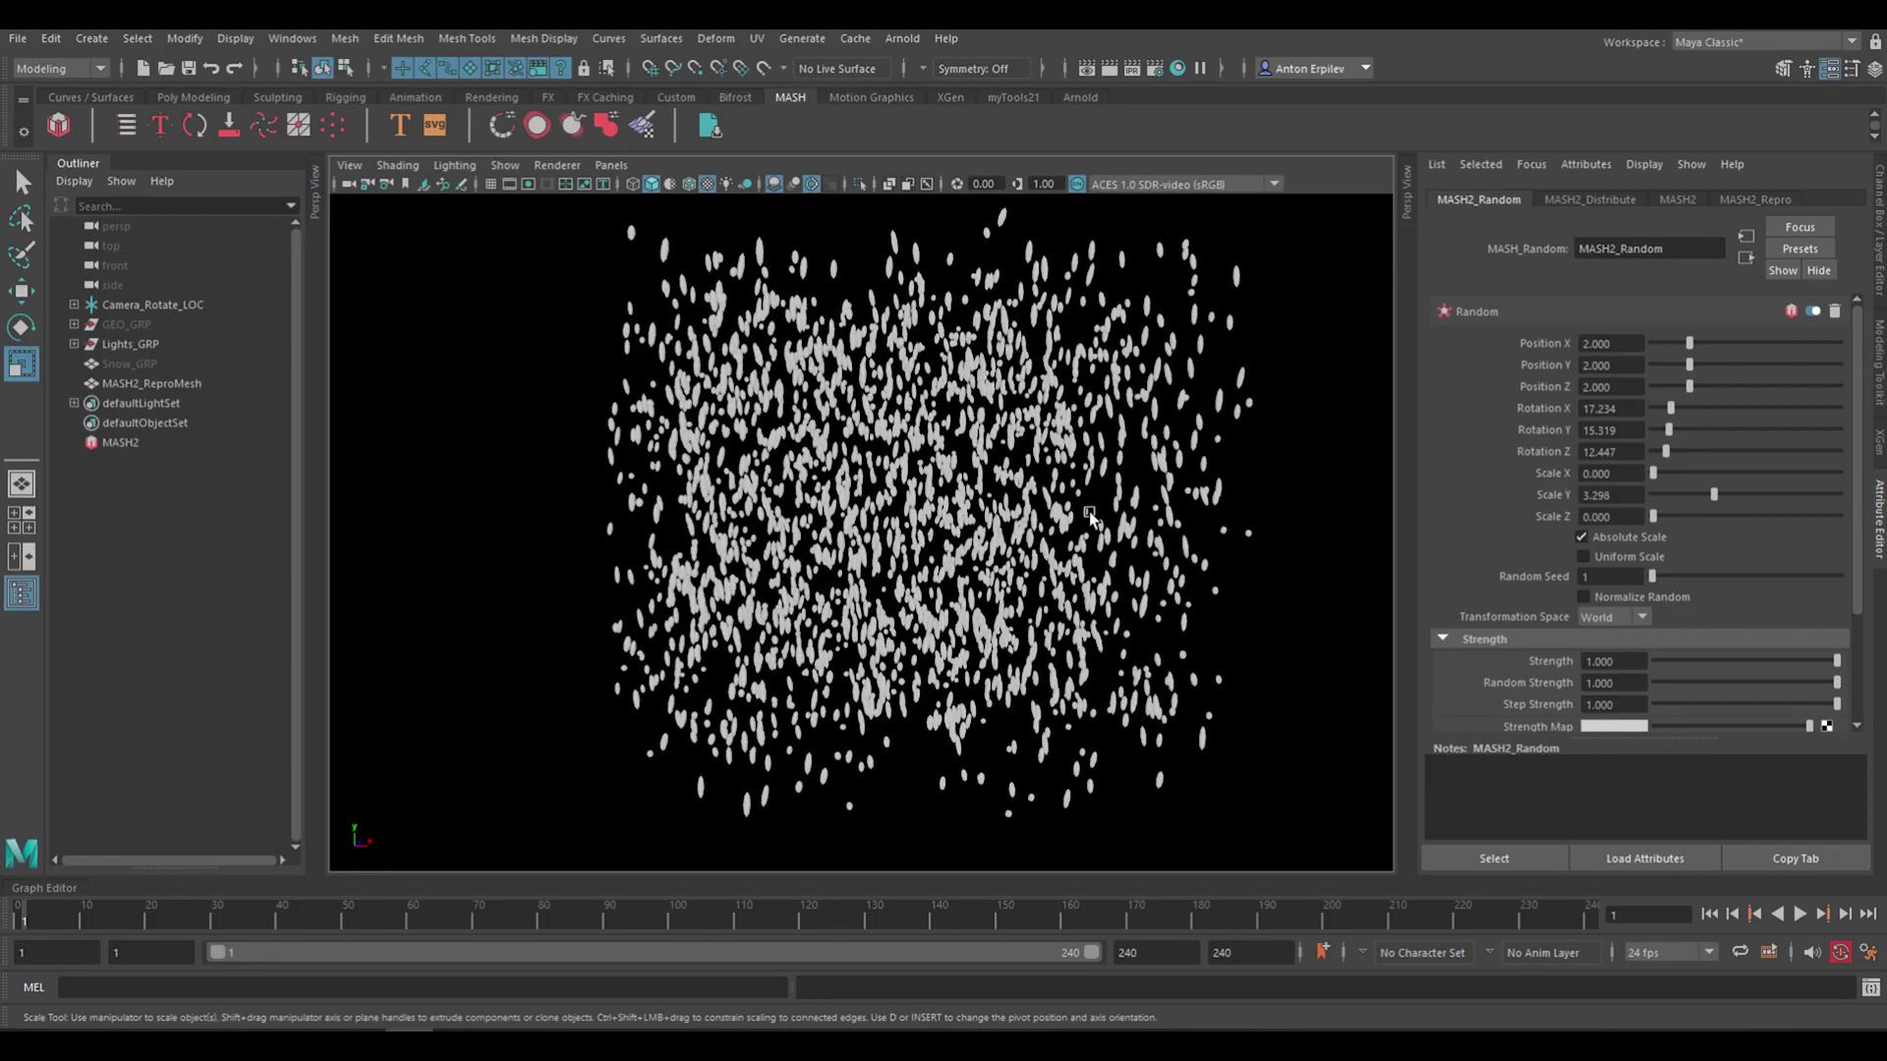
pyautogui.scroll(3, 1018, 466)
pyautogui.scroll(3, 1019, 466)
pyautogui.scroll(5, 1173, 504)
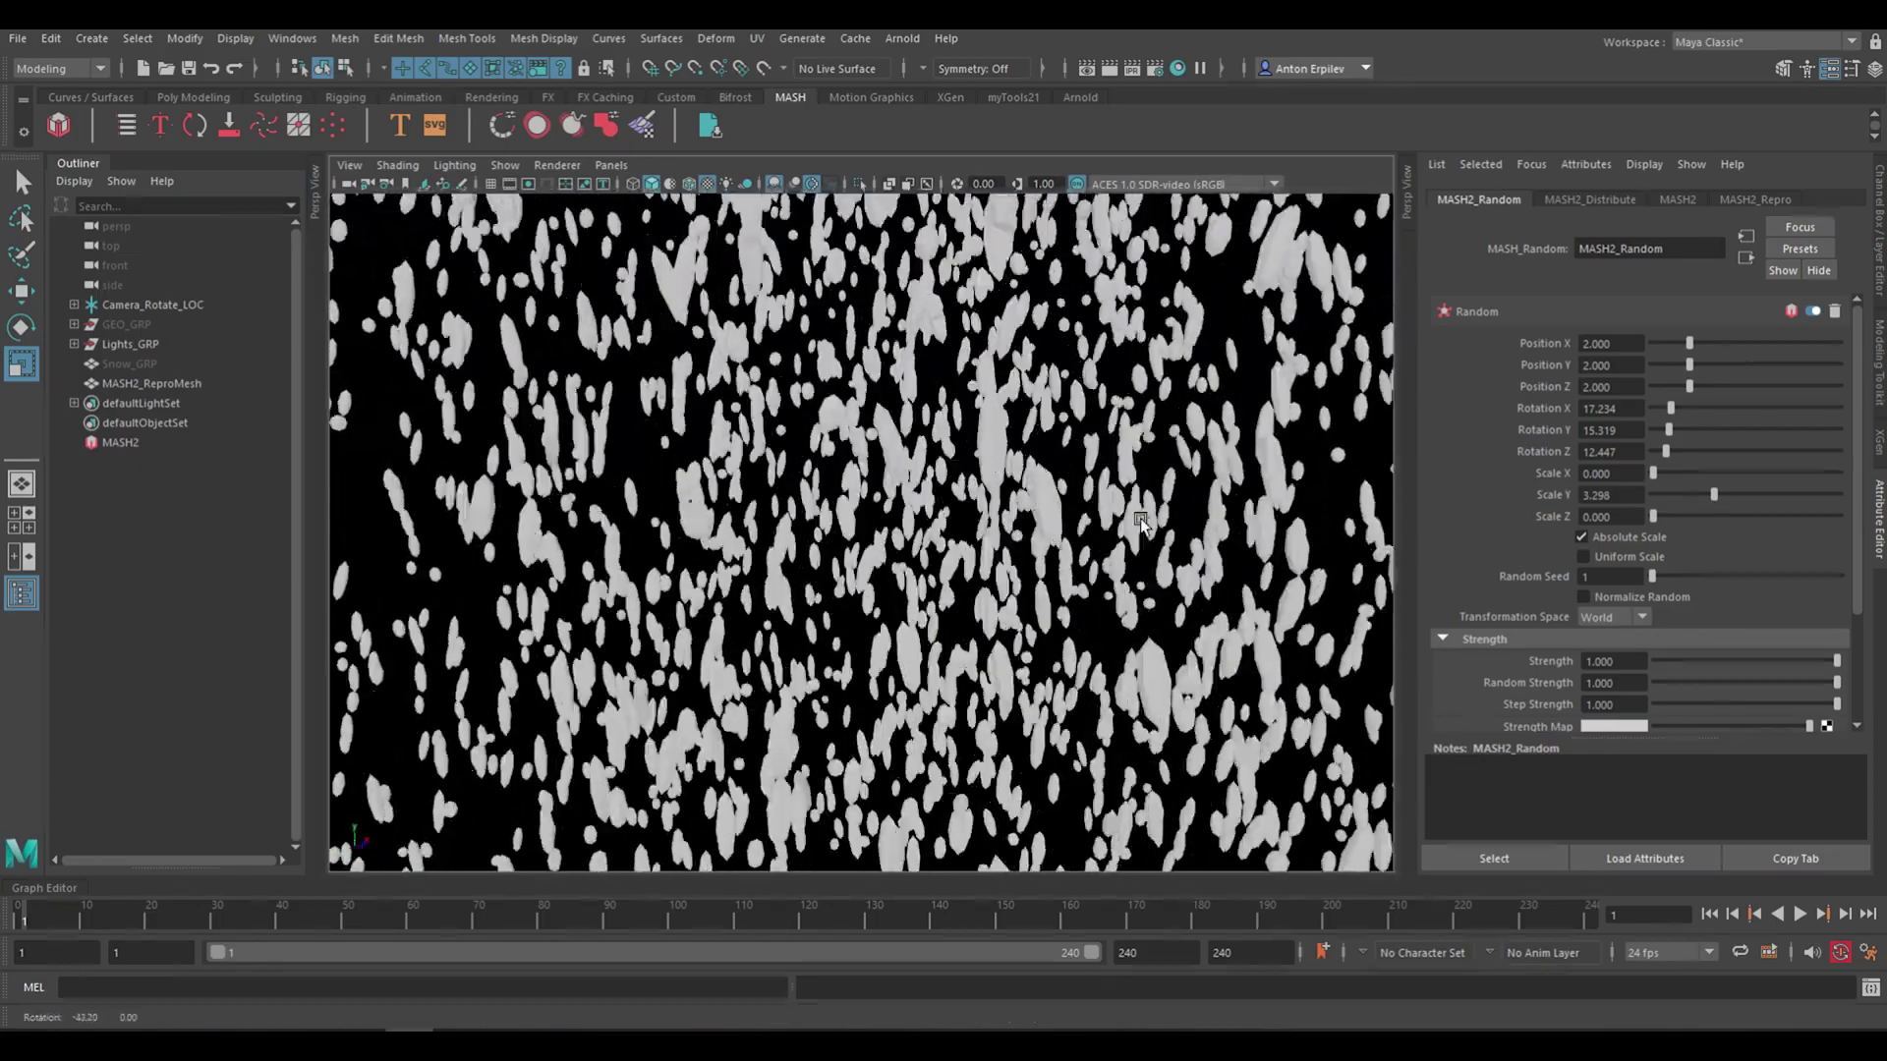
pyautogui.scroll(4, 1174, 504)
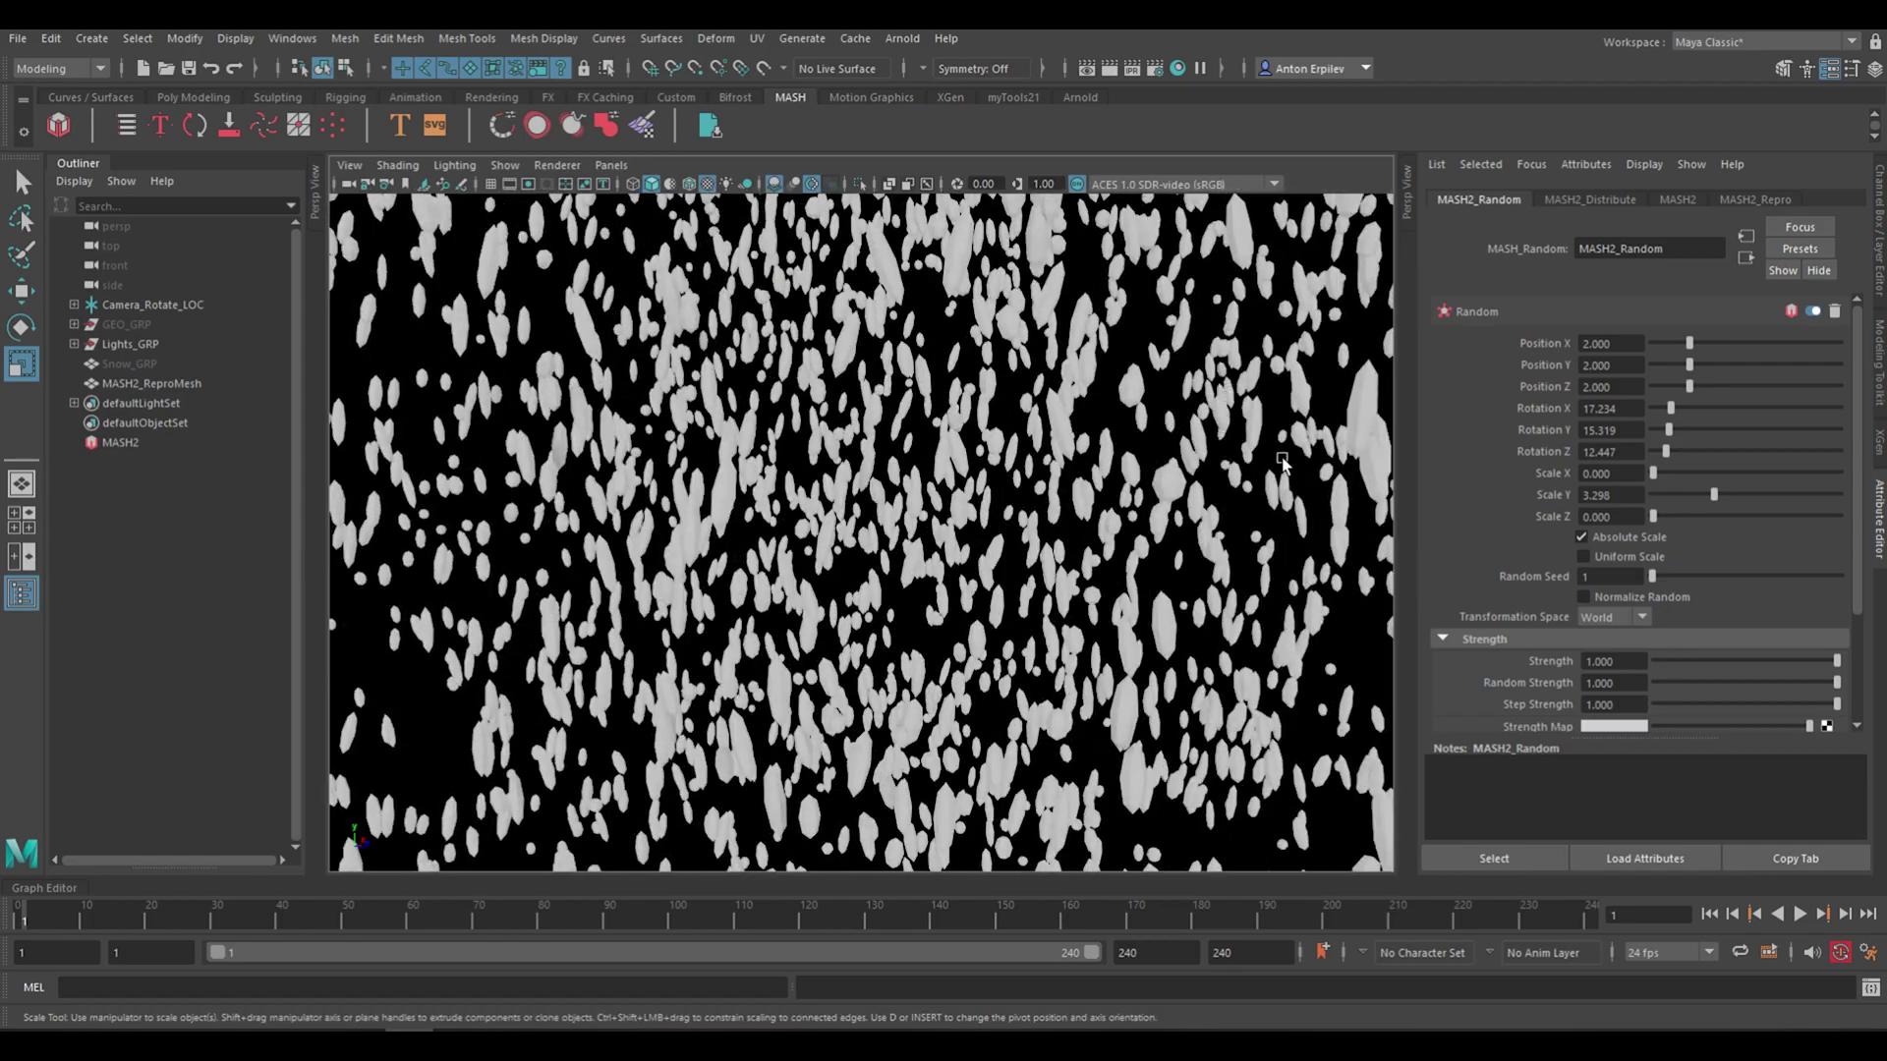
pyautogui.scroll(-8, 1132, 423)
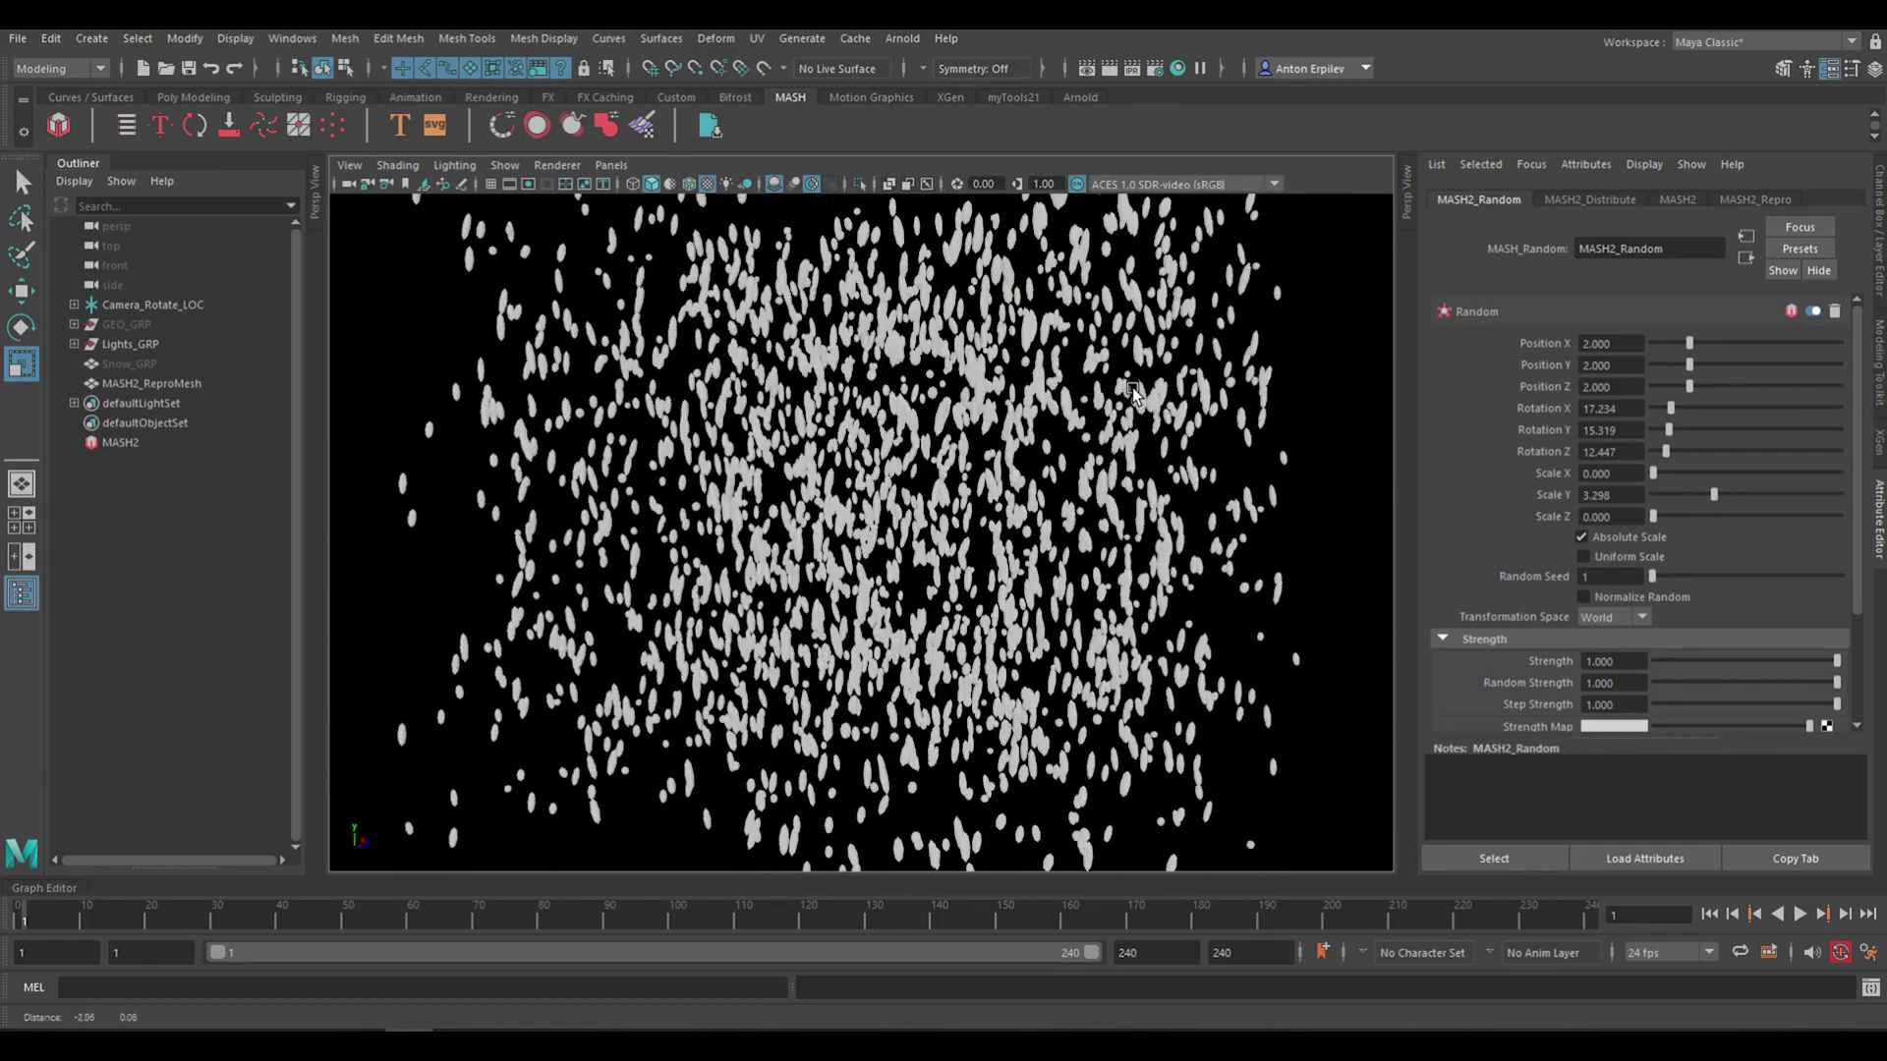
pyautogui.scroll(5, 1043, 510)
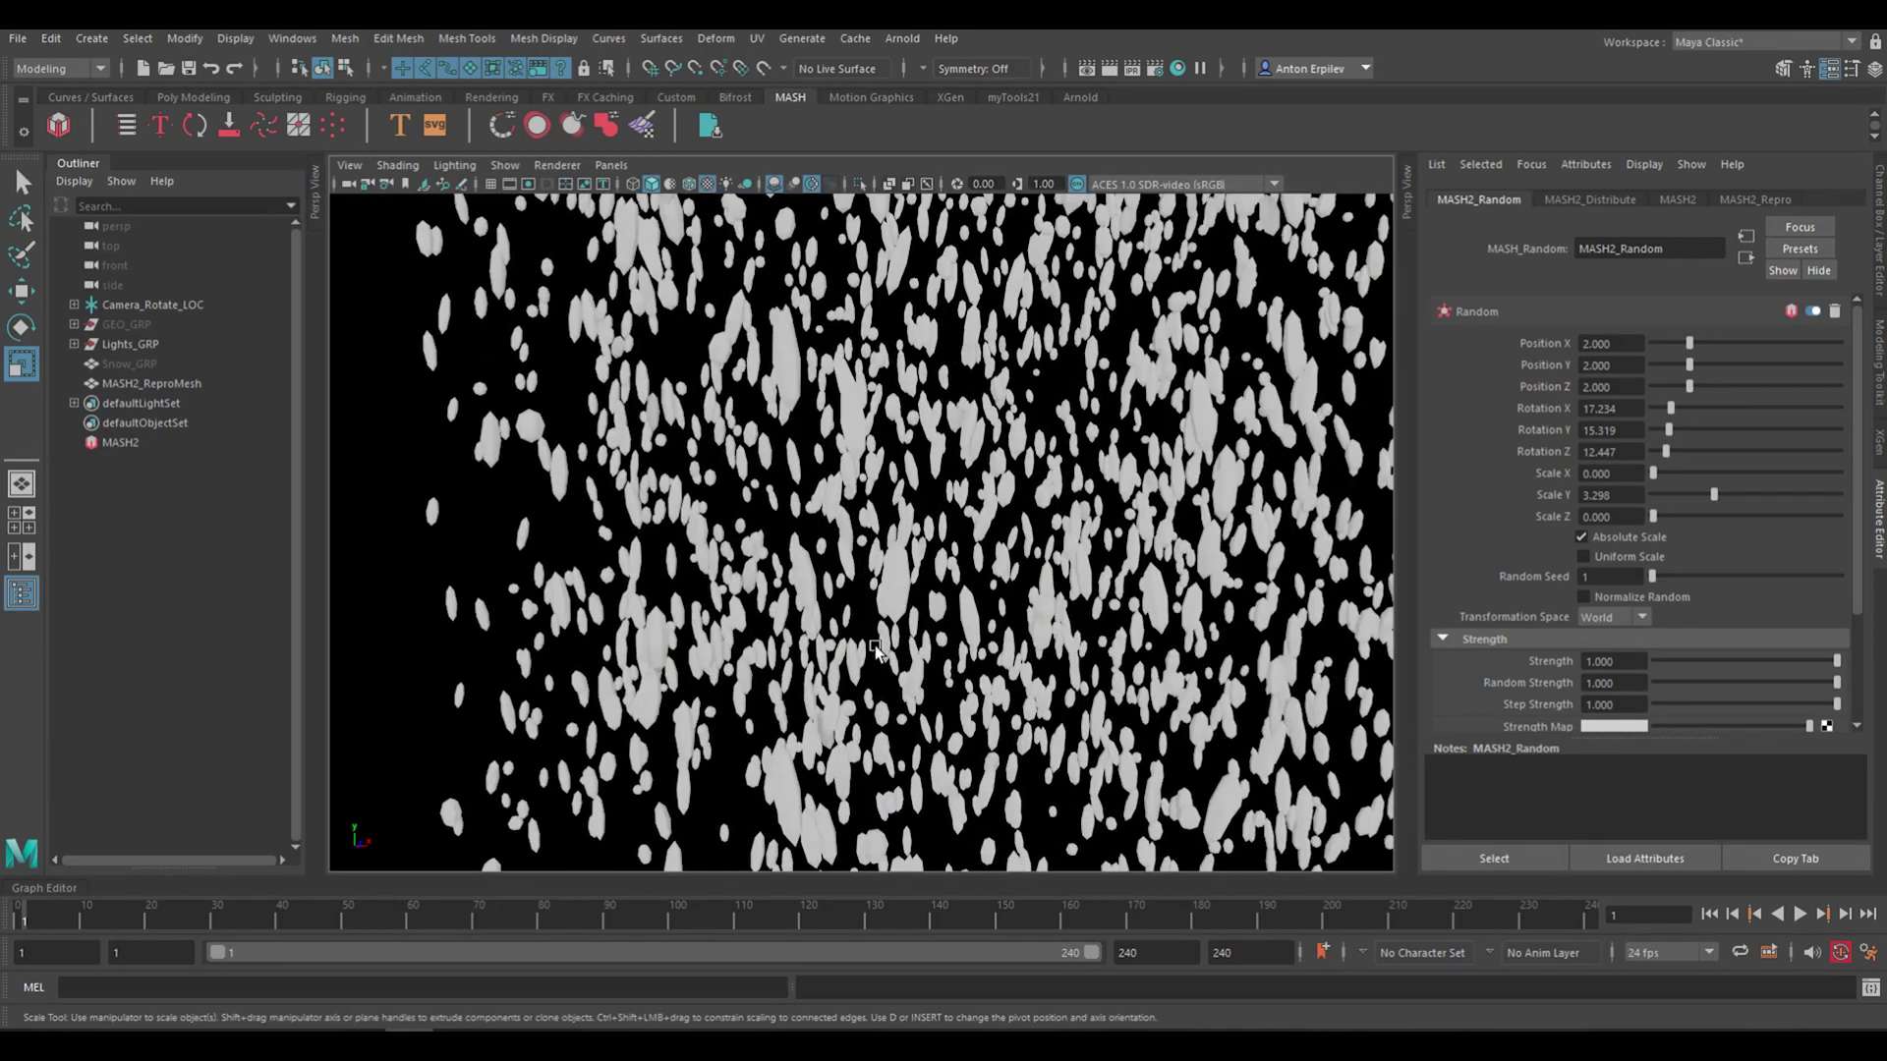
# Try a random Scale X of about 3.3 and Scale Z of about 2.9, and undo the scale changes
pyautogui.moveTo(1654, 476); pyautogui.dragTo(1707, 516)
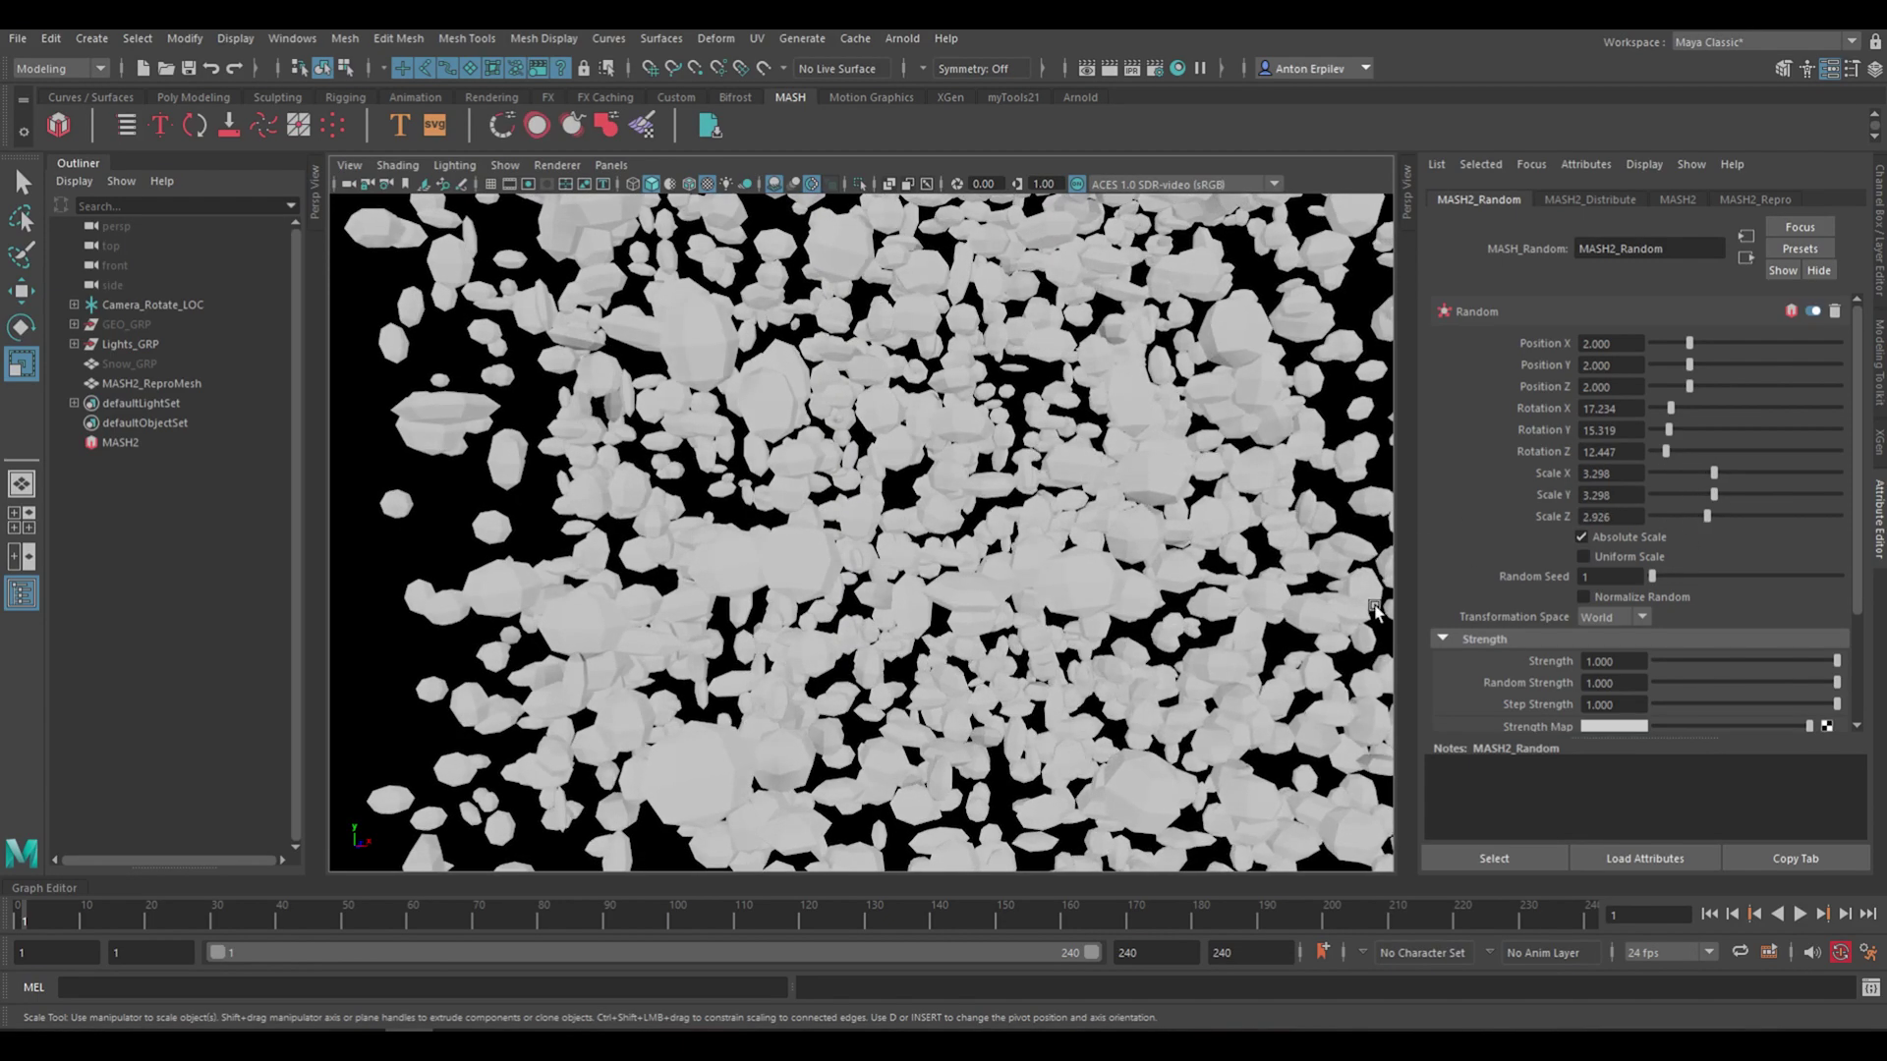
pyautogui.scroll(-4, 1317, 560)
pyautogui.keyDown('alt'); pyautogui.moveTo(1317, 561); pyautogui.dragTo(1241, 514); pyautogui.keyUp('alt')
pyautogui.hotkey('ctrl', 'z')
pyautogui.hotkey('ctrl', 'z')
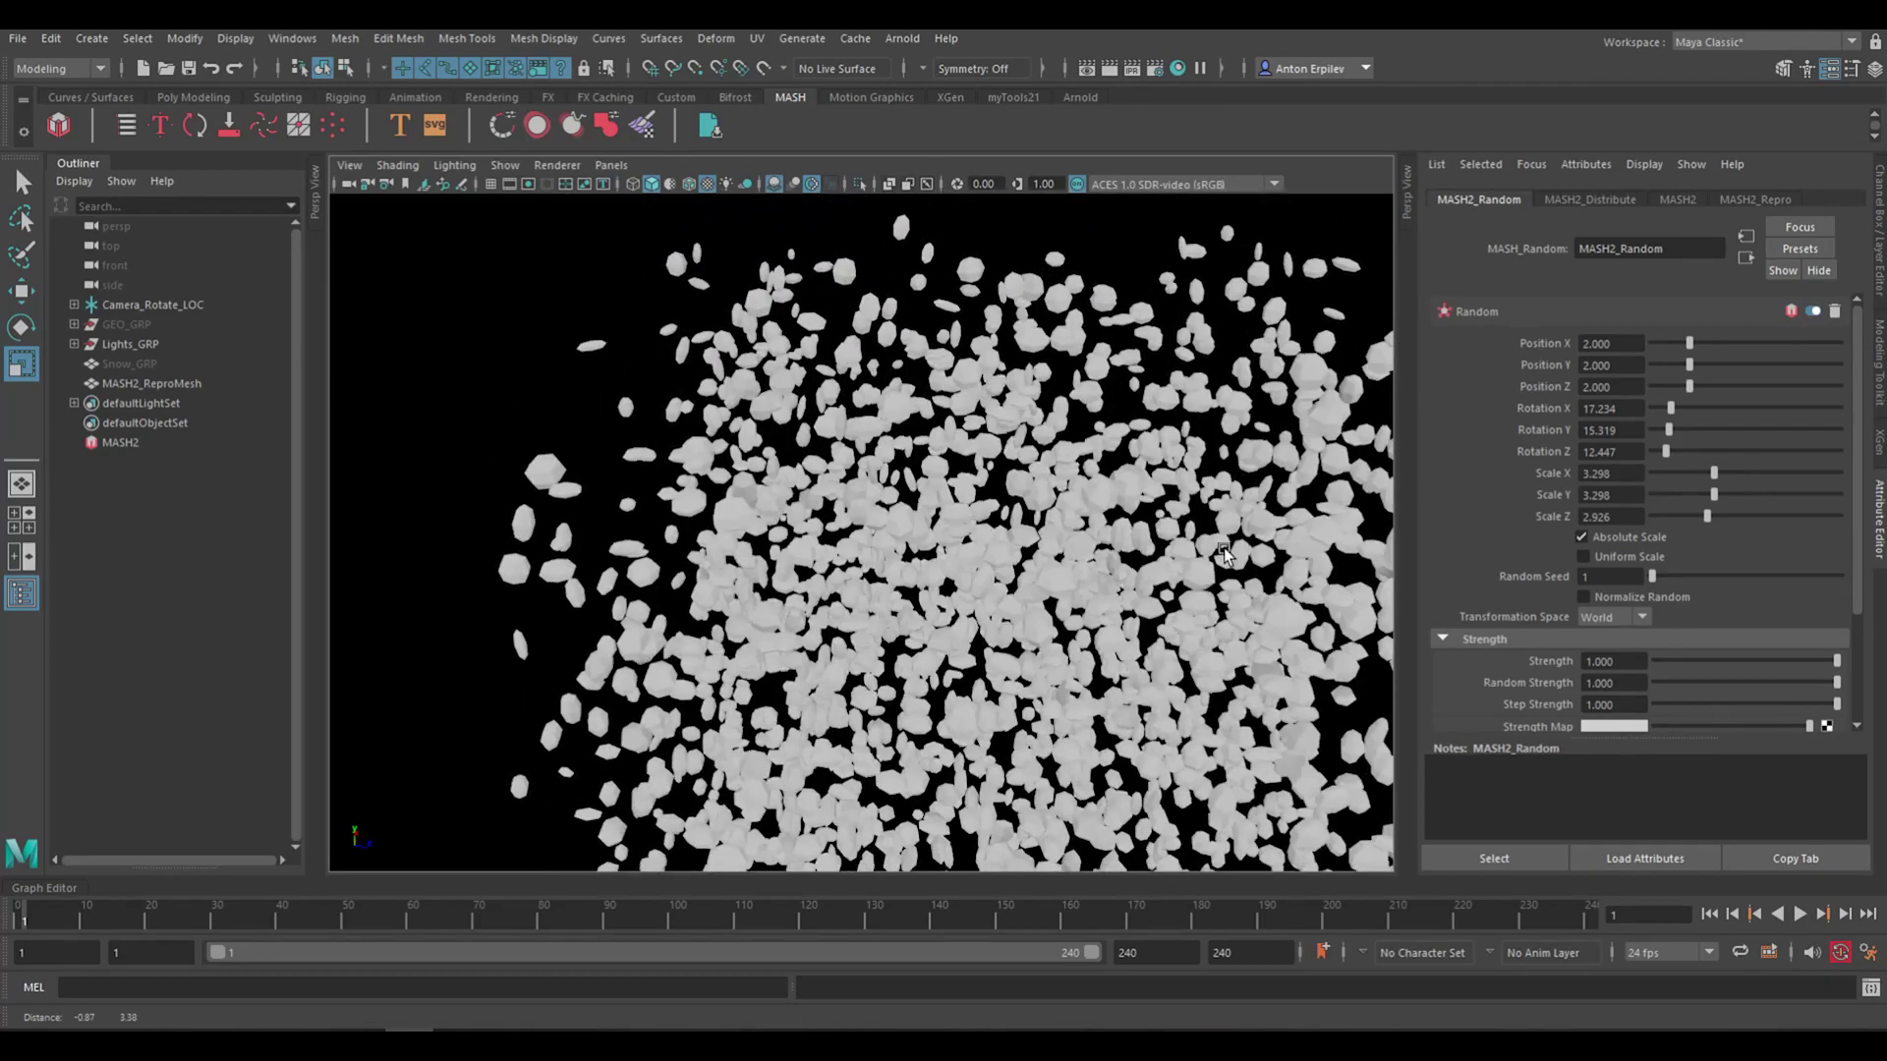
pyautogui.hotkey('ctrl', 'z')
pyautogui.hotkey('ctrl', 'z')
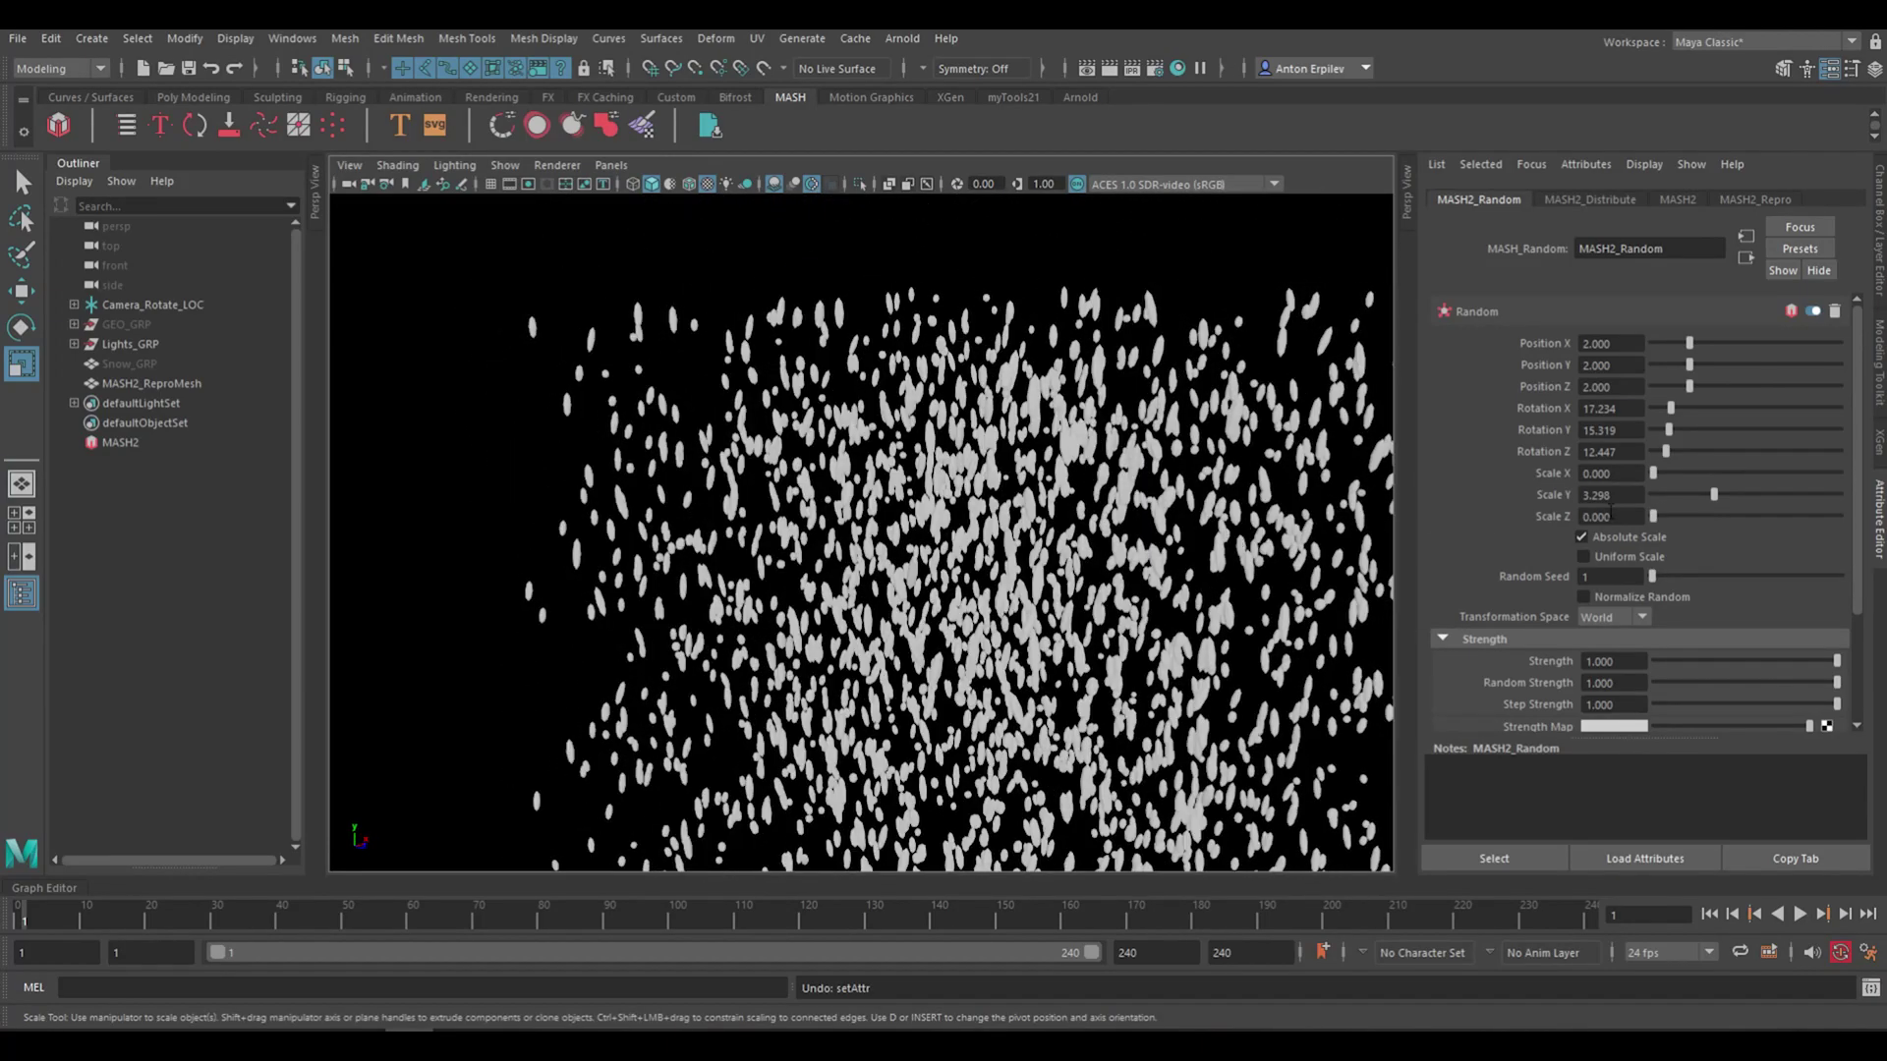
# Enable Uniform Scale on the Random node and set Scale X to about 1 to vary the snowflake sizes
pyautogui.keyDown('alt'); pyautogui.moveTo(1085, 464); pyautogui.dragTo(1072, 363, button='middle'); pyautogui.keyUp('alt')
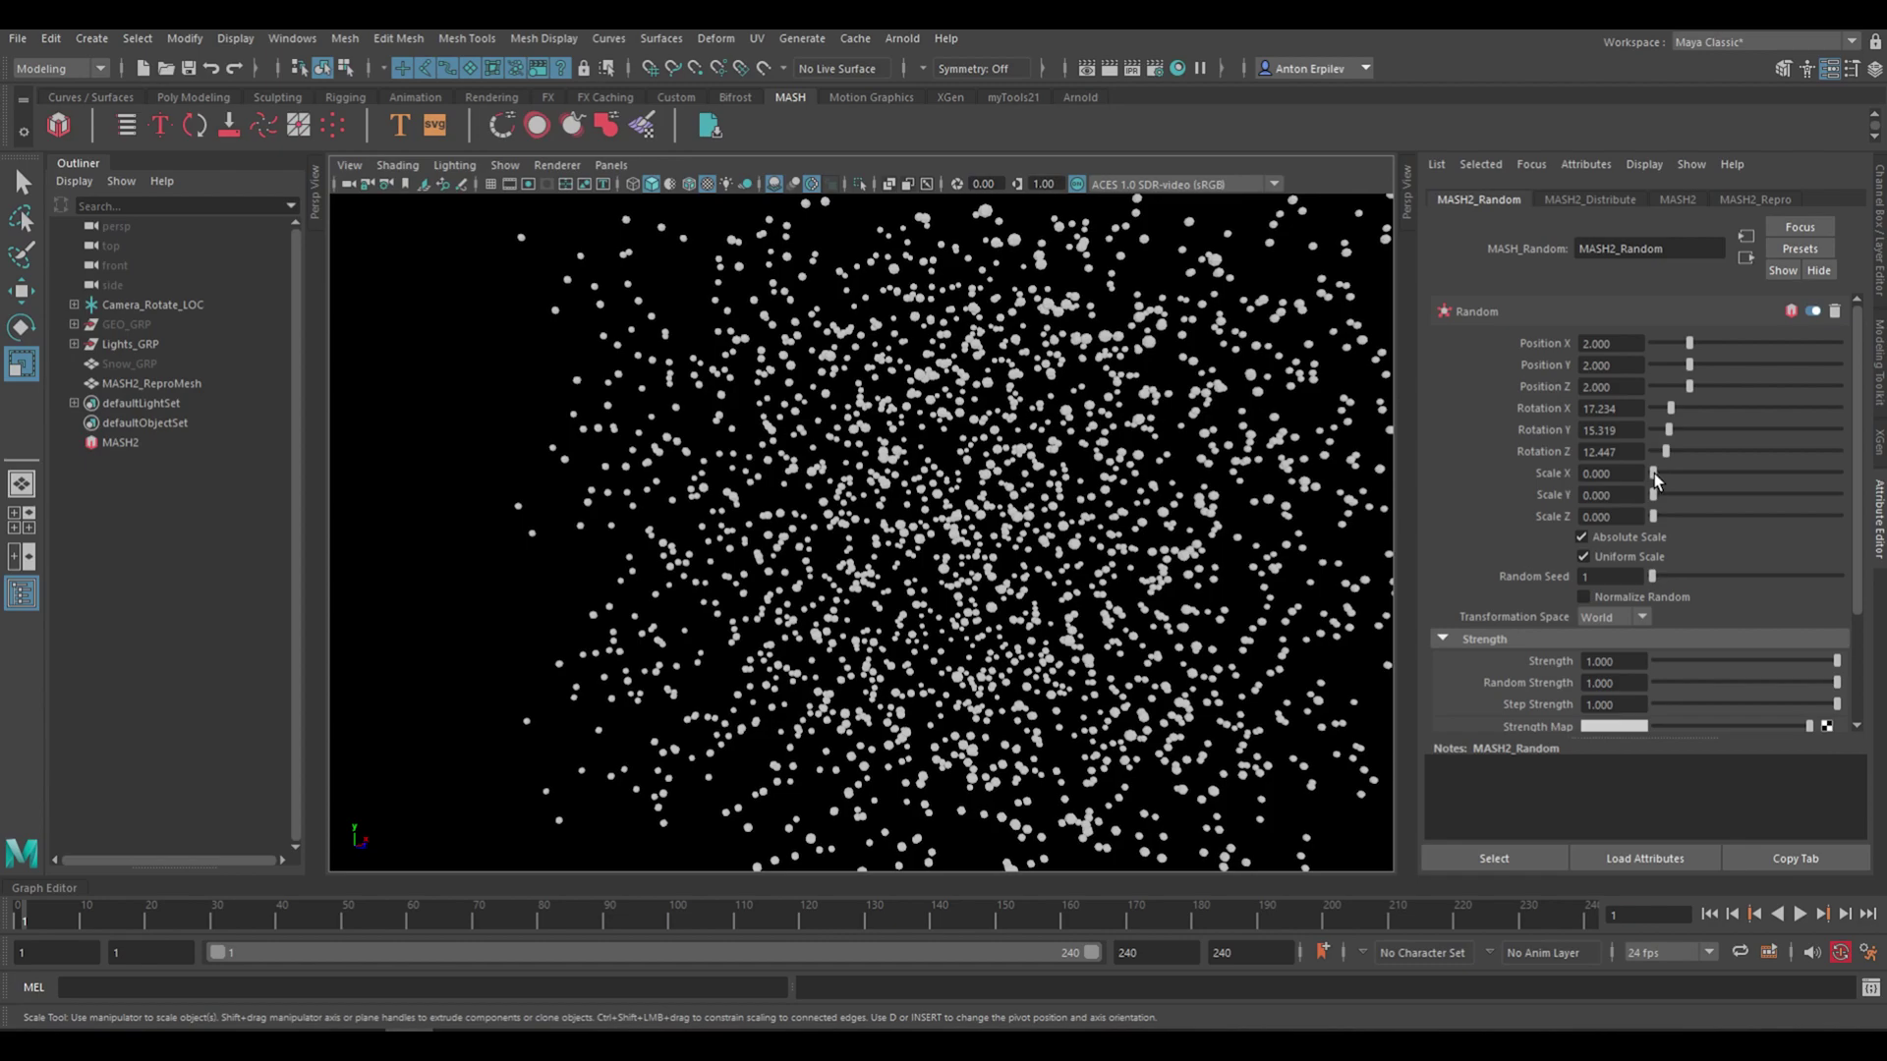
pyautogui.moveTo(1657, 478); pyautogui.dragTo(1672, 478)
pyautogui.keyDown('alt'); pyautogui.moveTo(1274, 458); pyautogui.dragTo(1309, 312); pyautogui.keyUp('alt')
pyautogui.keyDown('alt'); pyautogui.moveTo(796, 448); pyautogui.dragTo(891, 503); pyautogui.keyUp('alt')
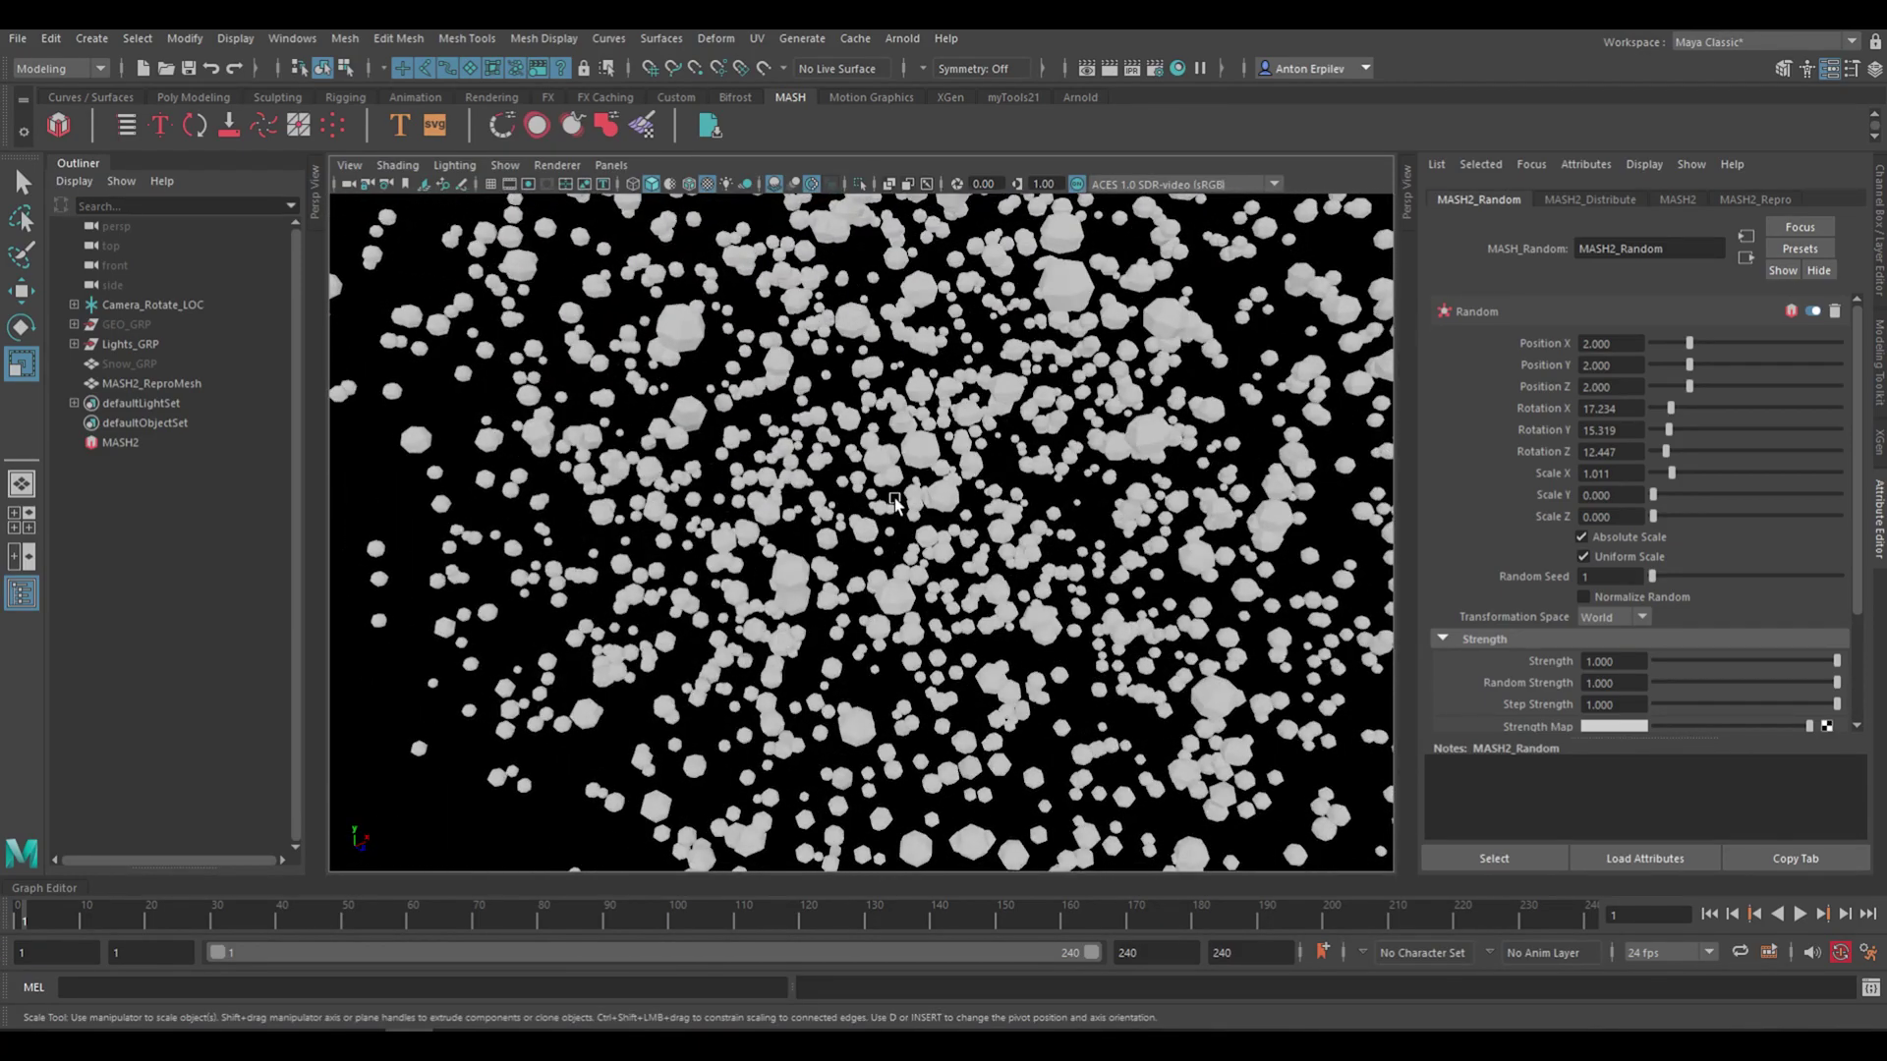
pyautogui.scroll(-3, 928, 470)
pyautogui.keyDown('alt'); pyautogui.moveTo(928, 470); pyautogui.dragTo(951, 518, button='middle'); pyautogui.keyUp('alt')
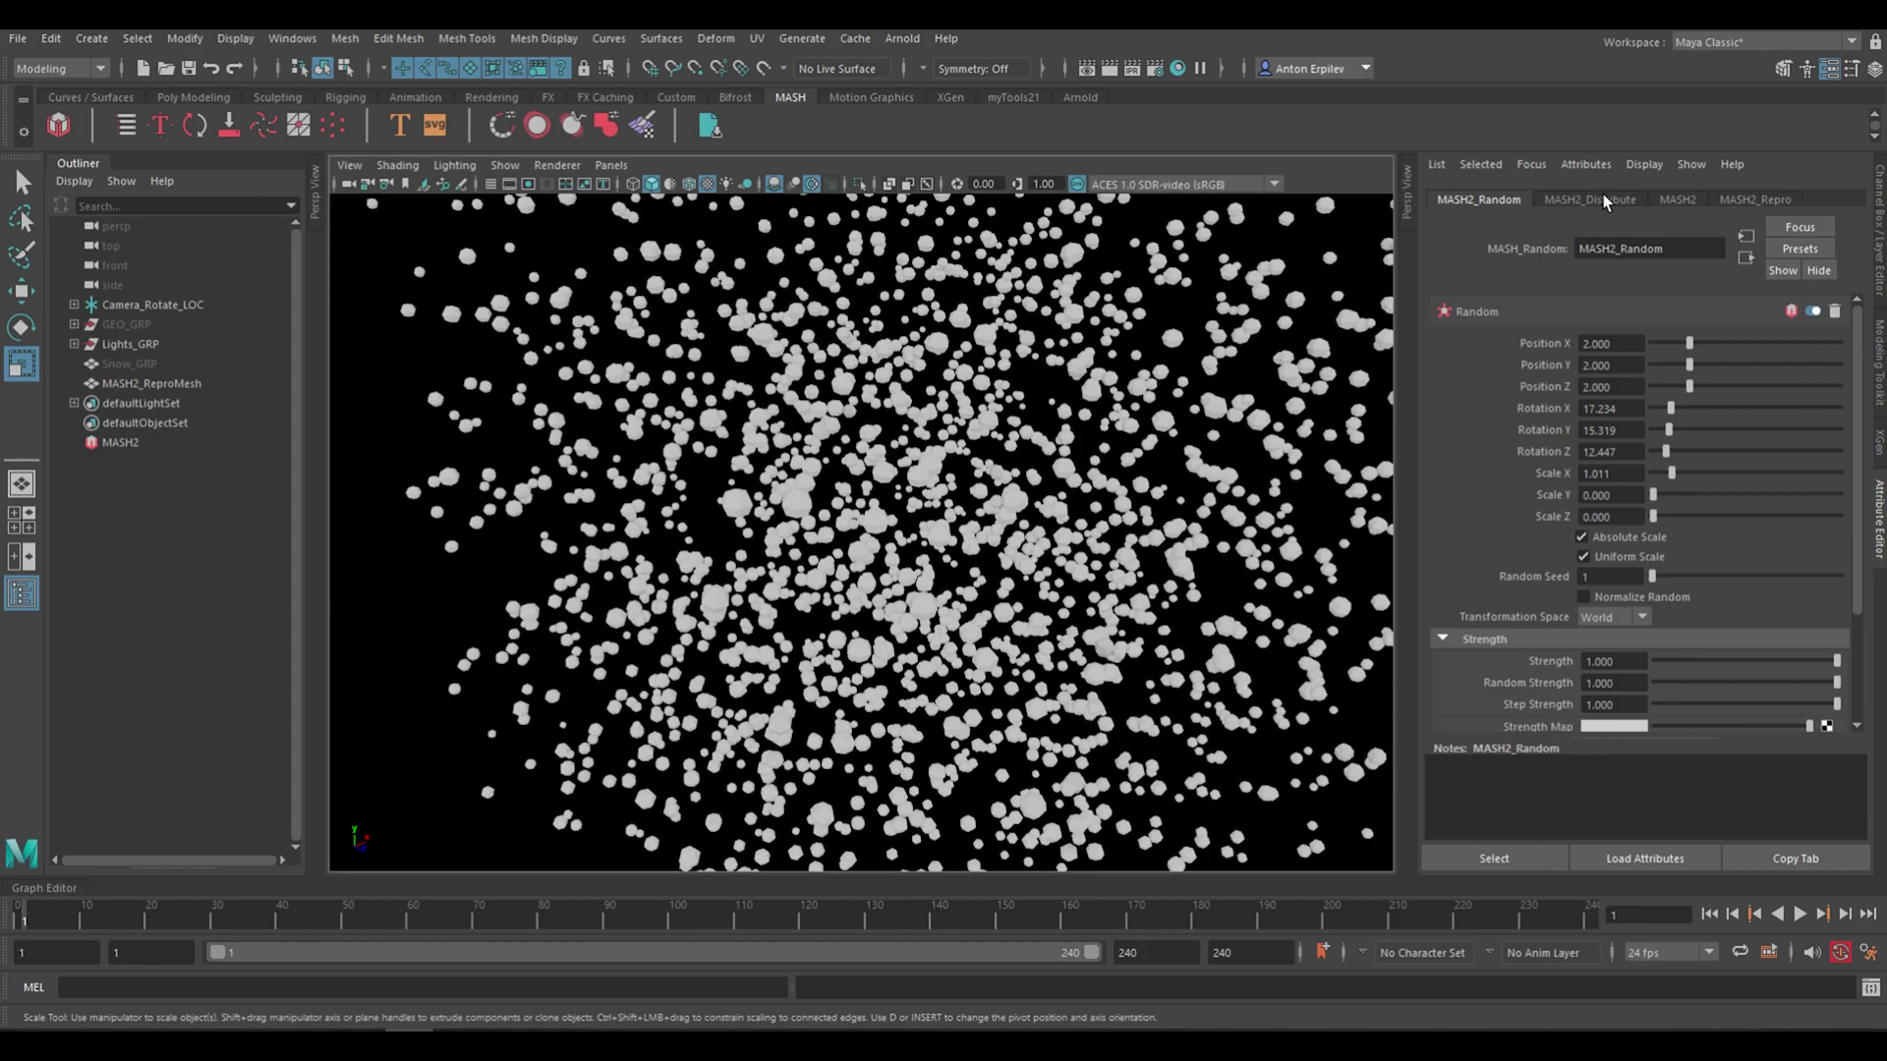
# Add a Transform node to the MASH2 network
pyautogui.keyDown('alt'); pyautogui.moveTo(1027, 469); pyautogui.dragTo(963, 521); pyautogui.keyUp('alt')
pyautogui.click(149, 447)
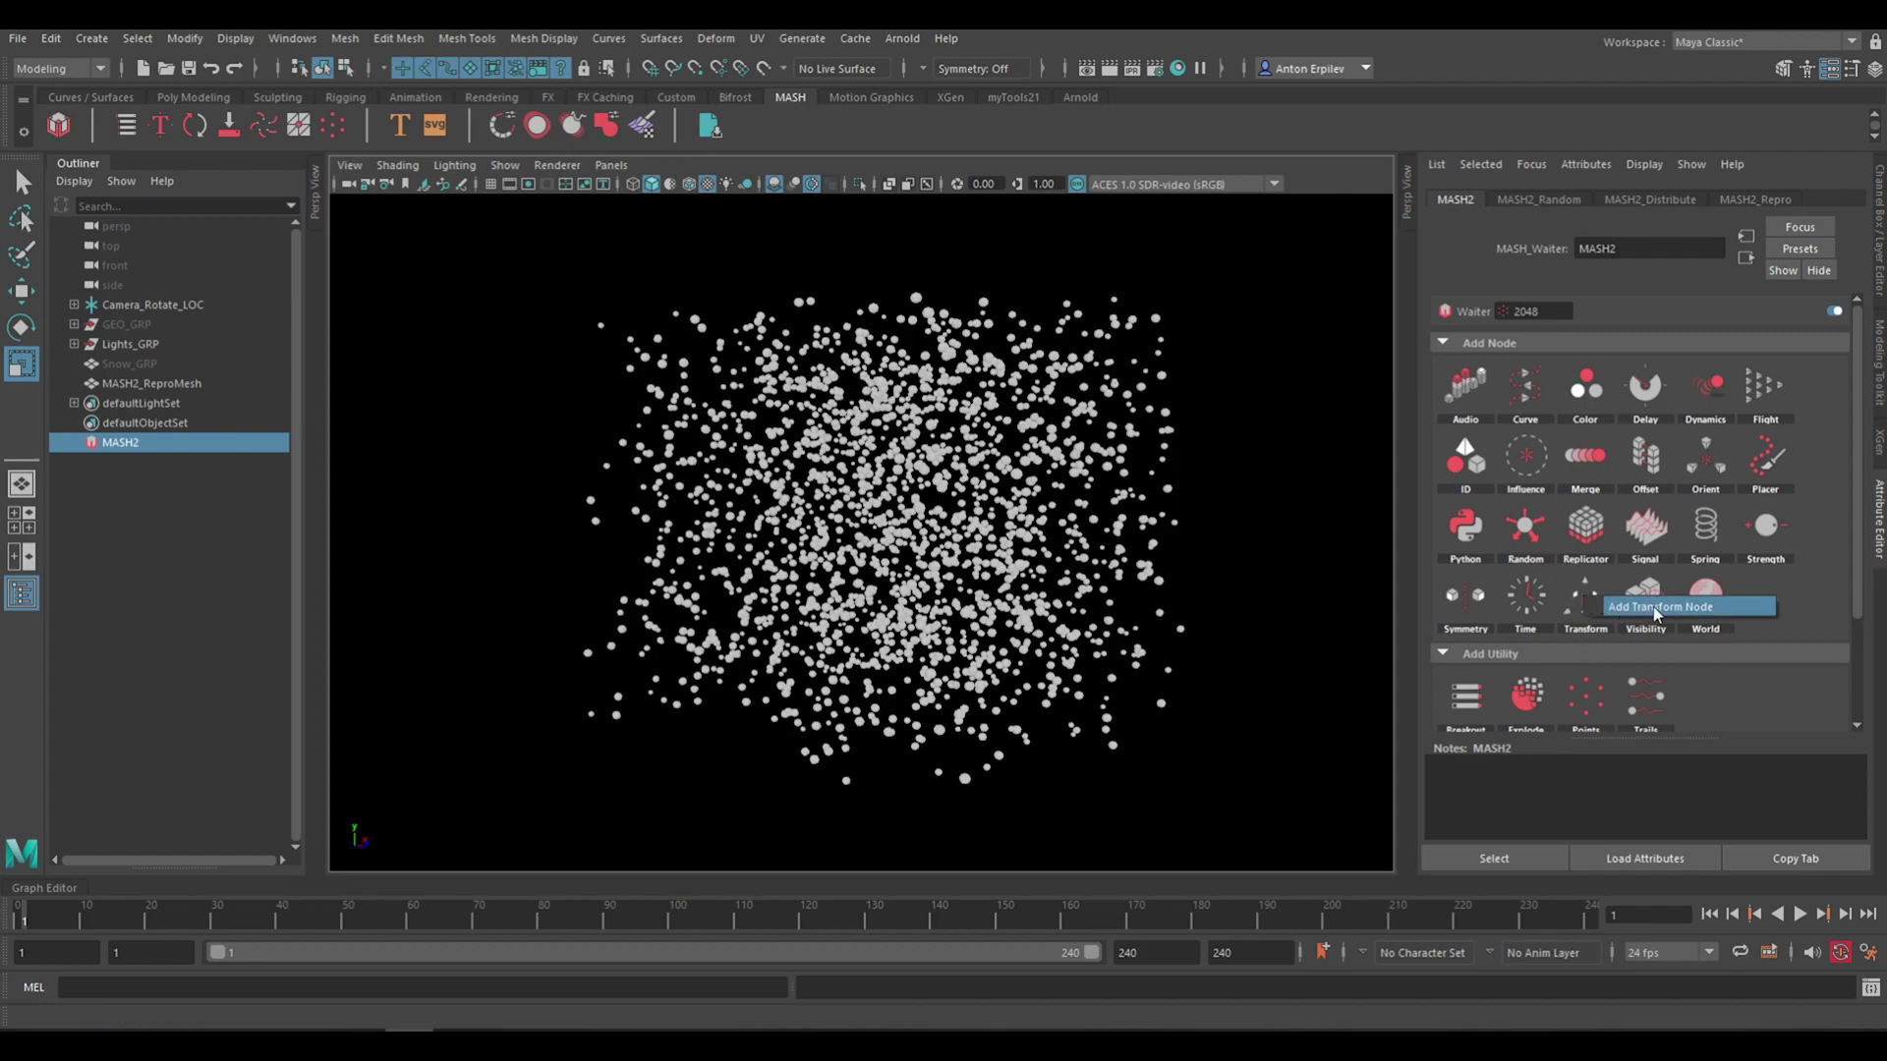
pyautogui.click(1620, 606)
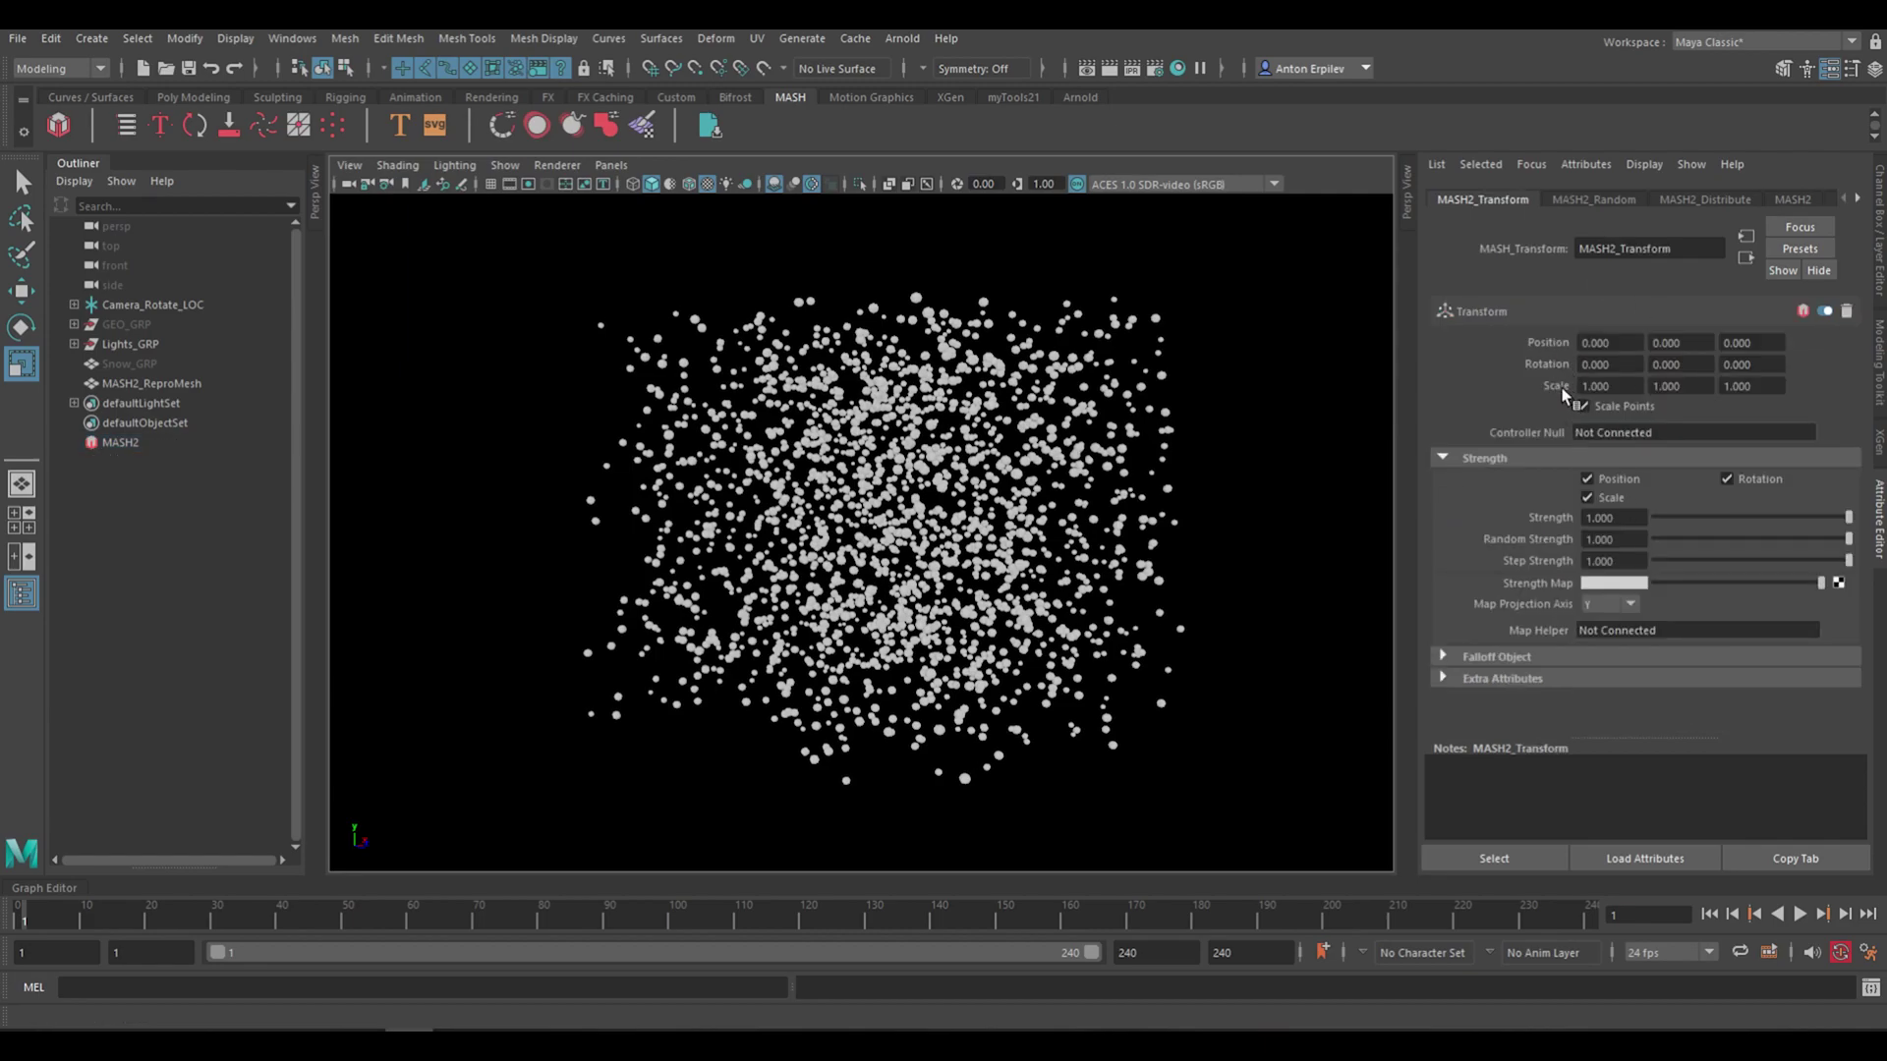
# Try shrinking the snowflakes with the Transform node's Scale X and Y at 0.1, and undo the scale changes
pyautogui.click(1616, 383)
pyautogui.write('.')
pyautogui.write('.1')
pyautogui.press('Tab')
pyautogui.write('.1')
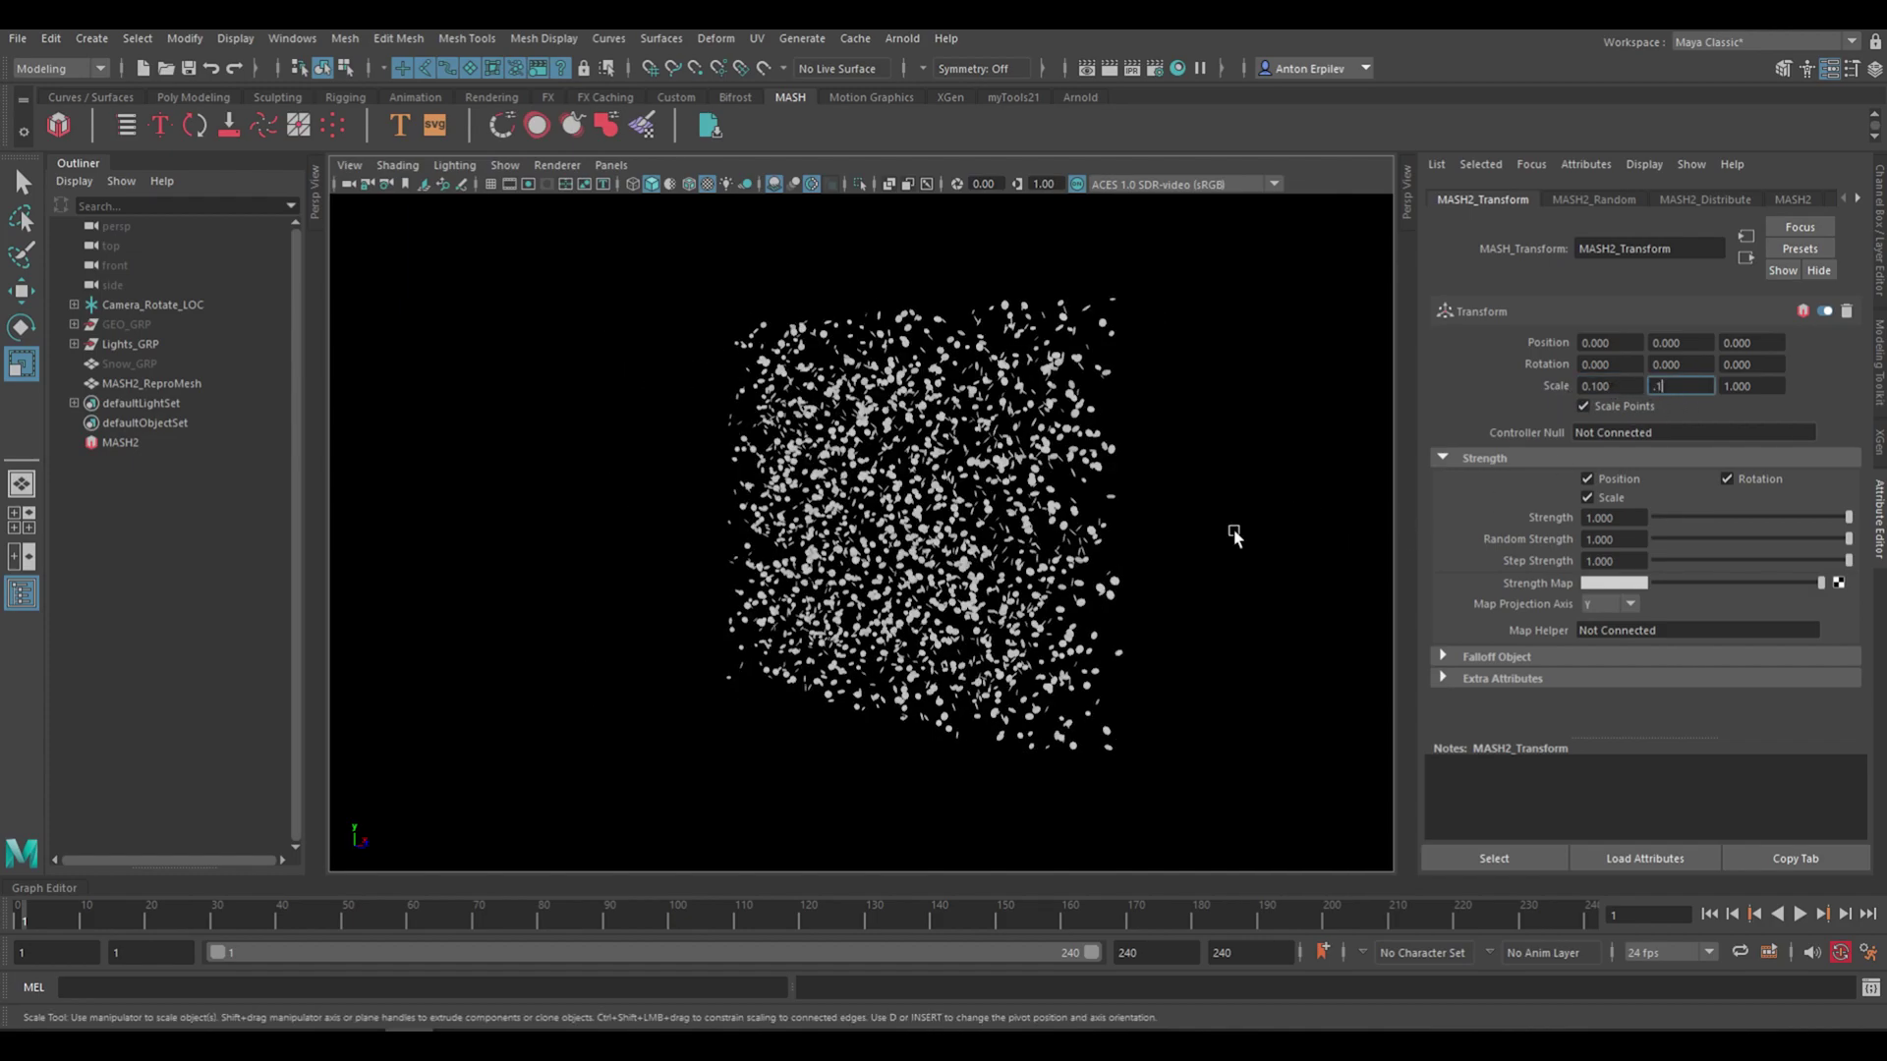
pyautogui.press('Return')
pyautogui.keyDown('alt'); pyautogui.moveTo(1098, 502); pyautogui.dragTo(1027, 575); pyautogui.keyUp('alt')
pyautogui.keyDown('alt'); pyautogui.moveTo(1027, 575); pyautogui.dragTo(919, 557, button='right'); pyautogui.keyUp('alt')
pyautogui.keyDown('alt'); pyautogui.moveTo(919, 558); pyautogui.dragTo(992, 570); pyautogui.keyUp('alt')
pyautogui.hotkey('ctrl', 'z')
pyautogui.hotkey('ctrl', 'z')
pyautogui.scroll(-3, 952, 589)
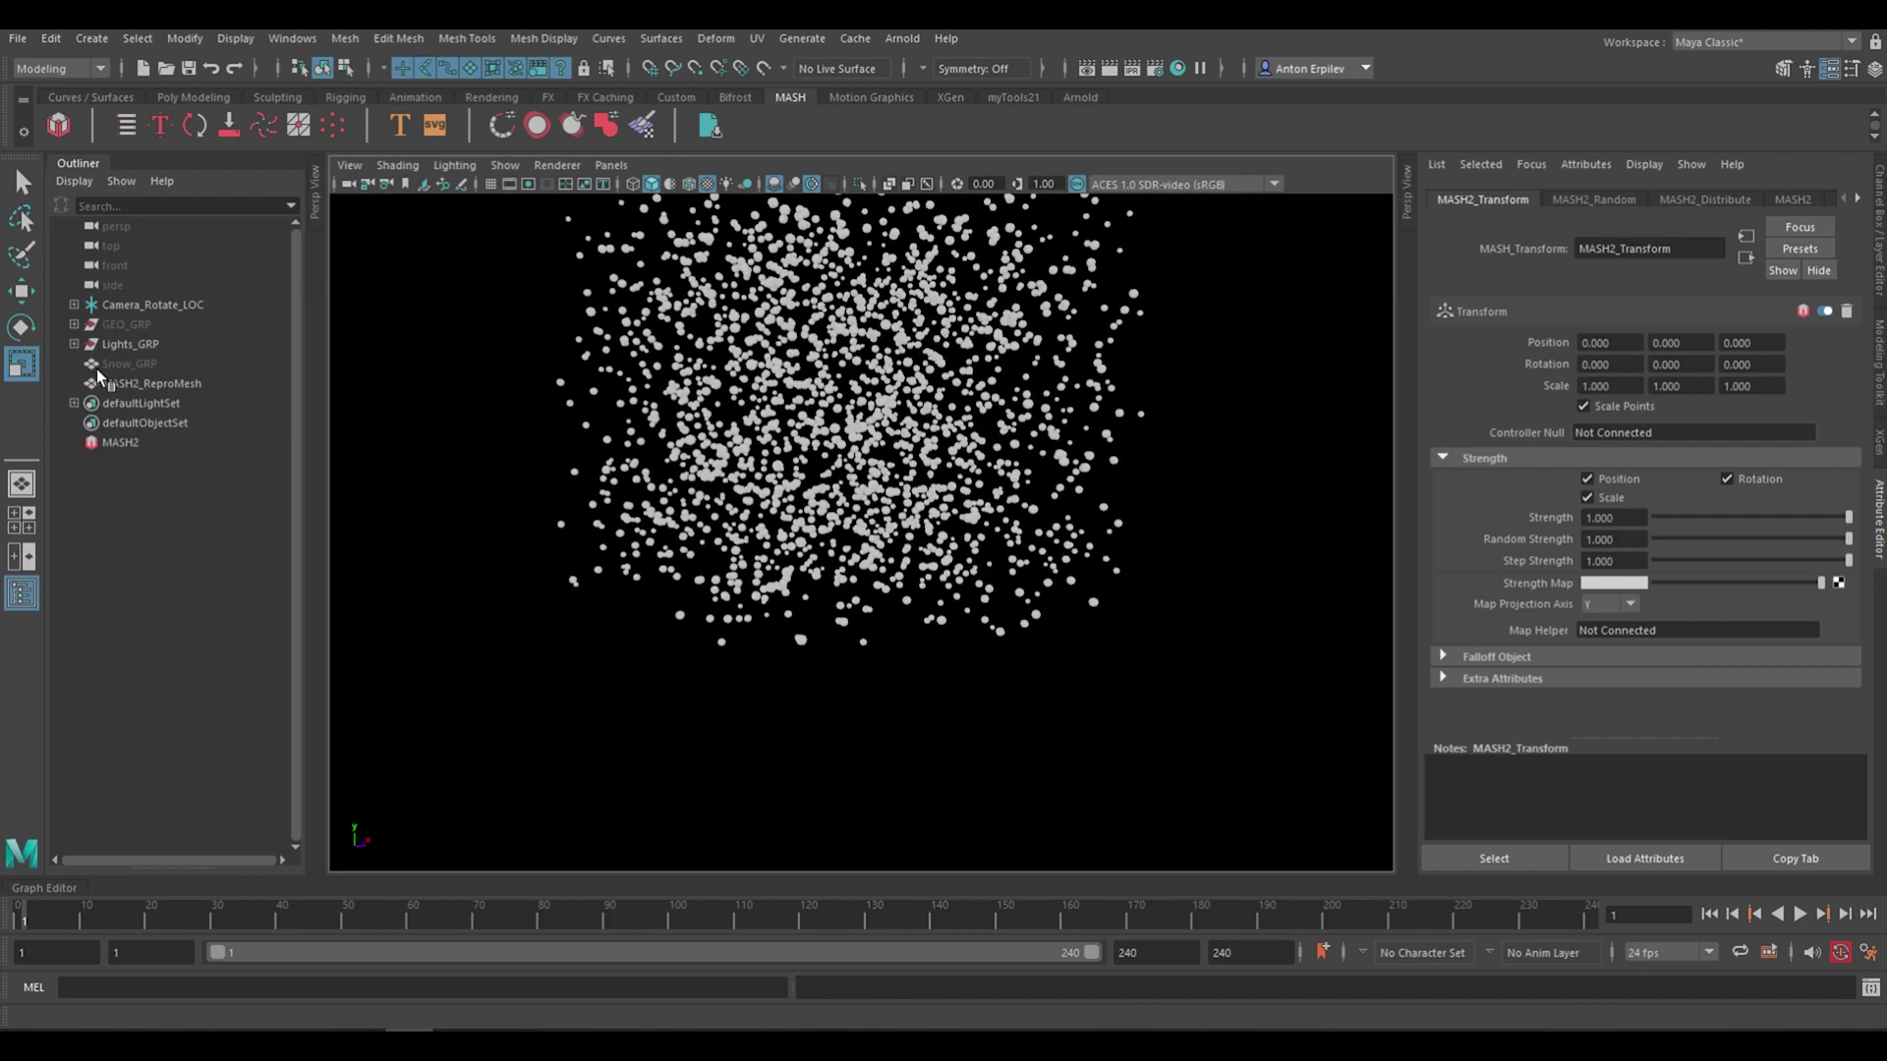
# Select the source object Snow_GRP and set its Scale X, Y and Z to 0.1 to shrink every snowflake
pyautogui.click(128, 364)
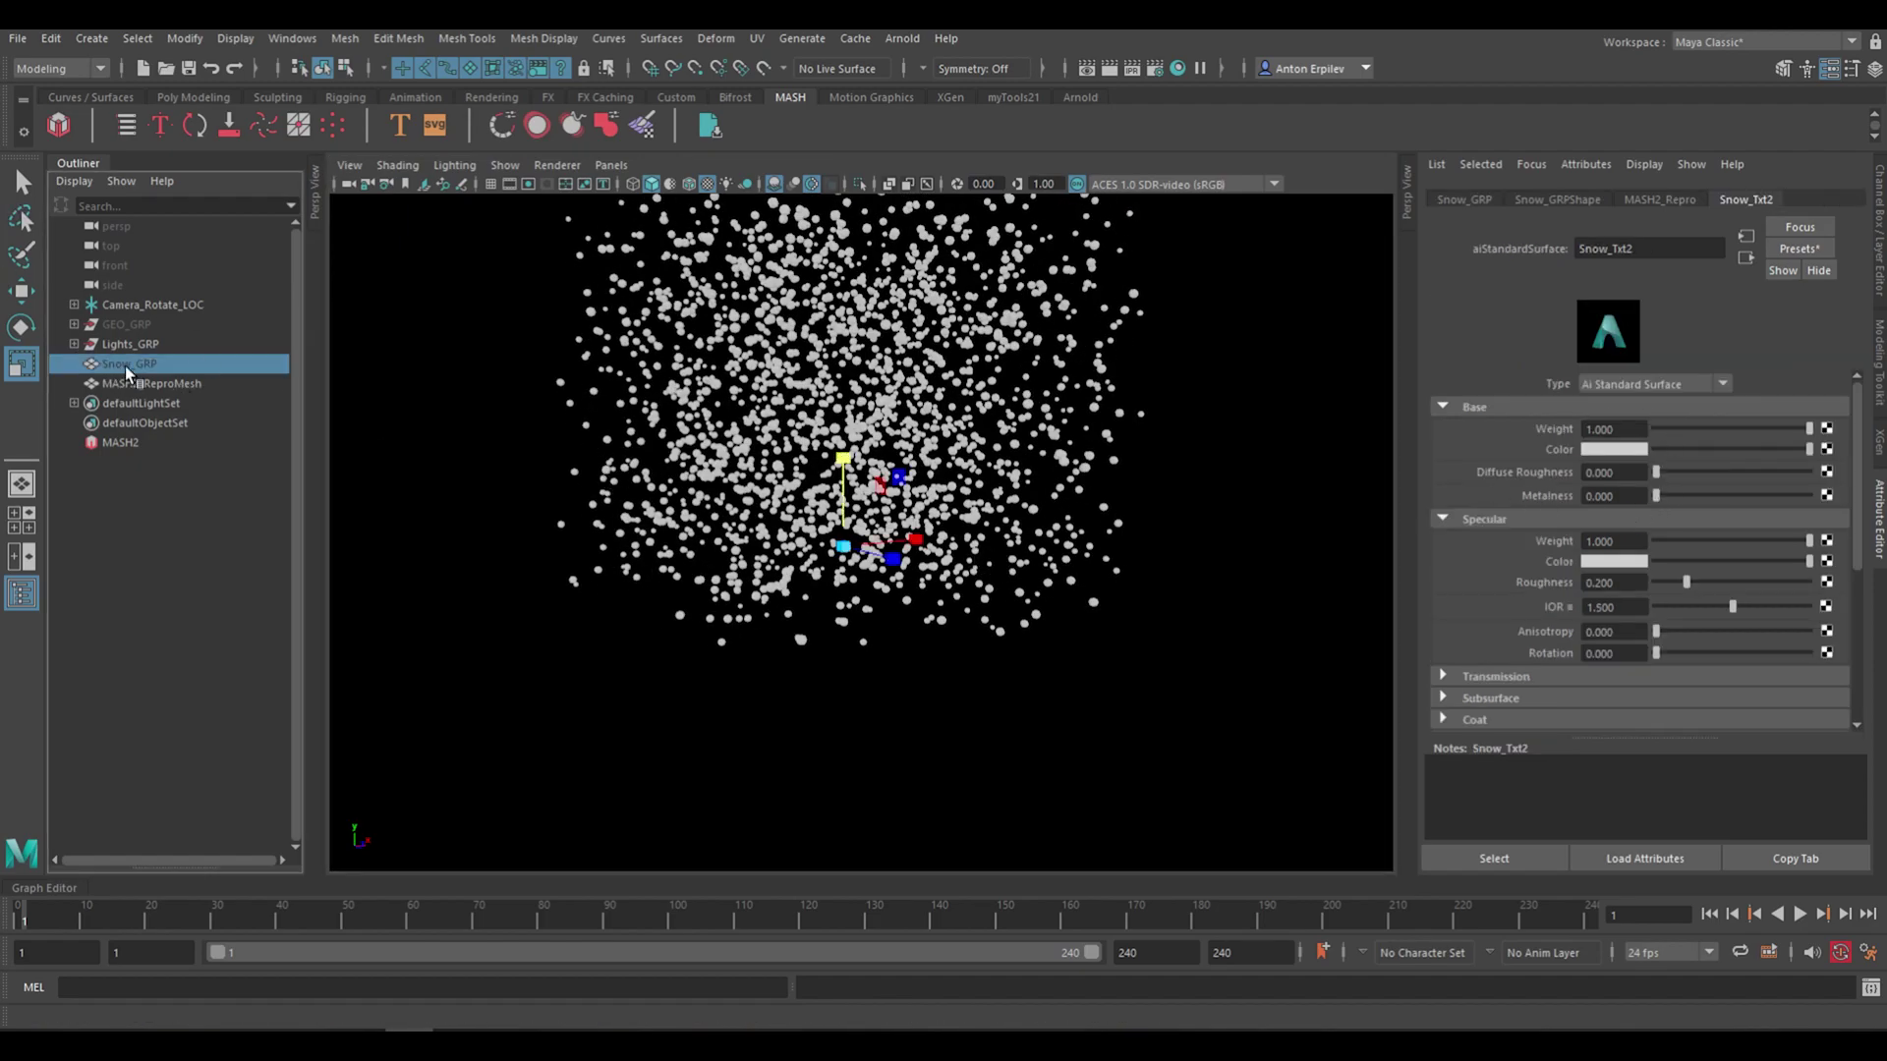
pyautogui.click(1875, 273)
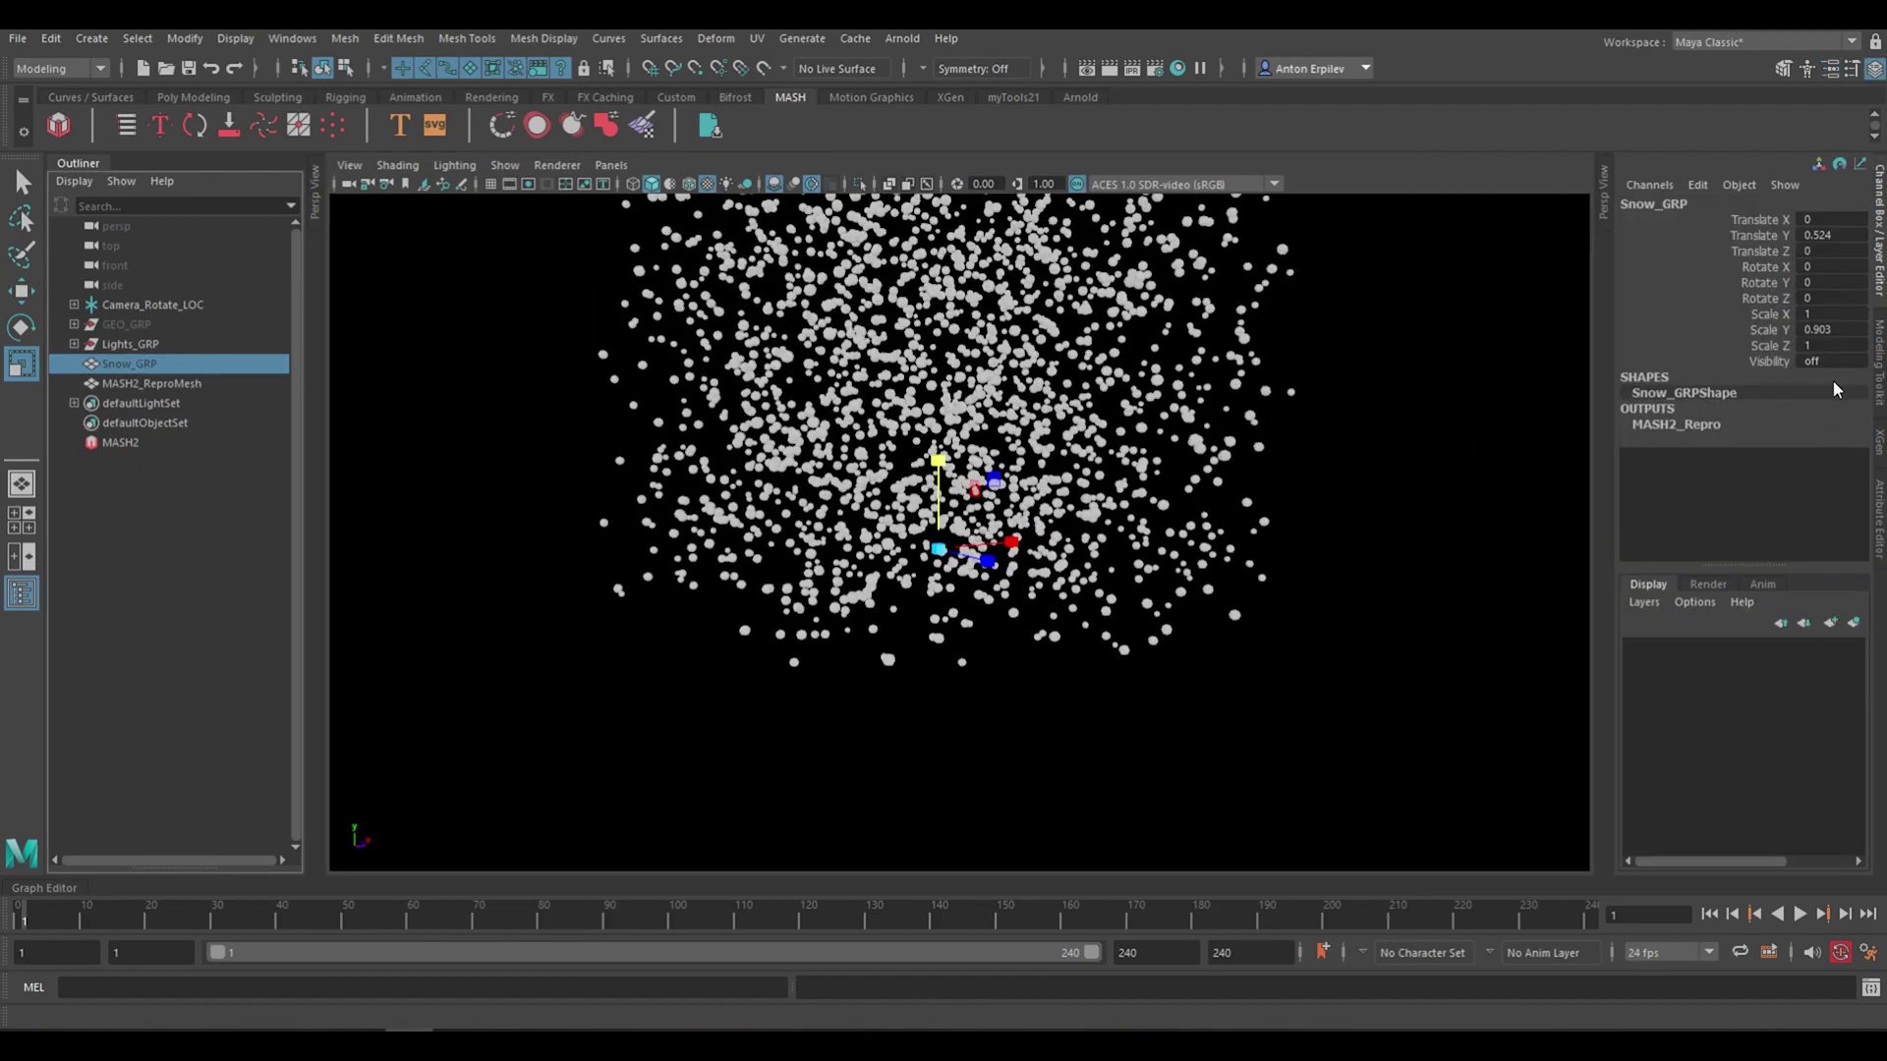
pyautogui.doubleClick(1839, 328)
pyautogui.moveTo(1830, 314); pyautogui.dragTo(1829, 343)
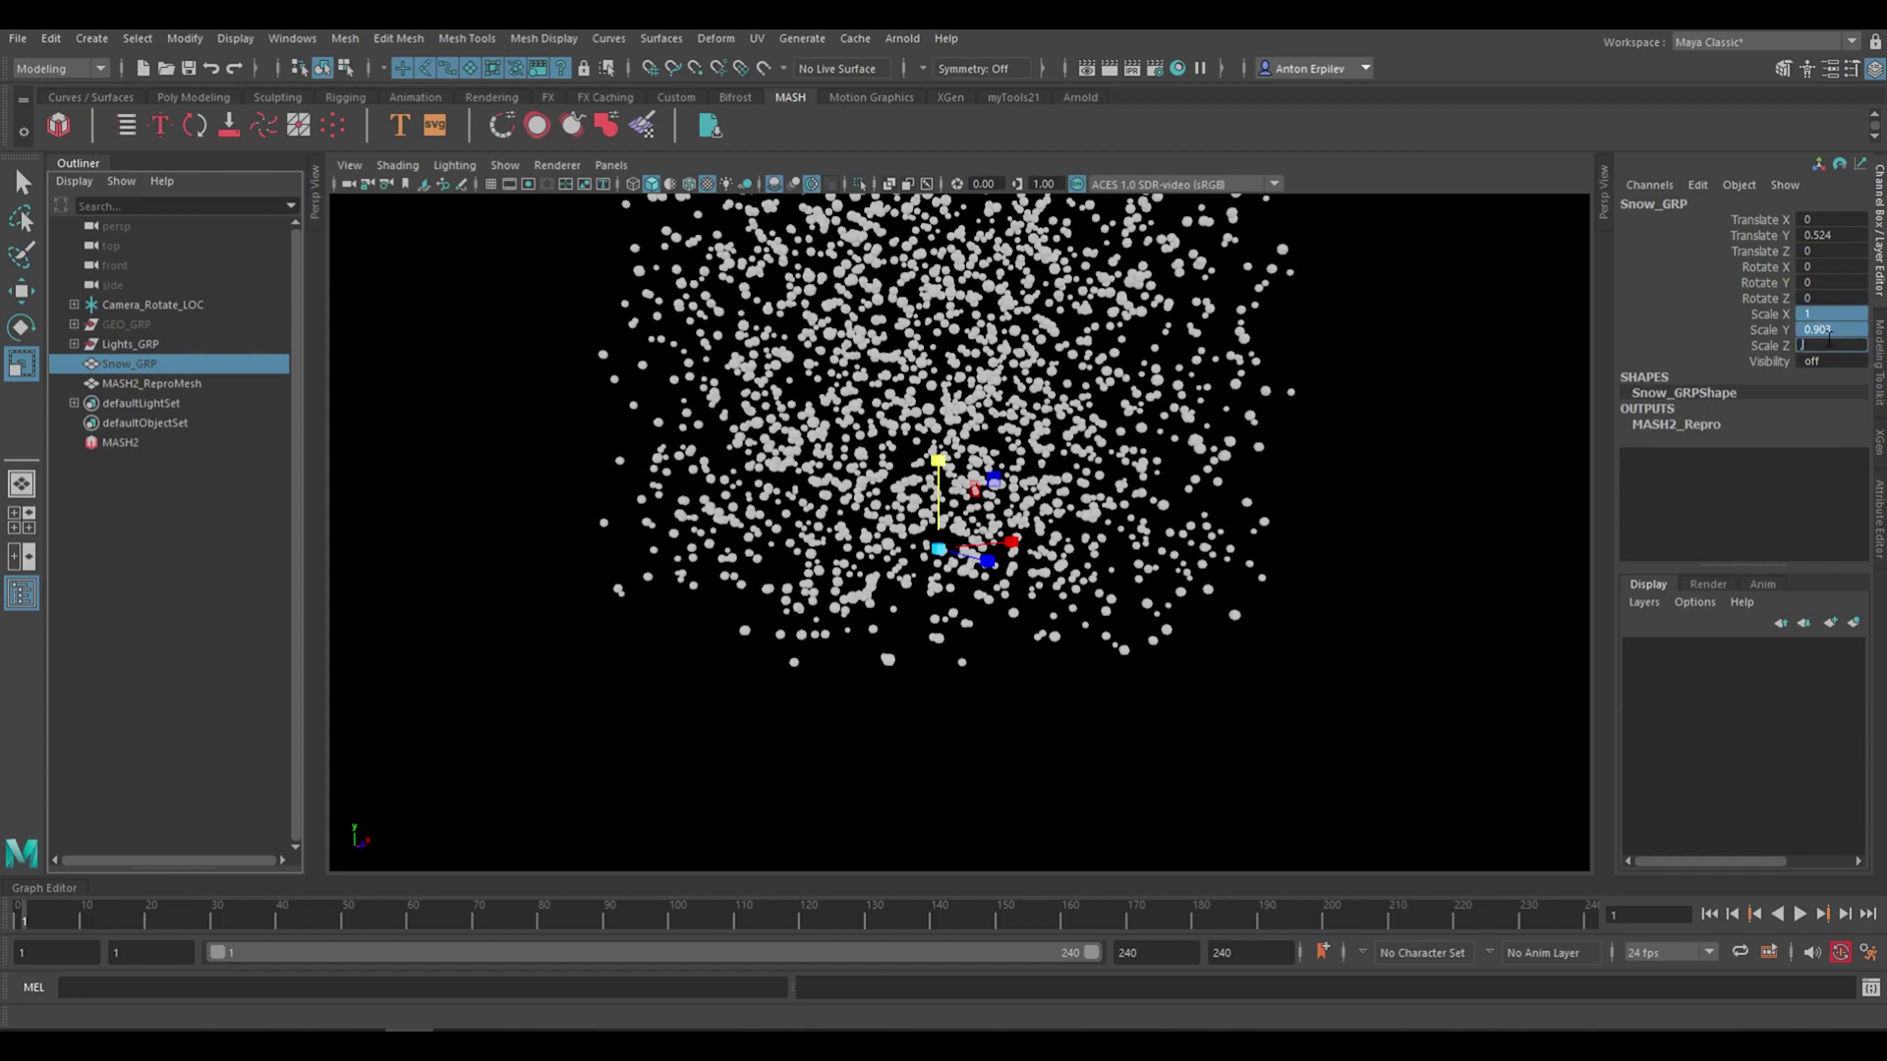
pyautogui.write('0.1')
pyautogui.press('Return')
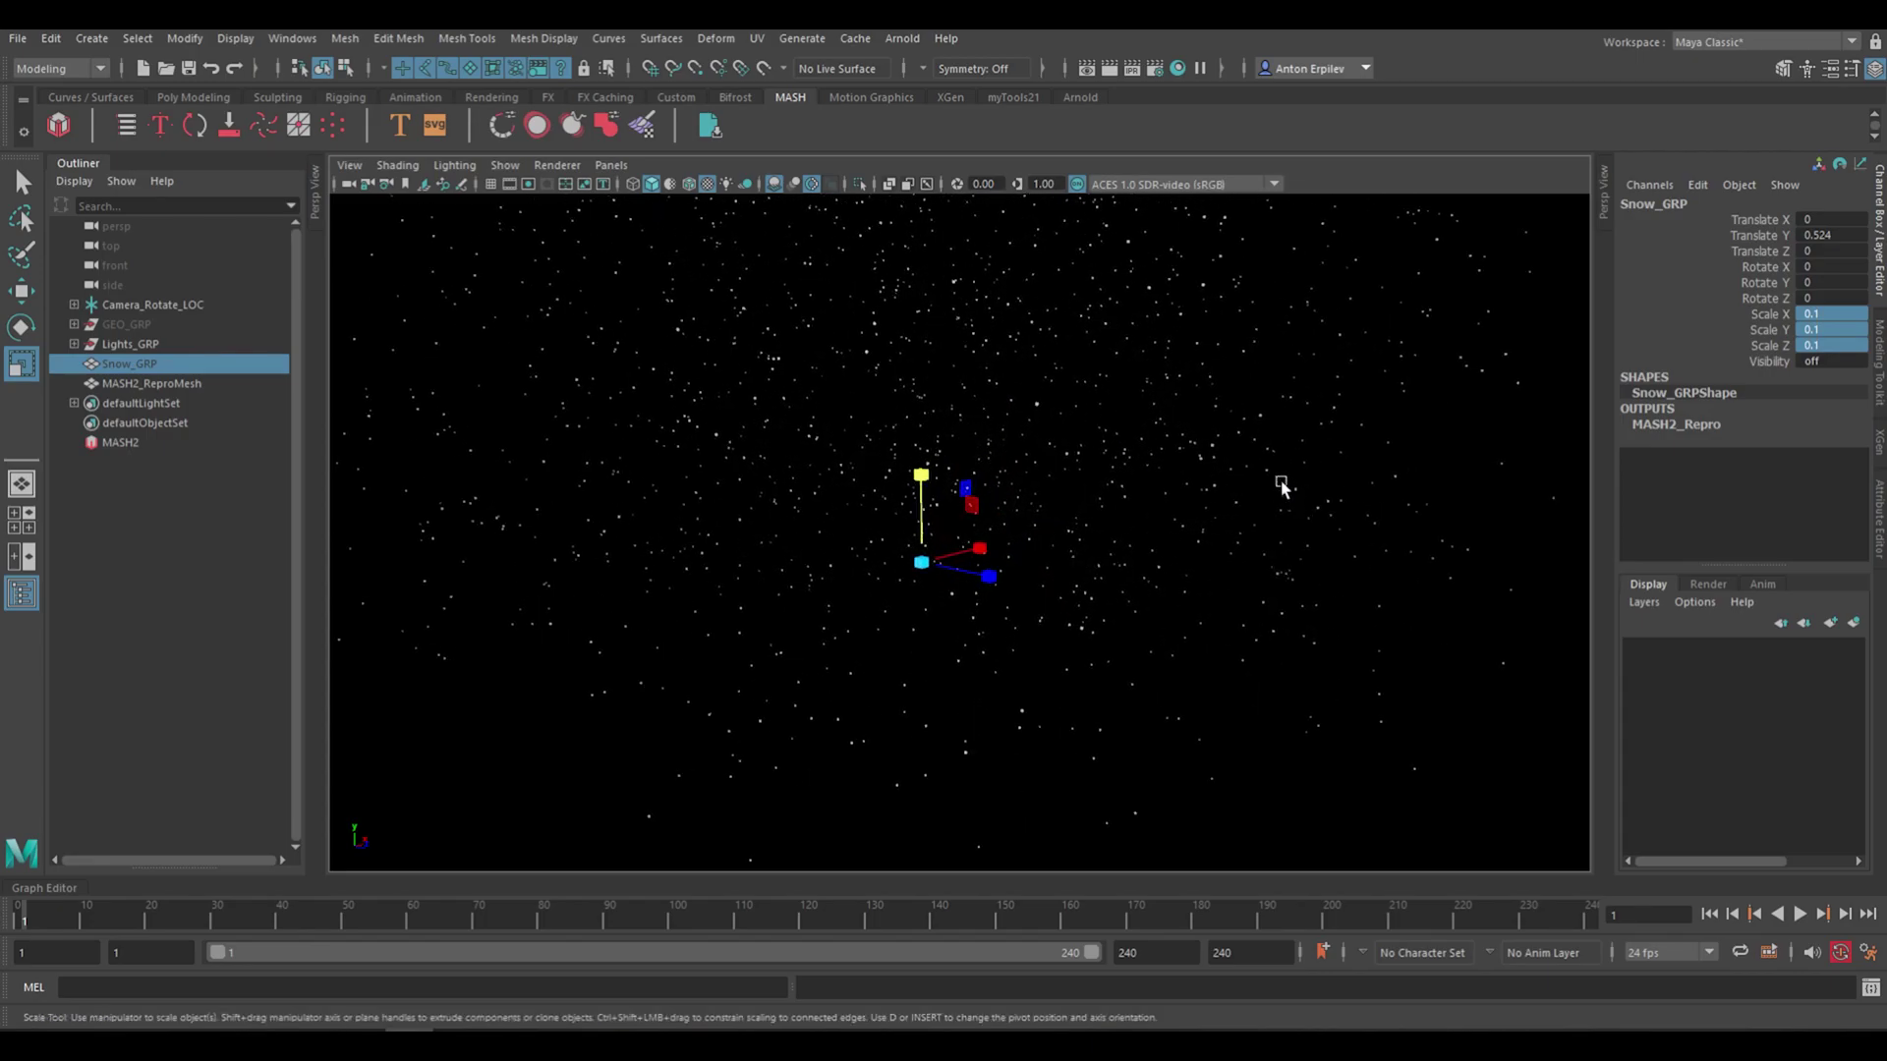
# Enlarge the snowflakes by setting Snow_GRP's Scale X, Y and Z to 0.25
pyautogui.keyDown('alt'); pyautogui.moveTo(1050, 544); pyautogui.dragTo(1150, 484, button='middle'); pyautogui.keyUp('alt')
pyautogui.keyDown('alt'); pyautogui.moveTo(1150, 484); pyautogui.dragTo(1117, 499); pyautogui.keyUp('alt')
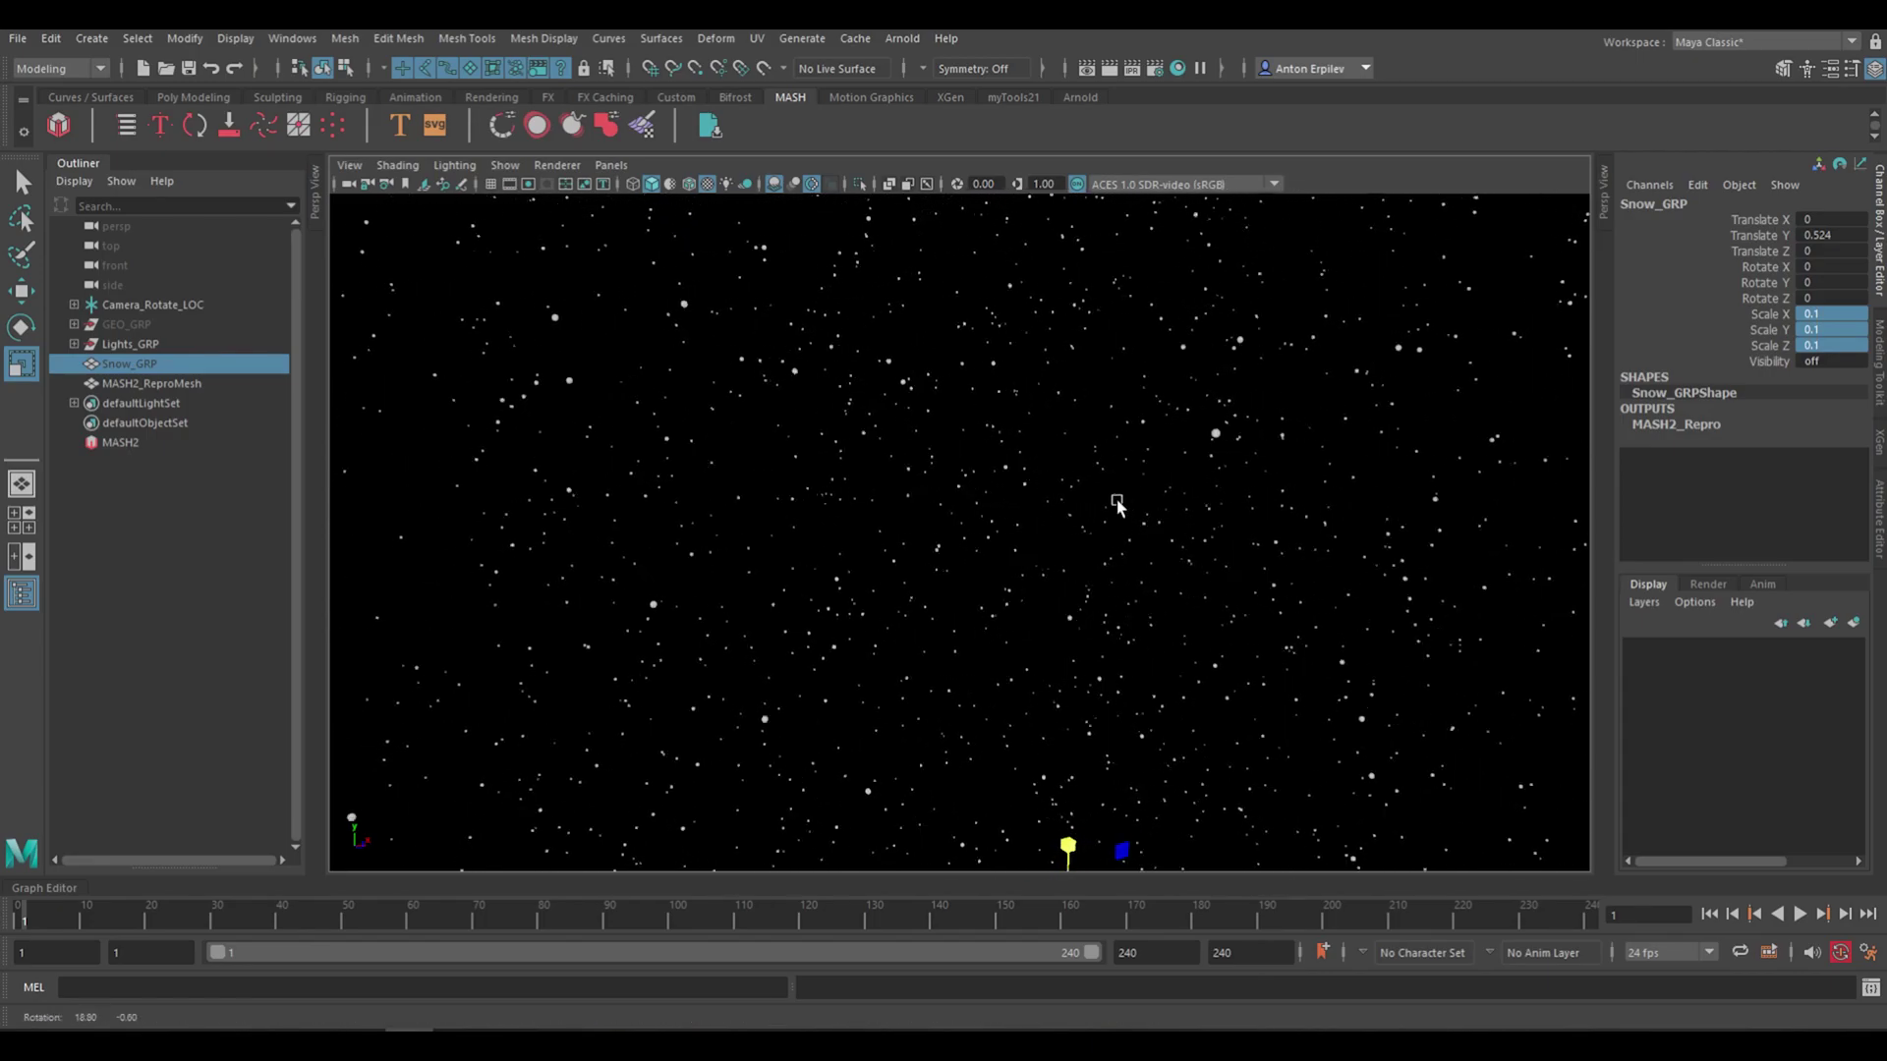
pyautogui.keyDown('alt'); pyautogui.moveTo(1120, 497); pyautogui.dragTo(952, 527, button='right'); pyautogui.keyUp('alt')
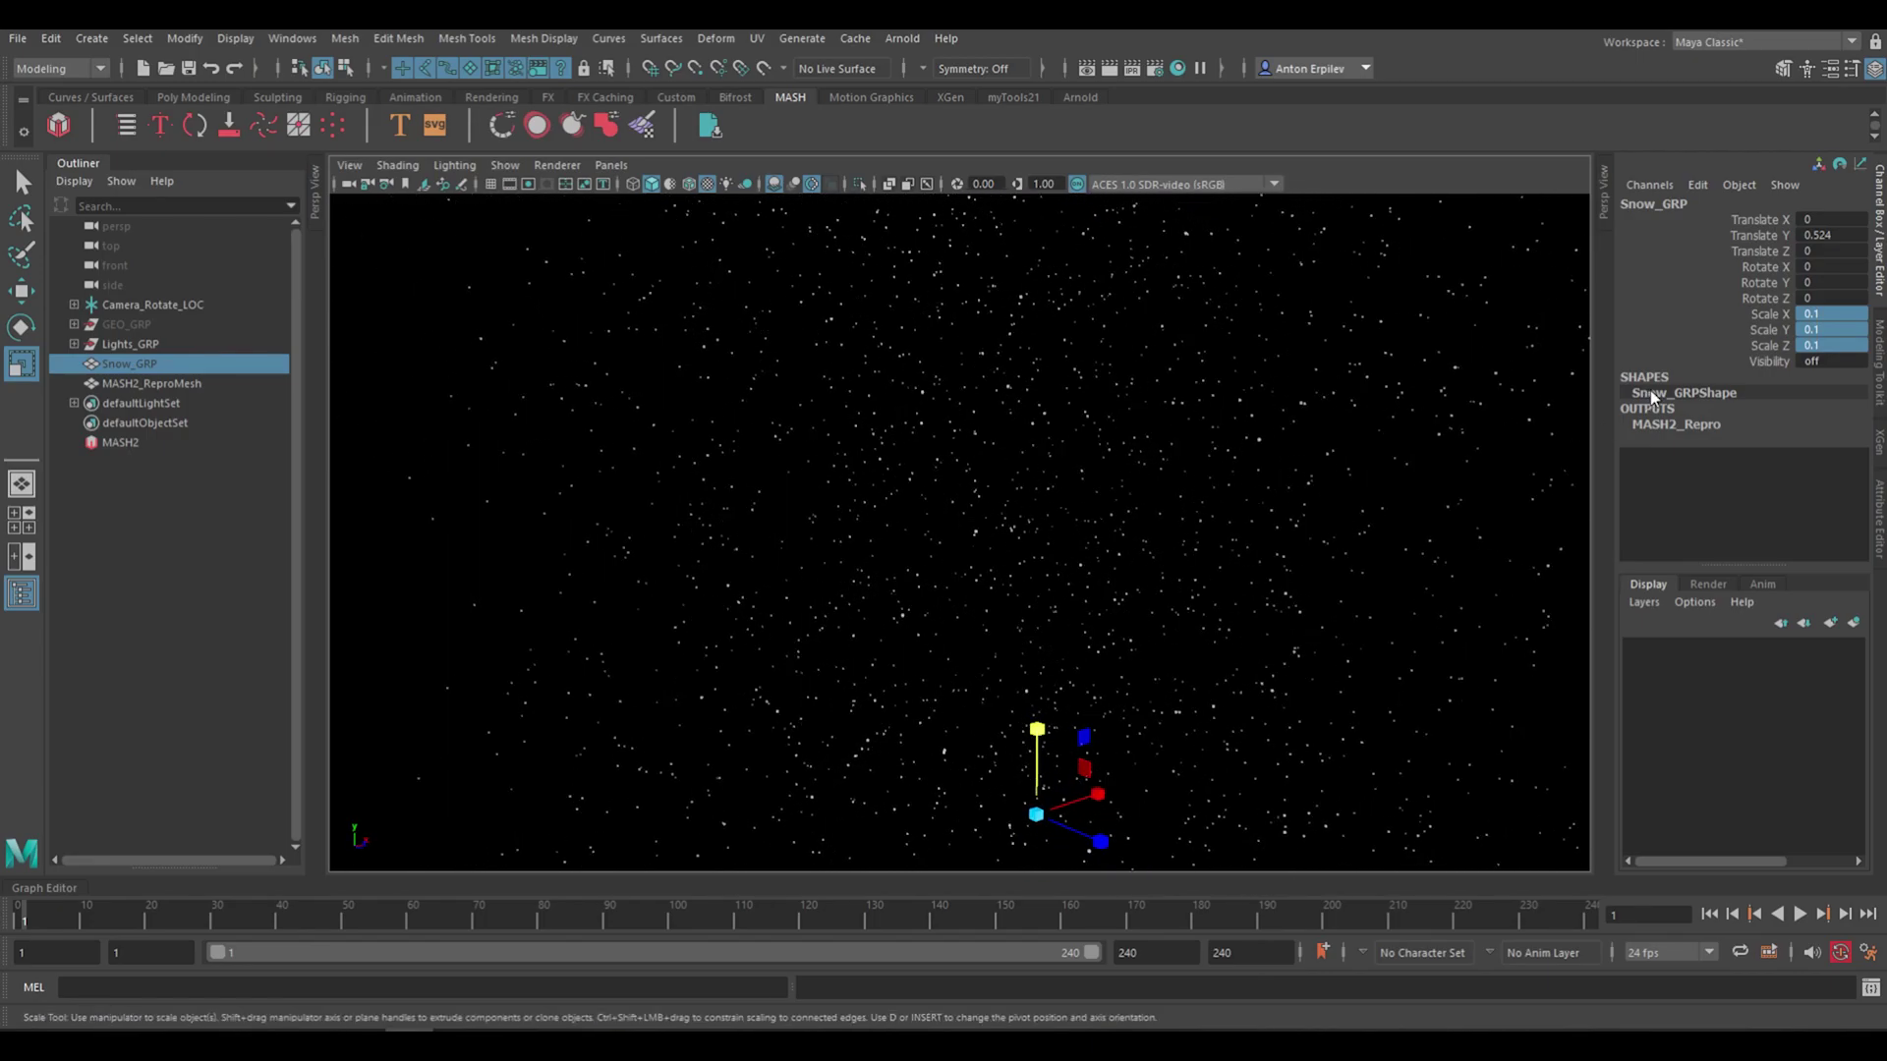
pyautogui.doubleClick(1802, 345)
pyautogui.write('.25')
pyautogui.press('Return')
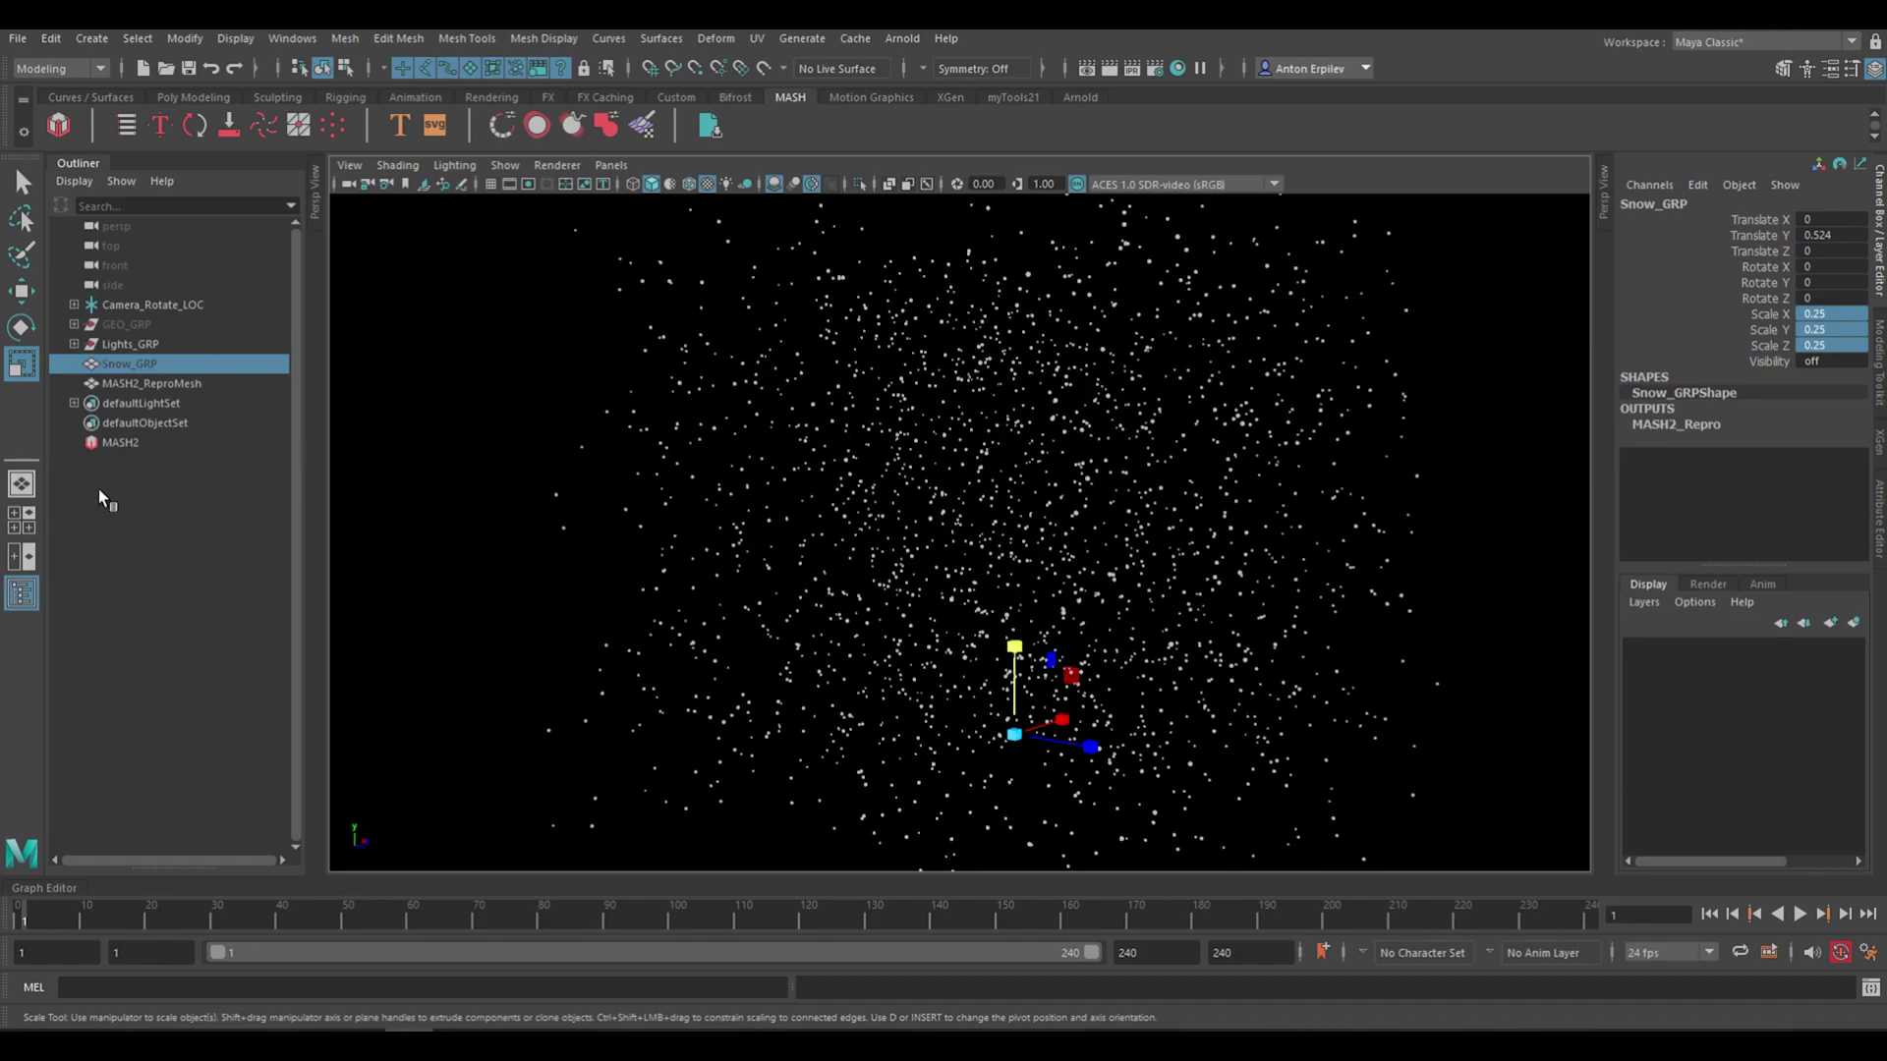
# Try raising Scale X to about 4.255 on MASH2's Random node to exaggerate the snowflakes' size variation
pyautogui.click(121, 443)
pyautogui.hotkey('ctrl', 'a')
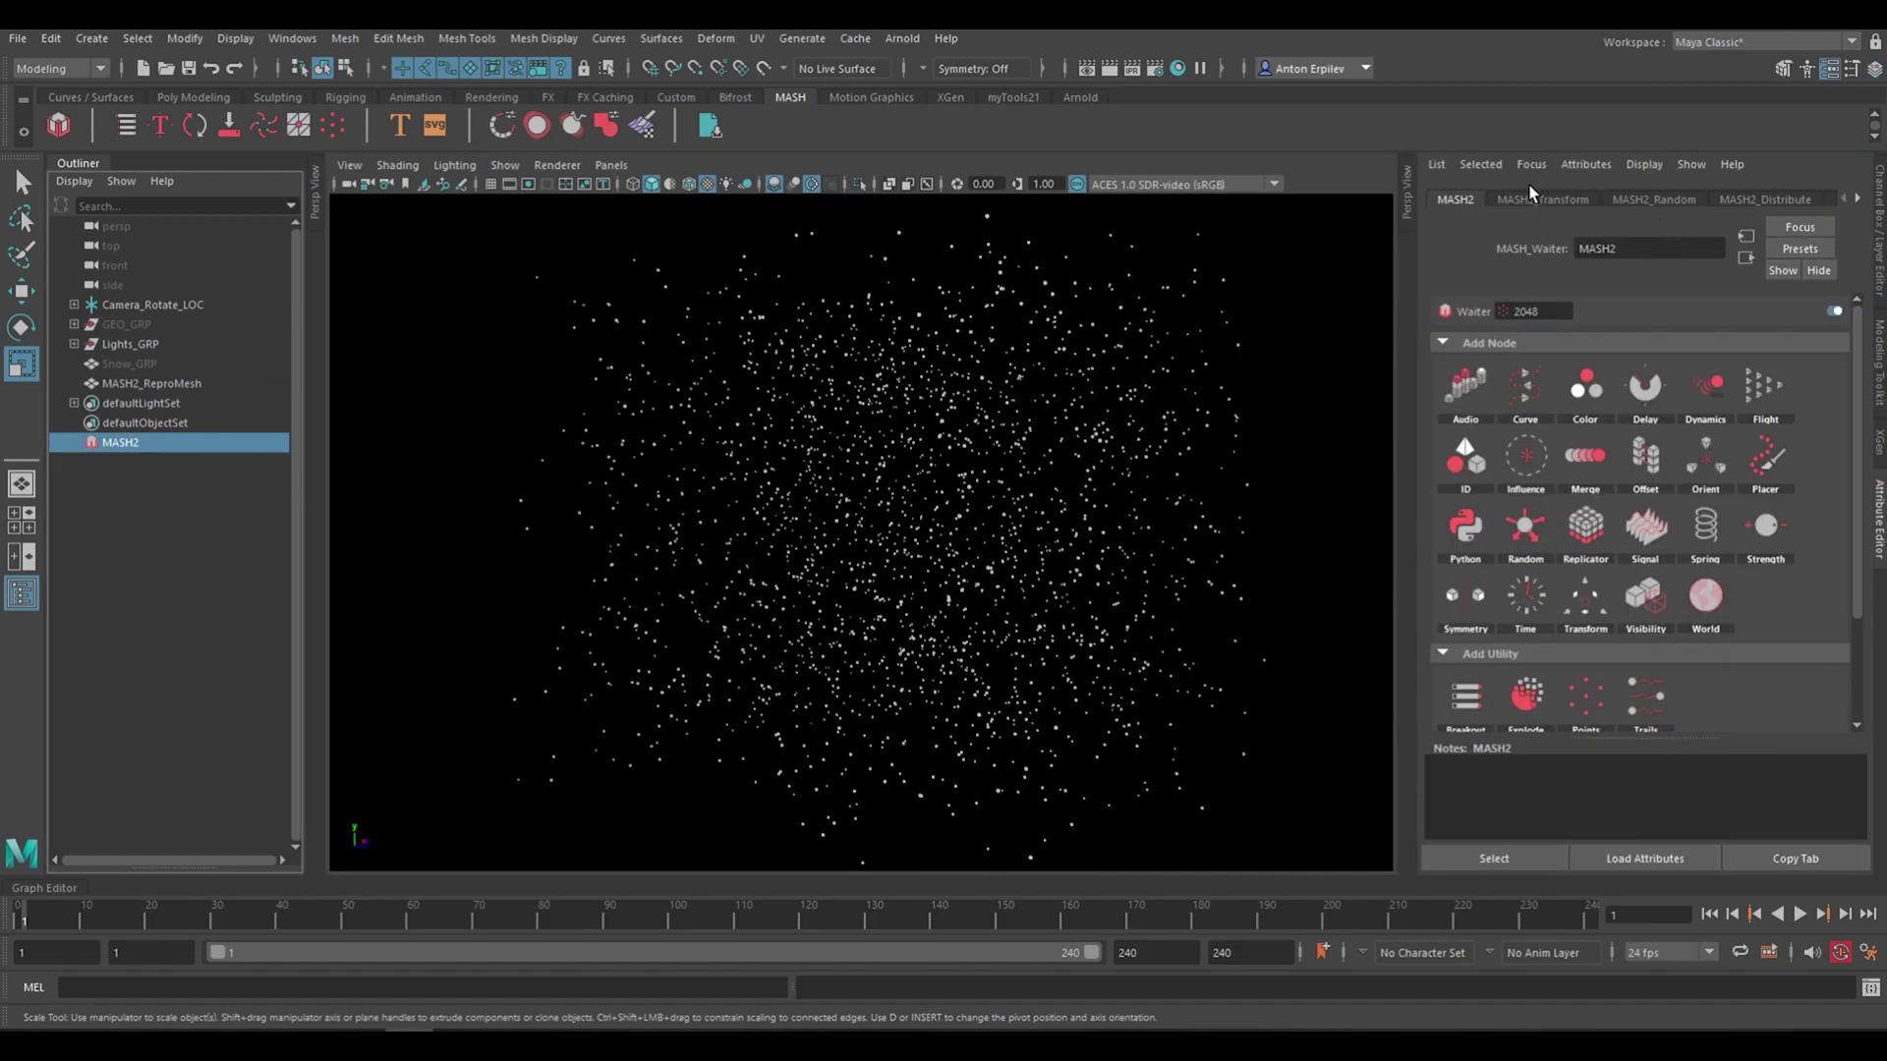
pyautogui.click(1654, 199)
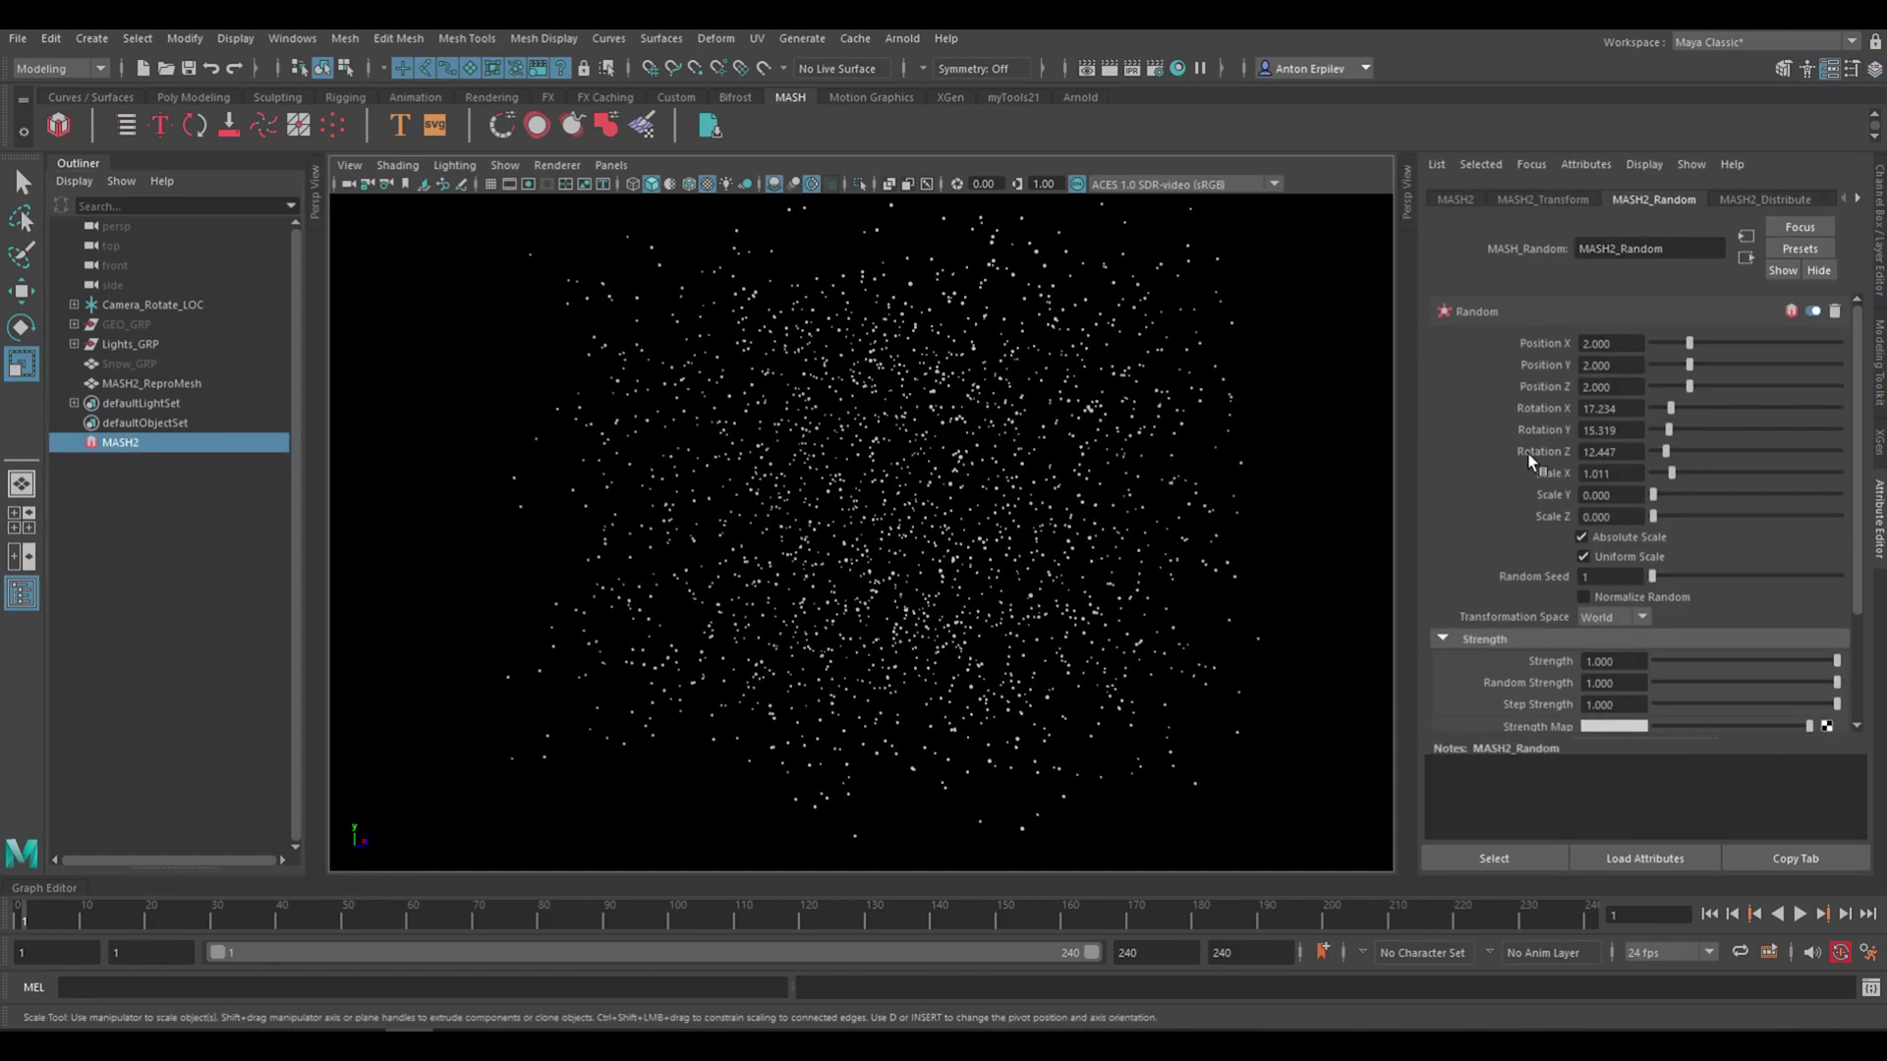
pyautogui.keyDown('alt'); pyautogui.moveTo(1177, 483); pyautogui.dragTo(1830, 531, button='right'); pyautogui.keyUp('alt')
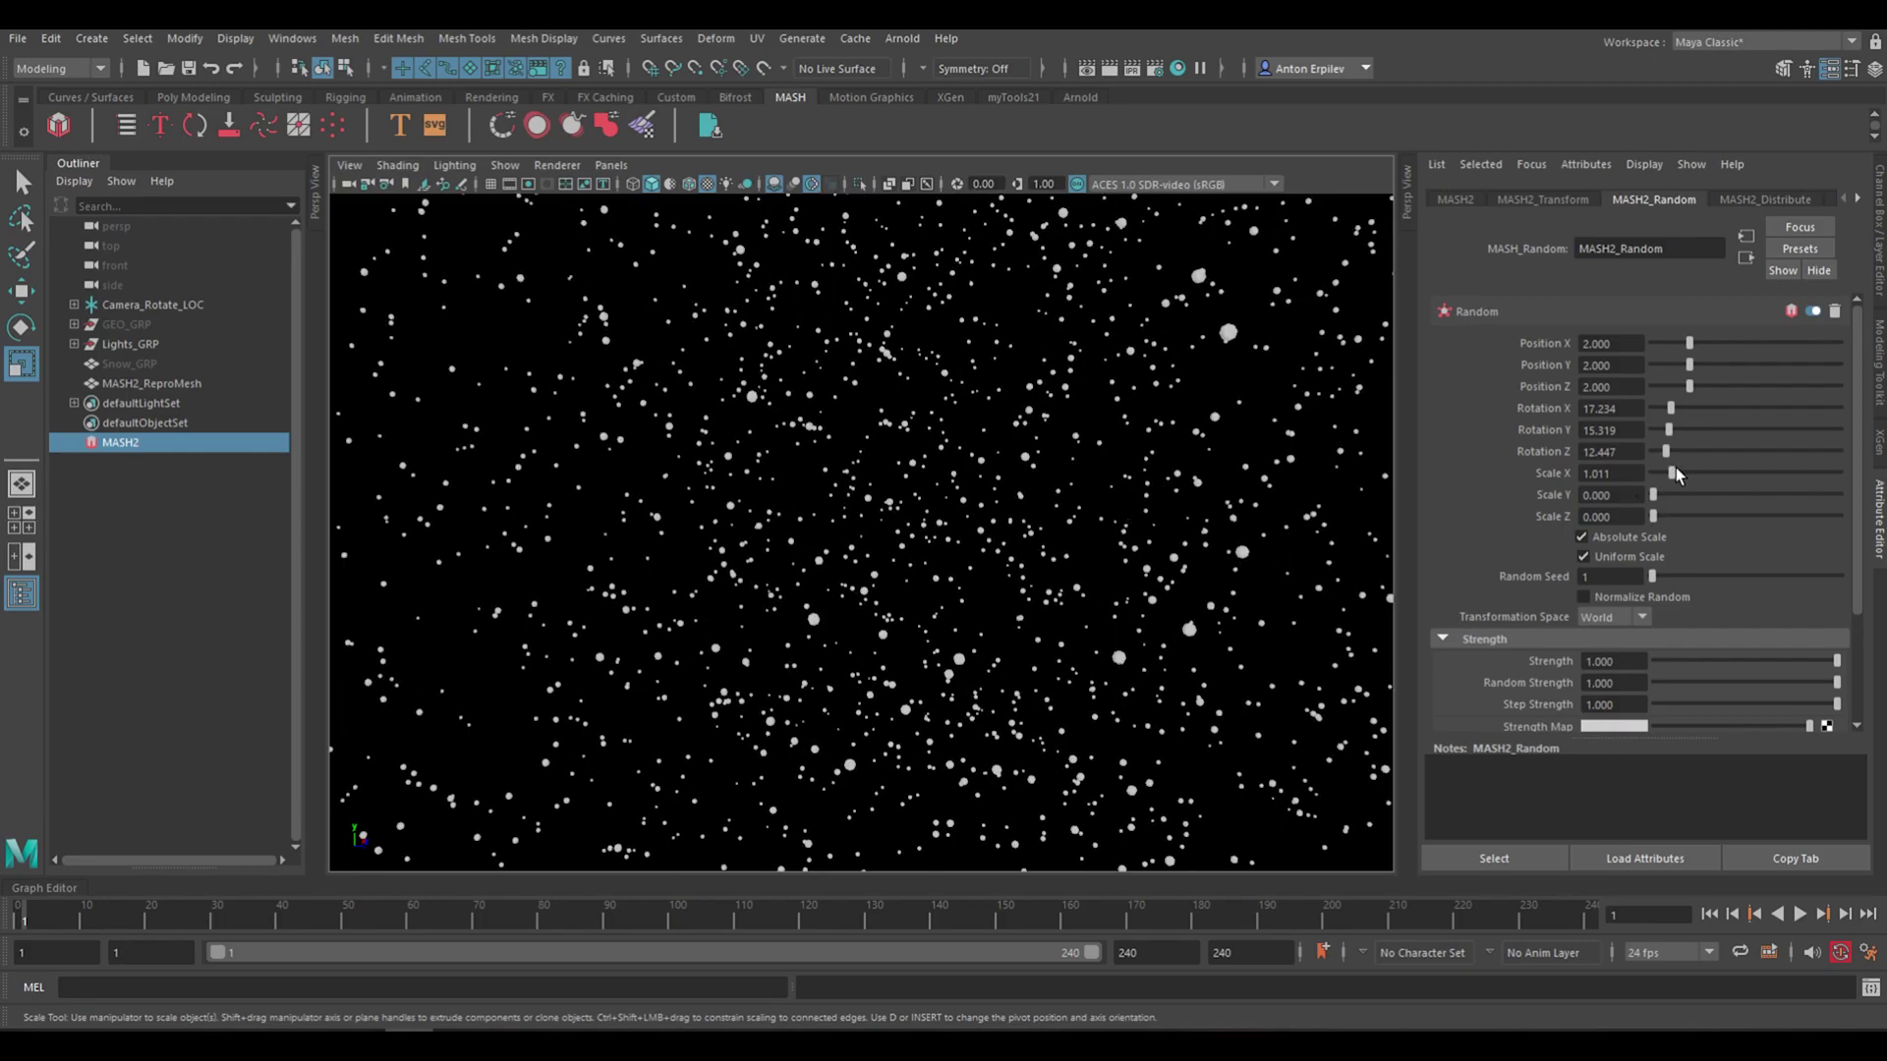
pyautogui.moveTo(1677, 473); pyautogui.dragTo(1735, 474)
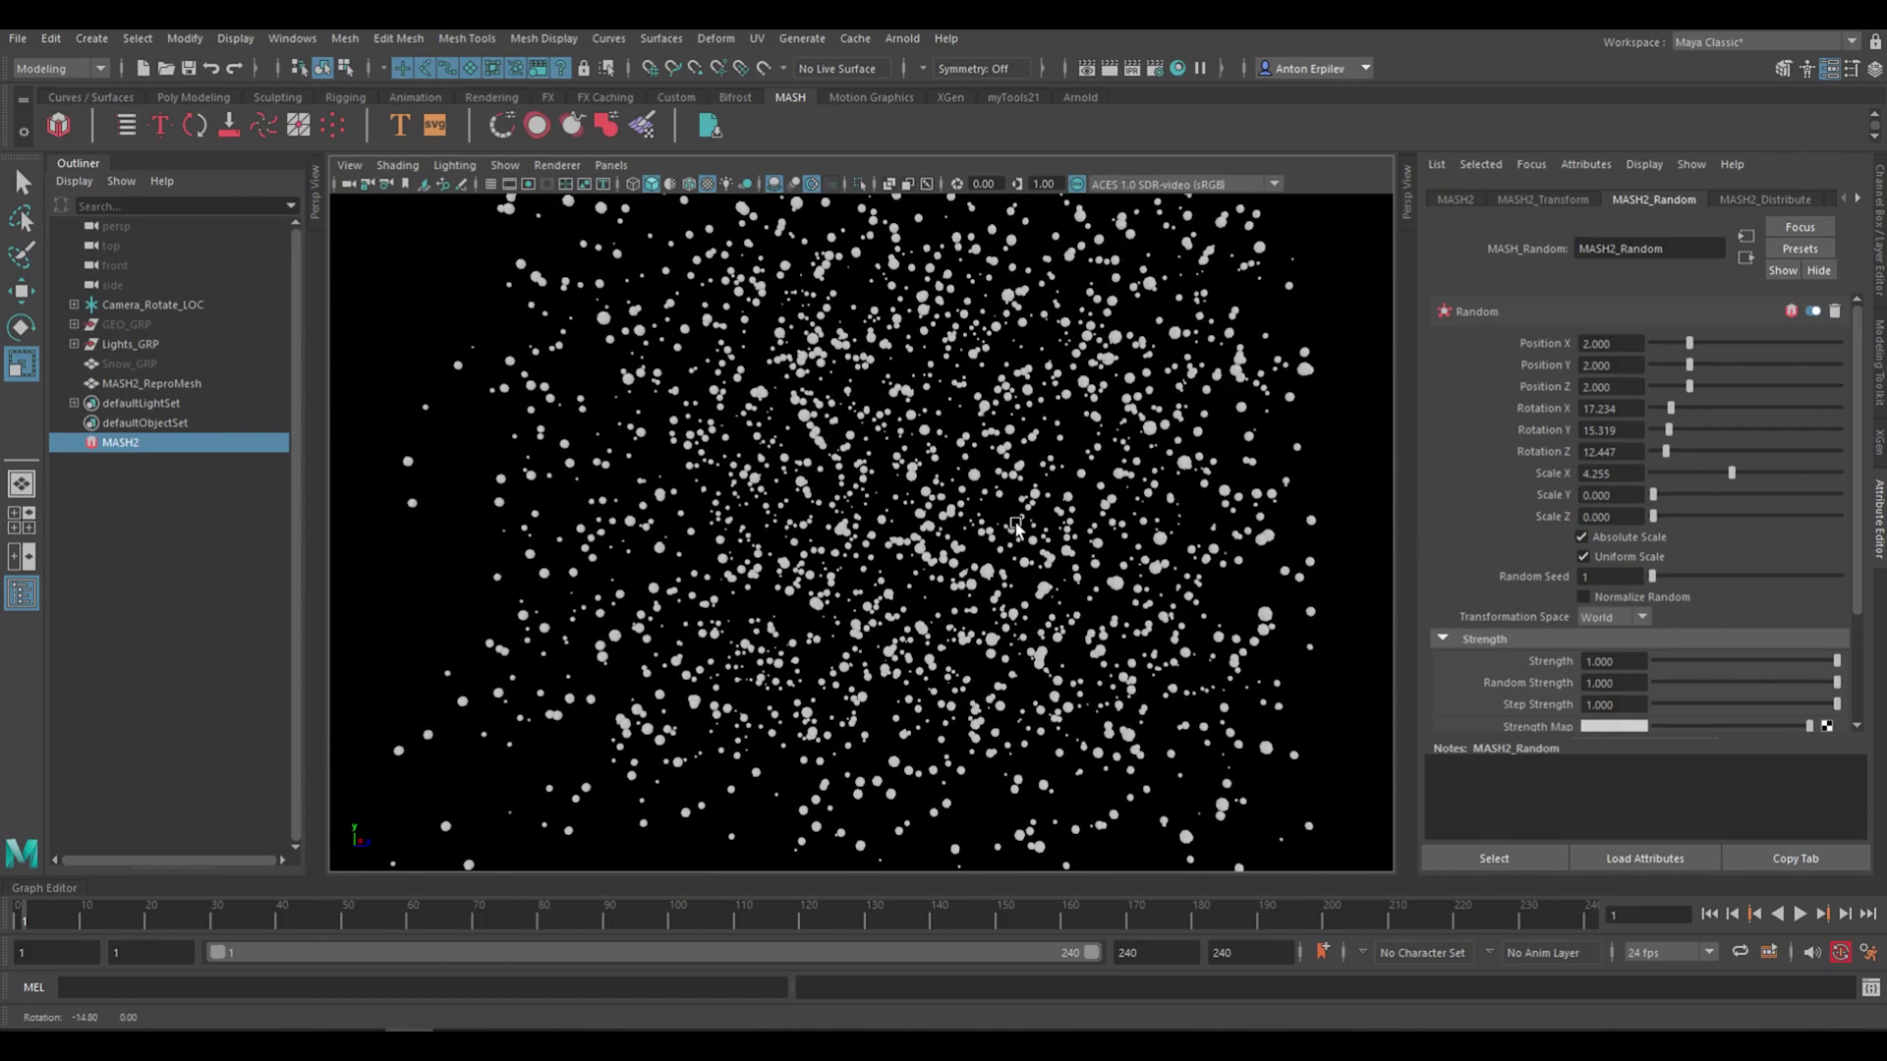
pyautogui.keyDown('alt'); pyautogui.moveTo(1015, 524); pyautogui.dragTo(998, 464); pyautogui.keyUp('alt')
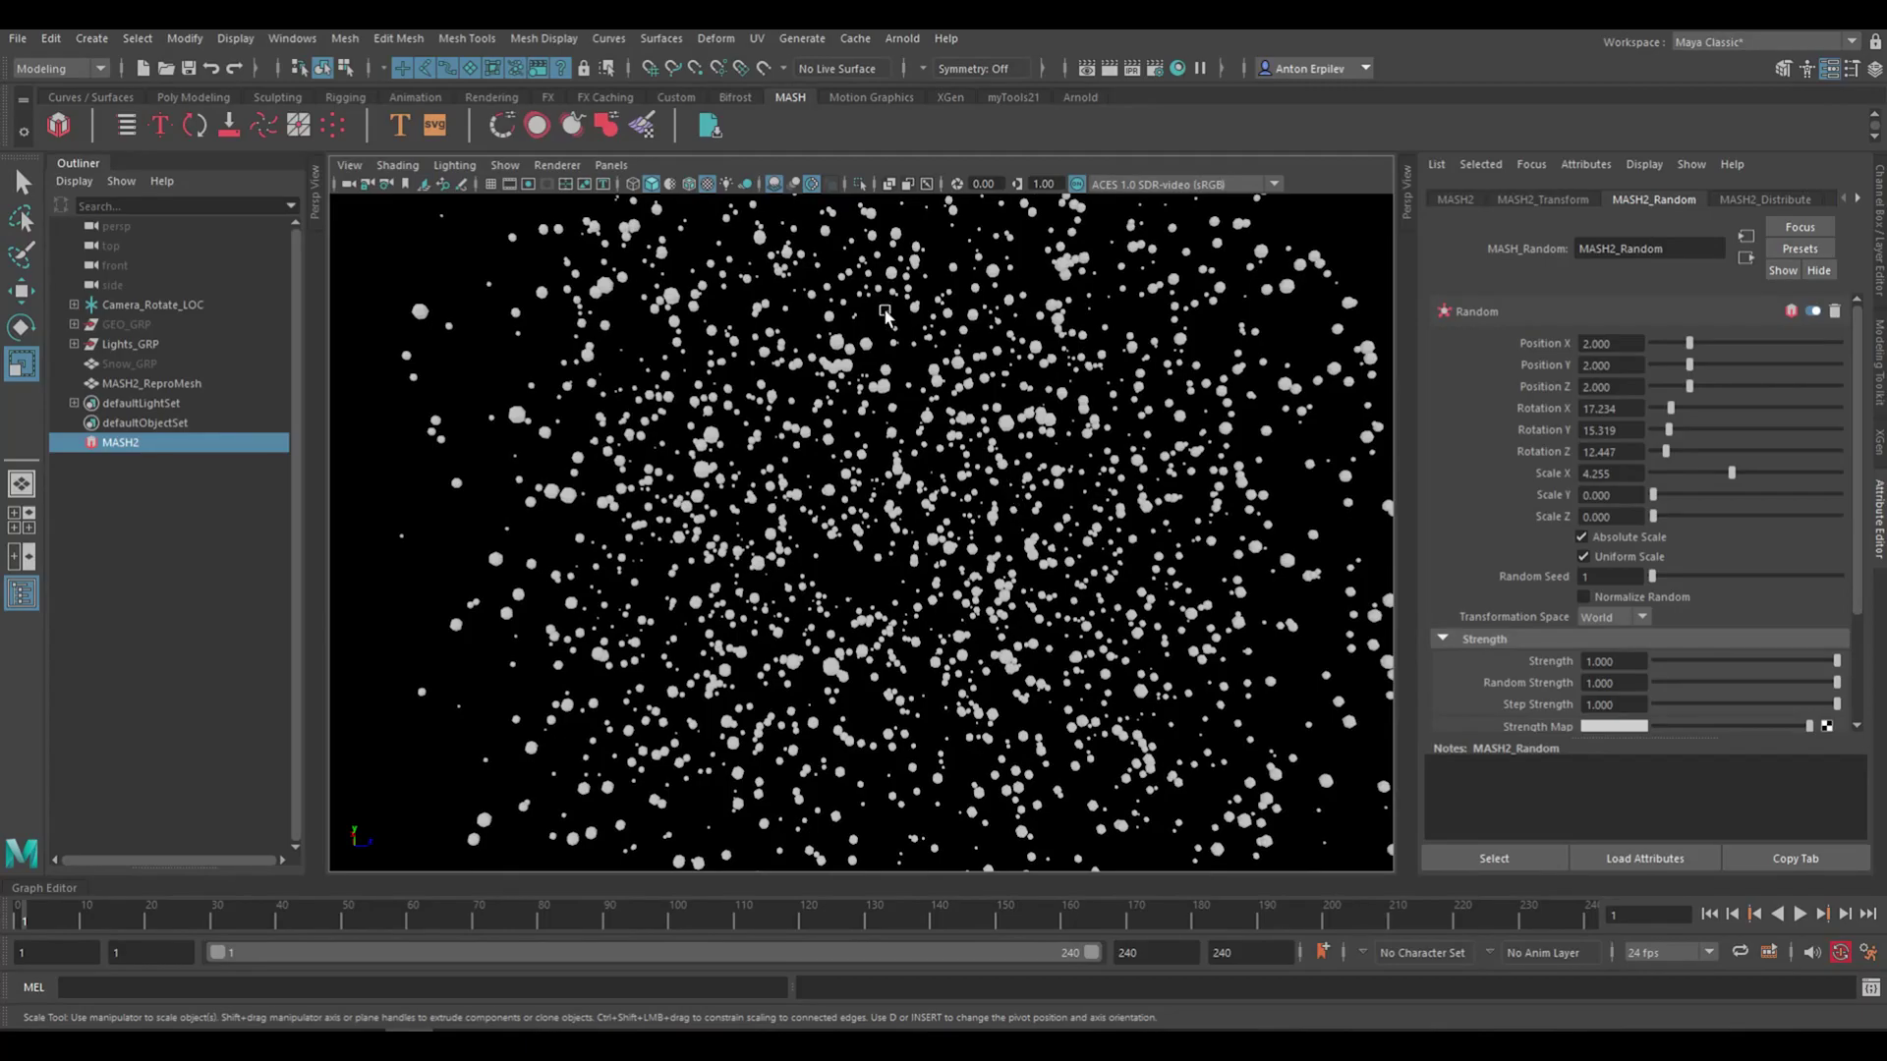
pyautogui.keyDown('alt'); pyautogui.moveTo(884, 315); pyautogui.dragTo(1179, 397); pyautogui.keyUp('alt')
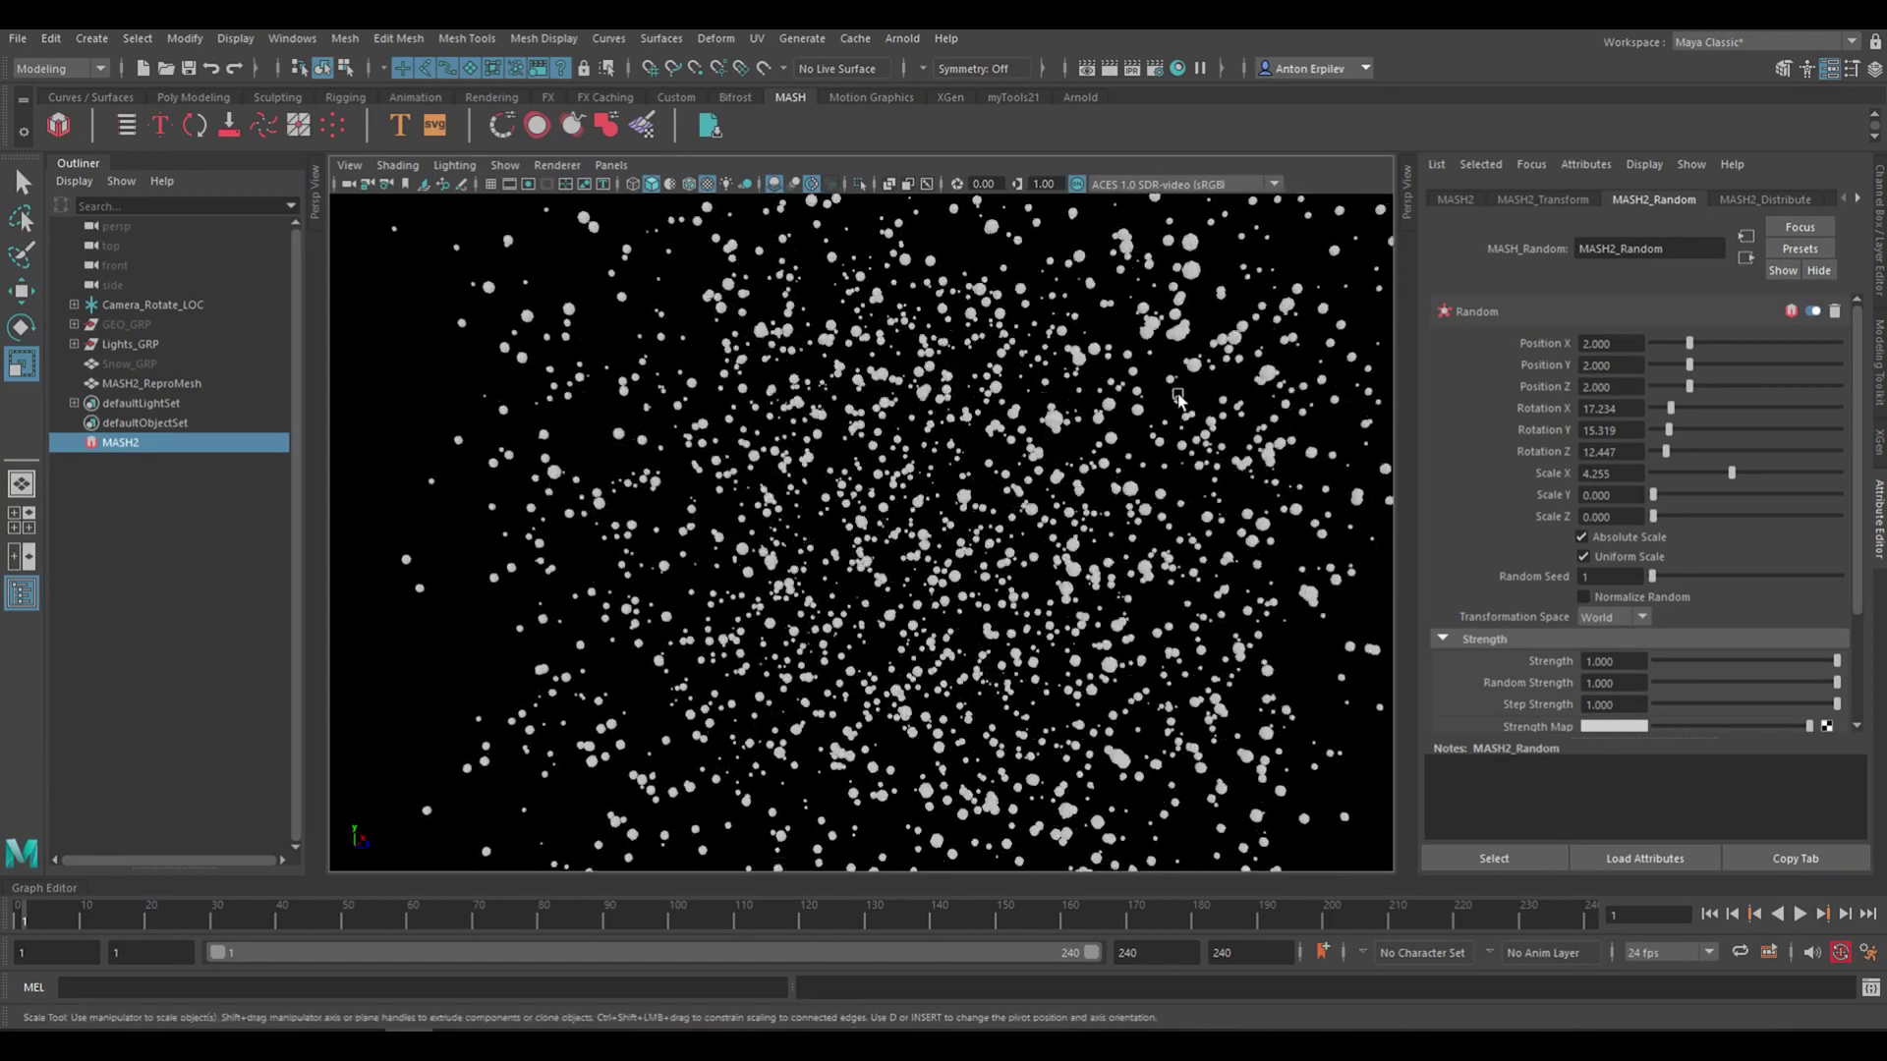
pyautogui.keyDown('alt'); pyautogui.moveTo(1097, 532); pyautogui.dragTo(1060, 542); pyautogui.keyUp('alt')
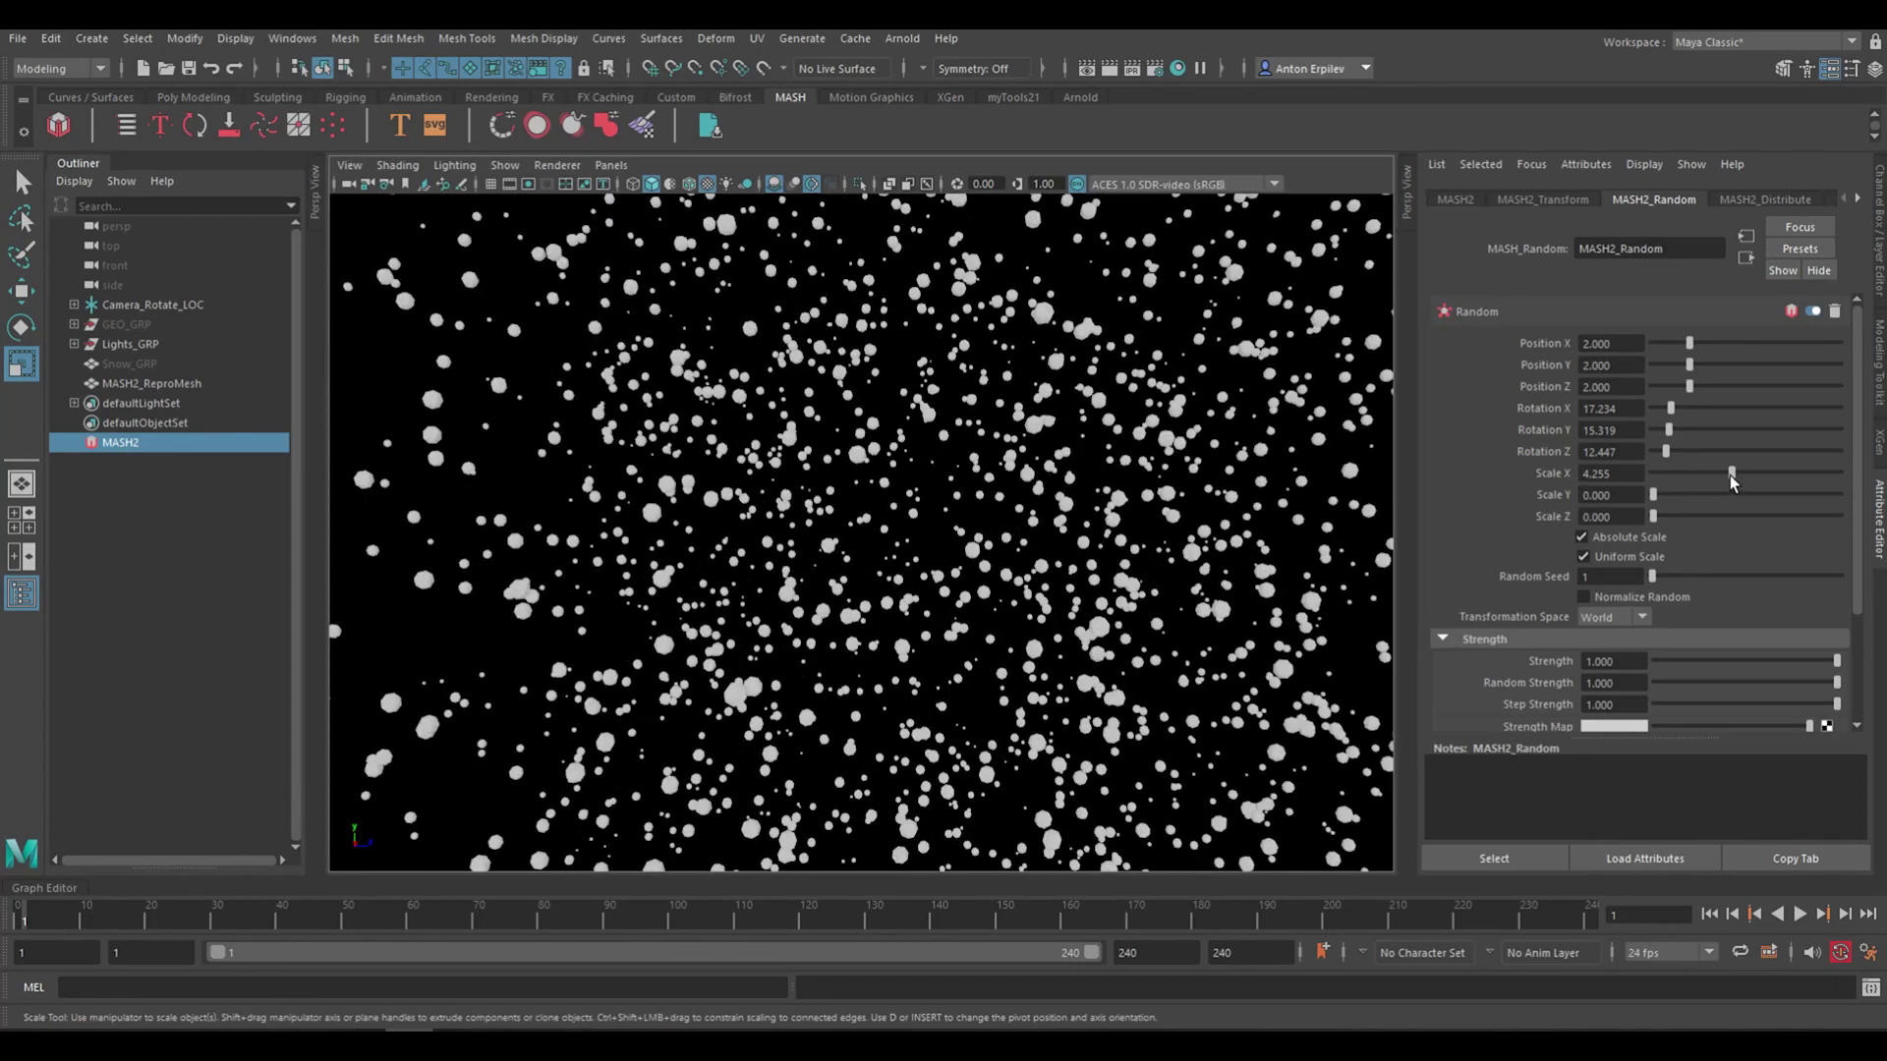
# Set Scale X to 1.4 on MASH2's Random node for a subtler variation in snowflake size
pyautogui.moveTo(1730, 474); pyautogui.dragTo(1673, 478)
pyautogui.click(1610, 474)
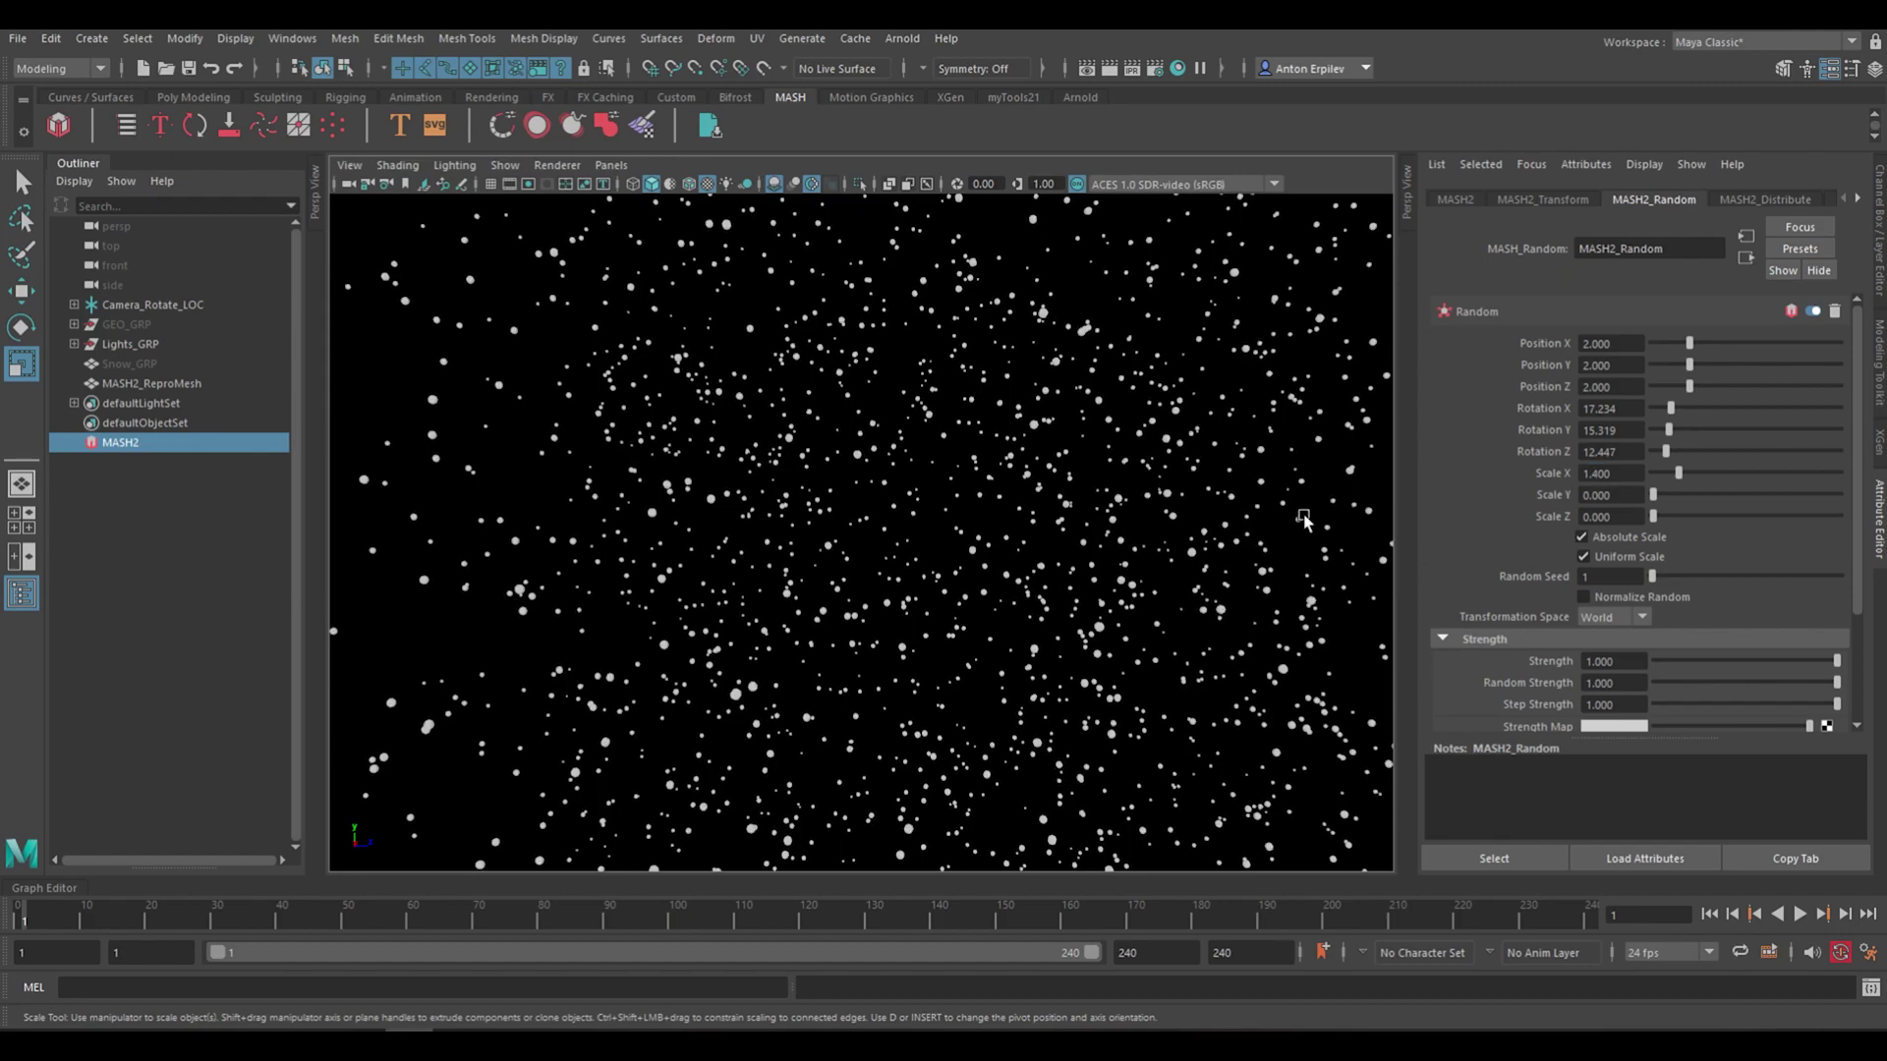
pyautogui.scroll(-5, 1283, 525)
pyautogui.keyDown('alt'); pyautogui.moveTo(1264, 517); pyautogui.dragTo(1184, 554); pyautogui.keyUp('alt')
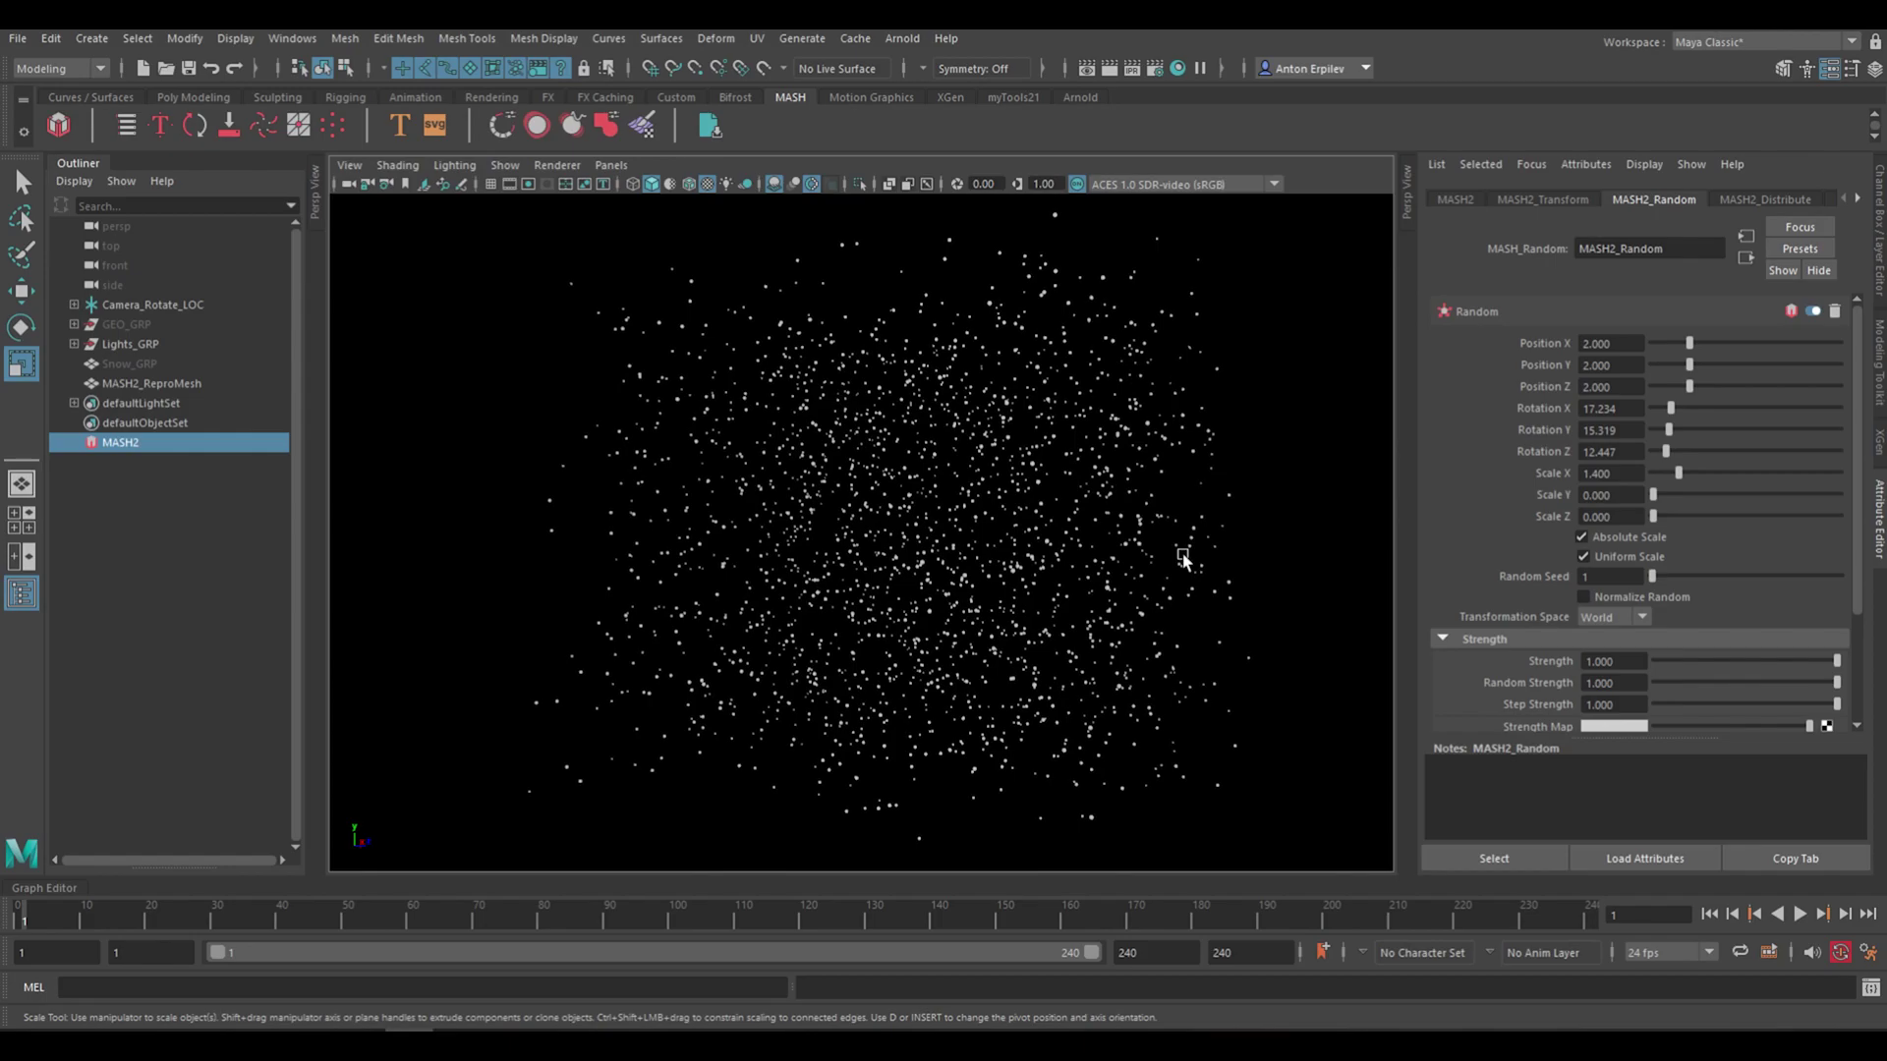
# Unhide GEO_GRP to bring the signpost and snow hill back into the scene, and clear the selection
pyautogui.click(120, 325)
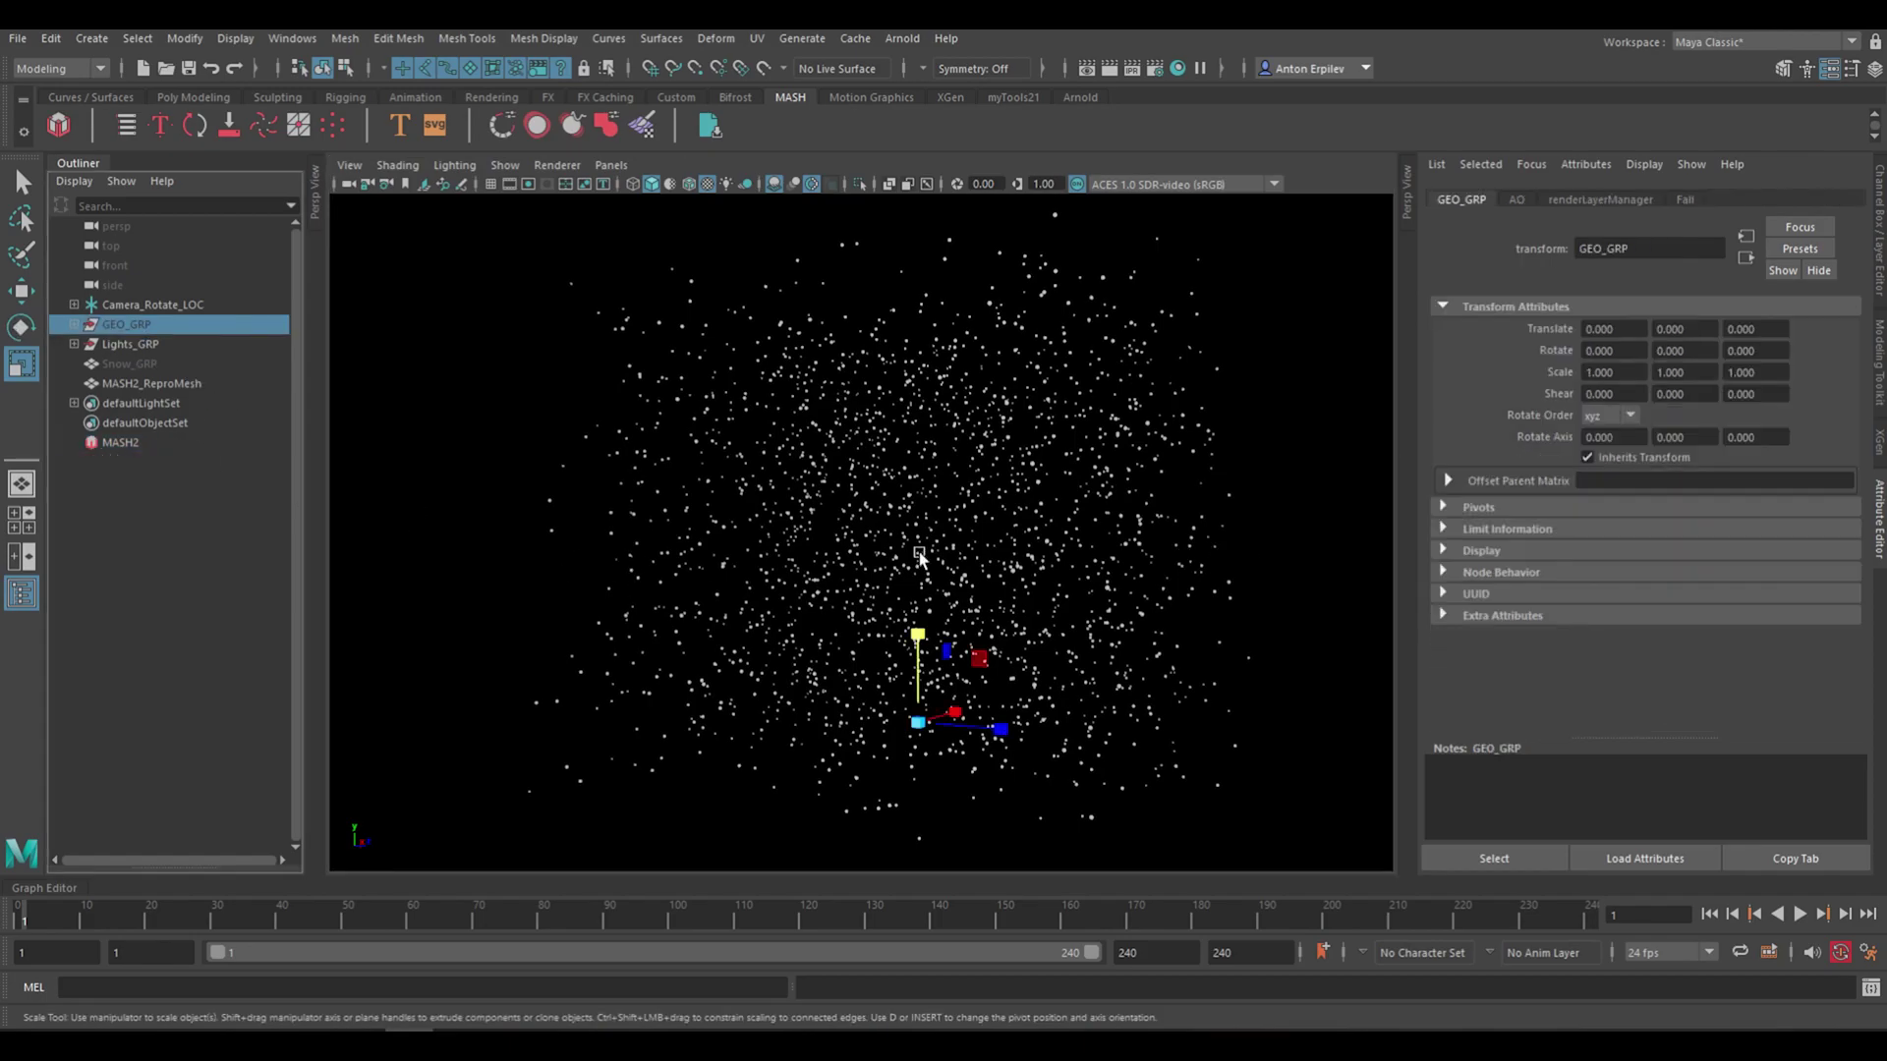
pyautogui.hotkey('shift', 'h')
pyautogui.keyDown('alt'); pyautogui.moveTo(1087, 594); pyautogui.dragTo(1082, 484); pyautogui.keyUp('alt')
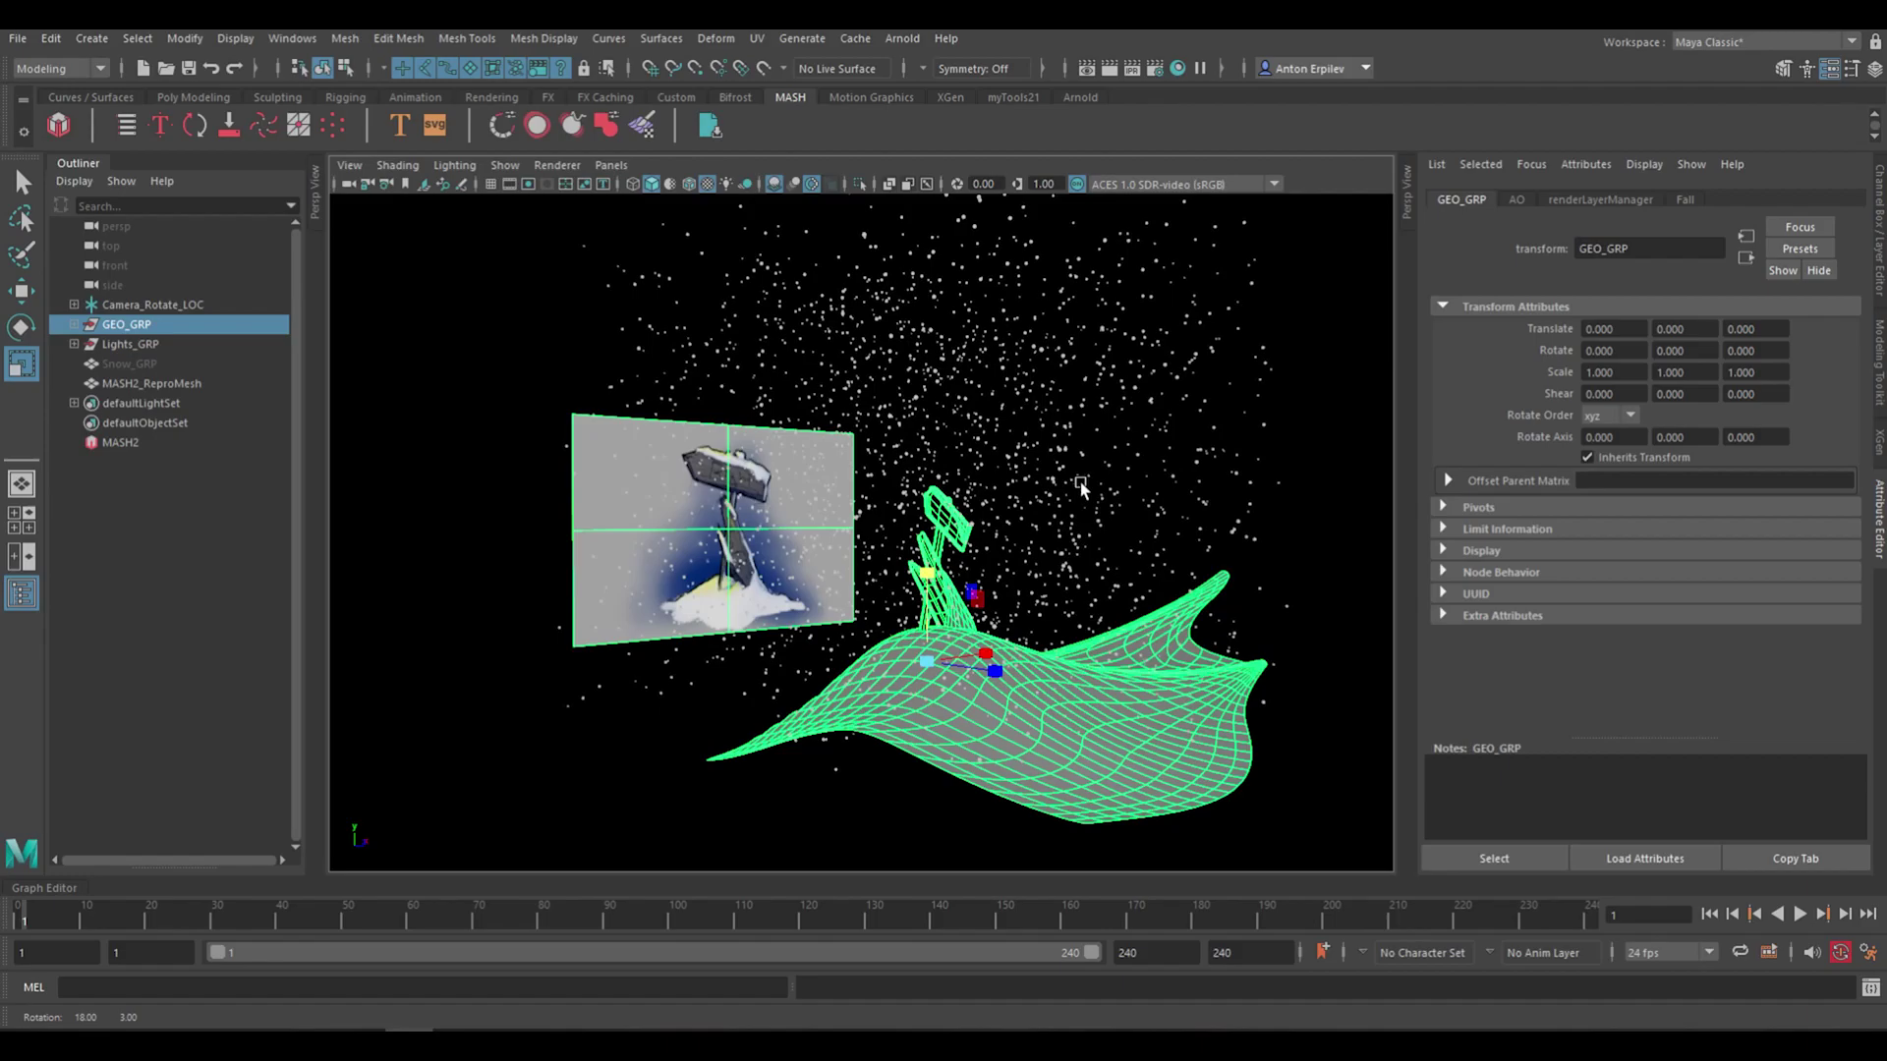
pyautogui.click(426, 392)
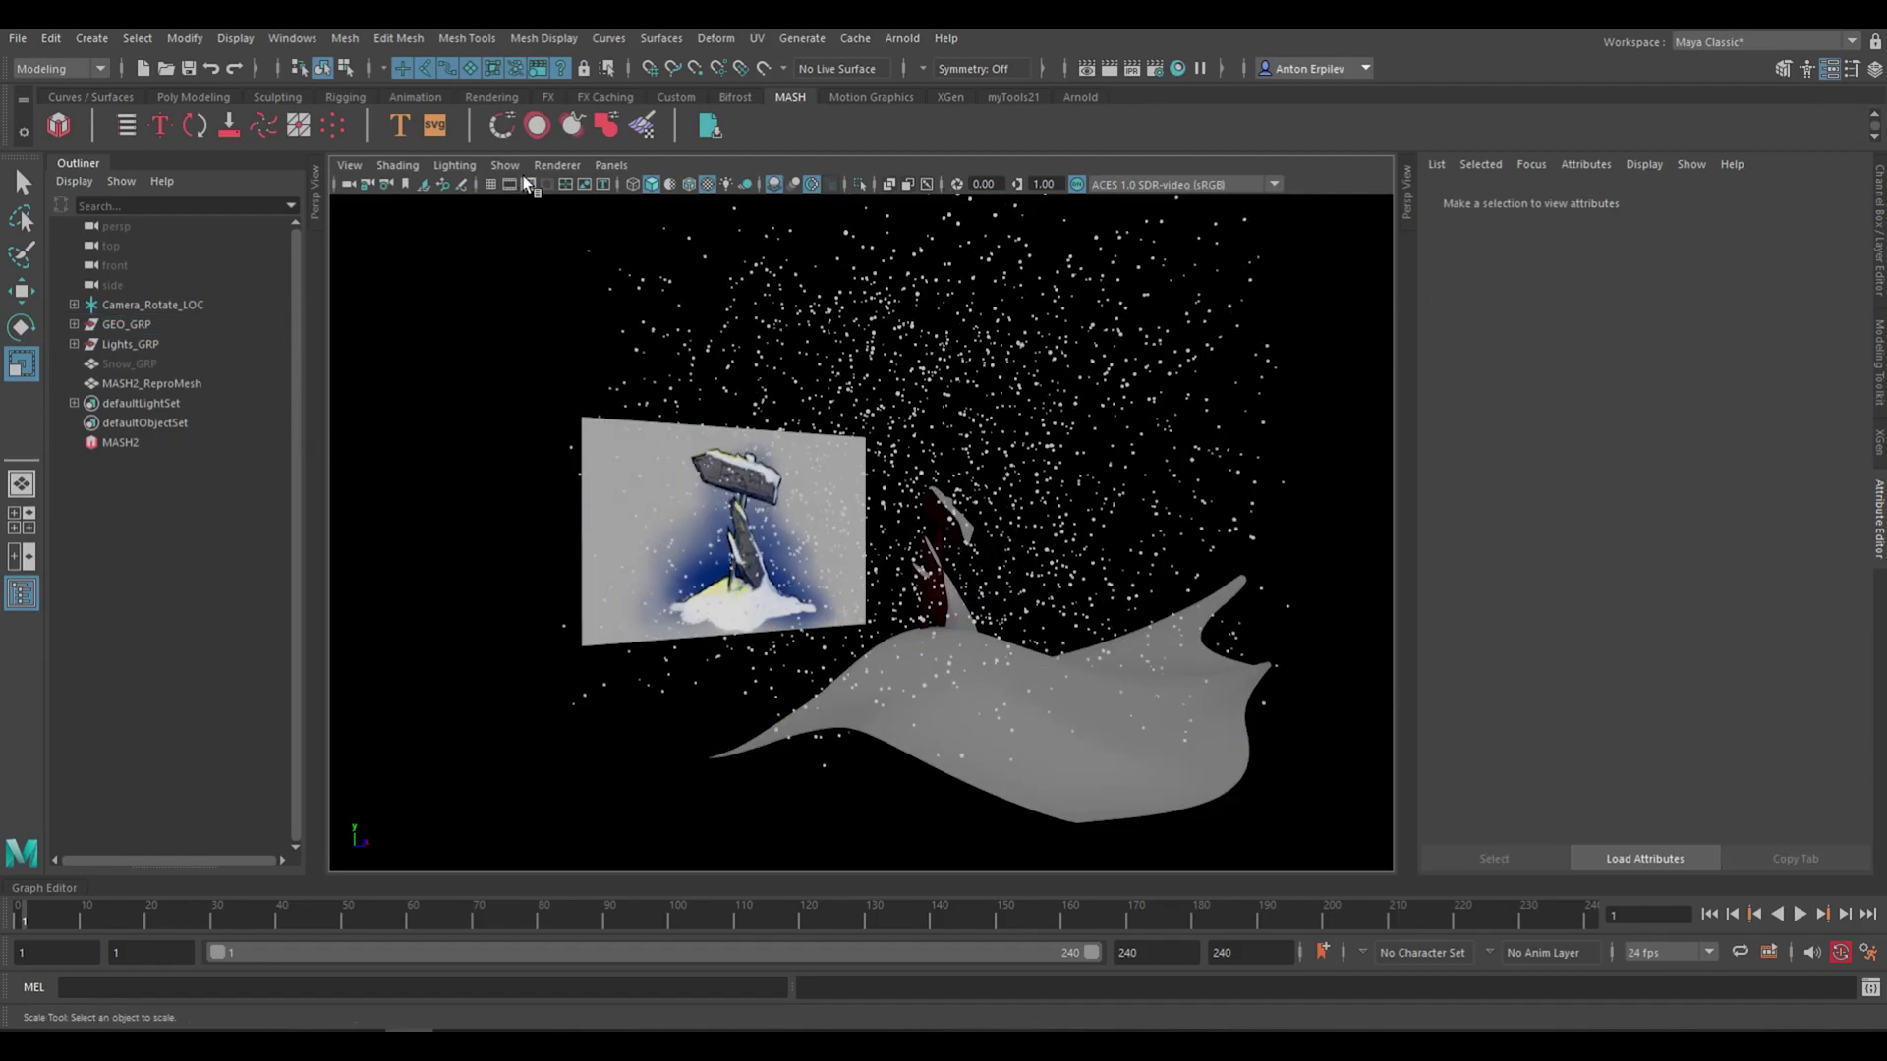
# Preview the snow in the framed camera view by briefly playing the animation, and return to the single perspective view
pyautogui.click(315, 186)
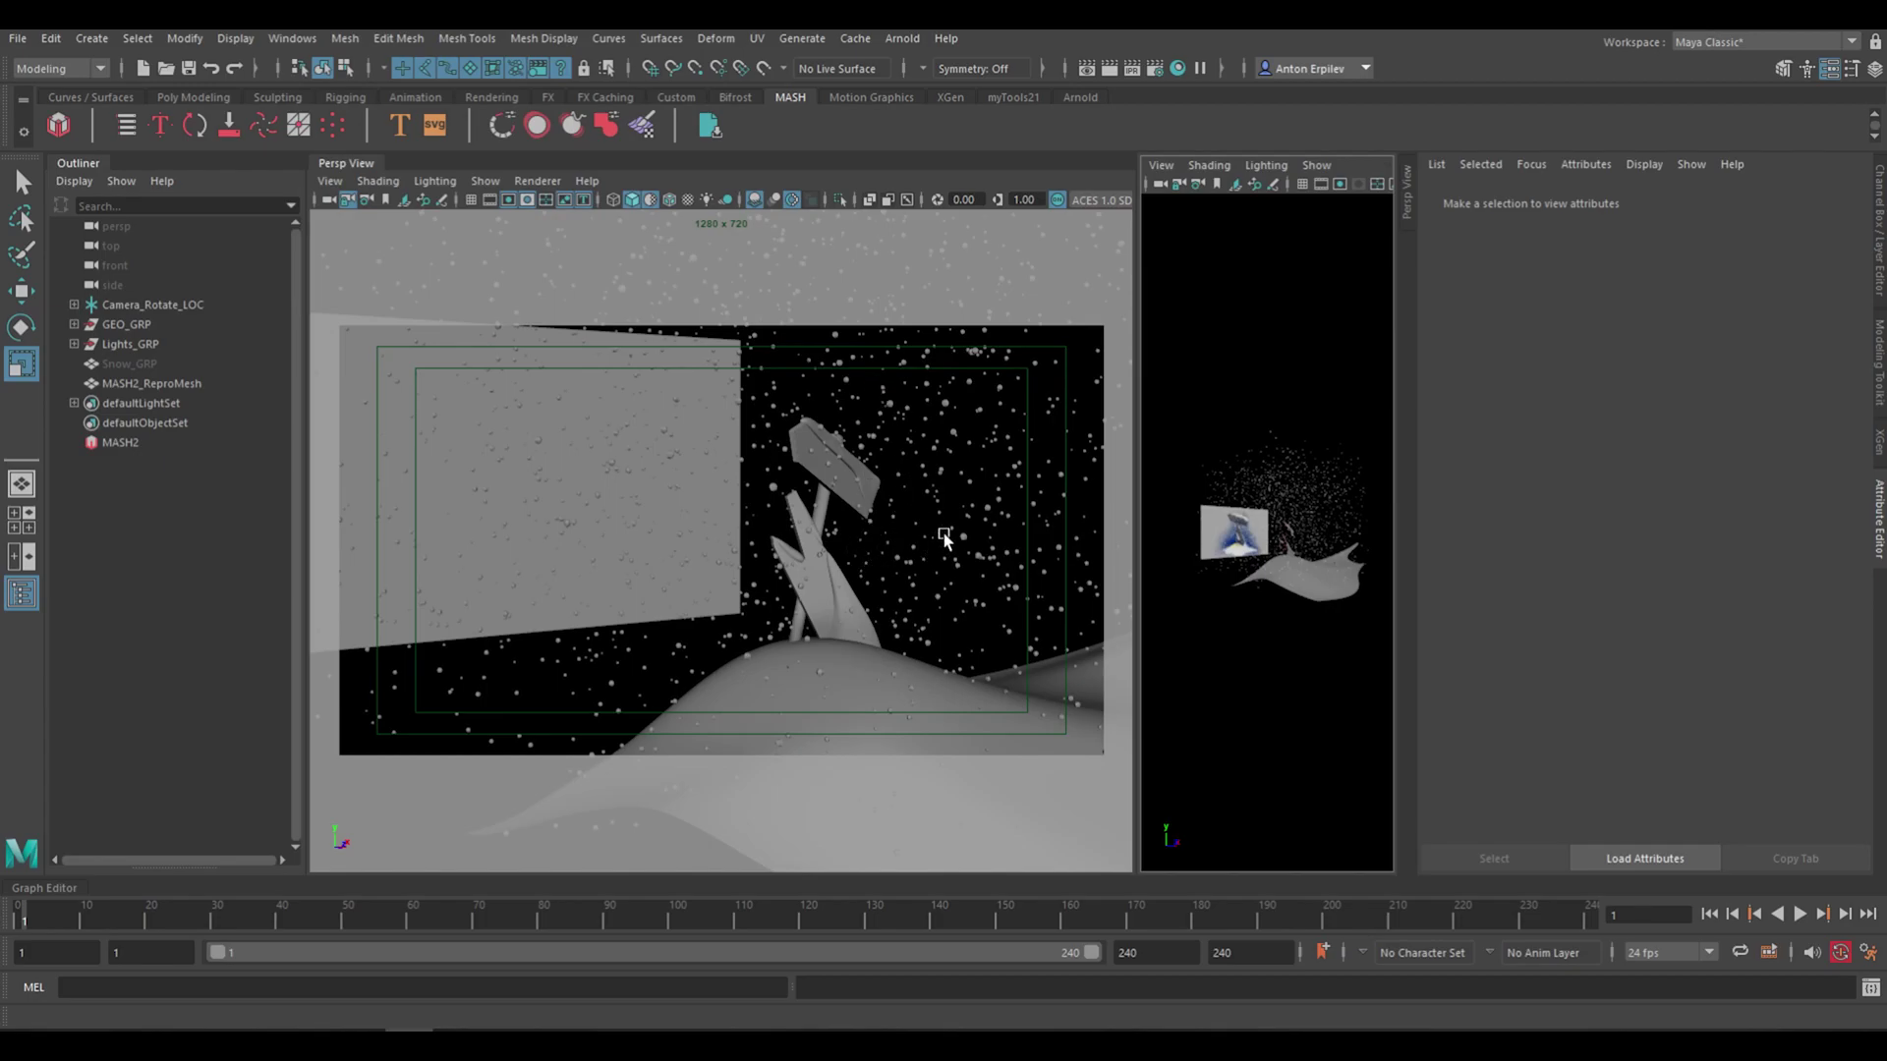
pyautogui.hotkey('alt', 'v')
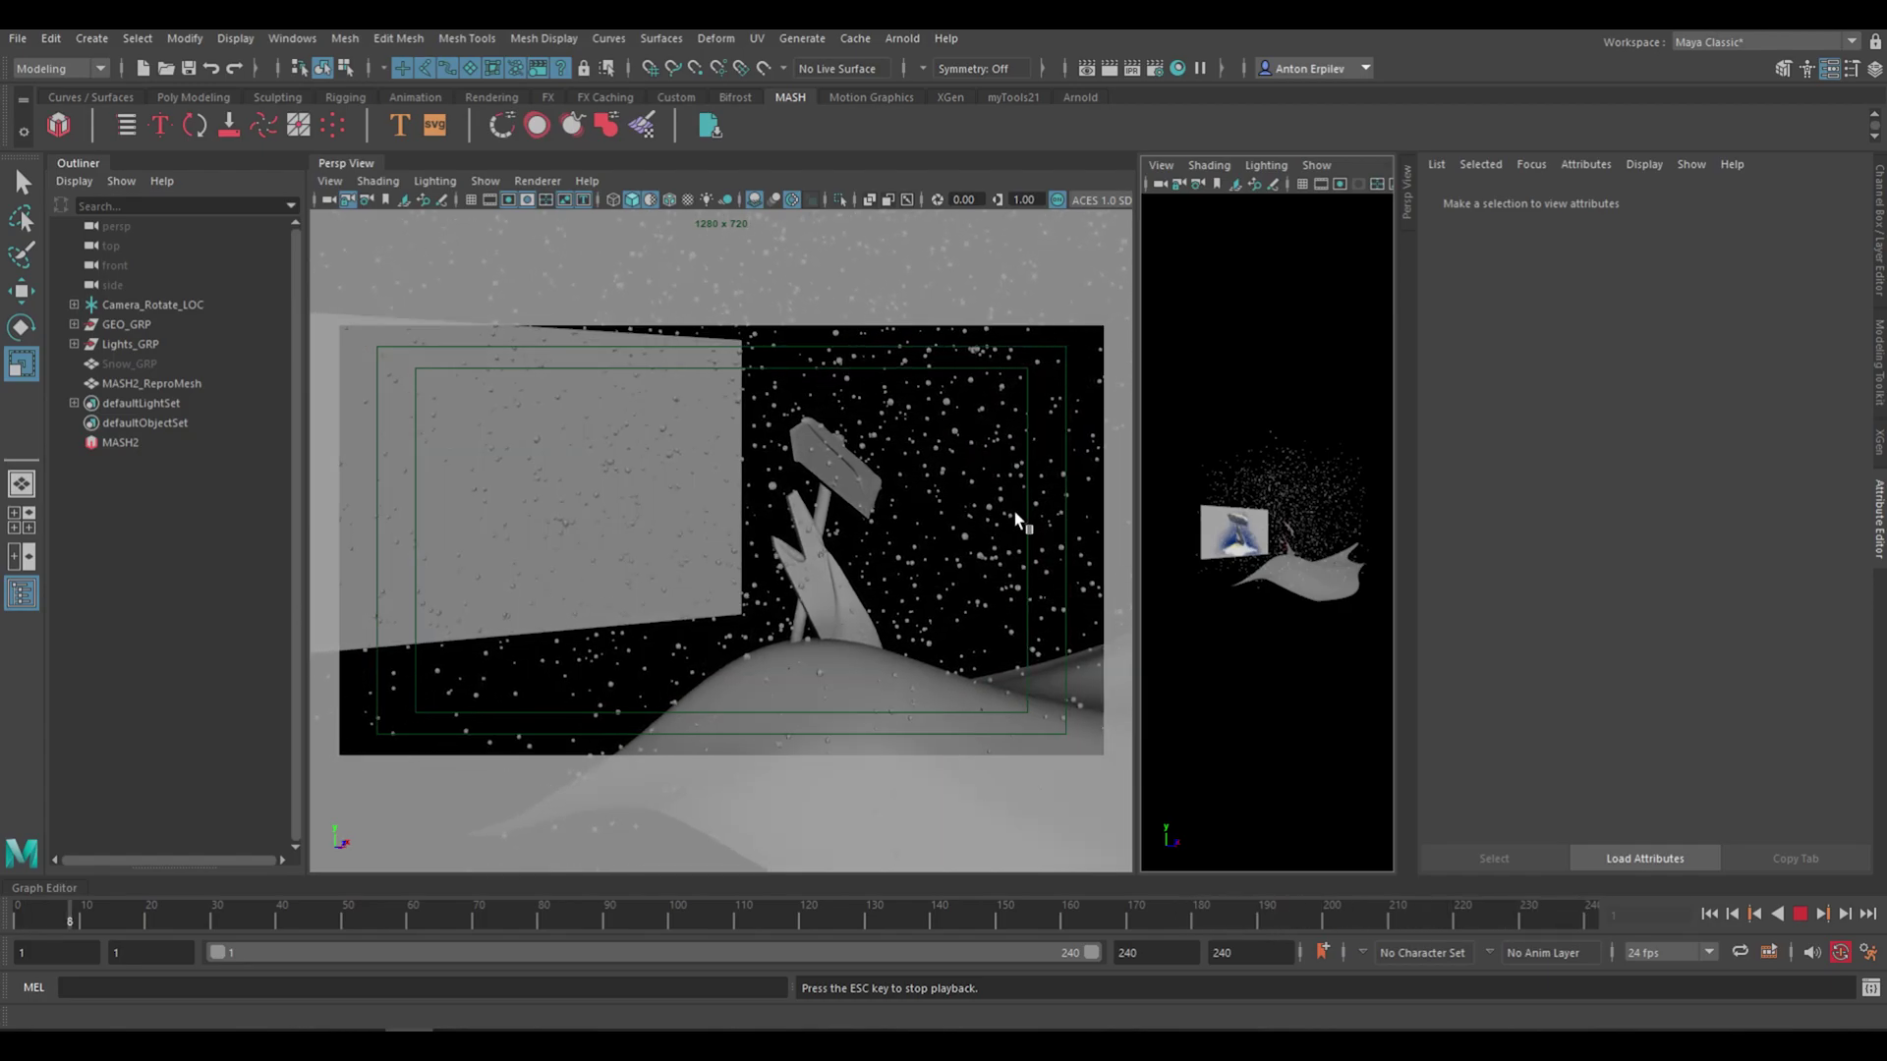
pyautogui.press('Escape')
pyautogui.click(357, 162)
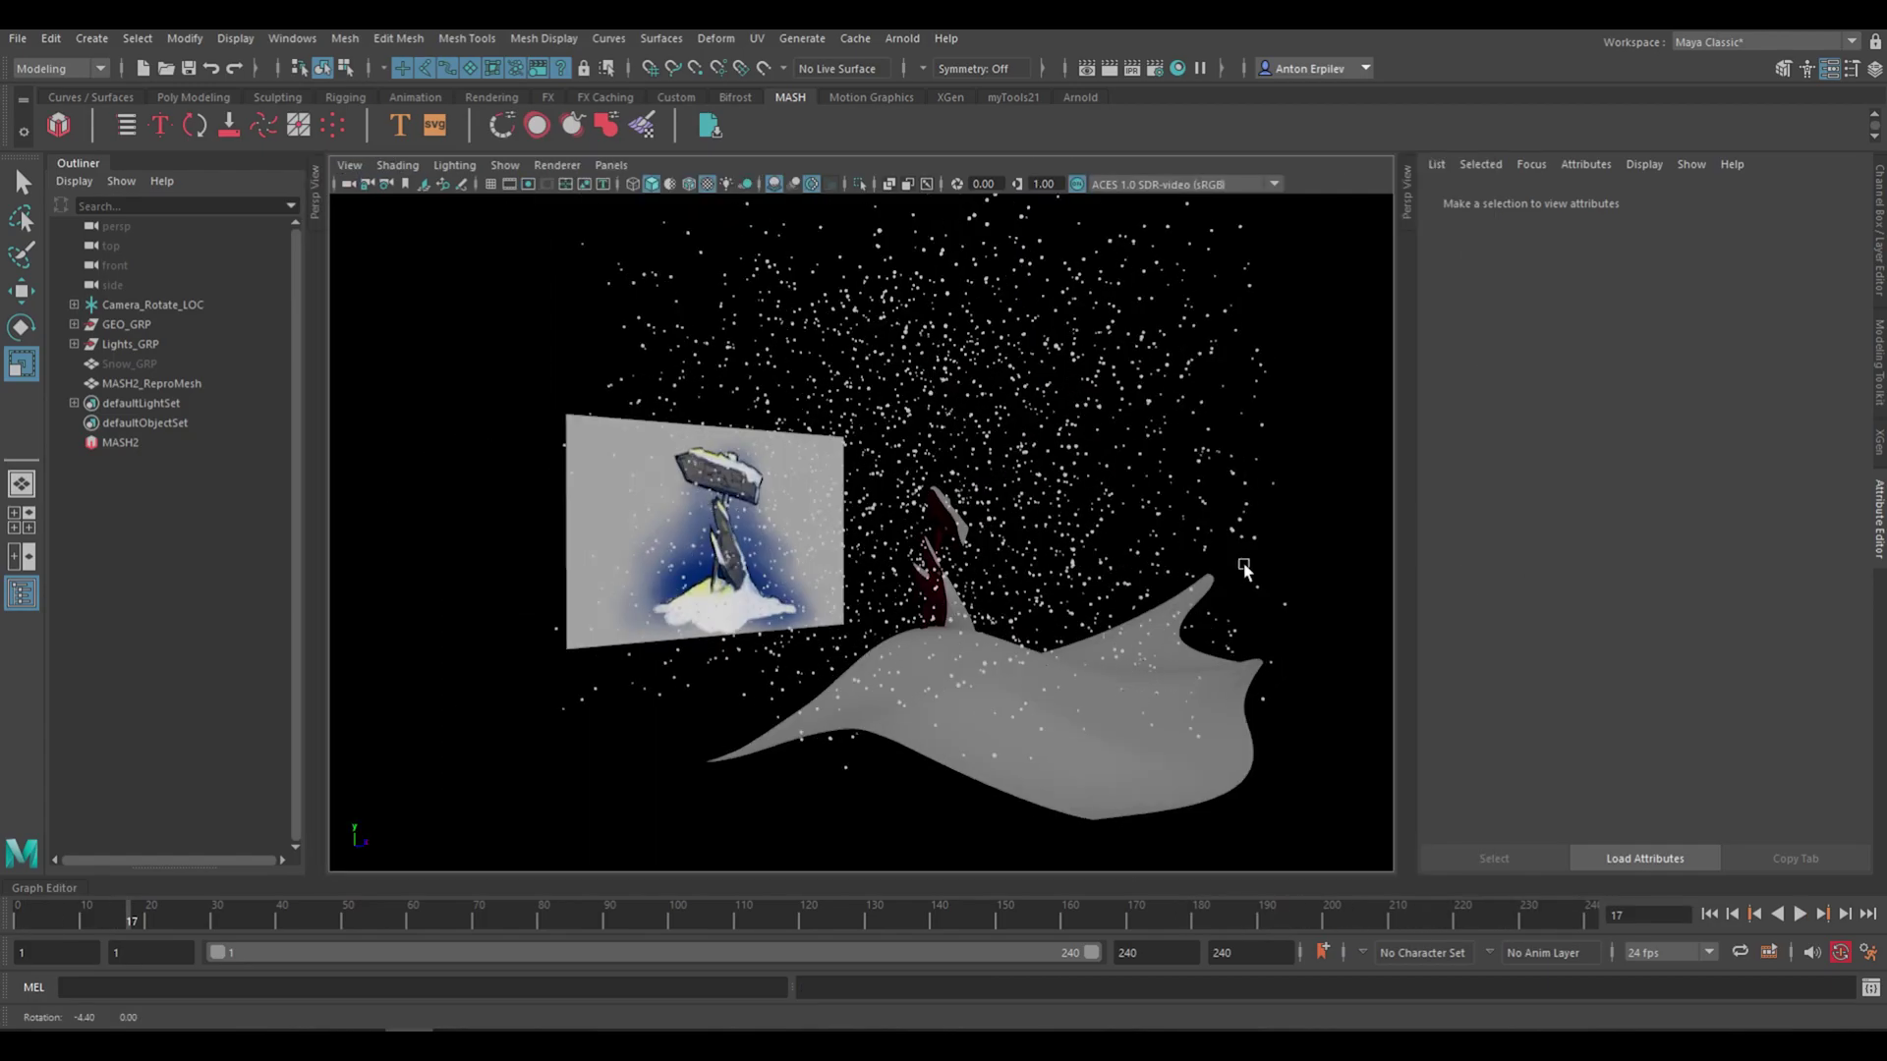
pyautogui.keyDown('alt'); pyautogui.moveTo(1242, 569); pyautogui.dragTo(1209, 645); pyautogui.keyUp('alt')
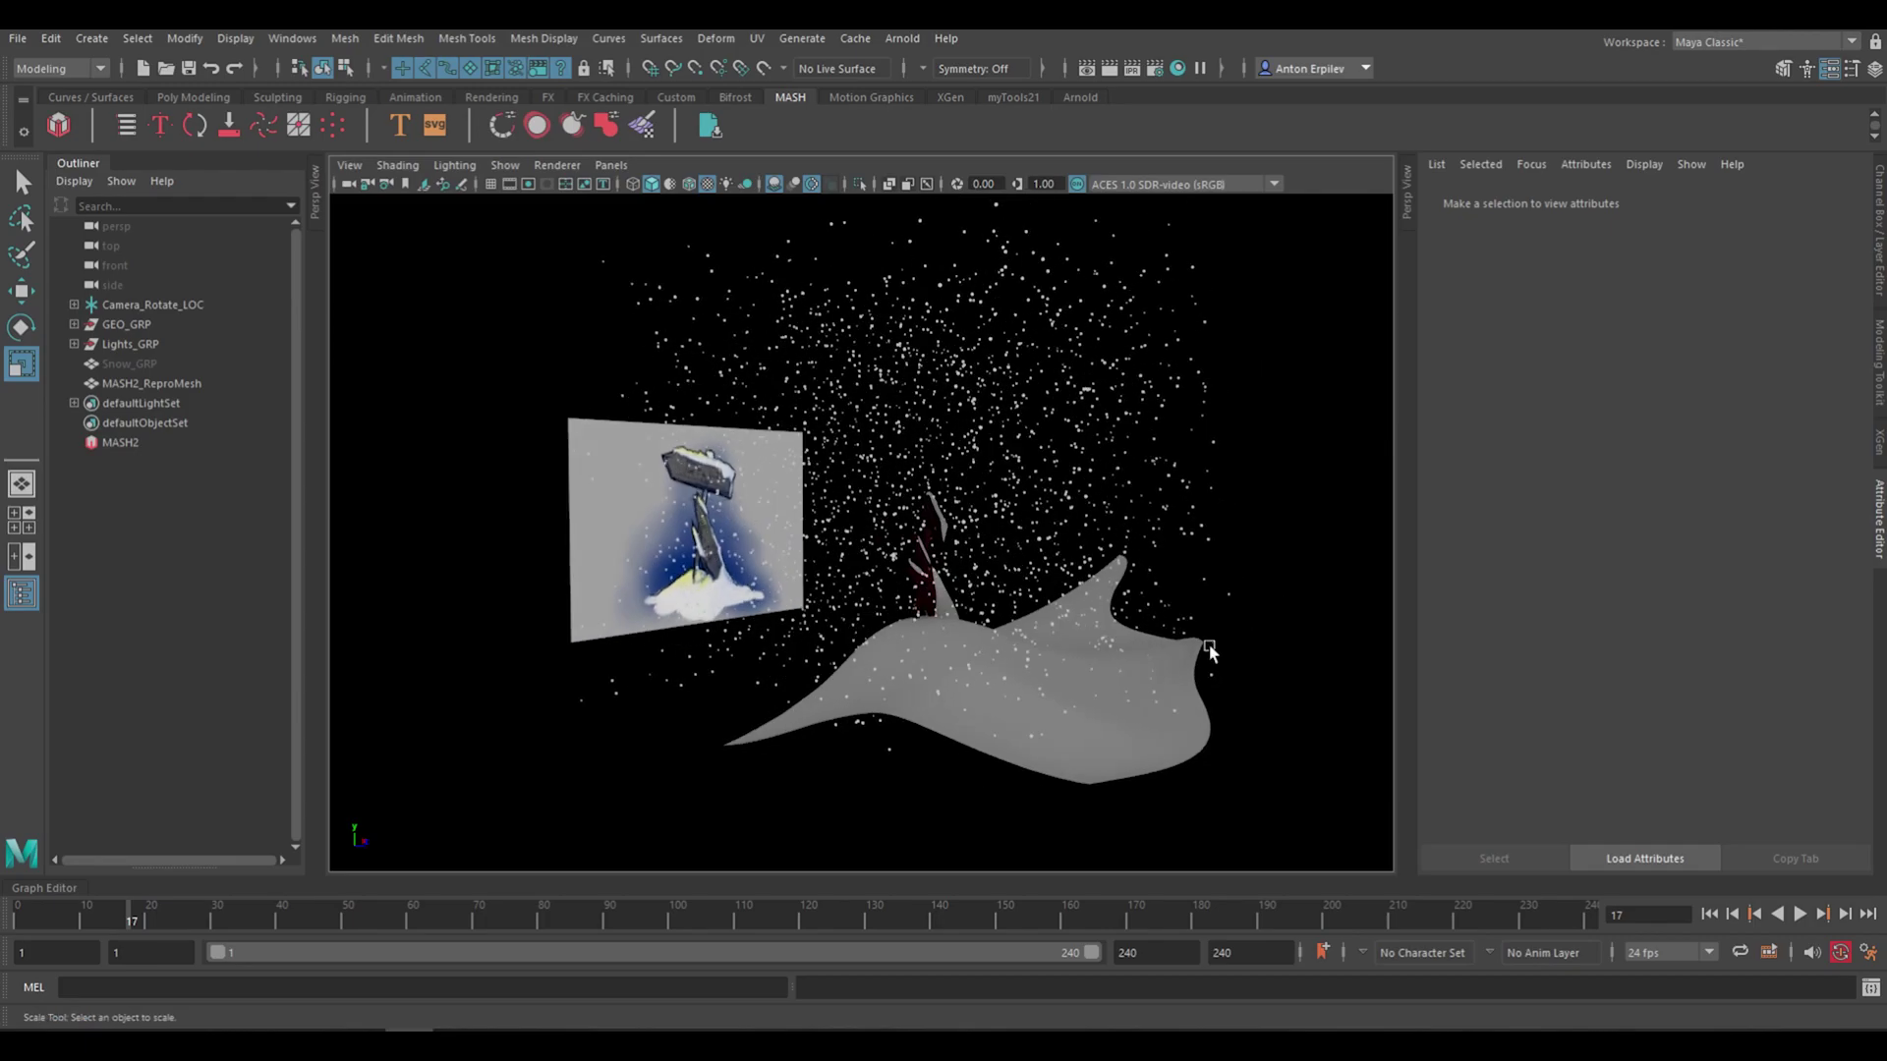
# Set a keyframe on the Position of MASH2's Transform node at frame 1
pyautogui.click(118, 442)
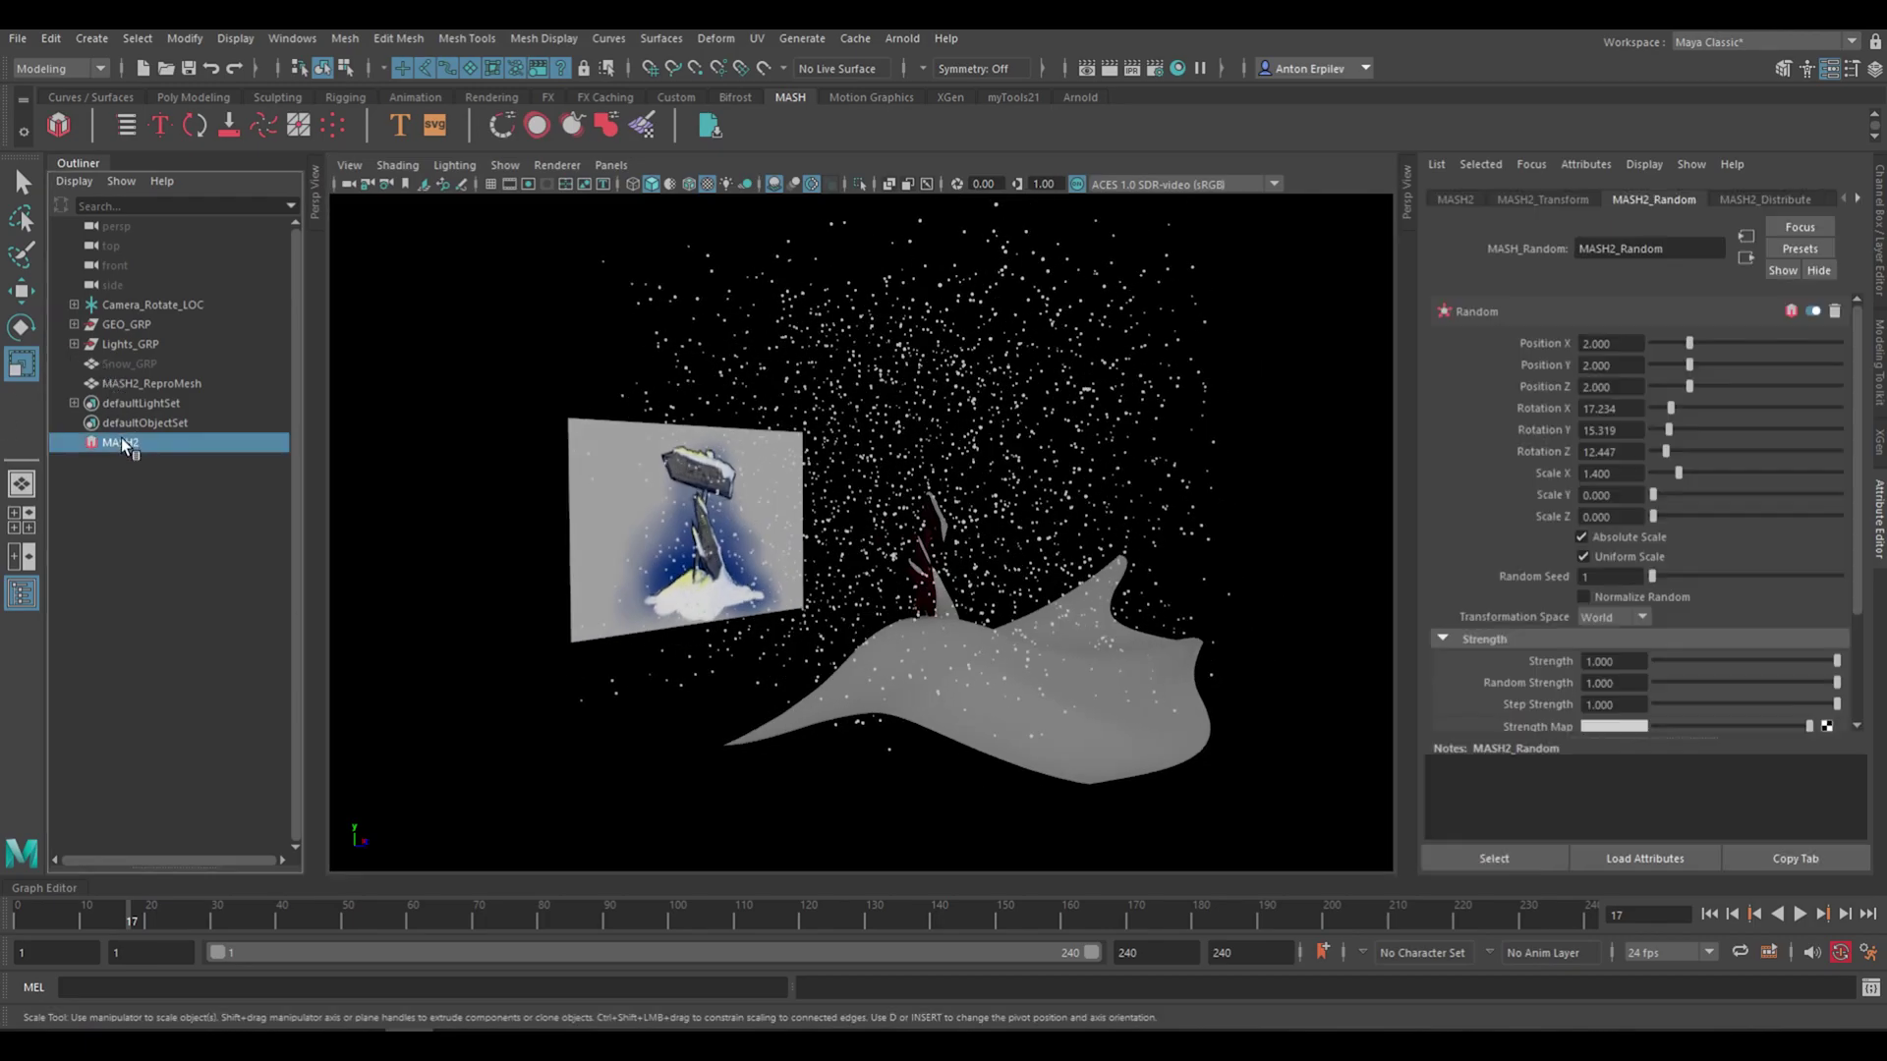
pyautogui.click(1563, 199)
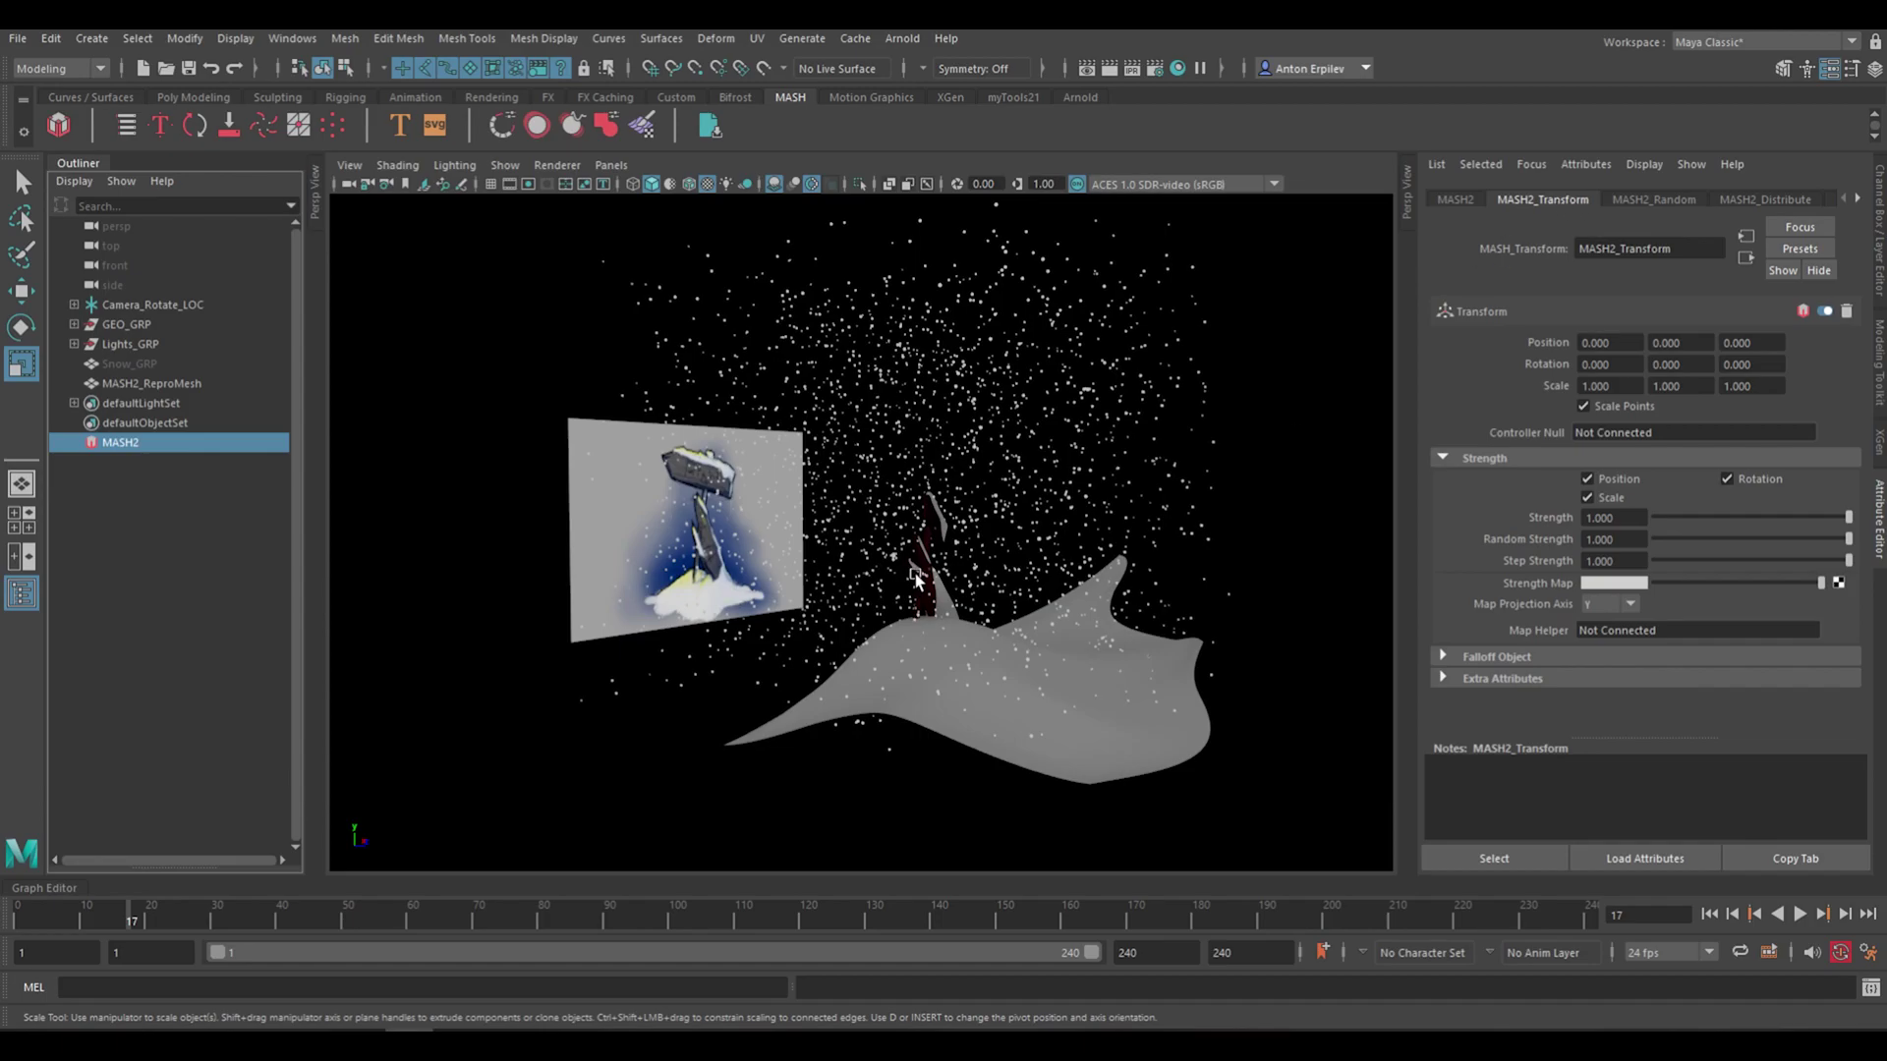
pyautogui.keyDown('alt'); pyautogui.moveTo(915, 575); pyautogui.dragTo(907, 572); pyautogui.keyUp('alt')
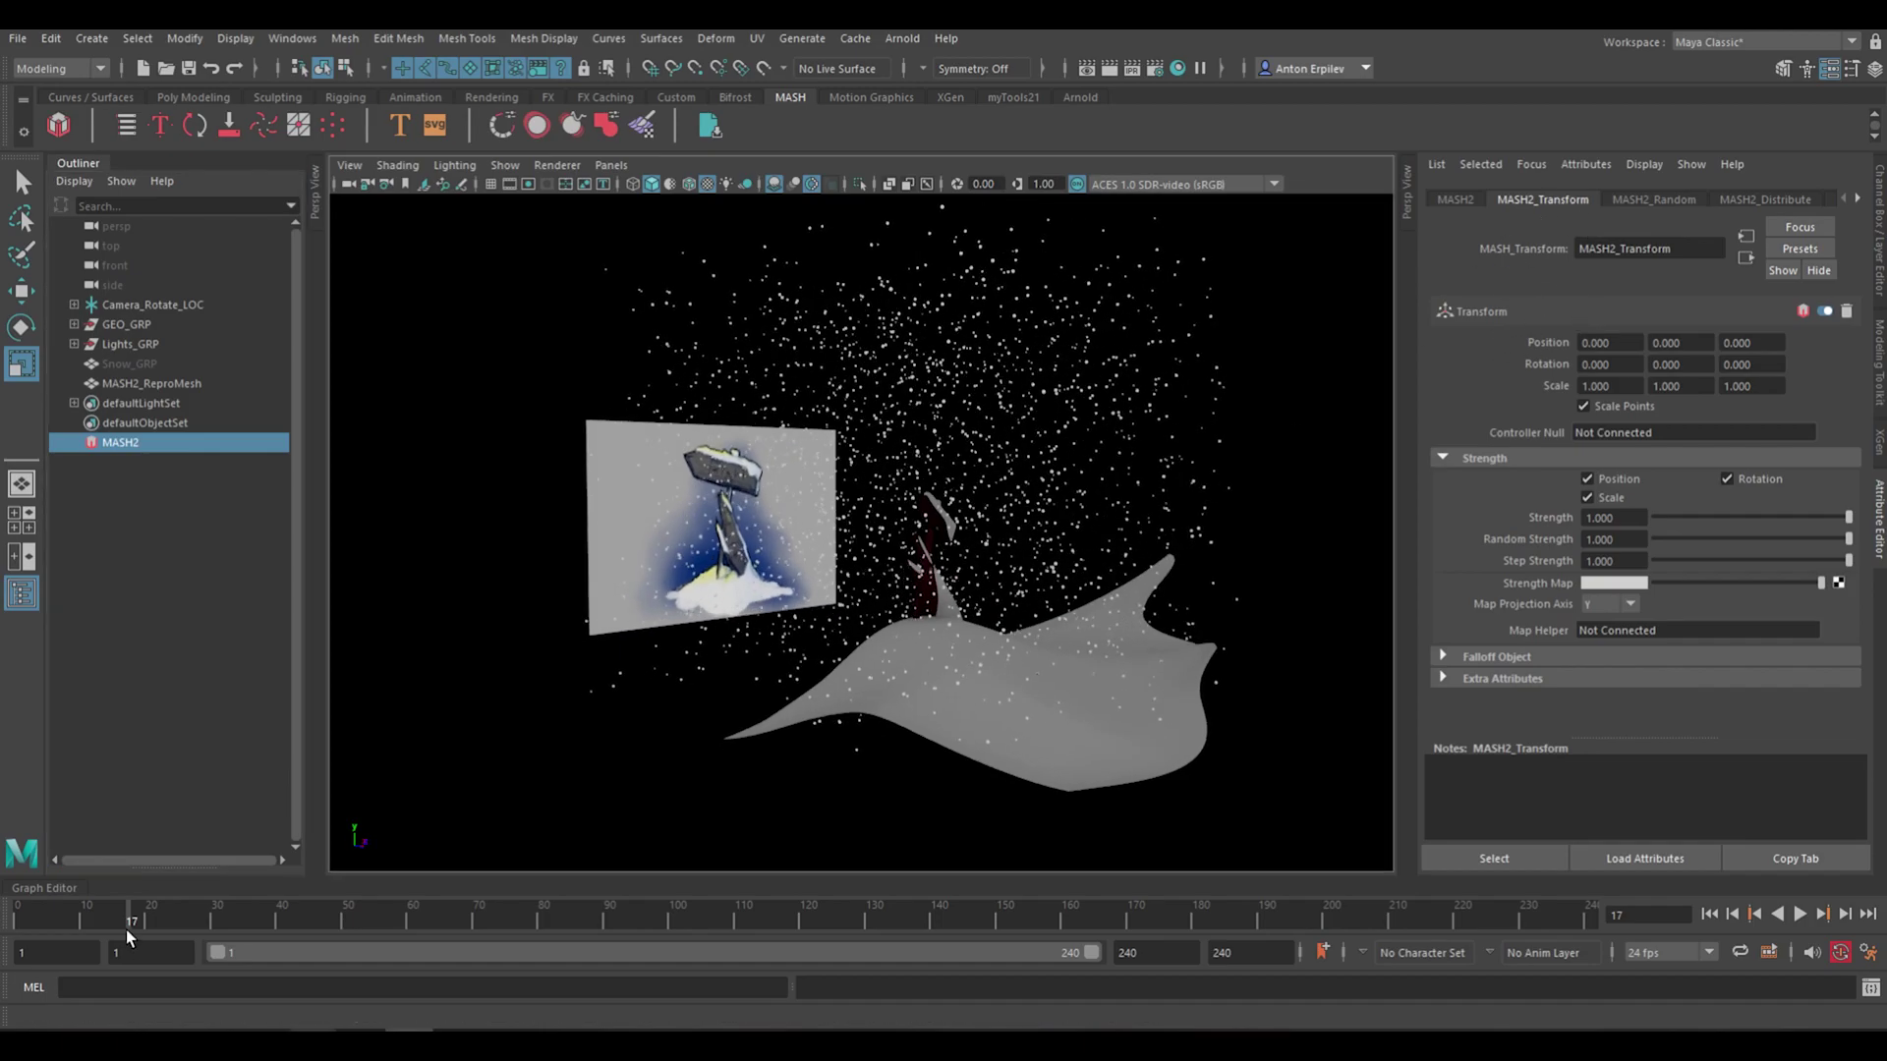
pyautogui.moveTo(87, 922); pyautogui.dragTo(20, 921)
pyautogui.keyDown('alt'); pyautogui.moveTo(1154, 610); pyautogui.dragTo(1164, 606); pyautogui.keyUp('alt')
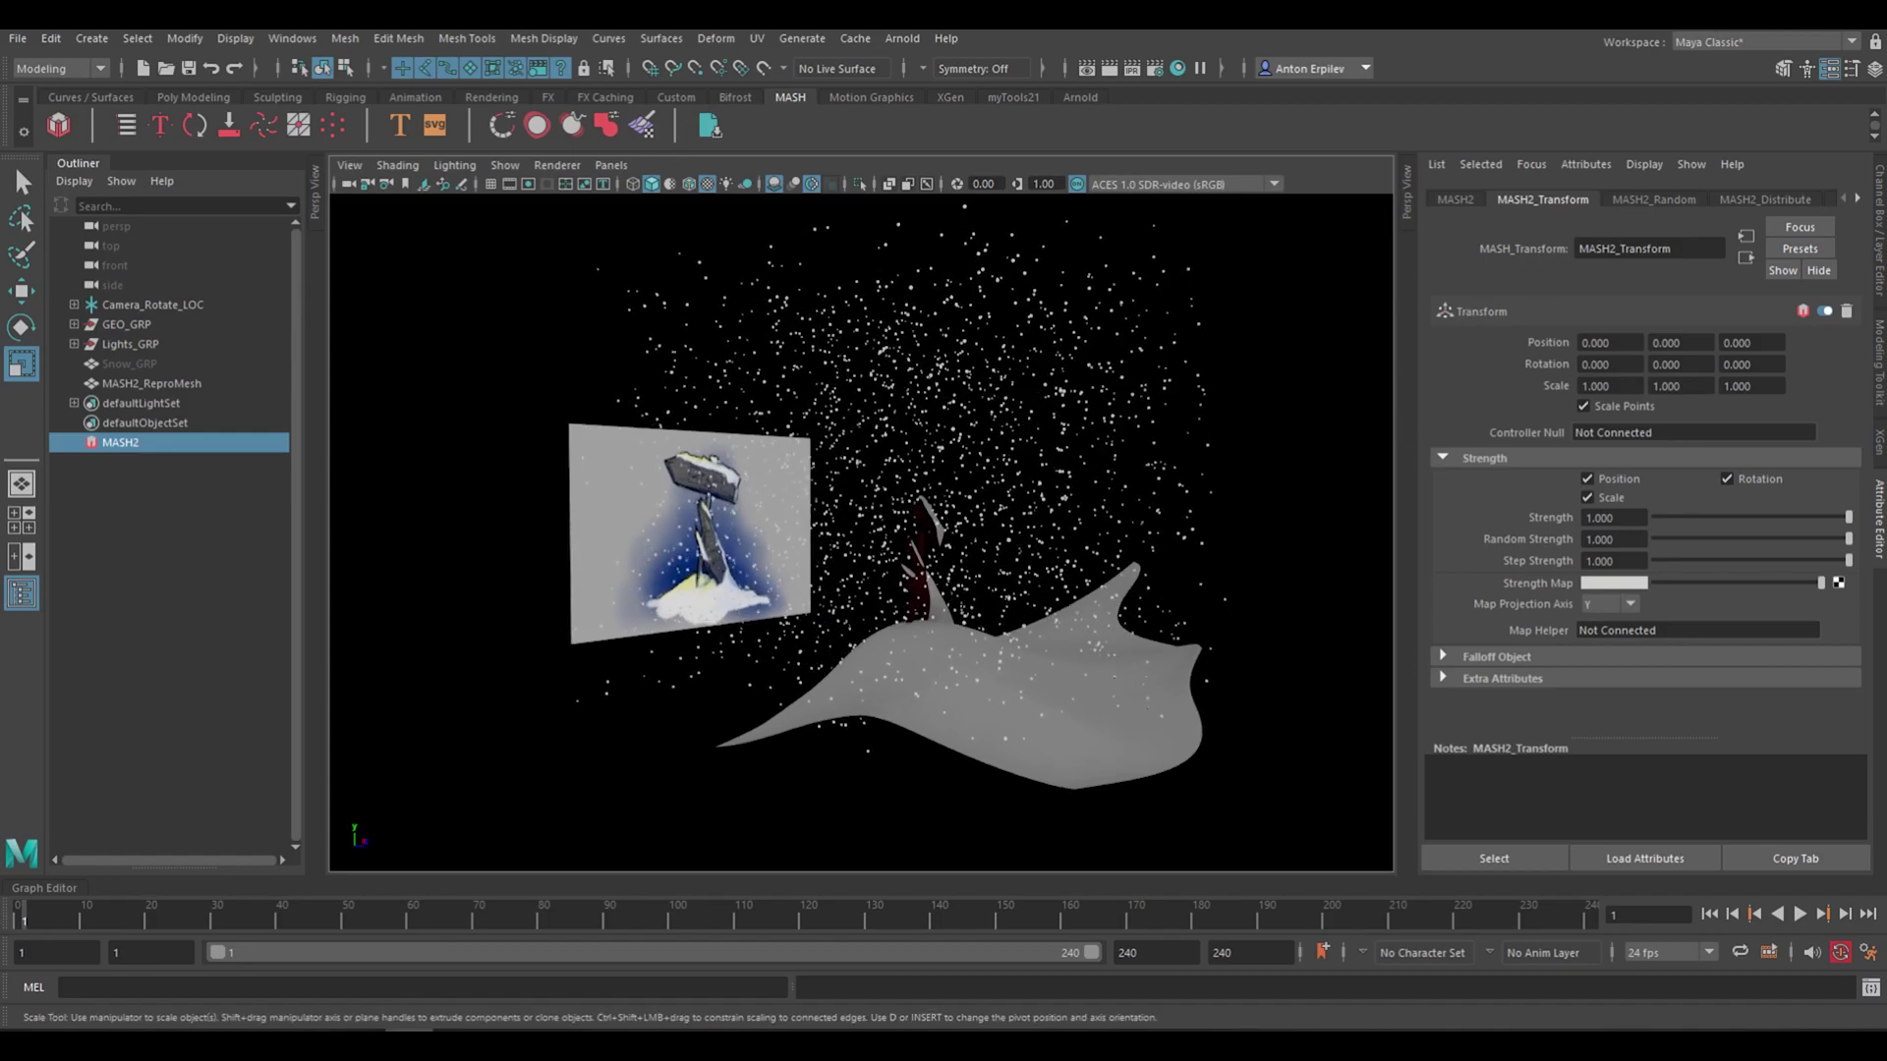
pyautogui.rightClick(1548, 343)
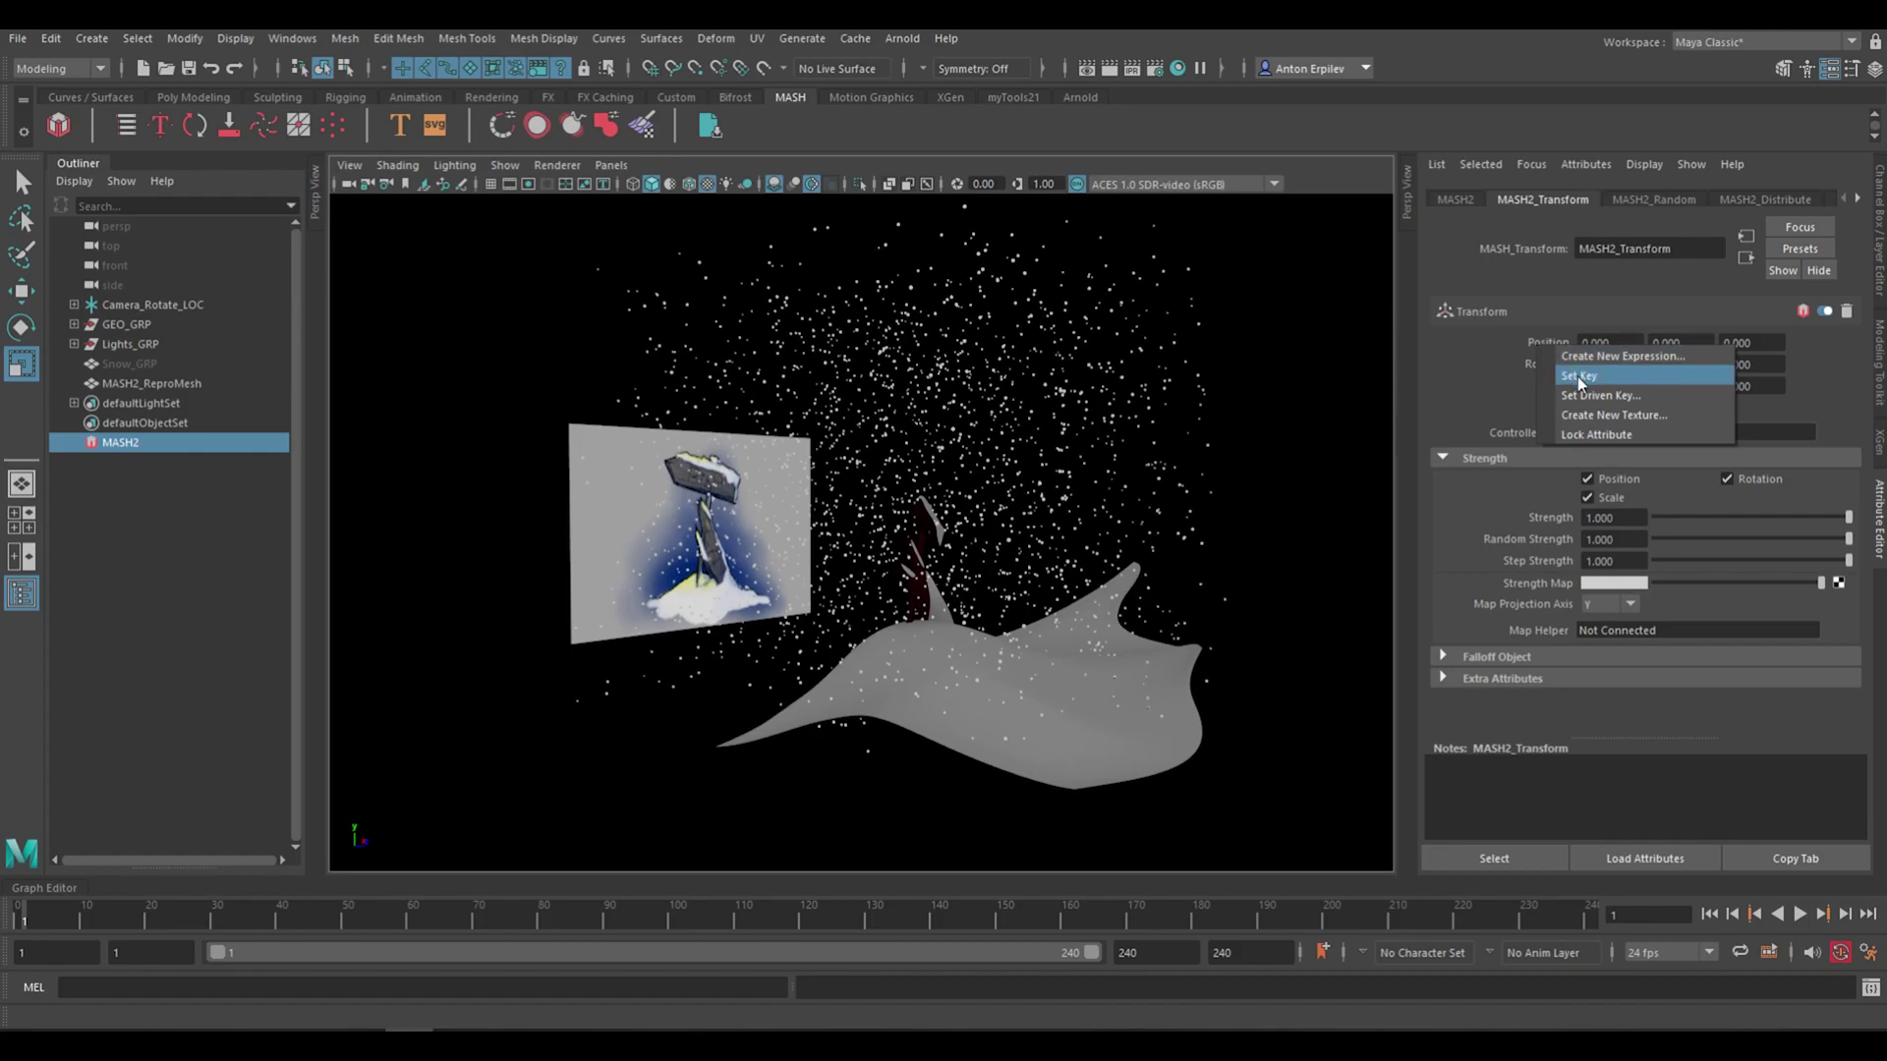
pyautogui.click(1520, 345)
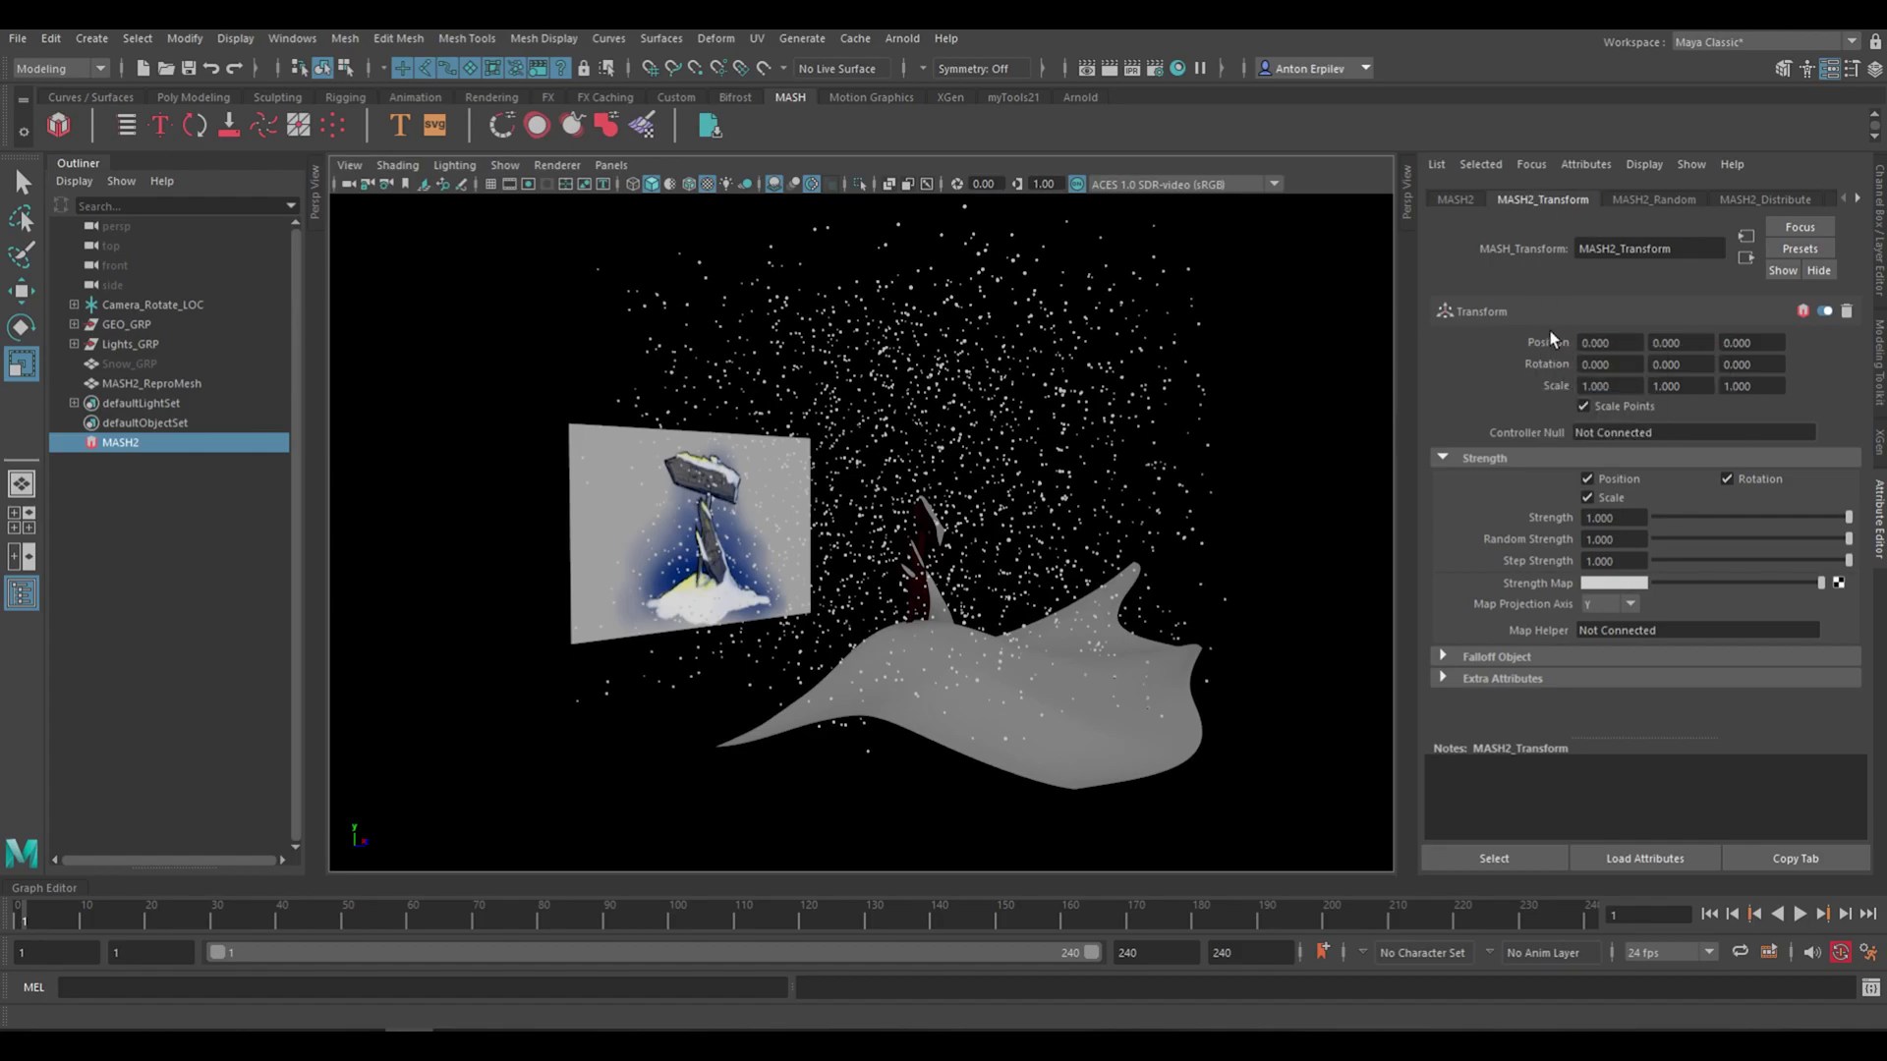
pyautogui.moveTo(1553, 344); pyautogui.dragTo(1595, 371, button='right')
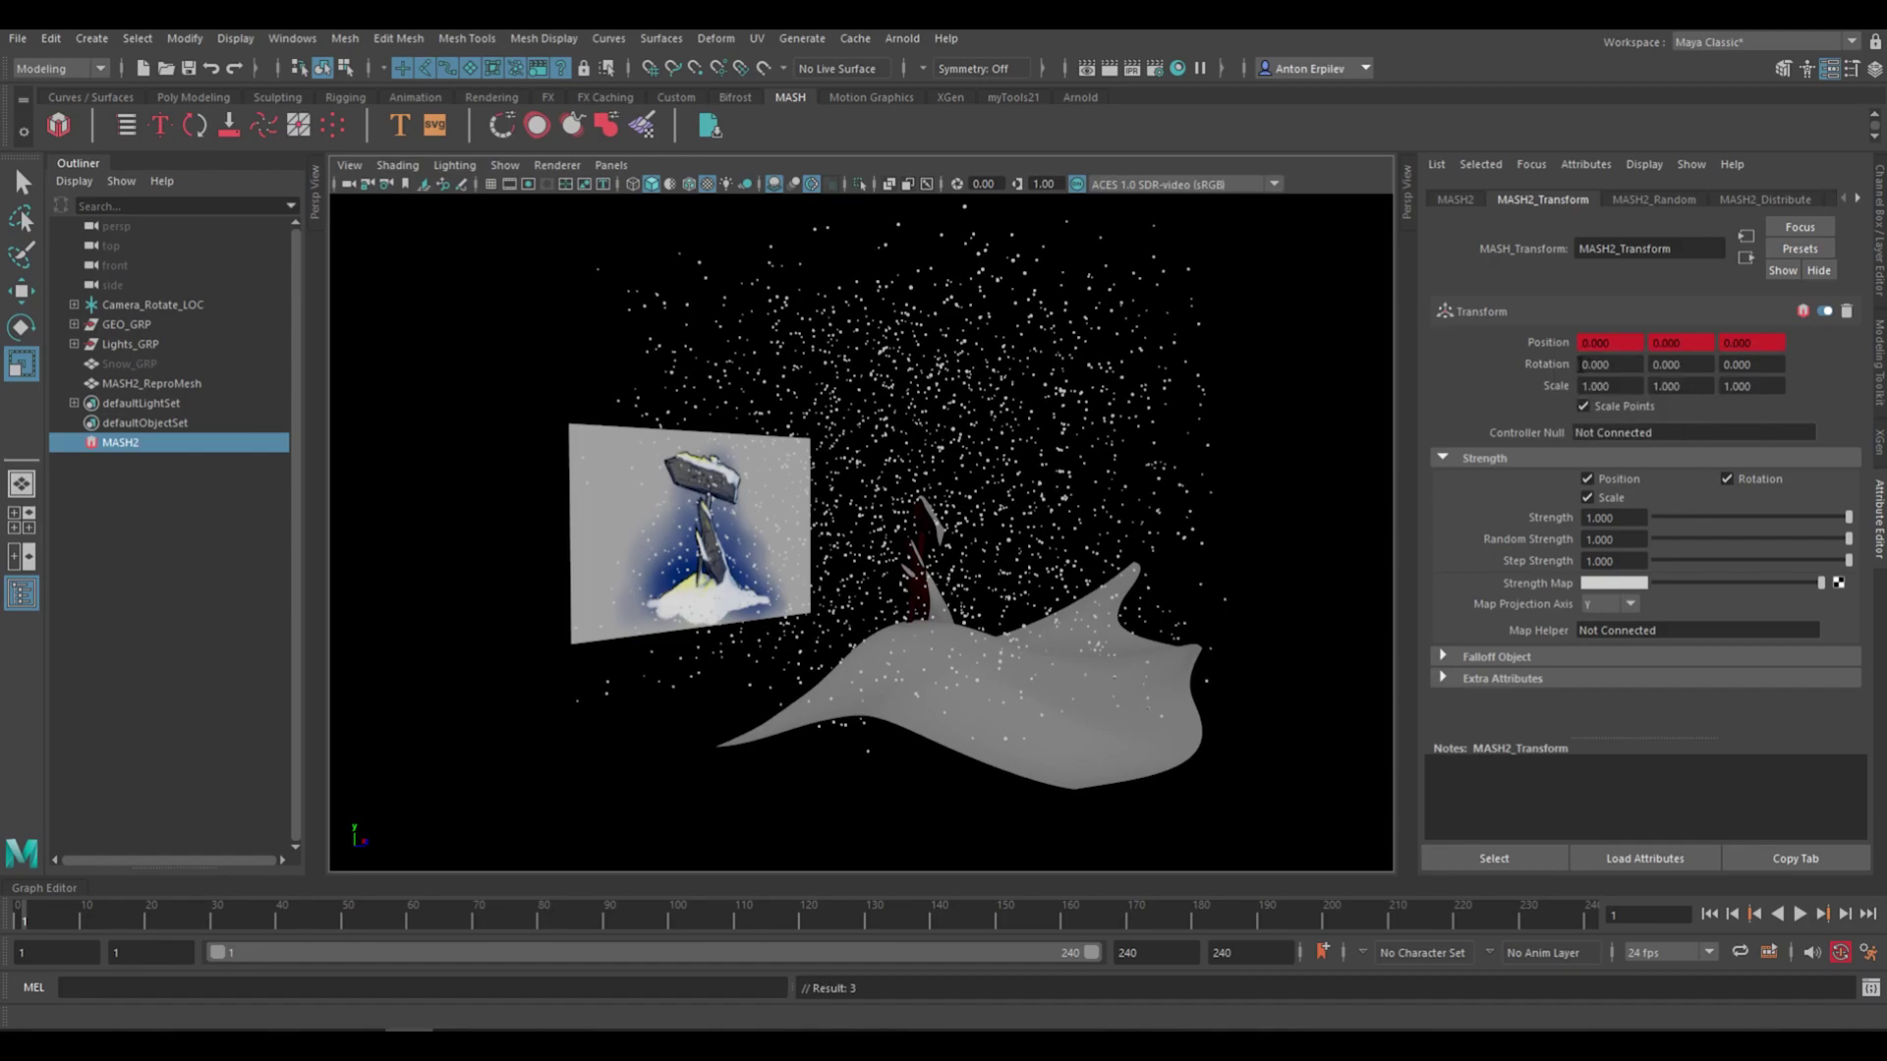
# Inspect MASH2's keyed Position curves in an enlarged Graph Editor, and close the editor
pyautogui.keyDown('alt'); pyautogui.moveTo(1162, 536); pyautogui.dragTo(1126, 572, button='middle'); pyautogui.keyUp('alt')
pyautogui.keyDown('alt'); pyautogui.moveTo(1126, 572); pyautogui.dragTo(1081, 590); pyautogui.keyUp('alt')
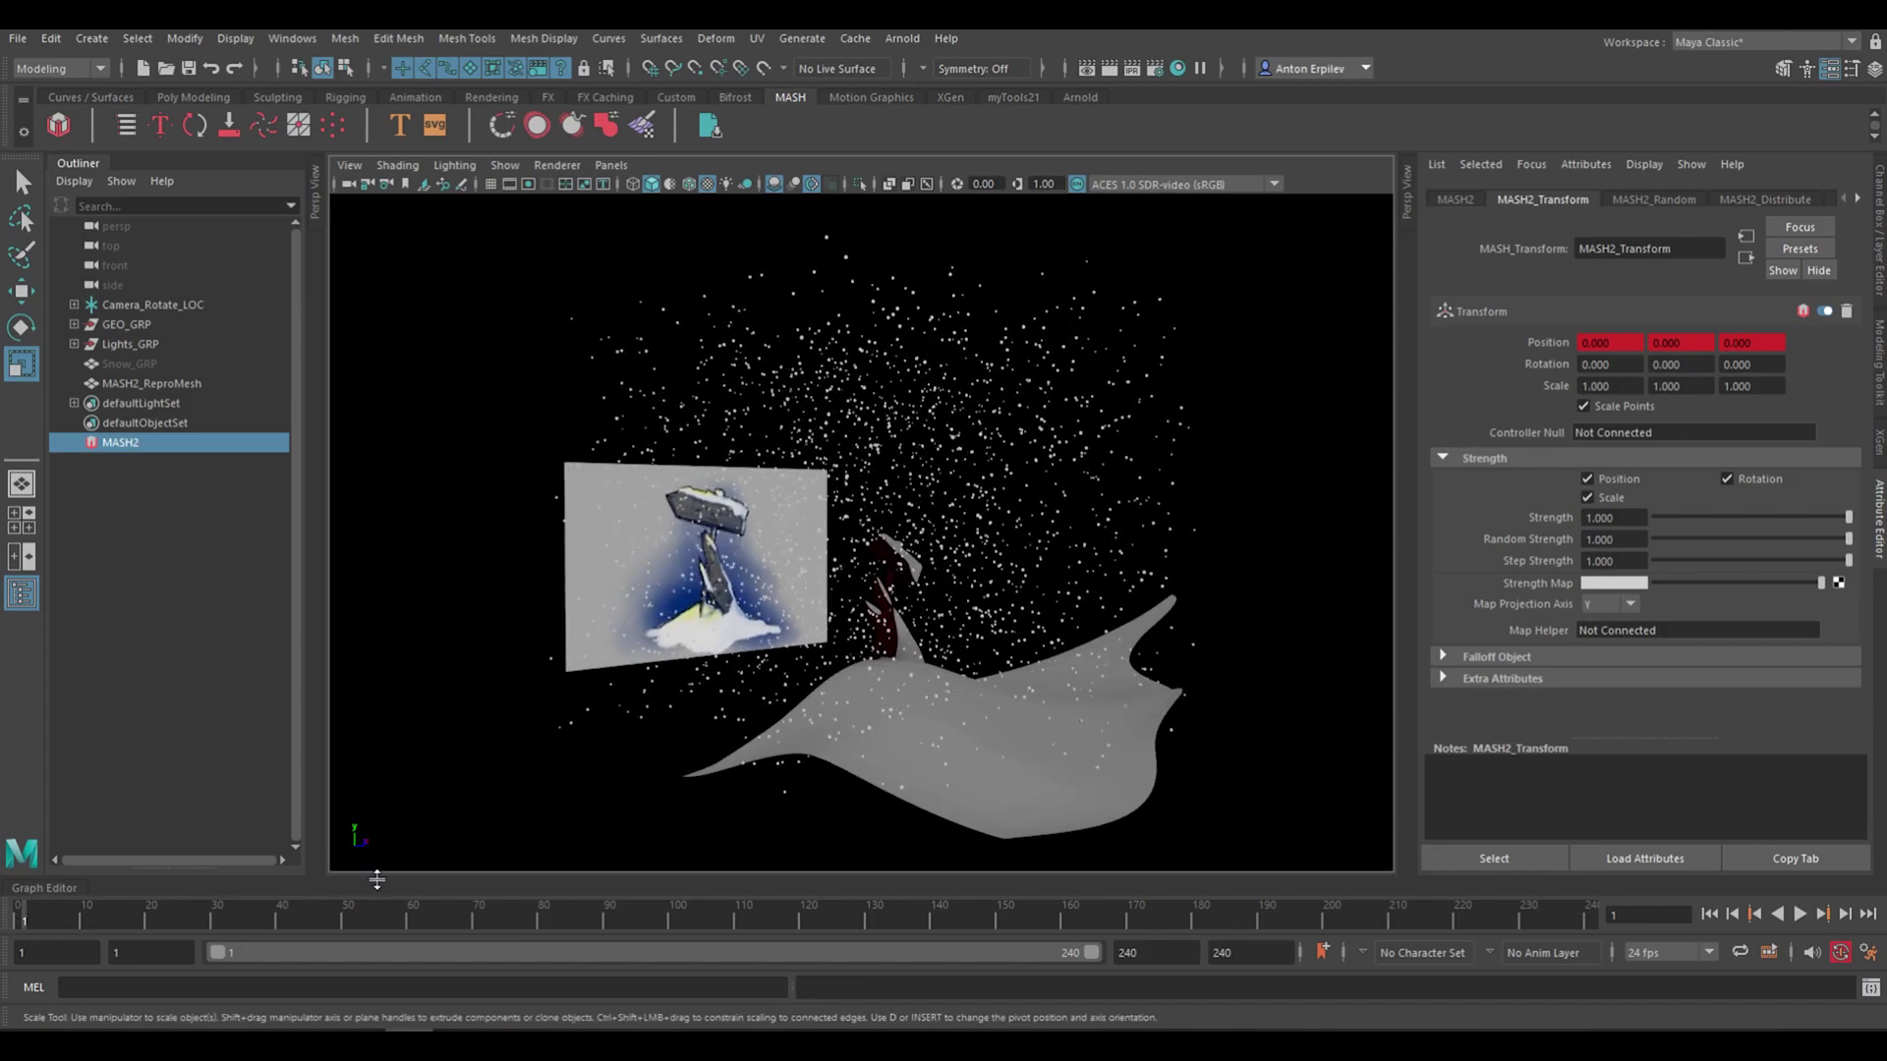
pyautogui.click(35, 897)
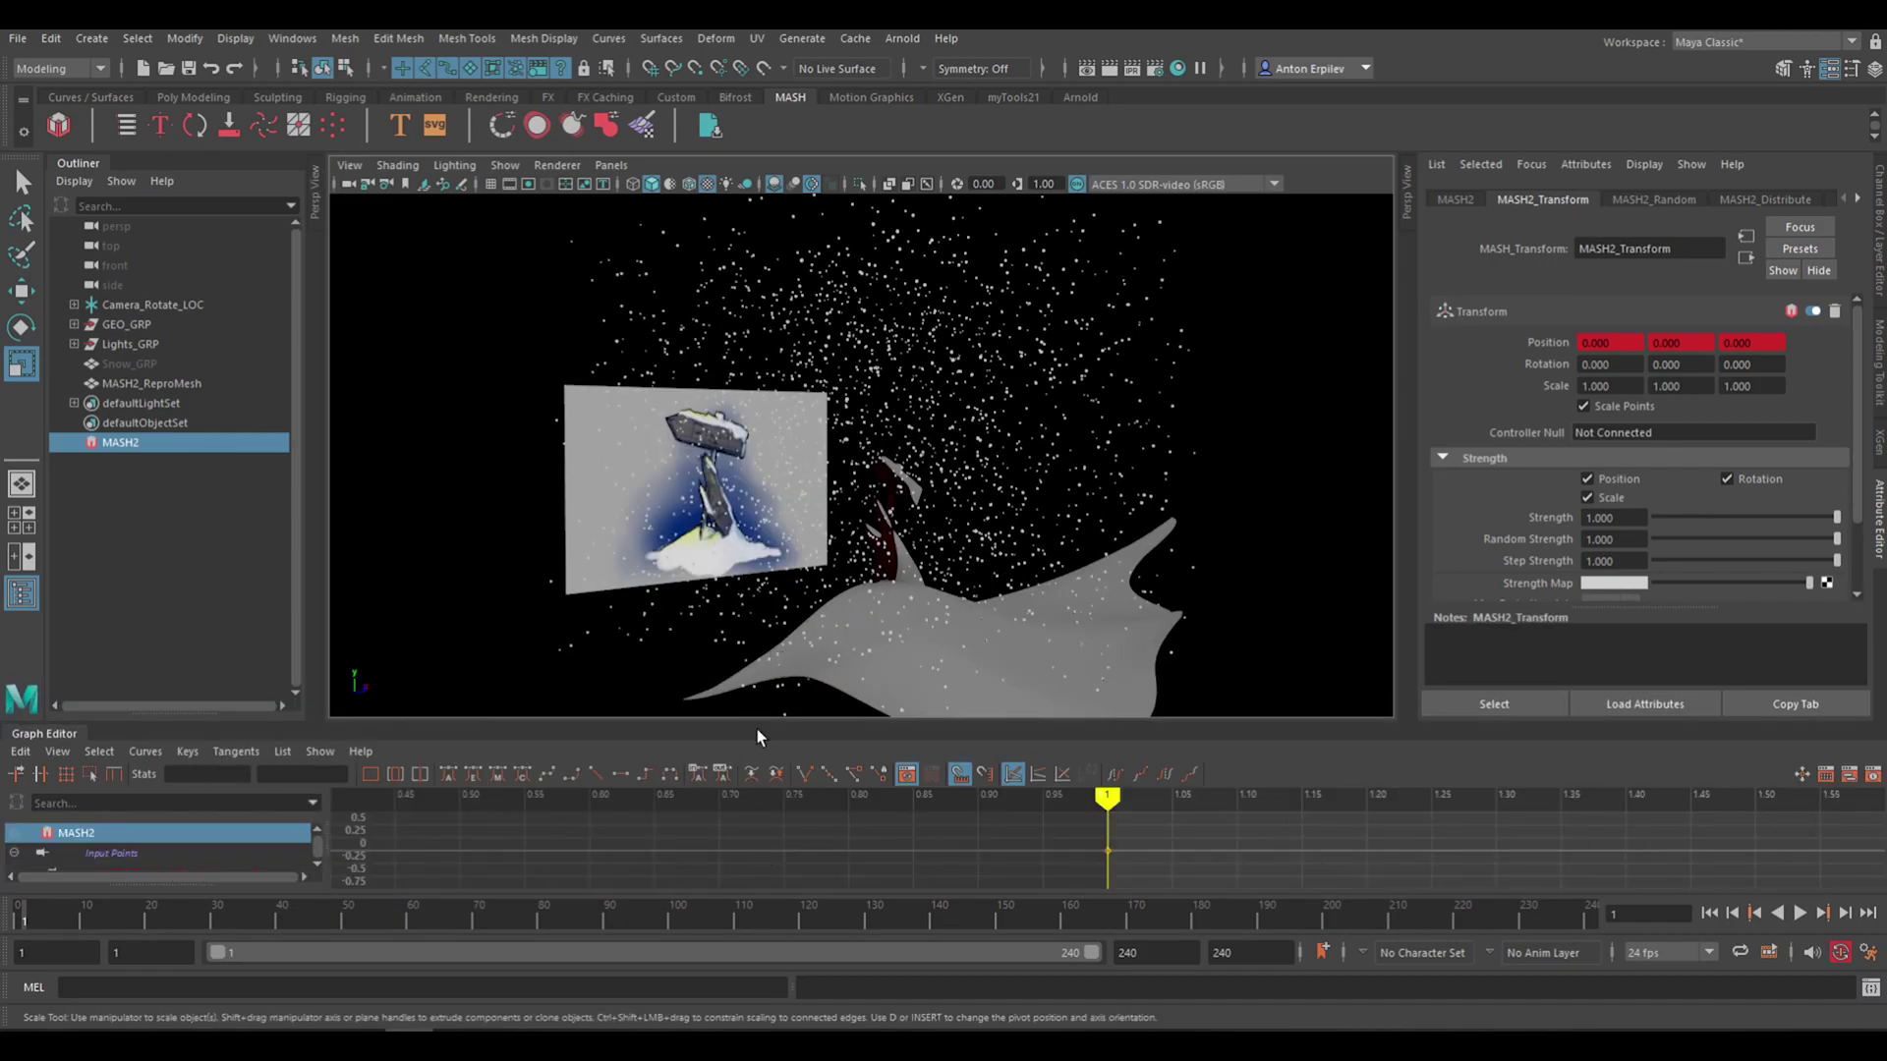
pyautogui.moveTo(758, 725); pyautogui.dragTo(757, 587)
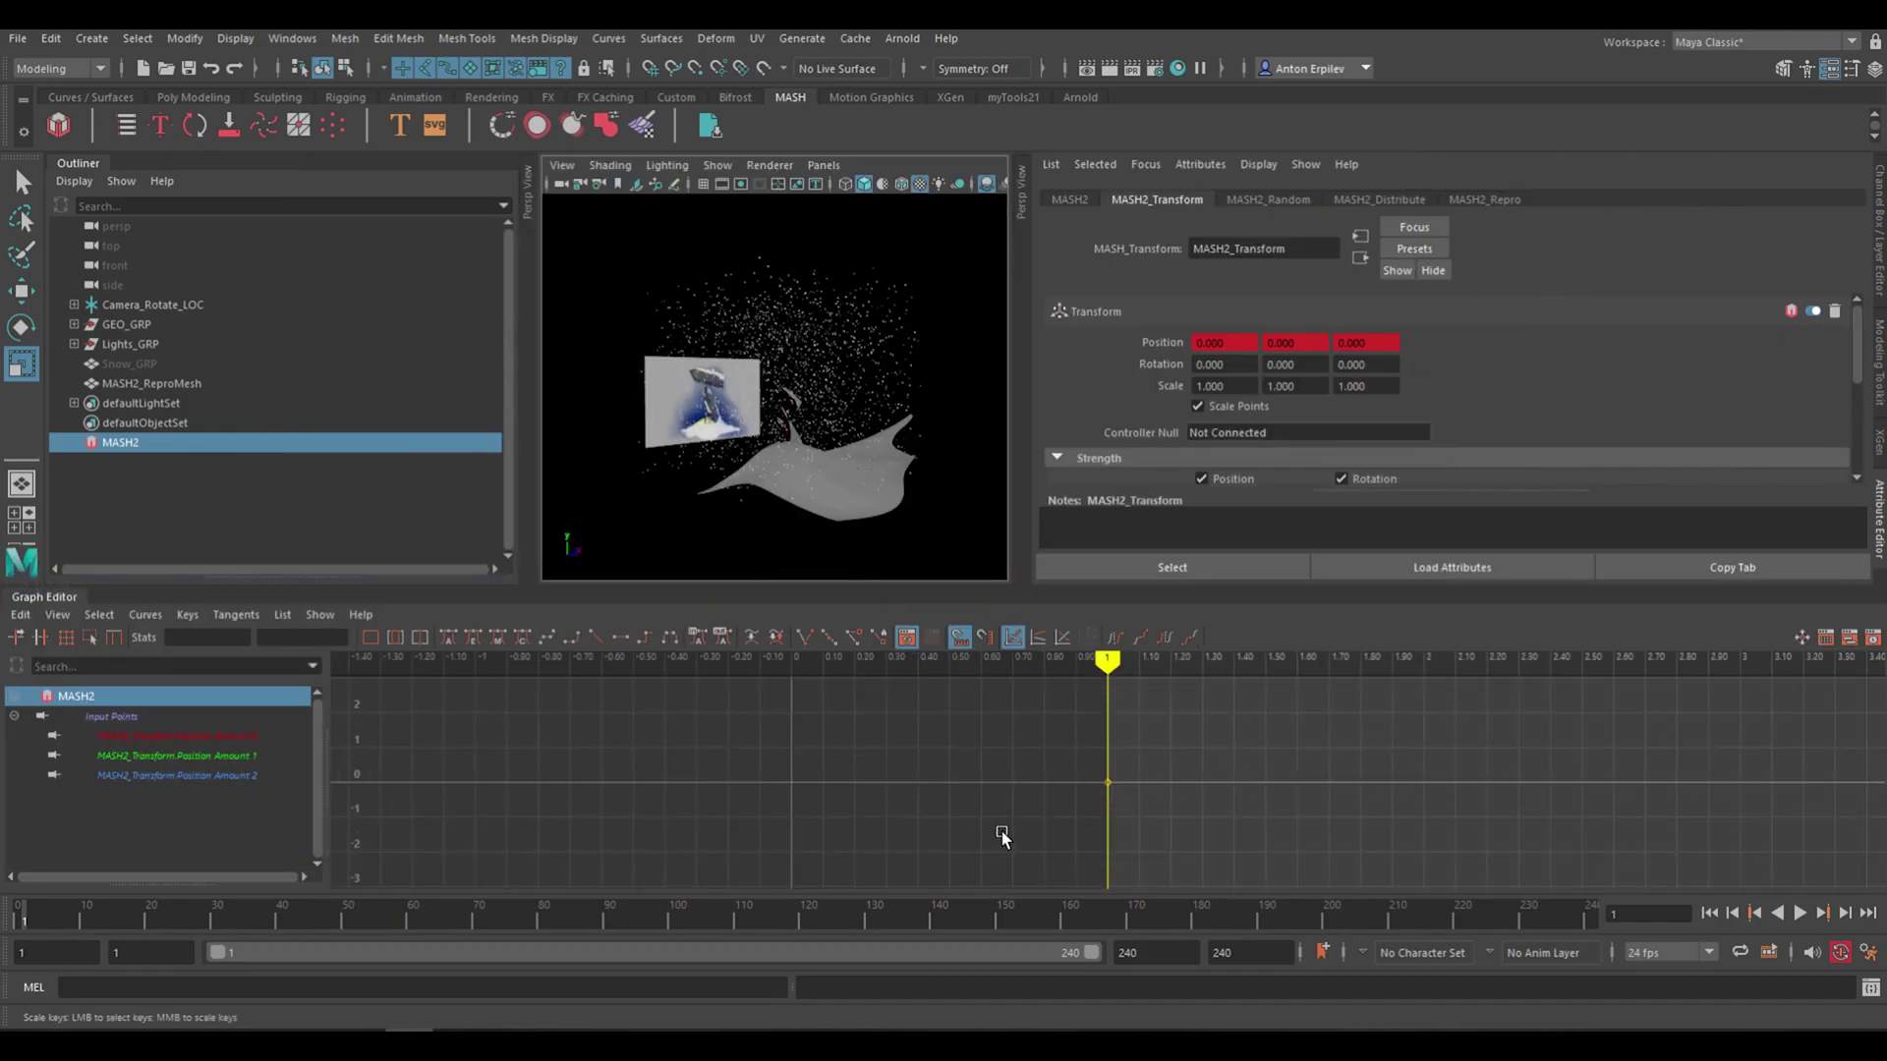
pyautogui.click(61, 598)
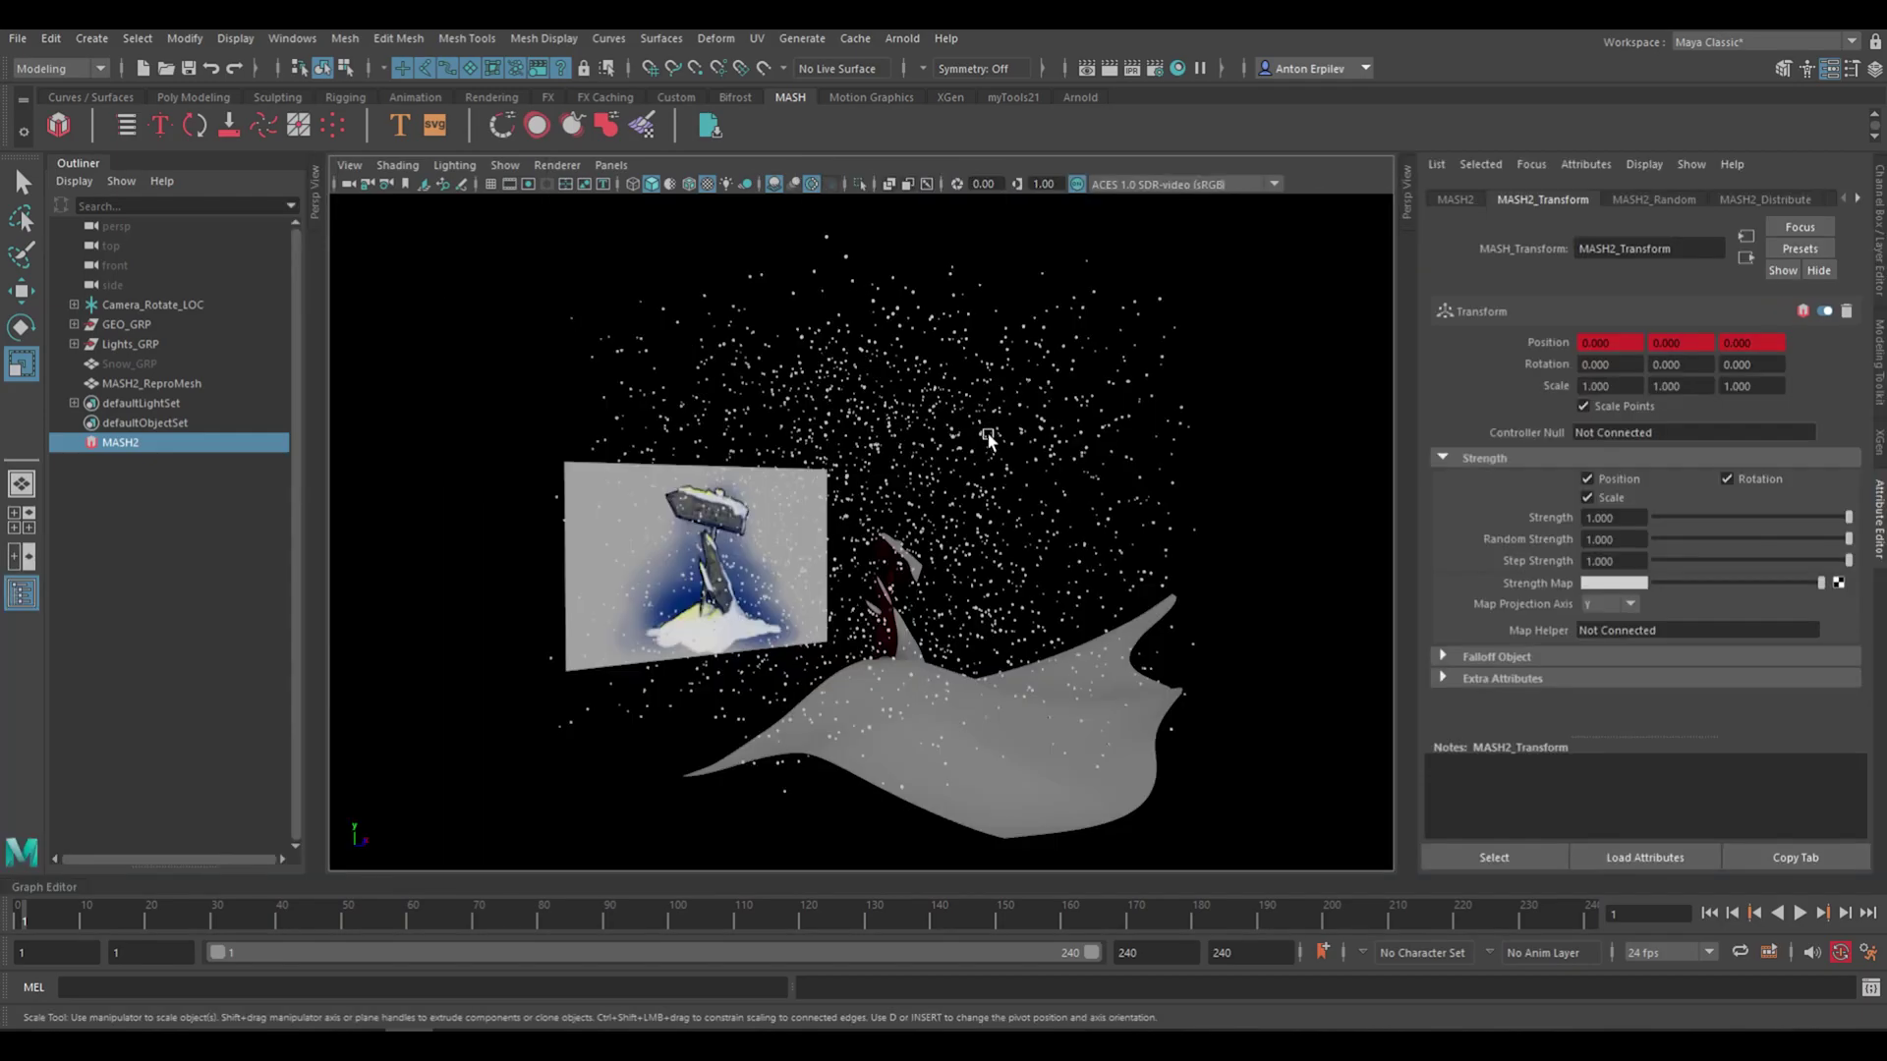
# Create a test polygon cylinder beside the signpost at about X -8.8 and Y 4.8, undoing the accidental MASH geometry type switch
pyautogui.keyDown('alt'); pyautogui.moveTo(1150, 641); pyautogui.dragTo(1061, 518); pyautogui.keyUp('alt')
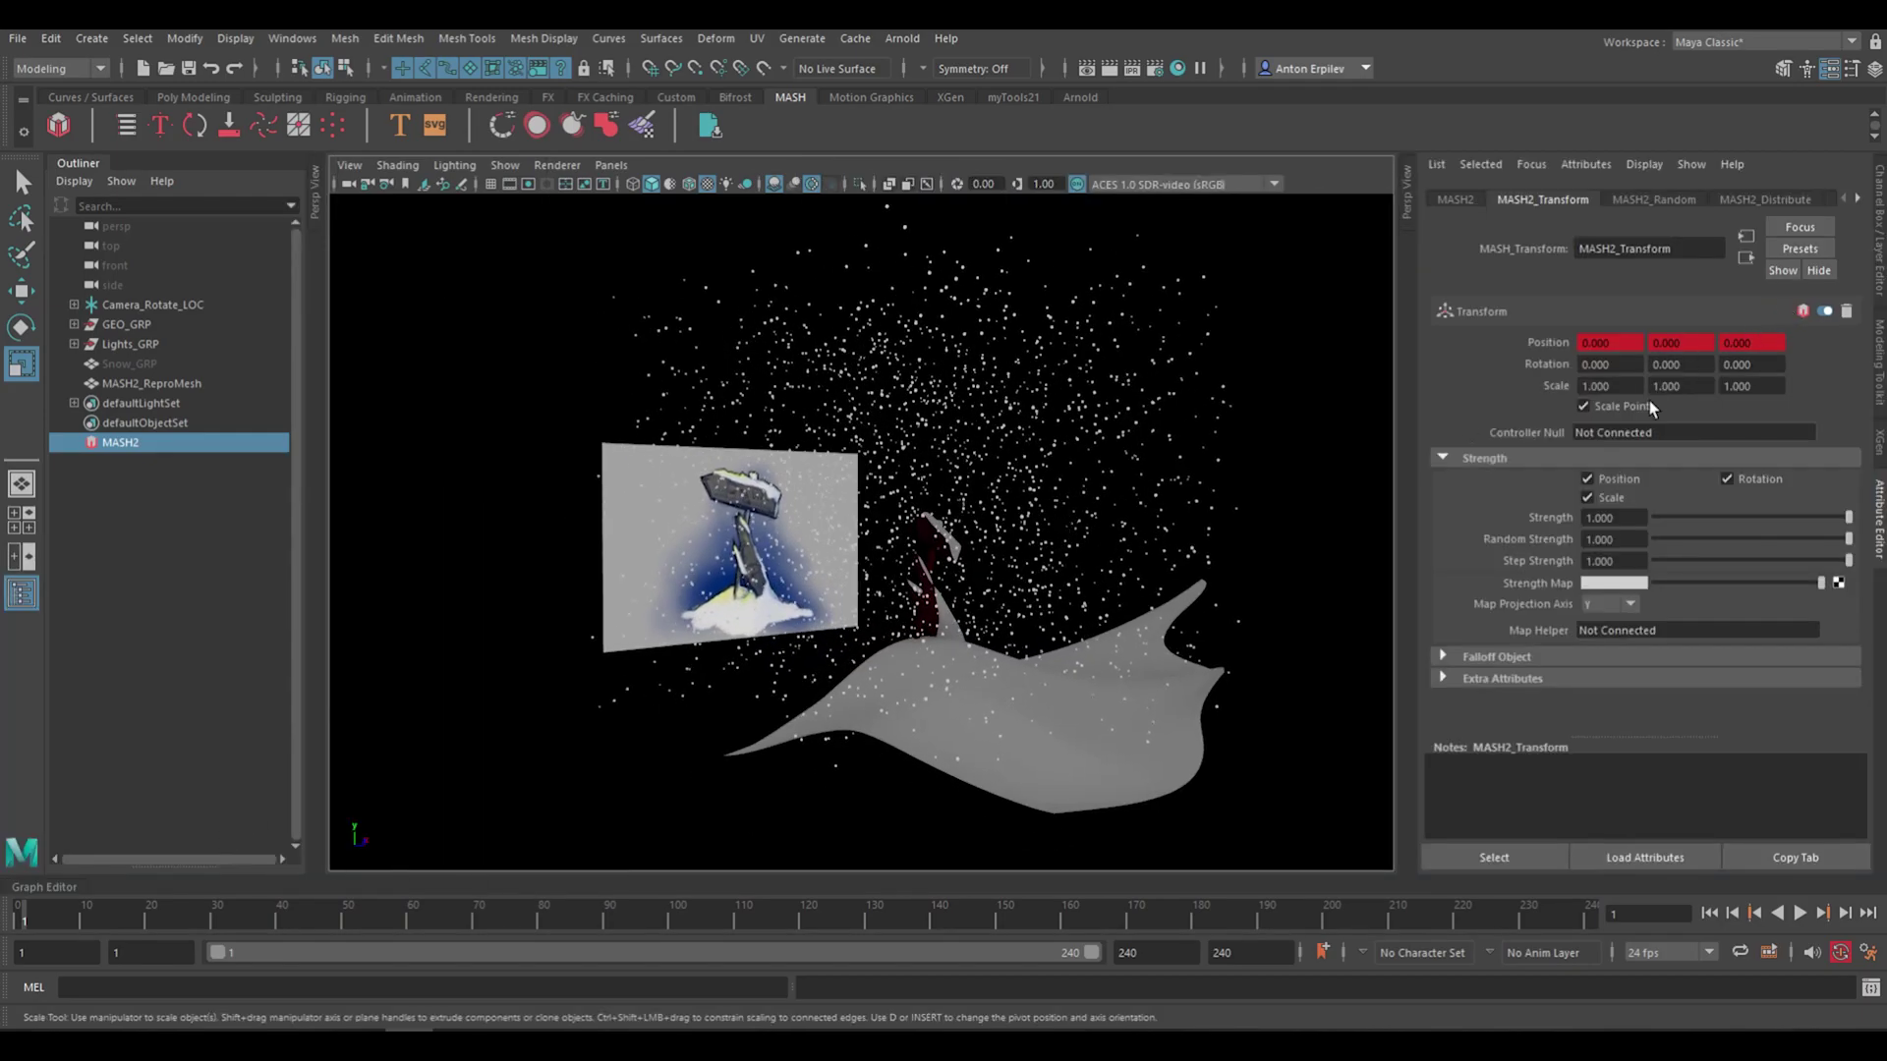
pyautogui.keyDown('alt'); pyautogui.moveTo(963, 560); pyautogui.dragTo(1140, 506); pyautogui.keyUp('alt')
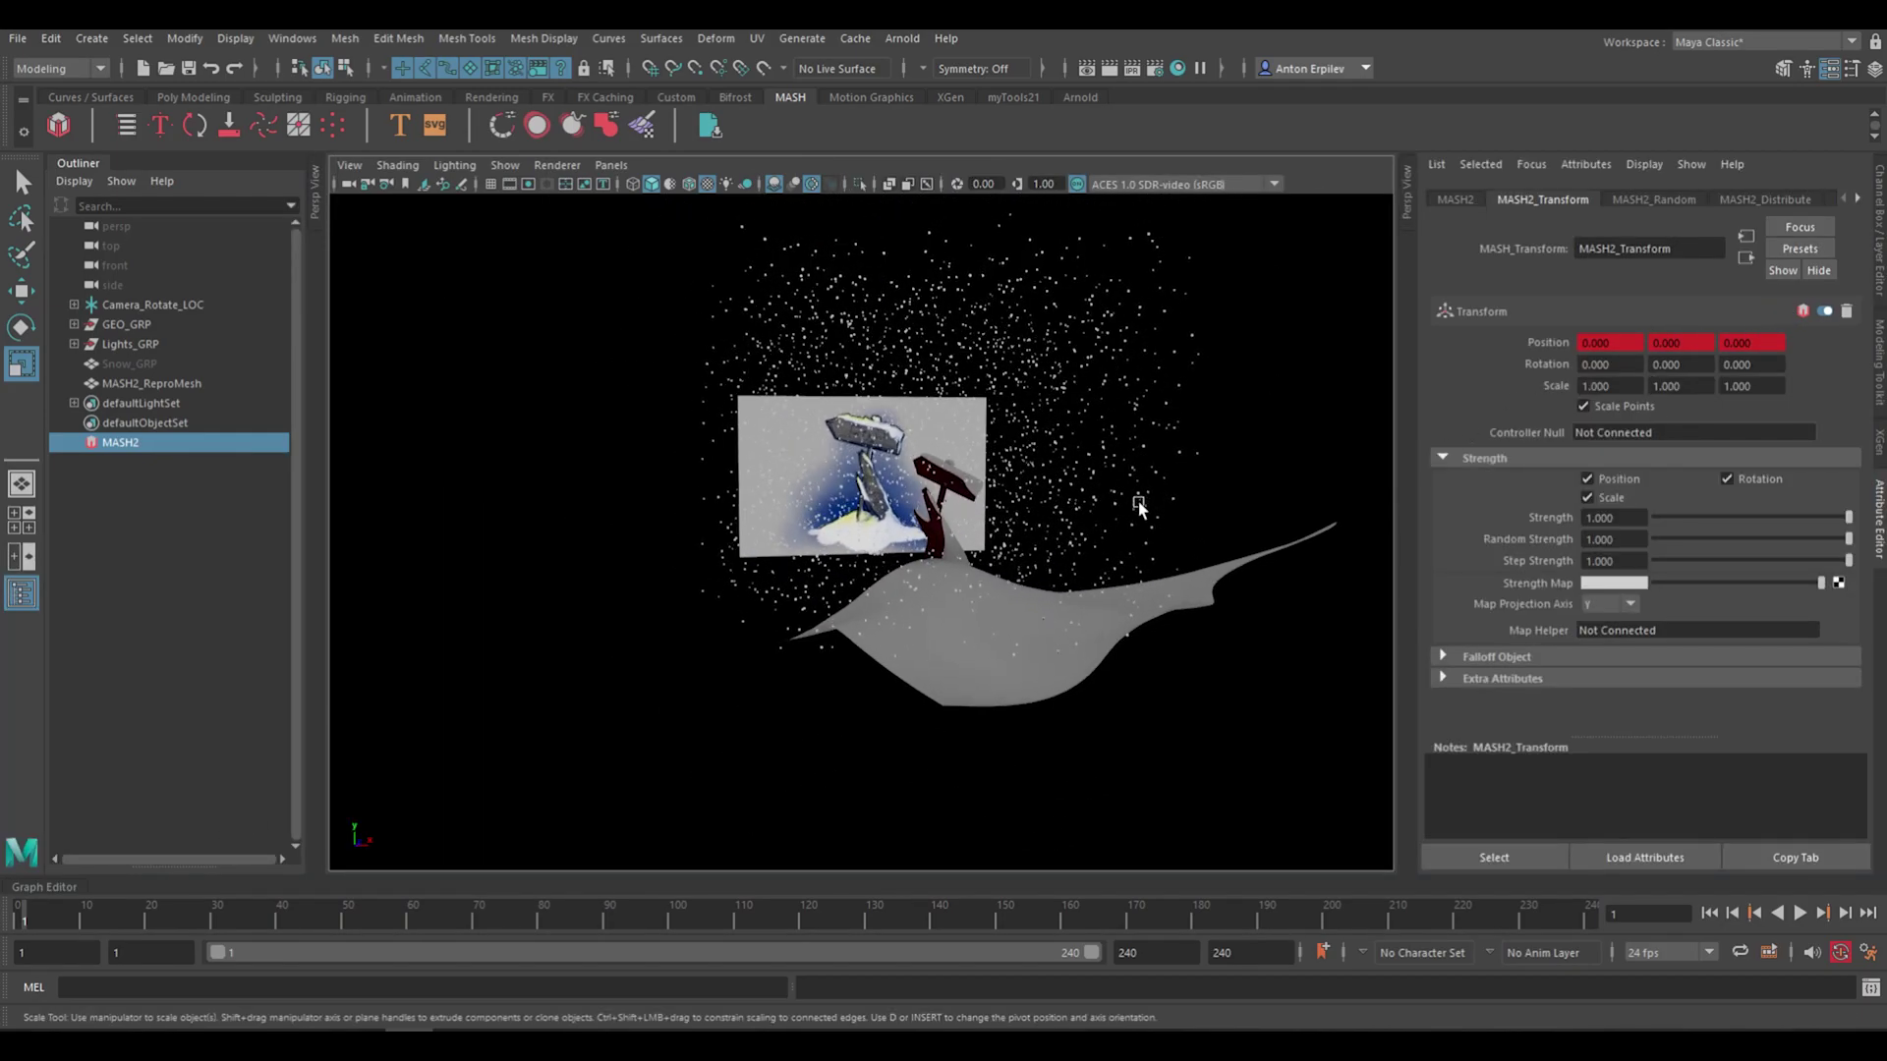
pyautogui.click(186, 112)
pyautogui.hotkey('ctrl', 'z')
pyautogui.click(188, 96)
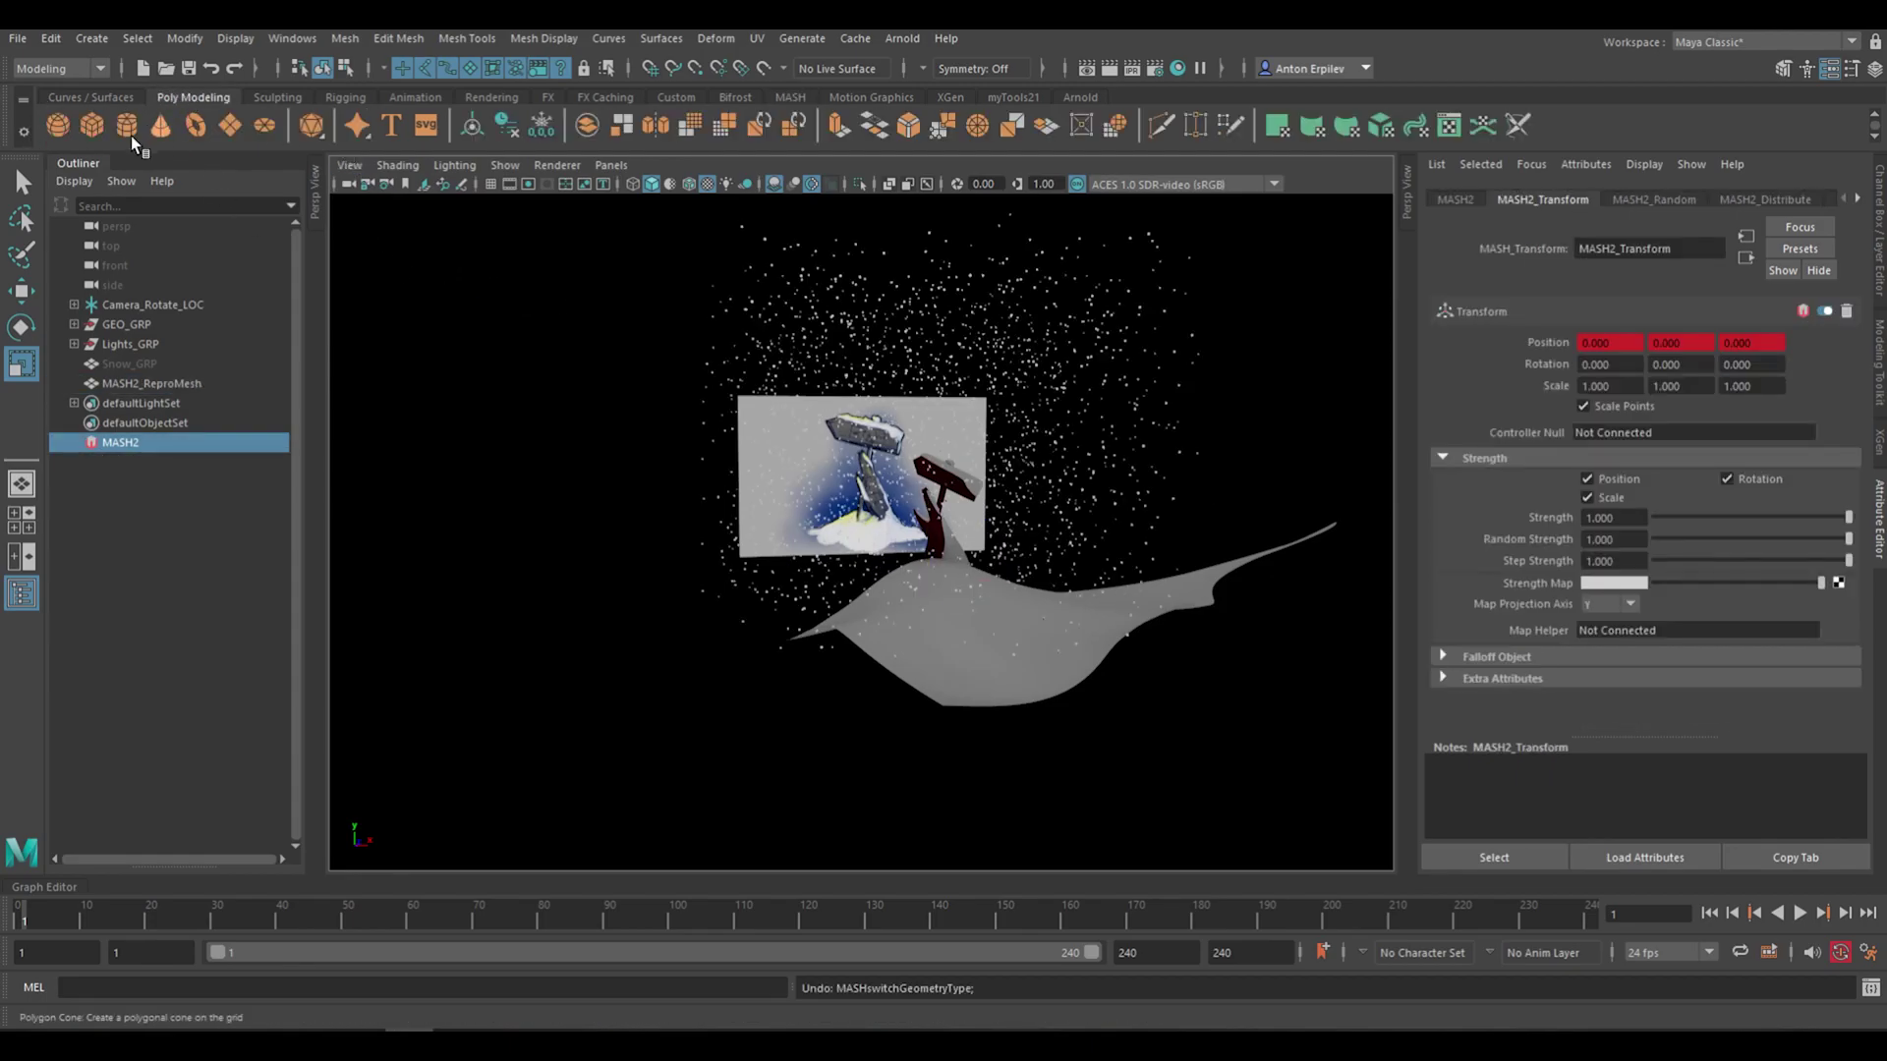
pyautogui.click(126, 125)
pyautogui.press('w')
pyautogui.keyDown('alt'); pyautogui.moveTo(1078, 531); pyautogui.dragTo(934, 506); pyautogui.keyUp('alt')
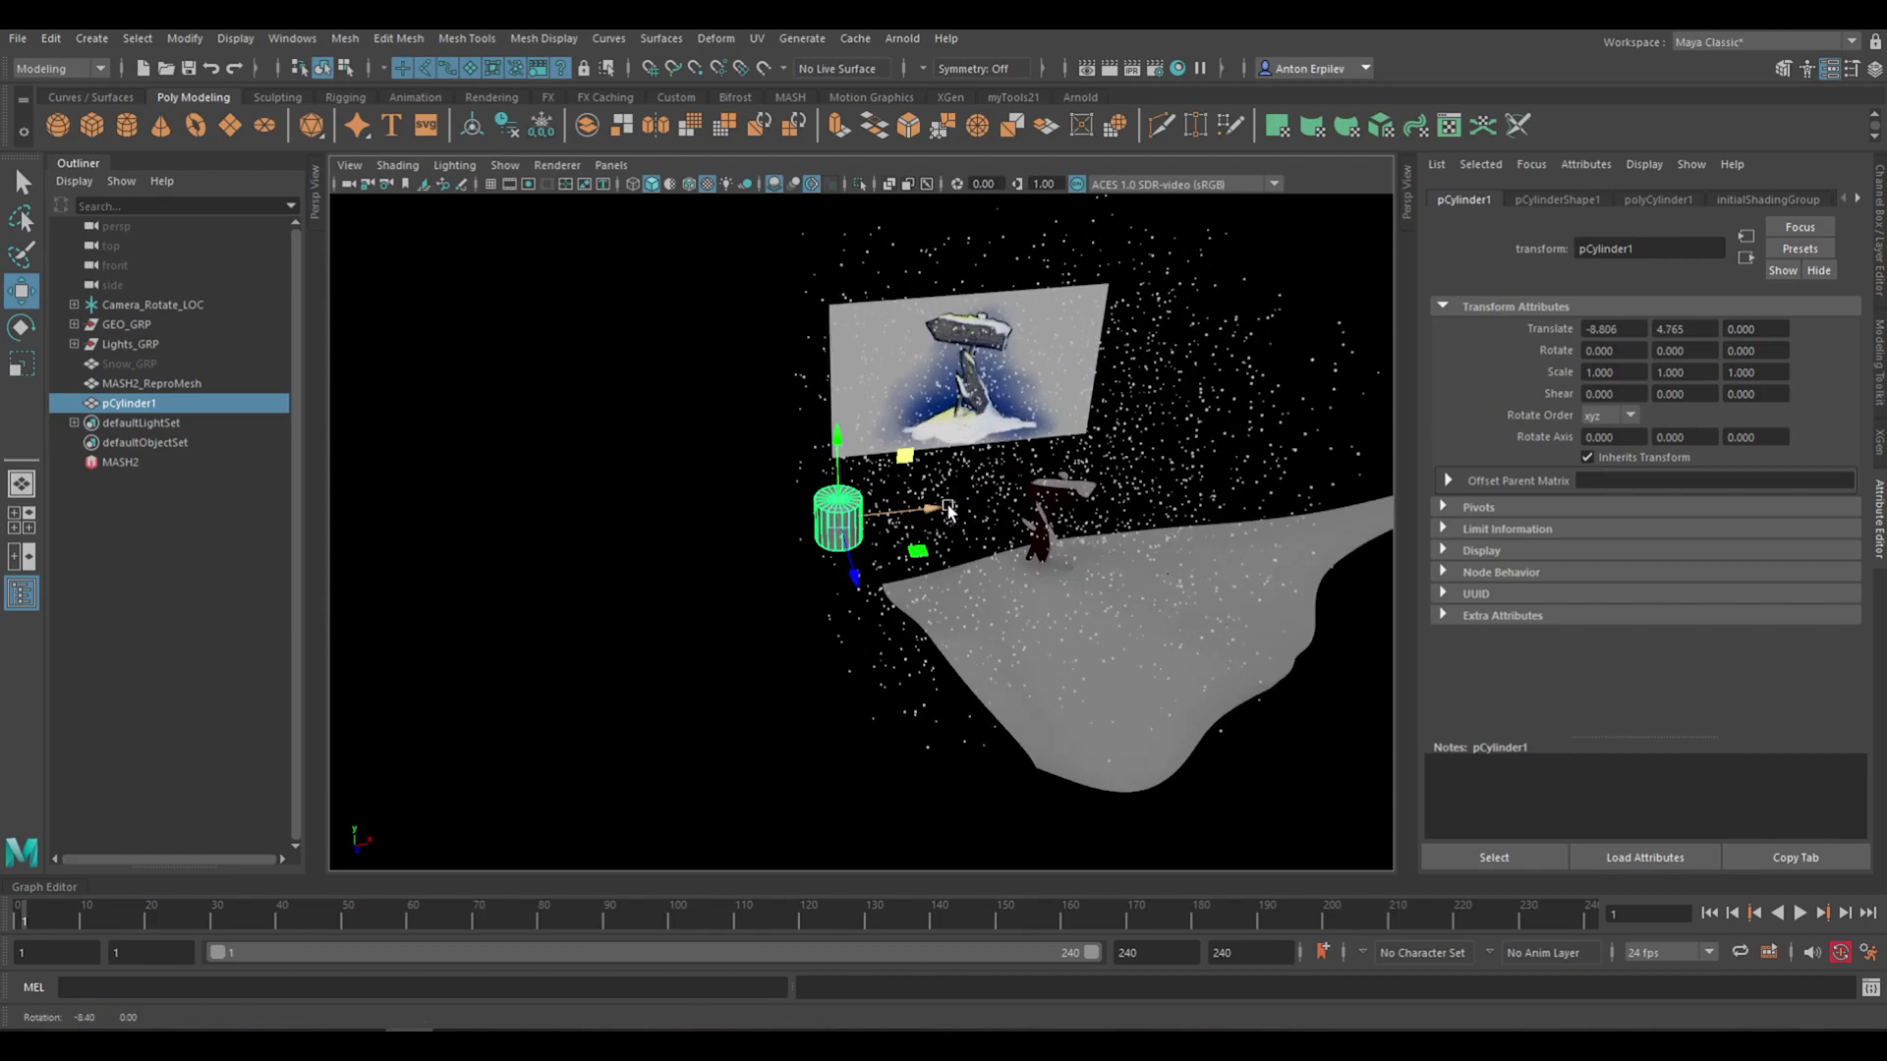
# Try moving the test cylinder along its X and Y axes, undo the moves and delete the cylinder
pyautogui.click(938, 510)
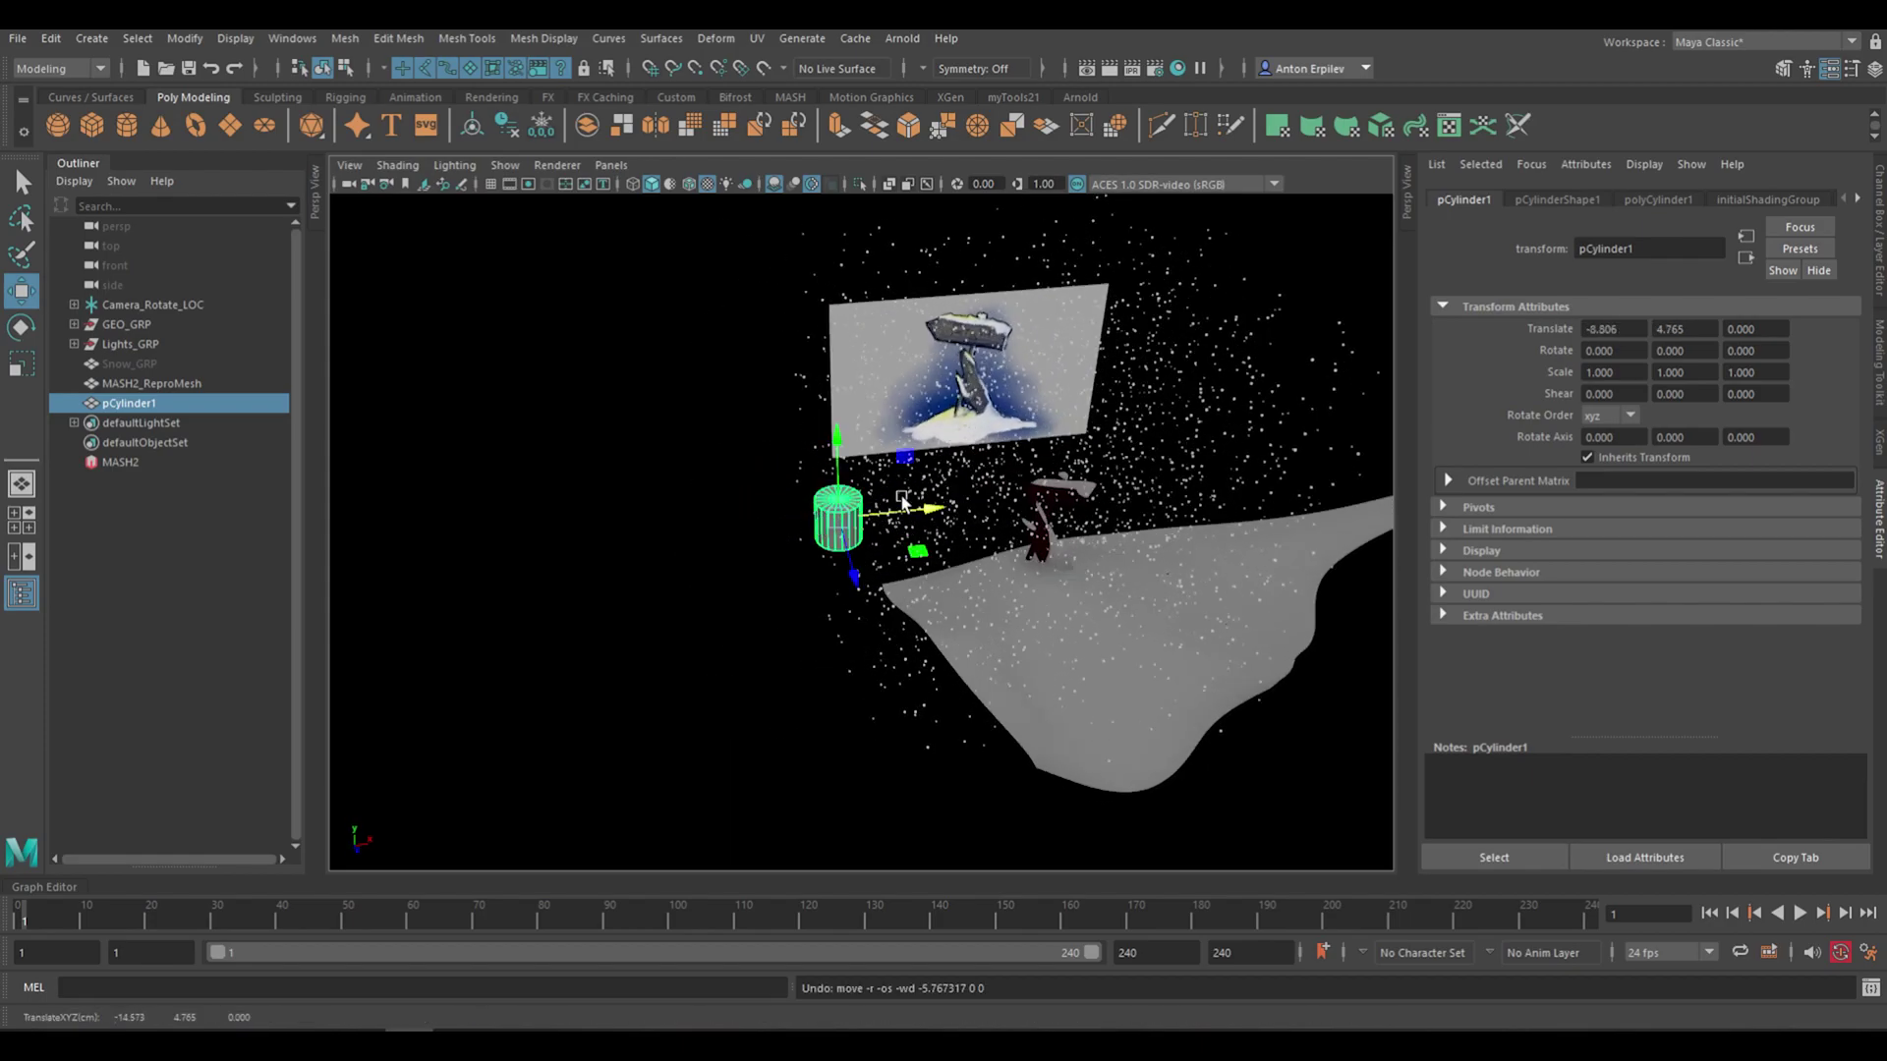
pyautogui.hotkey('ctrl', 'z')
pyautogui.keyDown('alt'); pyautogui.moveTo(871, 509); pyautogui.dragTo(1012, 684); pyautogui.keyUp('alt')
pyautogui.hotkey('ctrl', 'z')
pyautogui.moveTo(877, 505); pyautogui.dragTo(887, 516)
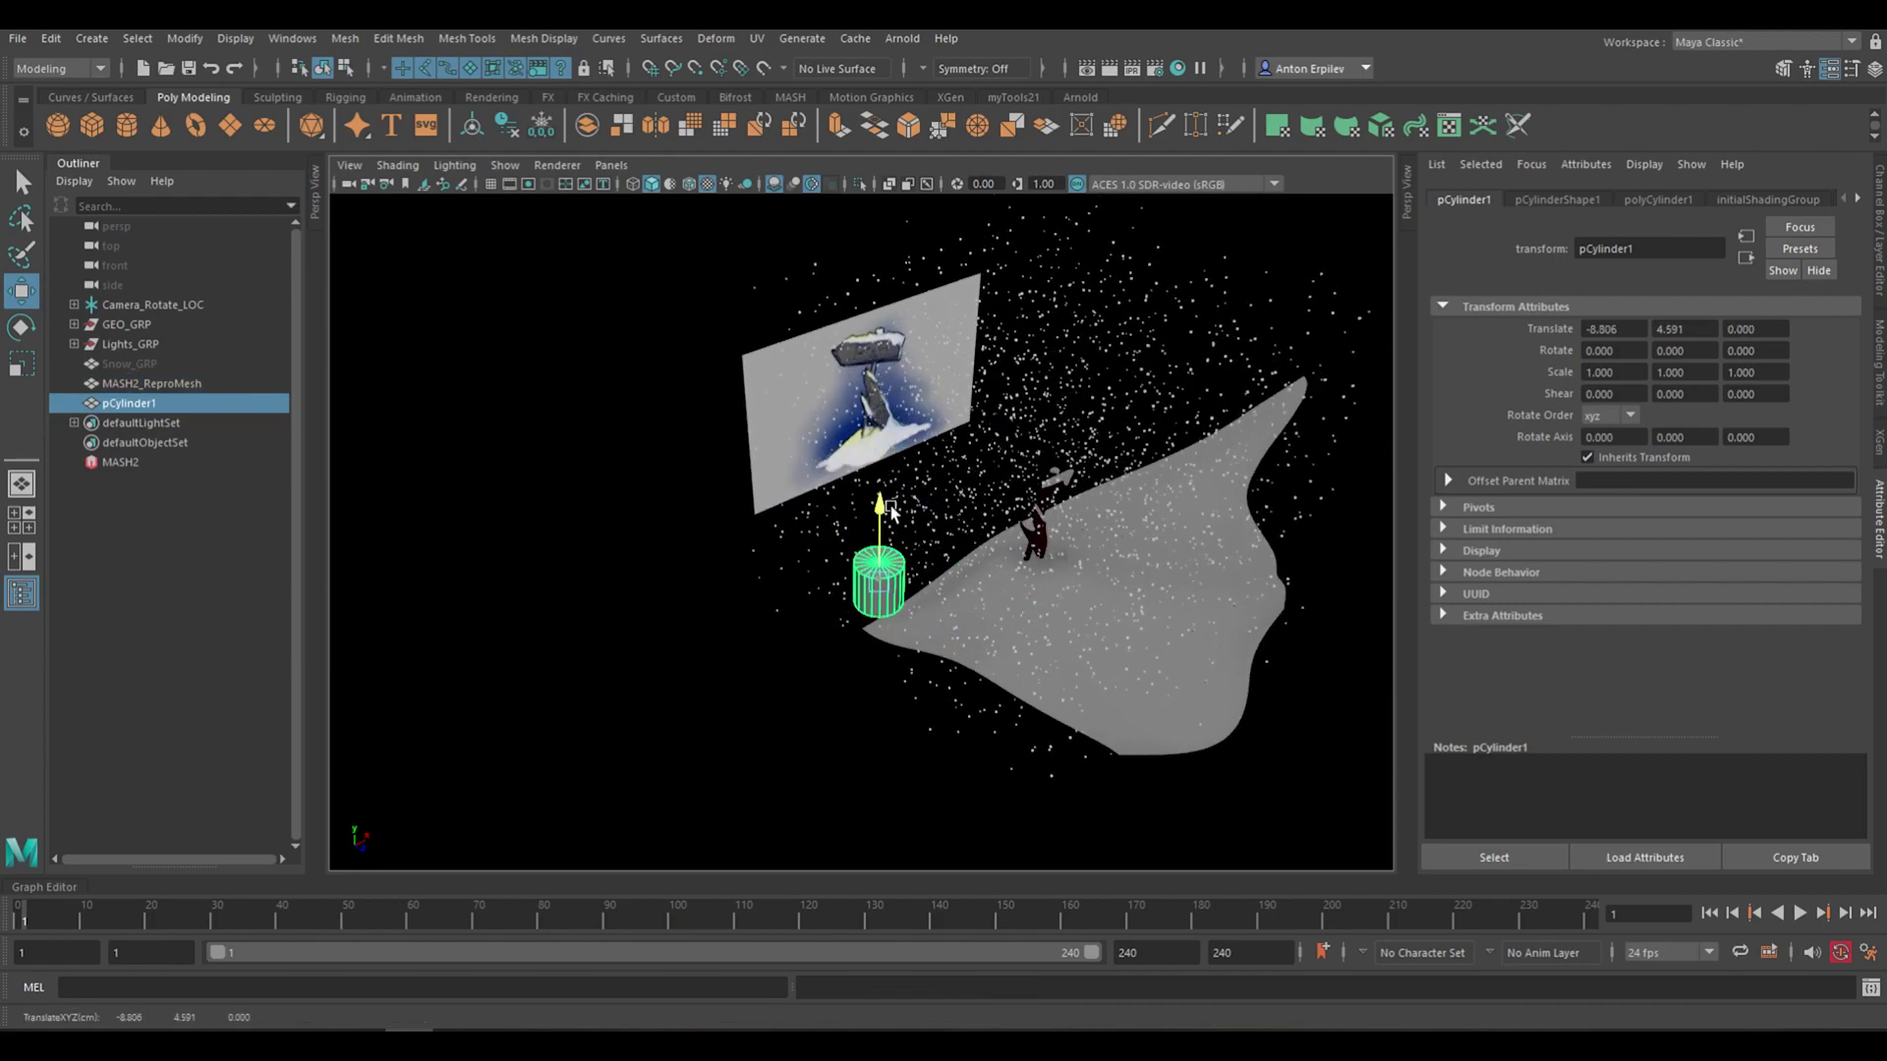
pyautogui.hotkey('ctrl', 'z')
pyautogui.press('Delete')
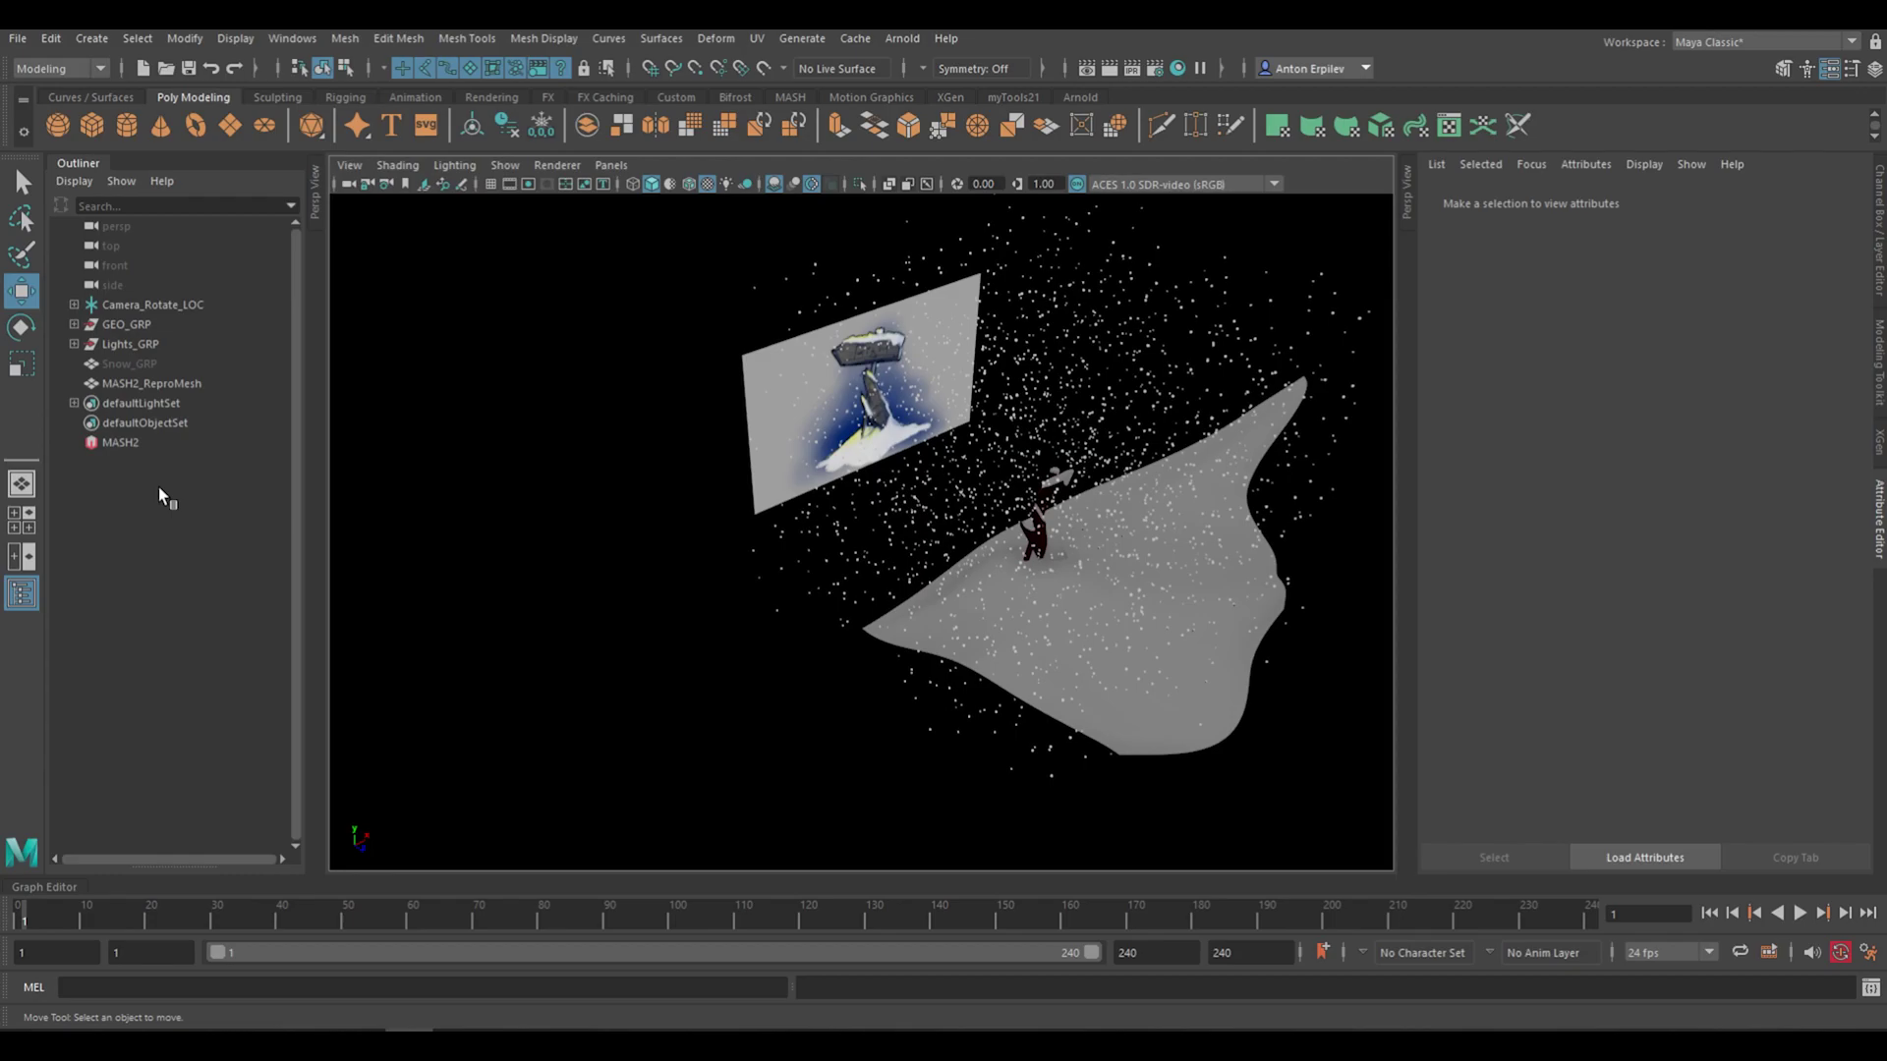
# Shift the snow sideways by setting the X Position of MASH2's Transform node to about 2.58
pyautogui.click(140, 444)
pyautogui.keyDown('alt'); pyautogui.moveTo(1246, 468); pyautogui.dragTo(1164, 424); pyautogui.keyUp('alt')
pyautogui.keyDown('ctrl'); pyautogui.moveTo(1610, 343); pyautogui.dragTo(1864, 343); pyautogui.keyUp('ctrl')
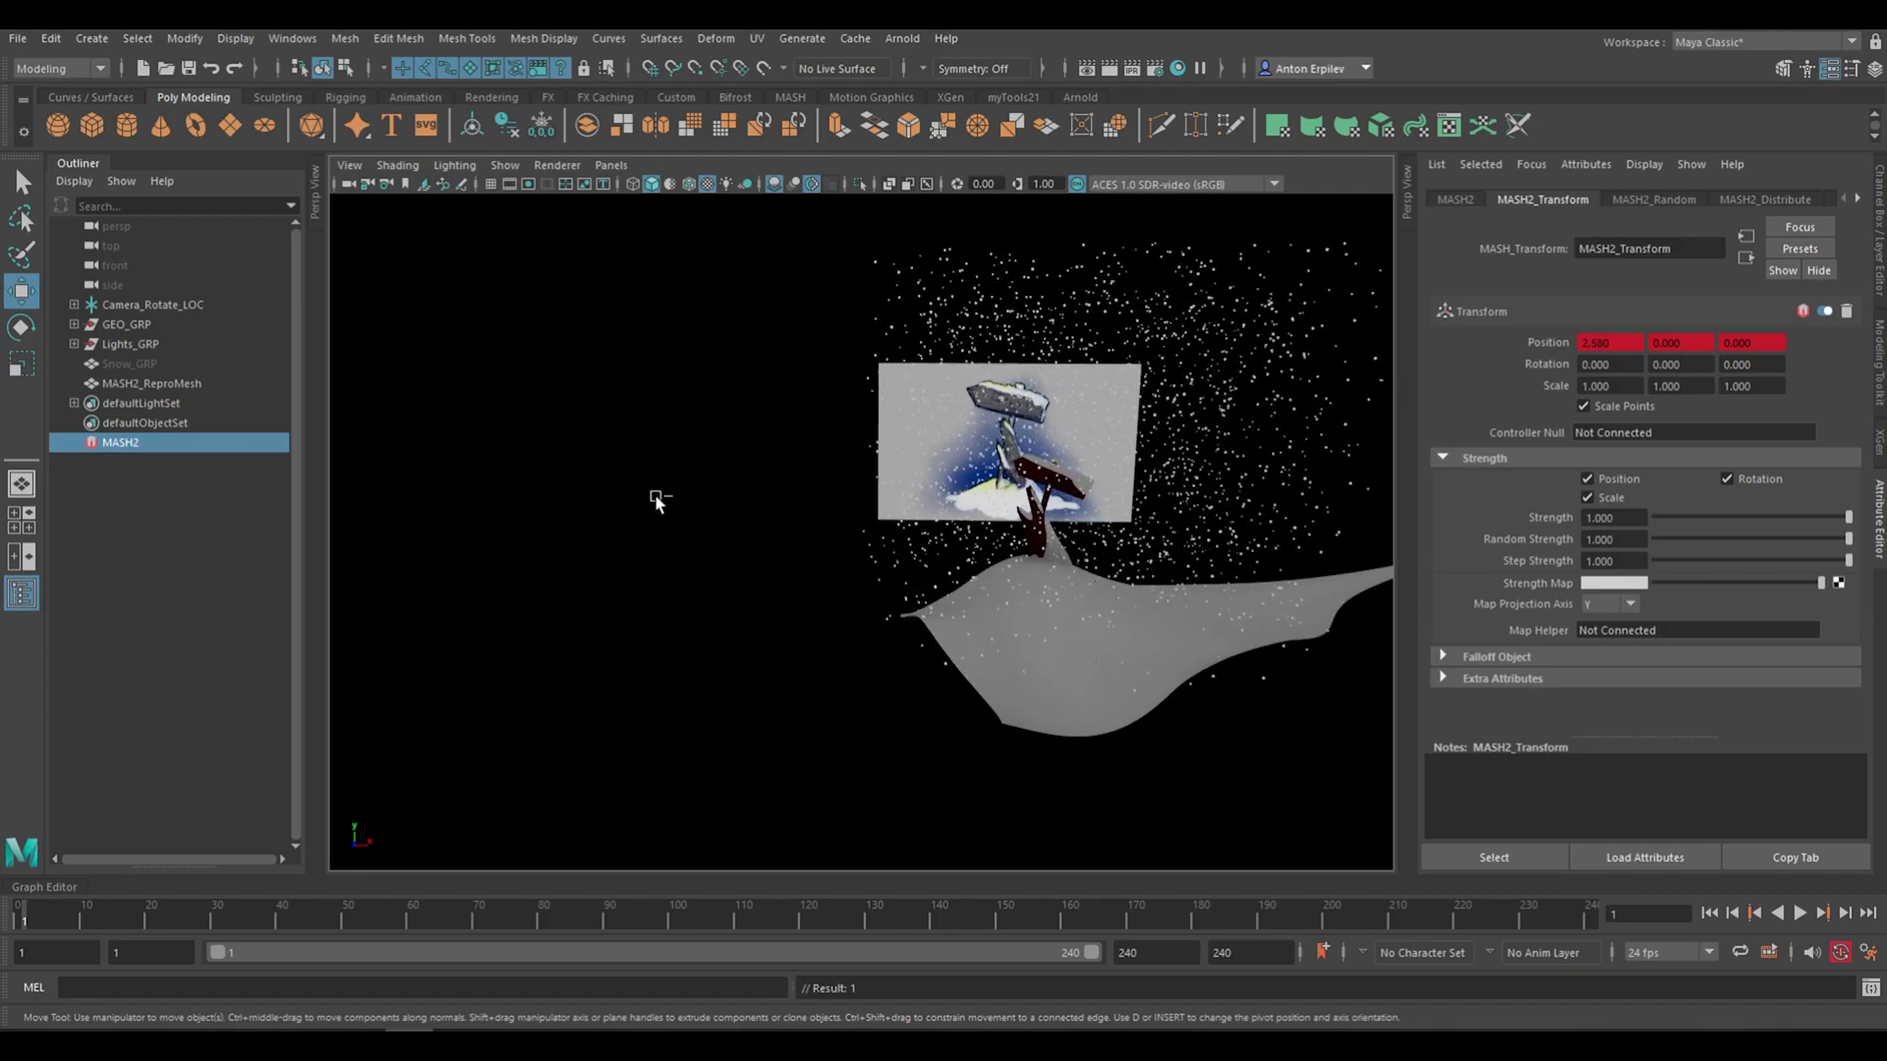
# Try shifting the snow along X and Z with MASH2's Transform Position, undoing the changes
pyautogui.keyDown('alt'); pyautogui.moveTo(658, 501); pyautogui.dragTo(1003, 560); pyautogui.keyUp('alt')
pyautogui.keyDown('ctrl'); pyautogui.moveTo(1597, 334); pyautogui.dragTo(1396, 334); pyautogui.keyUp('ctrl')
pyautogui.hotkey('ctrl', 'z')
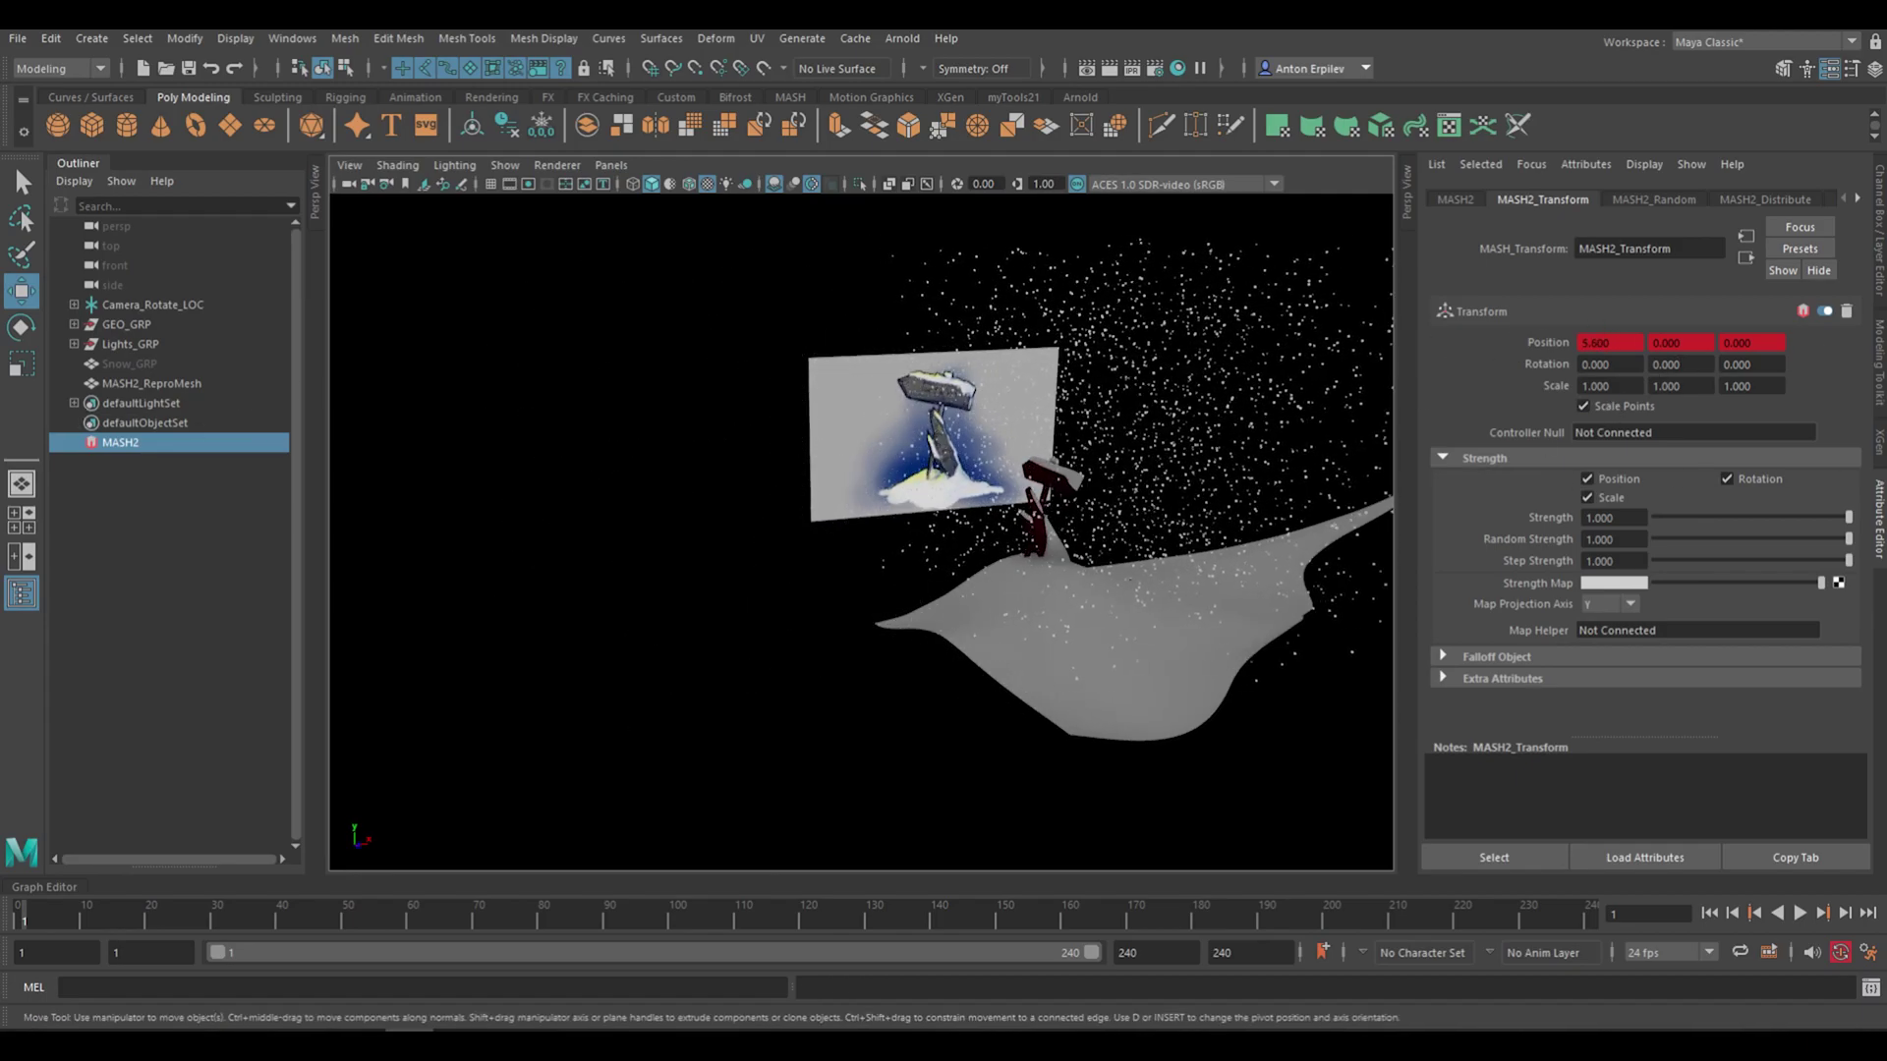
pyautogui.hotkey('ctrl', 'z')
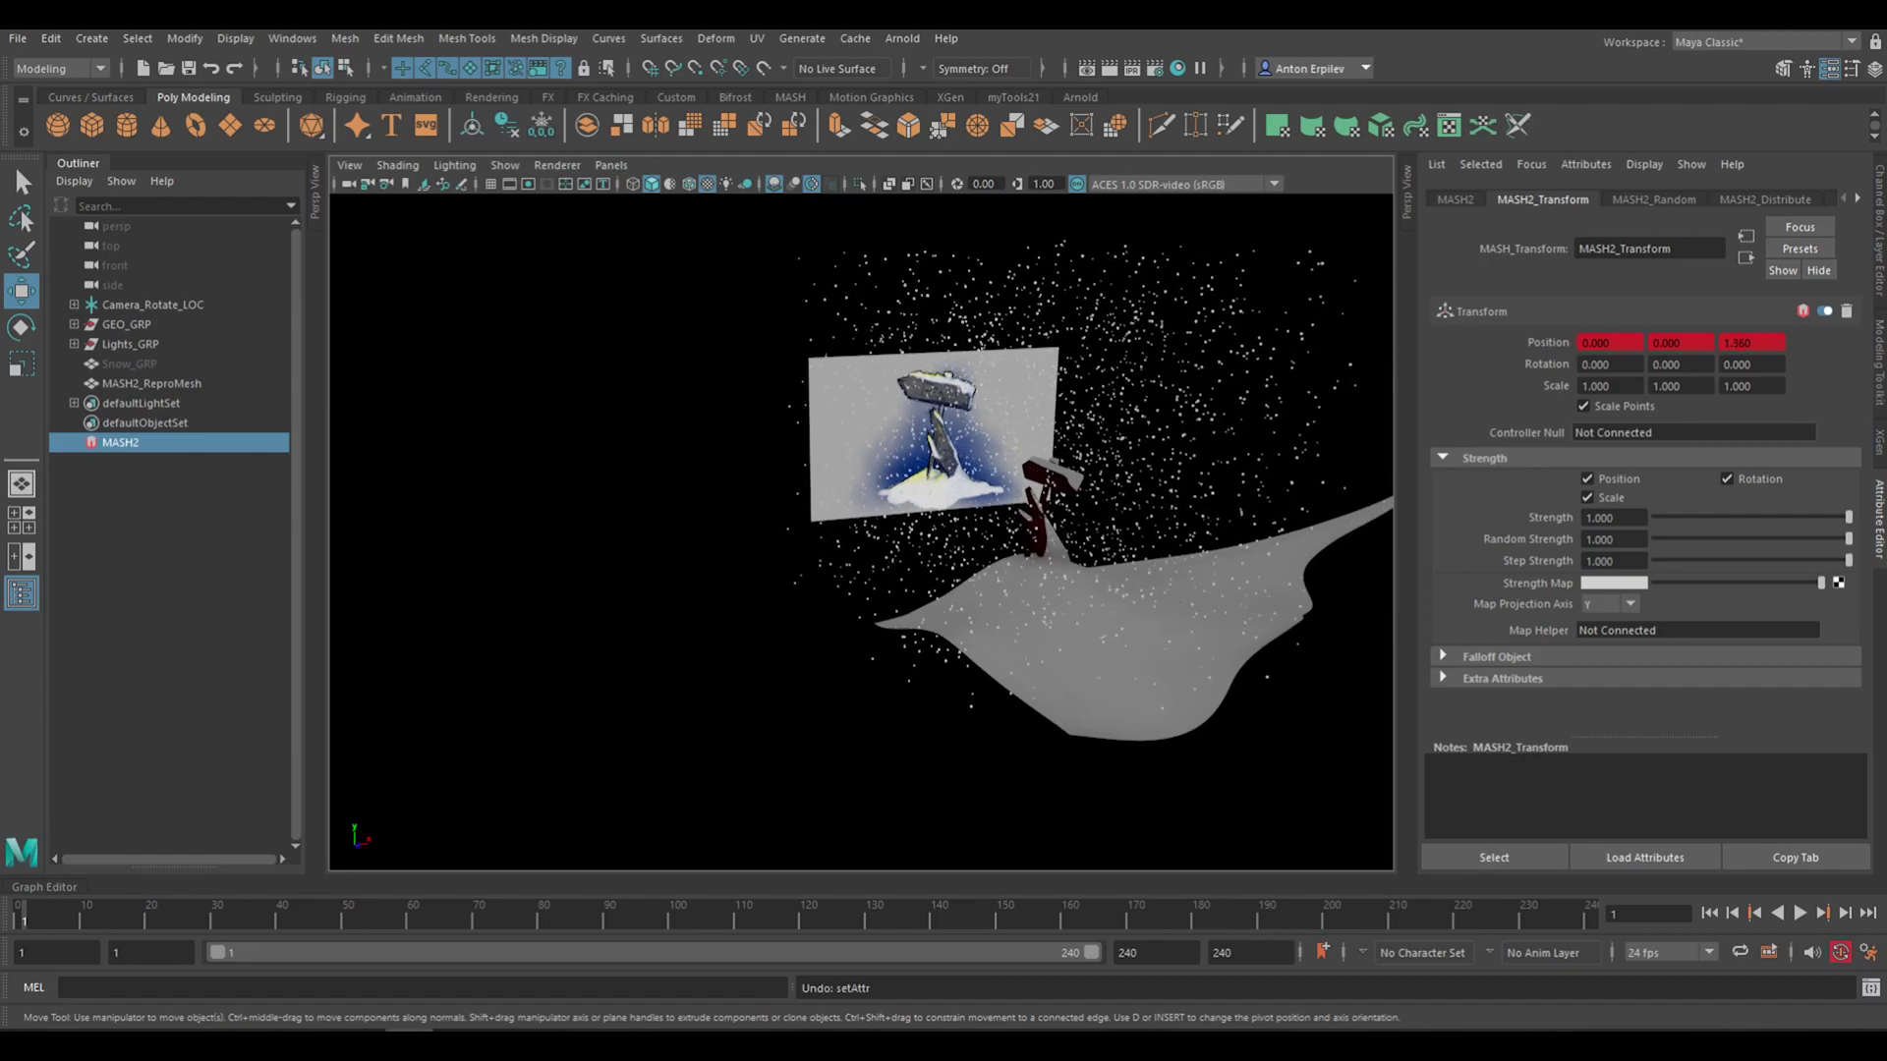
pyautogui.keyDown('alt'); pyautogui.moveTo(1039, 482); pyautogui.dragTo(1075, 462); pyautogui.keyUp('alt')
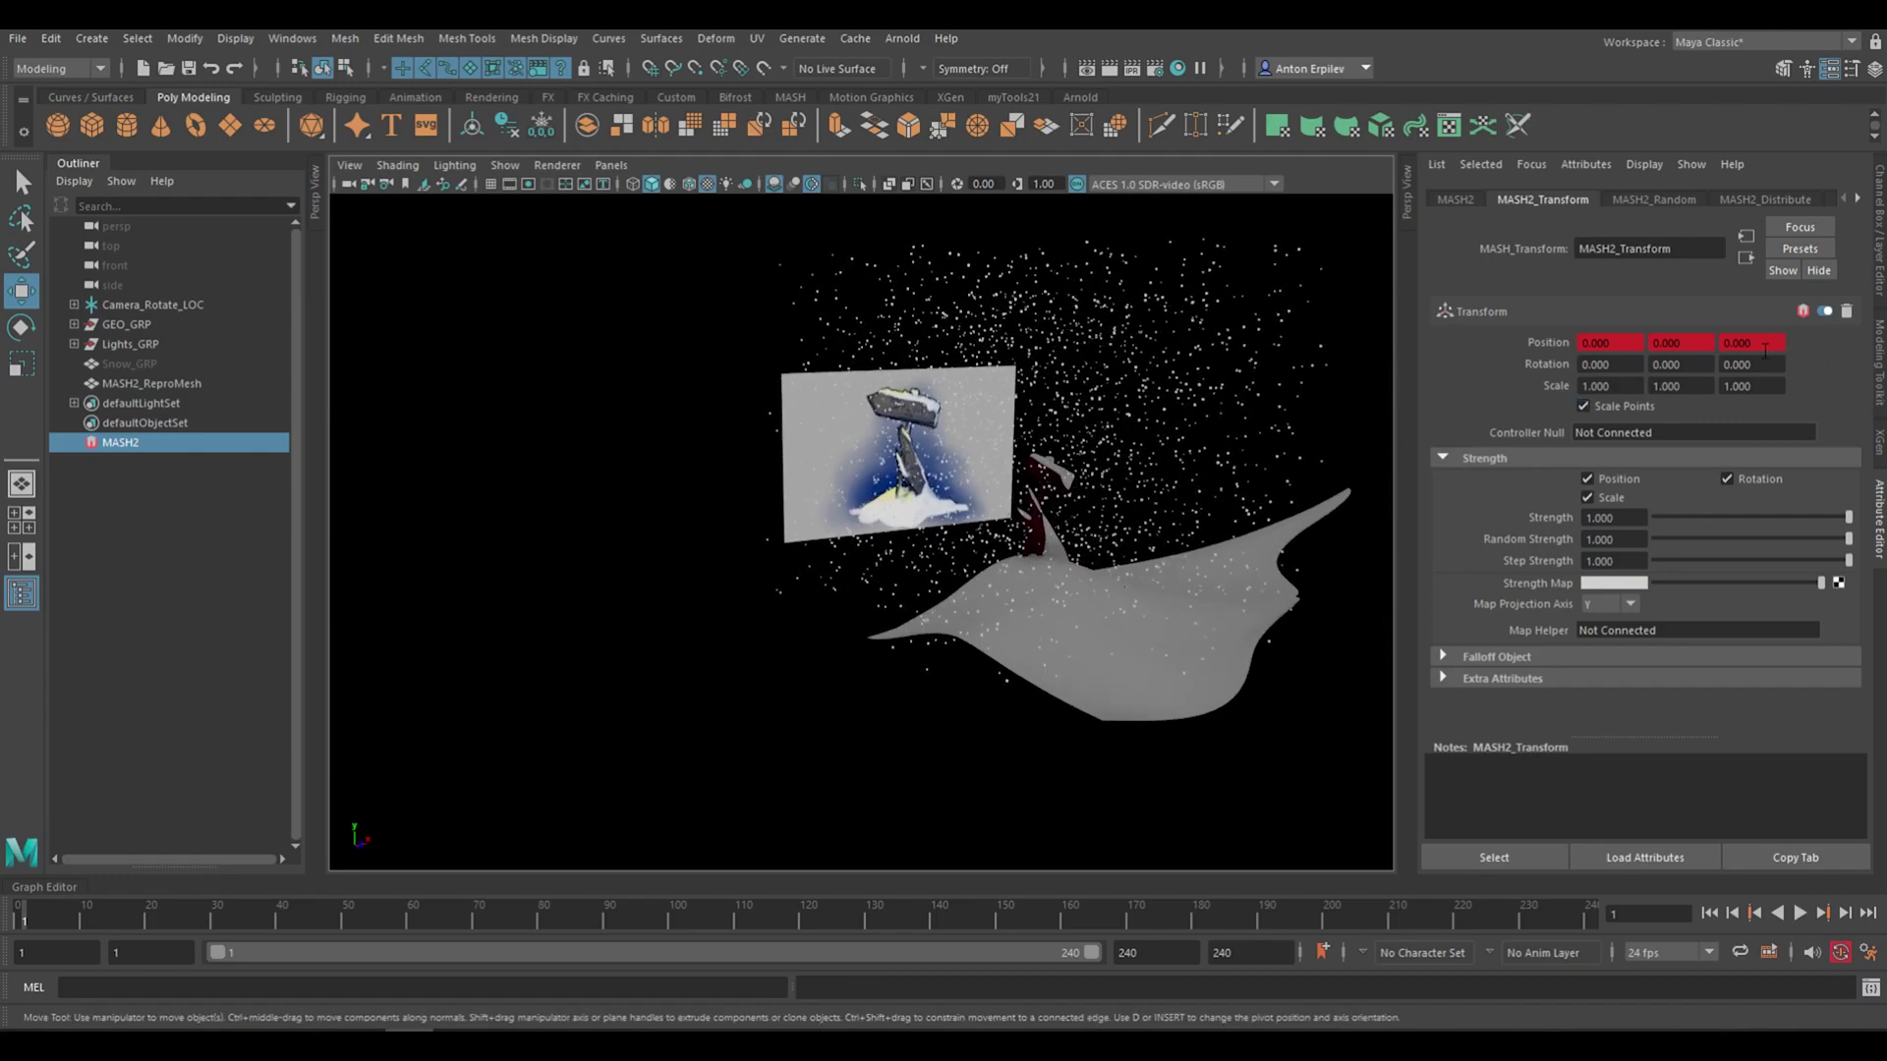
# Try raising the snow to a Y Position of about 11 and lowering it to about -5.95, undoing both changes
pyautogui.keyDown('ctrl'); pyautogui.moveTo(1652, 343); pyautogui.dragTo(1828, 343); pyautogui.keyUp('ctrl')
pyautogui.keyDown('alt'); pyautogui.moveTo(1063, 637); pyautogui.dragTo(1103, 608); pyautogui.keyUp('alt')
pyautogui.scroll(-3, 1103, 613)
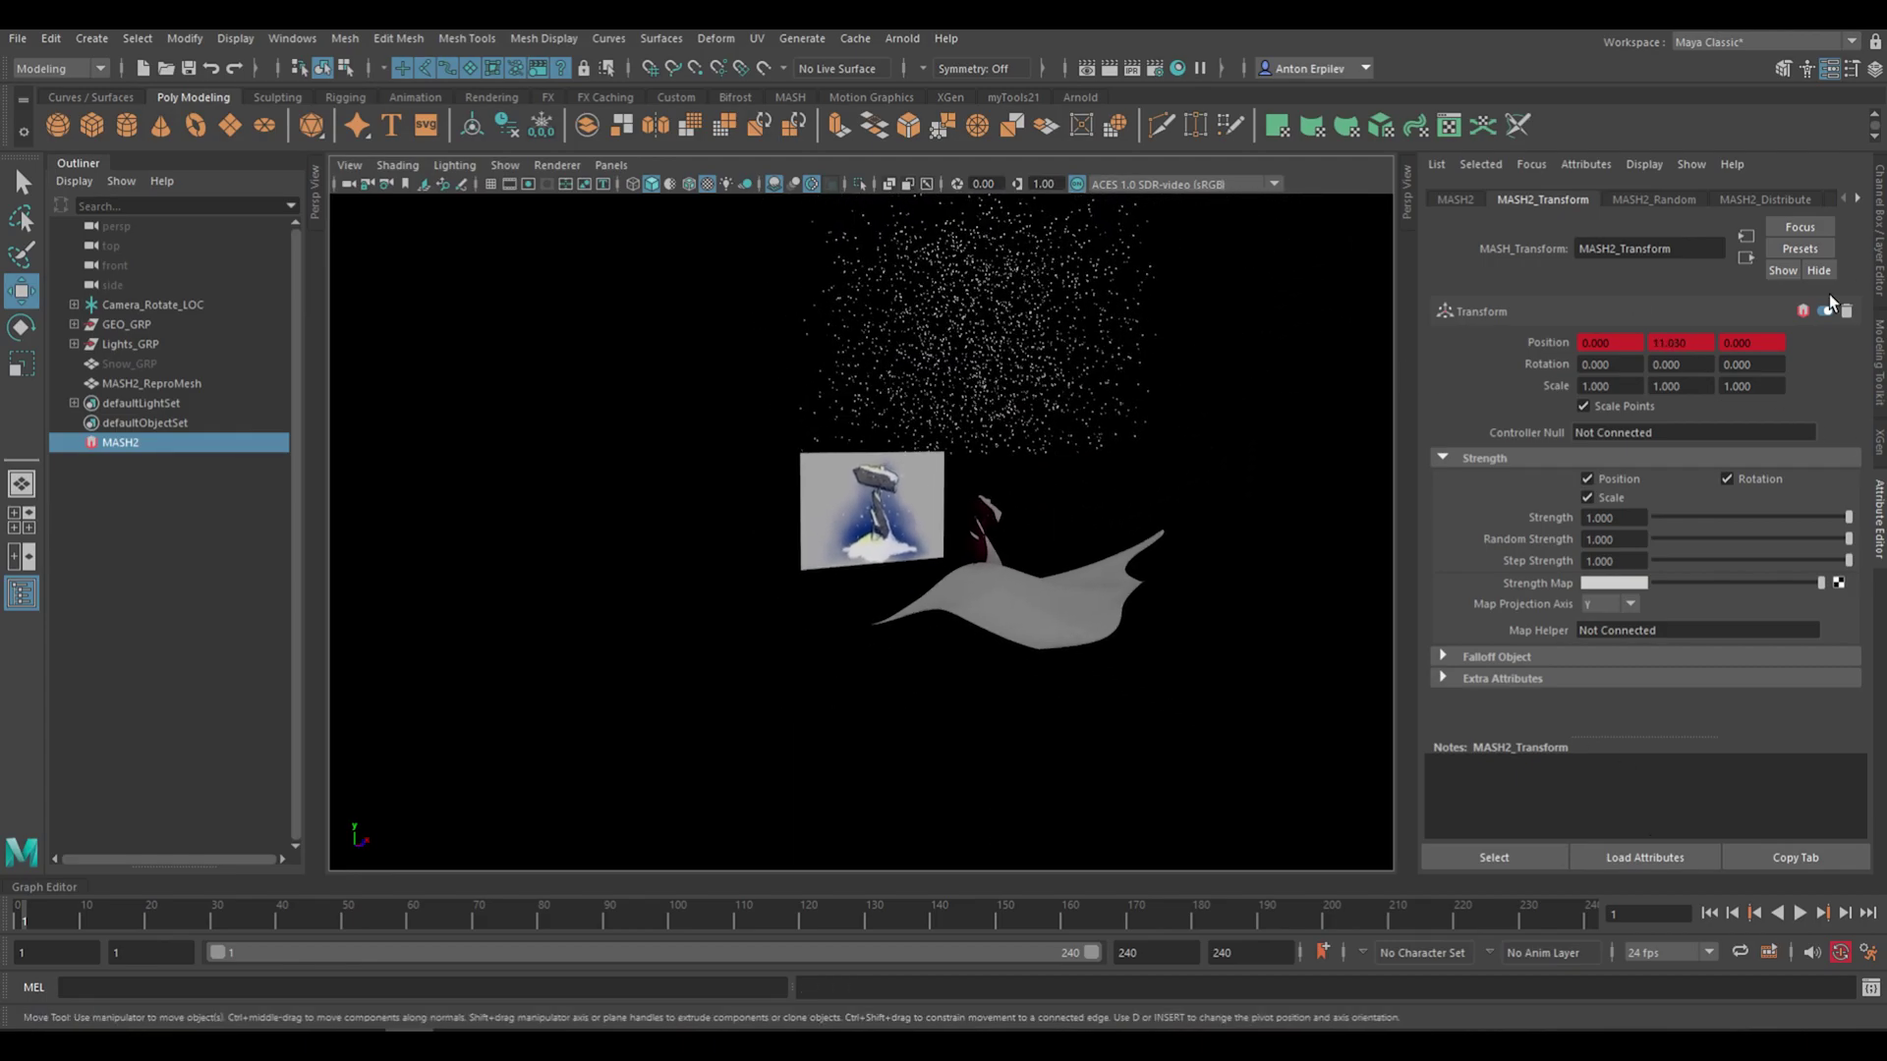
pyautogui.keyDown('ctrl'); pyautogui.moveTo(1671, 346); pyautogui.dragTo(4, 601); pyautogui.keyUp('ctrl')
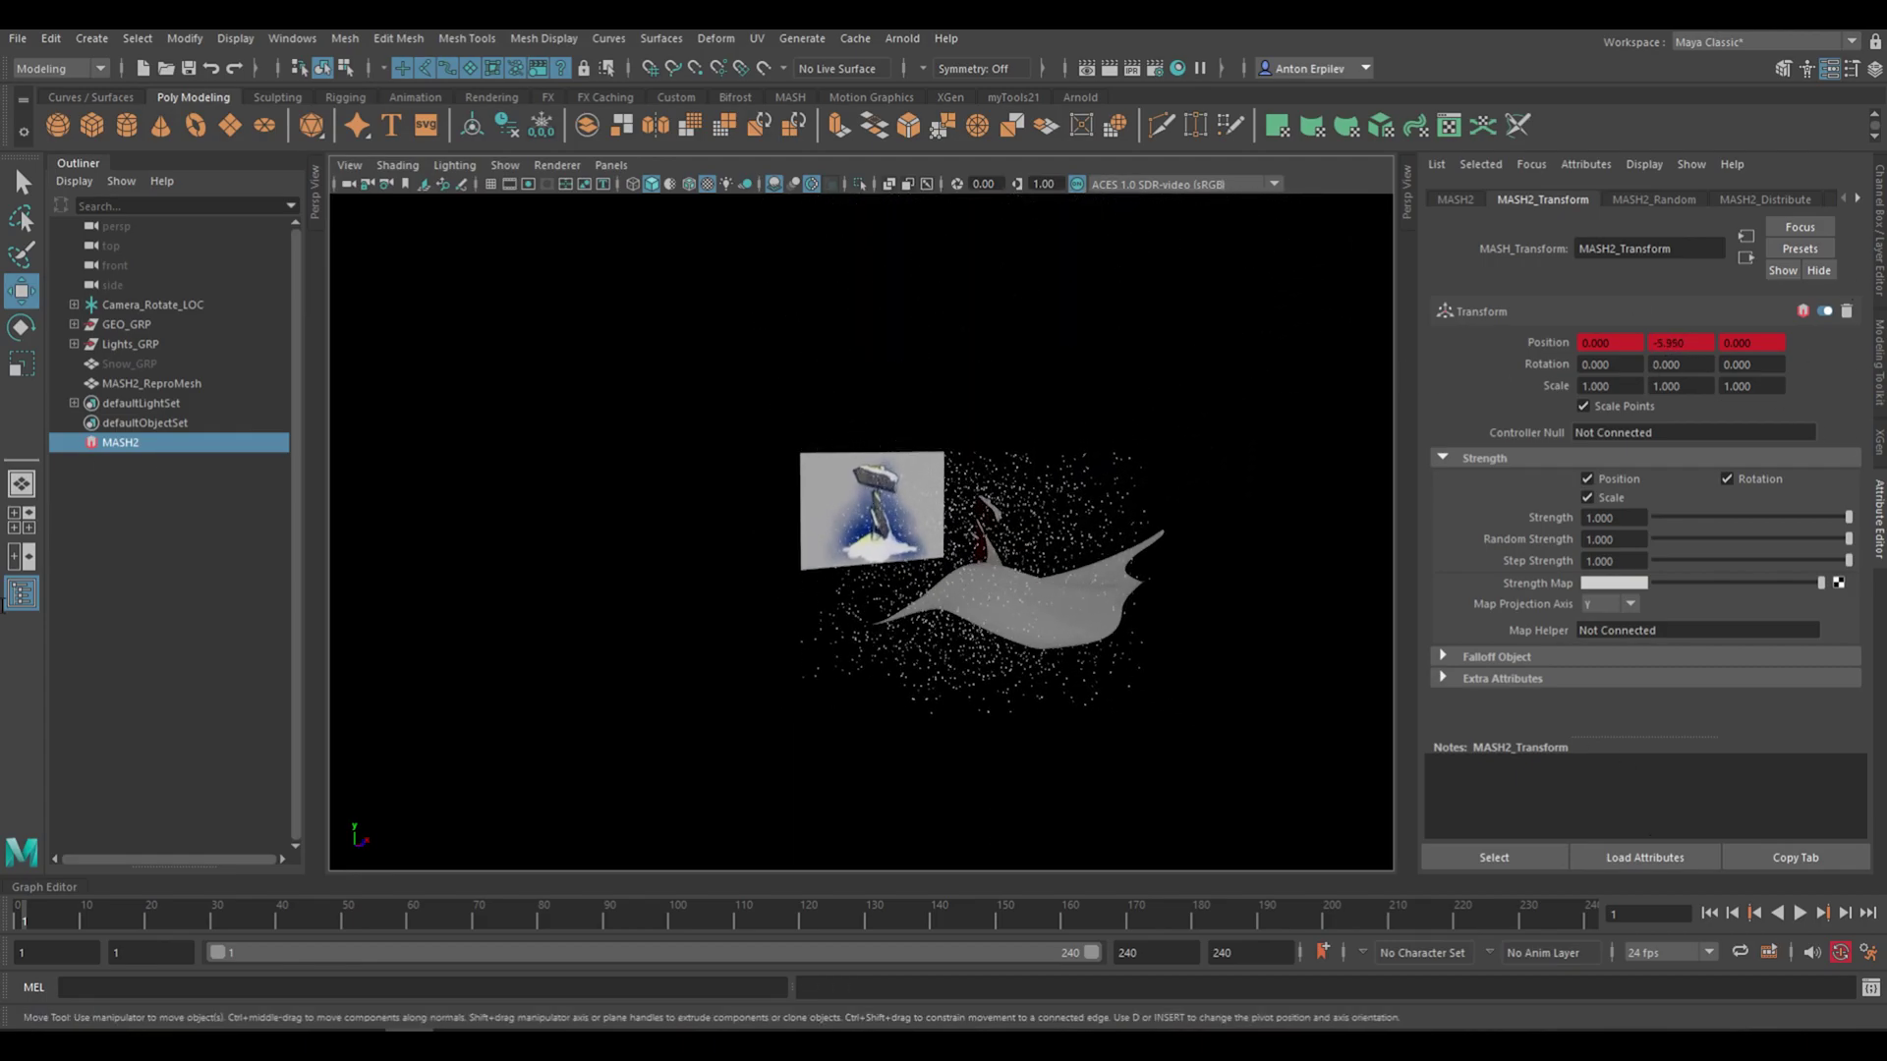
pyautogui.hotkey('ctrl', 'z')
pyautogui.hotkey('ctrl', 'z')
pyautogui.hotkey('ctrl', 'z')
pyautogui.hotkey('ctrl', 'z')
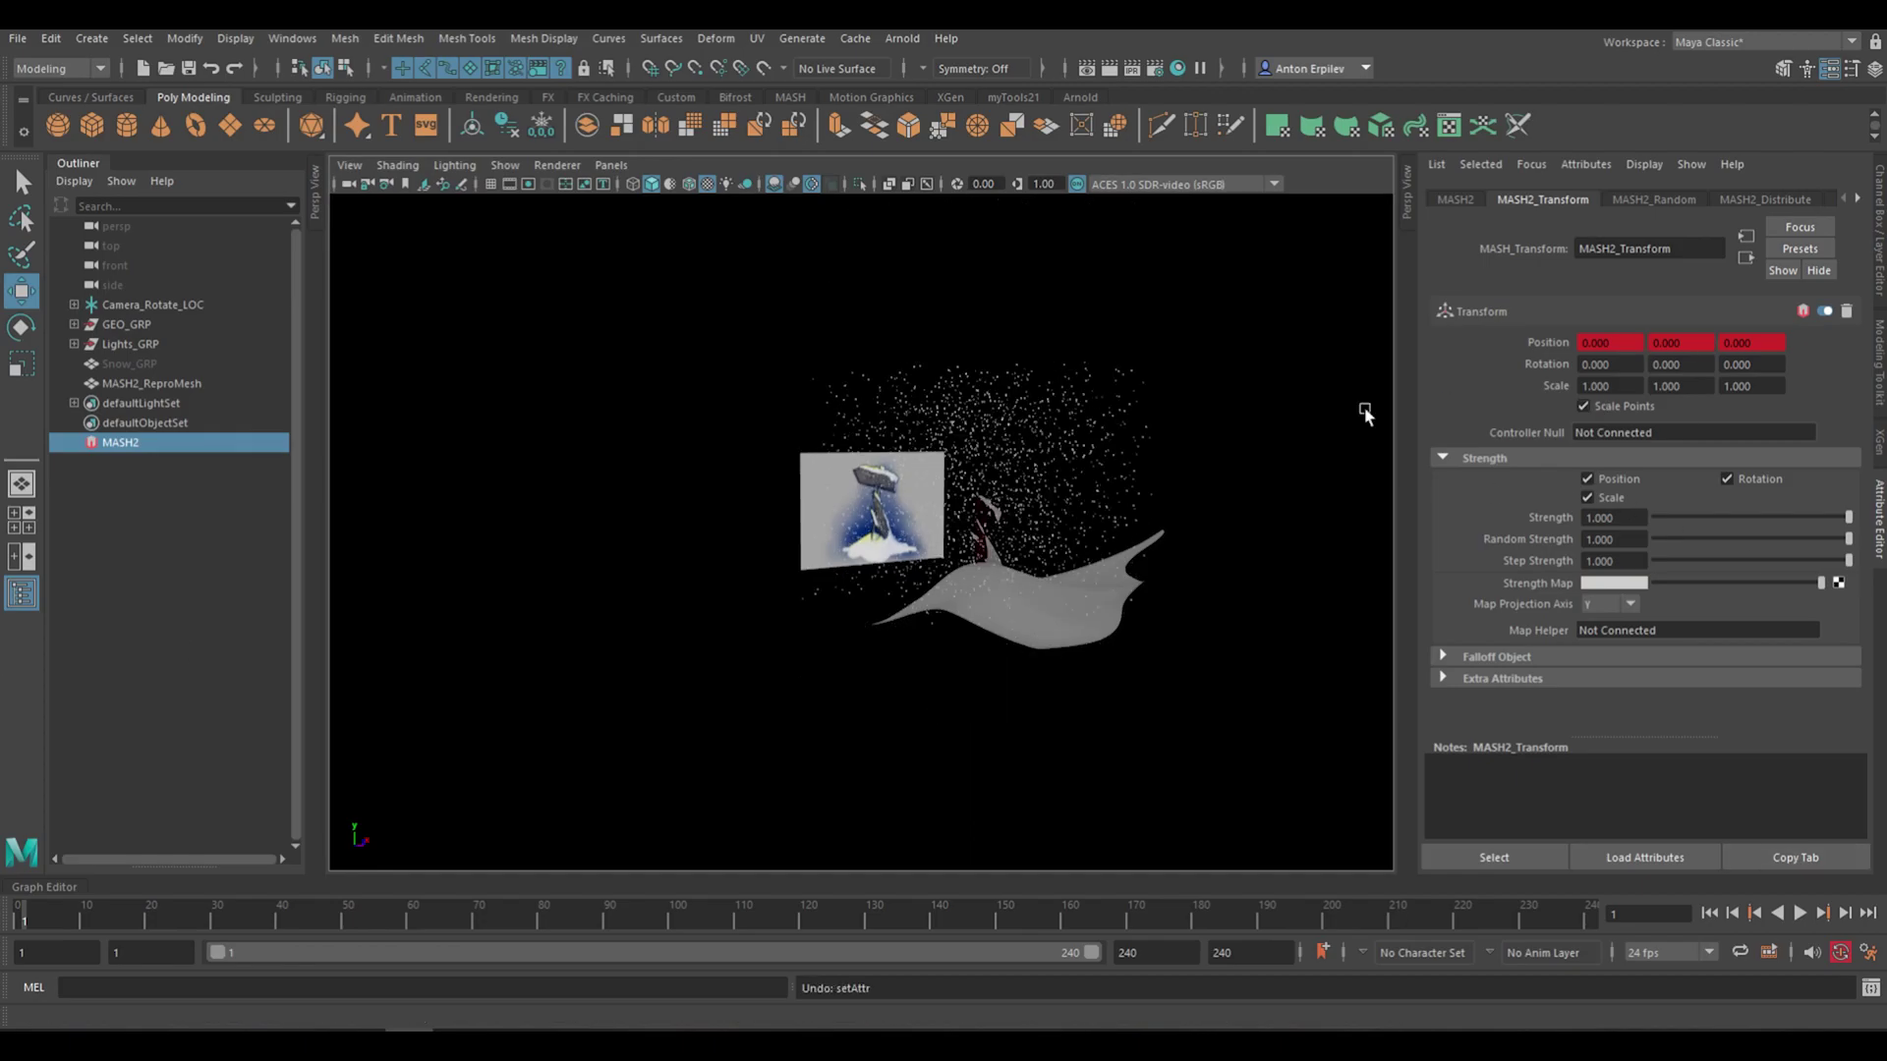
# Try shifting the snow sideways to an X Position of about -0.81, and undo the change
pyautogui.keyDown('alt'); pyautogui.moveTo(1121, 523); pyautogui.dragTo(1124, 523, button='middle'); pyautogui.keyUp('alt')
pyautogui.keyDown('alt'); pyautogui.moveTo(1126, 522); pyautogui.dragTo(1129, 527); pyautogui.keyUp('alt')
pyautogui.keyDown('alt'); pyautogui.moveTo(1129, 527); pyautogui.dragTo(1175, 621, button='right'); pyautogui.keyUp('alt')
pyautogui.keyDown('alt'); pyautogui.moveTo(1175, 621); pyautogui.dragTo(1150, 617, button='middle'); pyautogui.keyUp('alt')
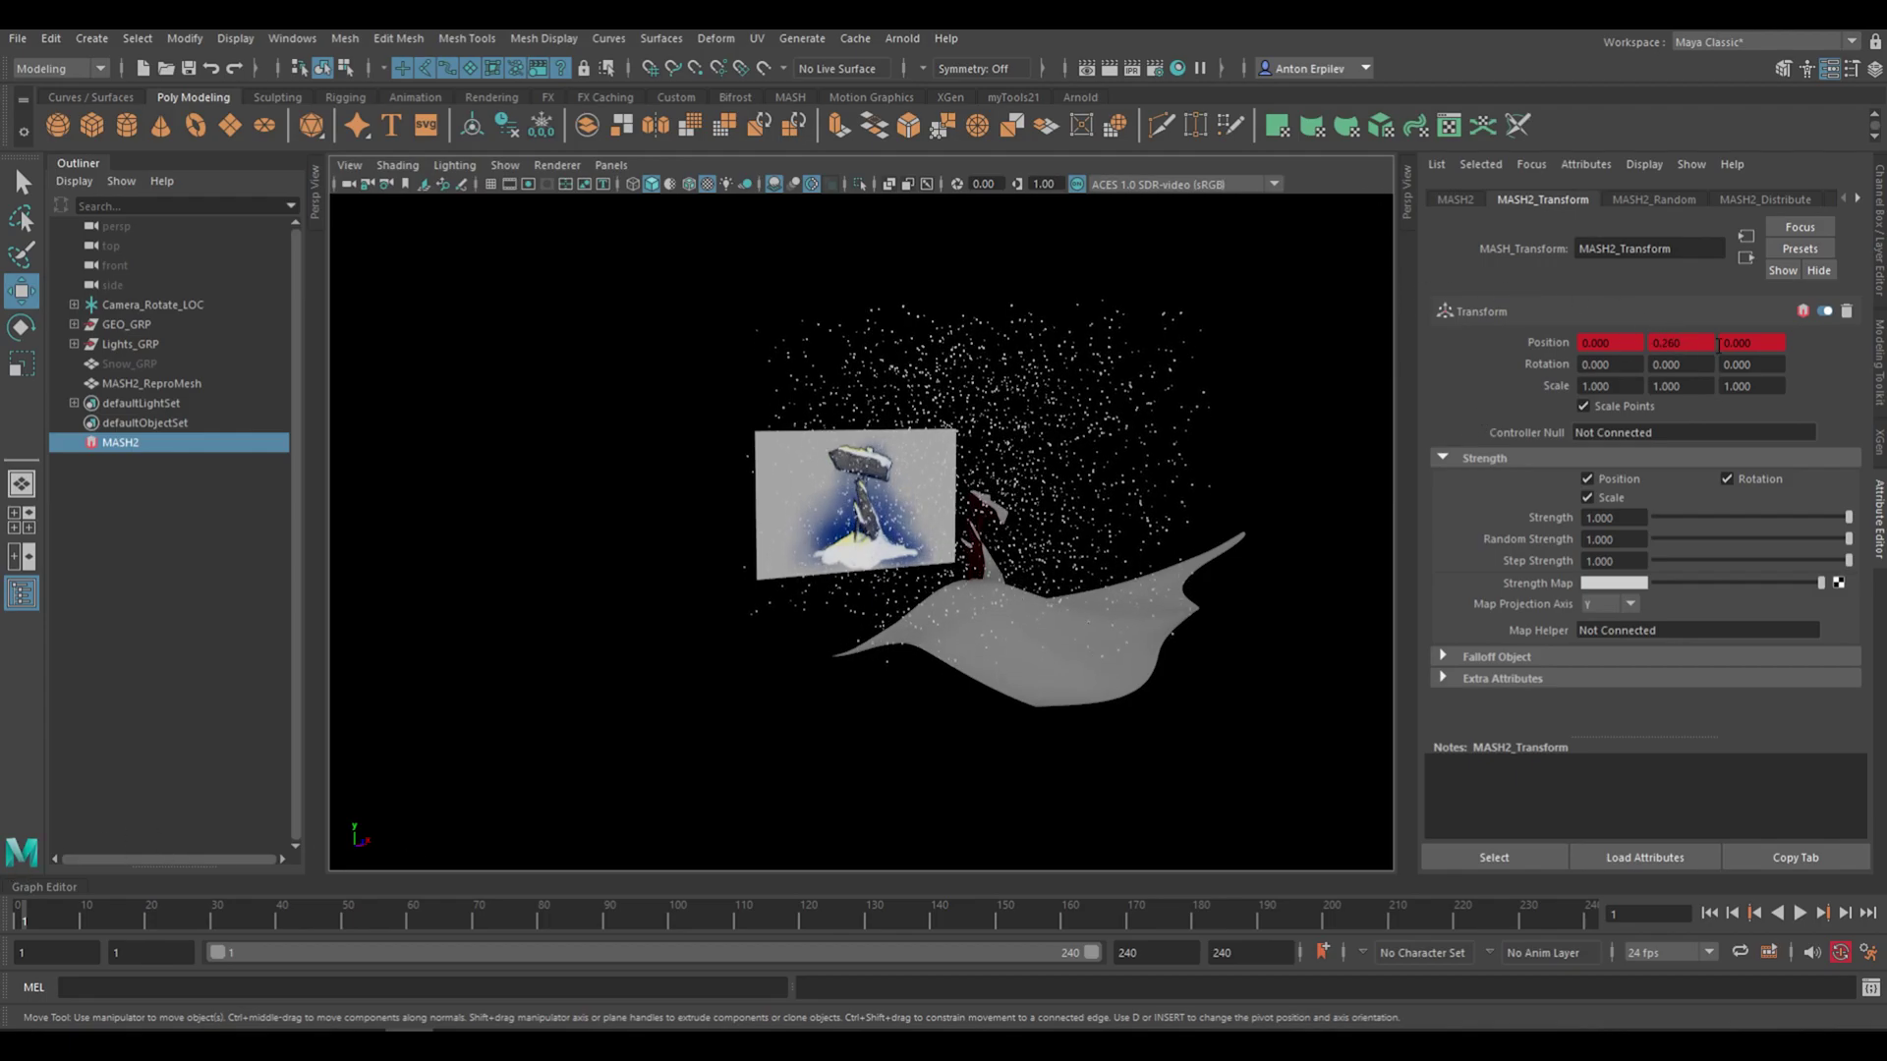
pyautogui.keyDown('ctrl'); pyautogui.moveTo(1598, 348); pyautogui.dragTo(1555, 350); pyautogui.keyUp('ctrl')
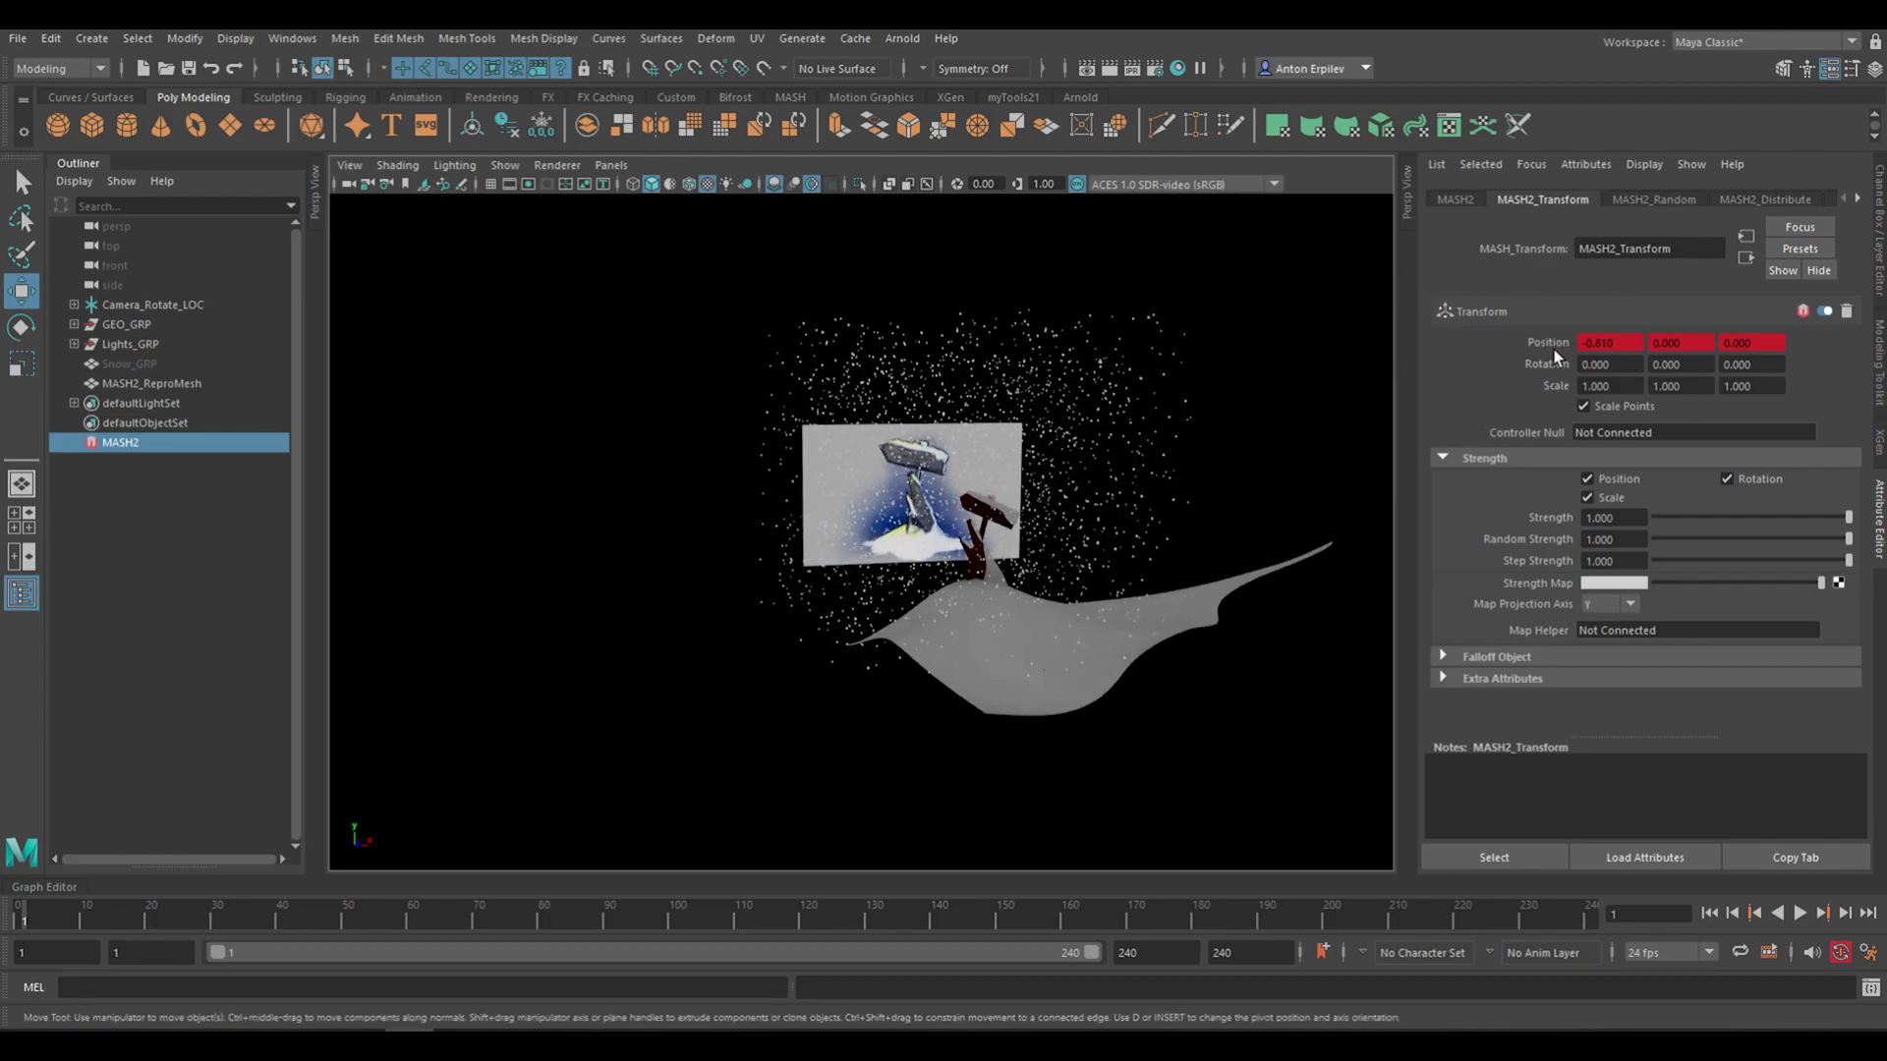
pyautogui.keyDown('alt'); pyautogui.moveTo(783, 540); pyautogui.dragTo(1036, 544); pyautogui.keyUp('alt')
pyautogui.hotkey('ctrl', 'z')
pyautogui.hotkey('ctrl', 'z')
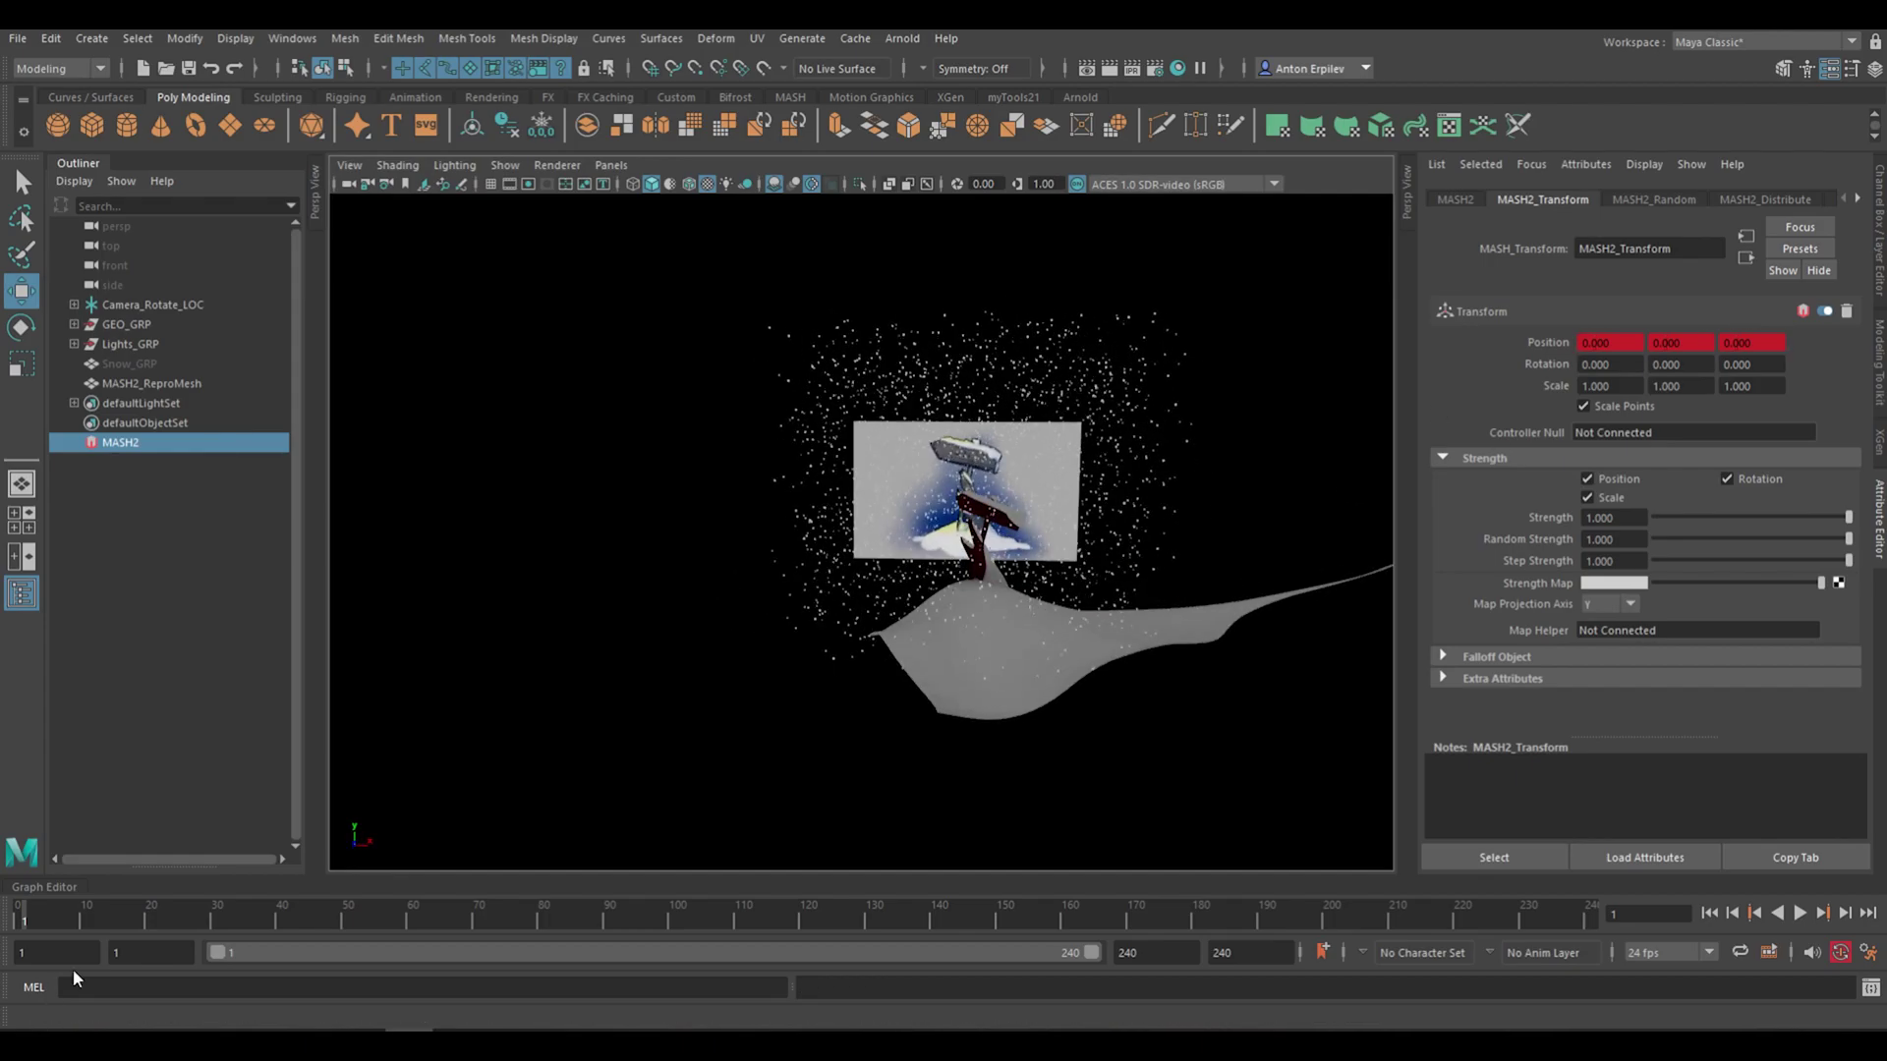
# At frame 240, key the Y Position of MASH2's Transform node at -3
pyautogui.click(1589, 921)
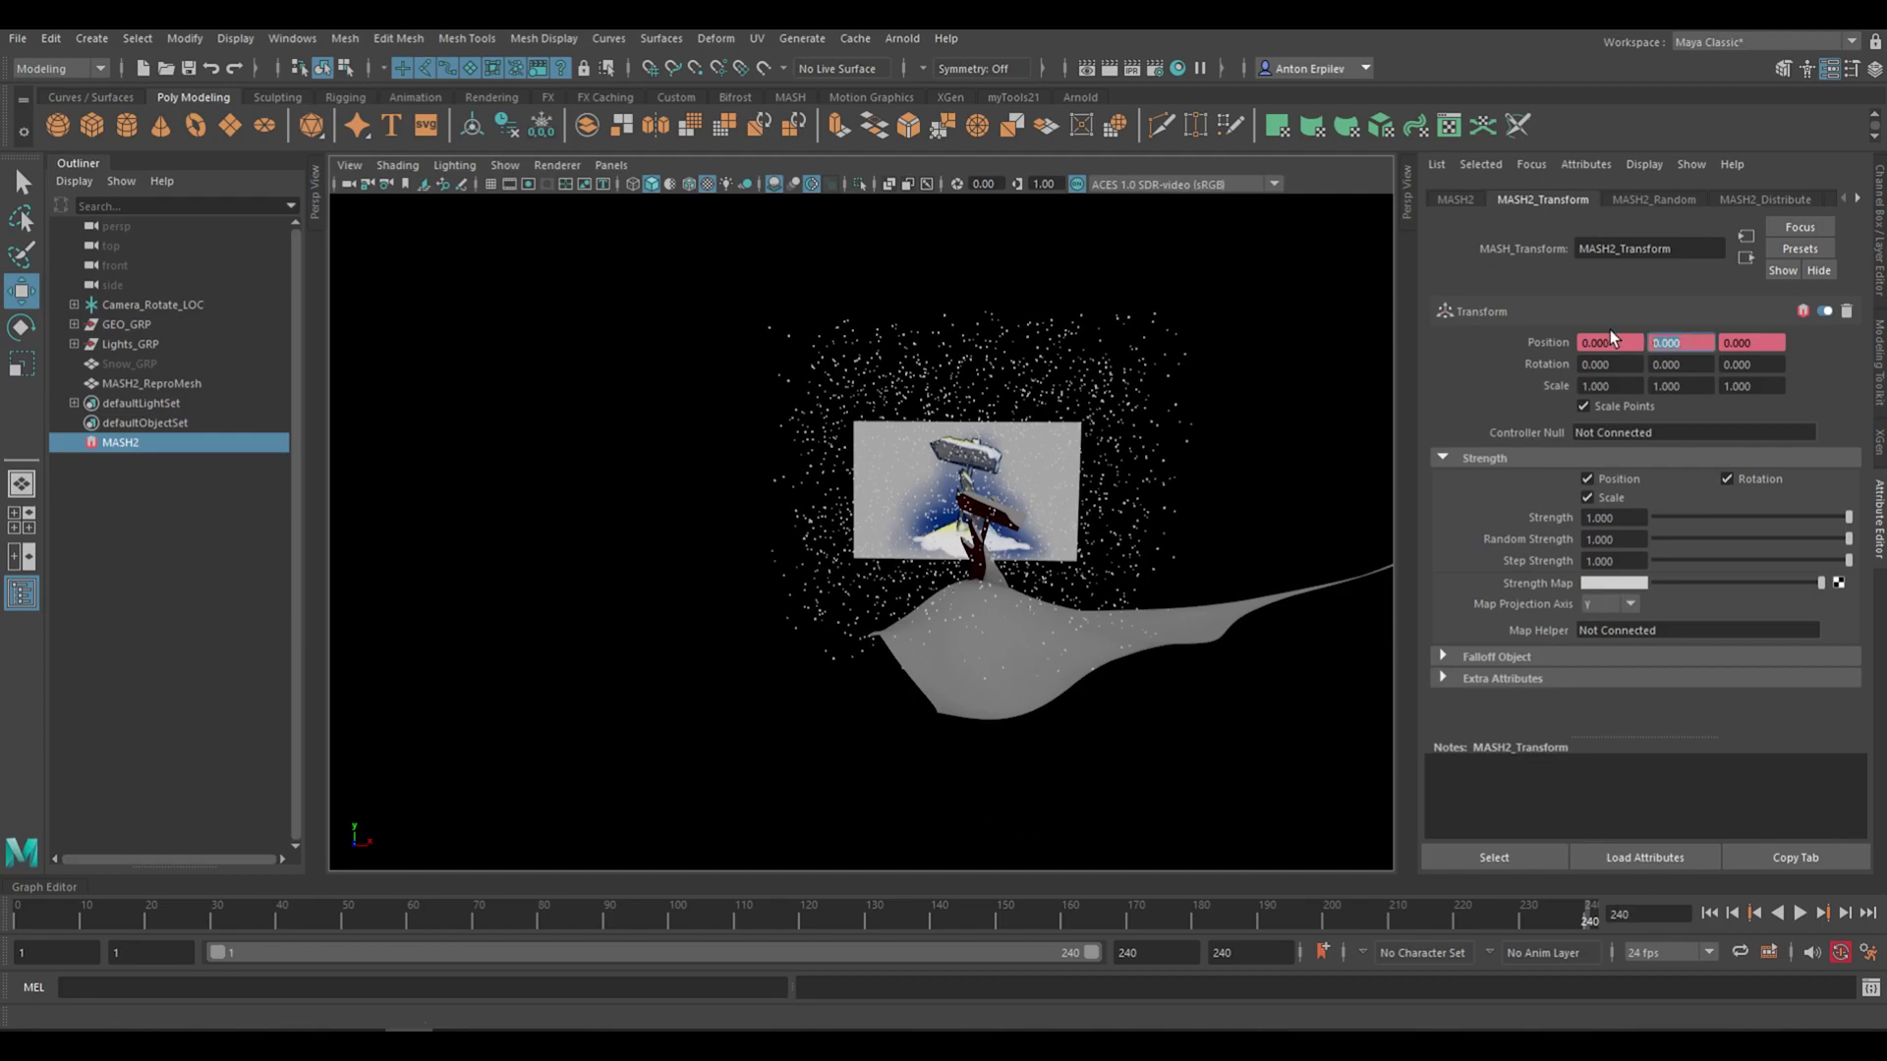
pyautogui.write('-3')
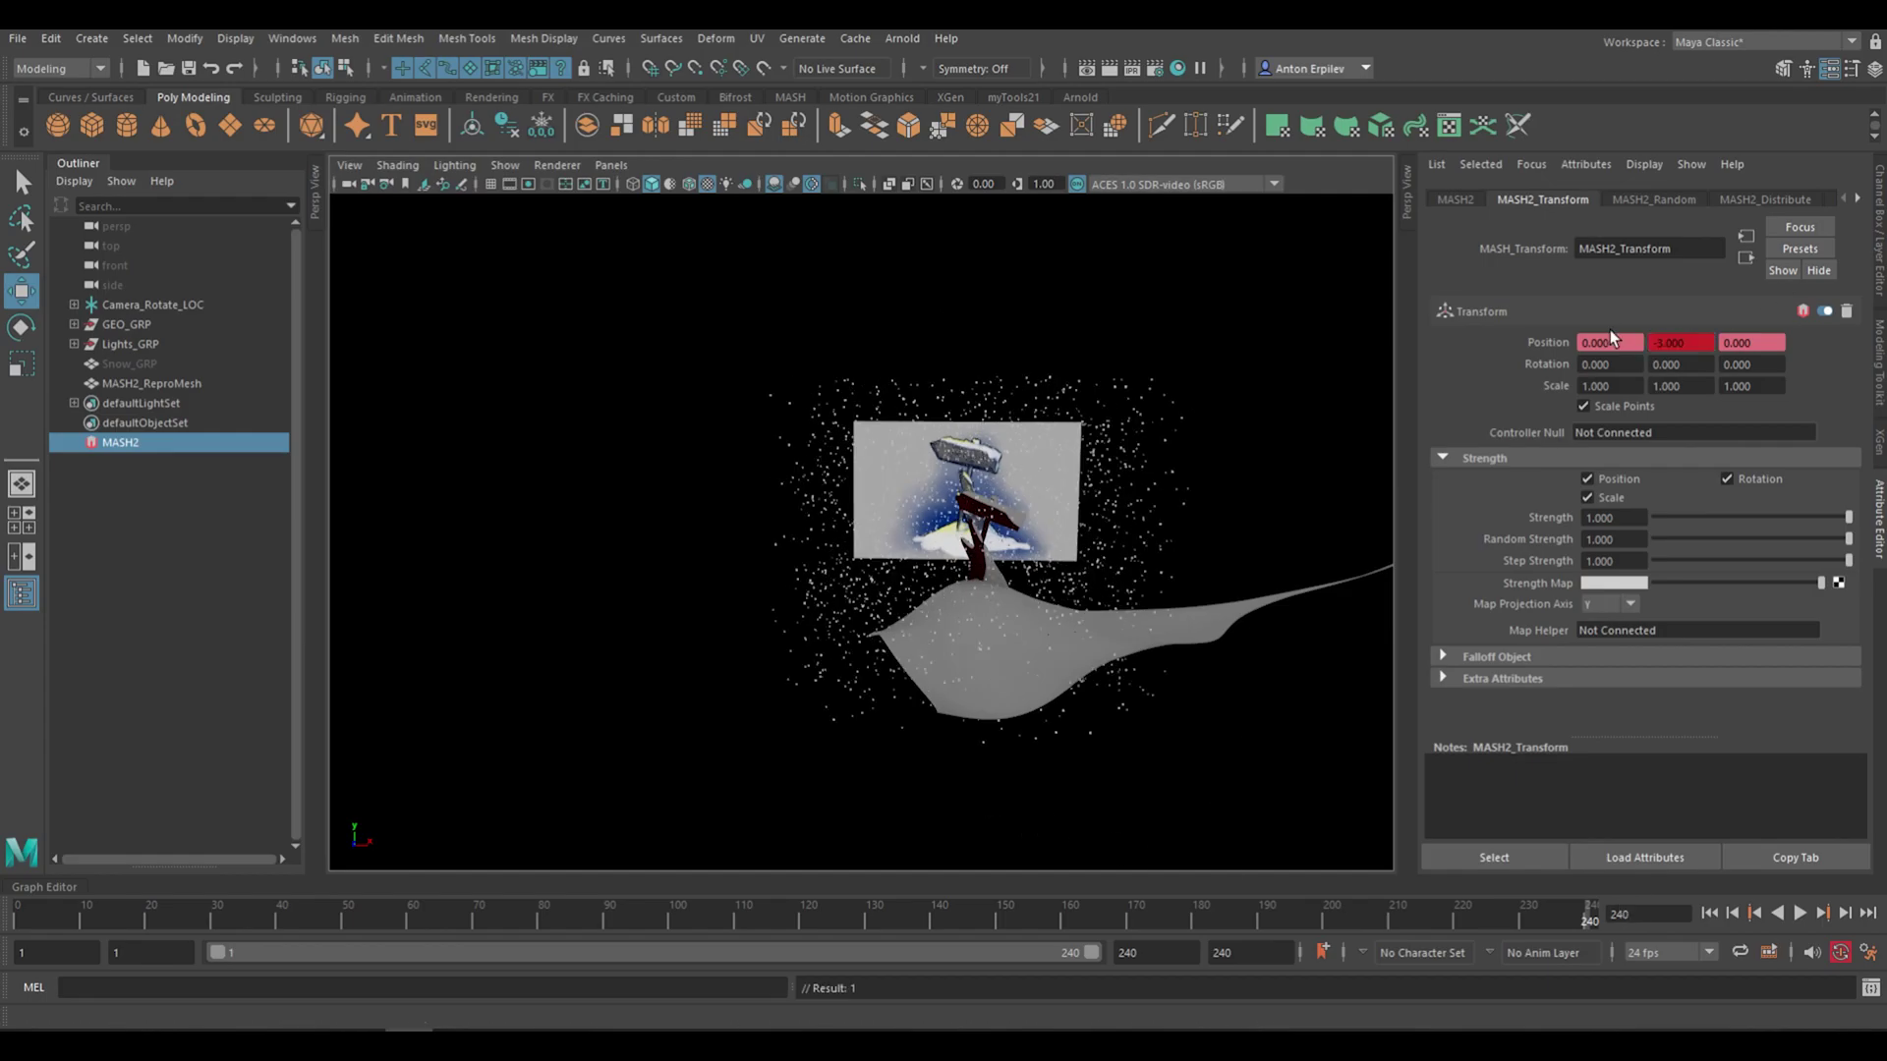
pyautogui.press('Return')
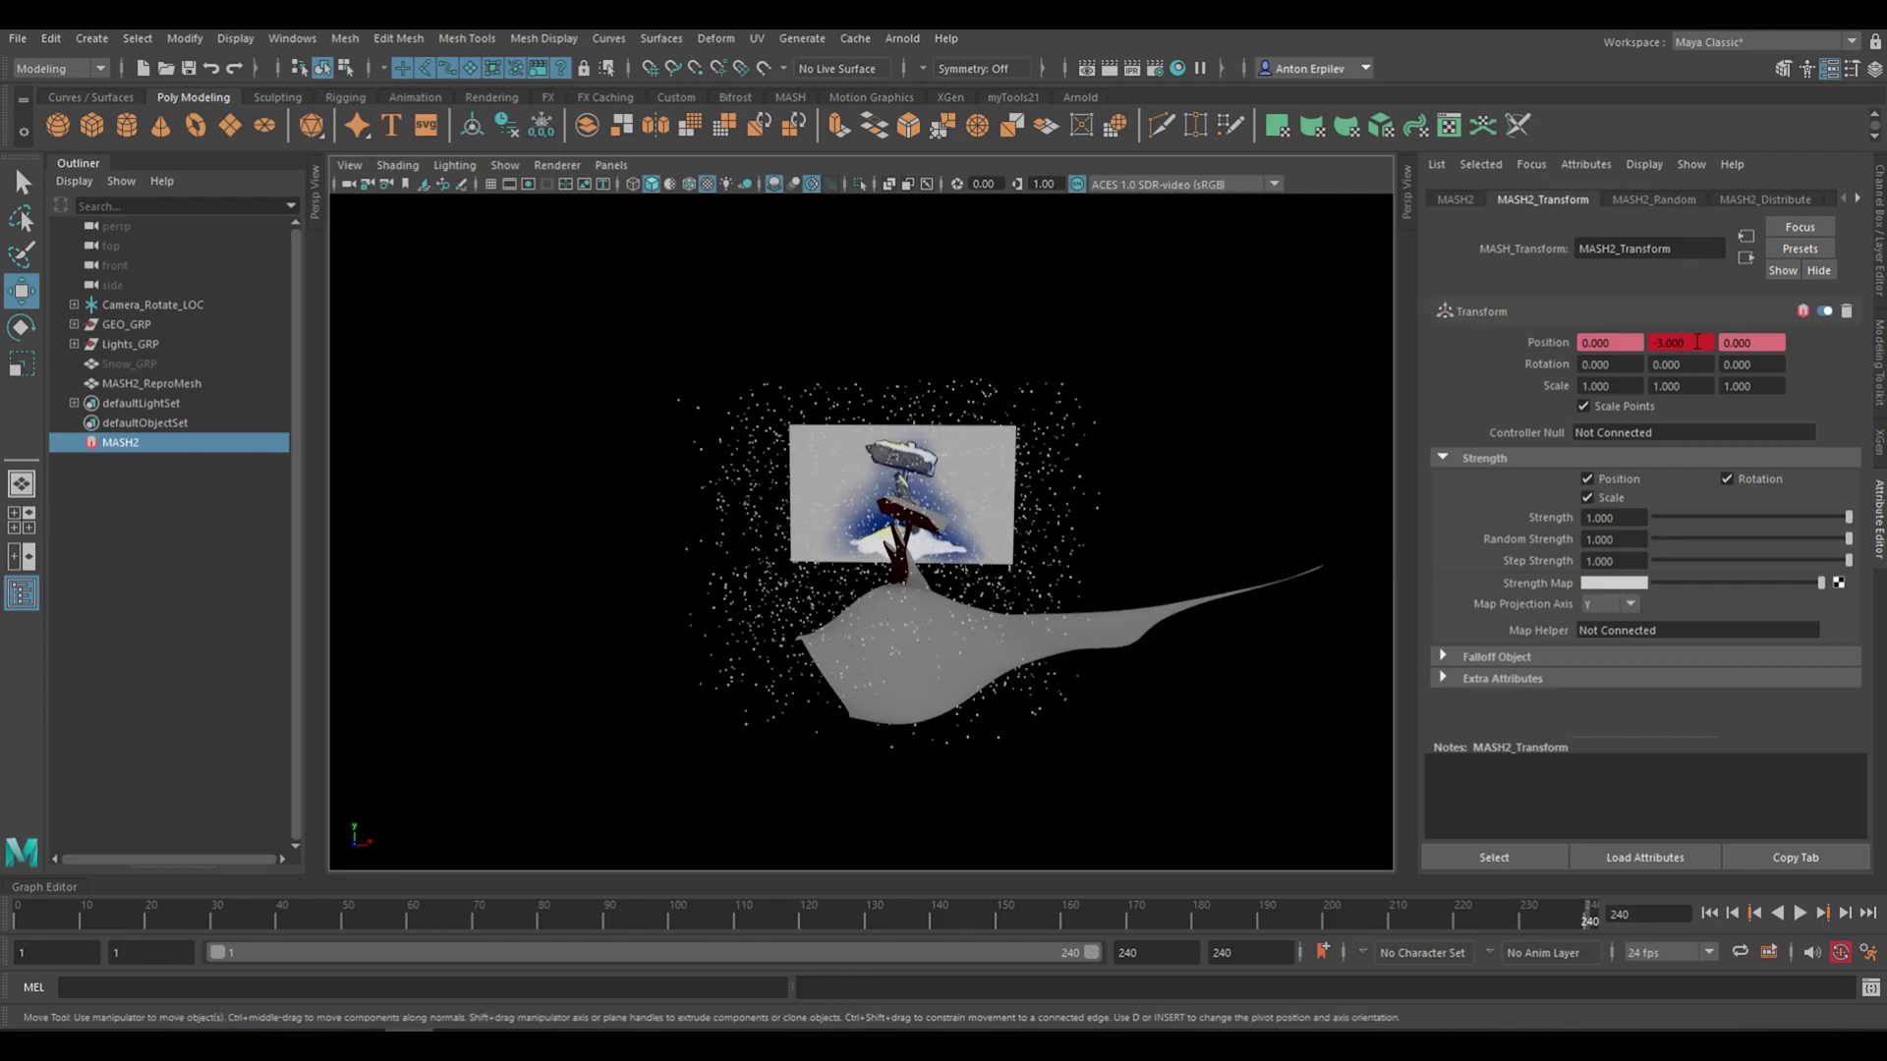
# Play the animation from the start to review how fast the snow falls around the signpost
pyautogui.moveTo(1555, 924); pyautogui.dragTo(8, 929)
pyautogui.hotkey('alt', 'v')
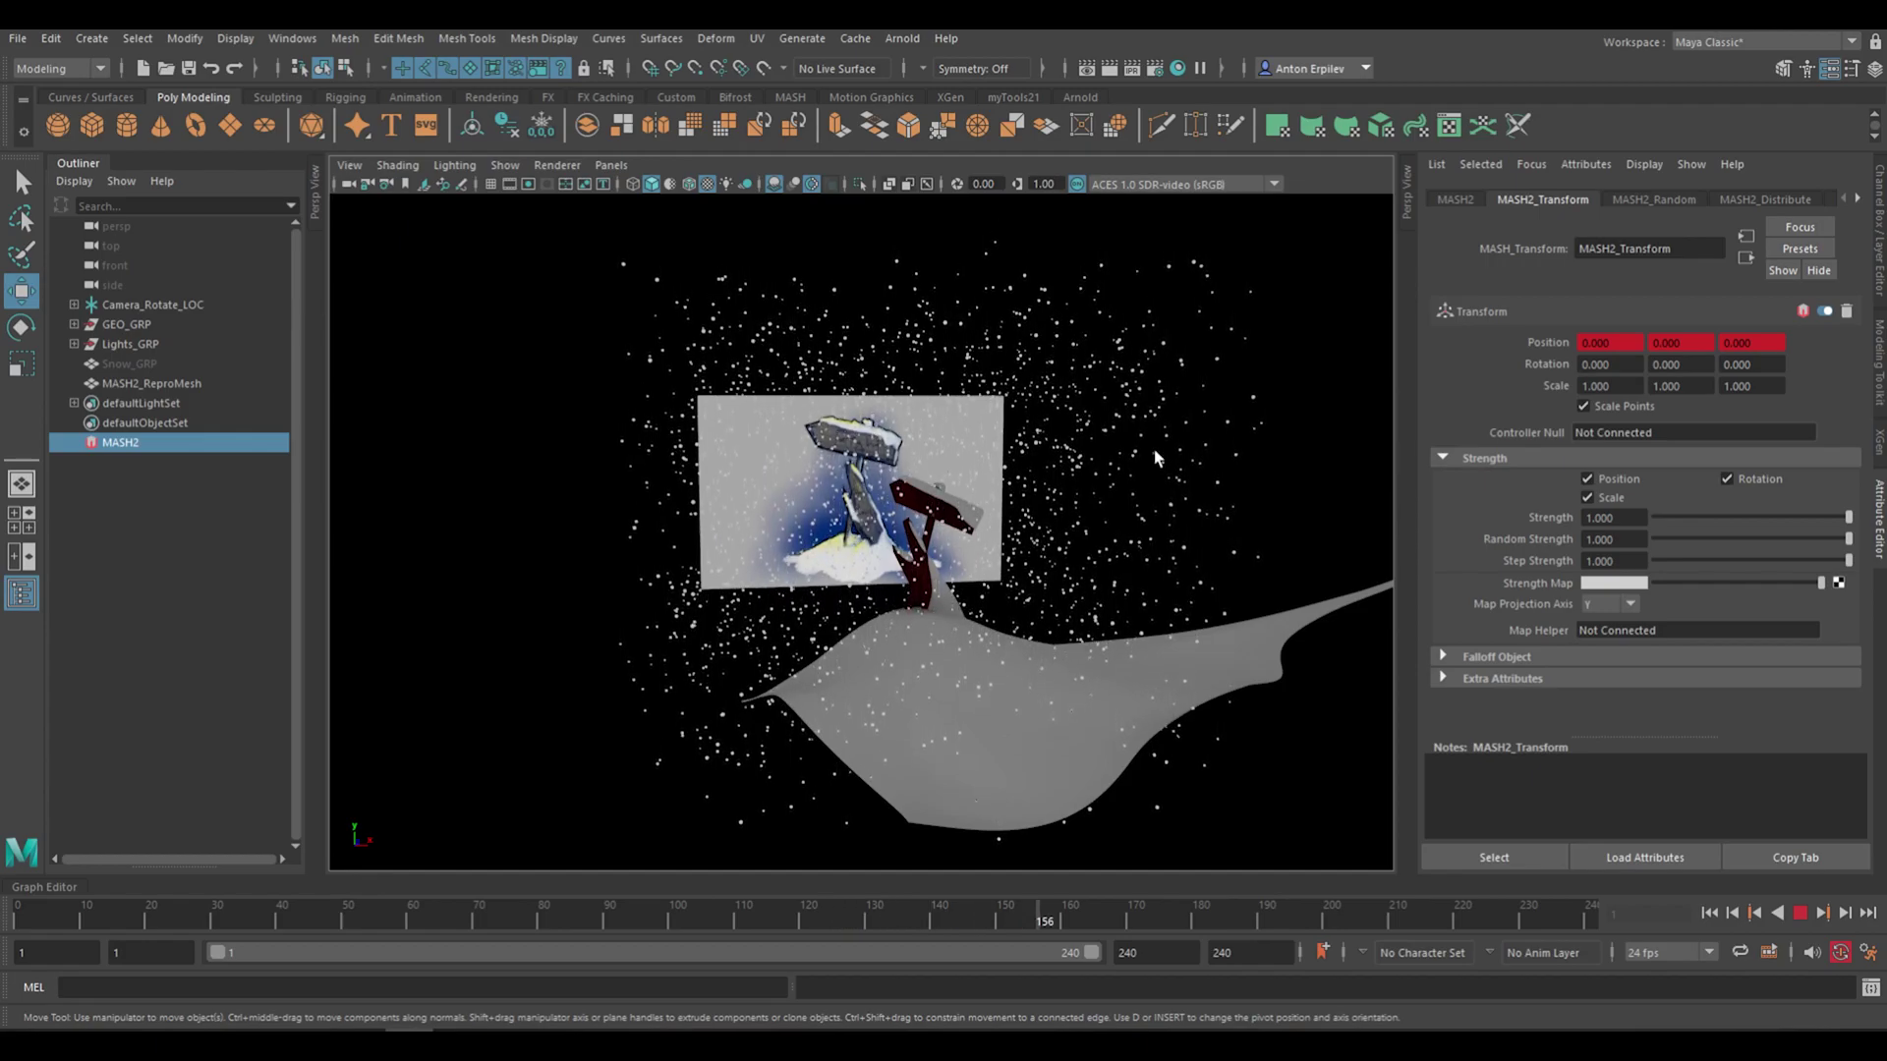
pyautogui.hotkey('alt', 'v')
pyautogui.keyDown('alt'); pyautogui.moveTo(1028, 352); pyautogui.dragTo(1038, 349, button='middle'); pyautogui.keyUp('alt')
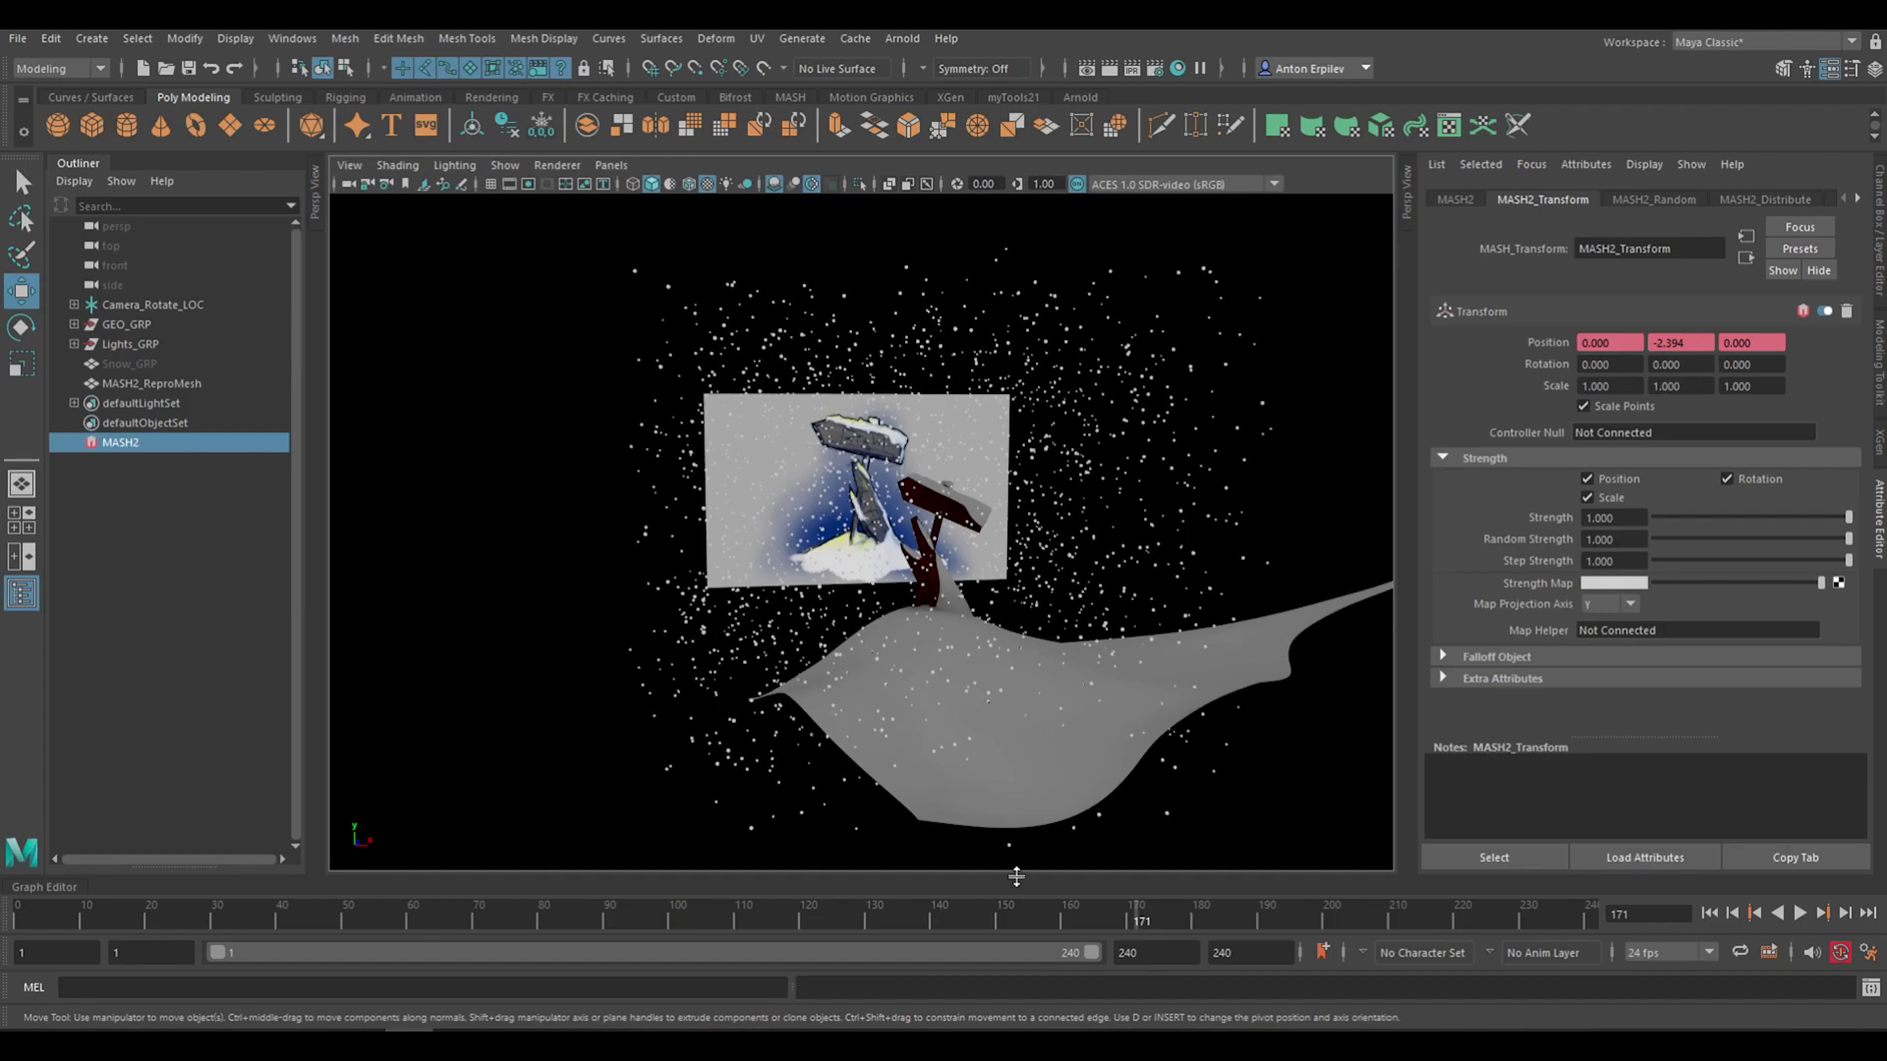
pyautogui.hotkey('alt', 'v')
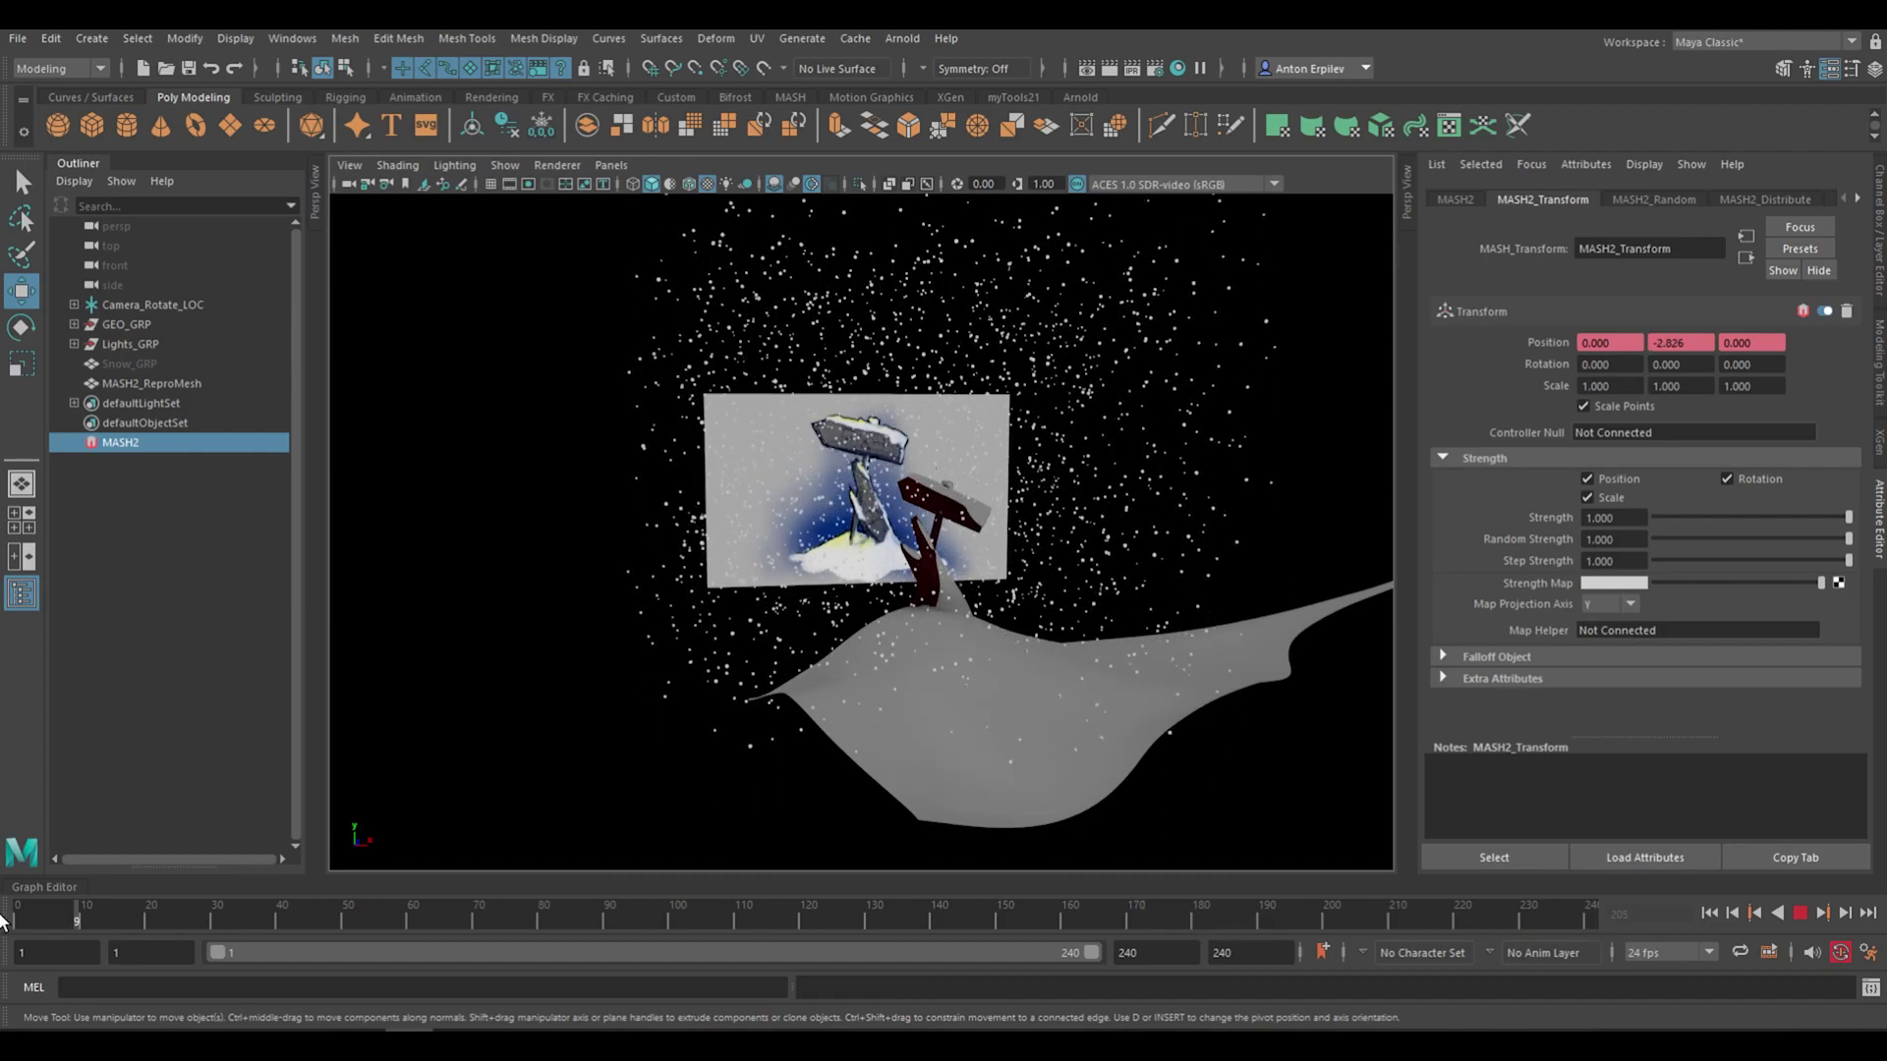
# Change the snow's Y Position key at frame 240 to -5 and play the animation to check the fall speed
pyautogui.moveTo(1520, 920); pyautogui.dragTo(1602, 920)
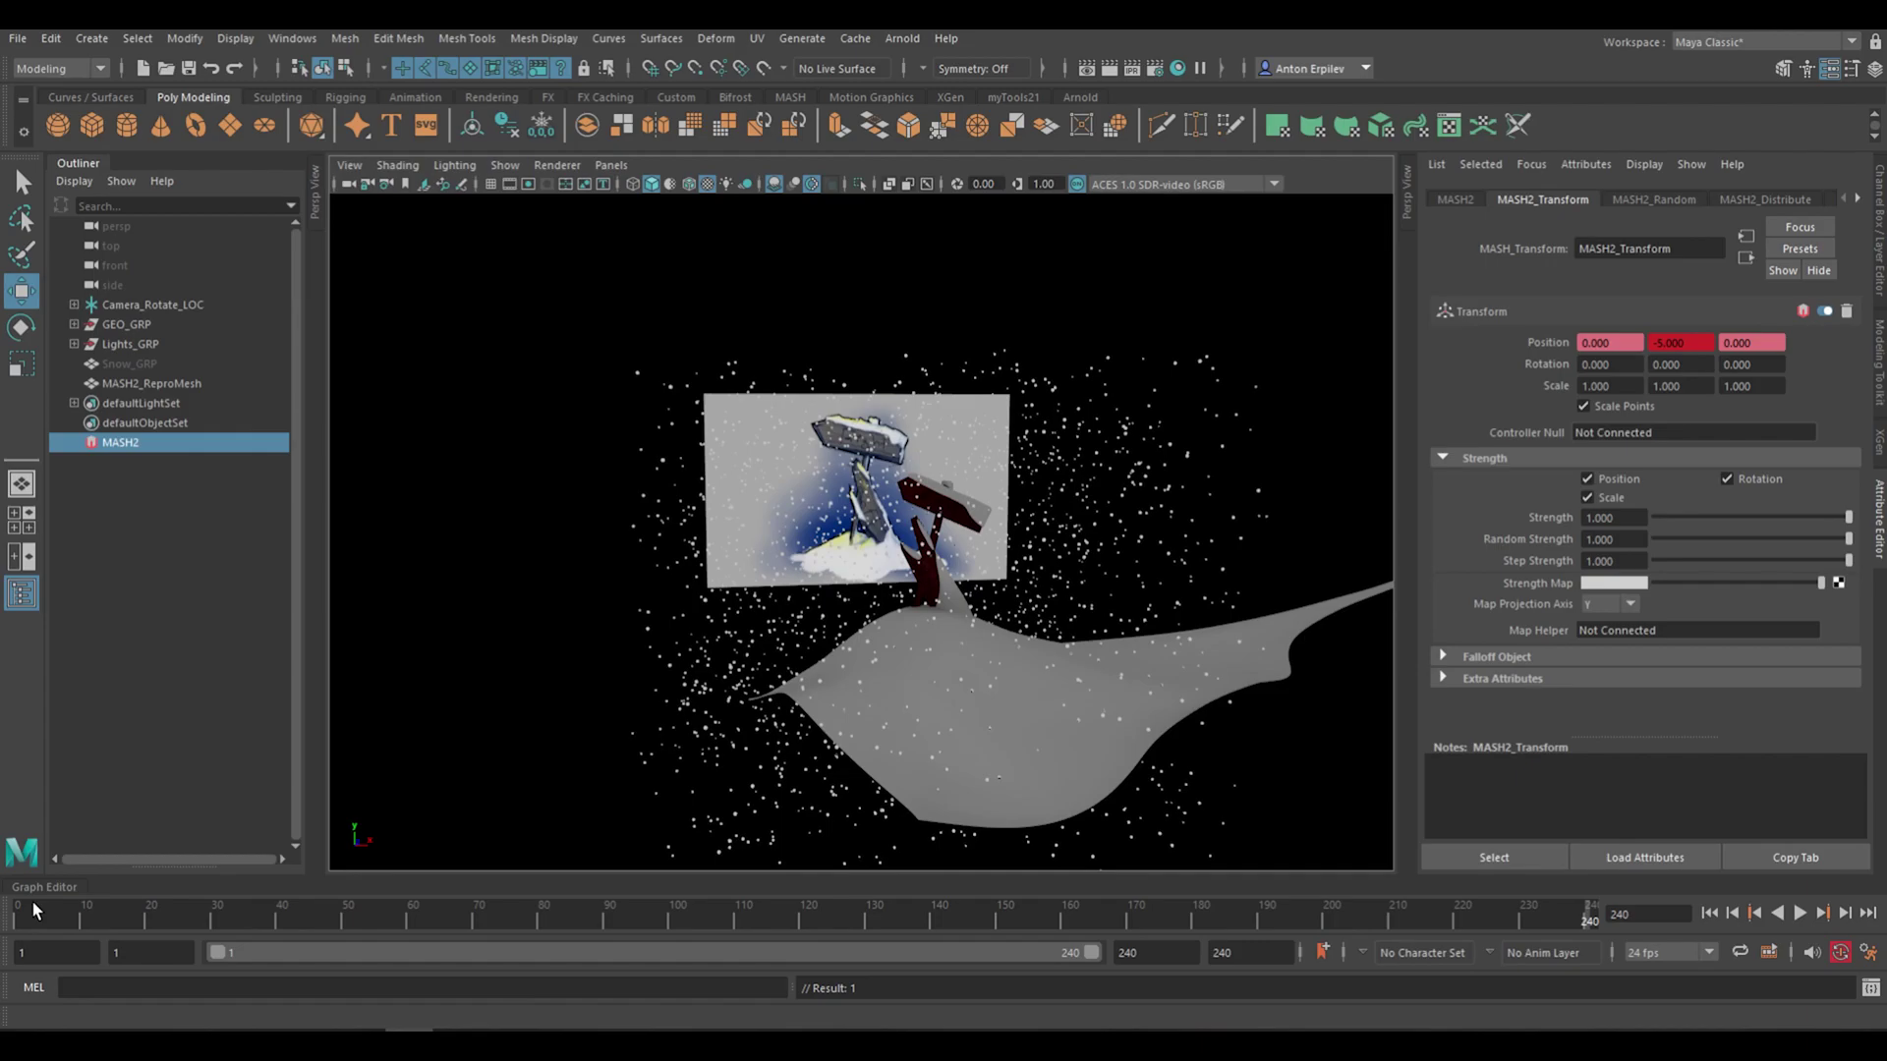
pyautogui.hotkey('alt', 'v')
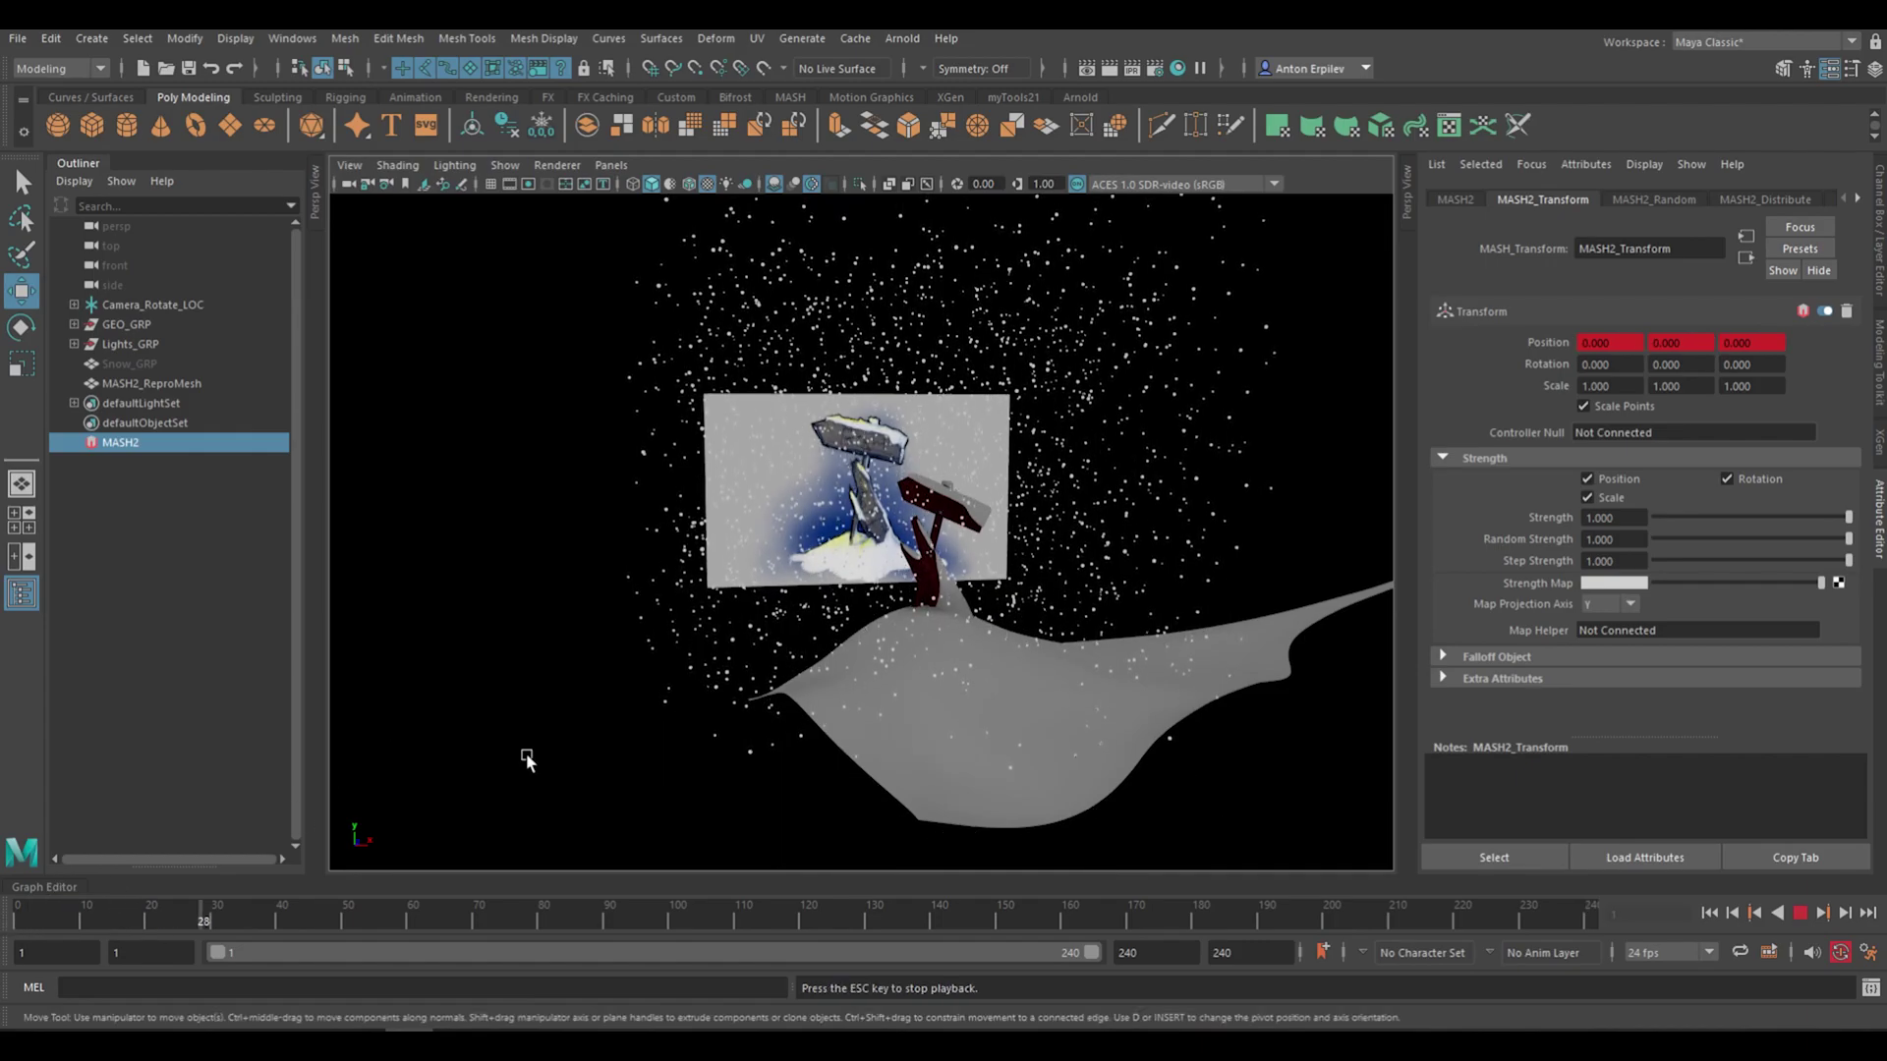
pyautogui.hotkey('alt', 'v')
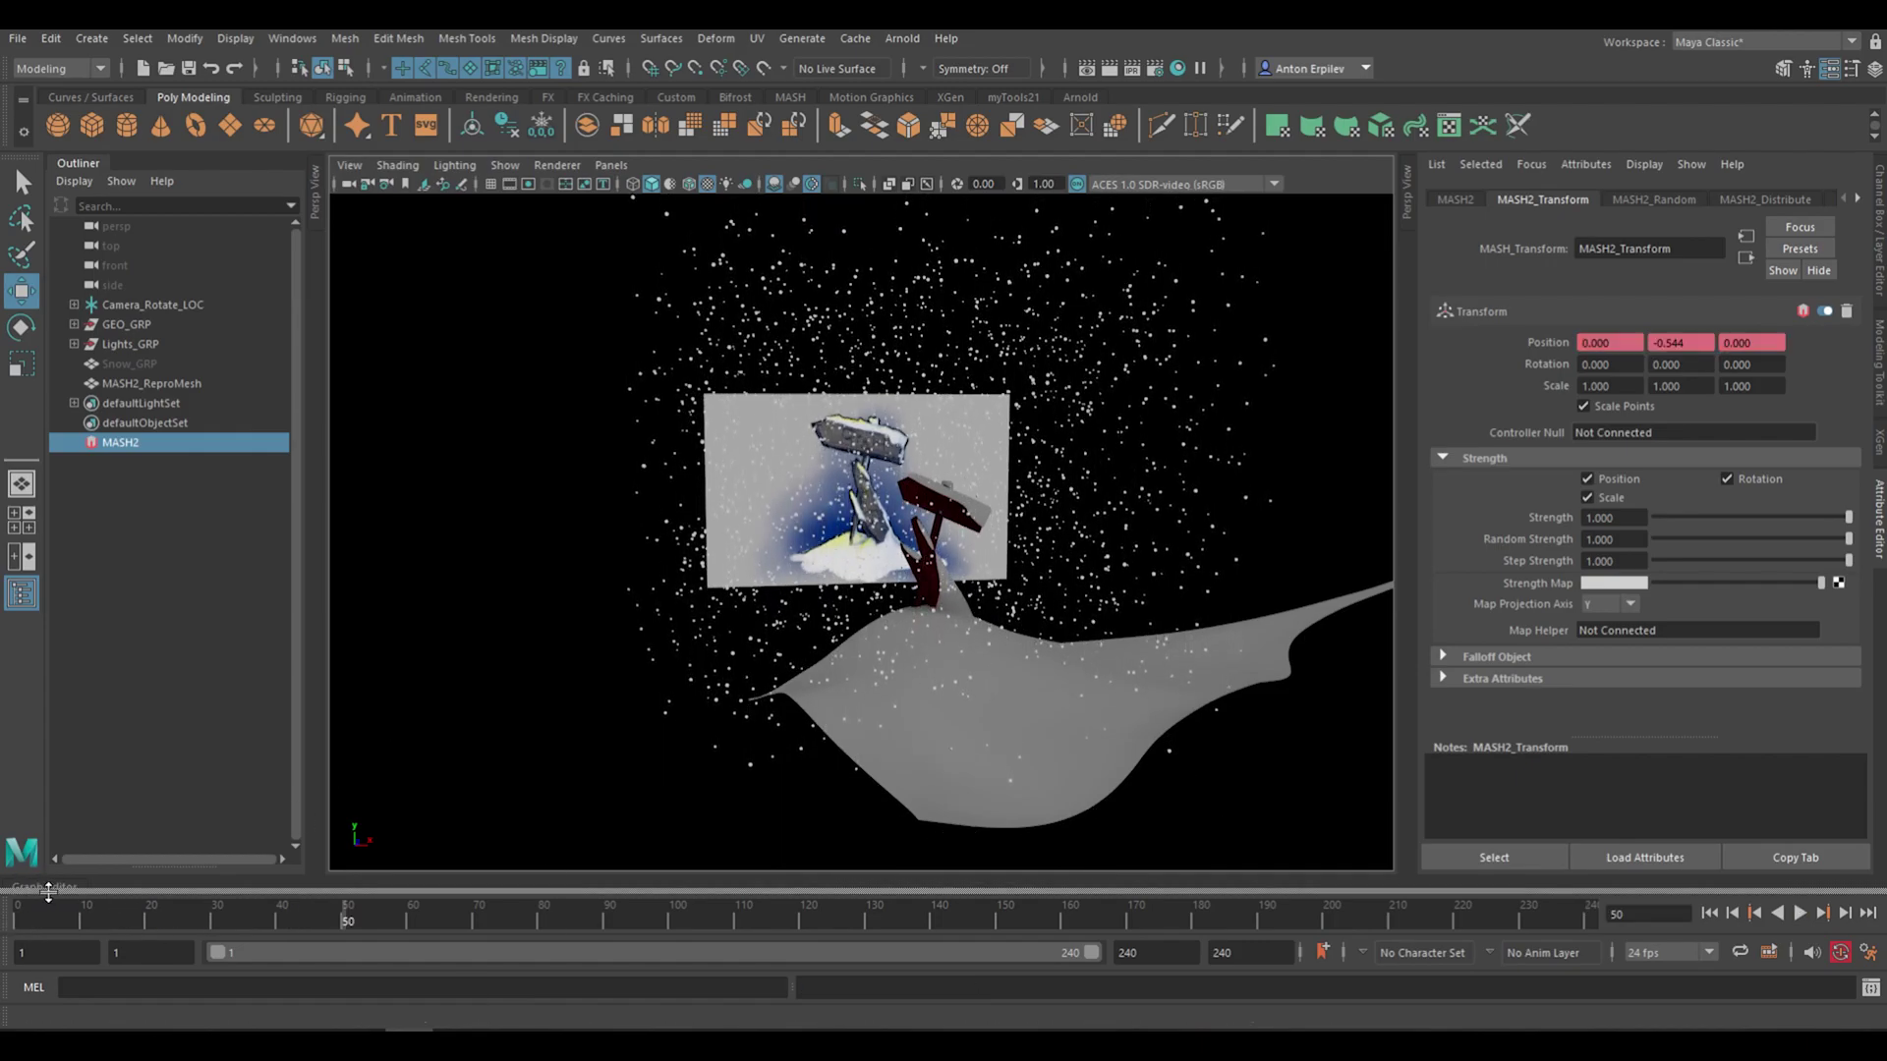
# Enlarge the Graph Editor, isolate MASH2's Y Position curve and frame its whole range from frame 1 to 240
pyautogui.moveTo(51, 894); pyautogui.dragTo(50, 592)
pyautogui.click(125, 735)
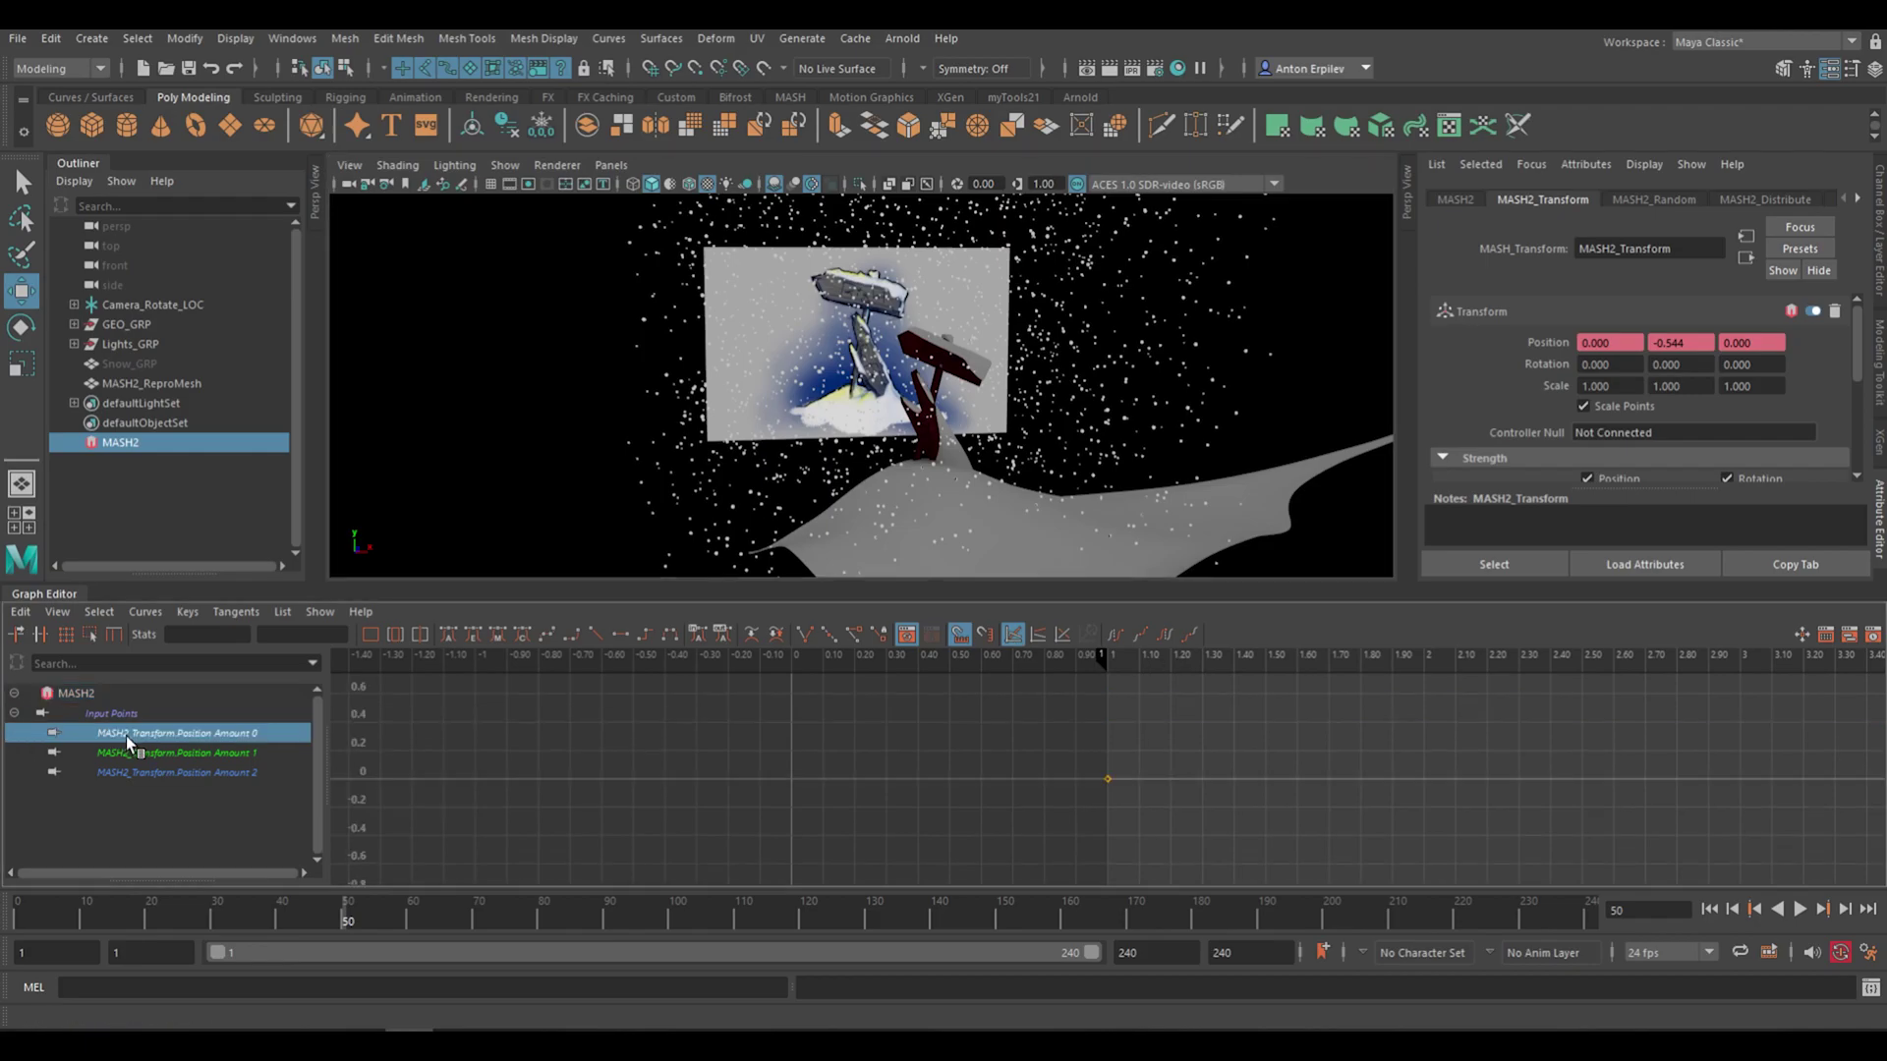
pyautogui.keyDown('shift'); pyautogui.click(136, 770); pyautogui.keyUp('shift')
pyautogui.click(167, 741)
pyautogui.click(167, 753)
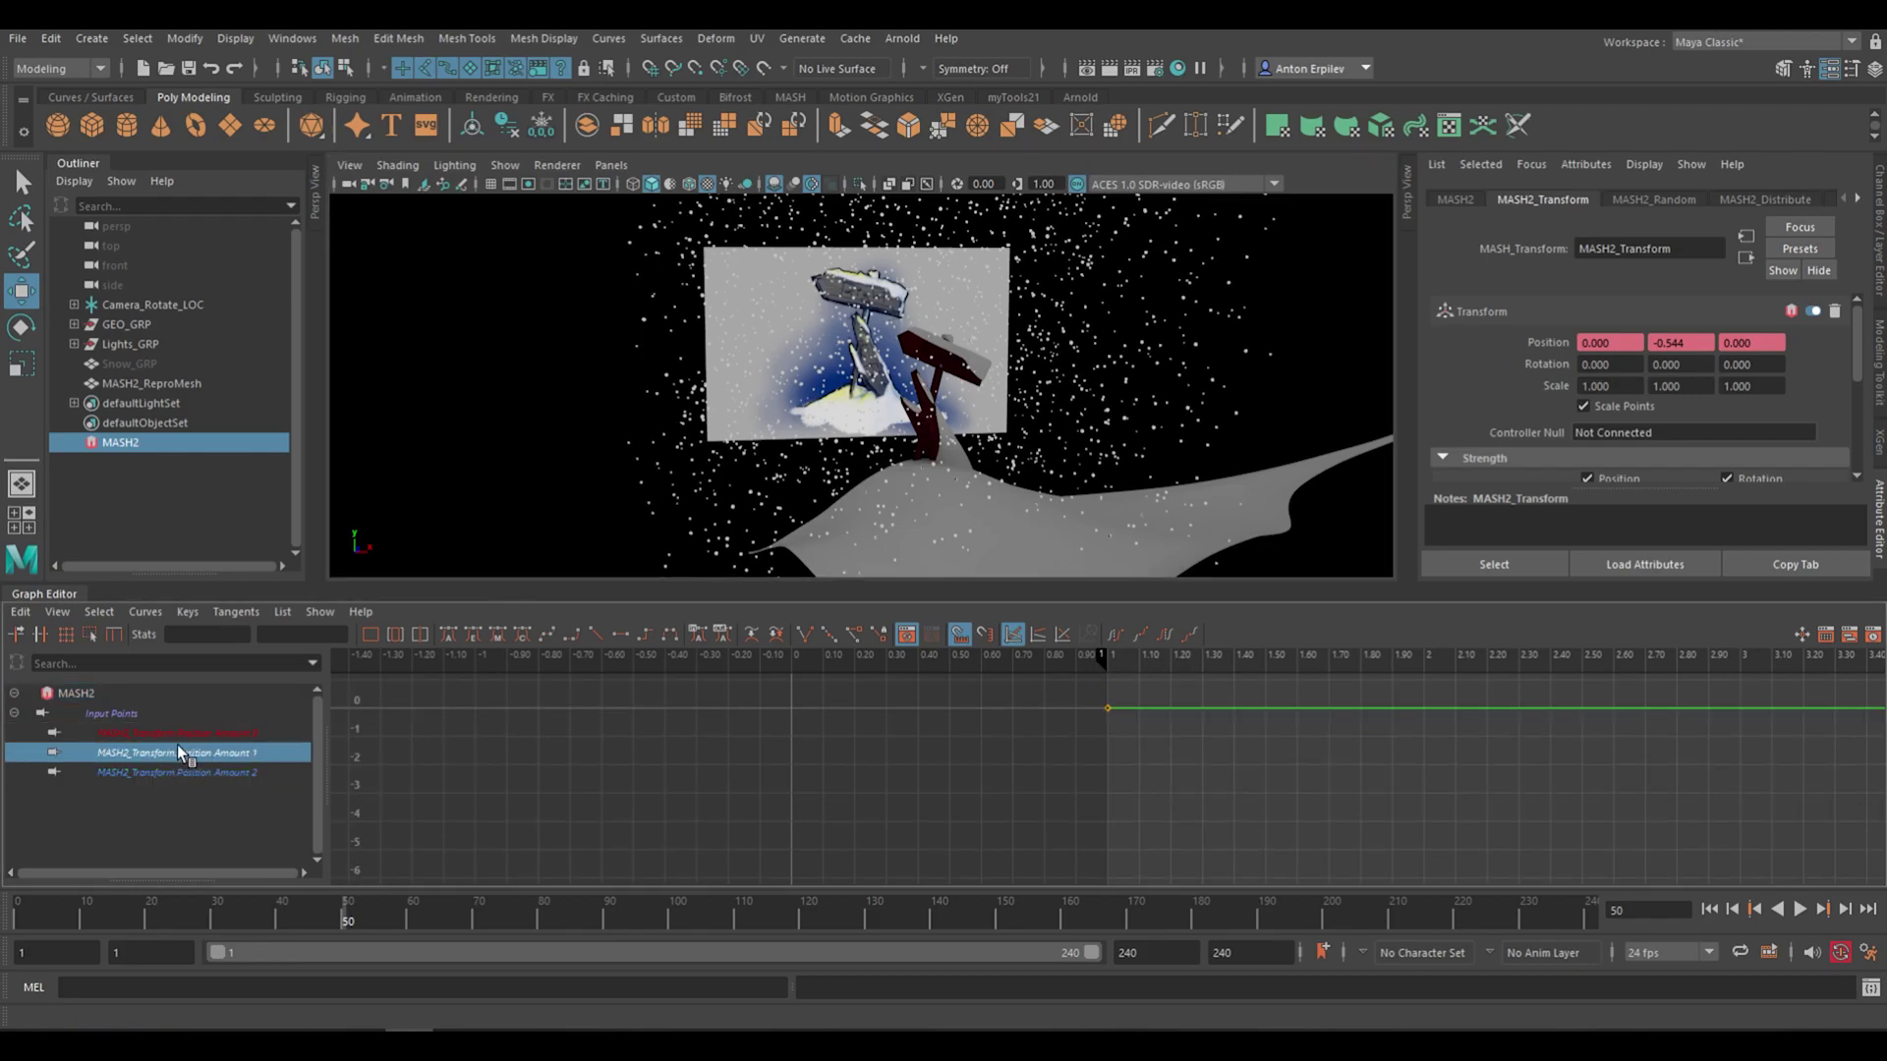
pyautogui.scroll(-20, 1244, 799)
pyautogui.moveTo(1566, 758); pyautogui.dragTo(1093, 881)
pyautogui.press('f')
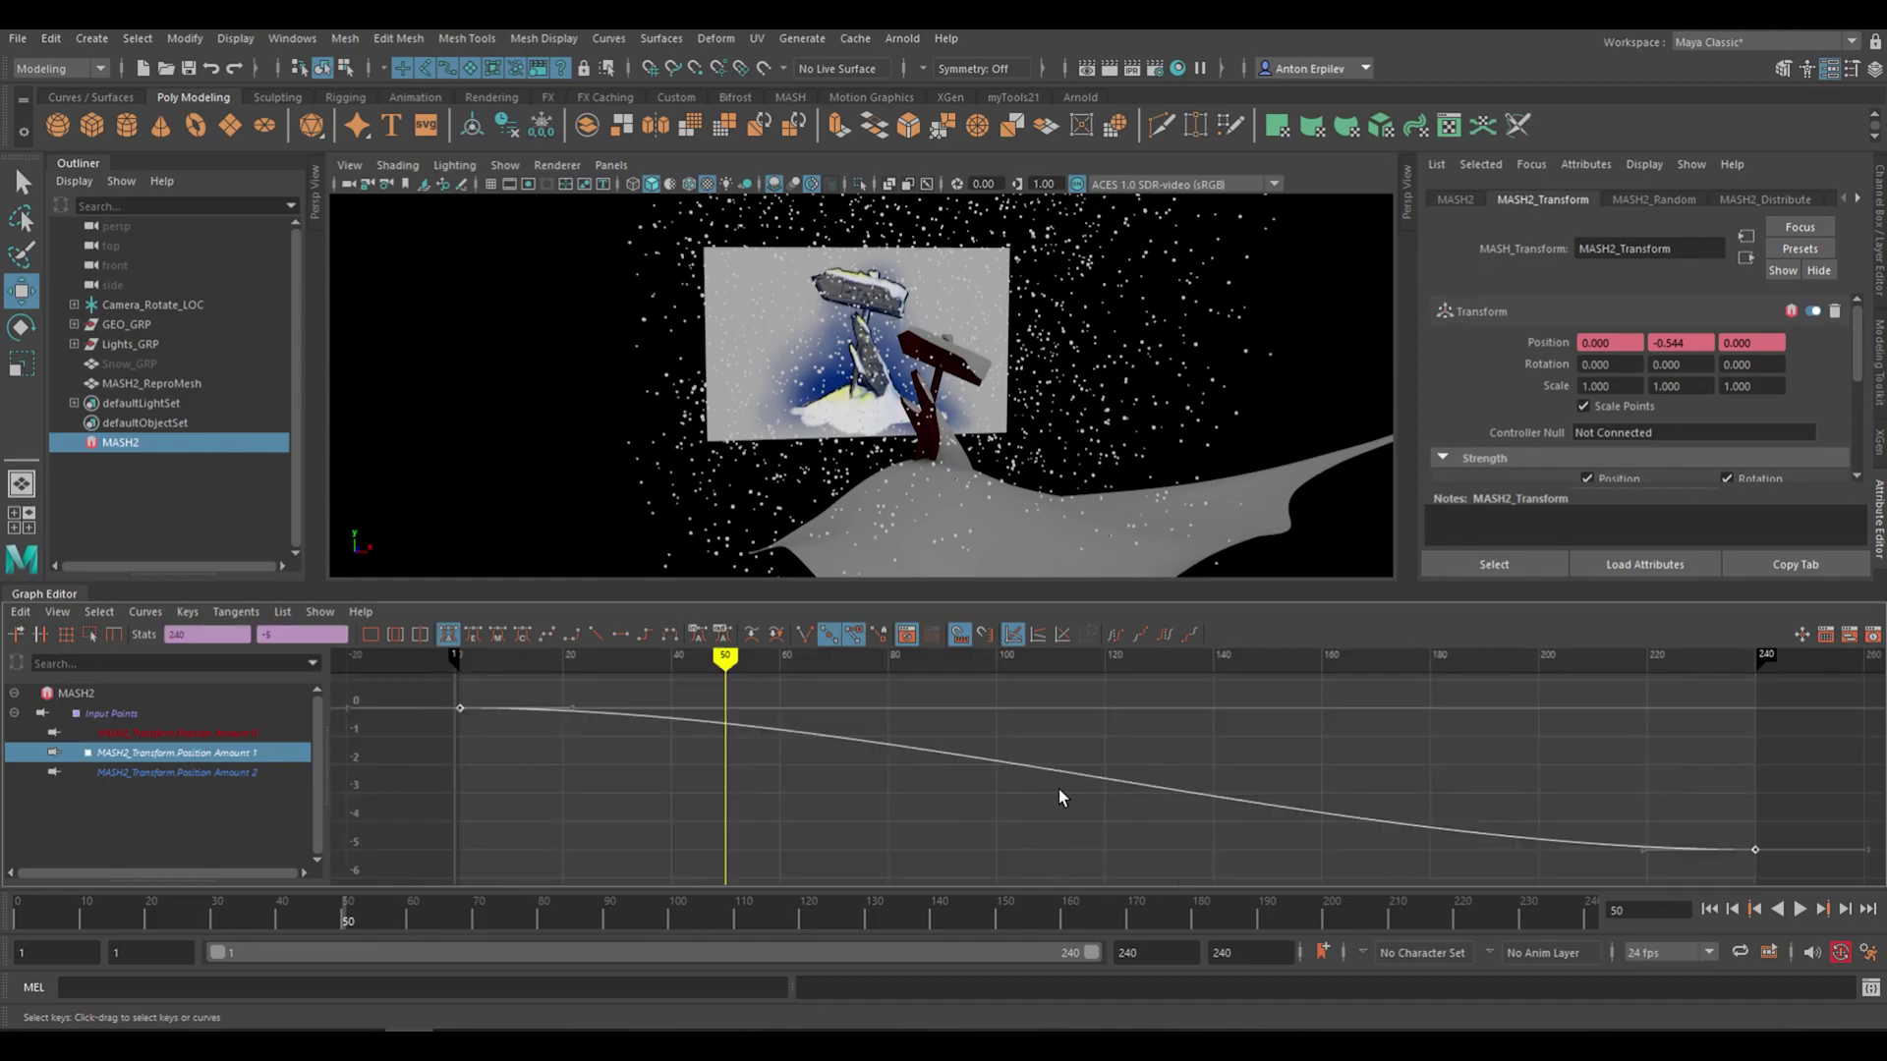
# Select both keys of the Y Position curve and give them linear tangents
pyautogui.scroll(-3, 1061, 792)
pyautogui.click(1111, 734)
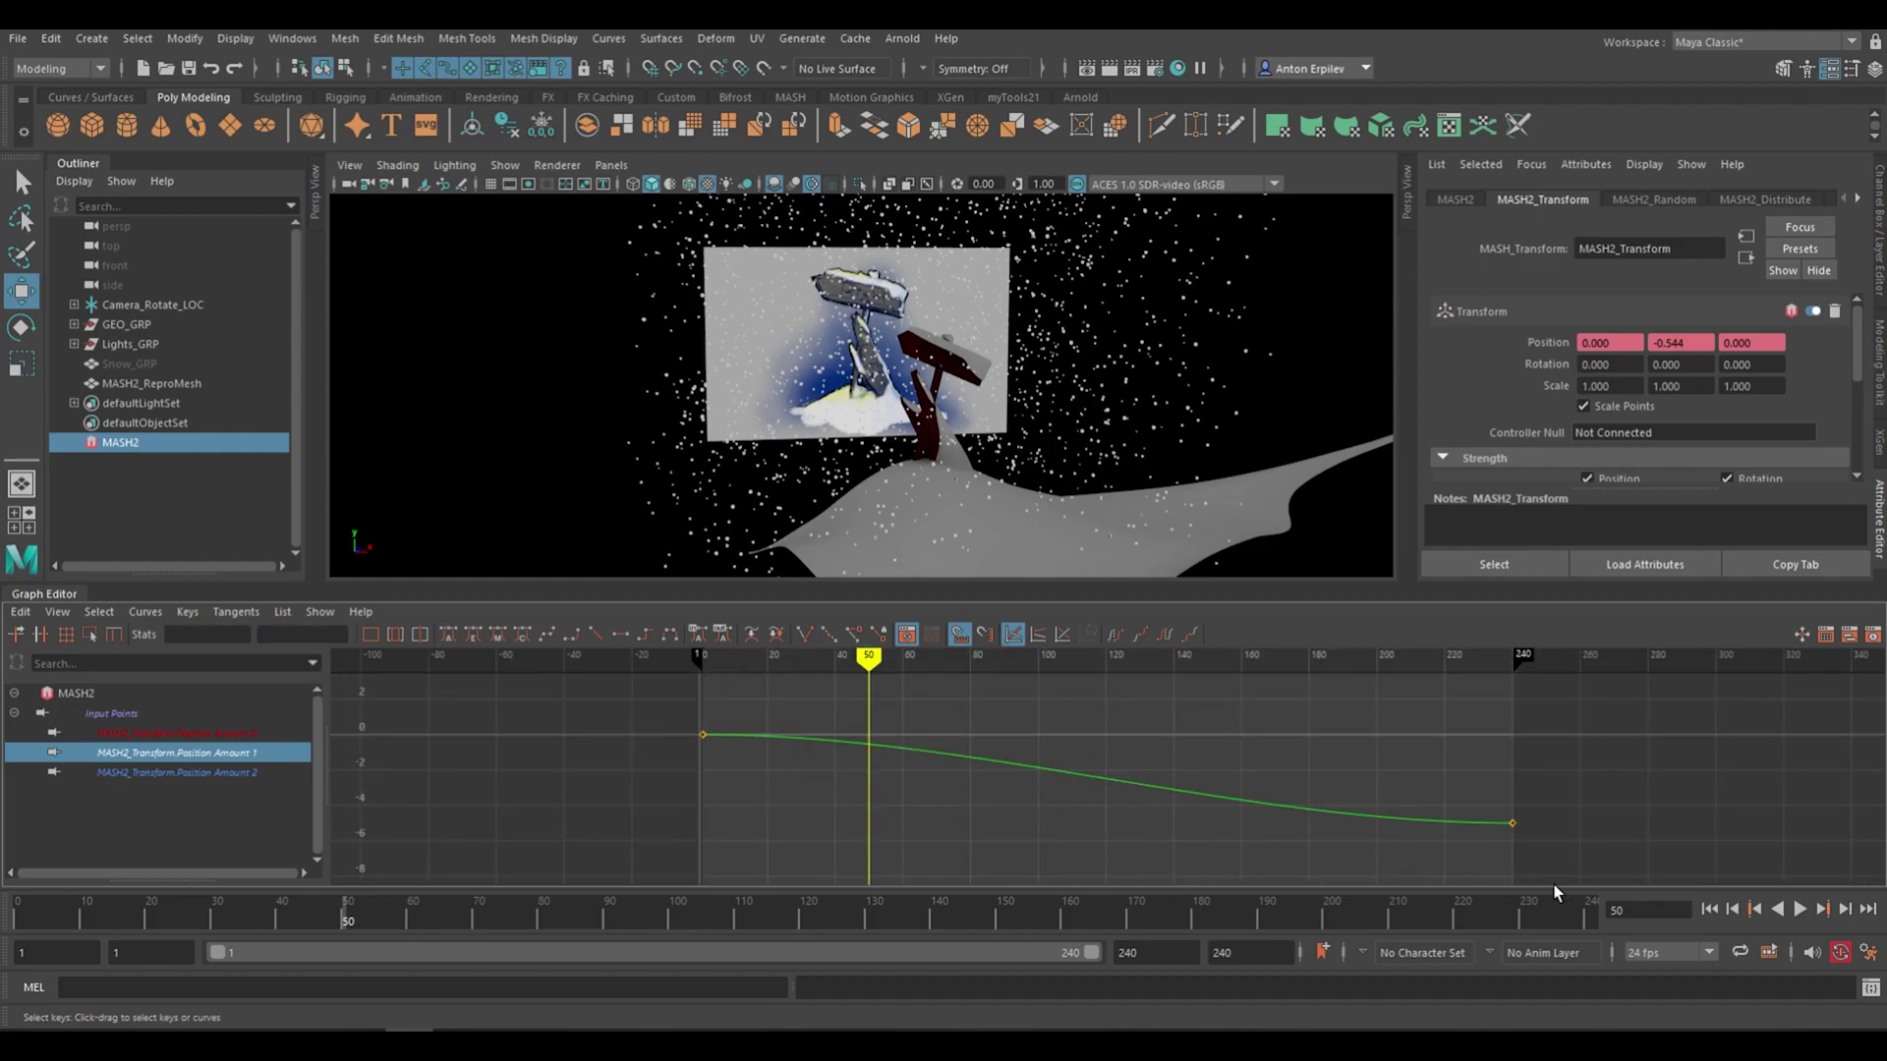
pyautogui.click(702, 734)
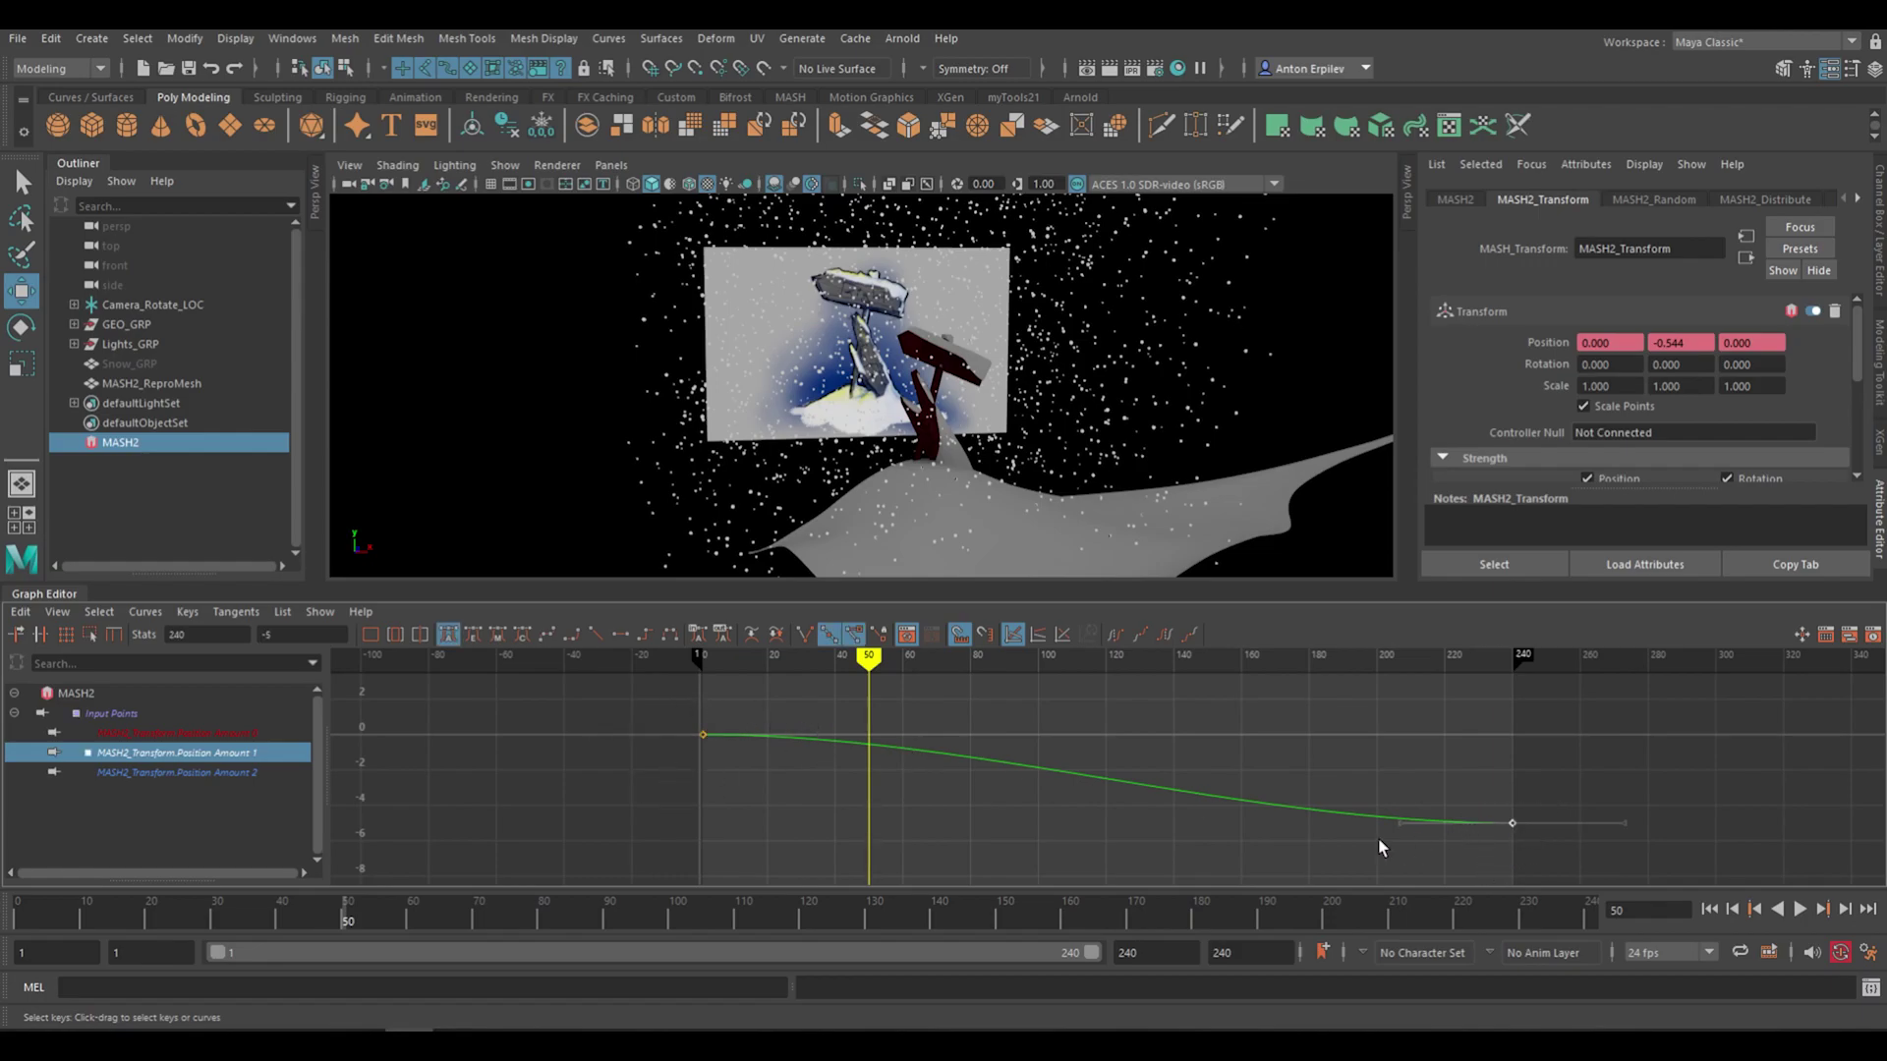
pyautogui.moveTo(608, 724); pyautogui.dragTo(1775, 844)
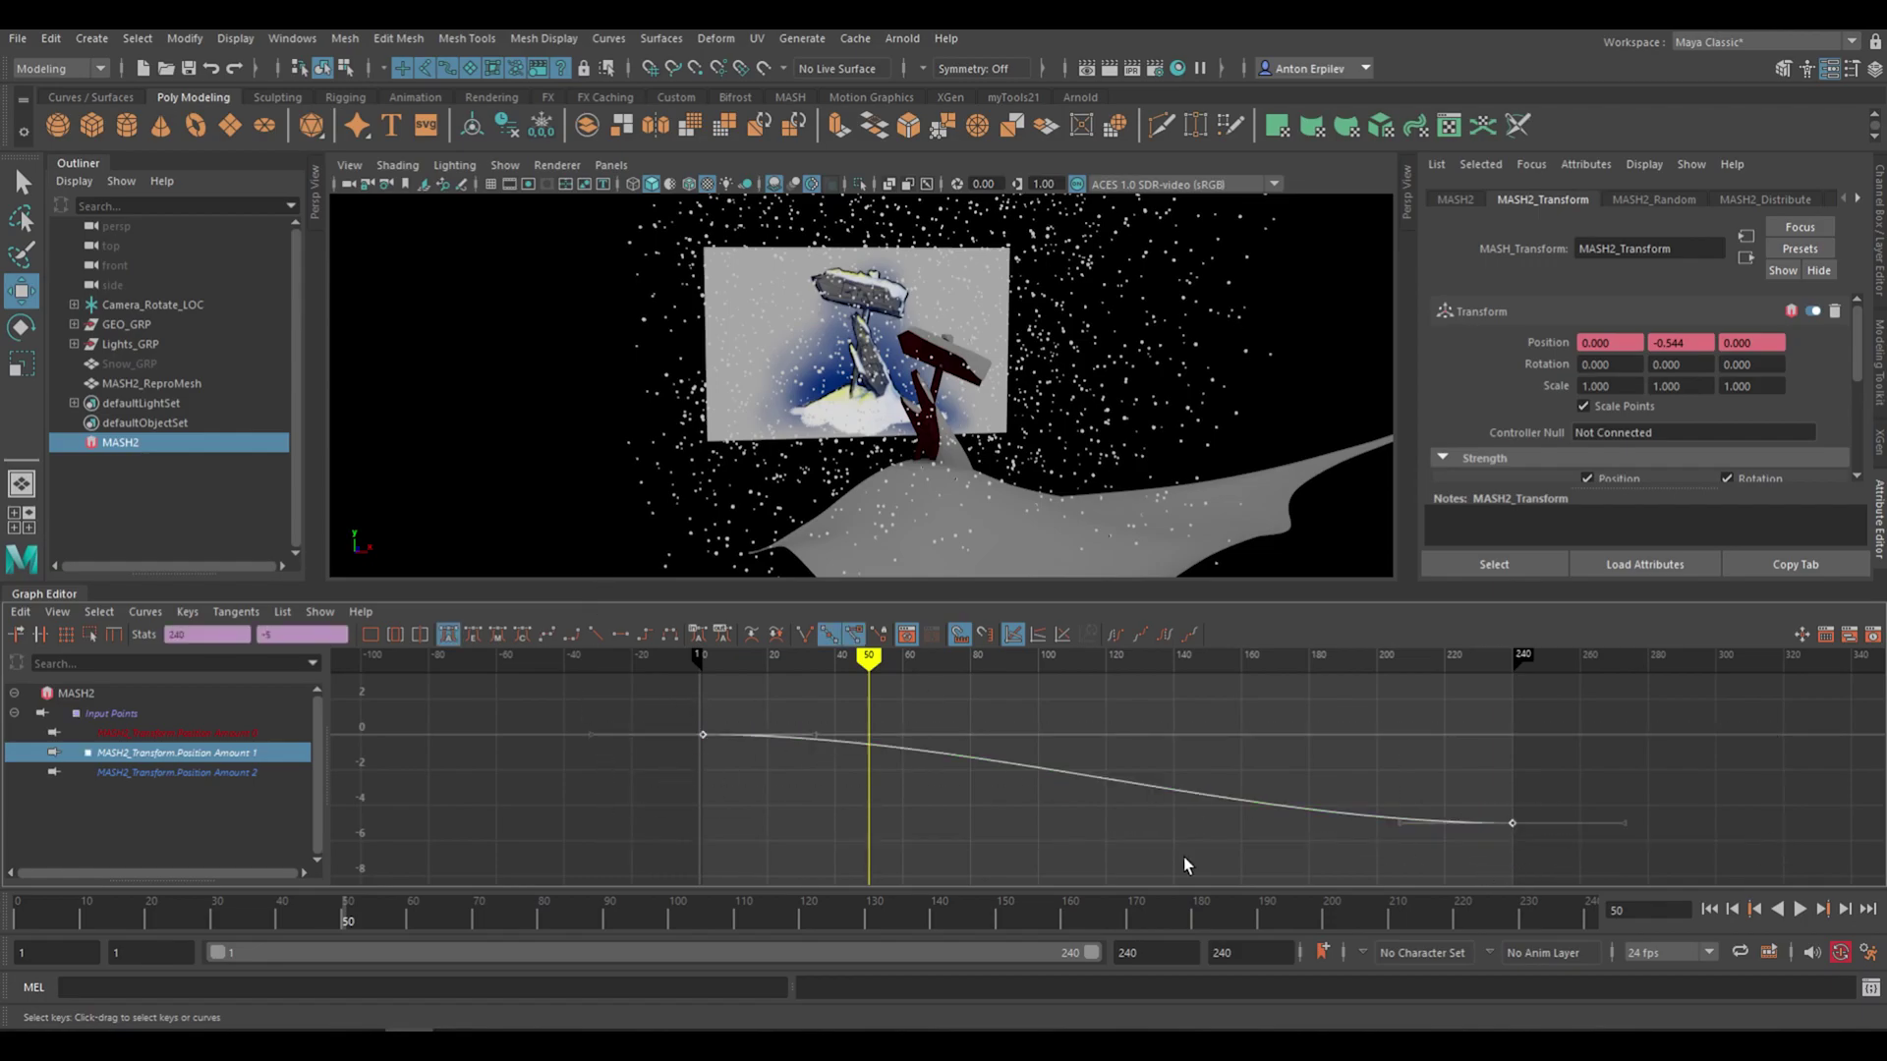
pyautogui.click(596, 634)
# Play the snowfall from the first frame and review its constant motion from several angles
pyautogui.hotkey('shift', 'alt', 'v')
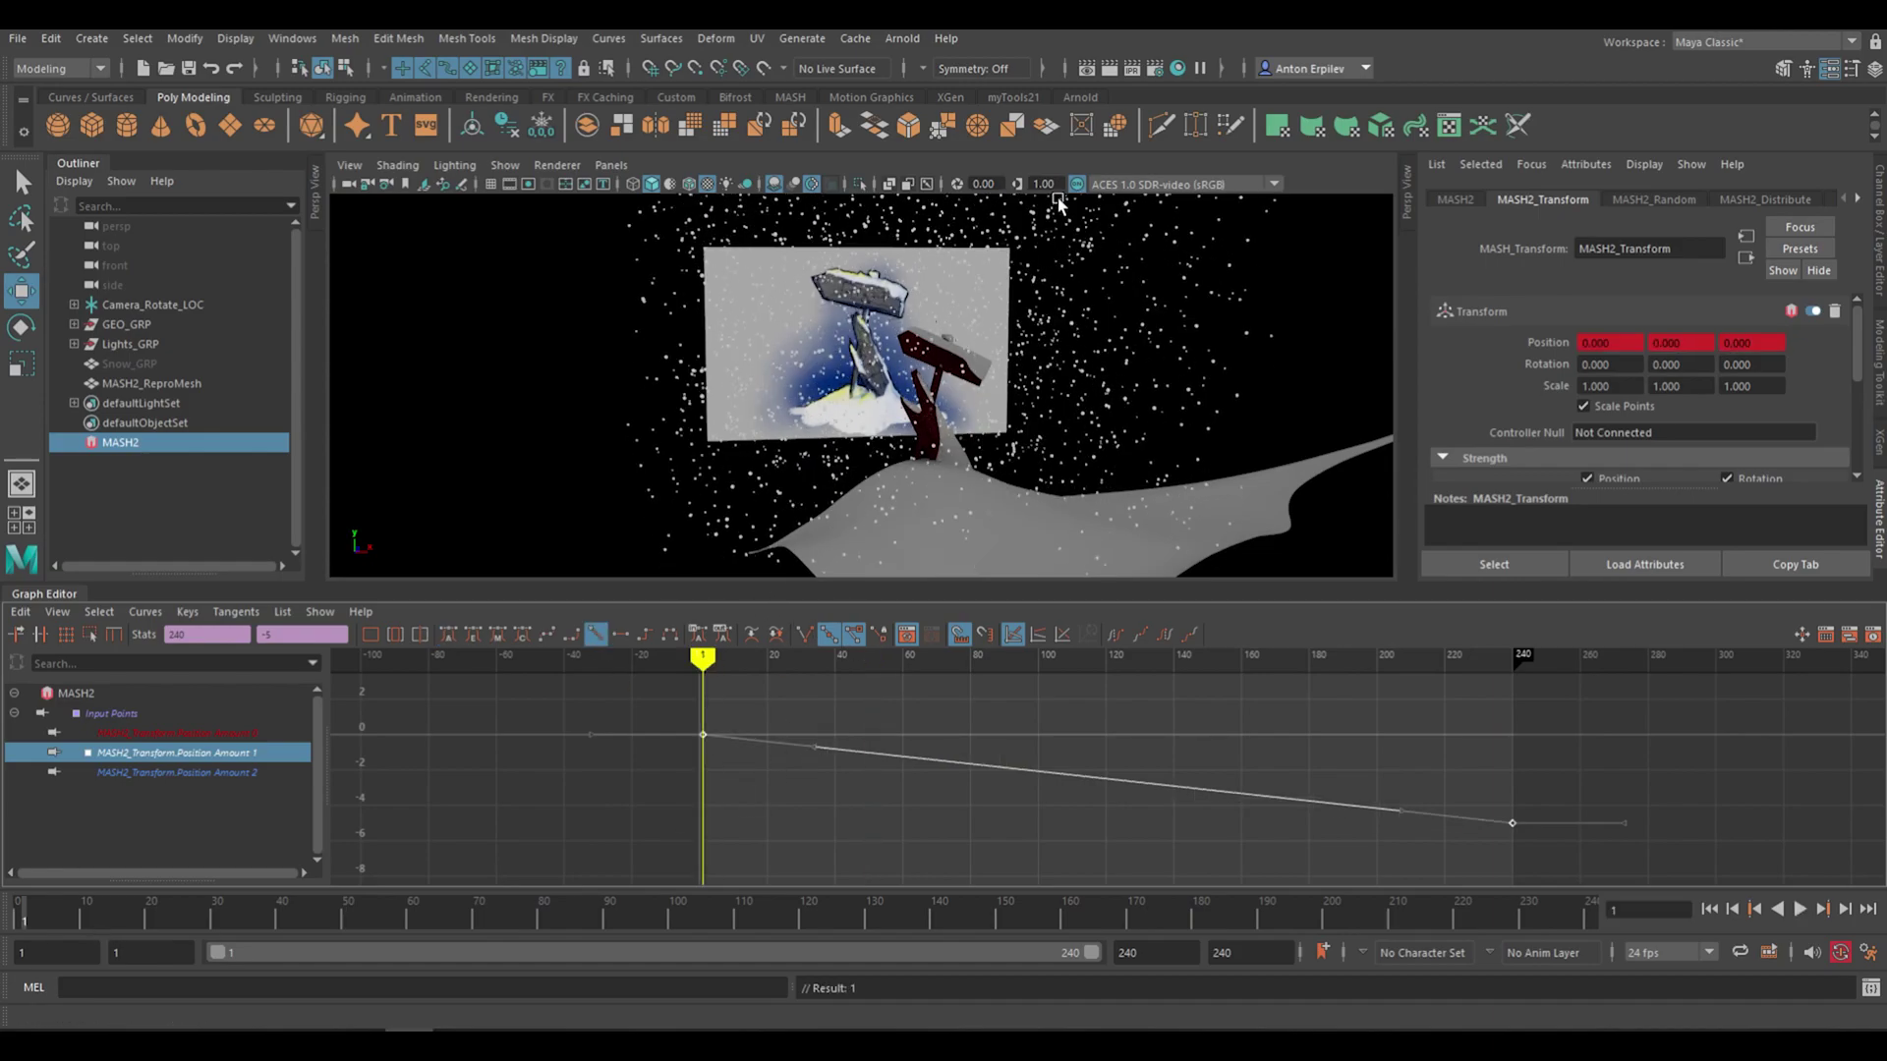
pyautogui.hotkey('alt', 'v')
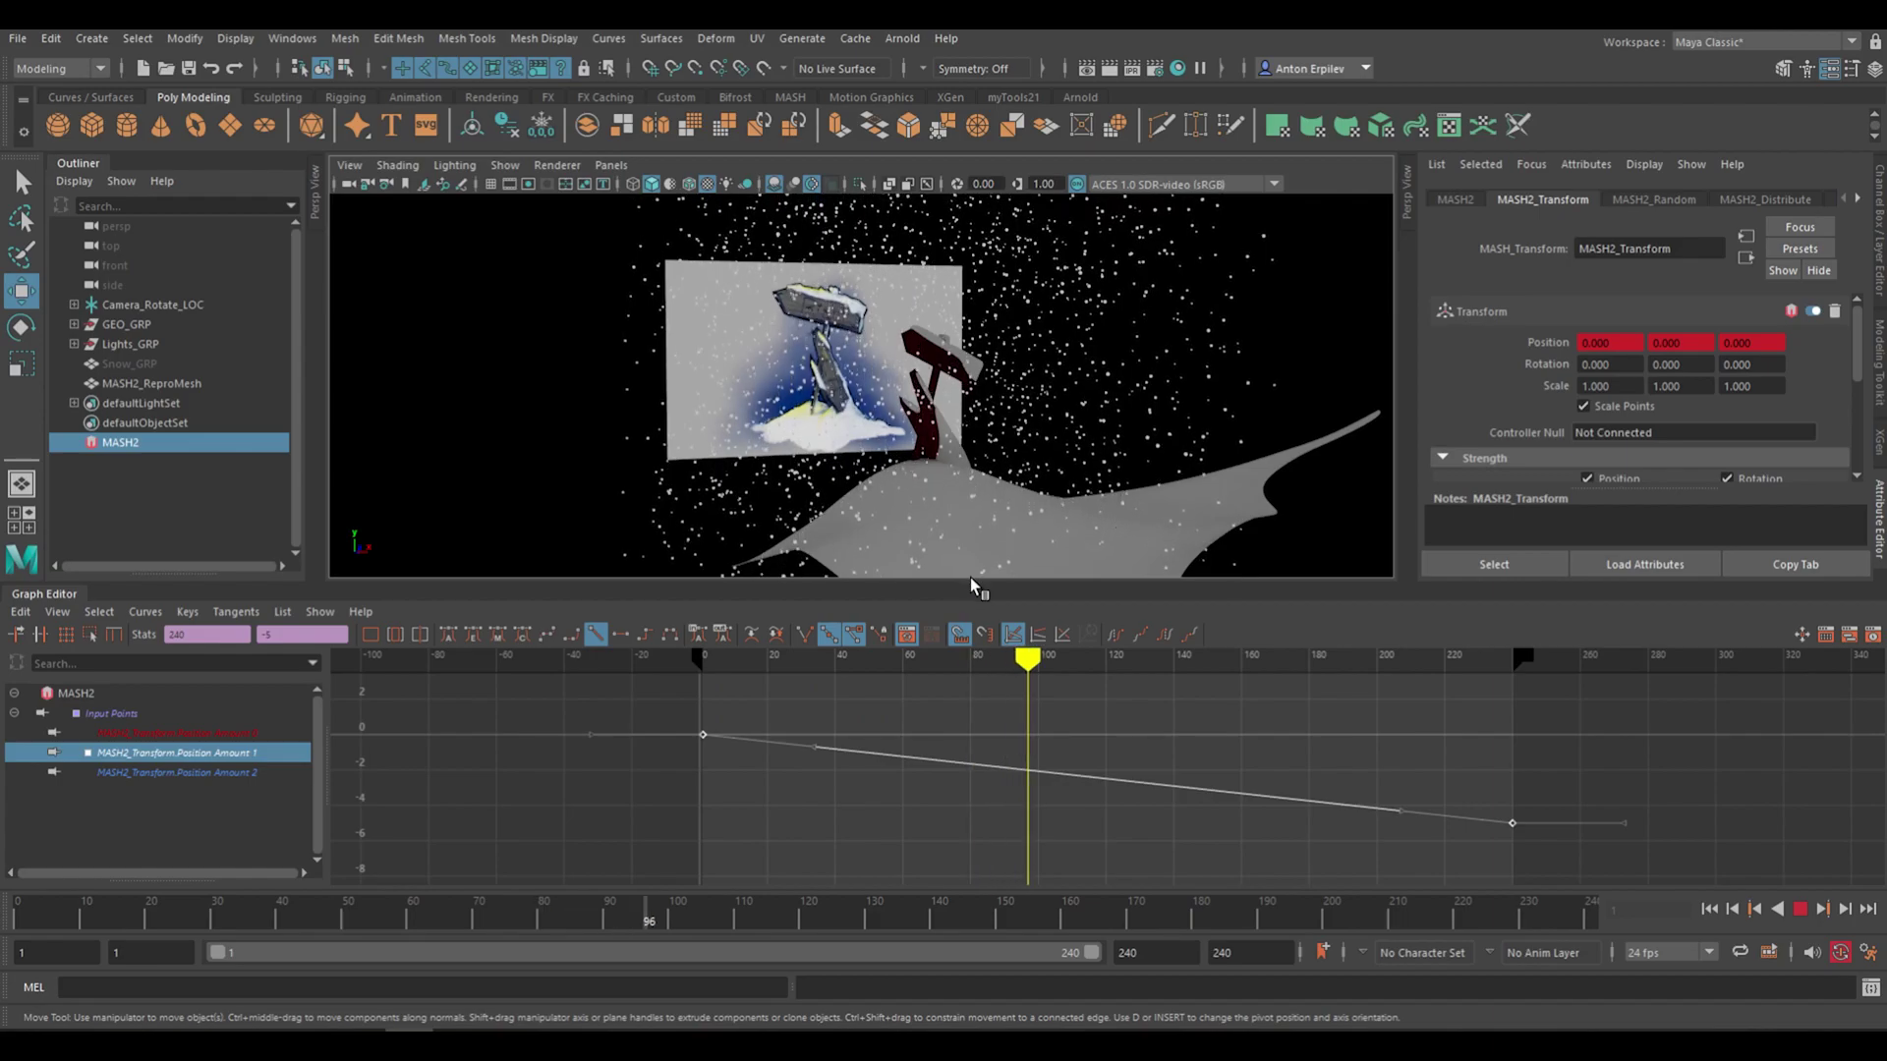
pyautogui.hotkey('alt', 'v')
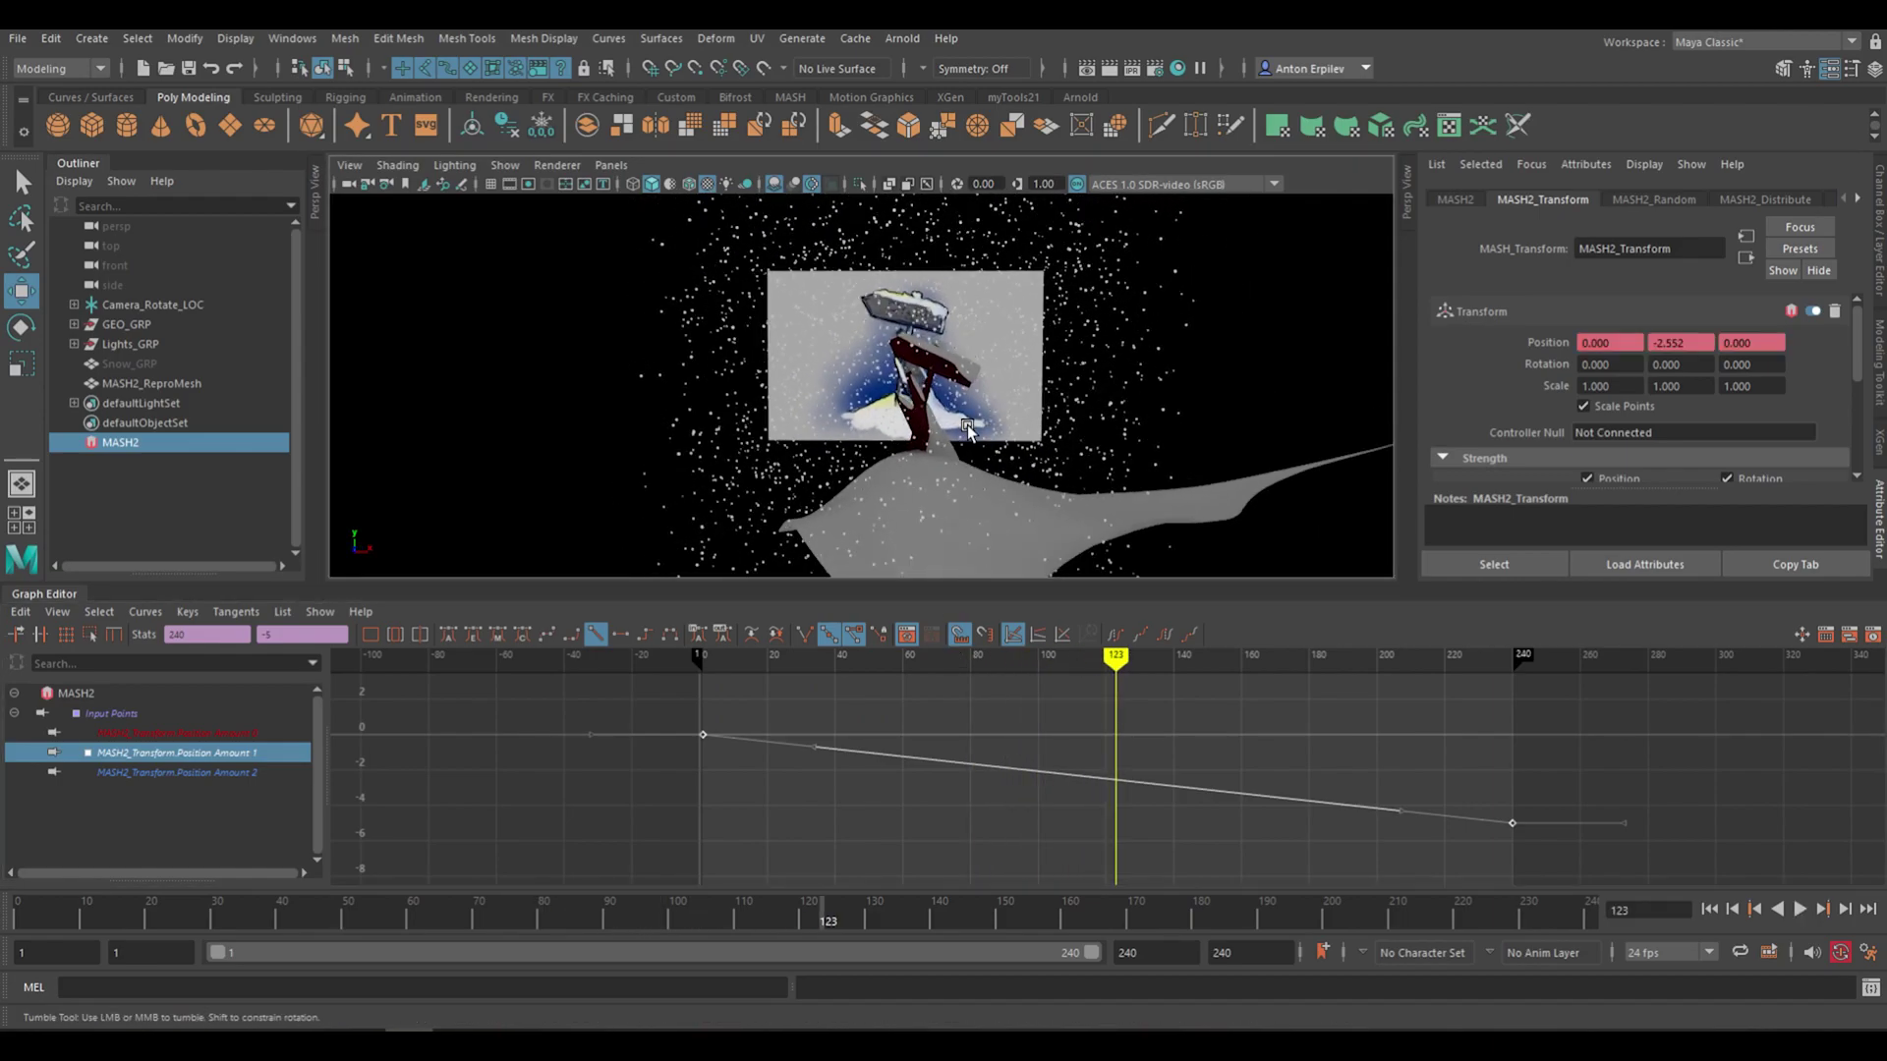
pyautogui.hotkey('alt', 'v')
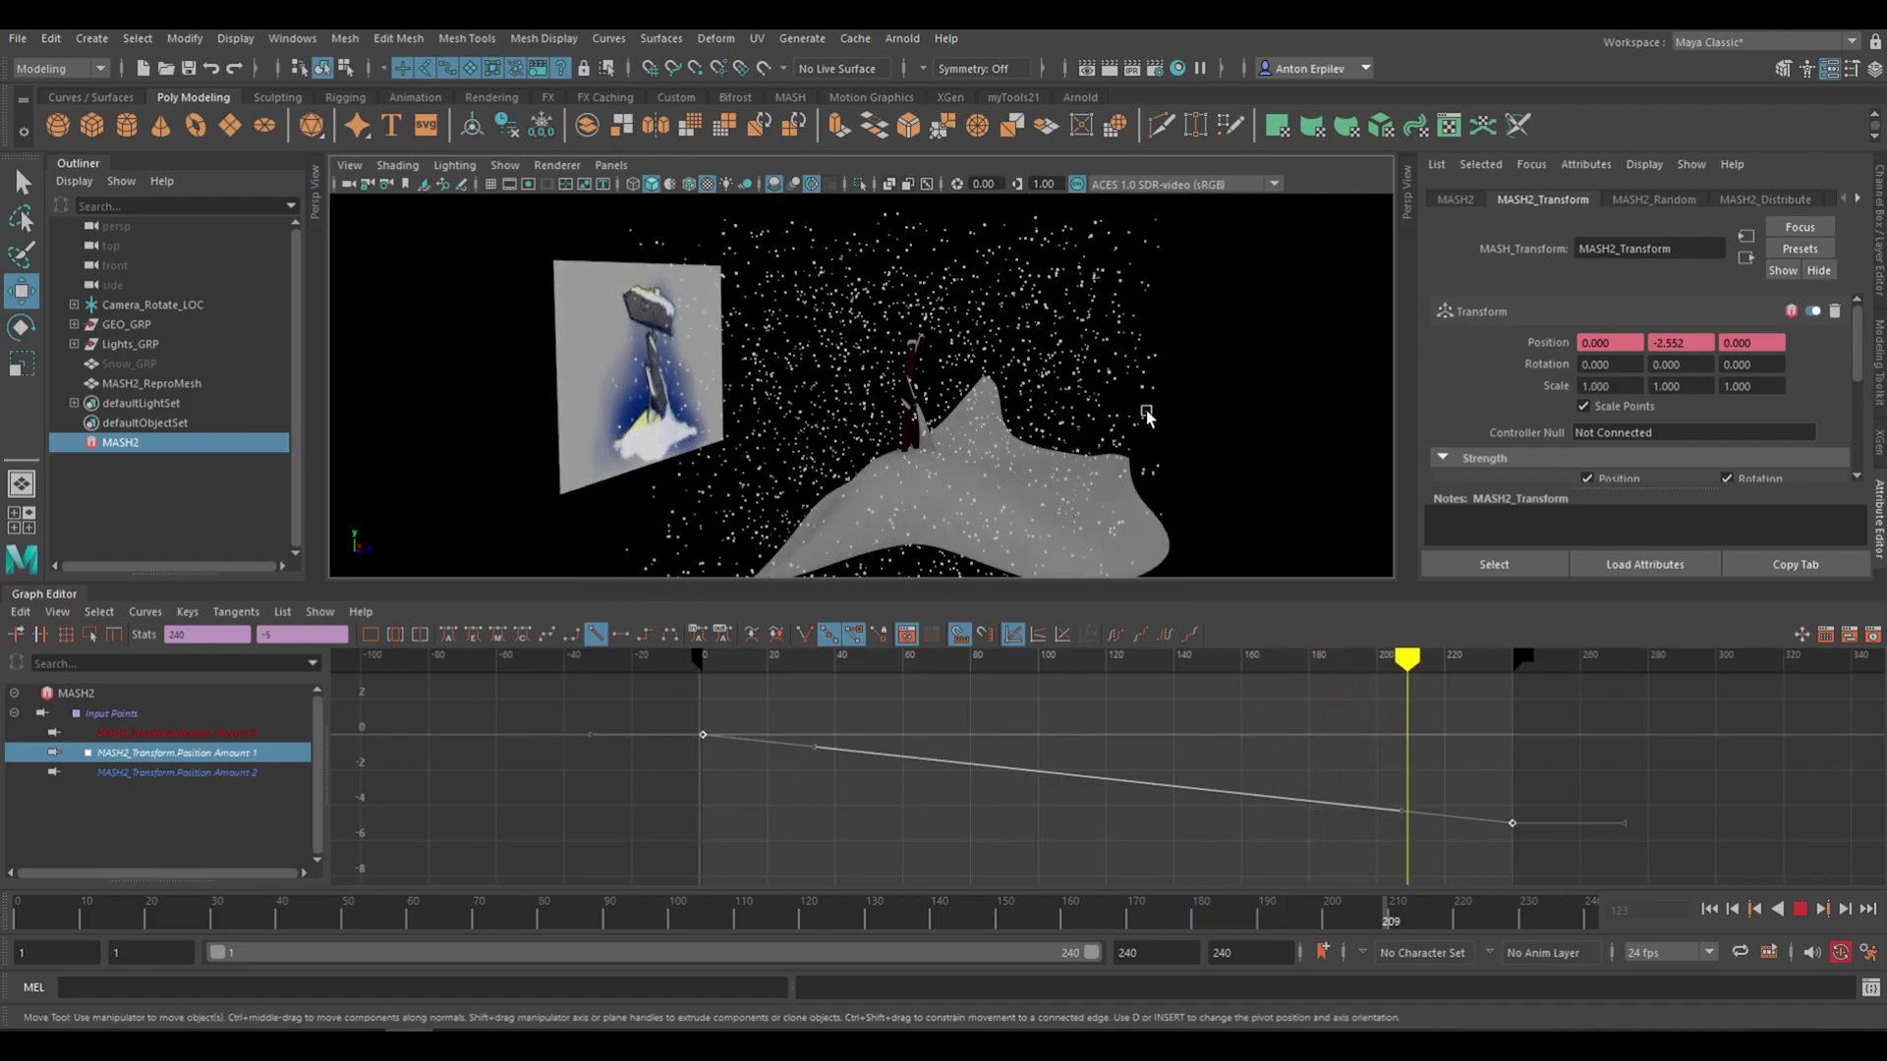
pyautogui.keyDown('alt'); pyautogui.moveTo(1145, 413); pyautogui.dragTo(1035, 393); pyautogui.keyUp('alt')
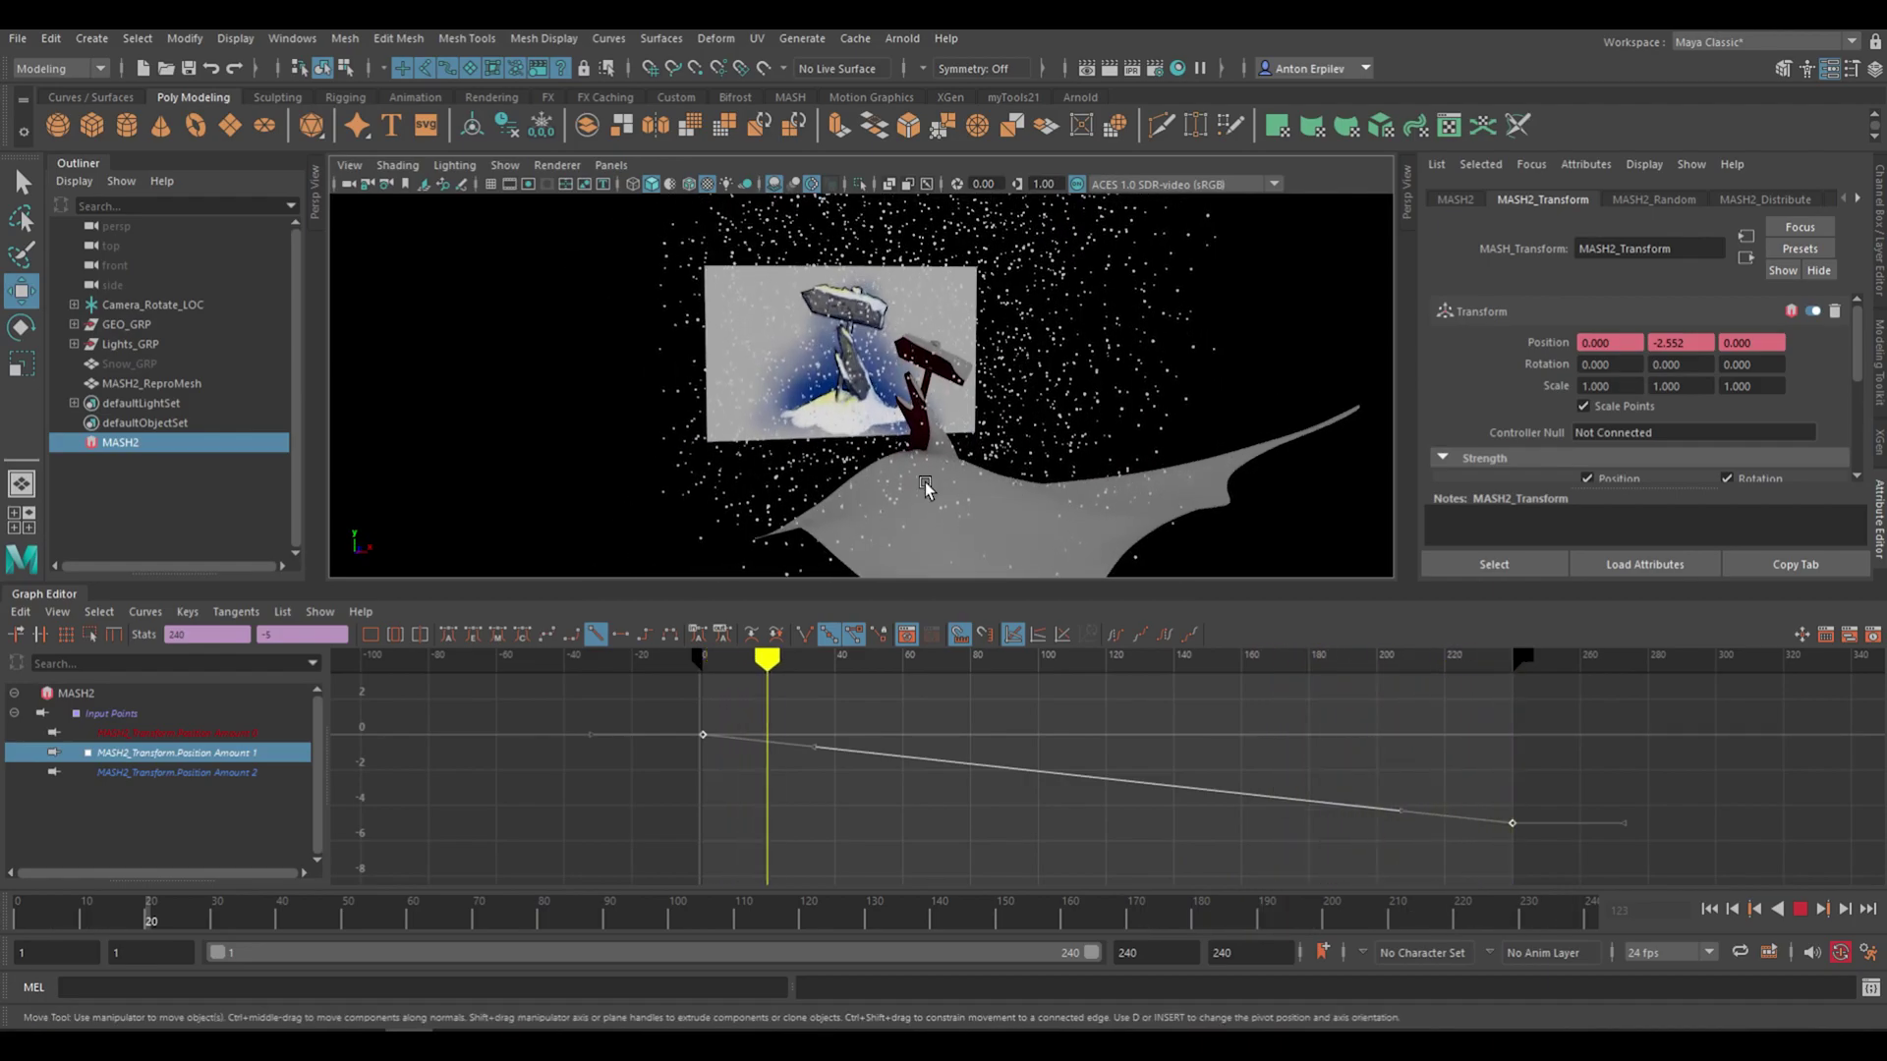
pyautogui.press('Escape')
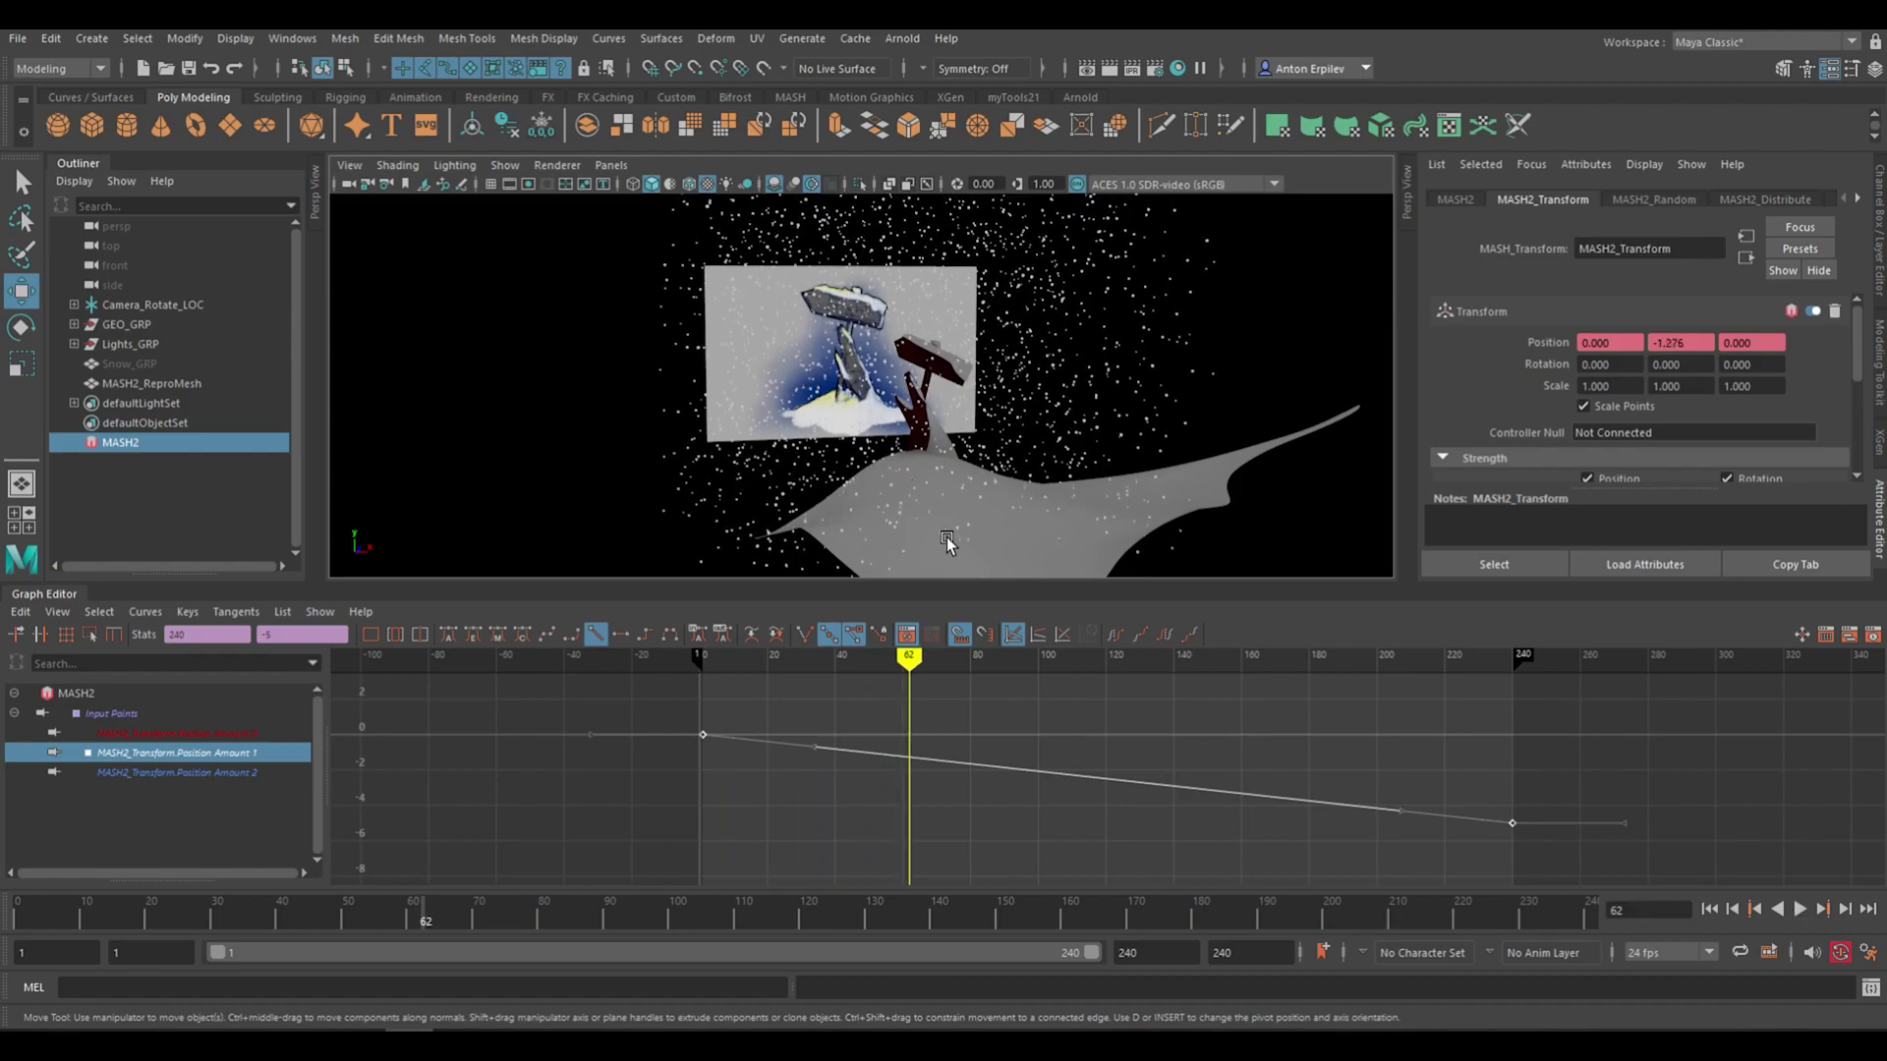
# At frame 240, set the snow's X Position to about -0.92 to add sideways drift
pyautogui.moveTo(909, 699); pyautogui.dragTo(1512, 699)
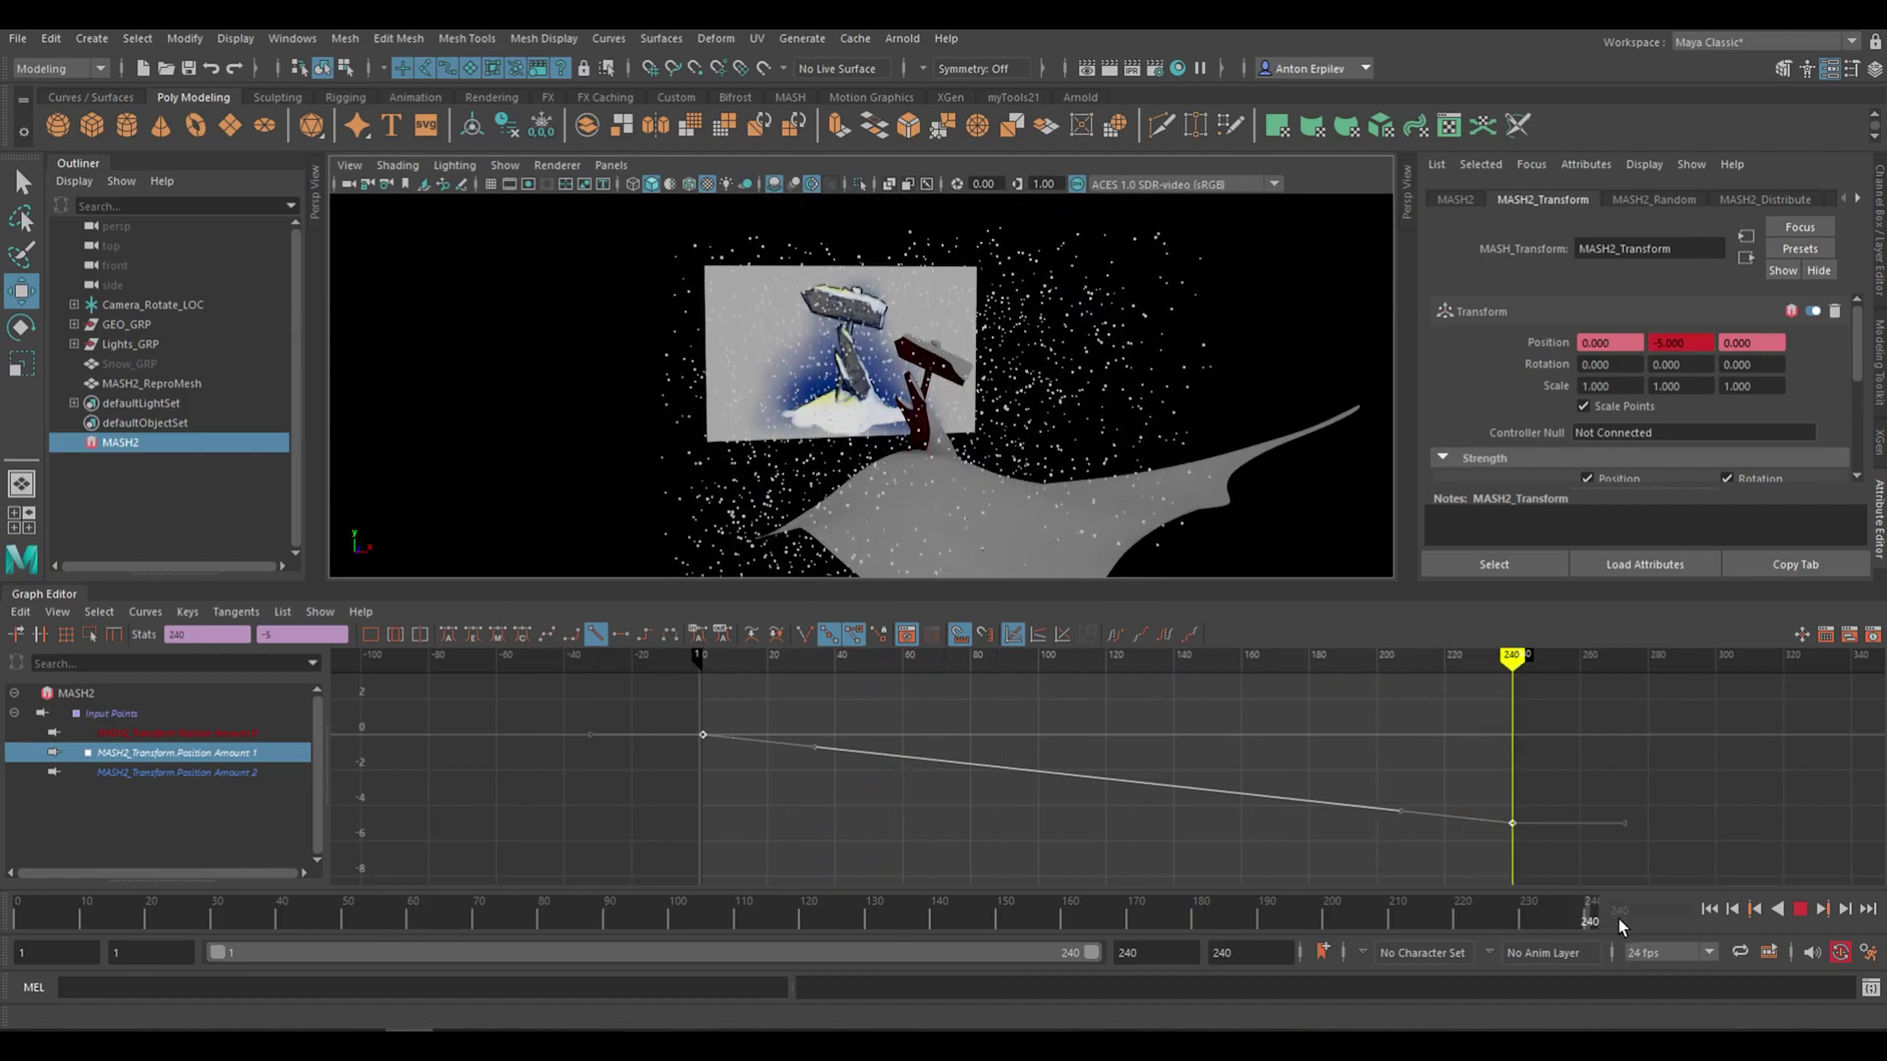
pyautogui.moveTo(1619, 927); pyautogui.dragTo(1597, 919)
pyautogui.keyDown('alt'); pyautogui.moveTo(889, 344); pyautogui.dragTo(1091, 366); pyautogui.keyUp('alt')
pyautogui.scroll(-3, 993, 374)
pyautogui.keyDown('ctrl'); pyautogui.moveTo(1598, 339); pyautogui.dragTo(1504, 345); pyautogui.keyUp('ctrl')
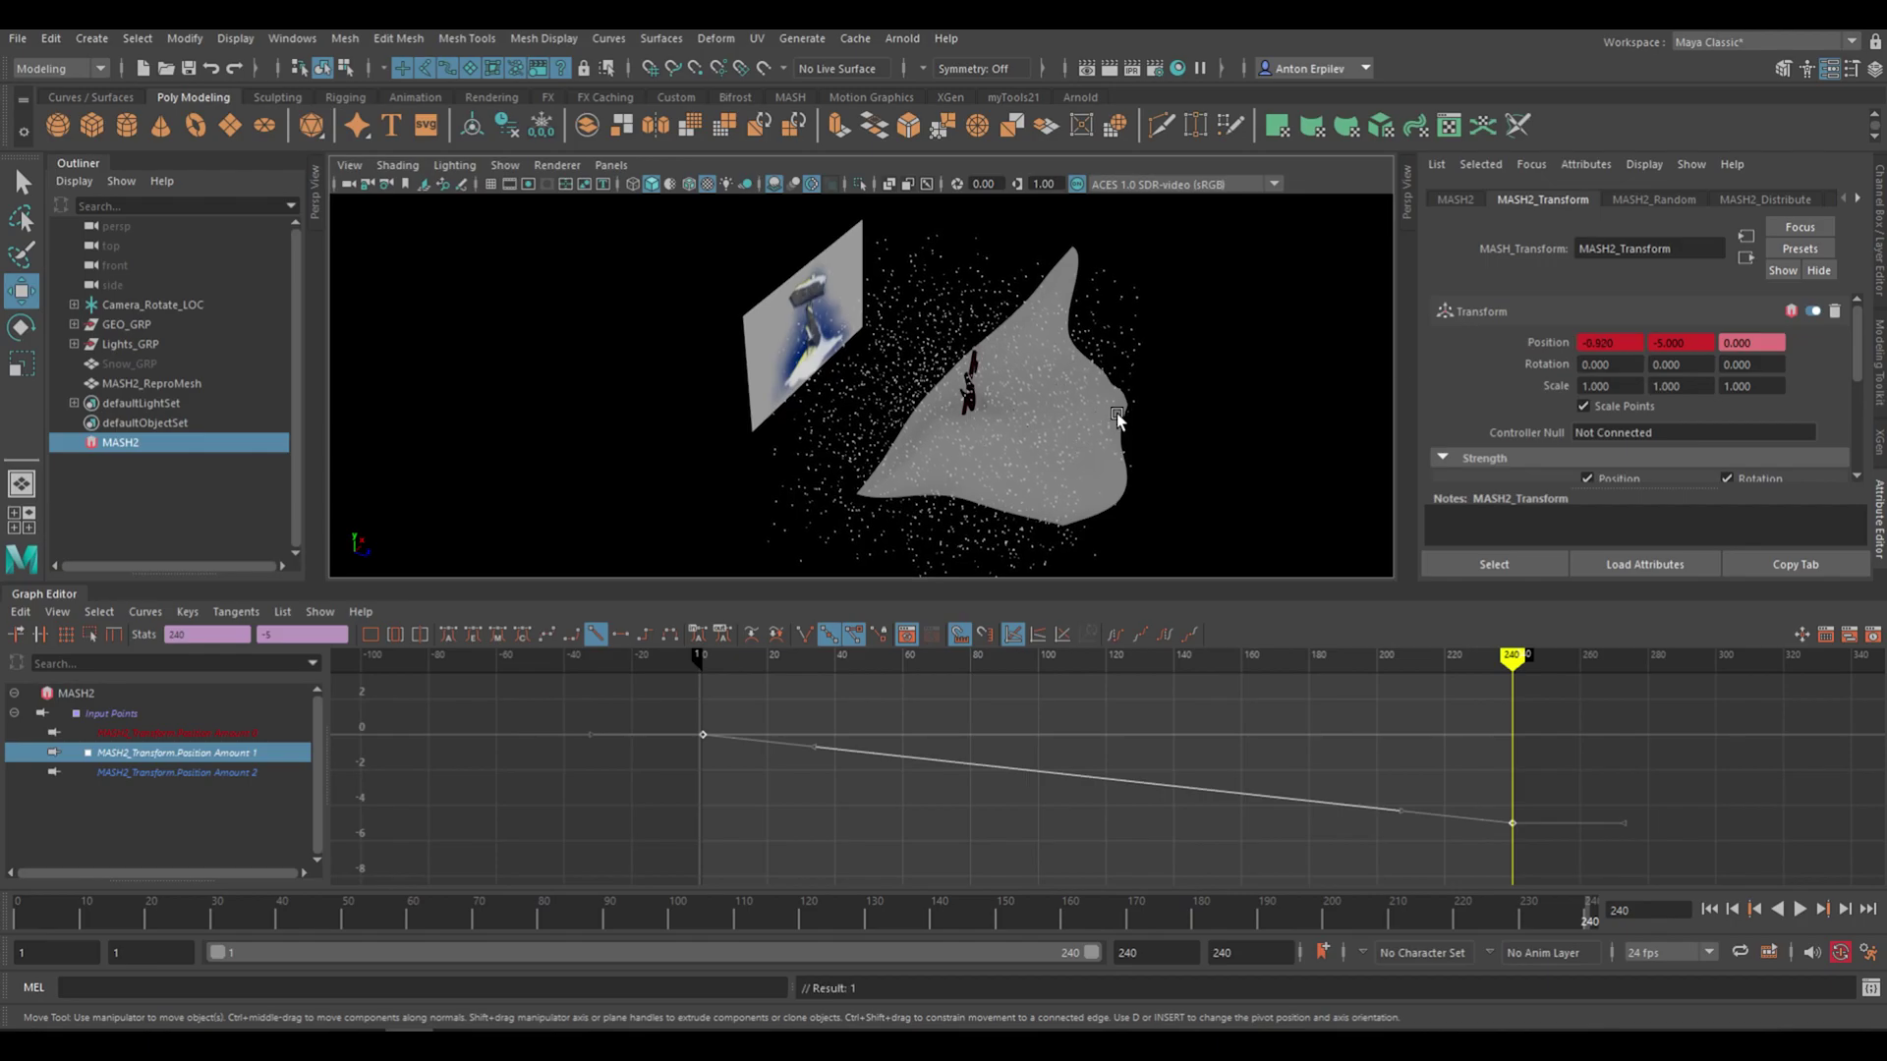
pyautogui.keyDown('alt'); pyautogui.moveTo(924, 393); pyautogui.dragTo(982, 381); pyautogui.keyUp('alt')
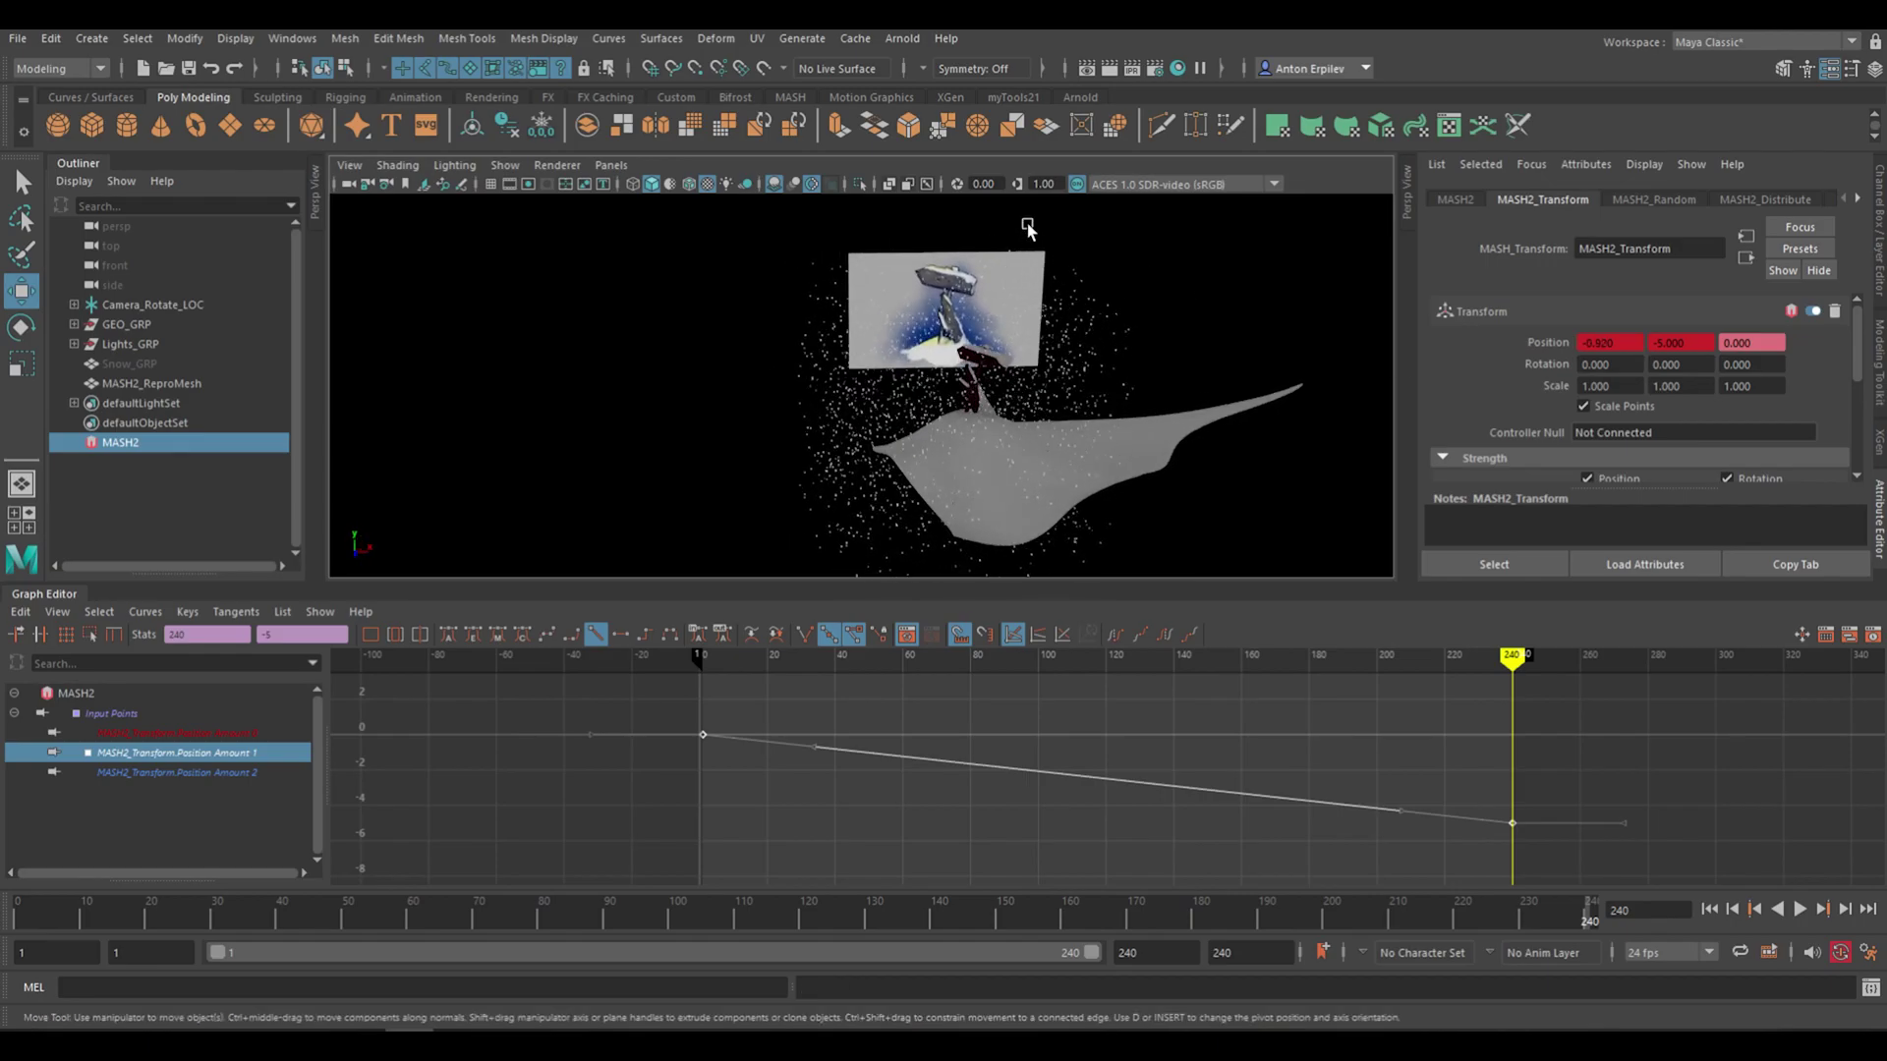
# Set the snow's Z Position at frame 240 to about 0.46
pyautogui.keyDown('alt'); pyautogui.moveTo(912, 403); pyautogui.dragTo(1371, 411); pyautogui.keyUp('alt')
pyautogui.keyDown('ctrl'); pyautogui.moveTo(1742, 343); pyautogui.dragTo(1787, 343); pyautogui.keyUp('ctrl')
pyautogui.keyDown('alt'); pyautogui.moveTo(1107, 392); pyautogui.dragTo(1063, 402); pyautogui.keyUp('alt')
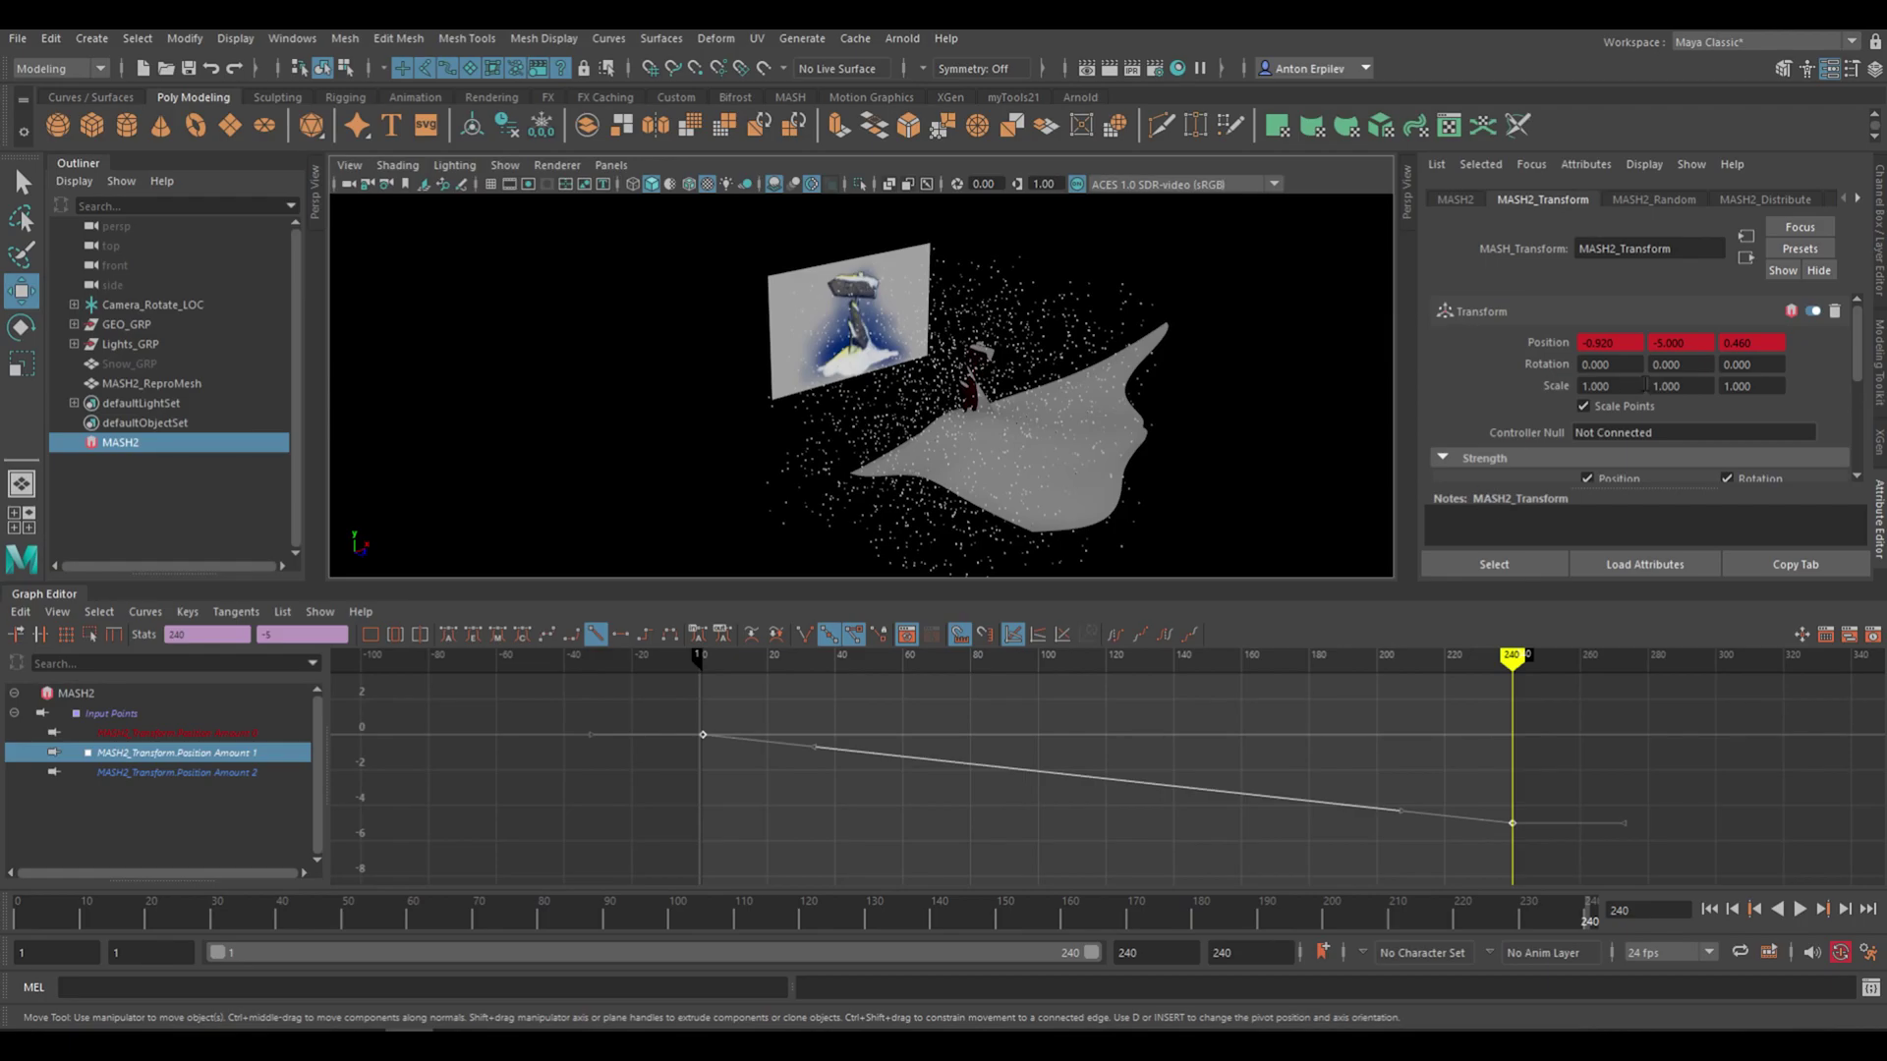
# Try shifting the snow farther along negative X at frame 240, and undo the change
pyautogui.keyDown('ctrl'); pyautogui.moveTo(1603, 342); pyautogui.dragTo(1423, 343); pyautogui.keyUp('ctrl')
pyautogui.hotkey('ctrl', 'z')
pyautogui.keyDown('alt'); pyautogui.moveTo(1022, 437); pyautogui.dragTo(1111, 448); pyautogui.keyUp('alt')
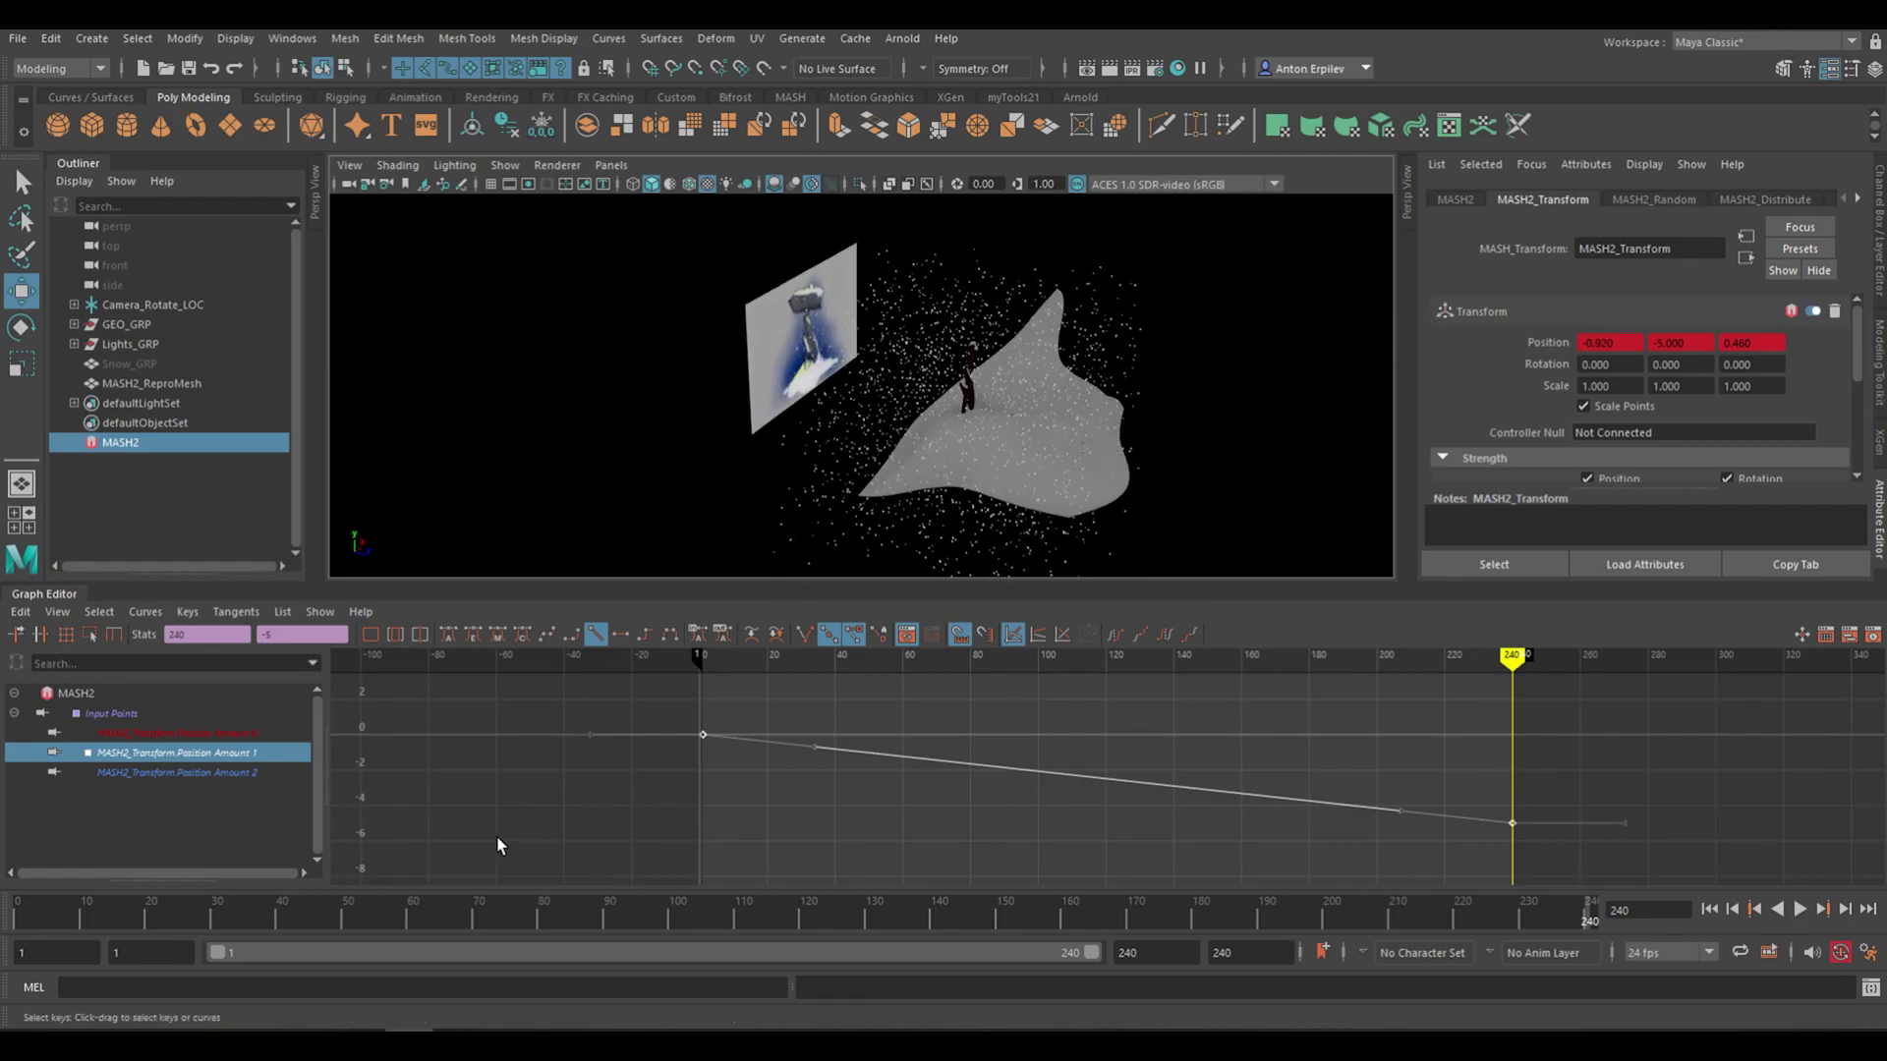
# At frame 240, set the snow's X Position to -1 and its Z Position to 0.6
pyautogui.click(14, 917)
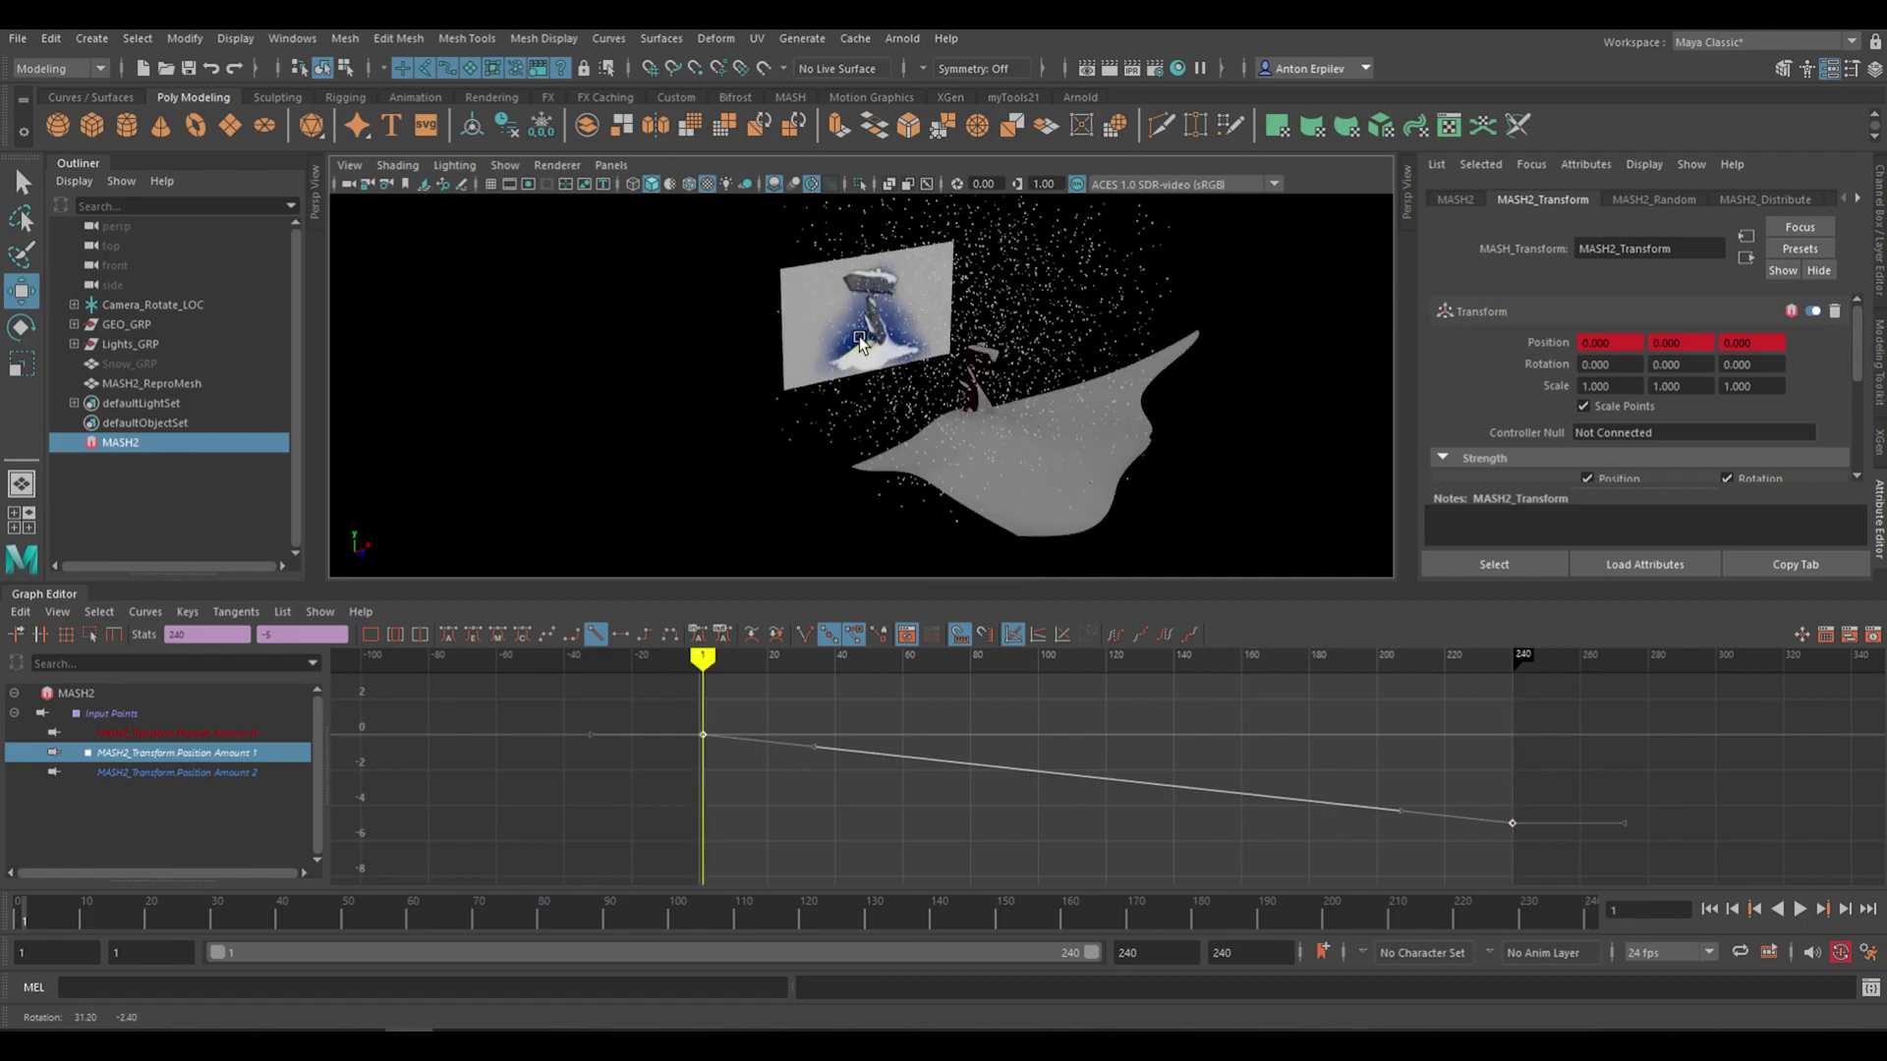
pyautogui.keyDown('alt'); pyautogui.moveTo(859, 337); pyautogui.dragTo(1179, 420); pyautogui.keyUp('alt')
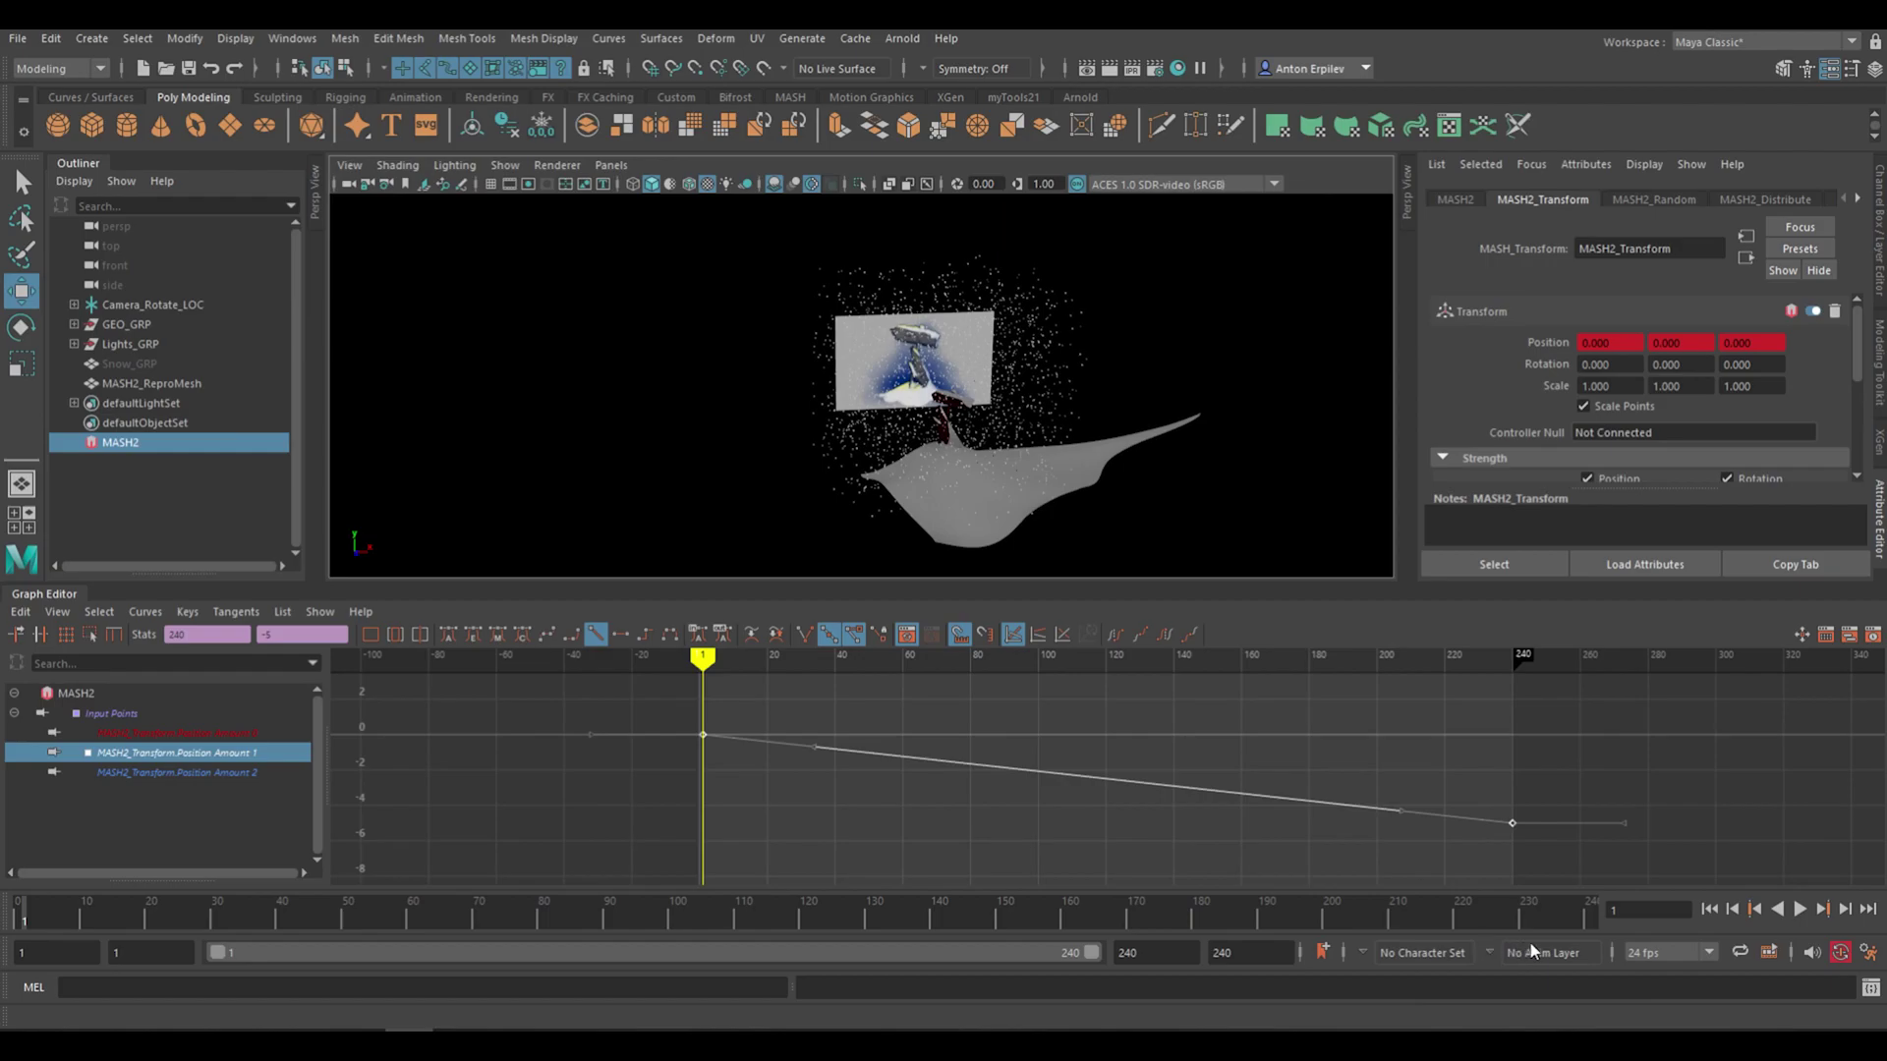
pyautogui.moveTo(1584, 923); pyautogui.dragTo(1619, 935)
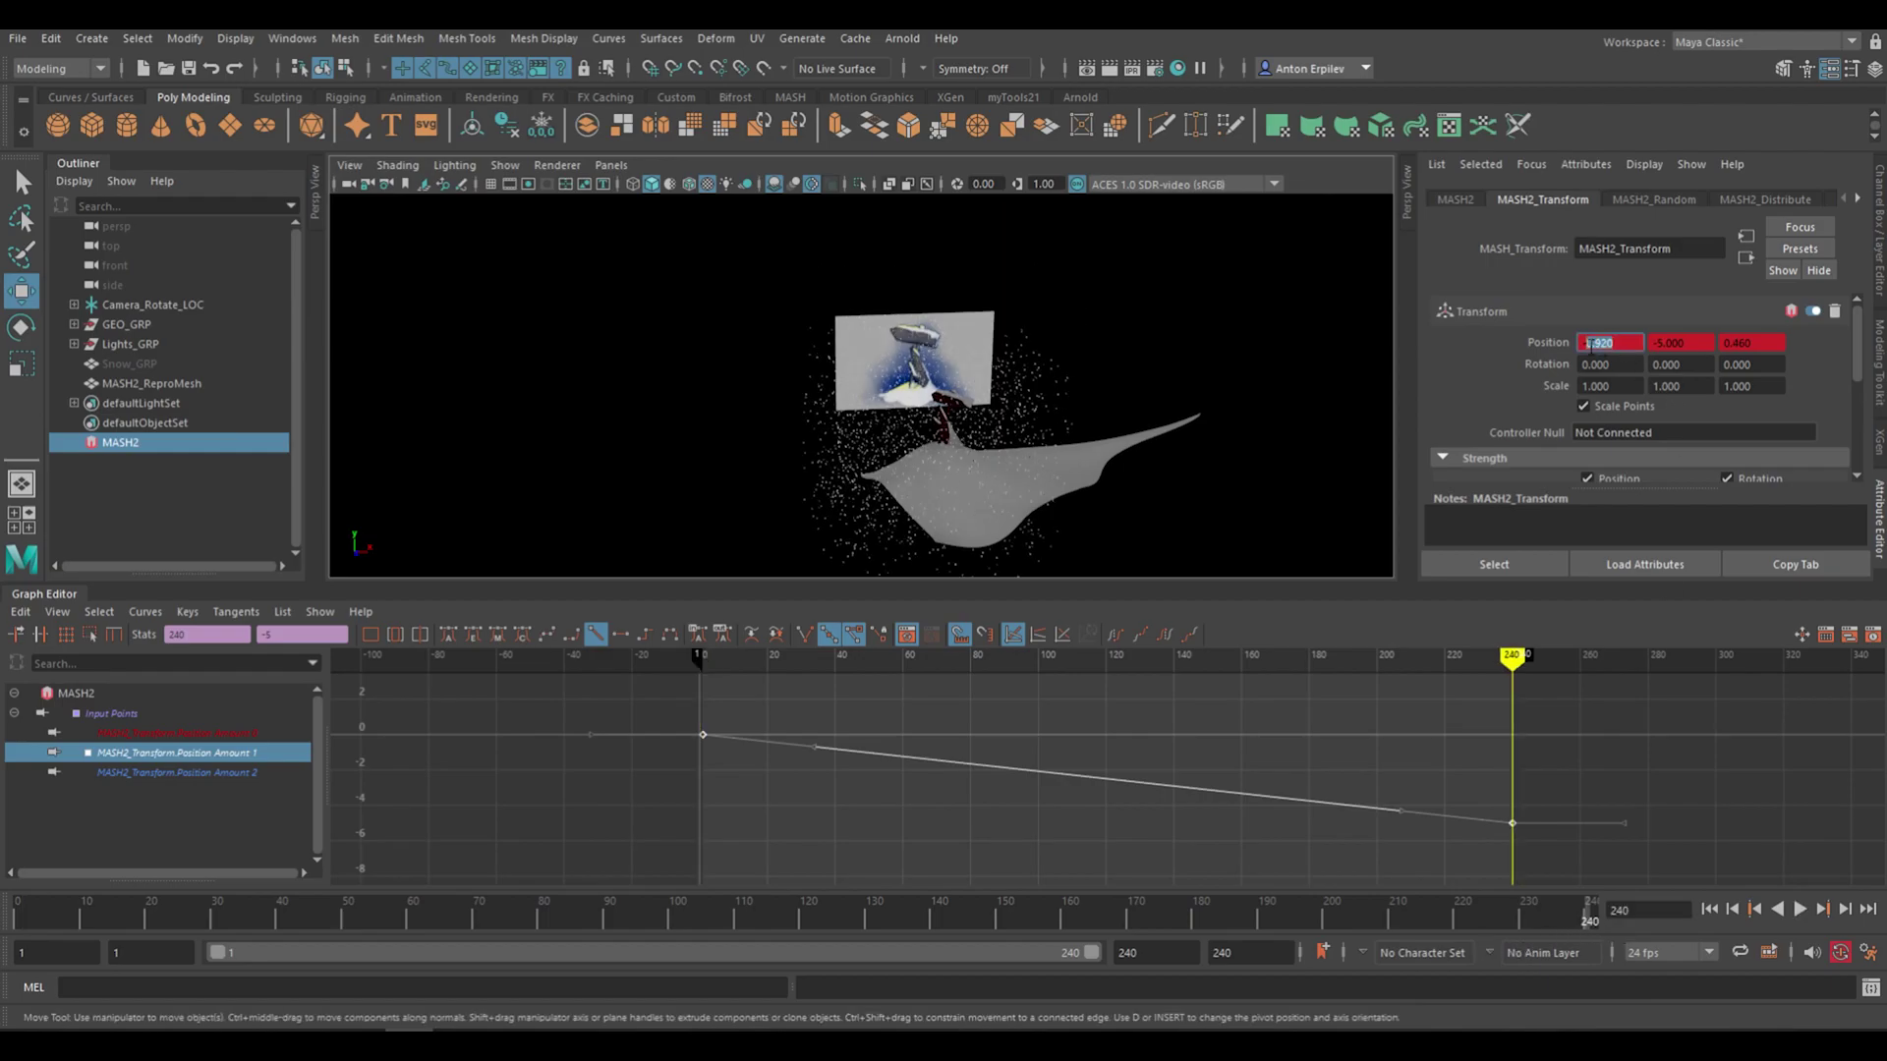
pyautogui.click(1753, 342)
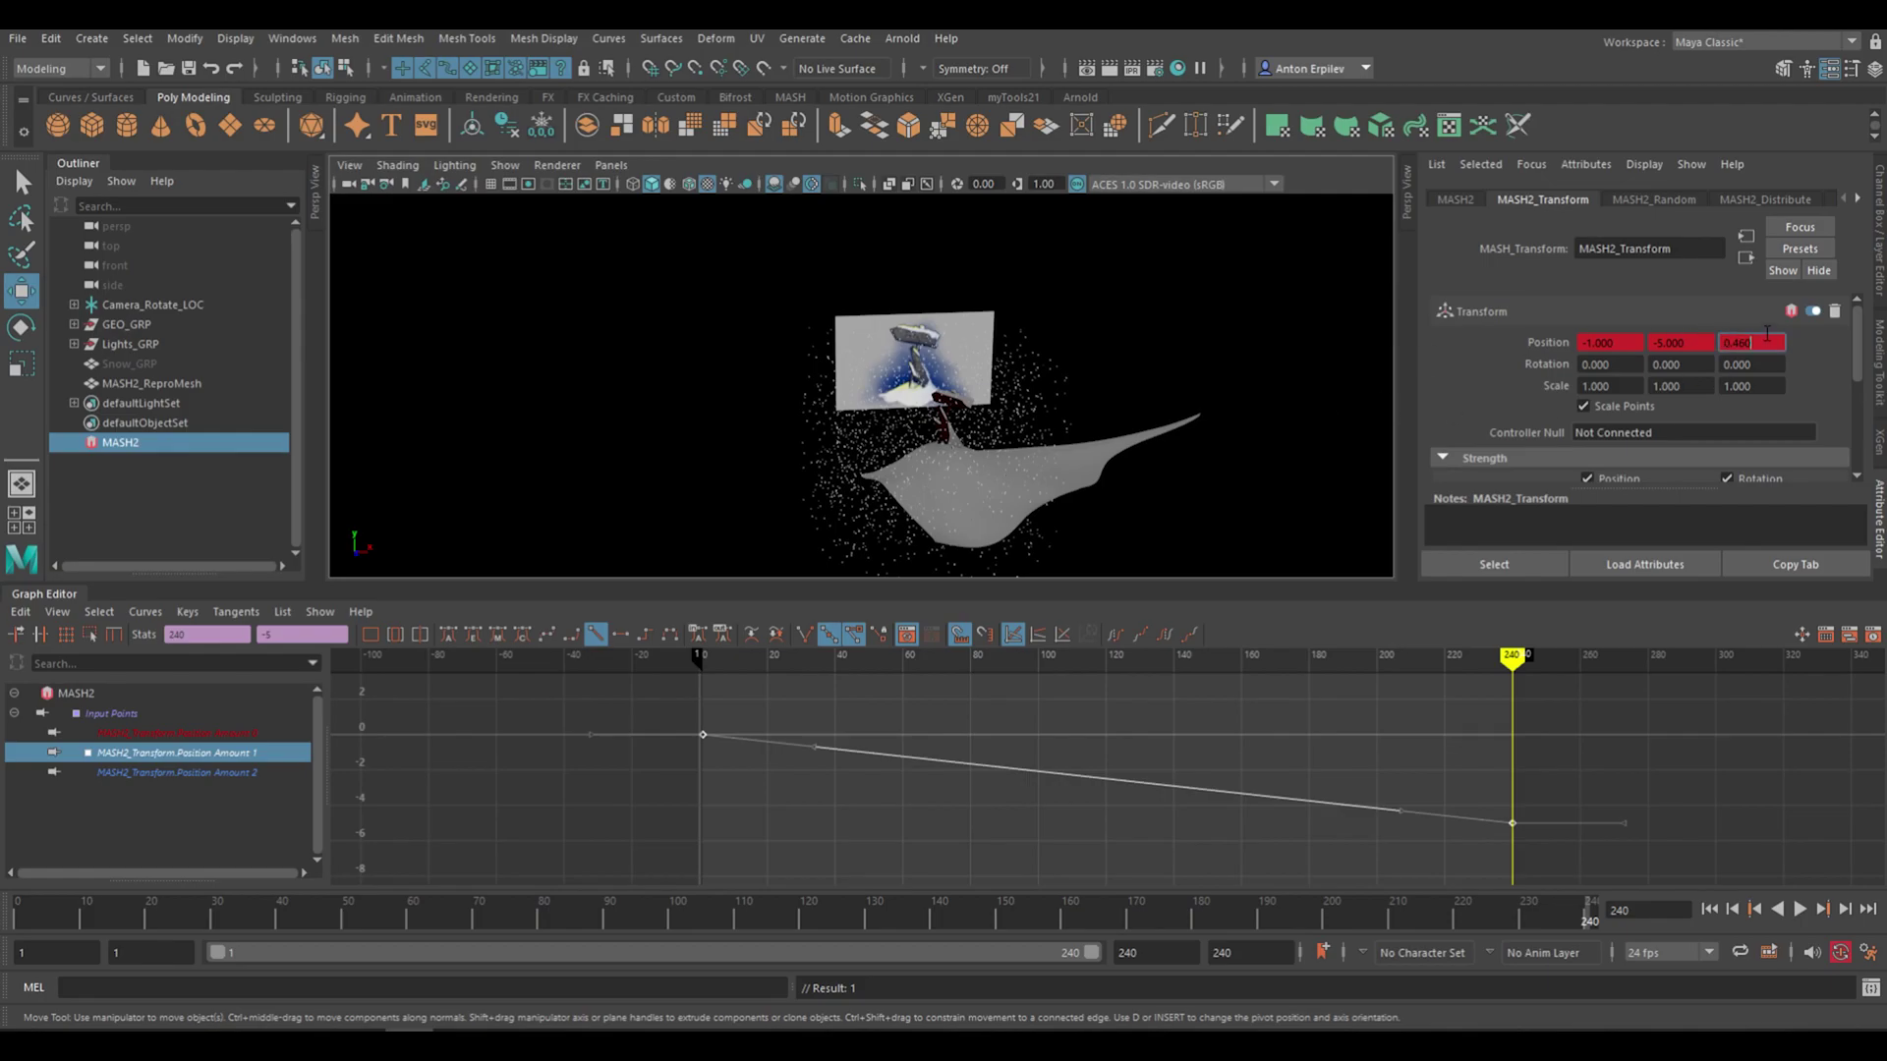
pyautogui.press('Return')
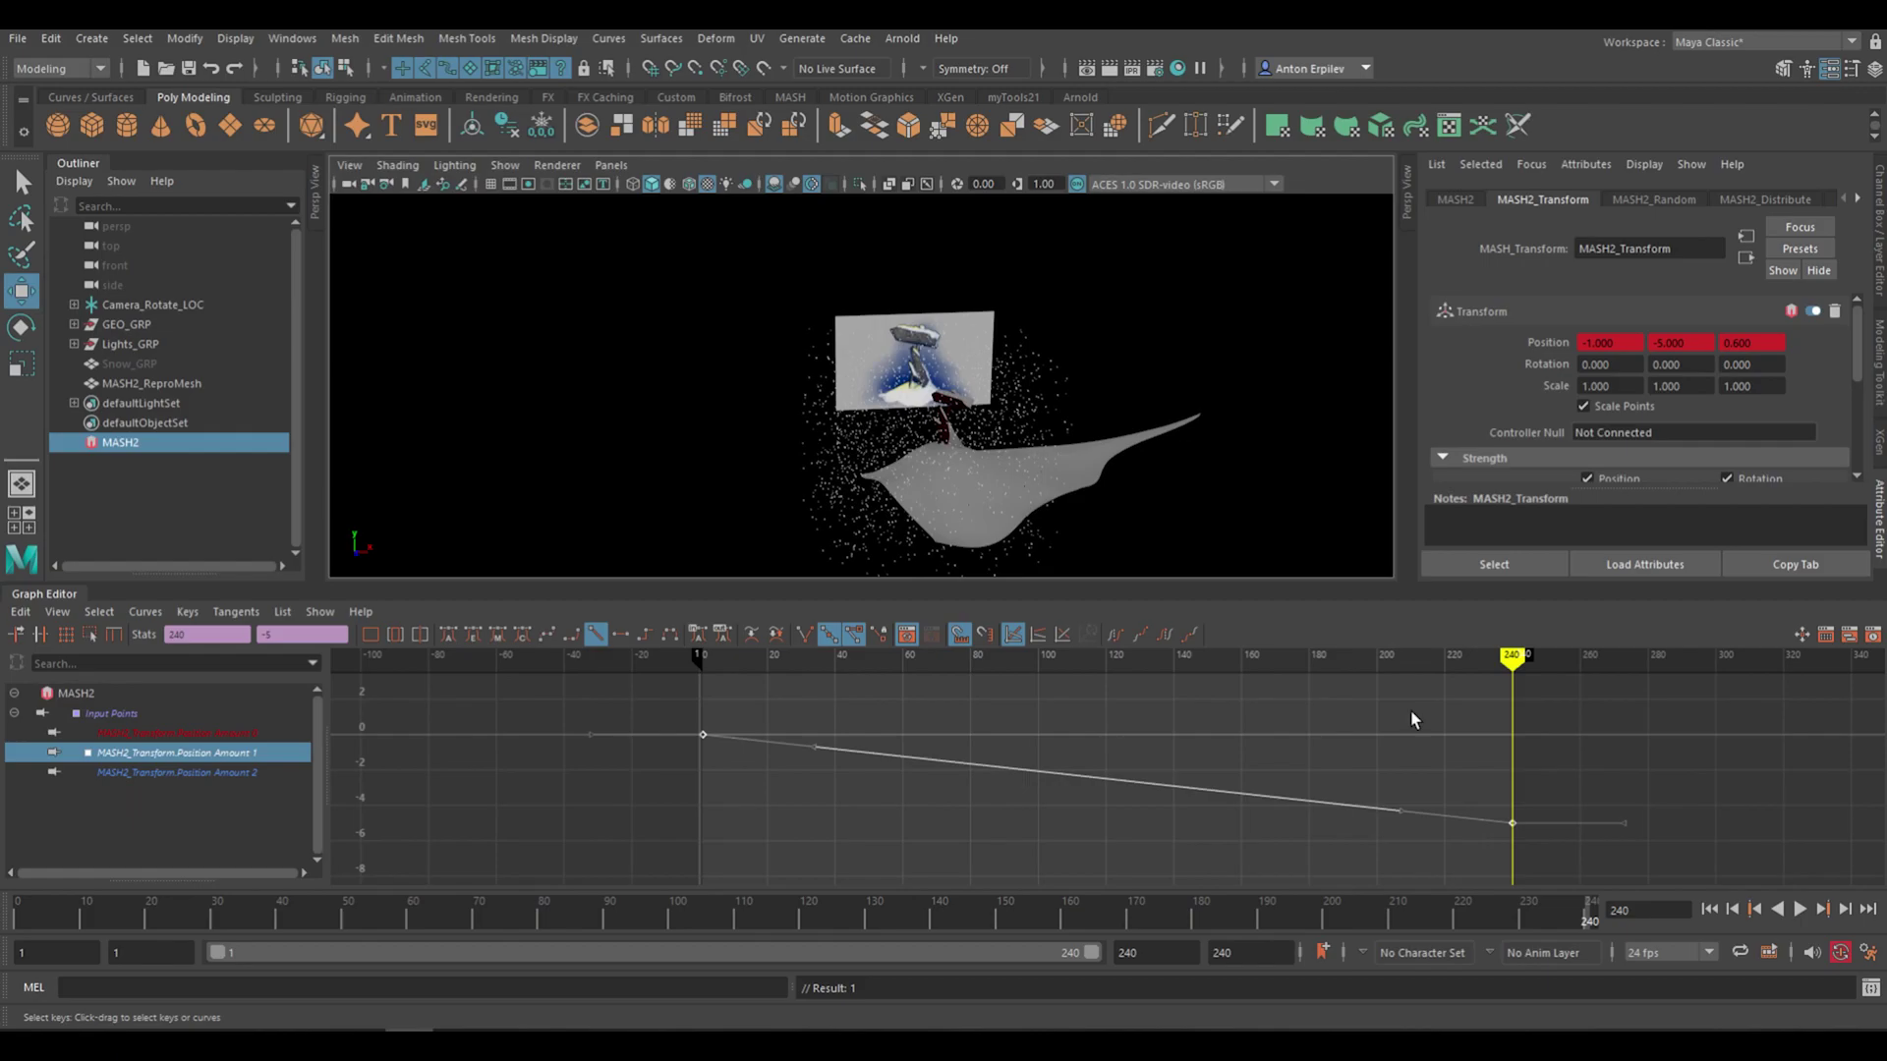
# Apply linear tangents to all keys on the snow's X and Z Position curves
pyautogui.click(144, 736)
pyautogui.keyDown('ctrl'); pyautogui.click(167, 773); pyautogui.keyUp('ctrl')
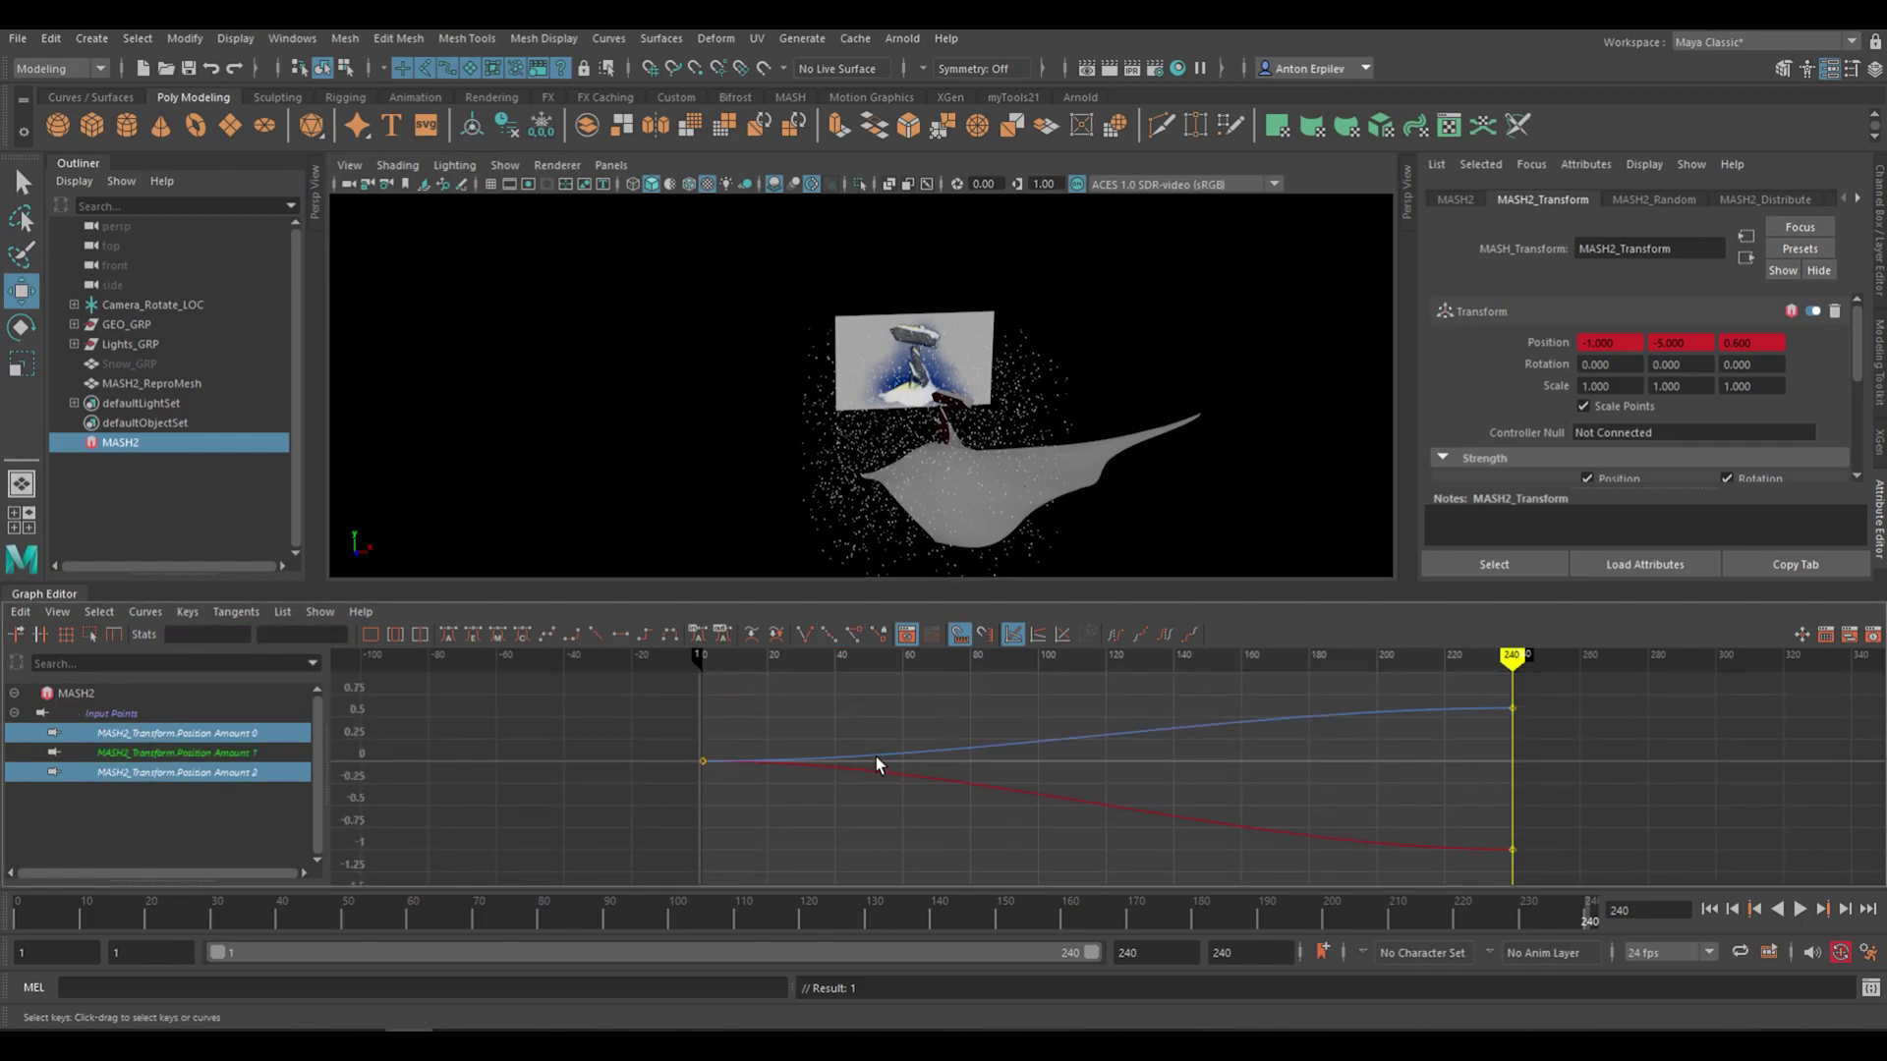
pyautogui.moveTo(1560, 701); pyautogui.dragTo(678, 875)
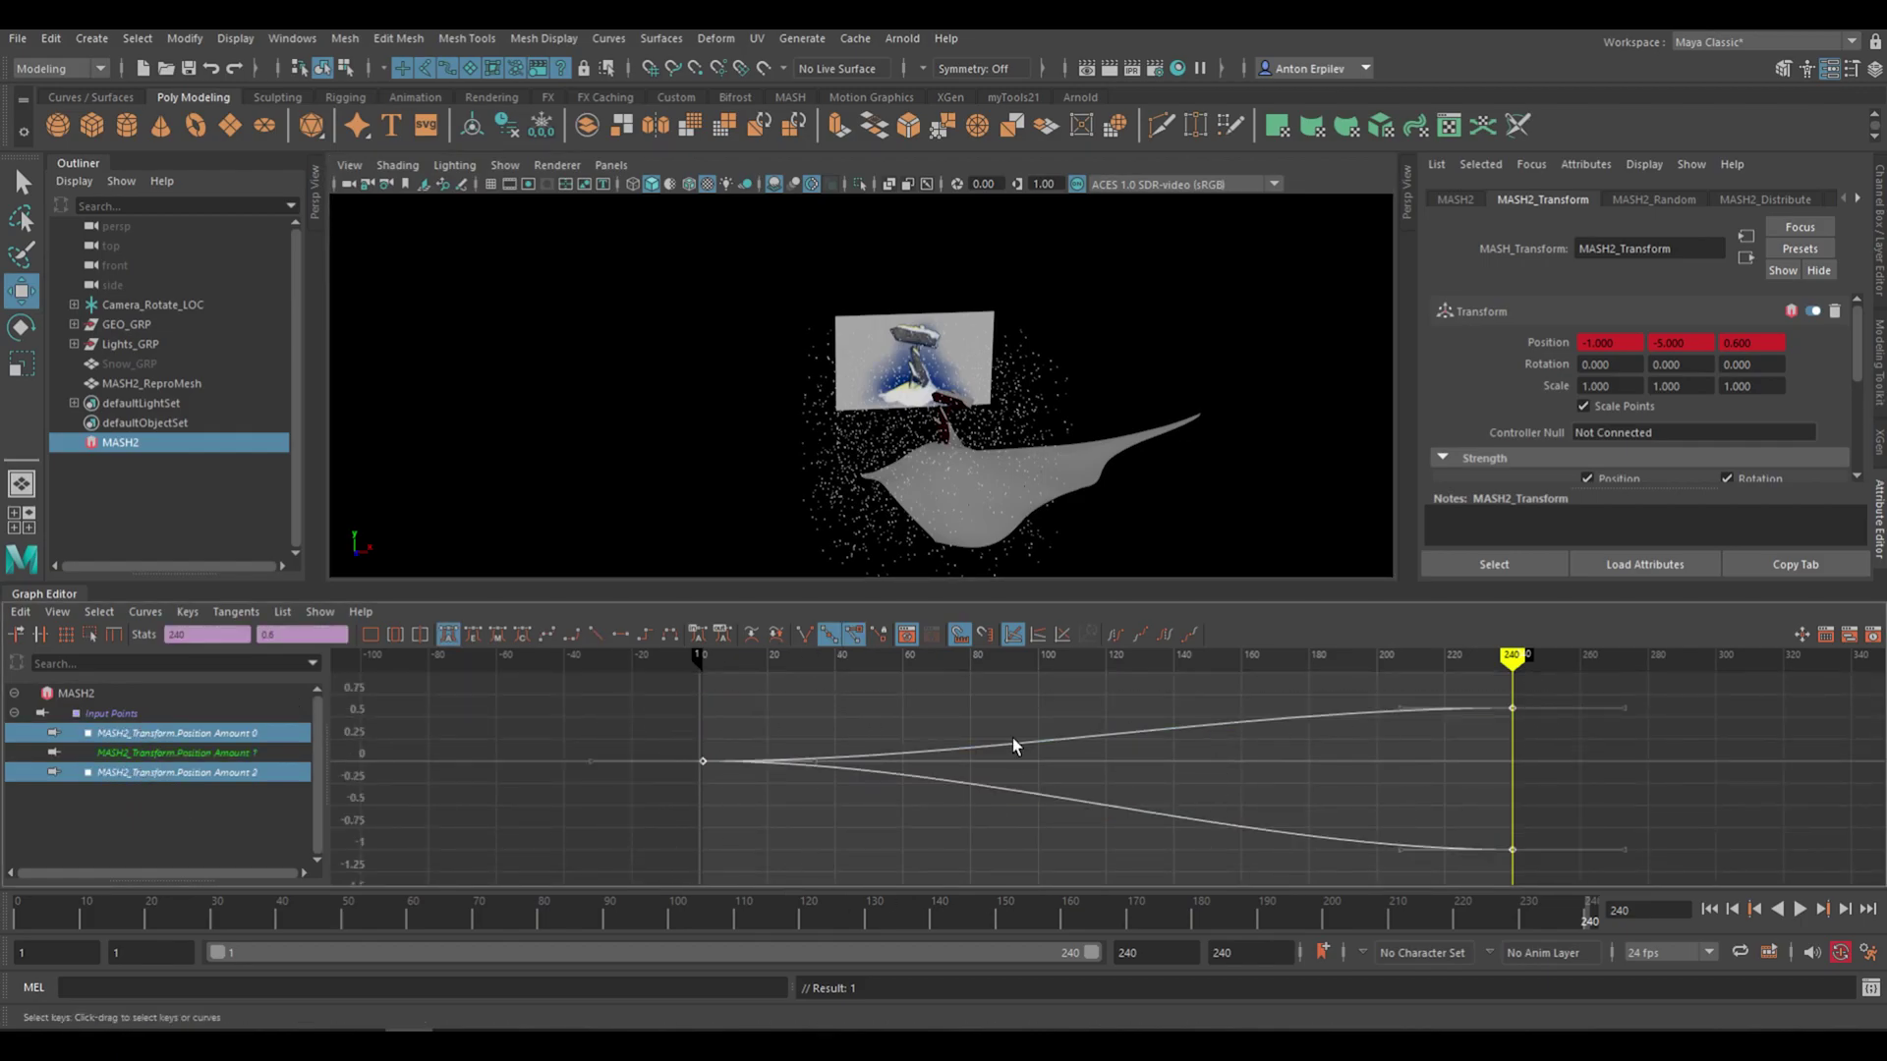
pyautogui.click(598, 634)
# Collapse the Graph Editor and play the snowfall from frame 1, reviewing the sideways drift from several angles
pyautogui.hotkey('alt', 'v')
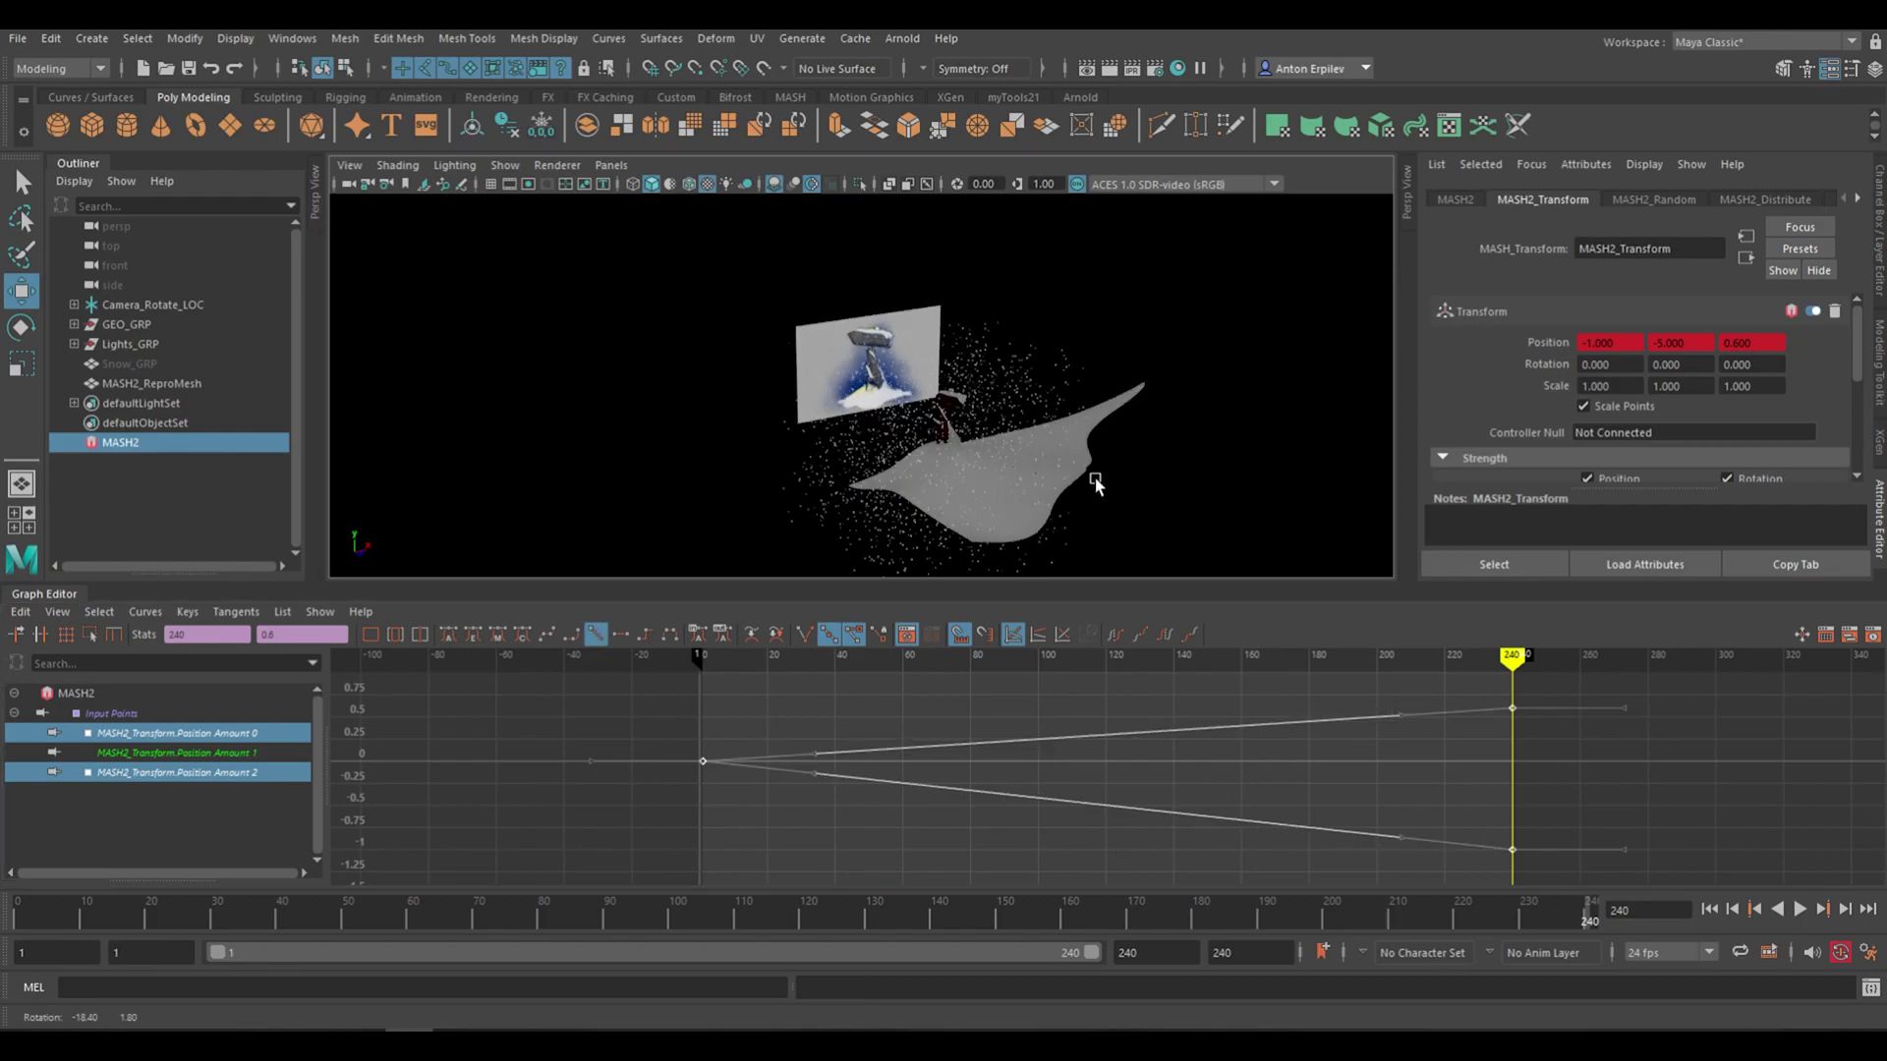
pyautogui.hotkey('alt', 'v')
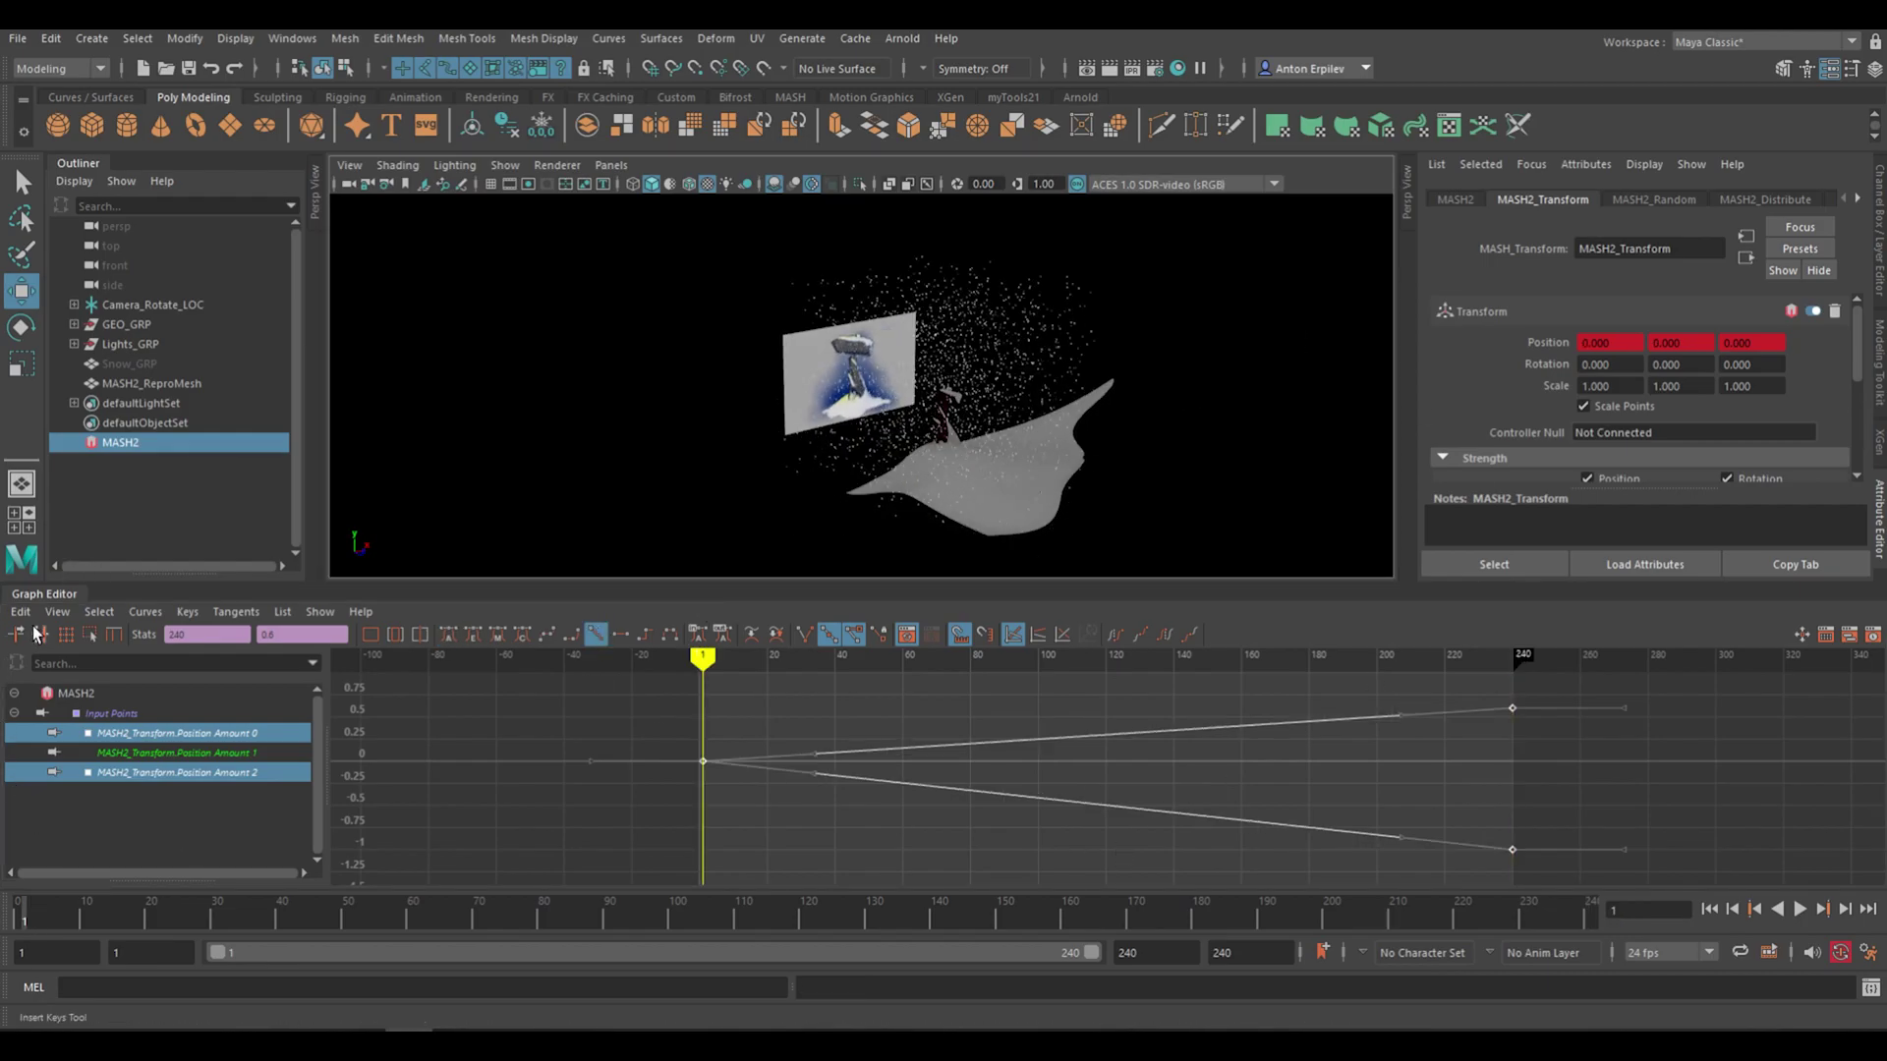
pyautogui.click(45, 595)
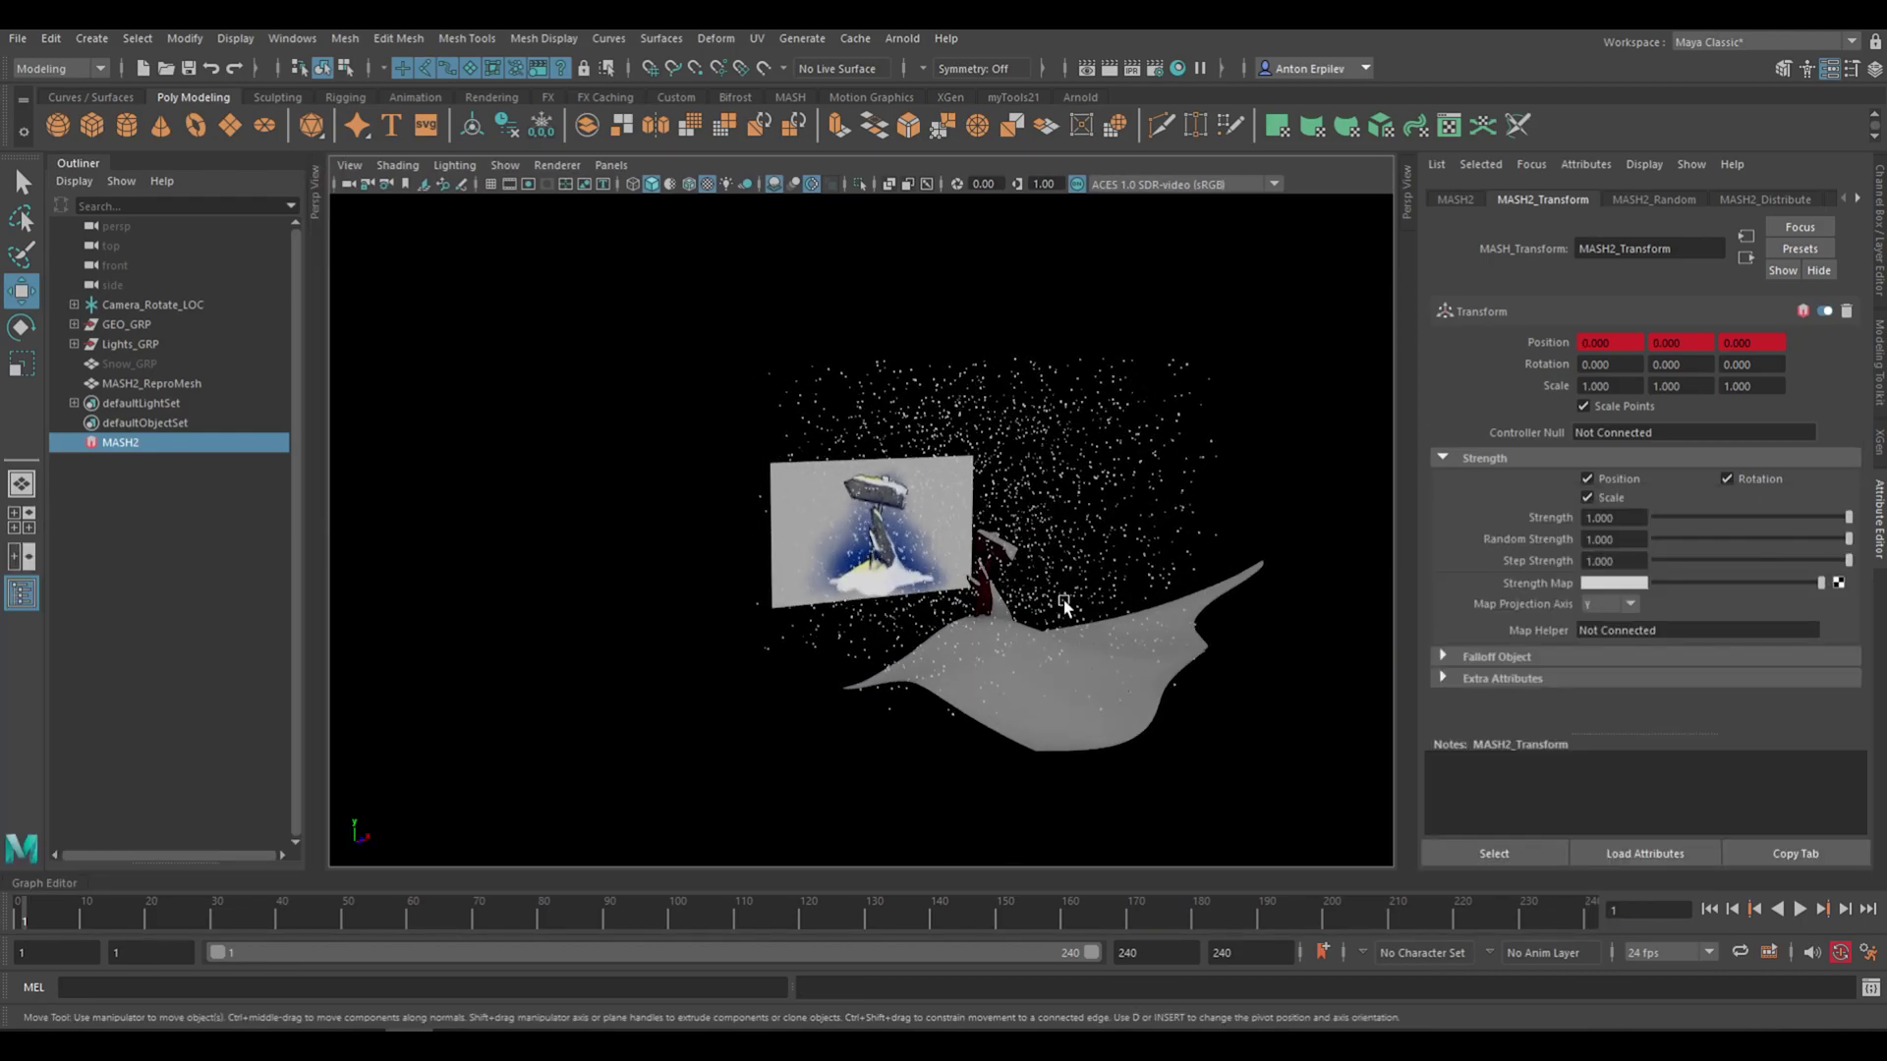
pyautogui.hotkey('alt', 'v')
pyautogui.keyDown('alt'); pyautogui.moveTo(1050, 548); pyautogui.dragTo(1074, 542); pyautogui.keyUp('alt')
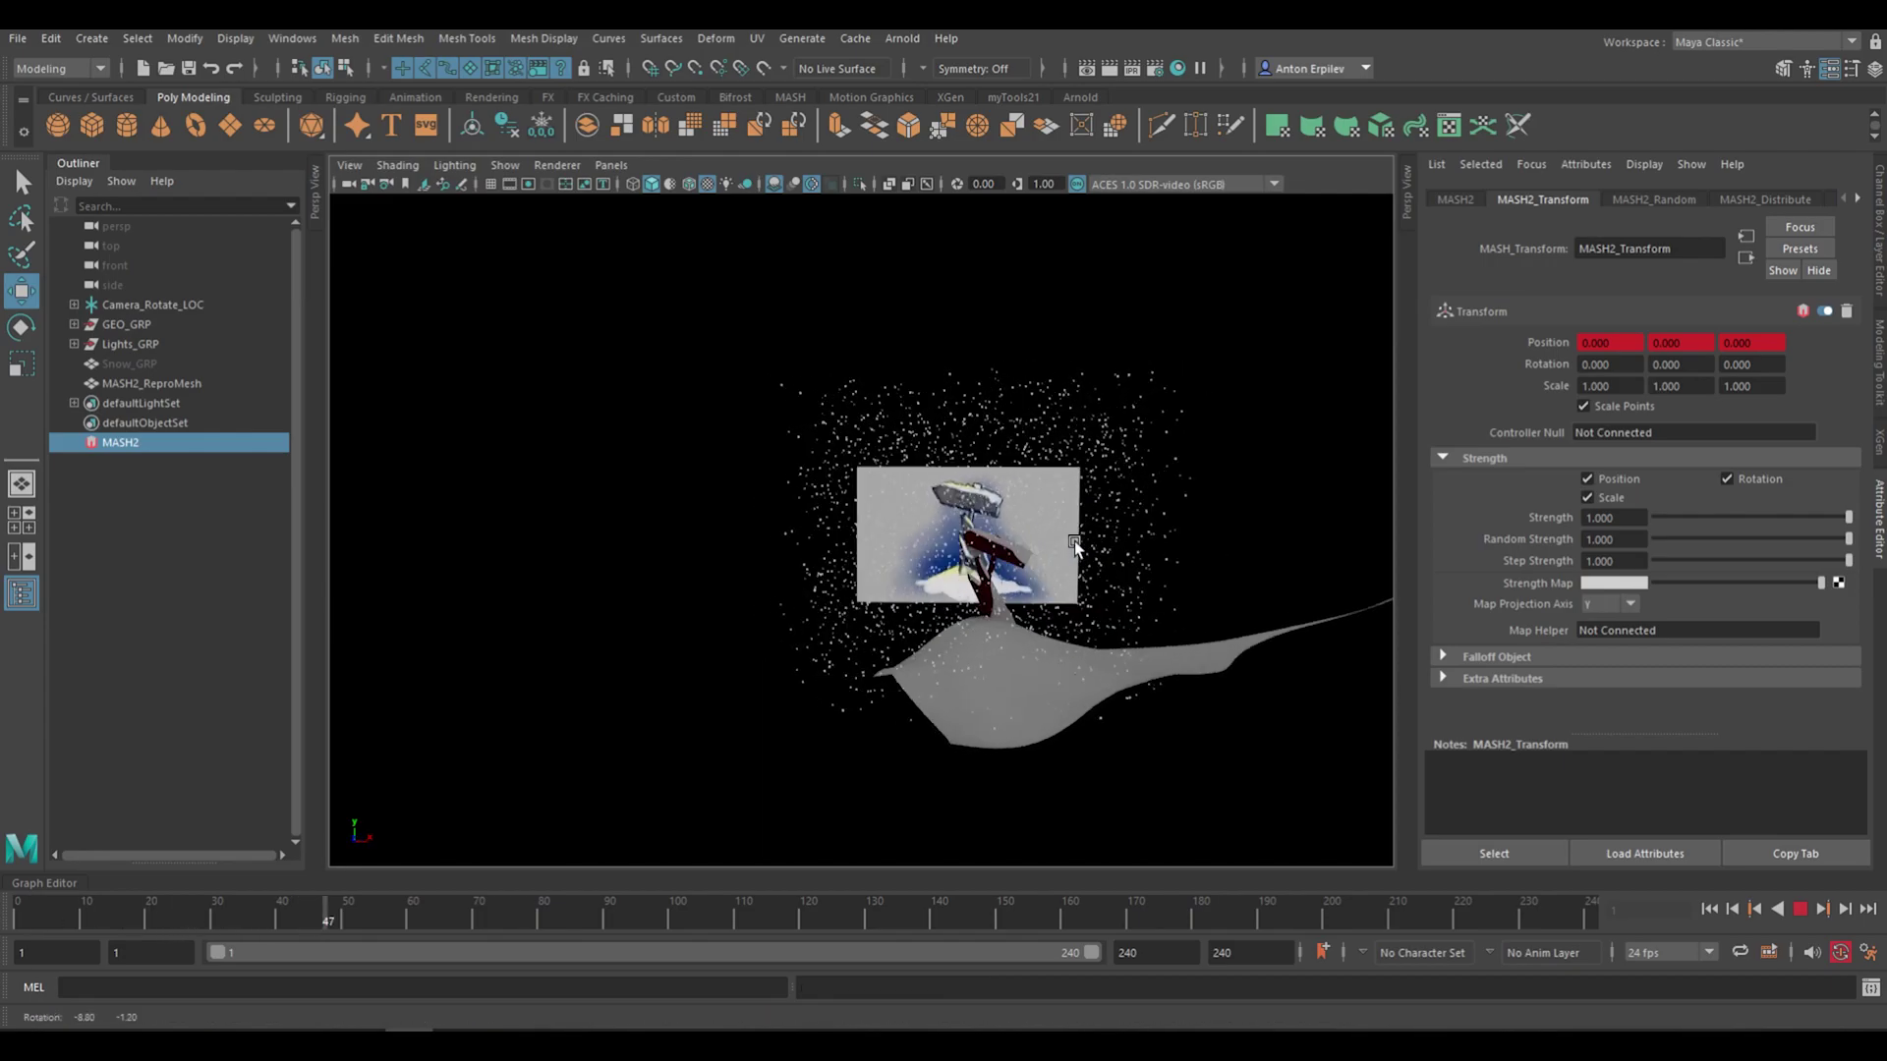
pyautogui.keyDown('alt'); pyautogui.moveTo(1074, 543); pyautogui.dragTo(1207, 592, button='right'); pyautogui.keyUp('alt')
pyautogui.keyDown('alt'); pyautogui.moveTo(1207, 592); pyautogui.dragTo(1108, 486, button='middle'); pyautogui.keyUp('alt')
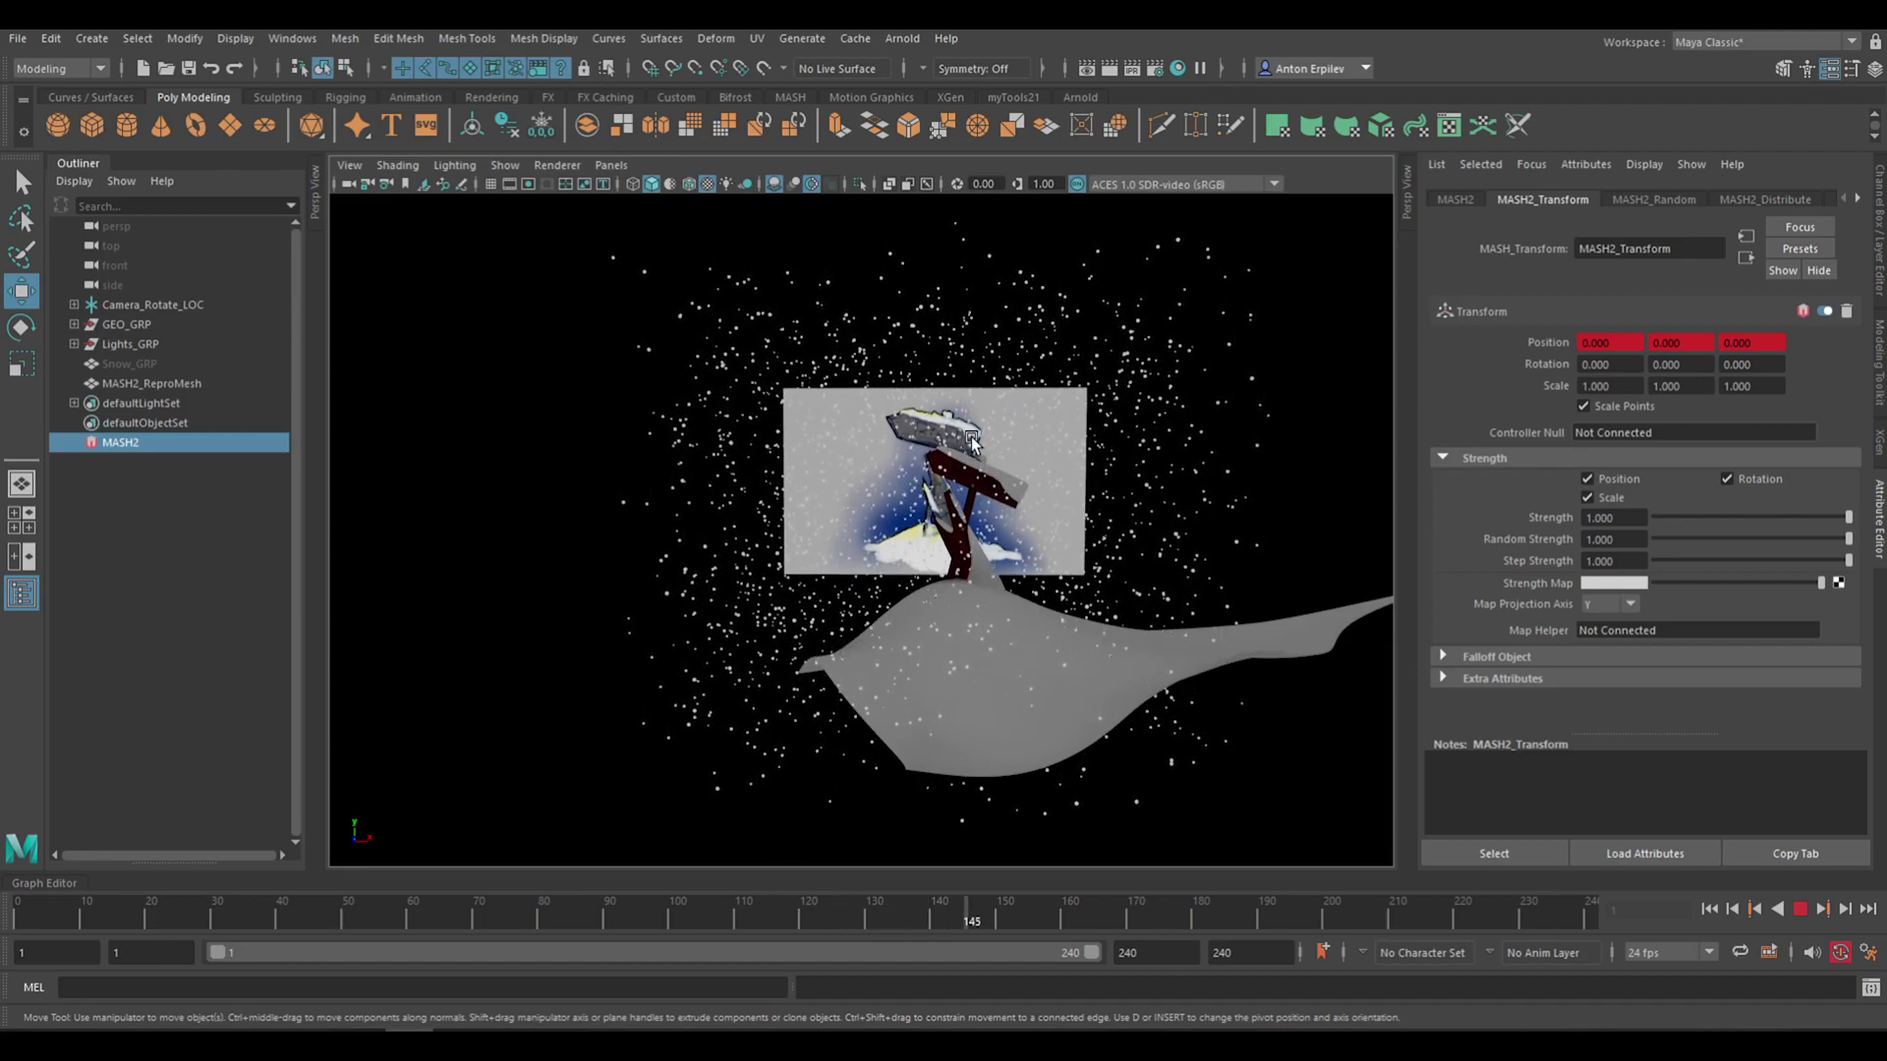
pyautogui.hotkey('alt', 'v')
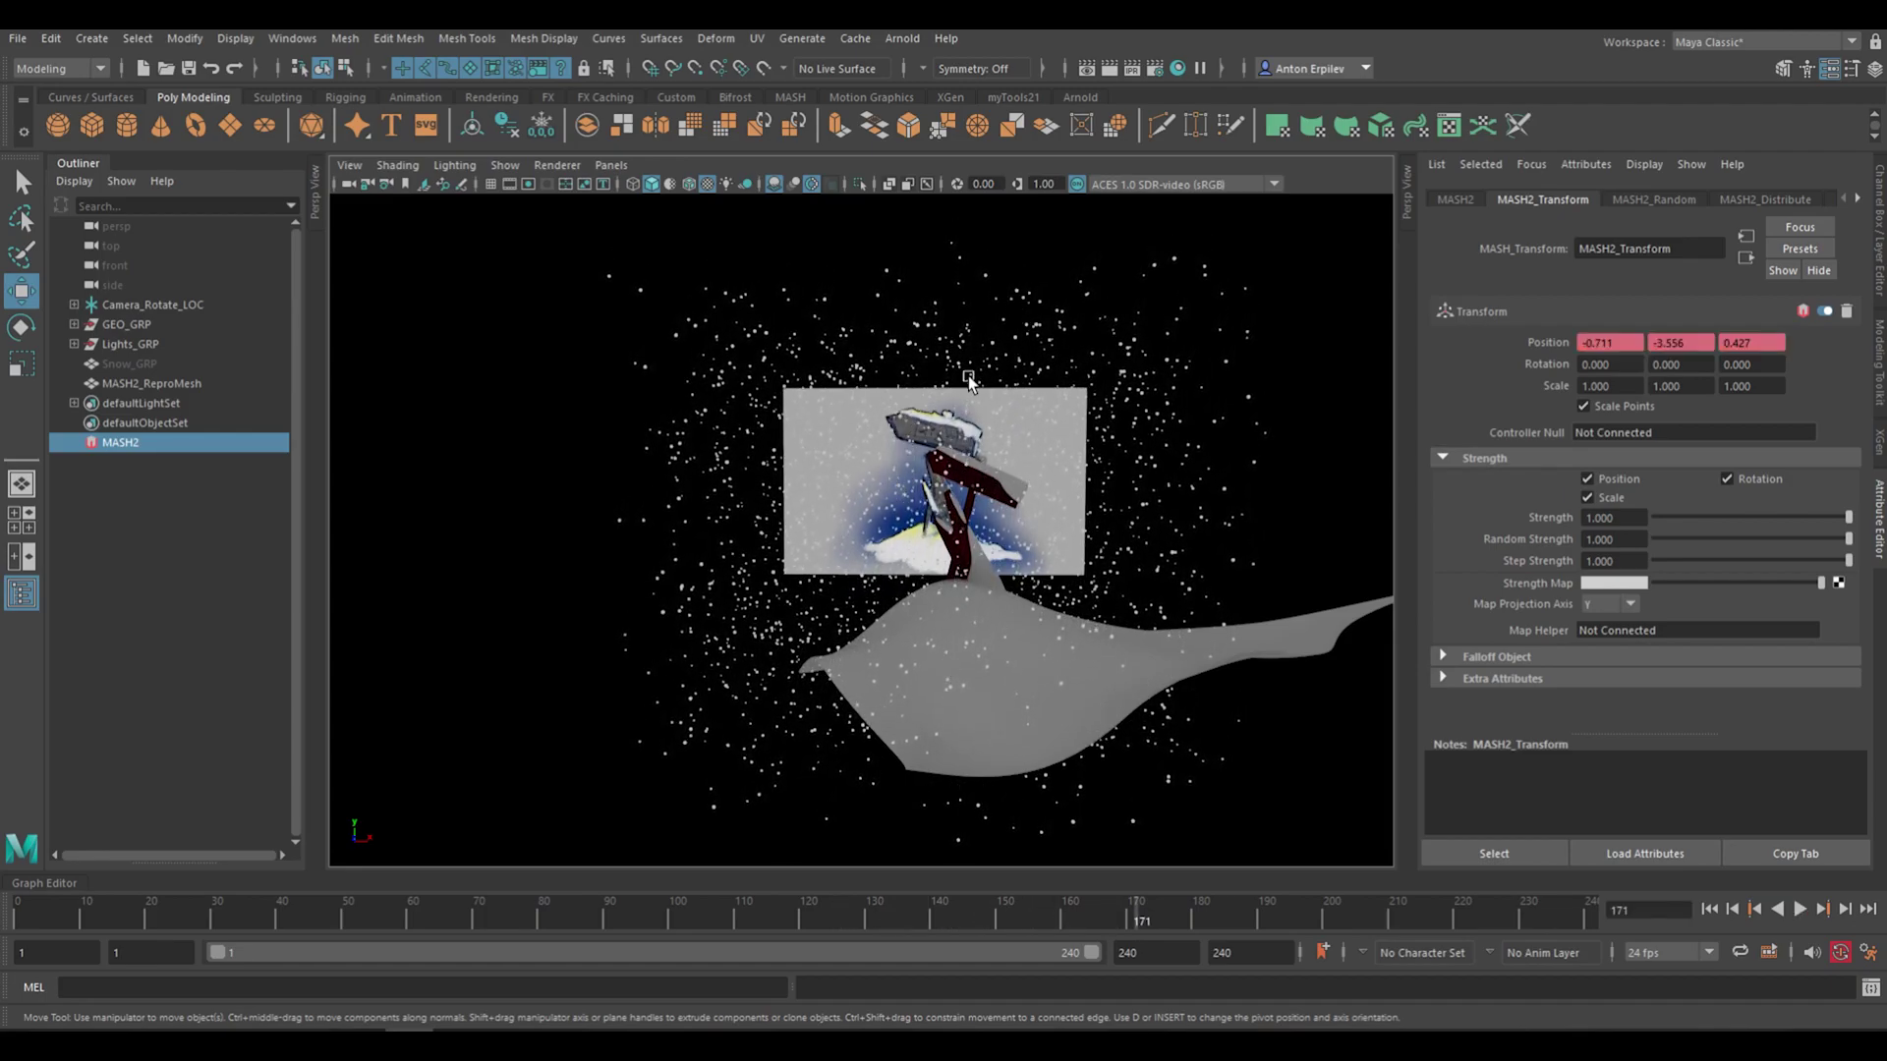
# Try a stronger drift by setting the snow's X Position to -2.5 at frame 240, and play it back
pyautogui.moveTo(1145, 929); pyautogui.dragTo(1589, 919)
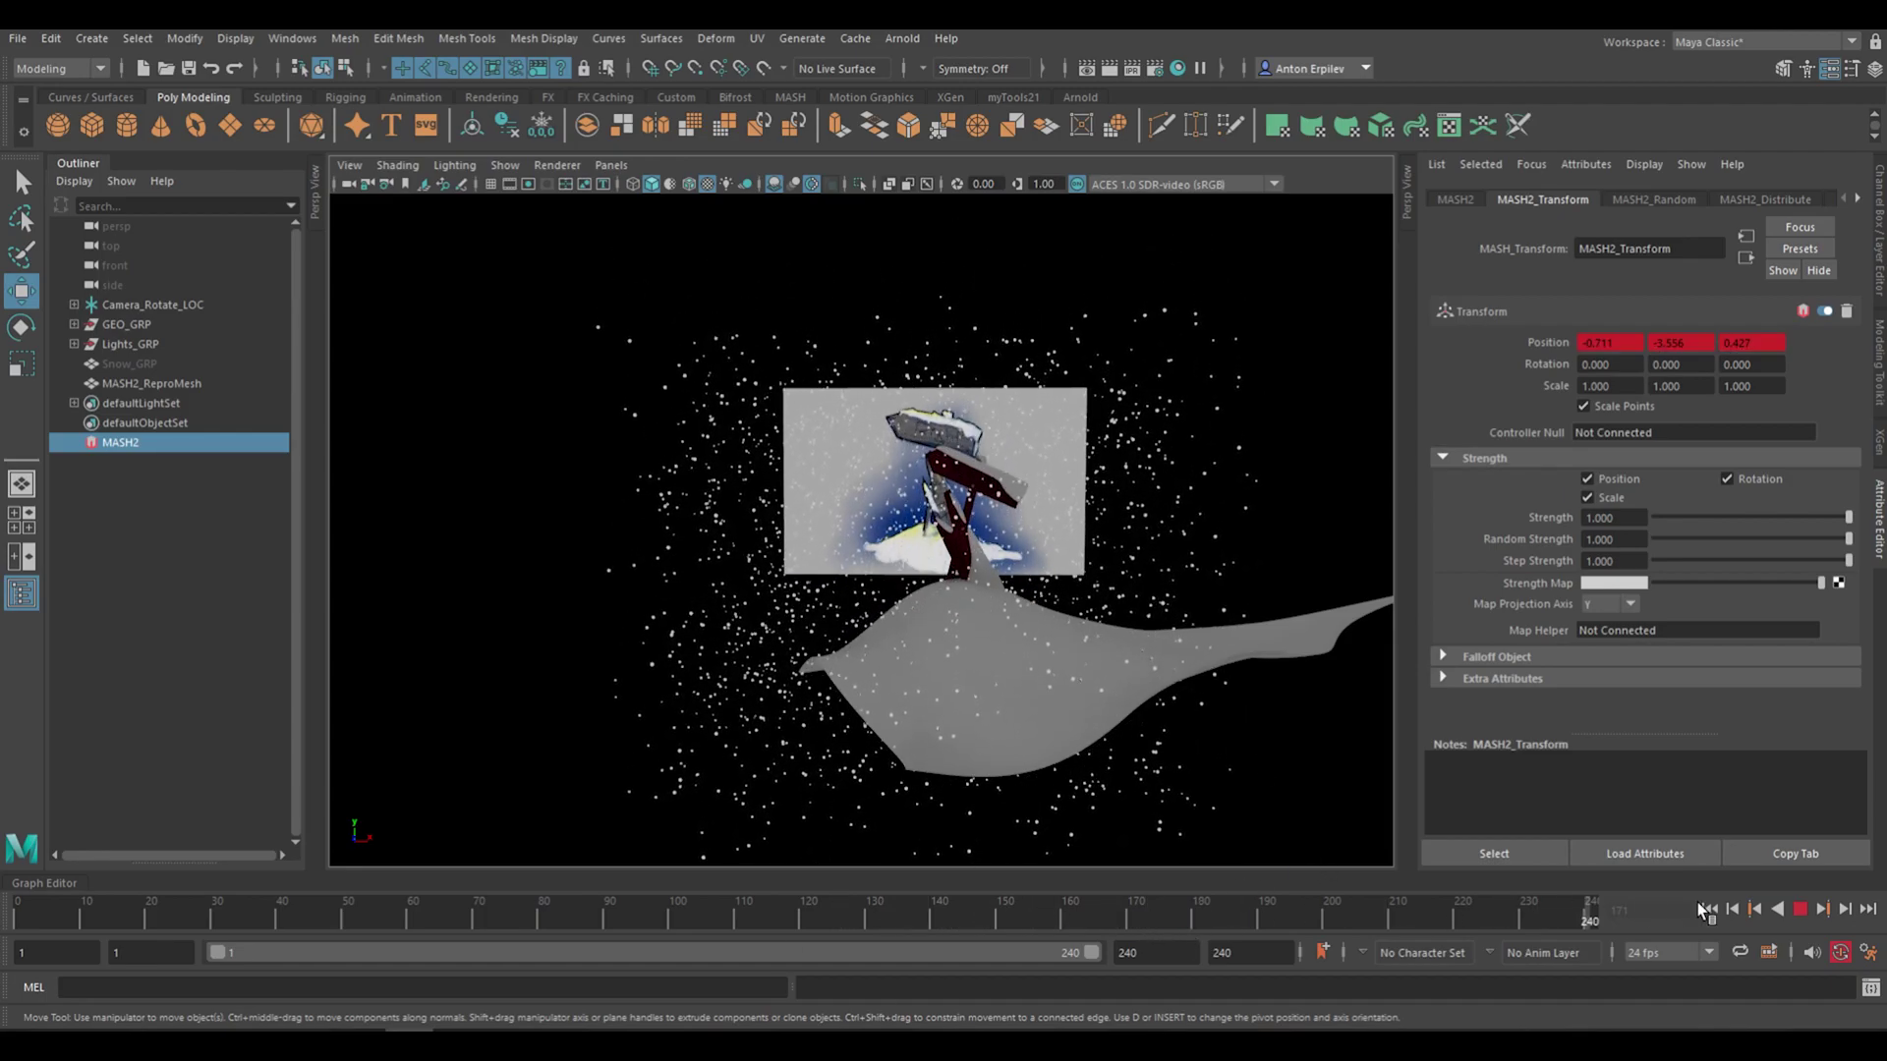
pyautogui.keyDown('ctrl'); pyautogui.moveTo(1659, 341); pyautogui.dragTo(1459, 342); pyautogui.keyUp('ctrl')
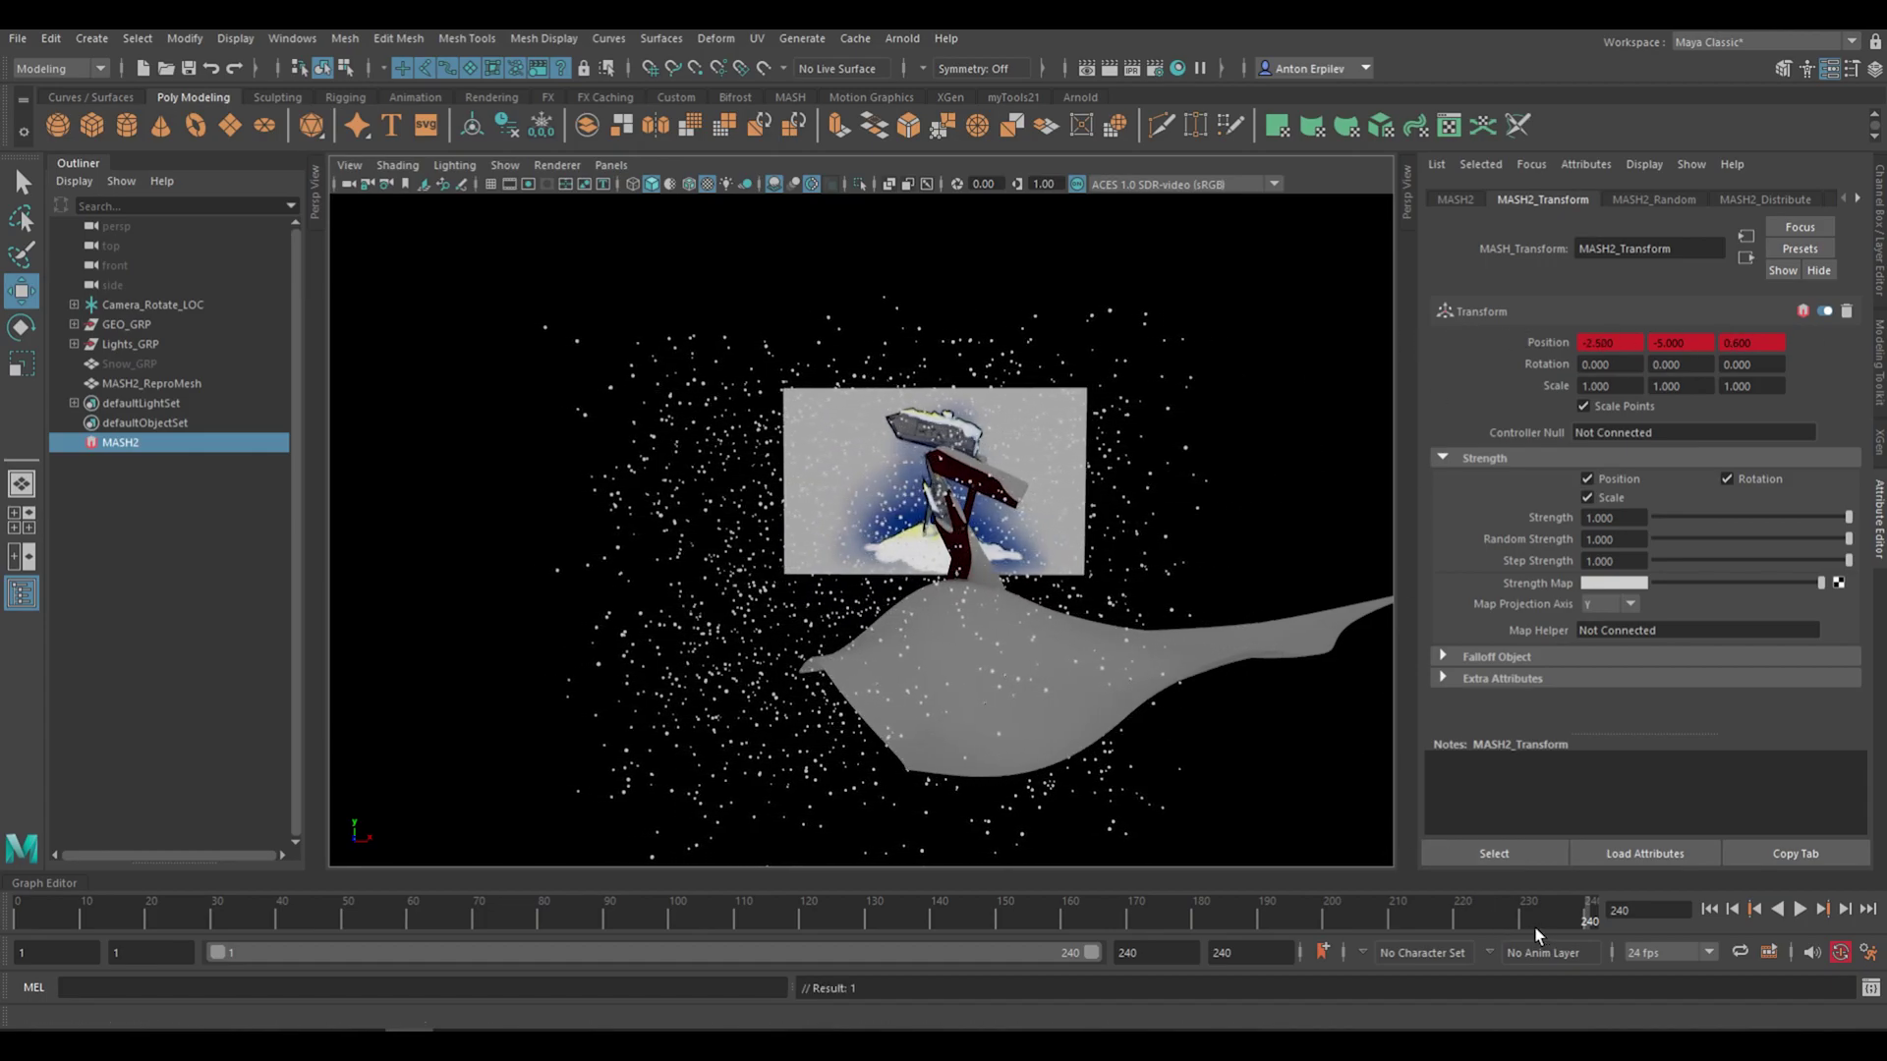
pyautogui.hotkey('alt', 'v')
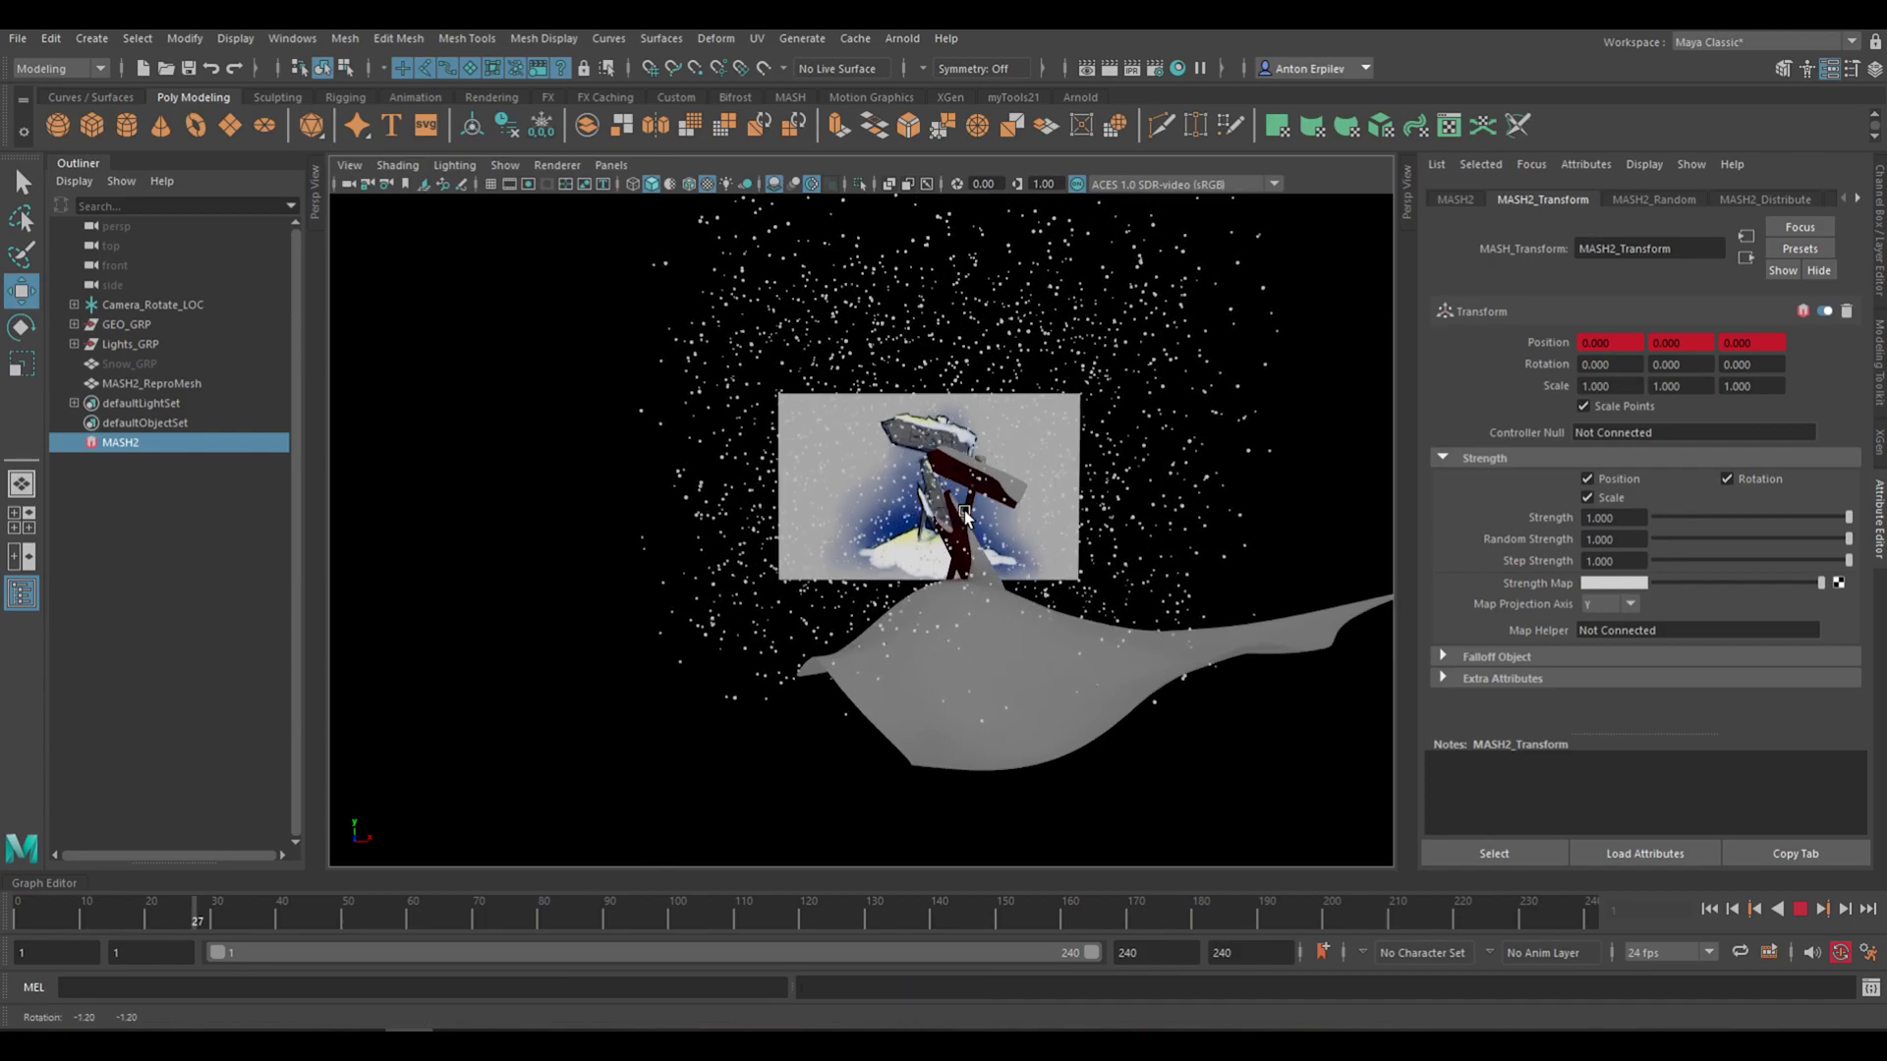
pyautogui.keyDown('alt'); pyautogui.moveTo(1041, 660); pyautogui.dragTo(1080, 528); pyautogui.keyUp('alt')
pyautogui.keyDown('alt'); pyautogui.moveTo(988, 420); pyautogui.dragTo(1033, 409); pyautogui.keyUp('alt')
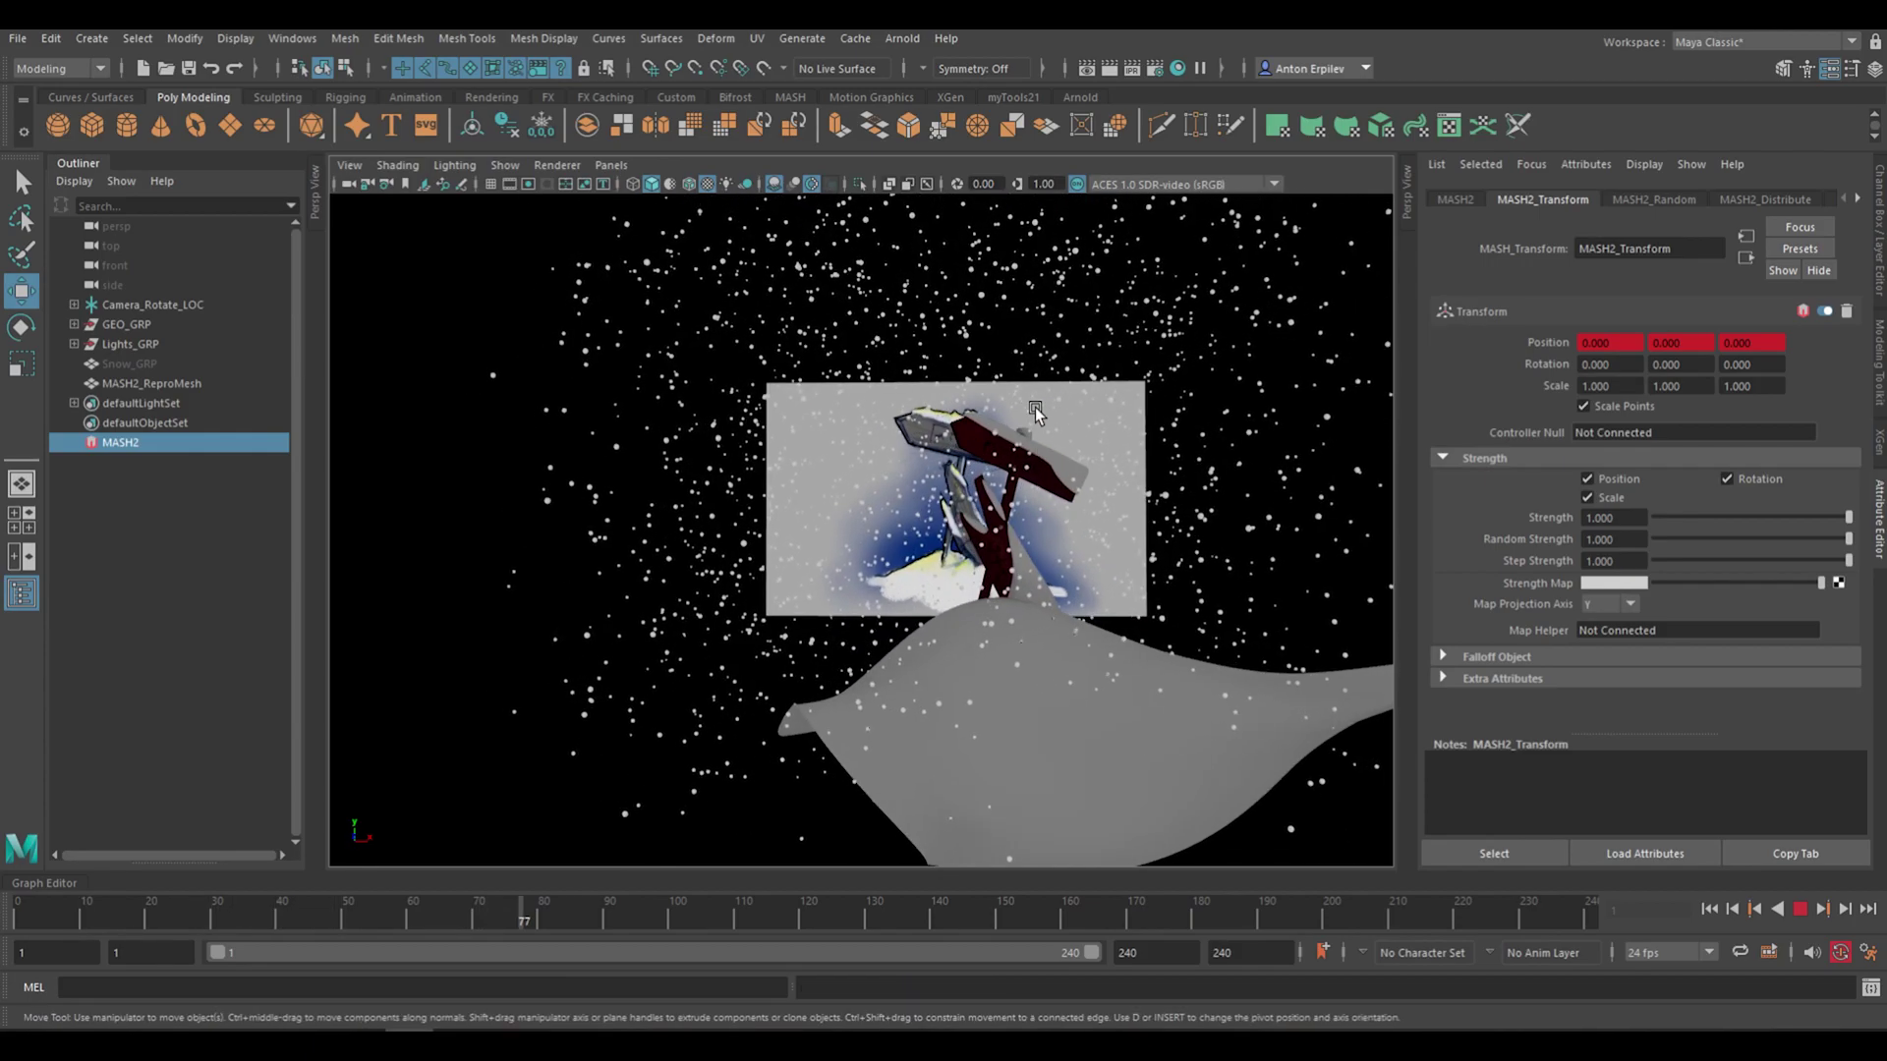
pyautogui.press('Escape')
# Try an X Position of about -3.54 at frame 240 and scrub back through the timeline
pyautogui.click(1591, 911)
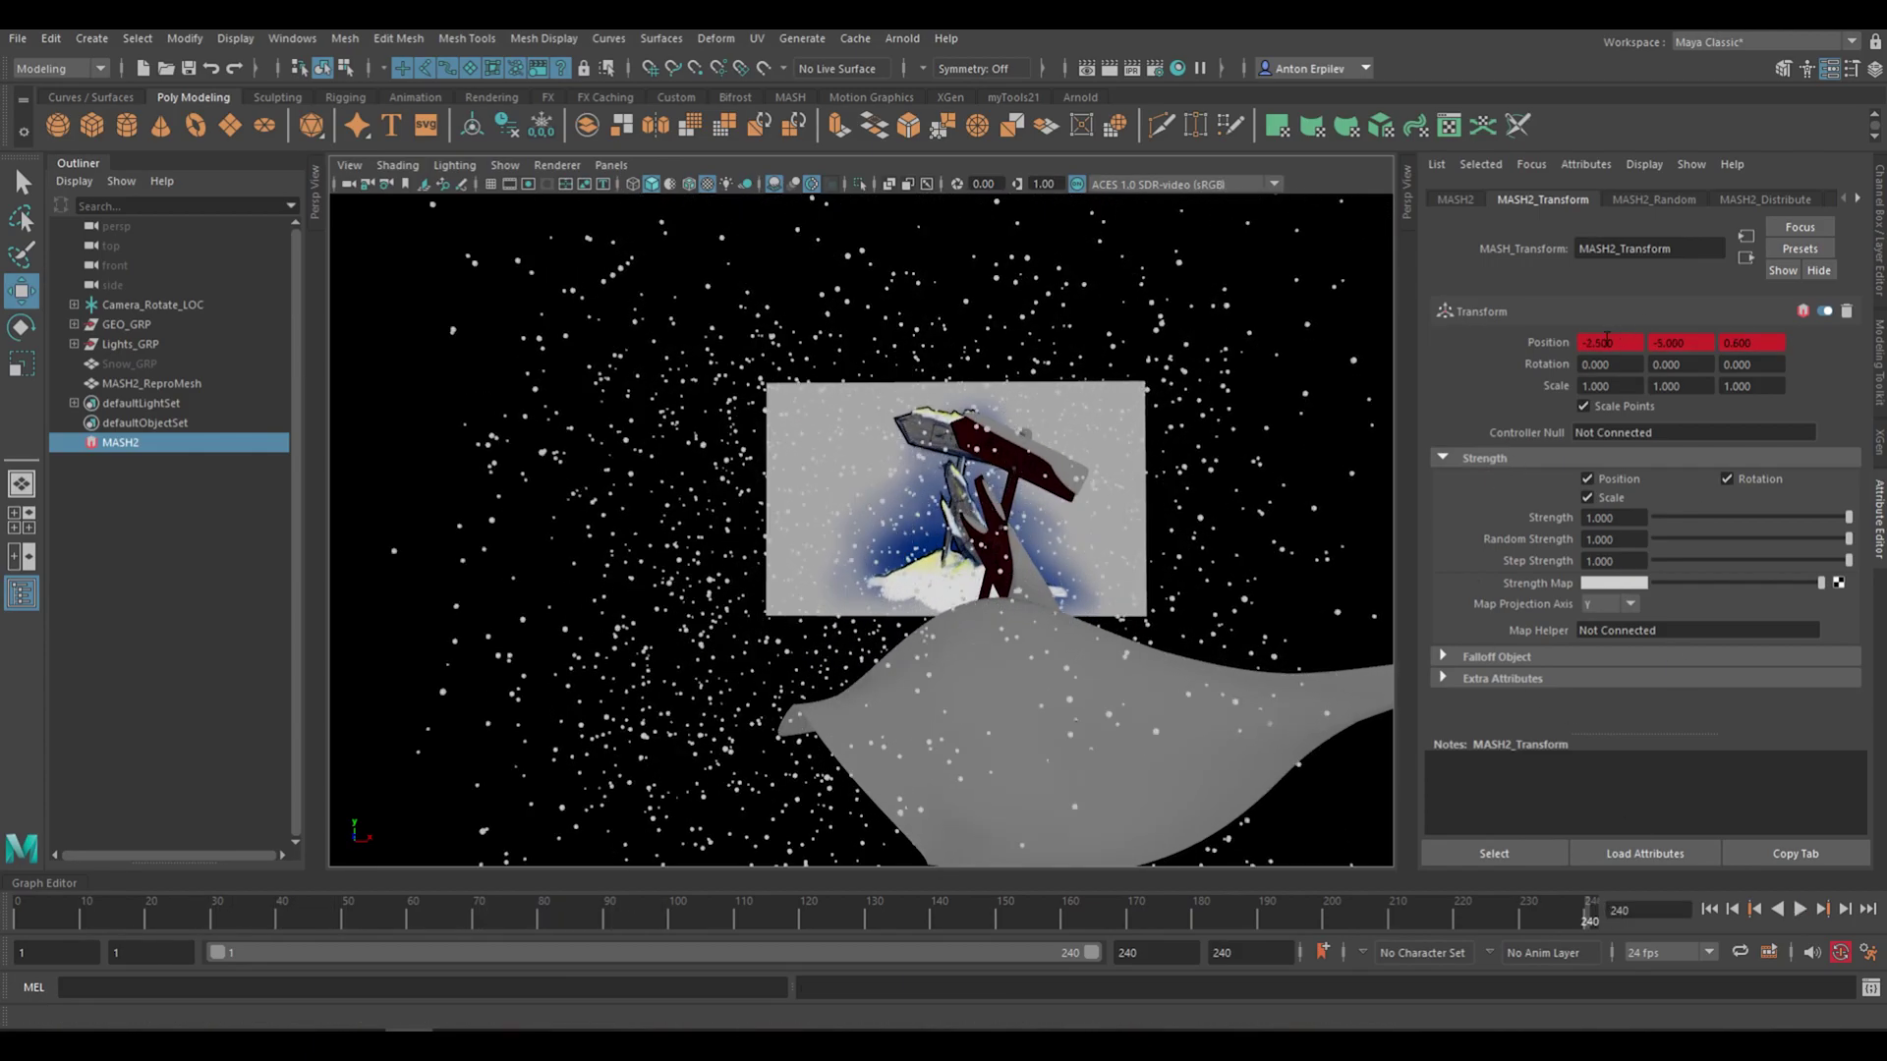
pyautogui.keyDown('ctrl'); pyautogui.moveTo(1607, 339); pyautogui.dragTo(1602, 341); pyautogui.keyUp('ctrl')
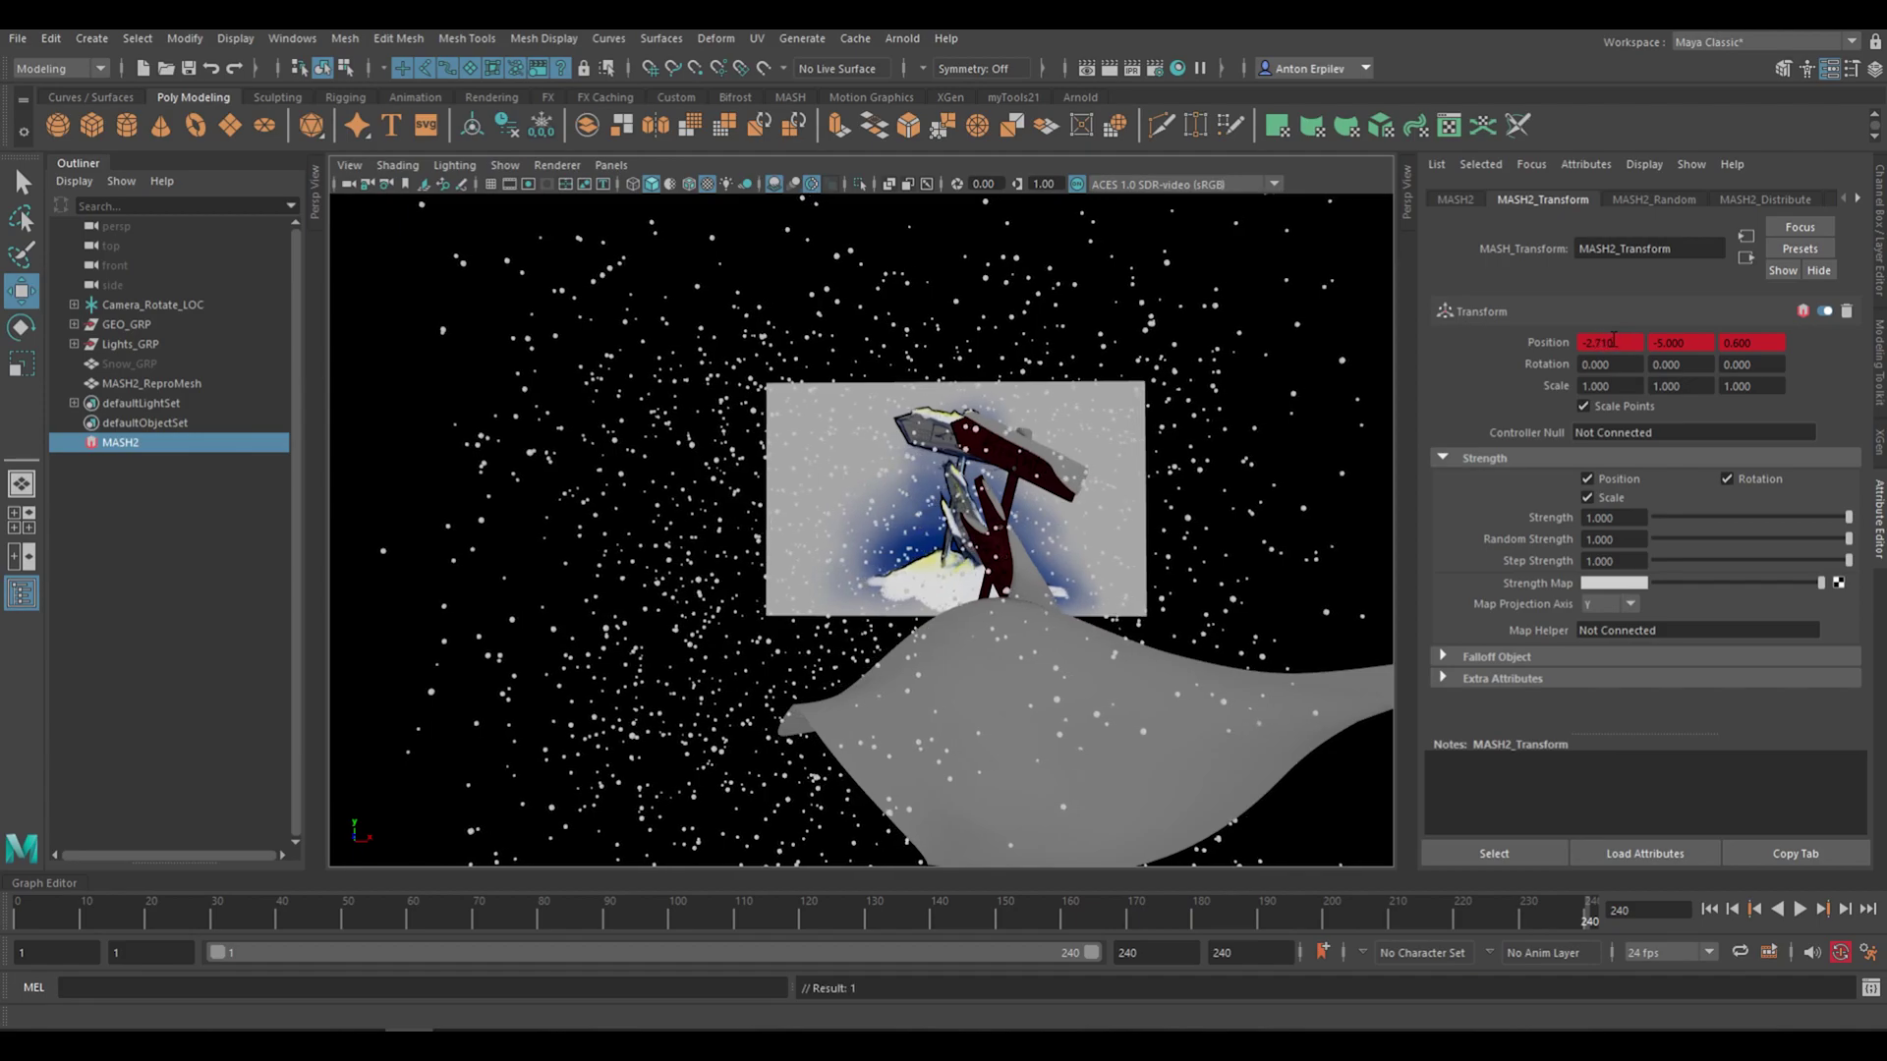
pyautogui.keyDown('ctrl'); pyautogui.moveTo(1612, 339); pyautogui.dragTo(1531, 344, button='middle'); pyautogui.keyUp('ctrl')
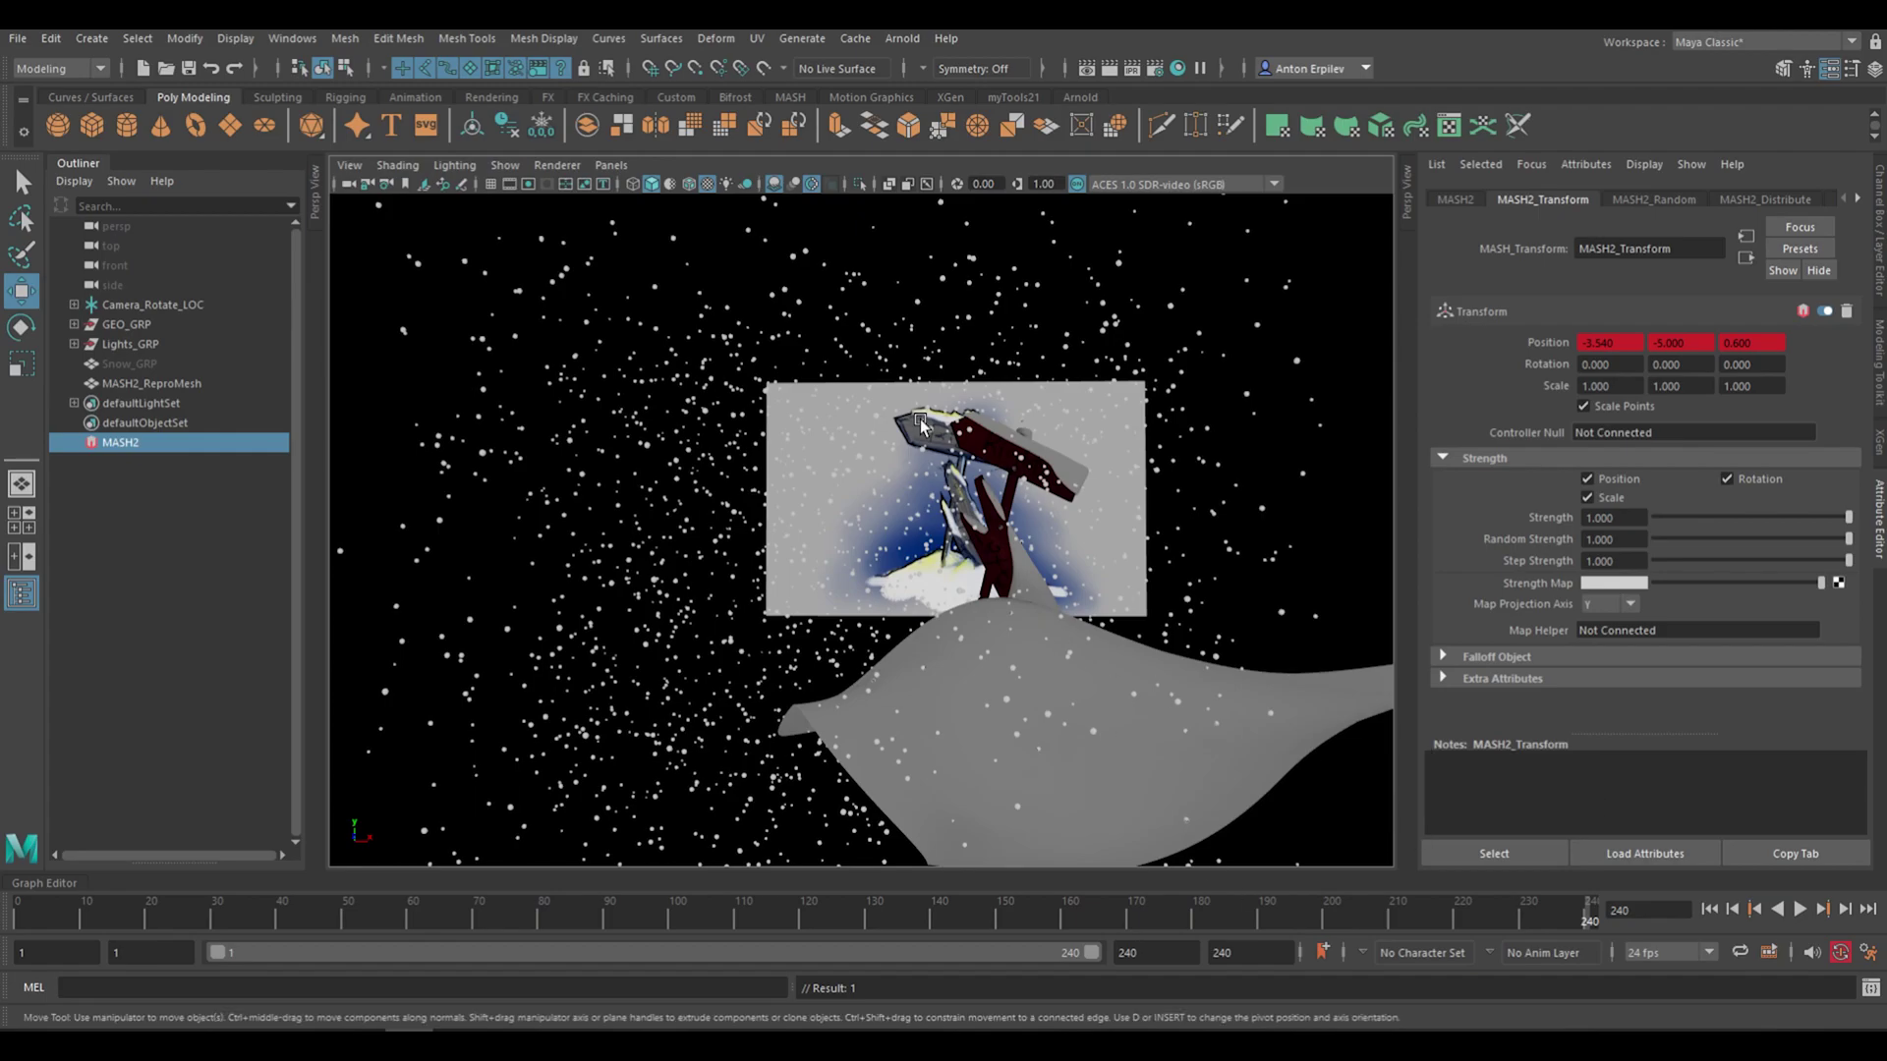
pyautogui.moveTo(1565, 914); pyautogui.dragTo(37, 914)
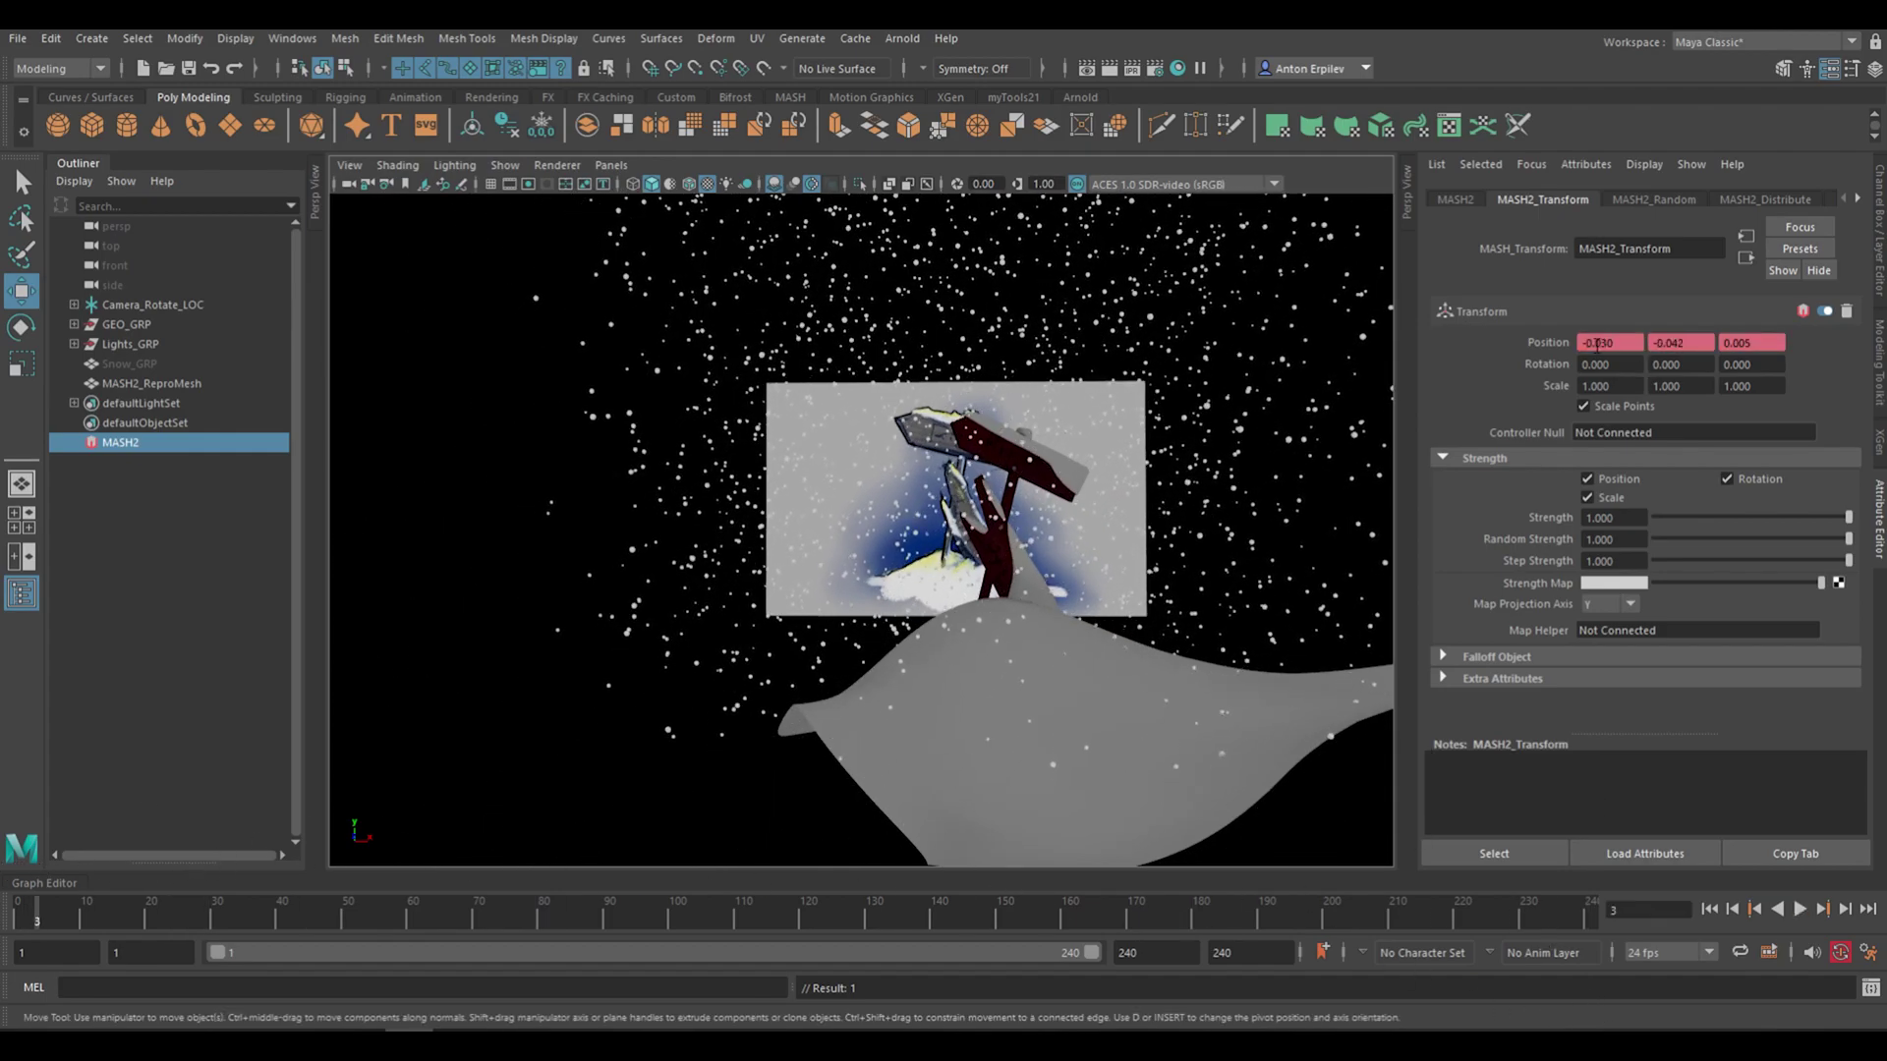
# Try an extreme X Position of -16 at frame 240 and play the snowfall
pyautogui.click(1588, 910)
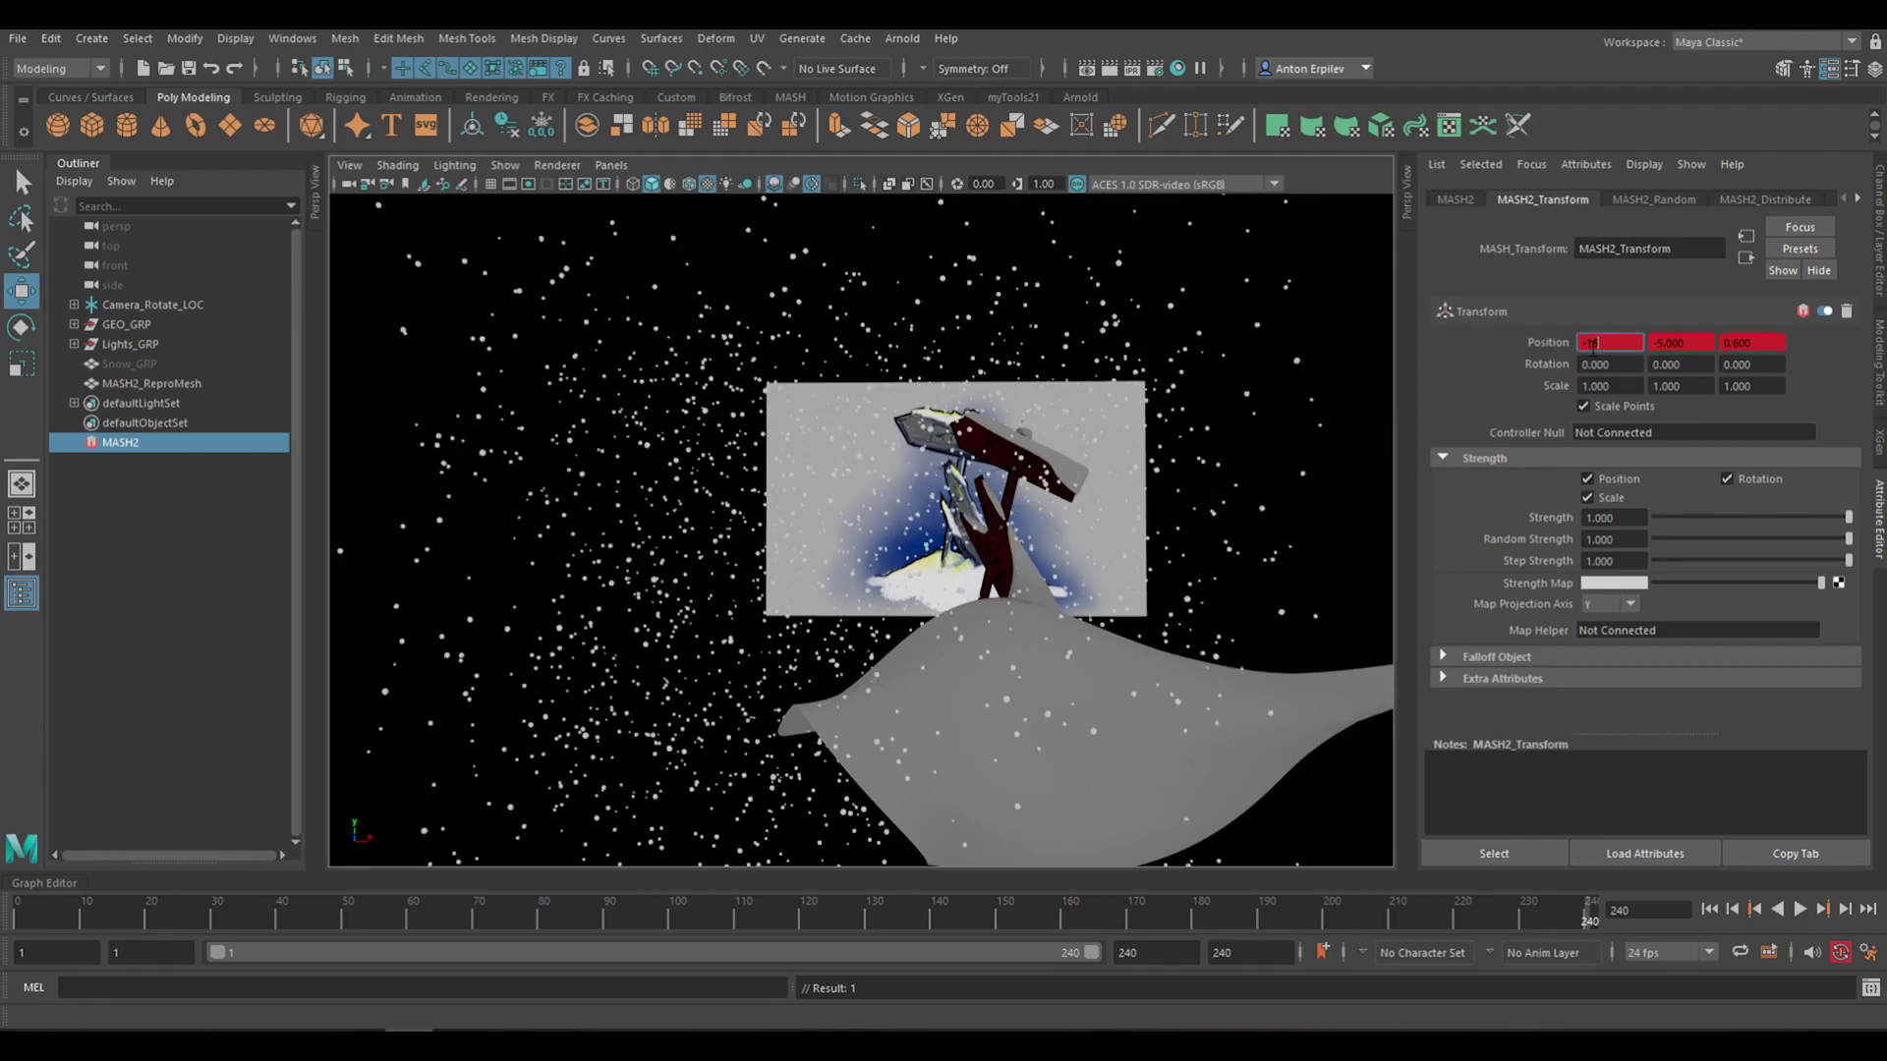
pyautogui.press('Return')
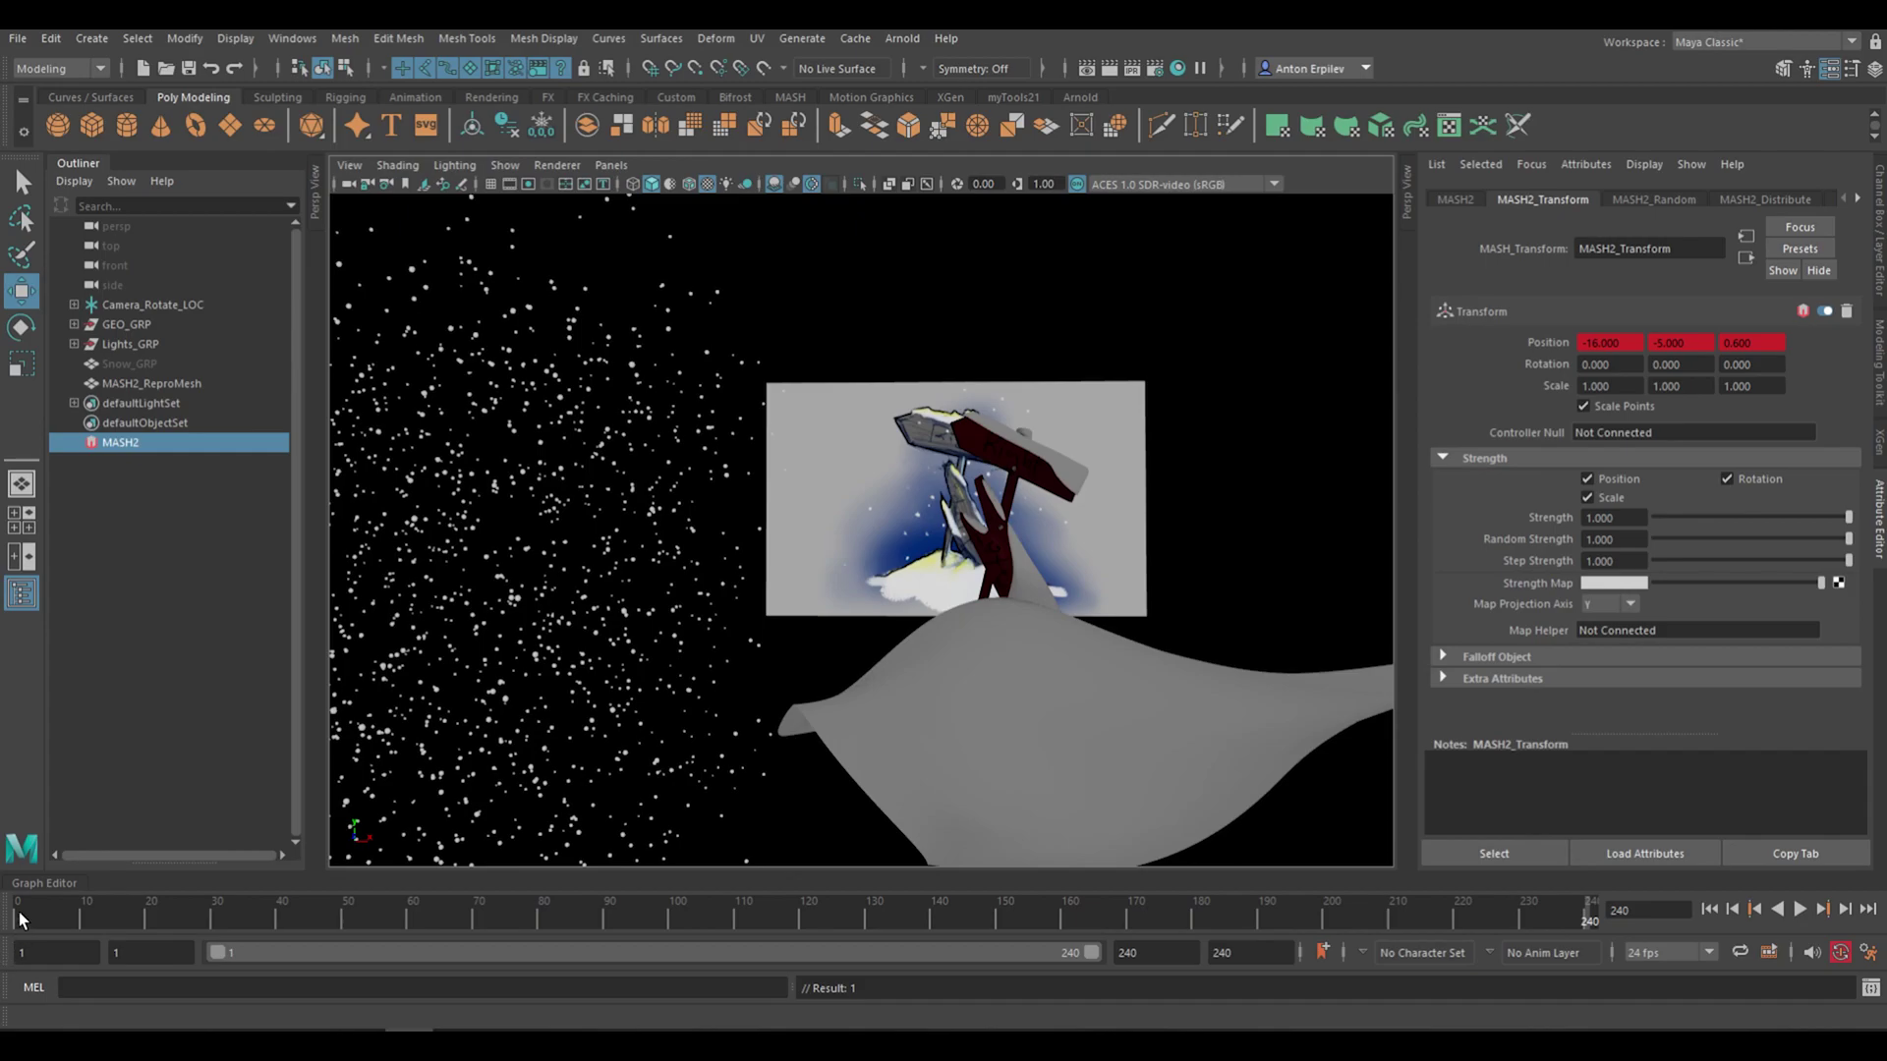
pyautogui.hotkey('alt', 'v')
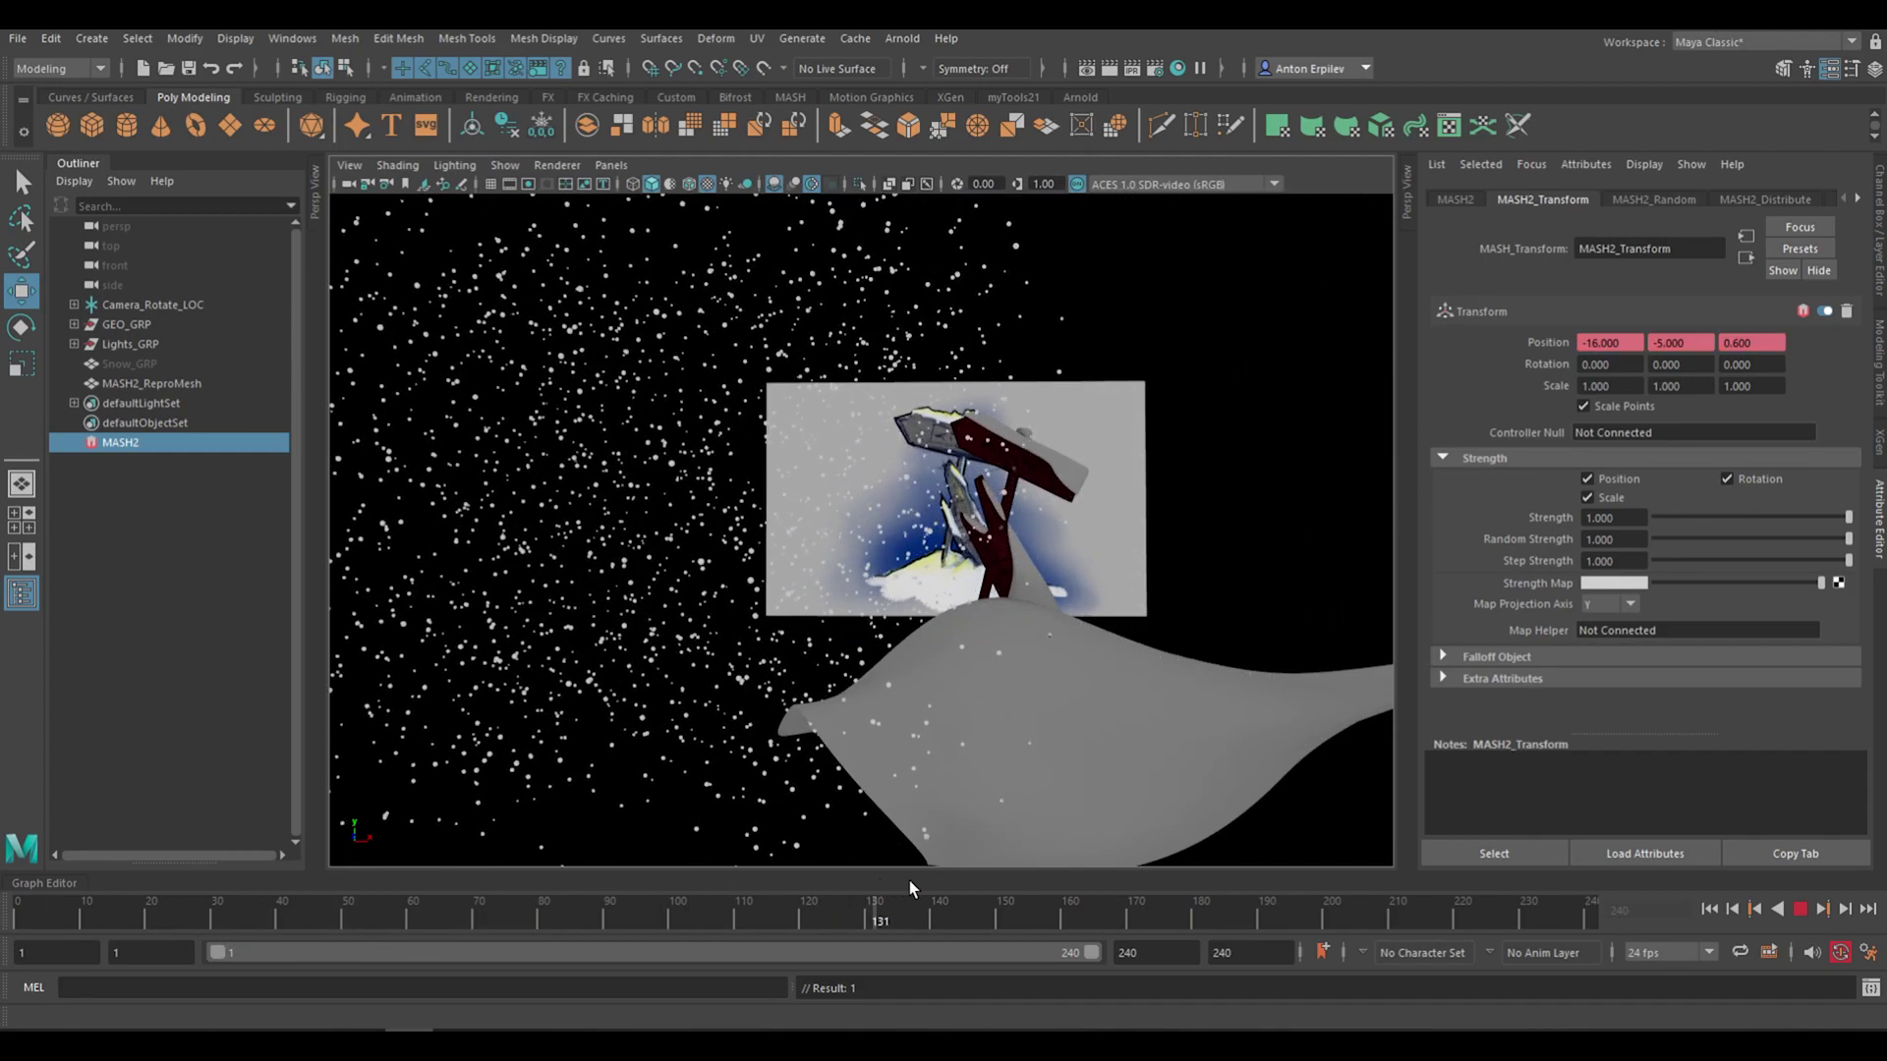
pyautogui.hotkey('alt', 'v')
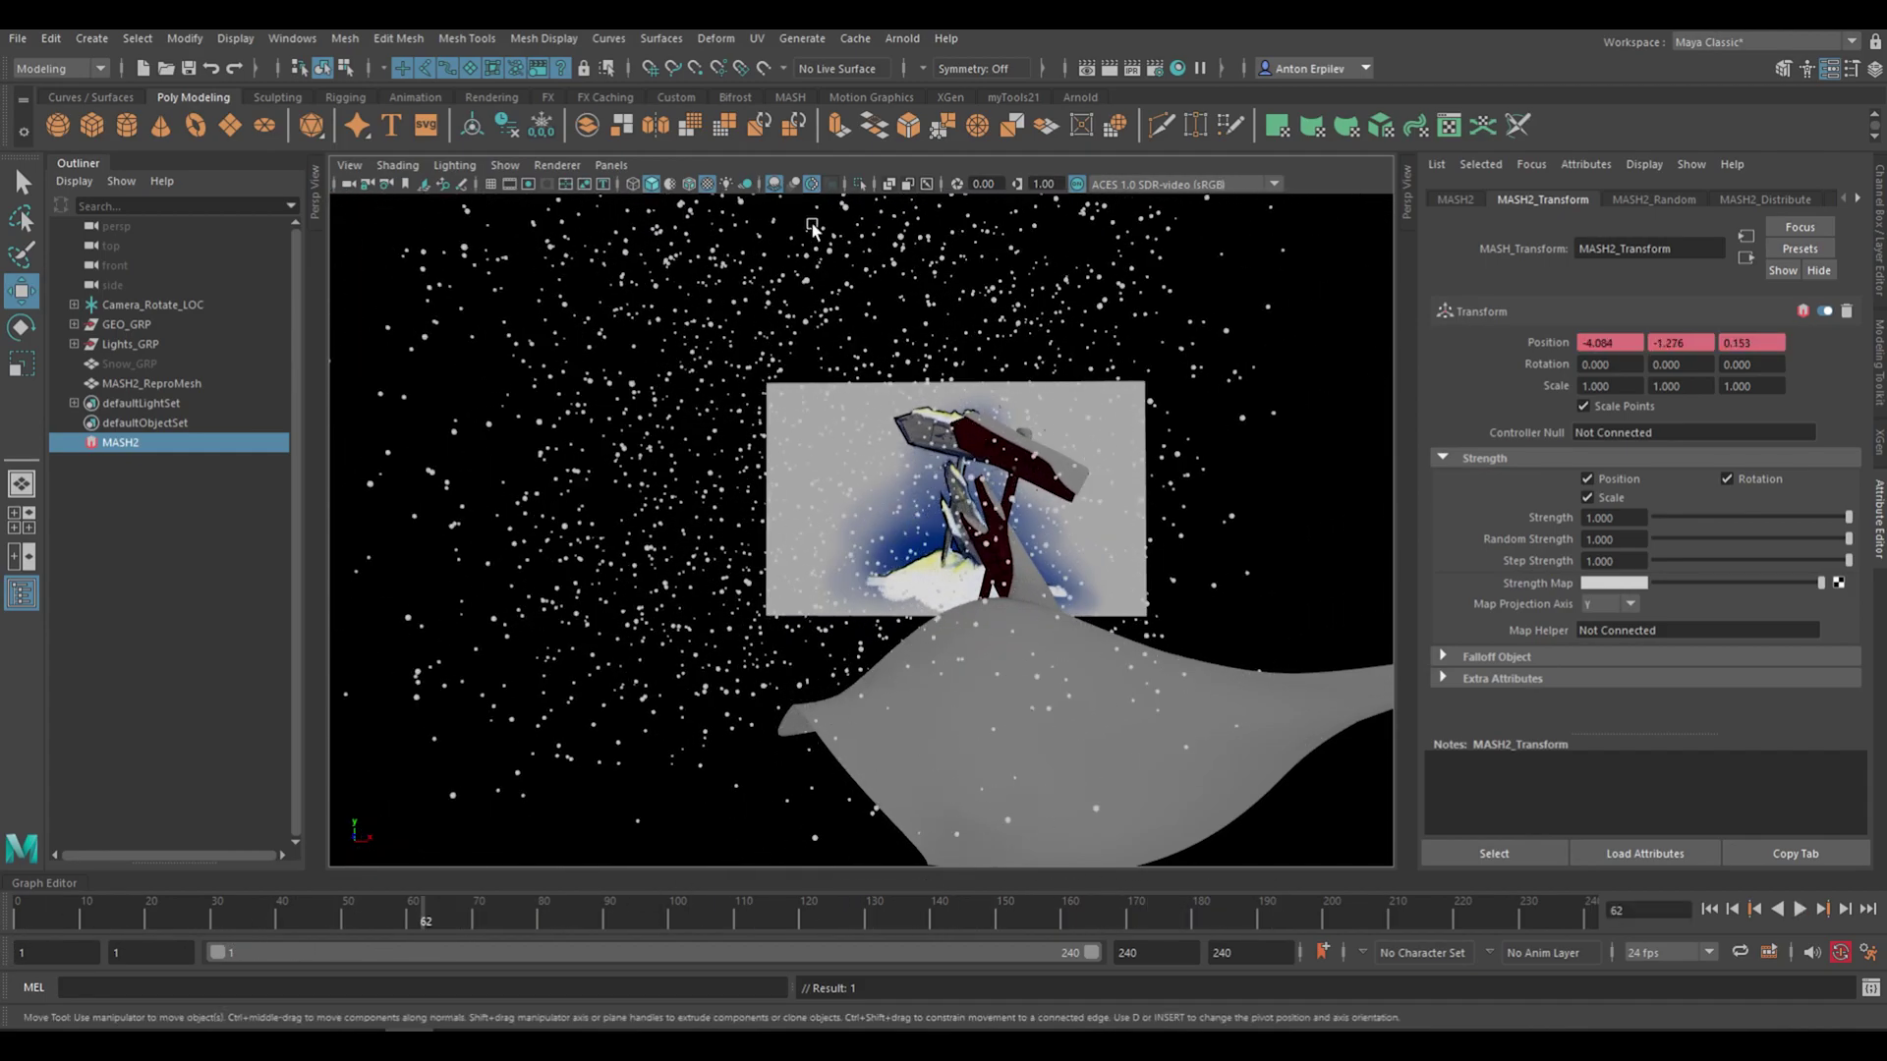
# Replay the snowfall from frame 1 in a wider view and examine how far the snow drifts off the signpost
pyautogui.keyDown('alt'); pyautogui.moveTo(1009, 388); pyautogui.dragTo(900, 388, button='right'); pyautogui.keyUp('alt')
pyautogui.moveTo(899, 389)
pyautogui.keyDown('alt'); pyautogui.mouseDown()
pyautogui.moveTo(1012, 378)
pyautogui.moveTo(787, 344)
pyautogui.moveTo(820, 390)
pyautogui.mouseUp(); pyautogui.keyUp('alt')
pyautogui.click(14, 920)
pyautogui.hotkey('alt', 'v')
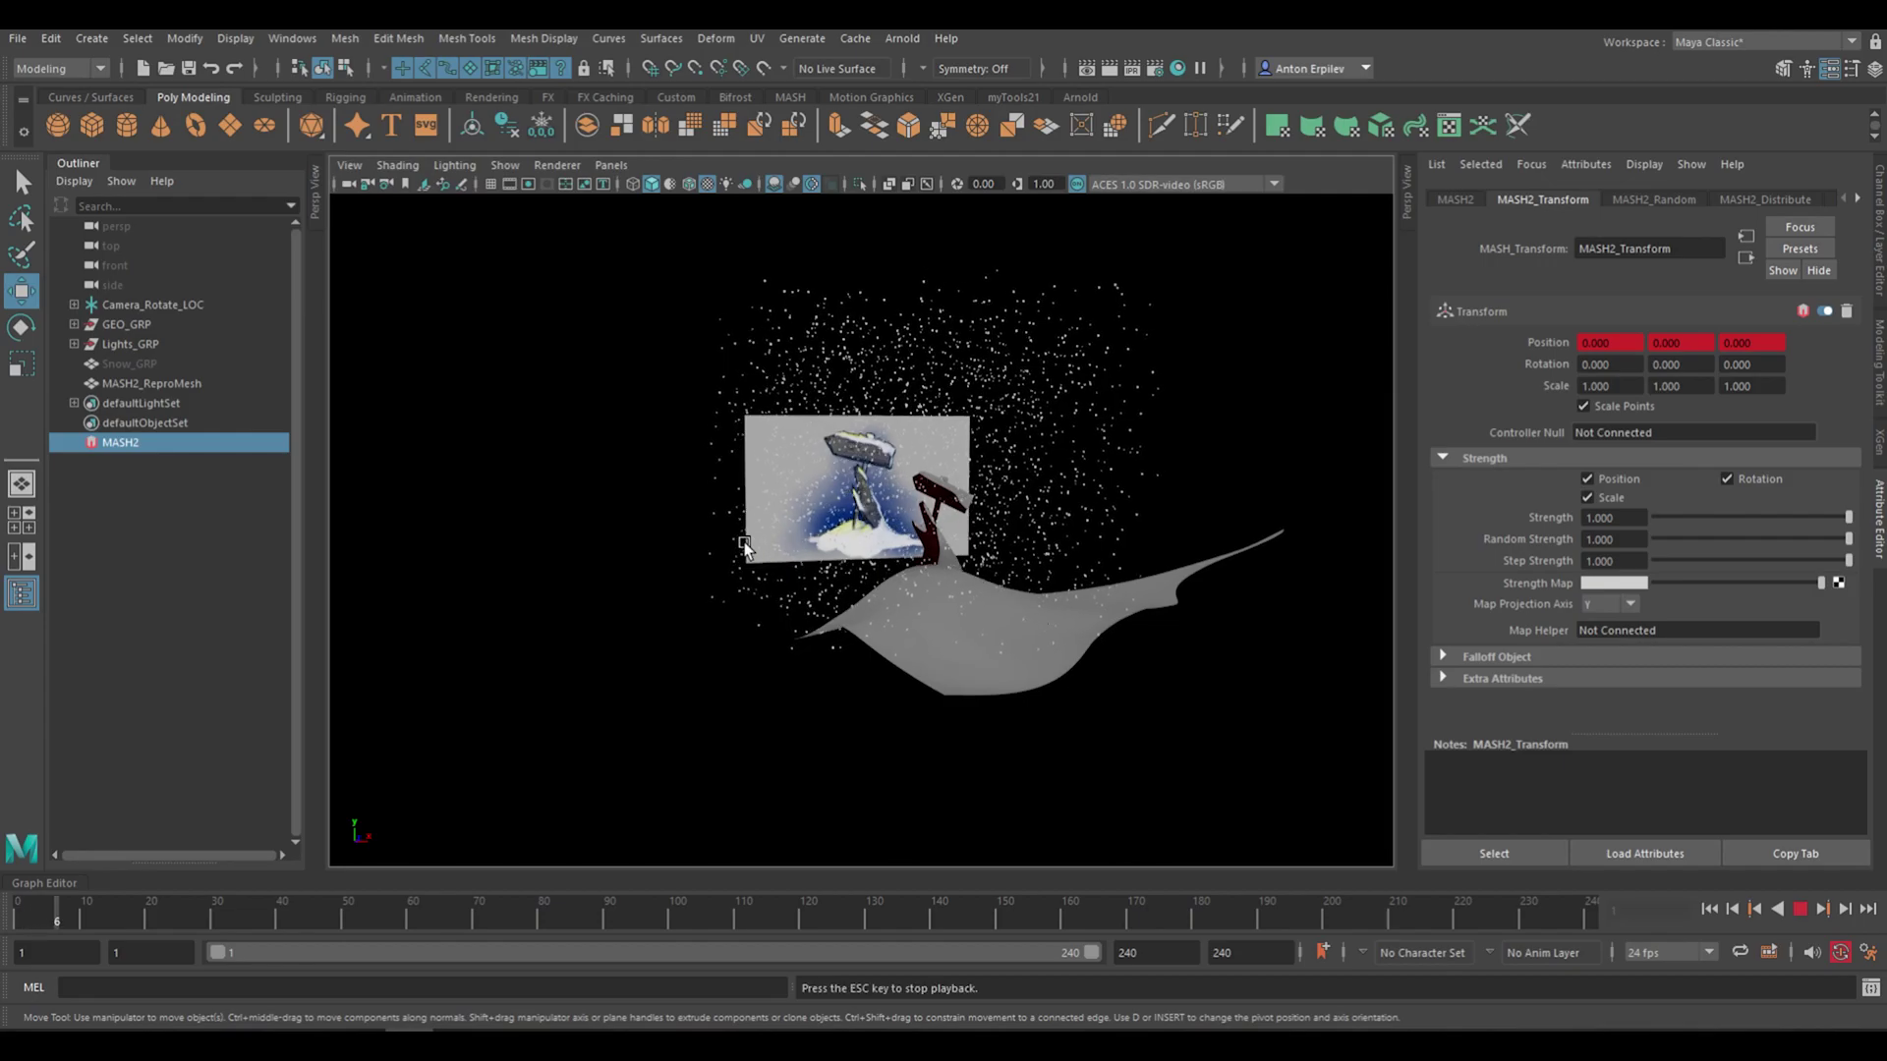
pyautogui.keyDown('alt'); pyautogui.moveTo(1101, 462); pyautogui.dragTo(1010, 433); pyautogui.keyUp('alt')
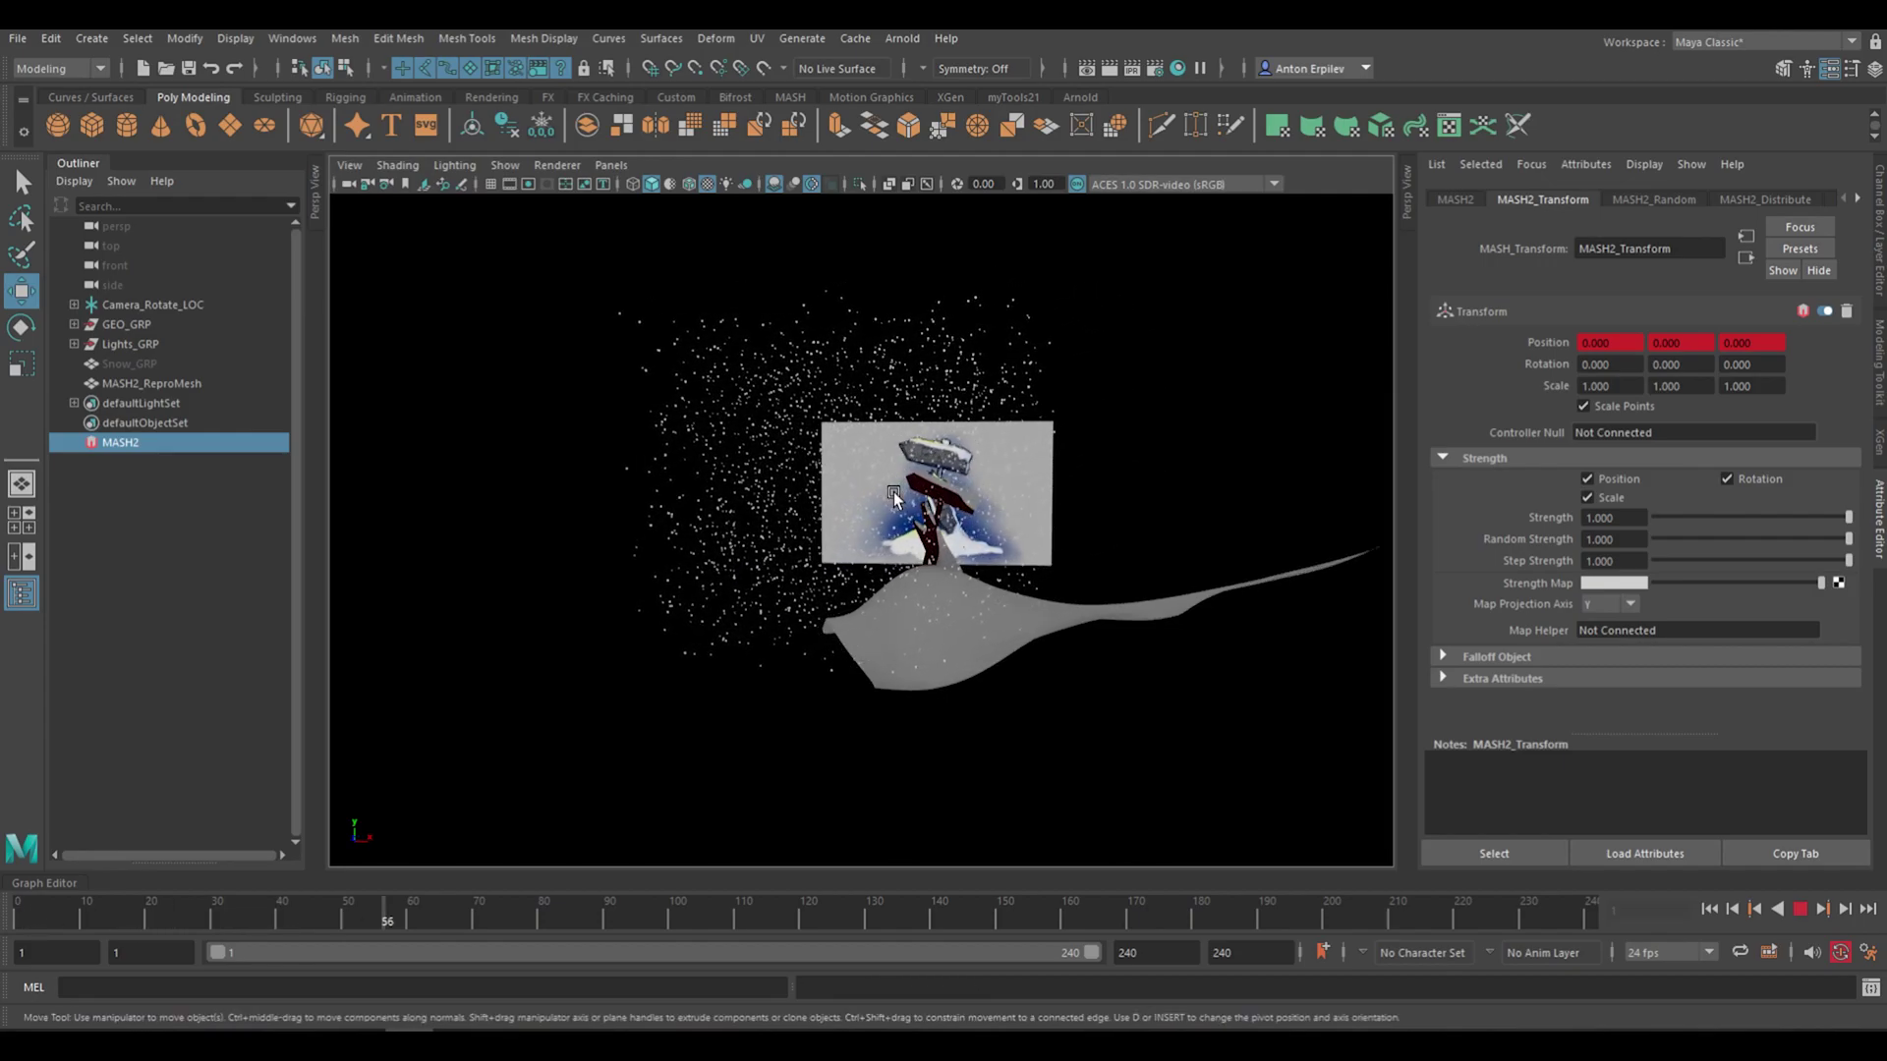
pyautogui.press('Escape')
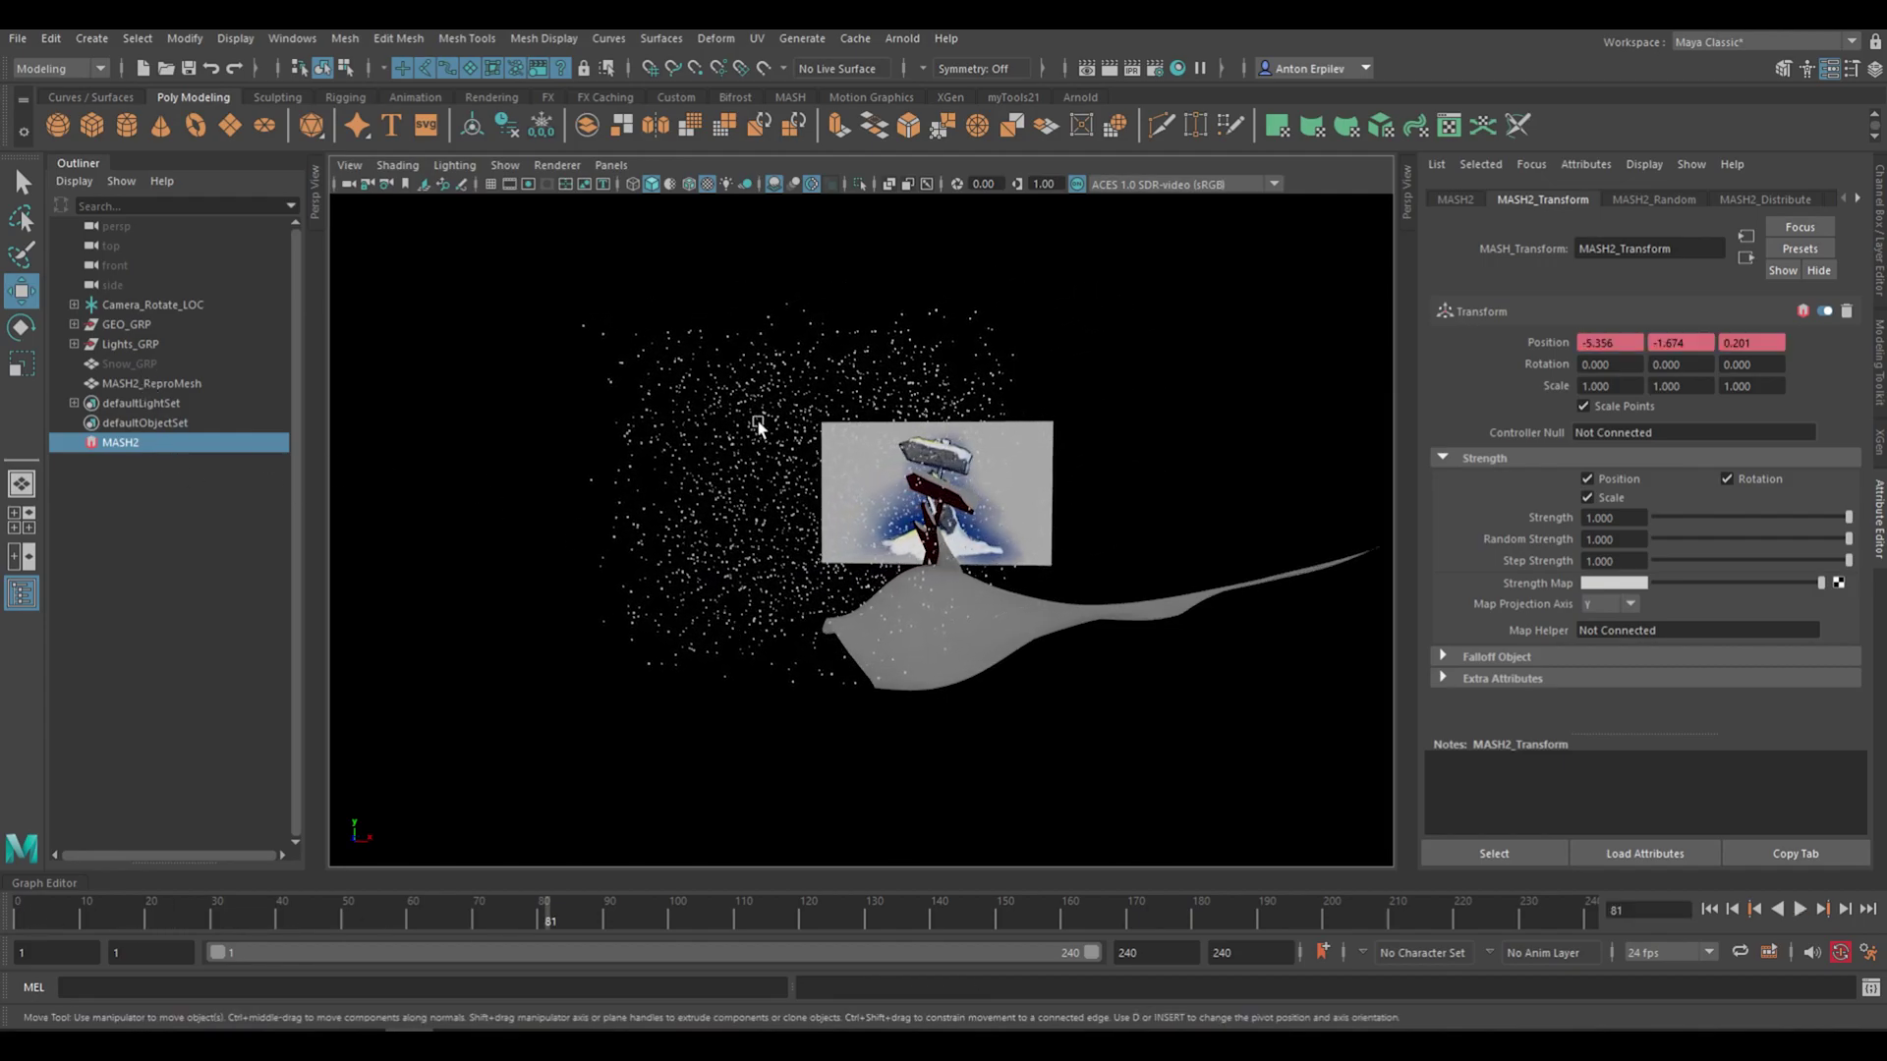
pyautogui.keyDown('alt'); pyautogui.moveTo(758, 425); pyautogui.dragTo(913, 353); pyautogui.keyUp('alt')
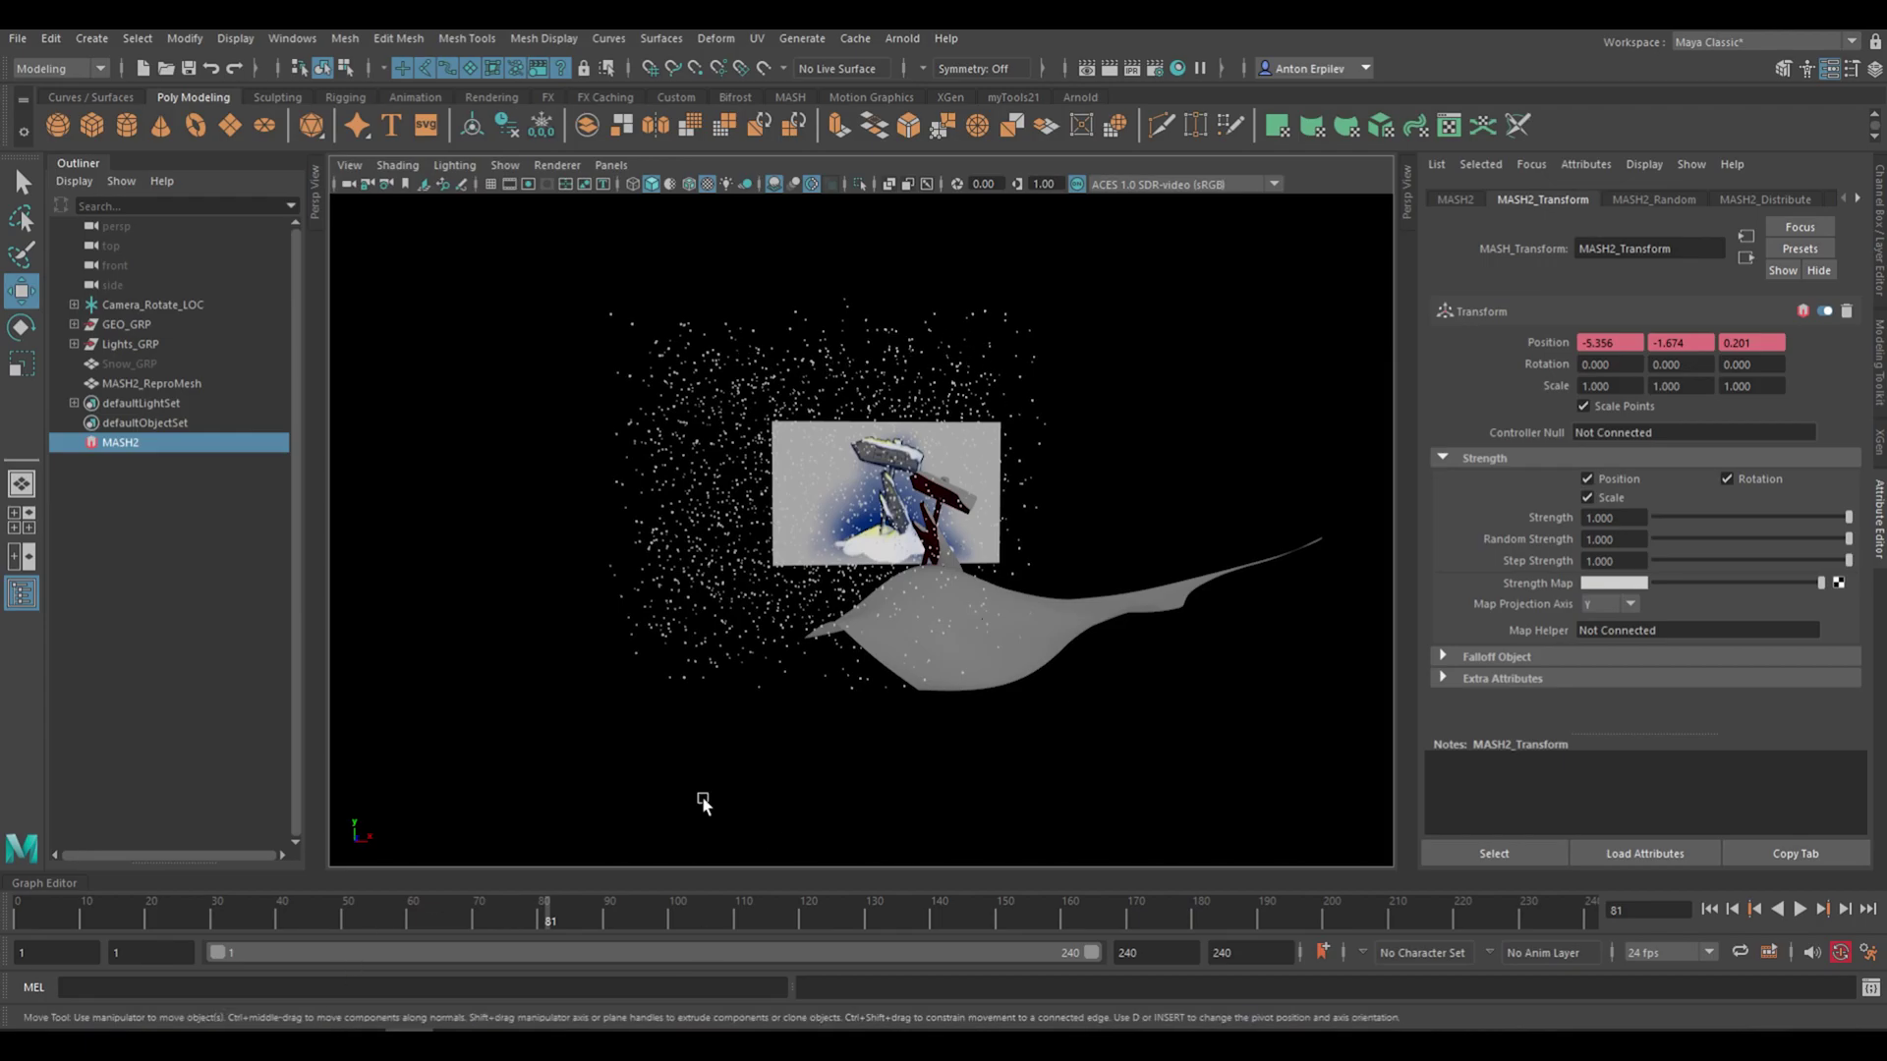
# Set a smaller negative X Position for the snow at frame 240 and play back the reduced drift
pyautogui.moveTo(1434, 922); pyautogui.dragTo(1590, 922)
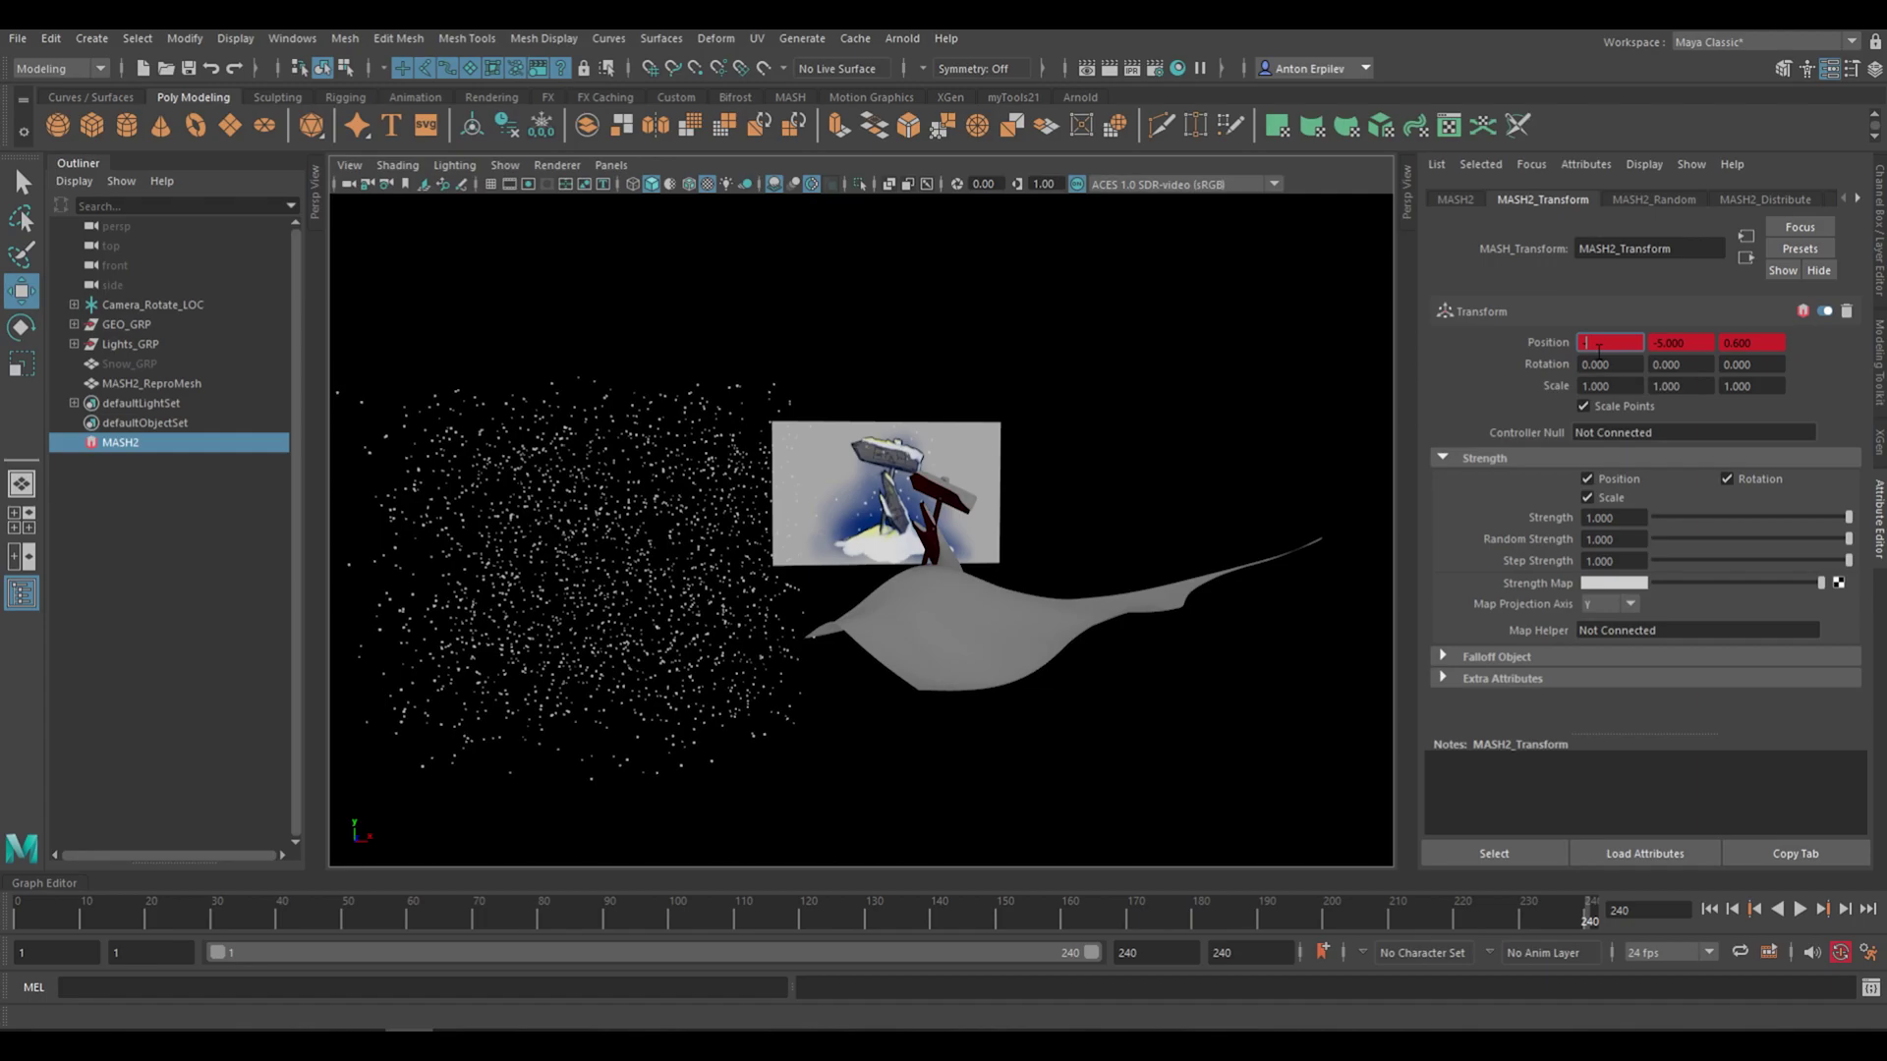
pyautogui.hotkey('alt', 'v')
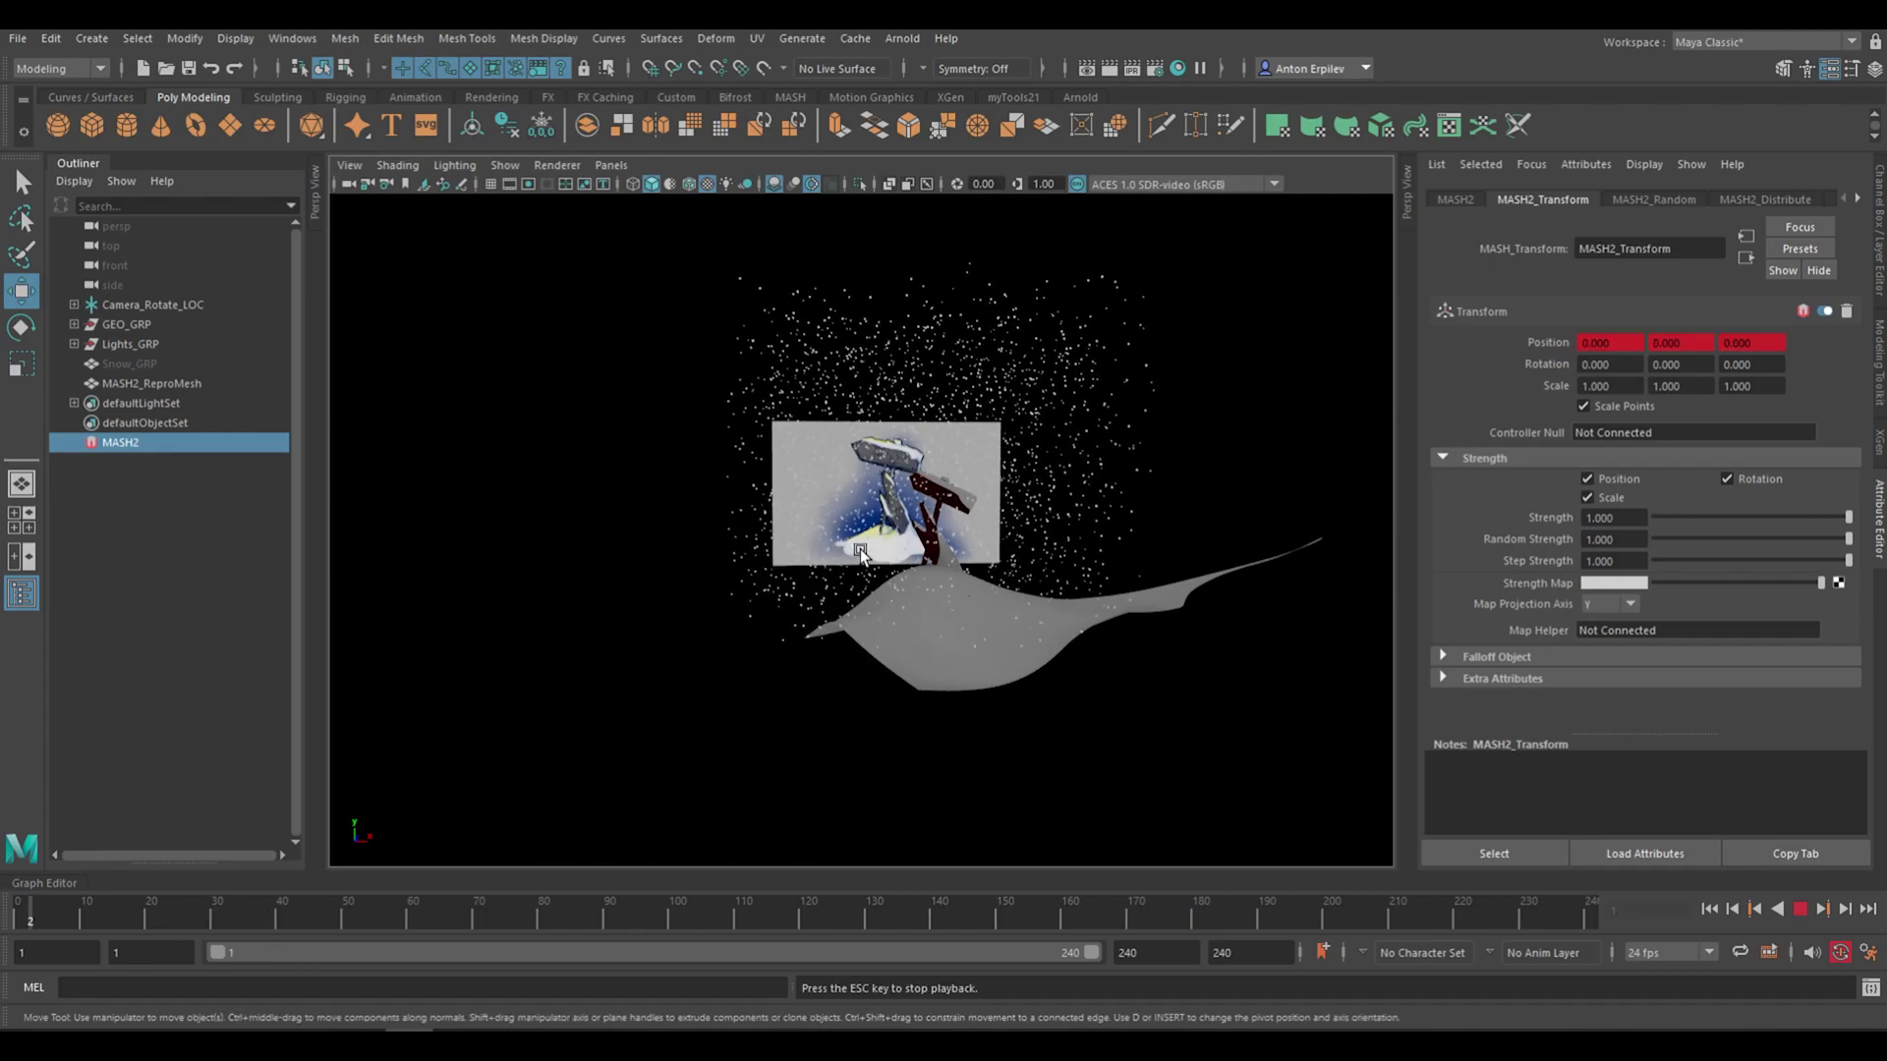
pyautogui.keyDown('alt'); pyautogui.moveTo(1037, 541); pyautogui.dragTo(1228, 579); pyautogui.keyUp('alt')
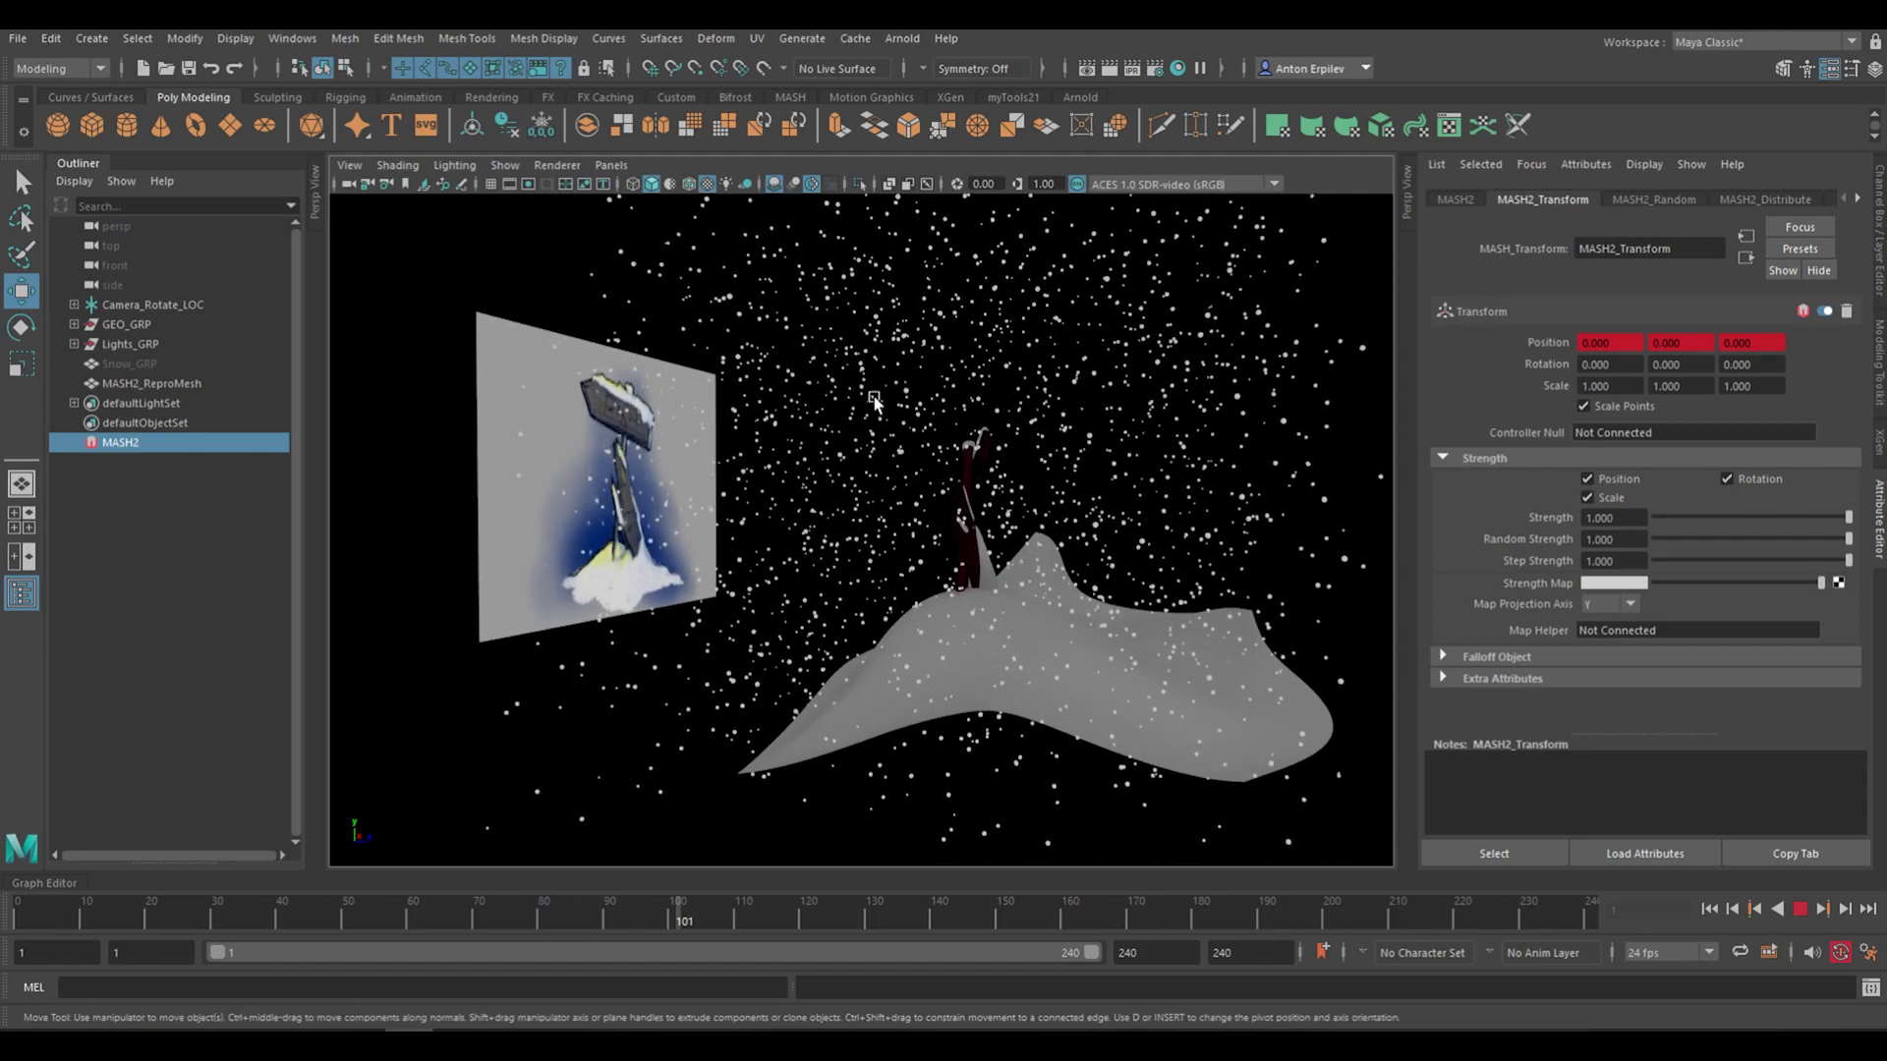
pyautogui.hotkey('alt', 'v')
# Show the camera view beside the perspective view and play the snowfall to check its framing
pyautogui.click(317, 191)
pyautogui.hotkey('alt', 'v')
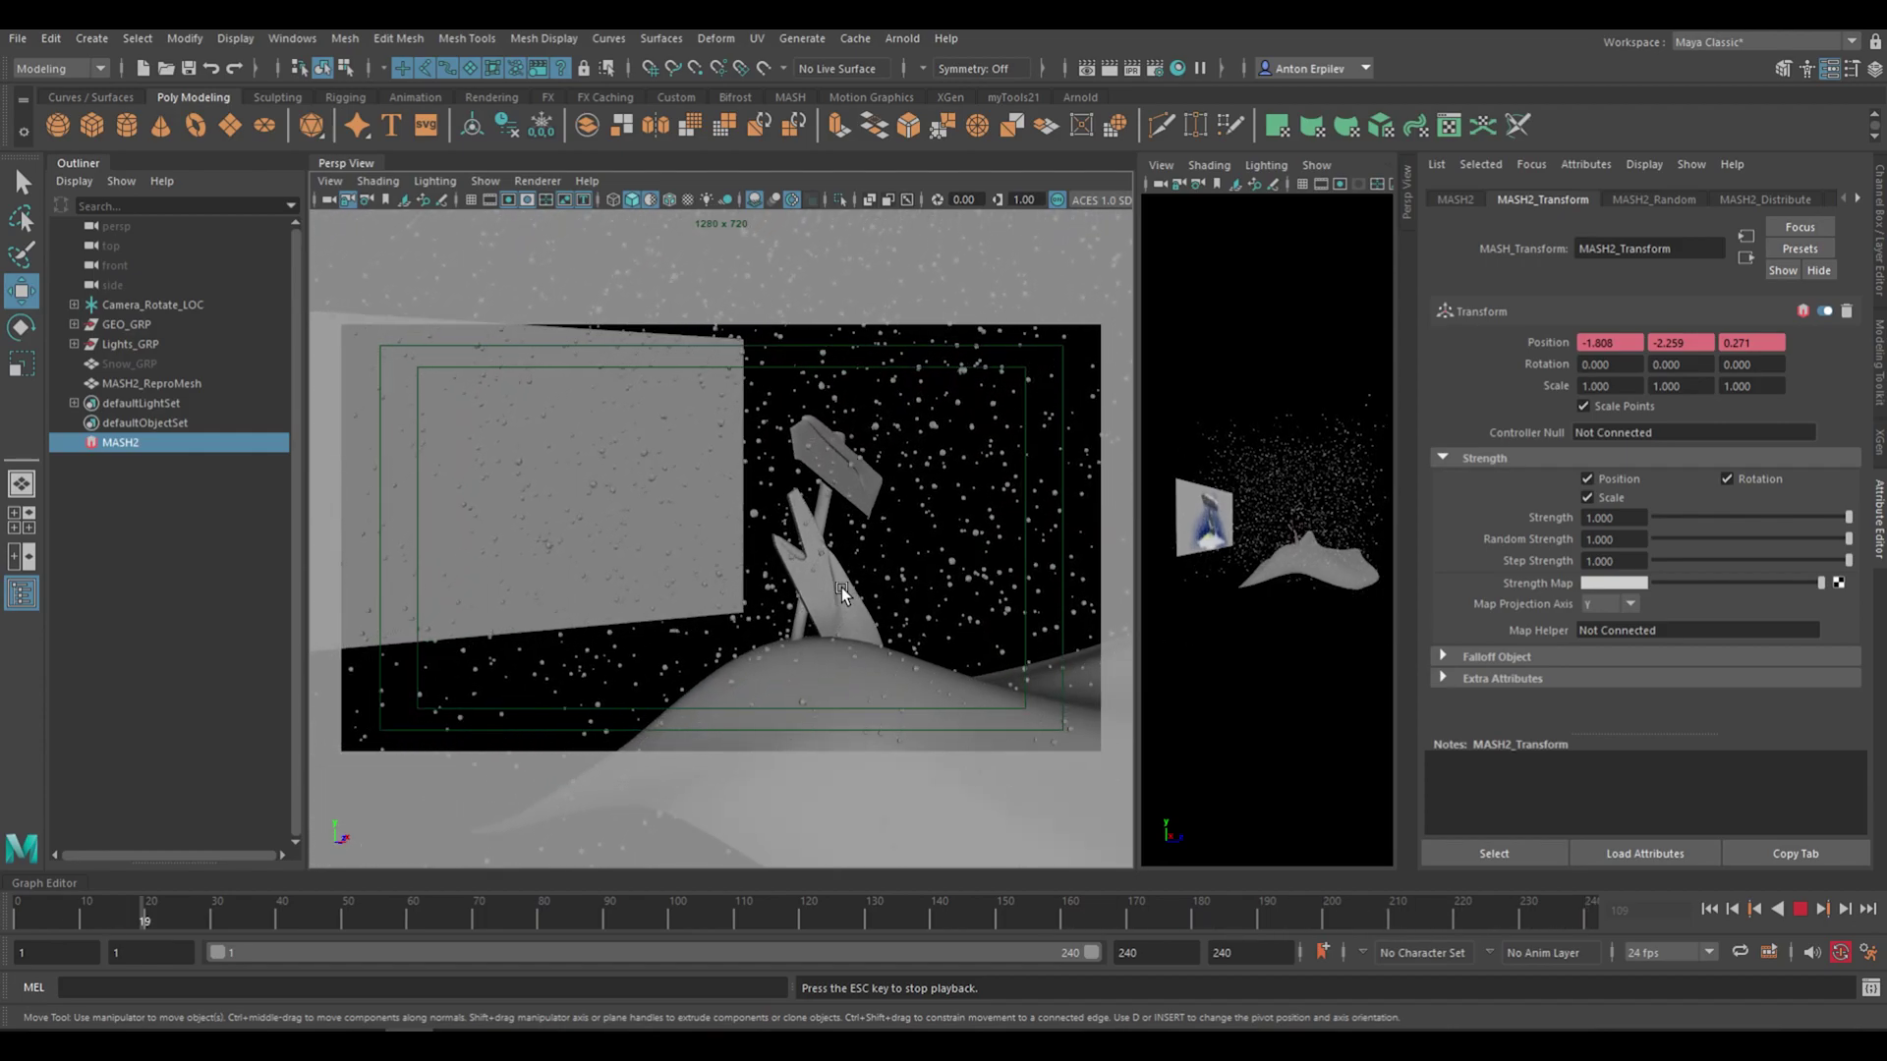
pyautogui.press('Escape')
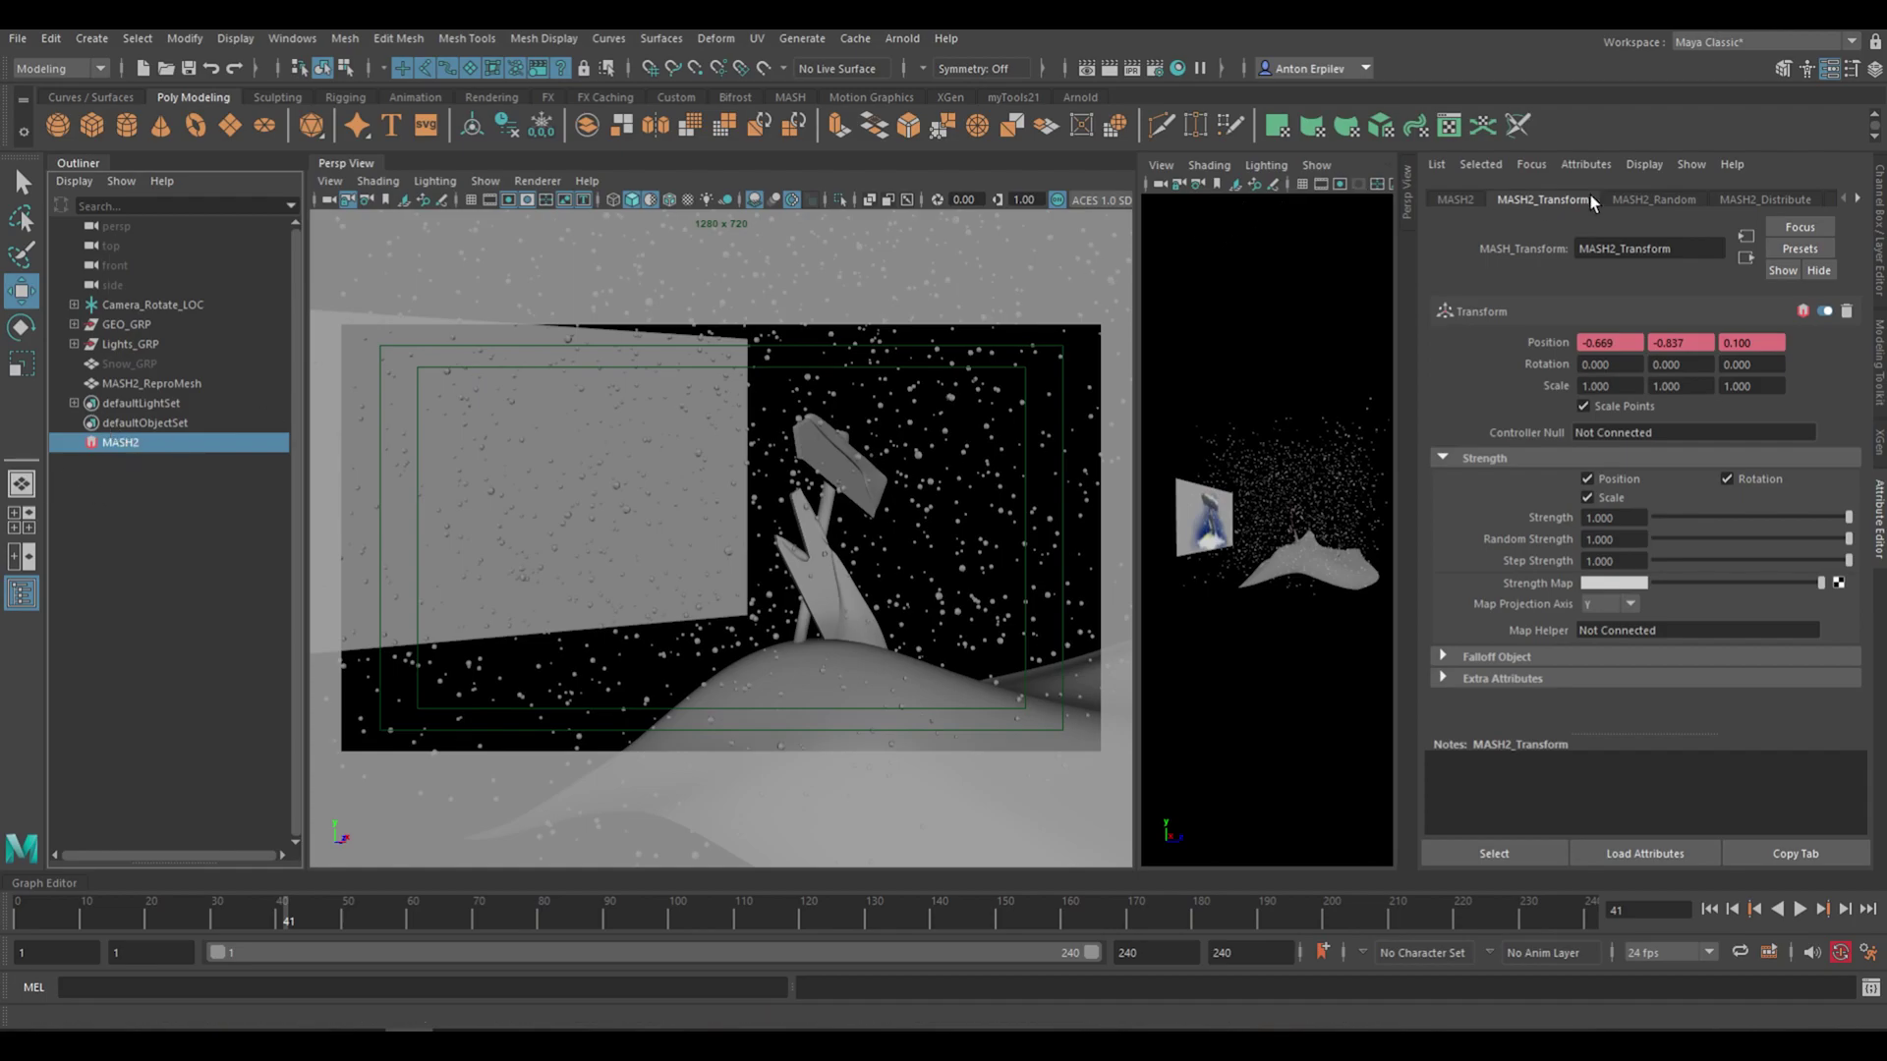
# Reduce the MASH2 Distribute grid to 14 points in X, 6 in Y and 14 in Z
pyautogui.click(1734, 200)
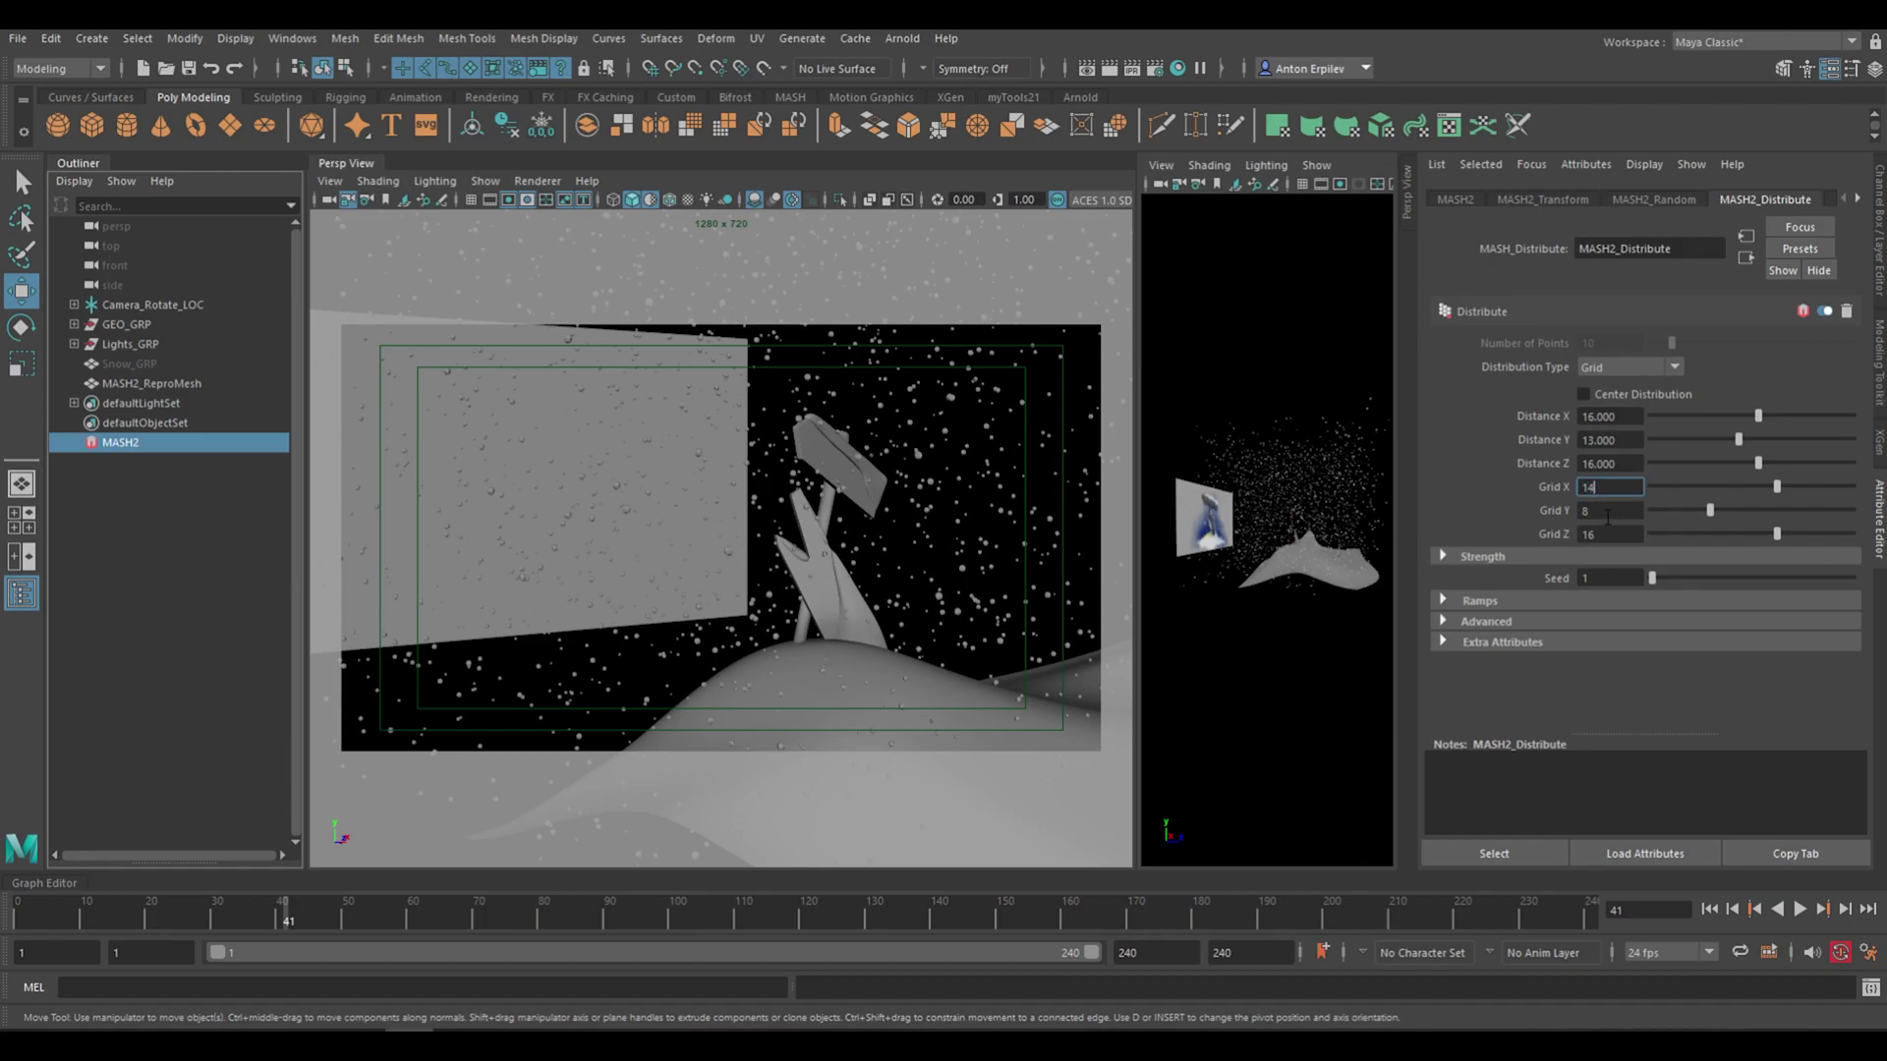
pyautogui.click(1612, 534)
pyautogui.press('Return')
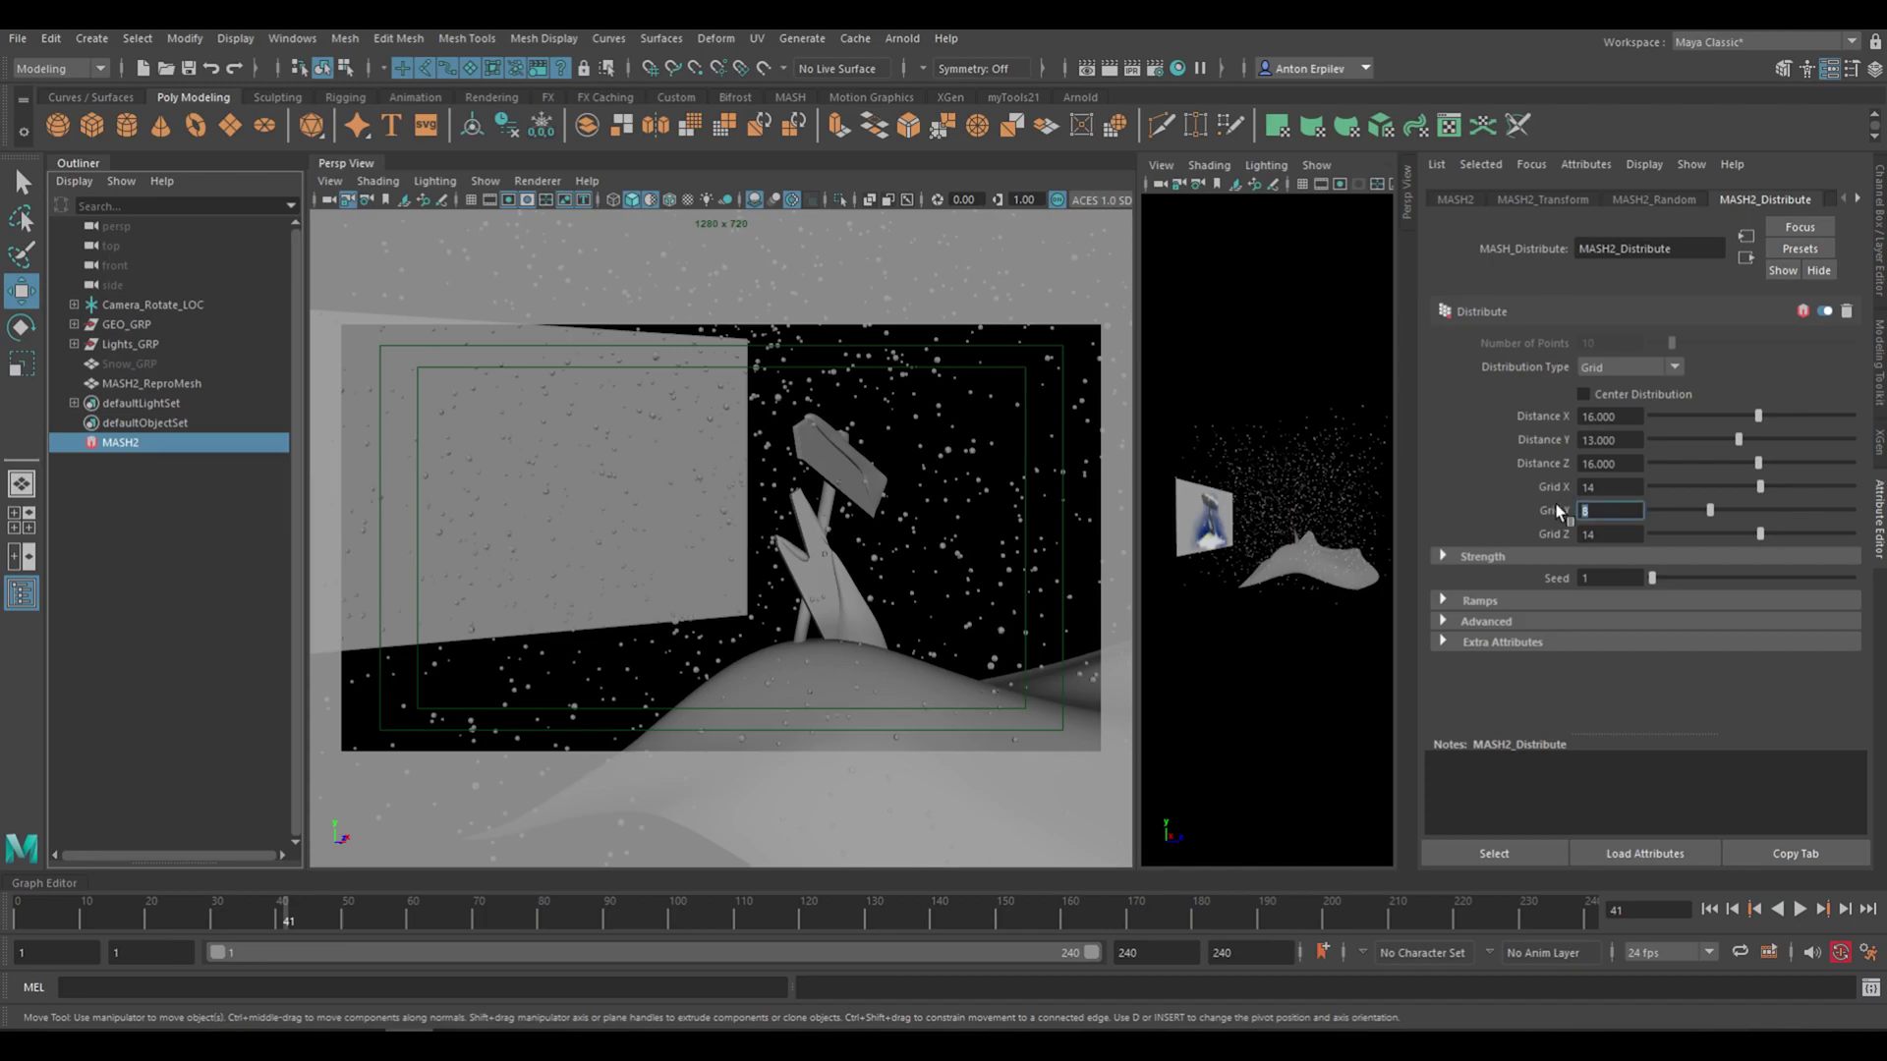
pyautogui.write('6')
pyautogui.press('Return')
pyautogui.click(949, 450)
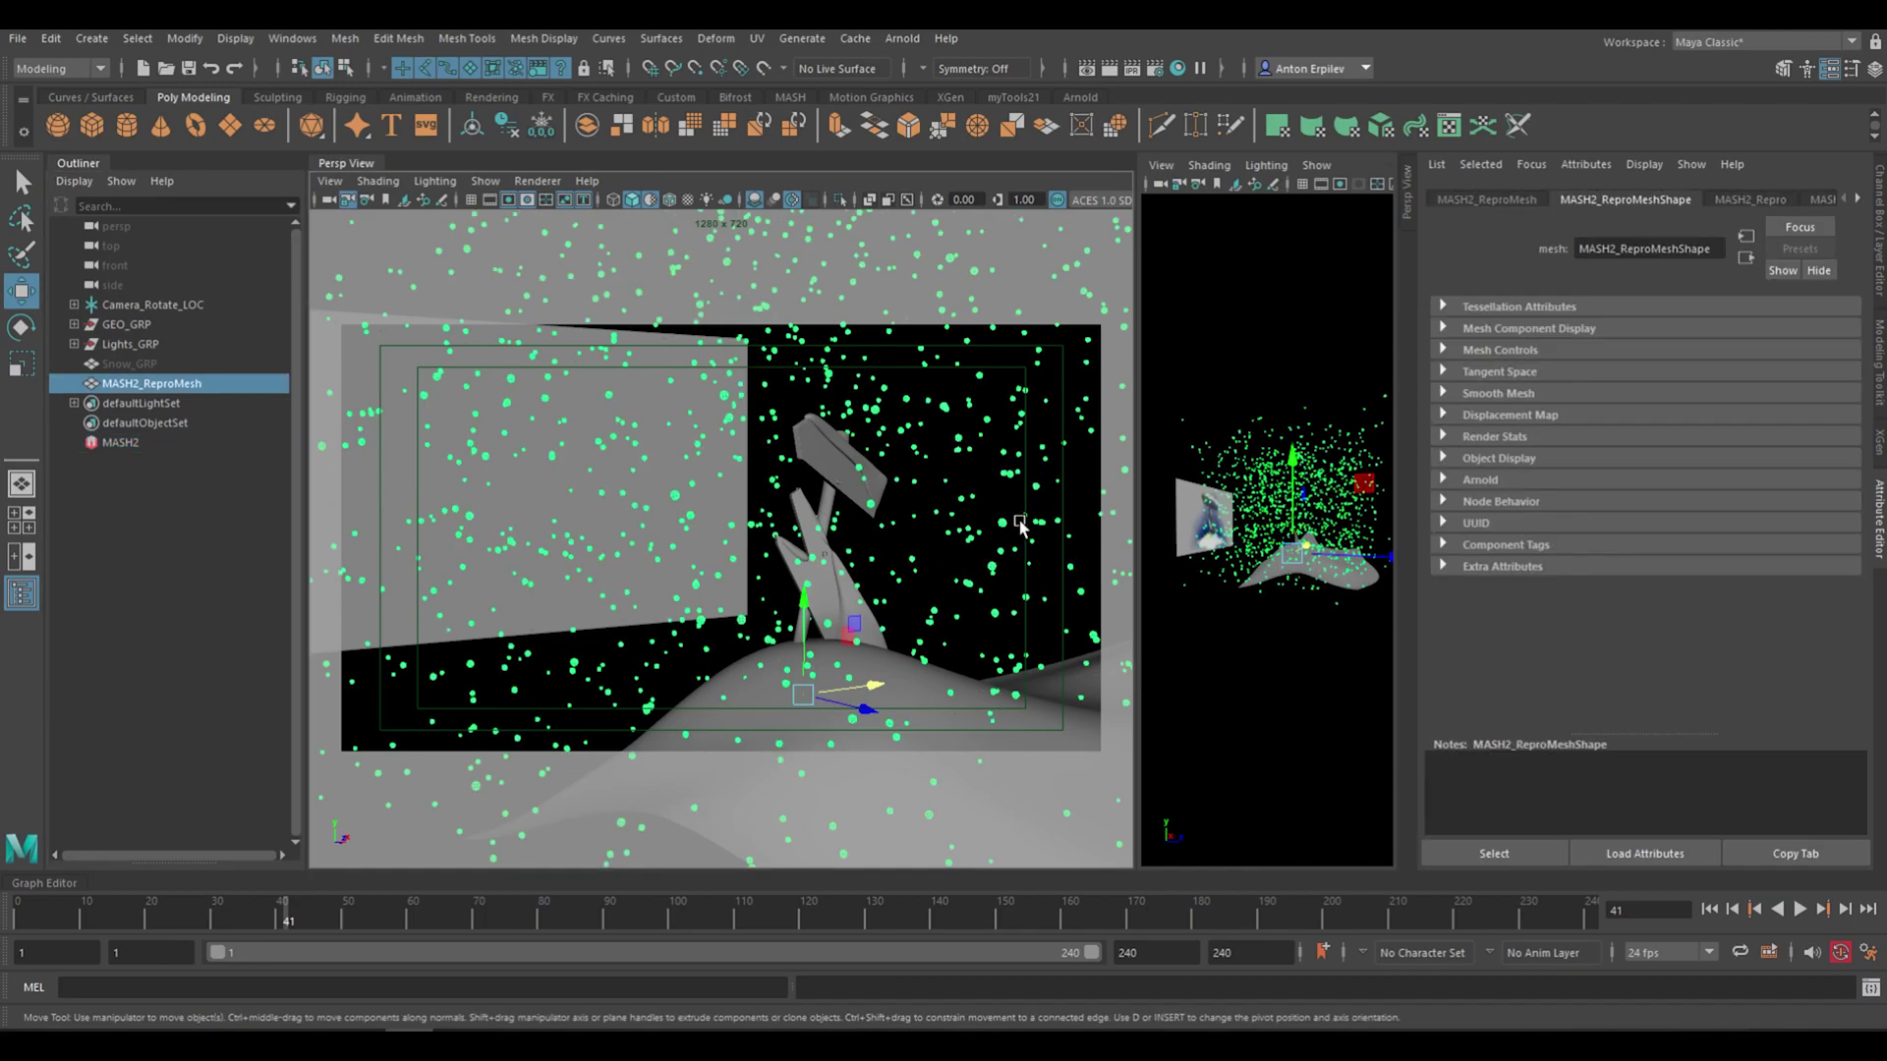
pyautogui.press('3')
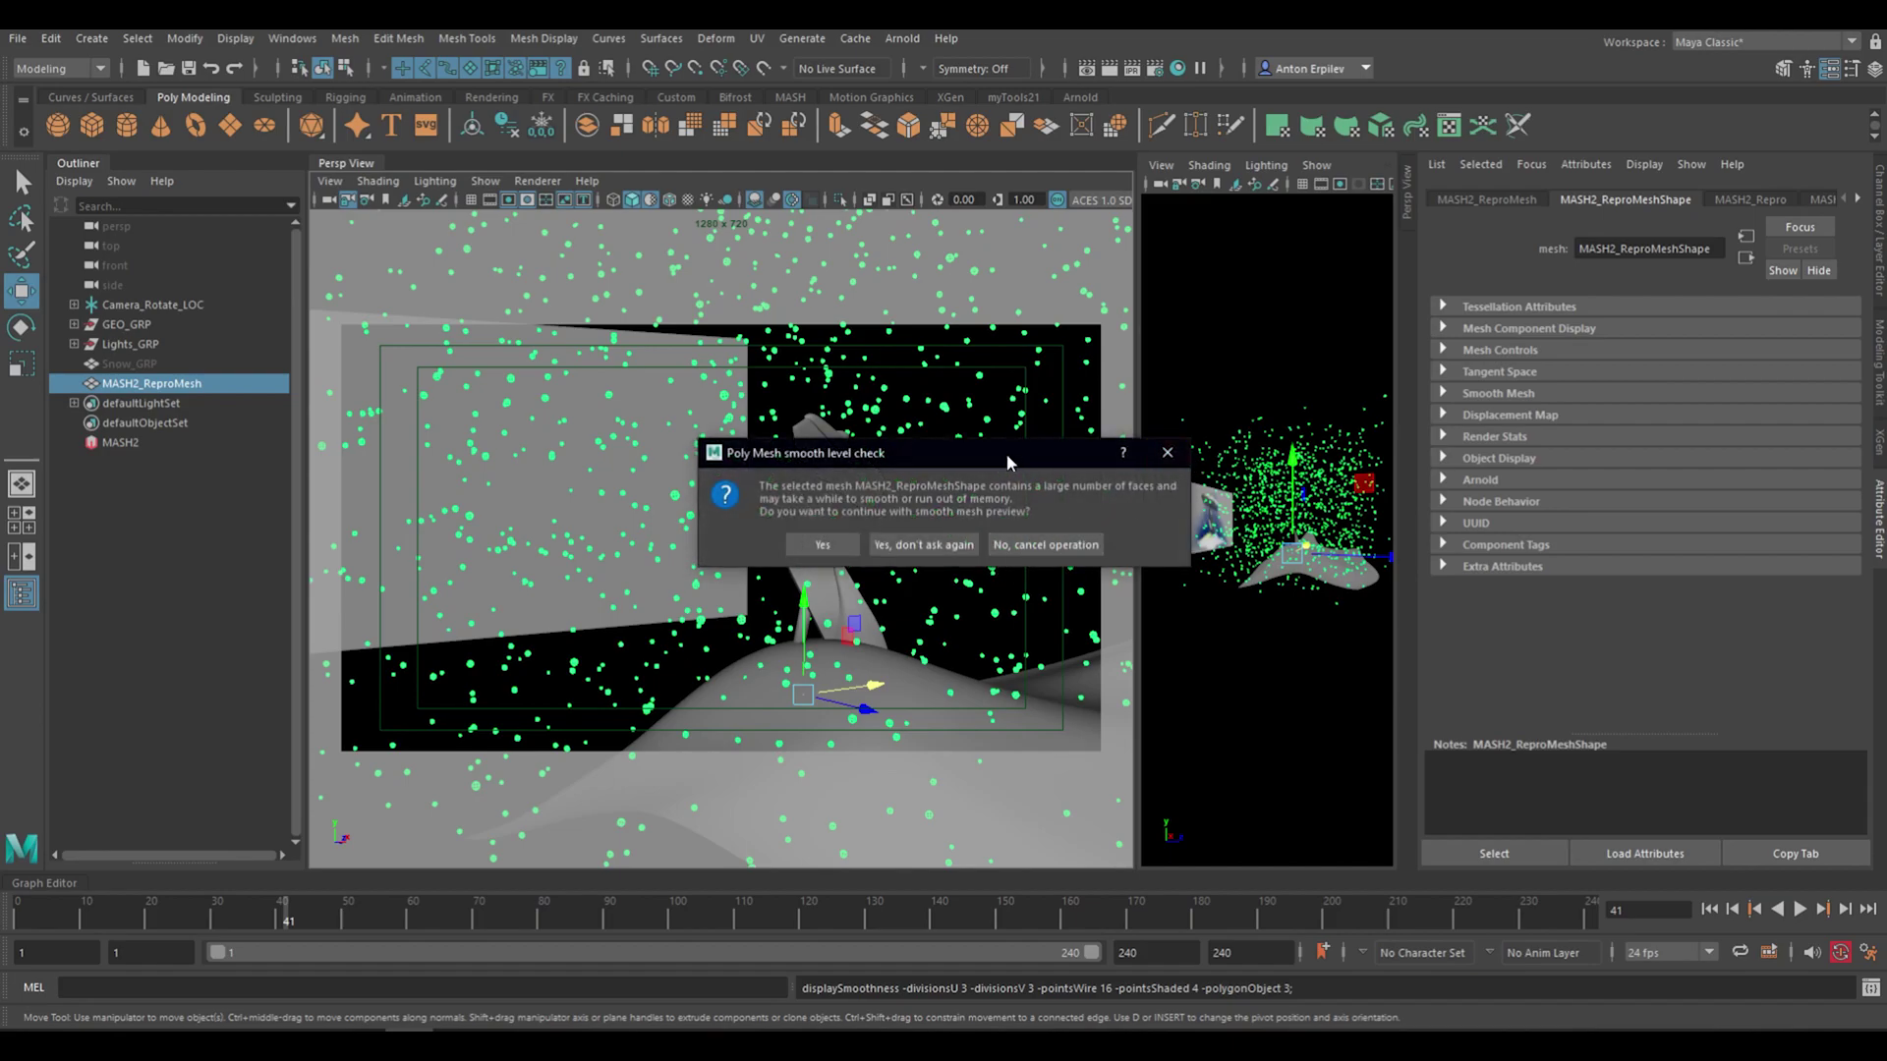
pyautogui.moveTo(1008, 455); pyautogui.dragTo(895, 365)
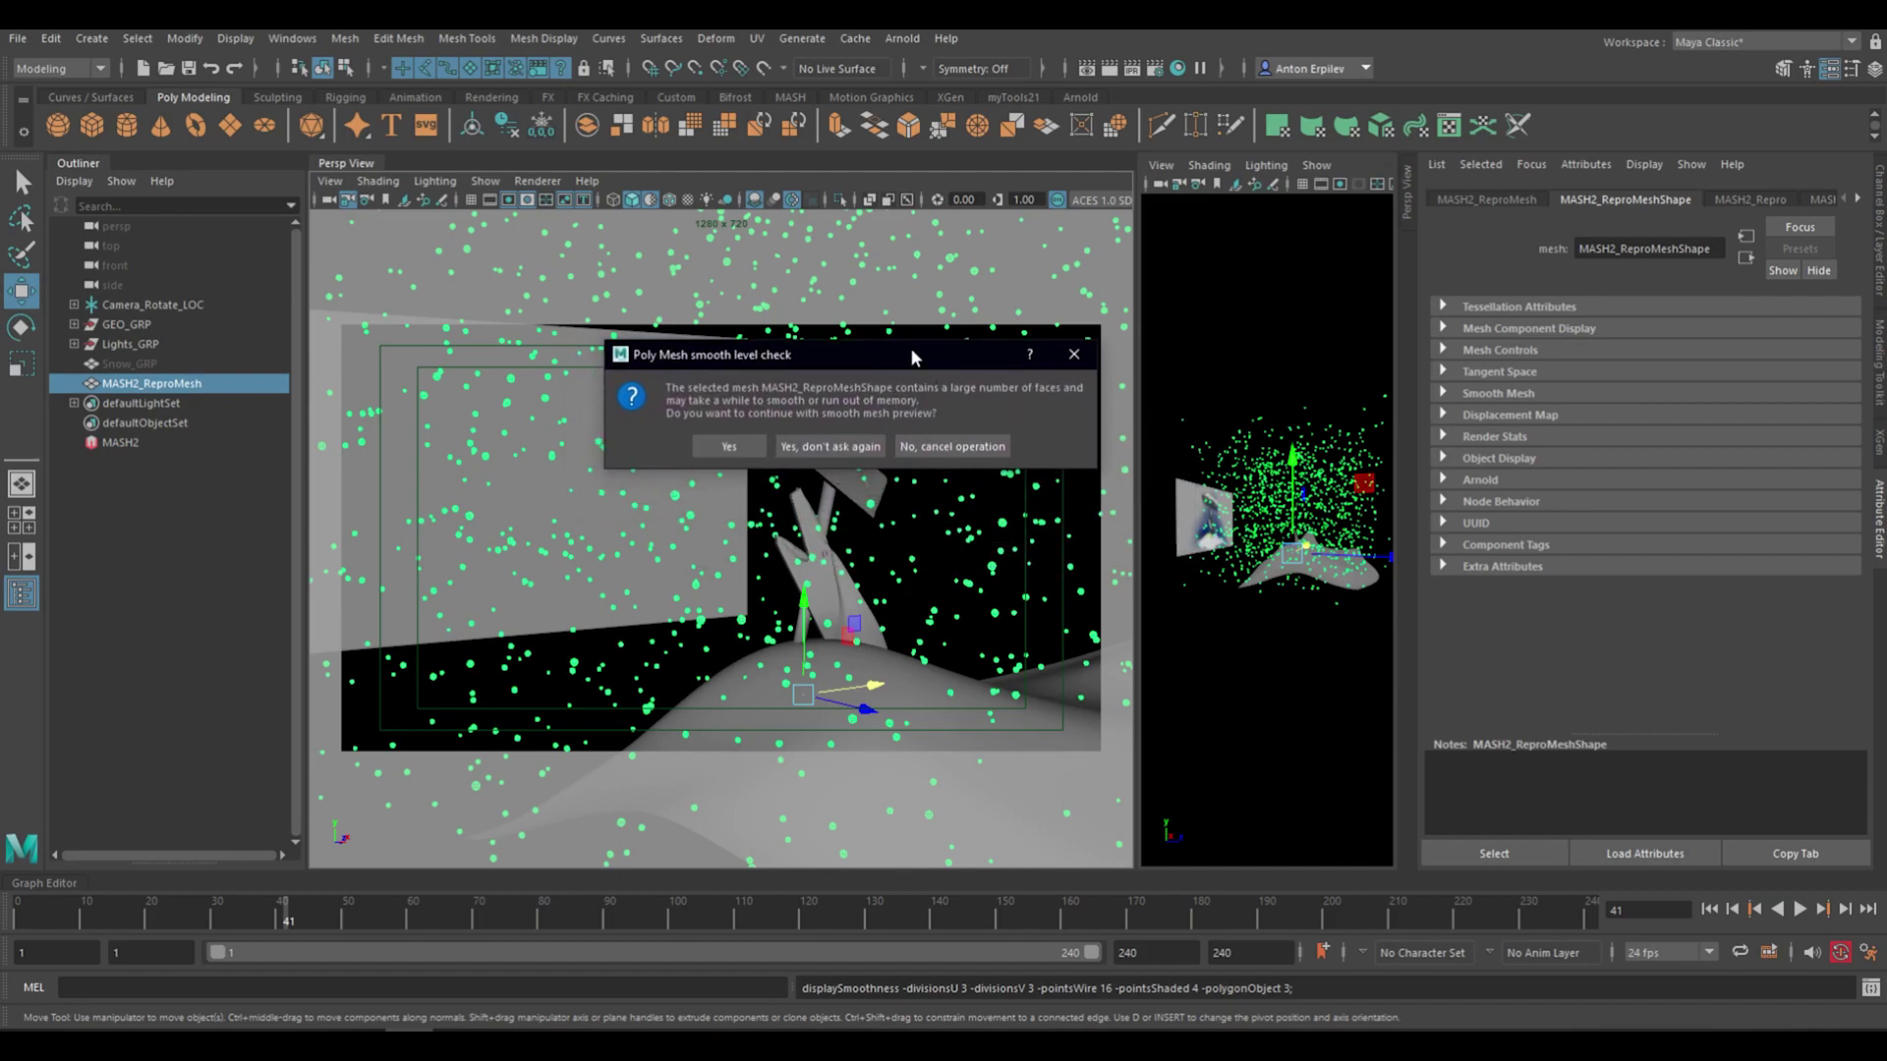
pyautogui.click(938, 448)
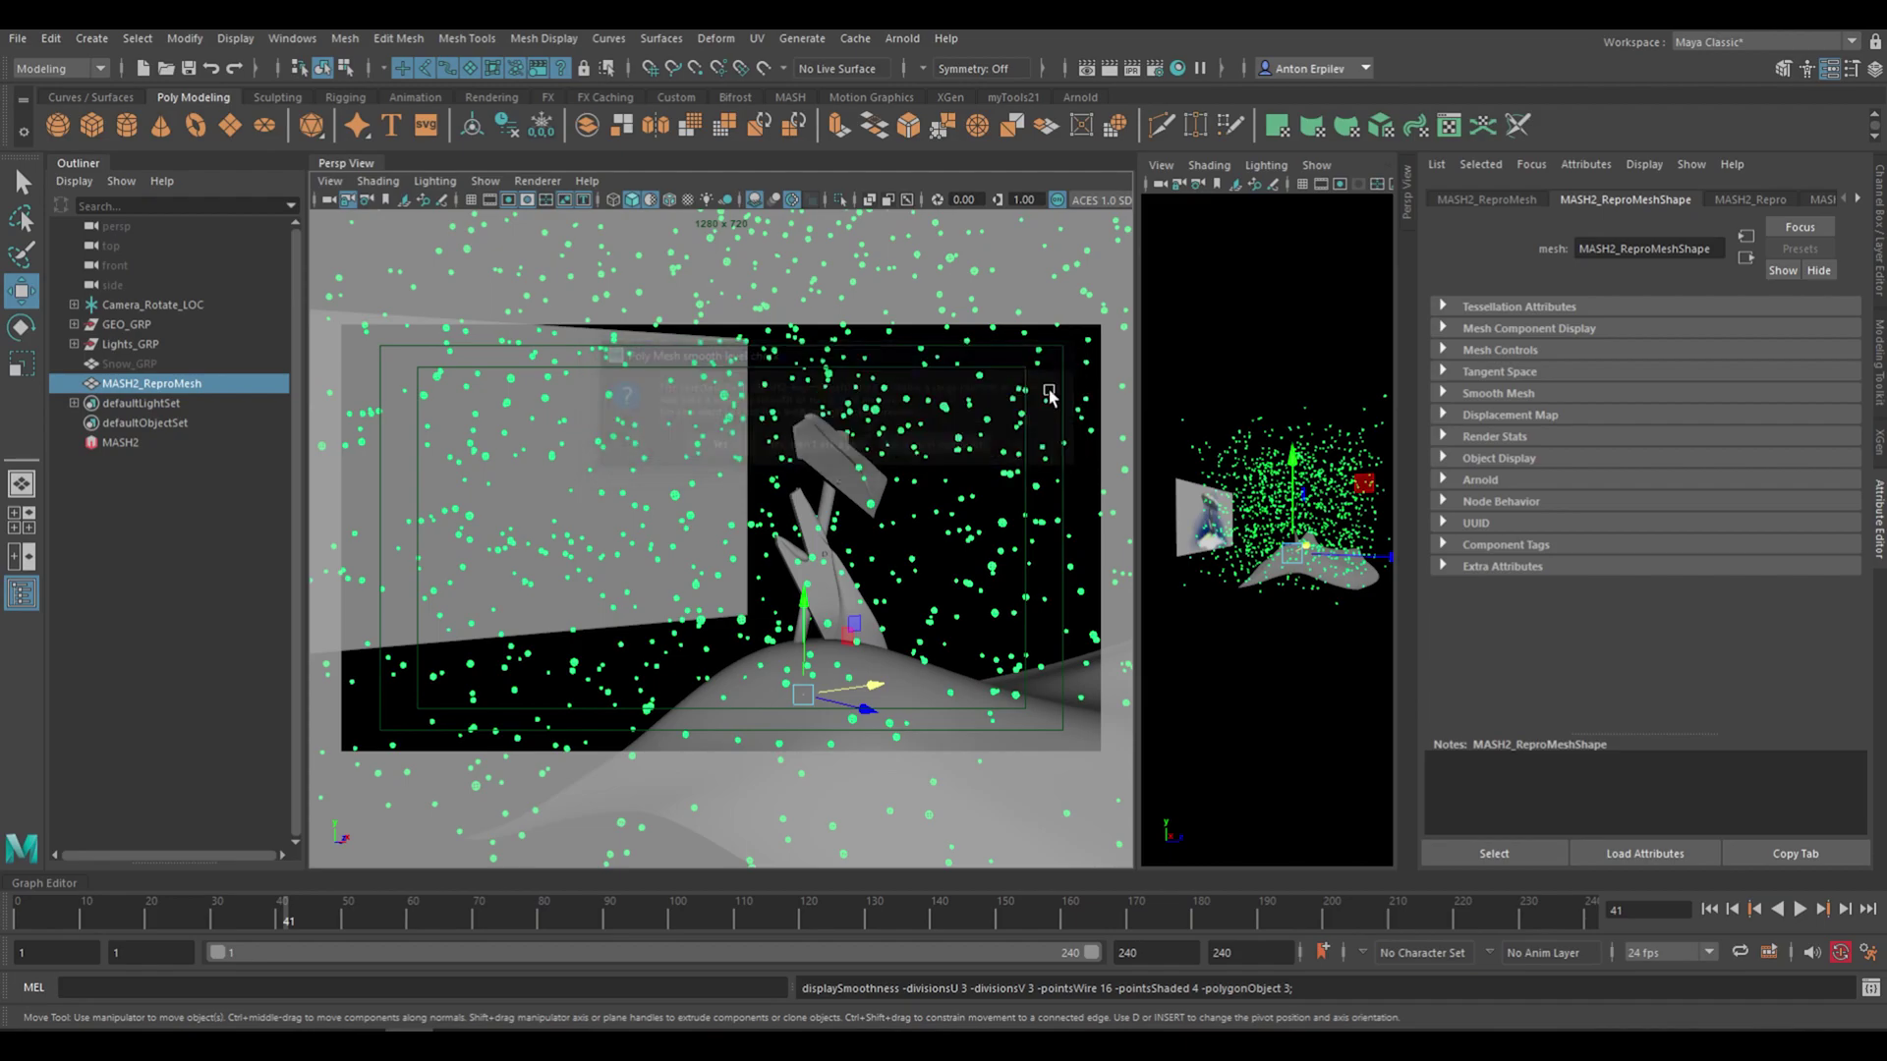
pyautogui.click(1272, 278)
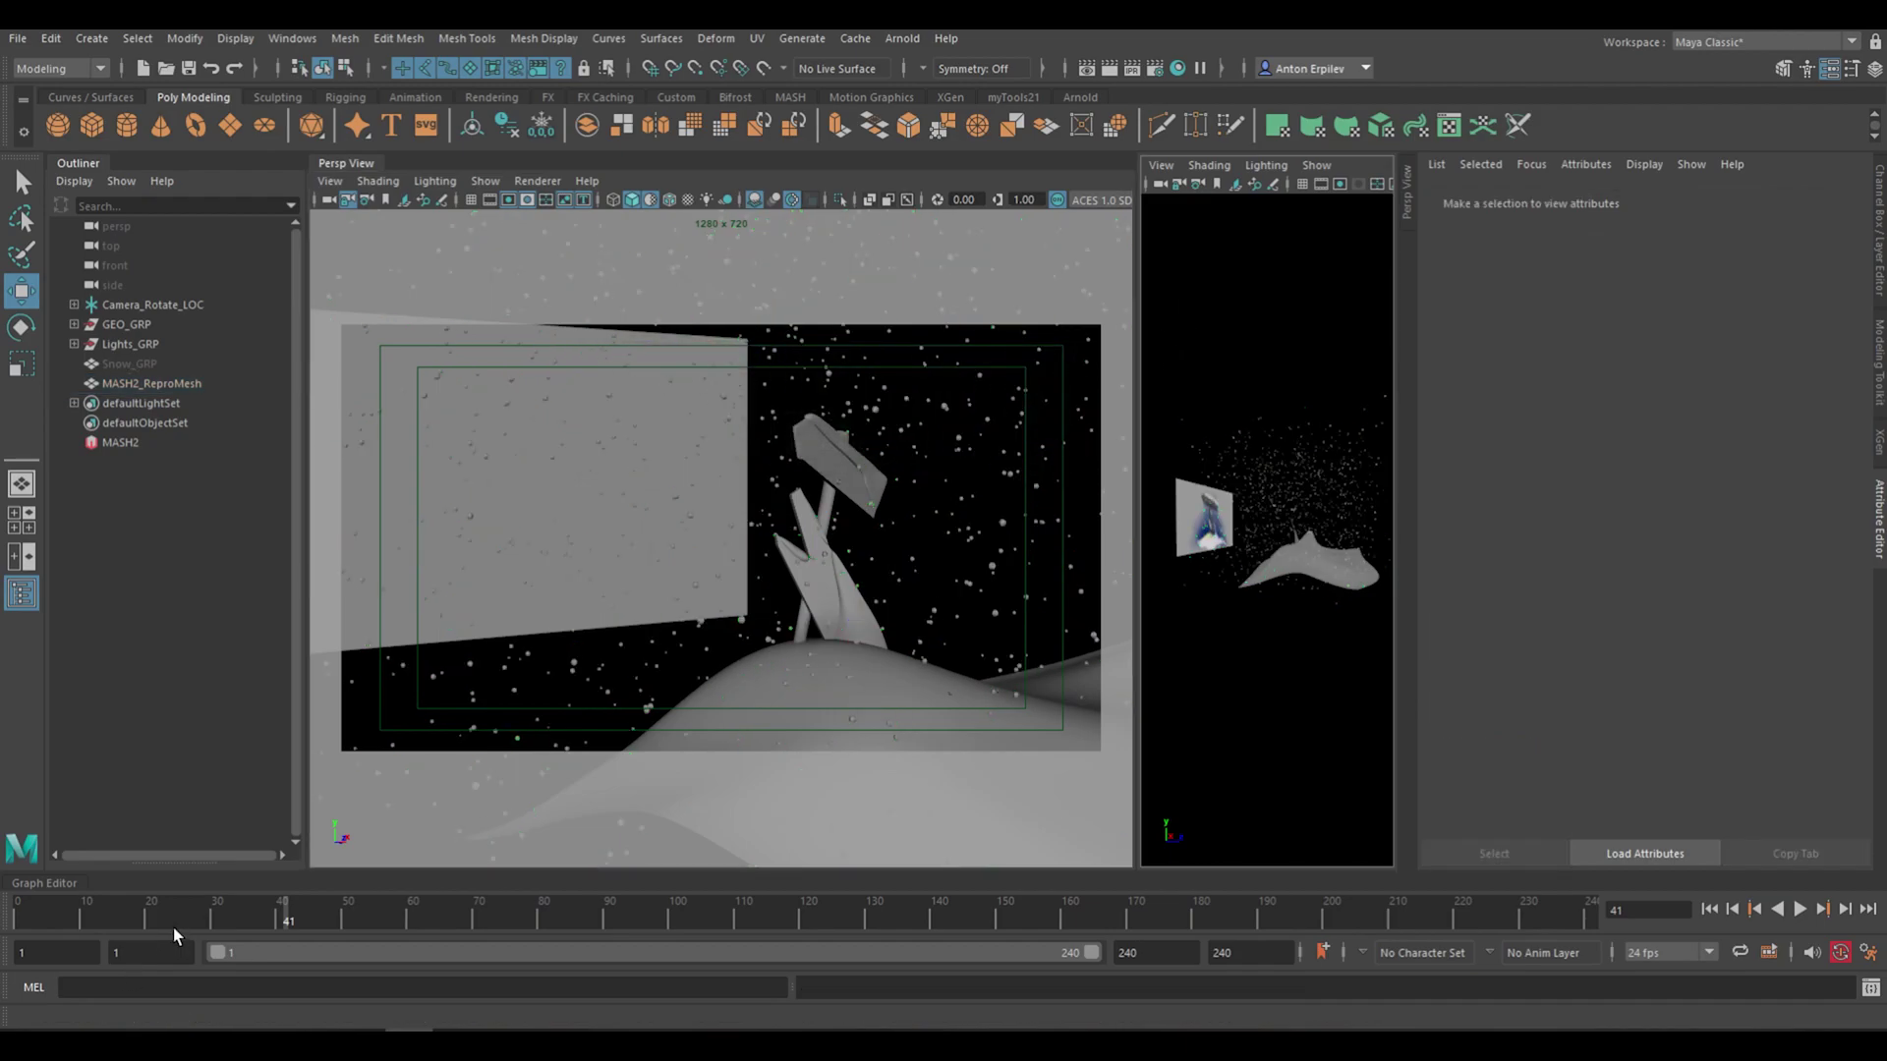
# Play the thinned snowfall from frame 1 in both views, with a closer perspective view of the signpost
pyautogui.click(18, 920)
pyautogui.press('r')
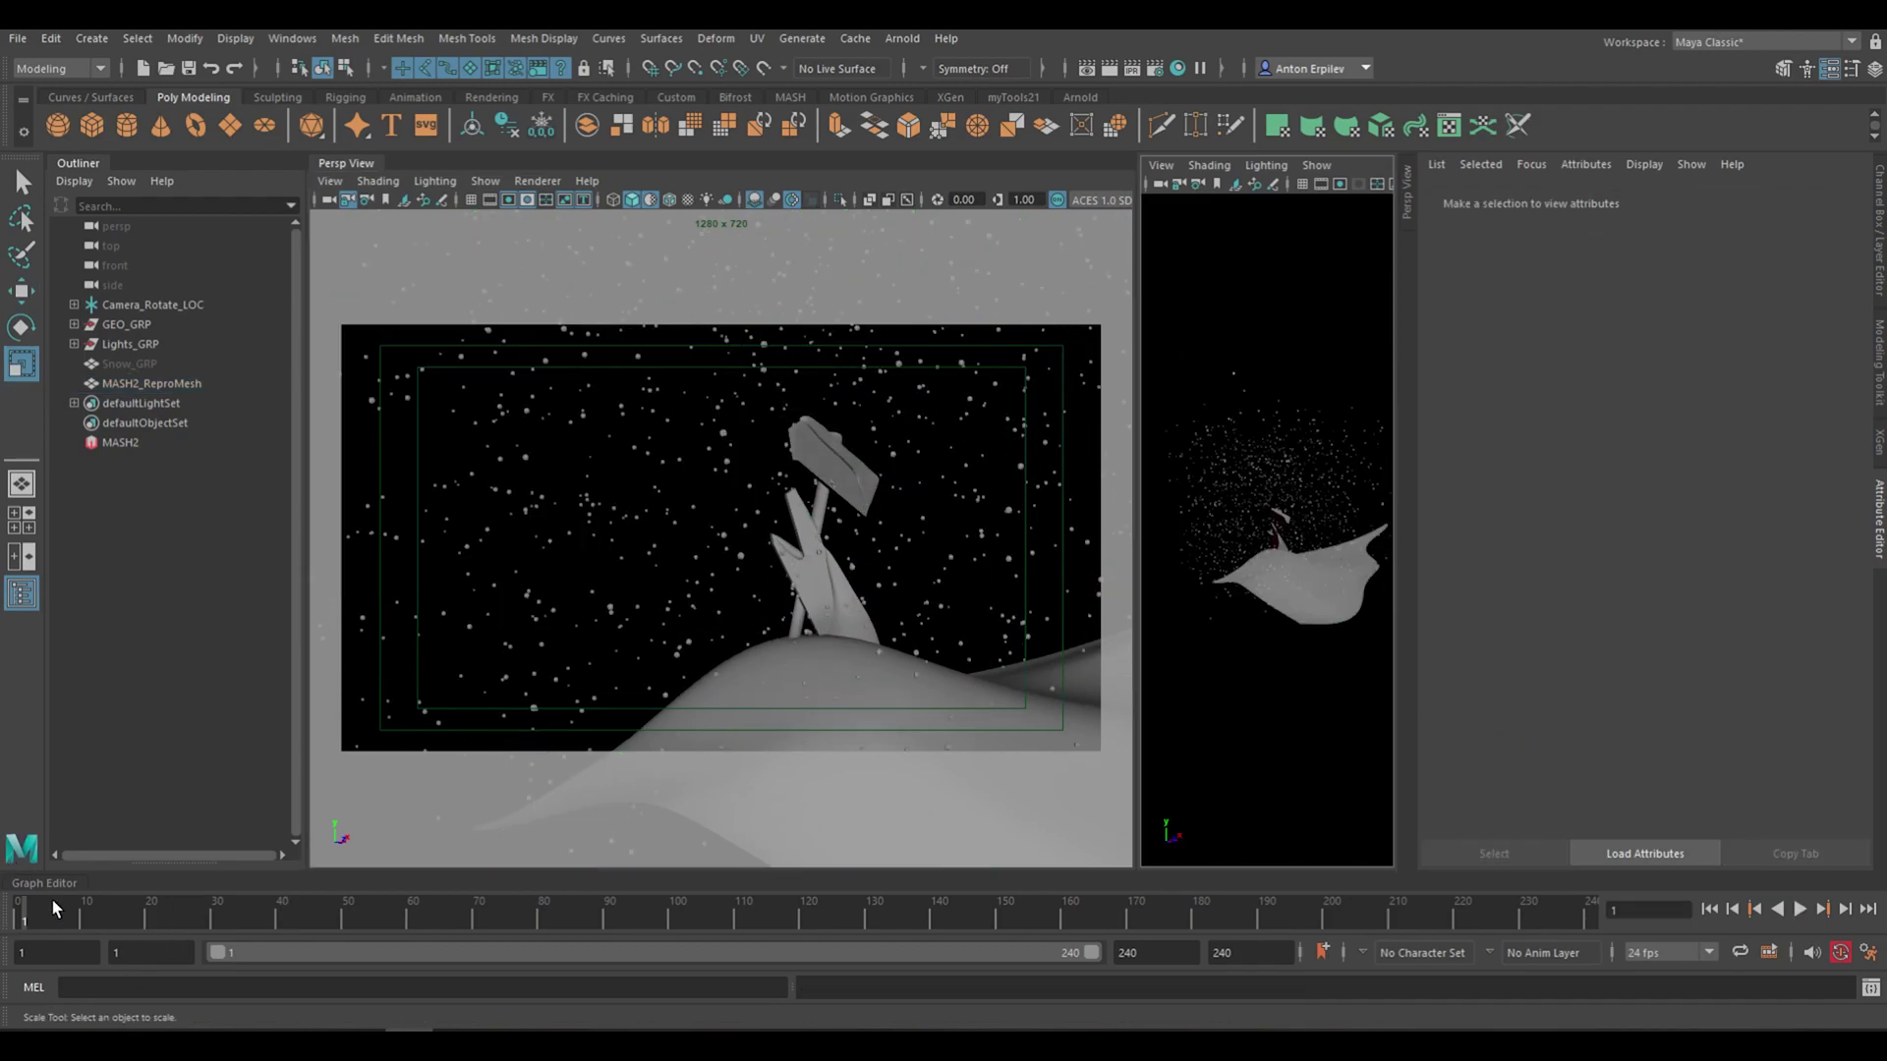
pyautogui.hotkey('alt', 'v')
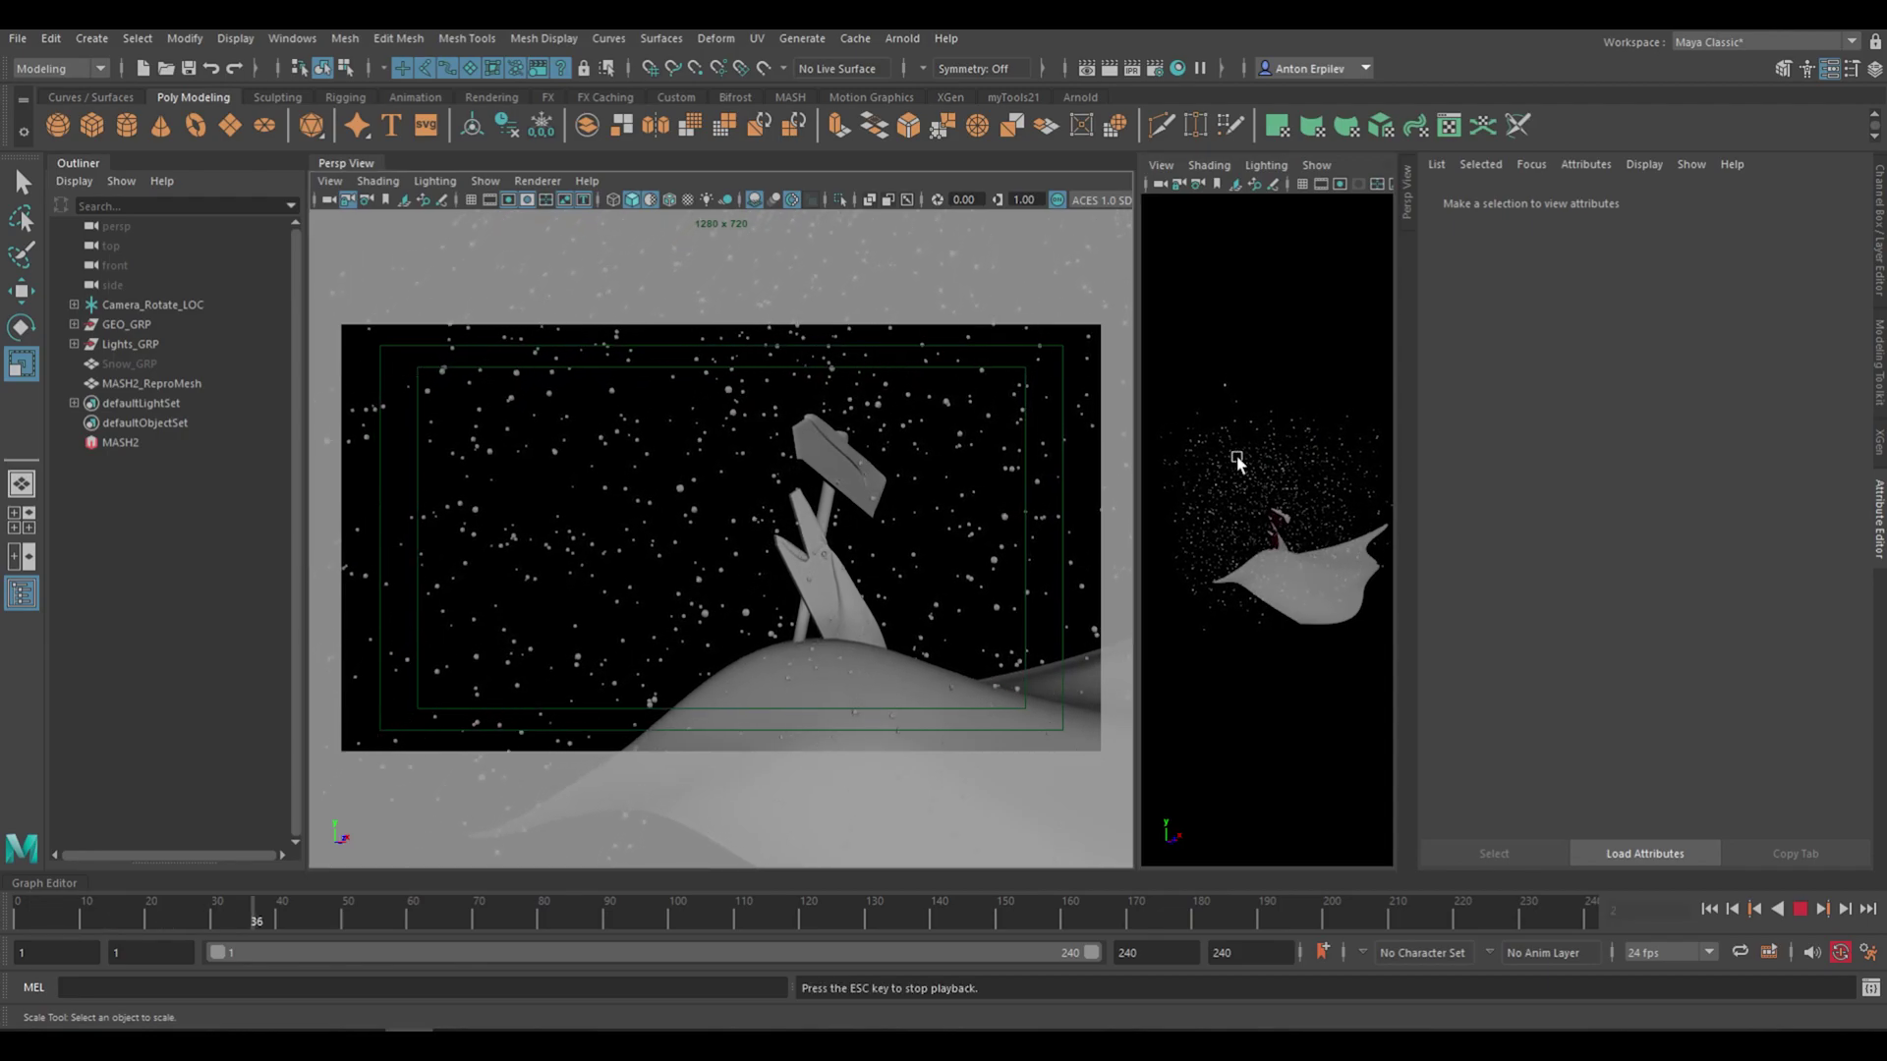
pyautogui.keyDown('alt'); pyautogui.moveTo(1237, 462); pyautogui.dragTo(1221, 488); pyautogui.keyUp('alt')
pyautogui.keyDown('alt'); pyautogui.moveTo(1221, 488); pyautogui.dragTo(1344, 485, button='right'); pyautogui.keyUp('alt')
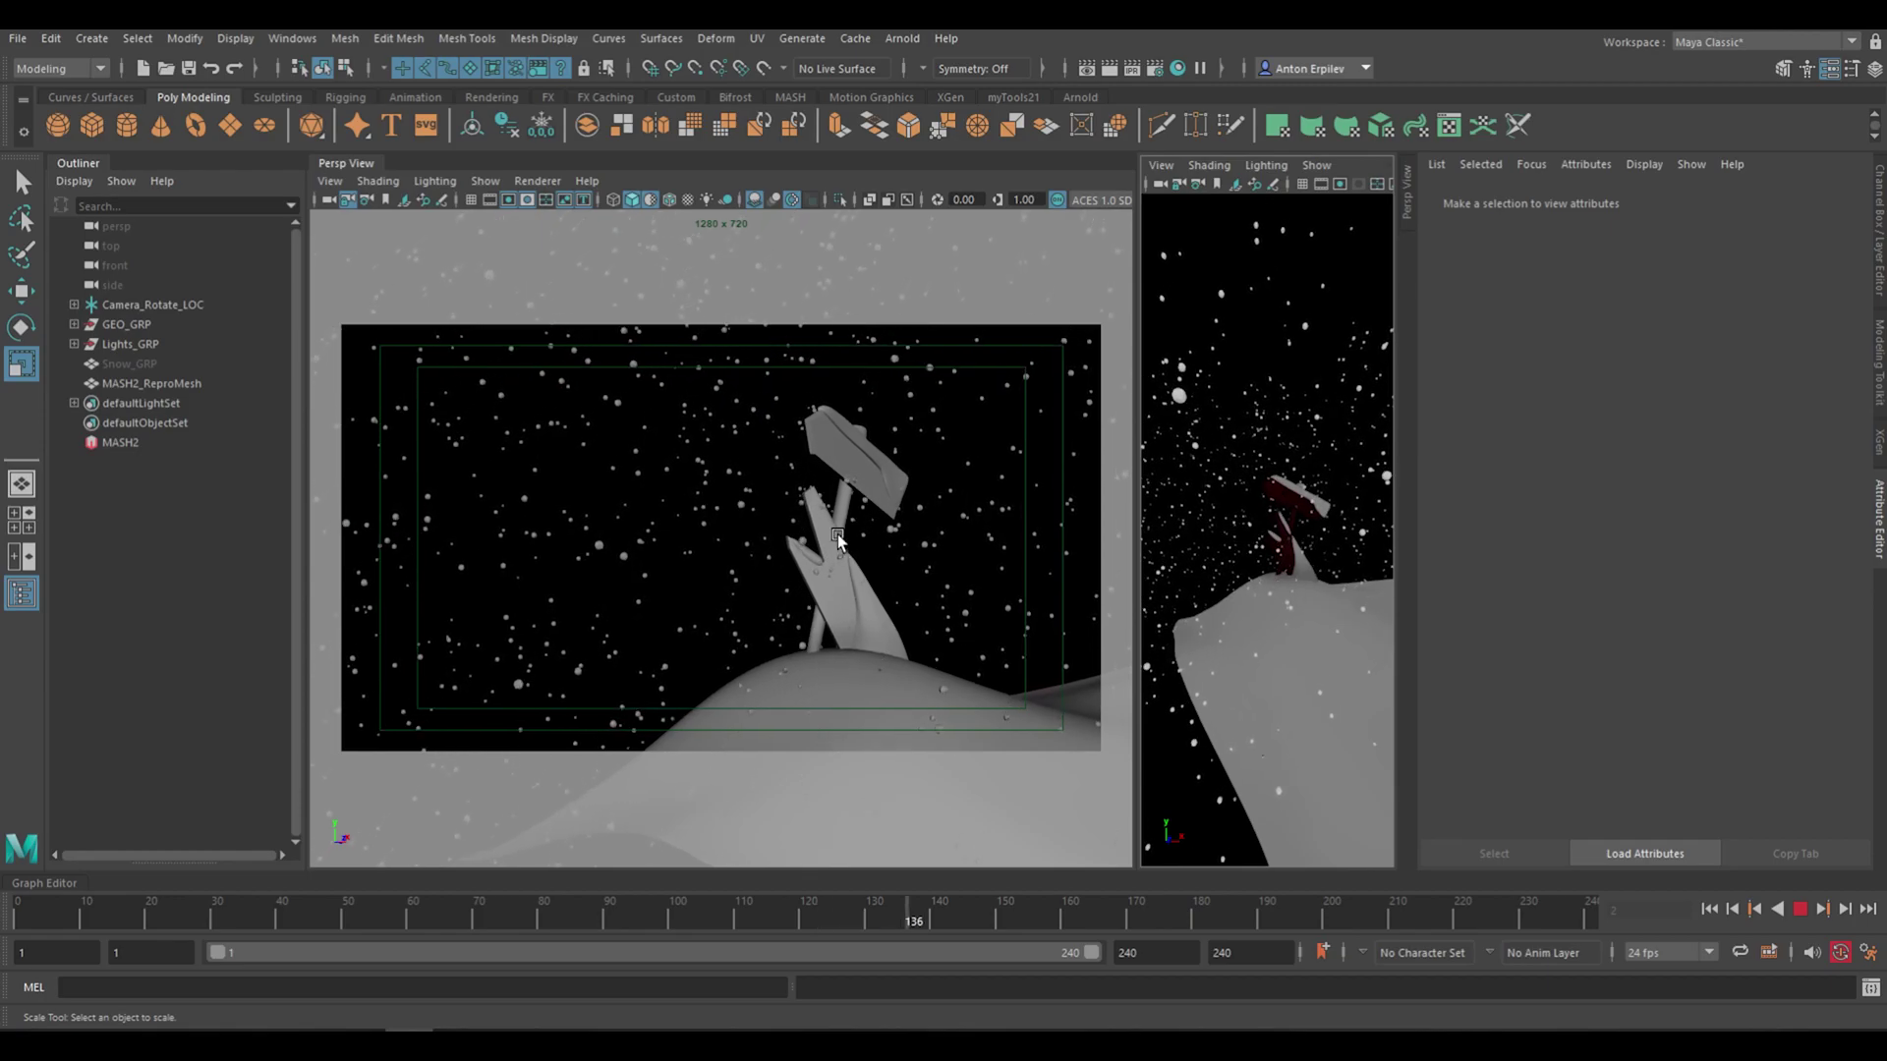
pyautogui.press('Escape')
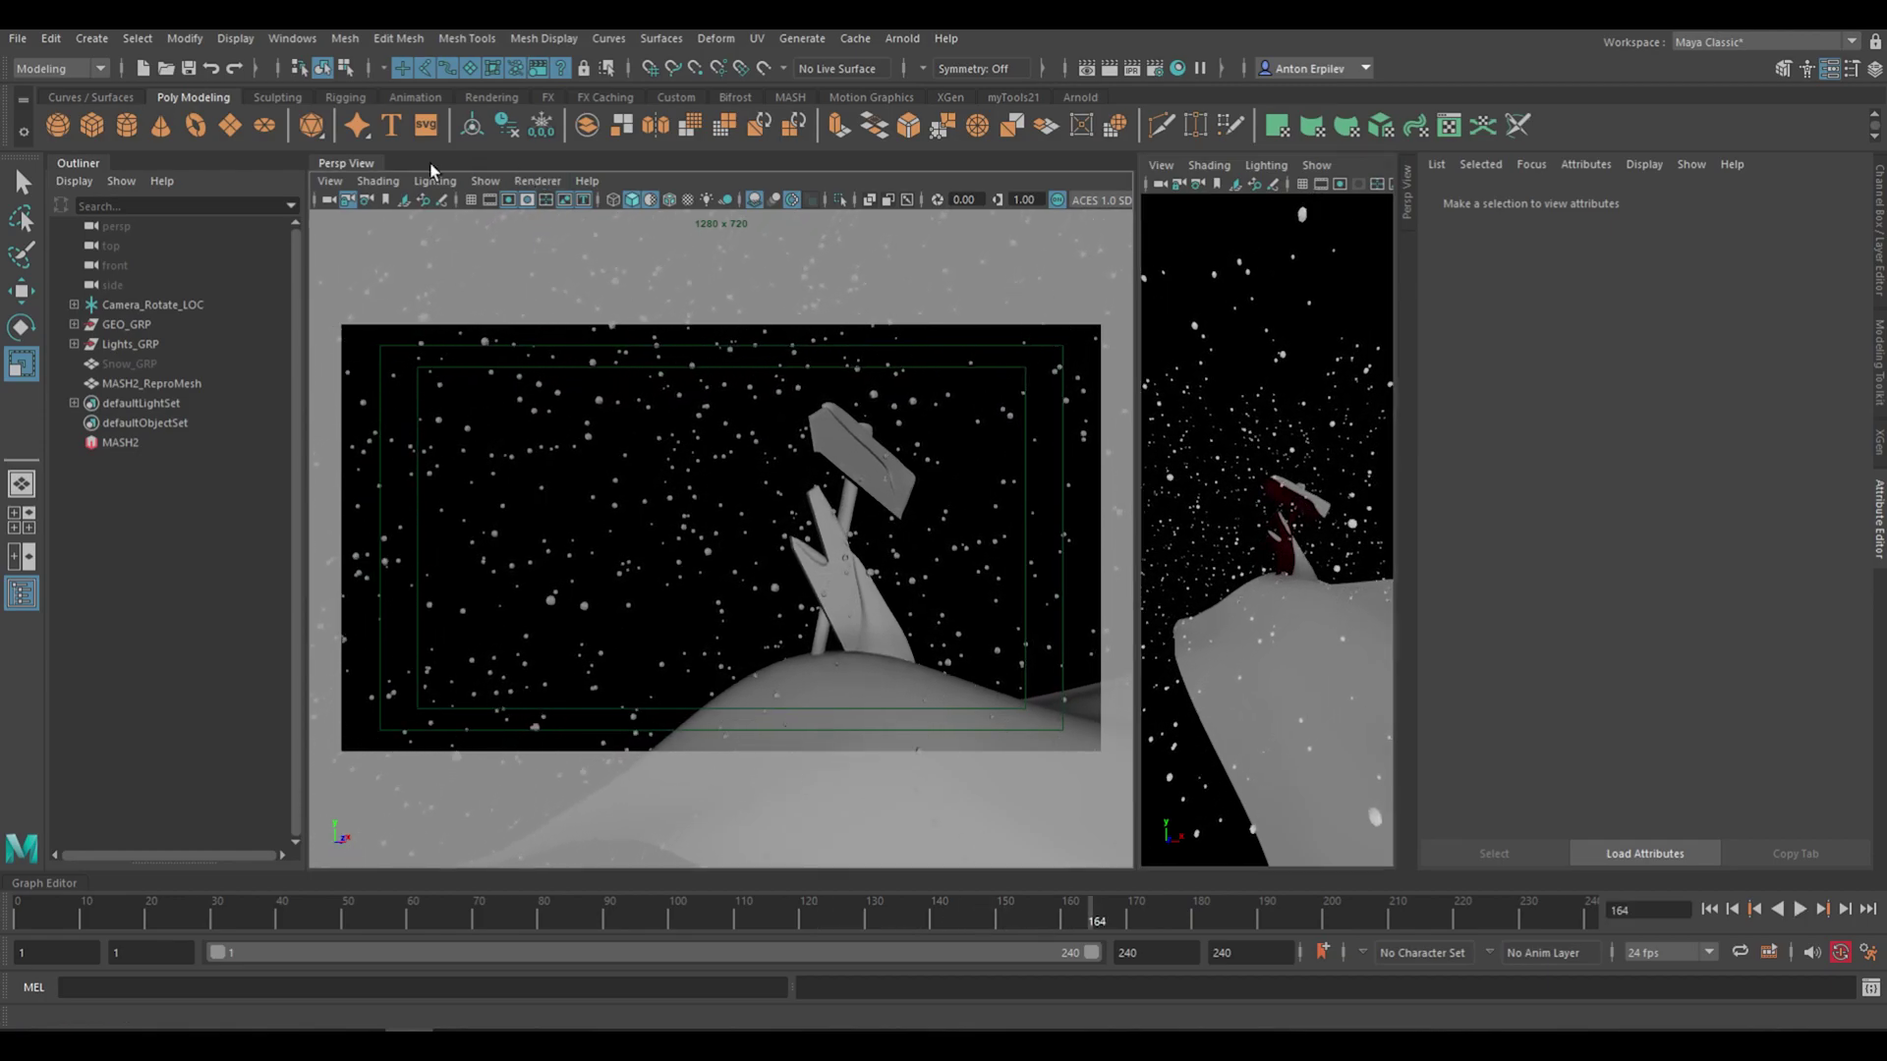
# Hide the camera view, replay the snowfall from frame 1 in the enlarged perspective view, and return to the first frame
pyautogui.click(366, 162)
pyautogui.keyDown('alt'); pyautogui.moveTo(1204, 579); pyautogui.dragTo(924, 509, button='right'); pyautogui.keyUp('alt')
pyautogui.keyDown('alt'); pyautogui.moveTo(1100, 494); pyautogui.dragTo(1167, 492, button='middle'); pyautogui.keyUp('alt')
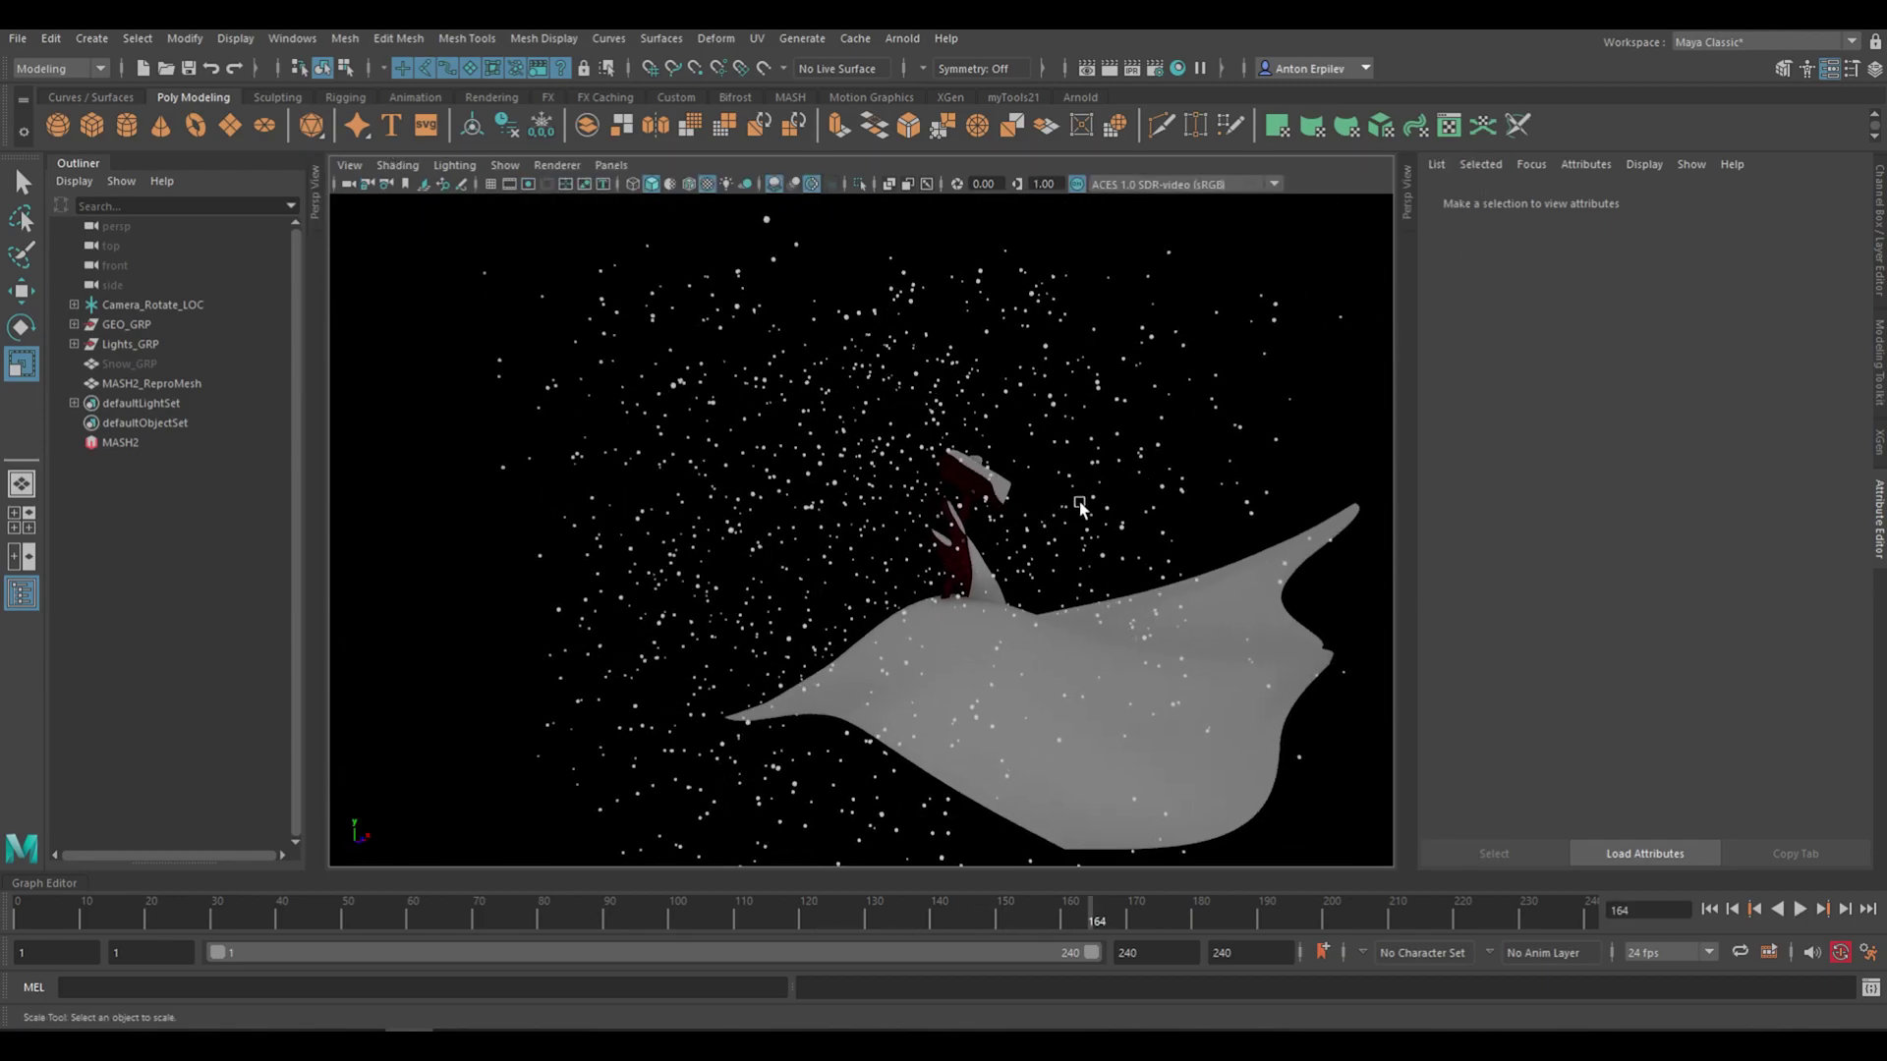
pyautogui.keyDown('alt'); pyautogui.moveTo(1010, 602); pyautogui.dragTo(905, 572); pyautogui.keyUp('alt')
pyautogui.keyDown('alt'); pyautogui.moveTo(905, 572); pyautogui.dragTo(791, 513, button='right'); pyautogui.keyUp('alt')
pyautogui.click(20, 914)
pyautogui.hotkey('alt', 'v')
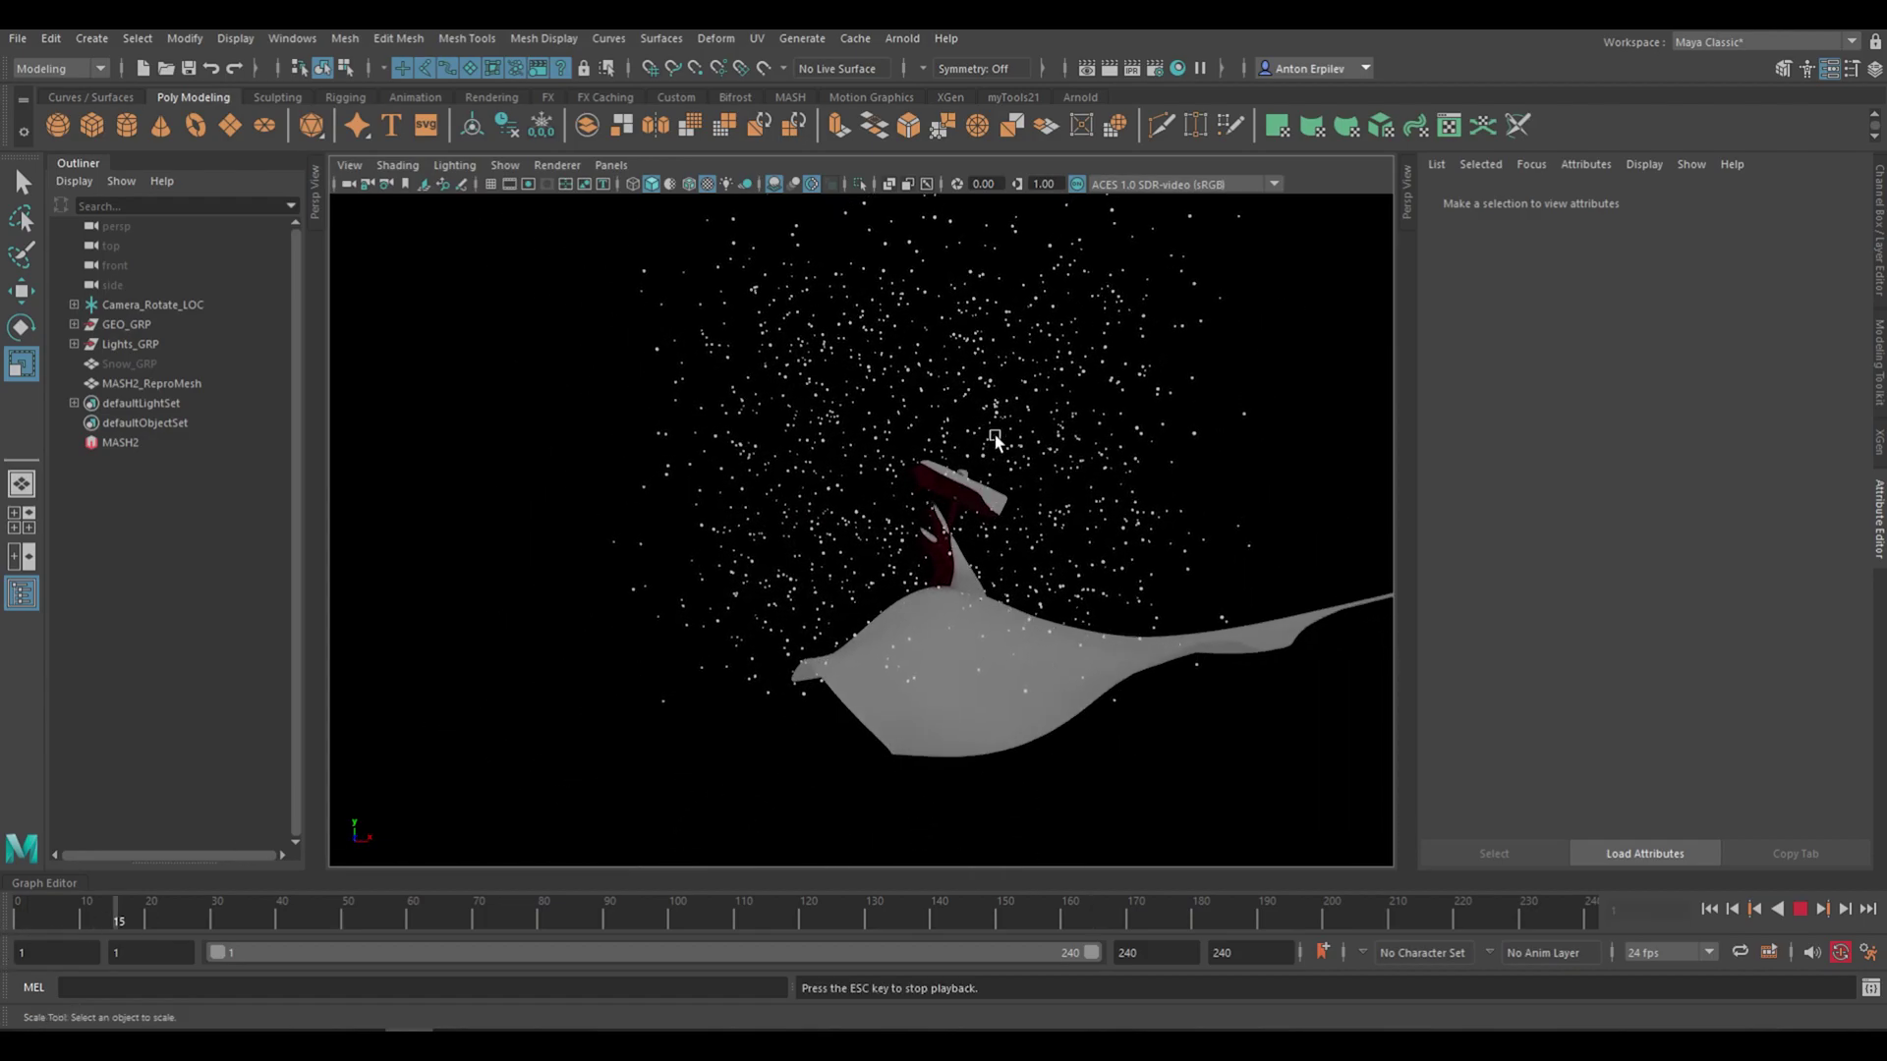
pyautogui.keyDown('alt'); pyautogui.moveTo(951, 422); pyautogui.dragTo(1018, 420); pyautogui.keyUp('alt')
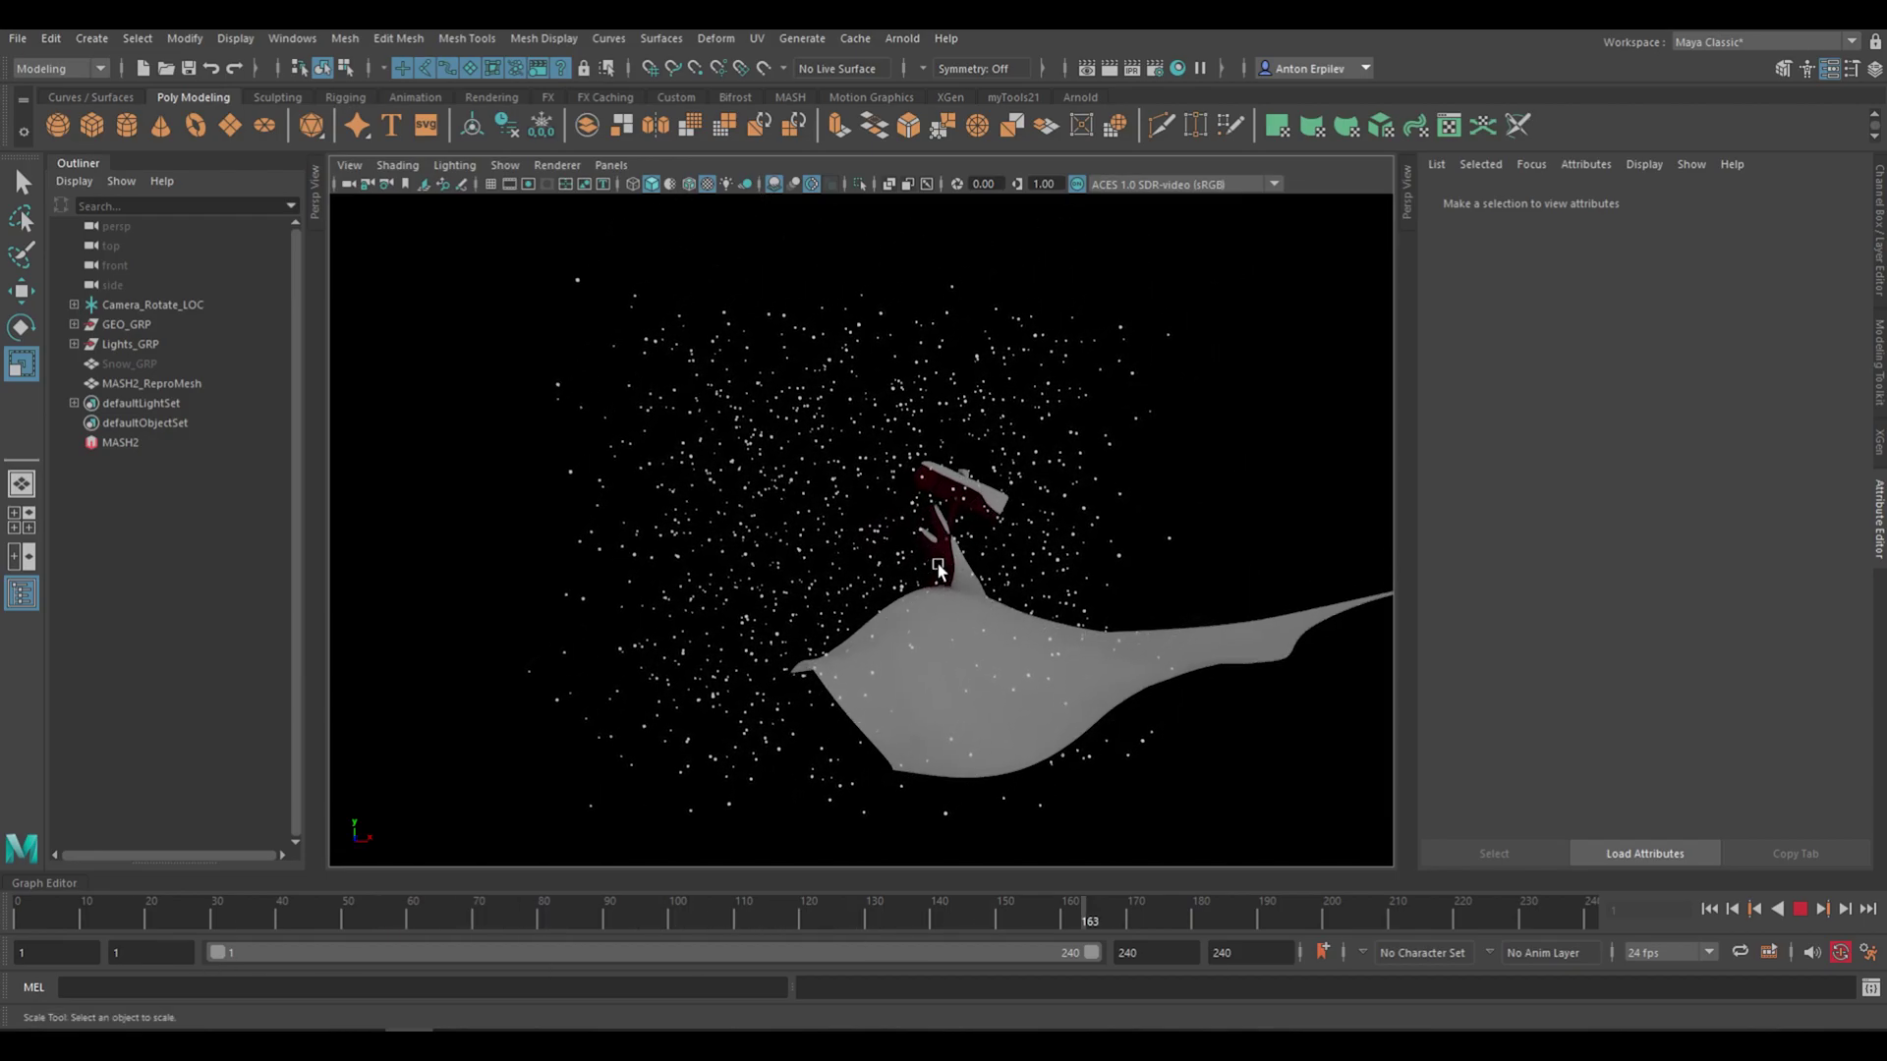
pyautogui.press('Escape')
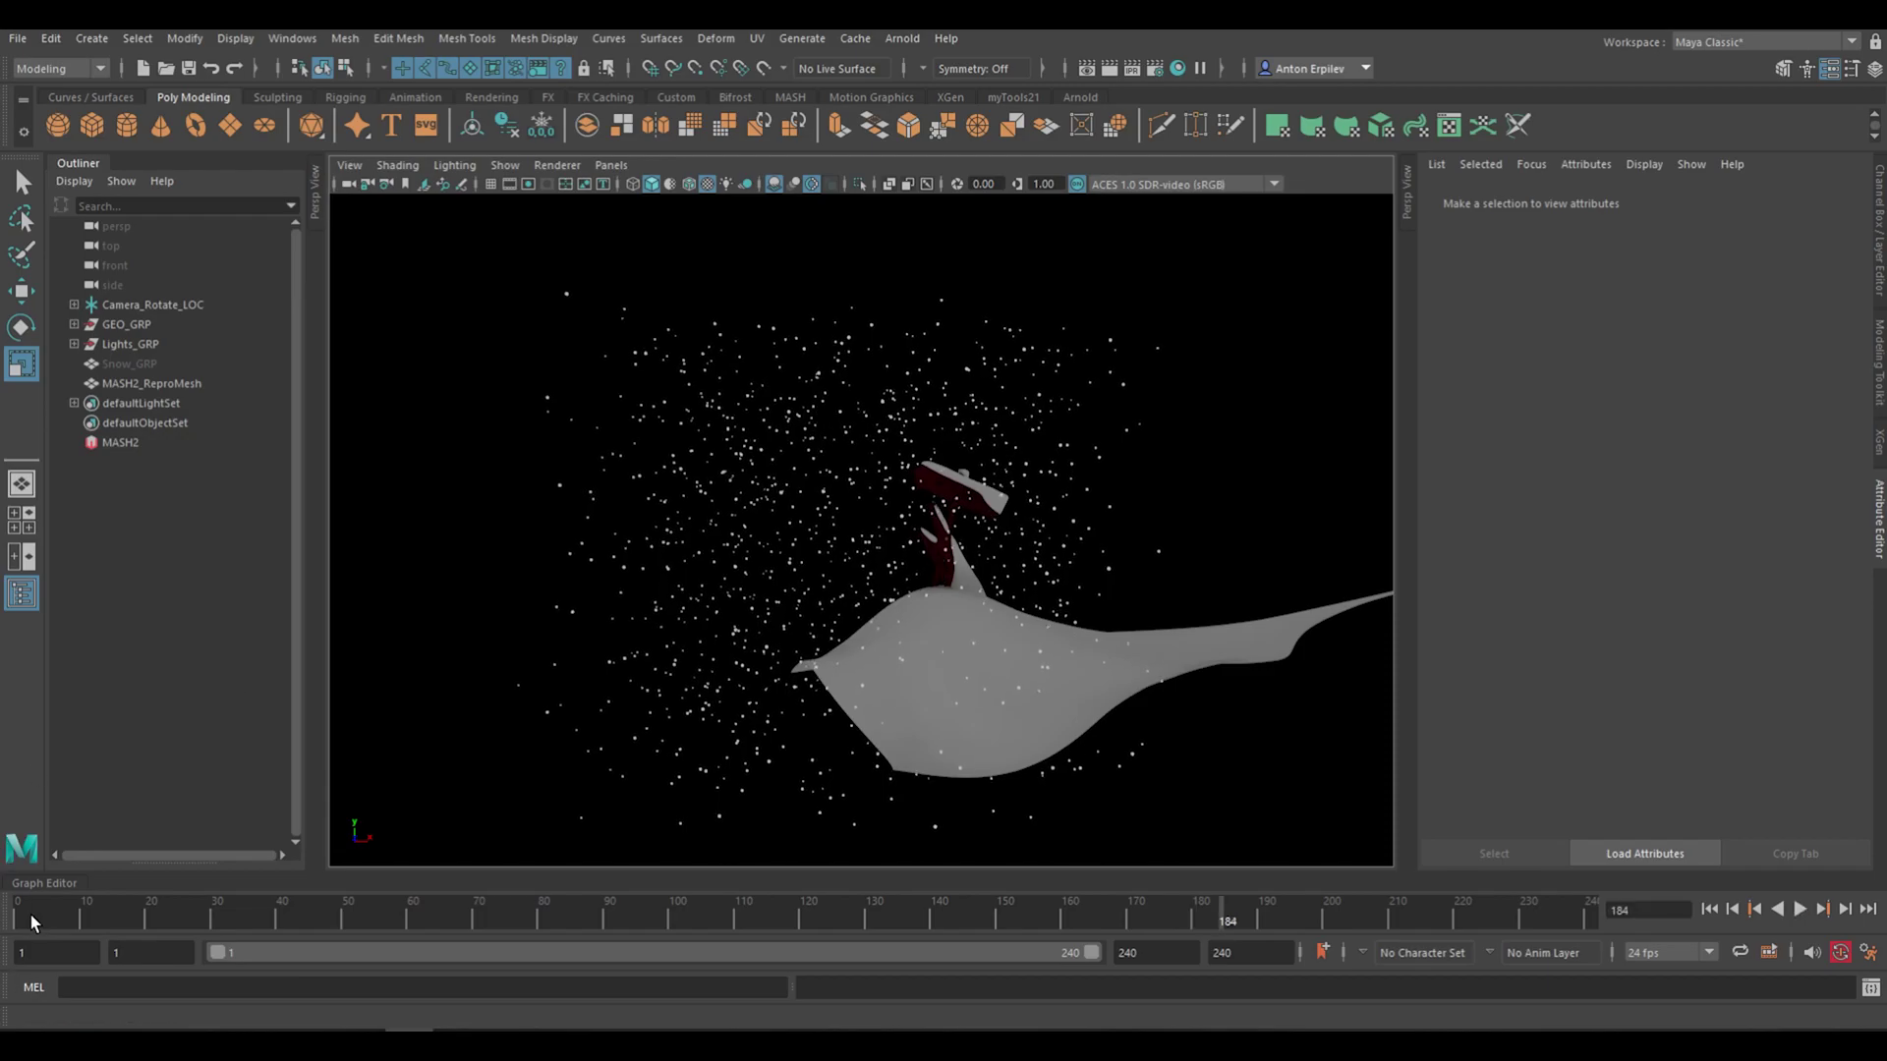
pyautogui.hotkey('alt', 'shift', 'v')
# Open the Random node attributes of the MASH2 snow network
pyautogui.click(118, 443)
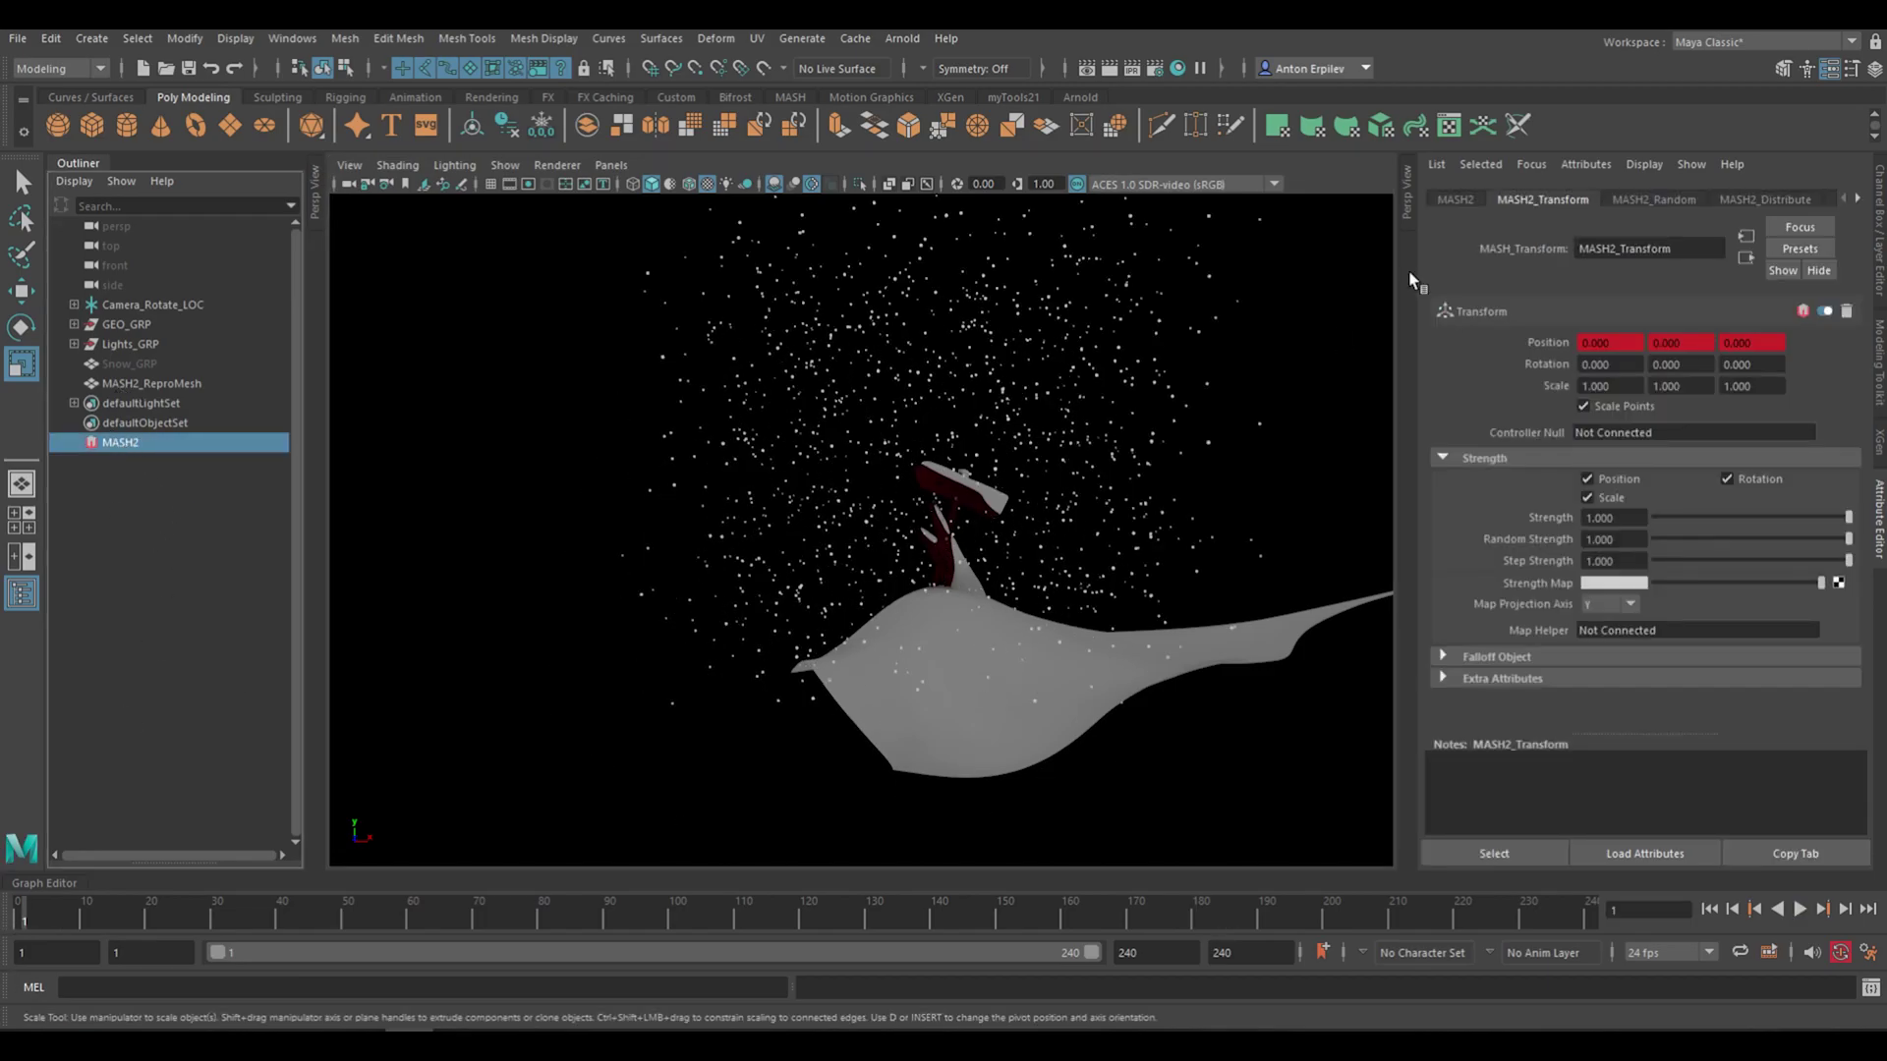
pyautogui.click(1654, 200)
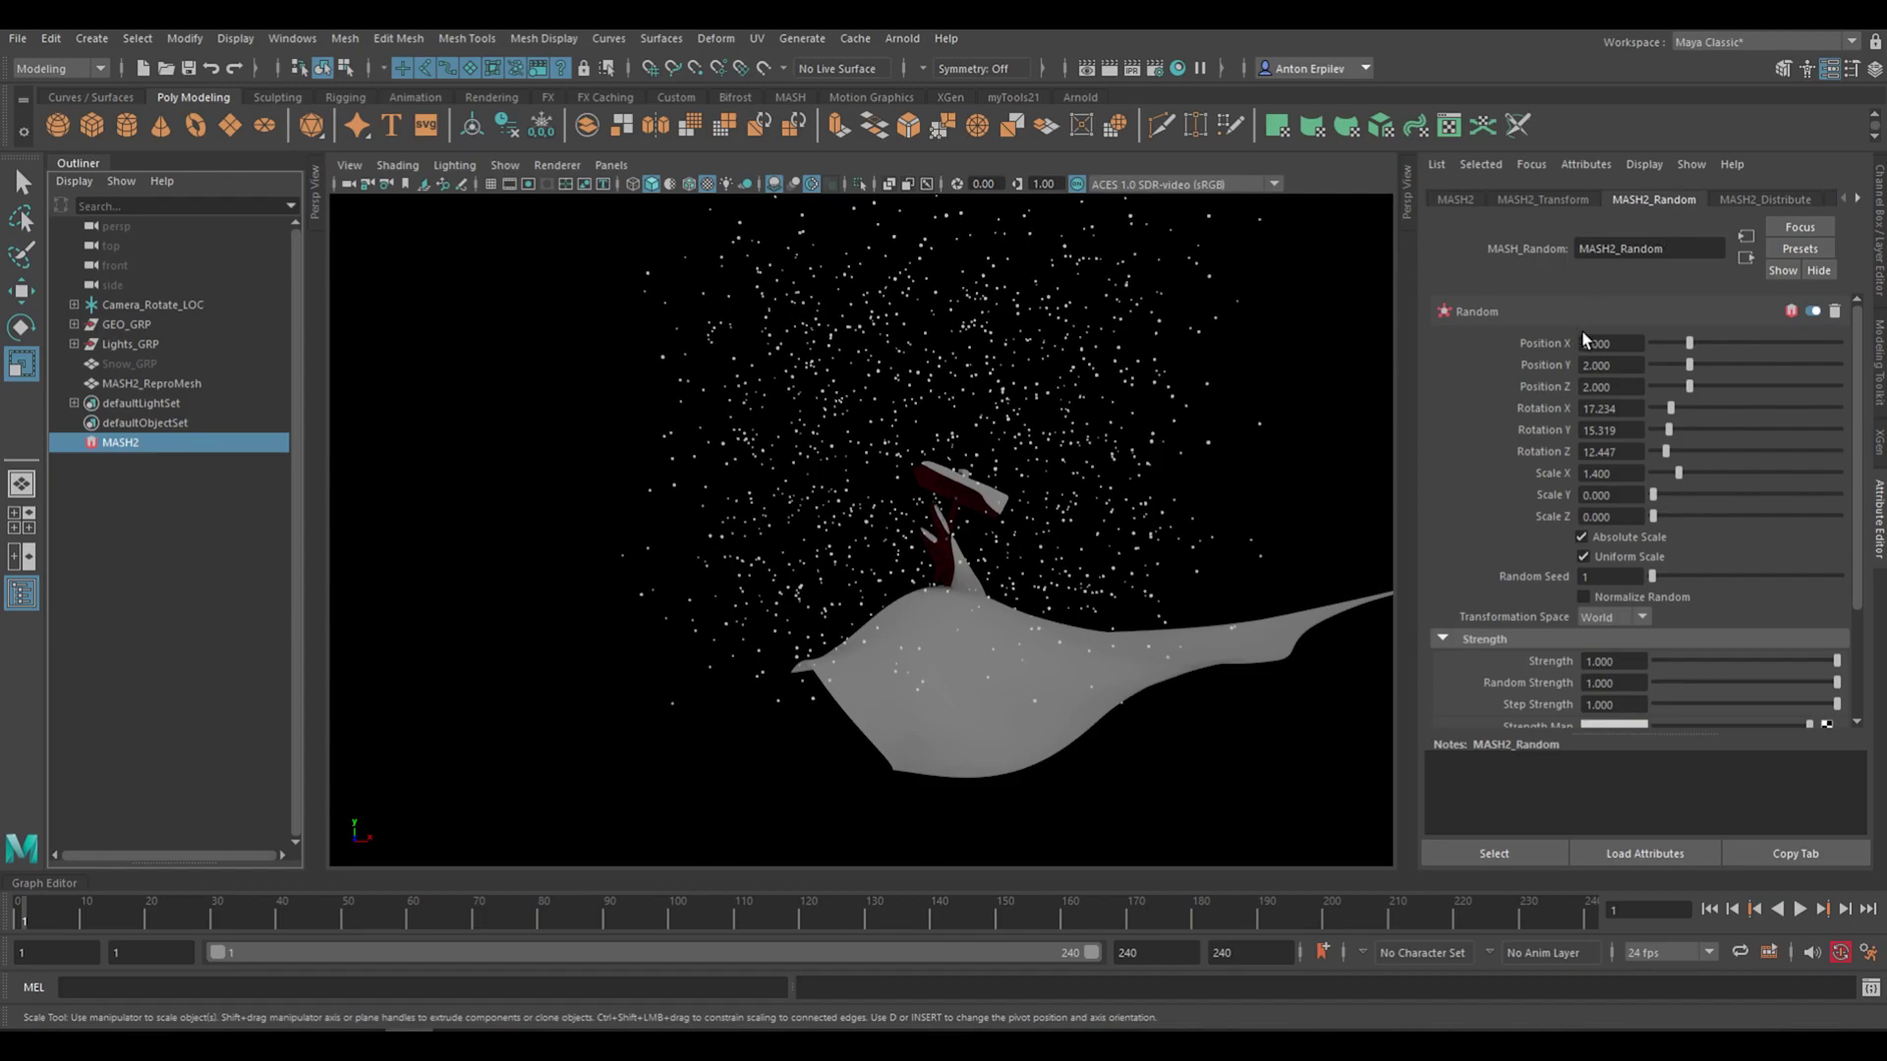
pyautogui.keyDown('alt'); pyautogui.moveTo(1077, 516); pyautogui.dragTo(1087, 513); pyautogui.keyUp('alt')
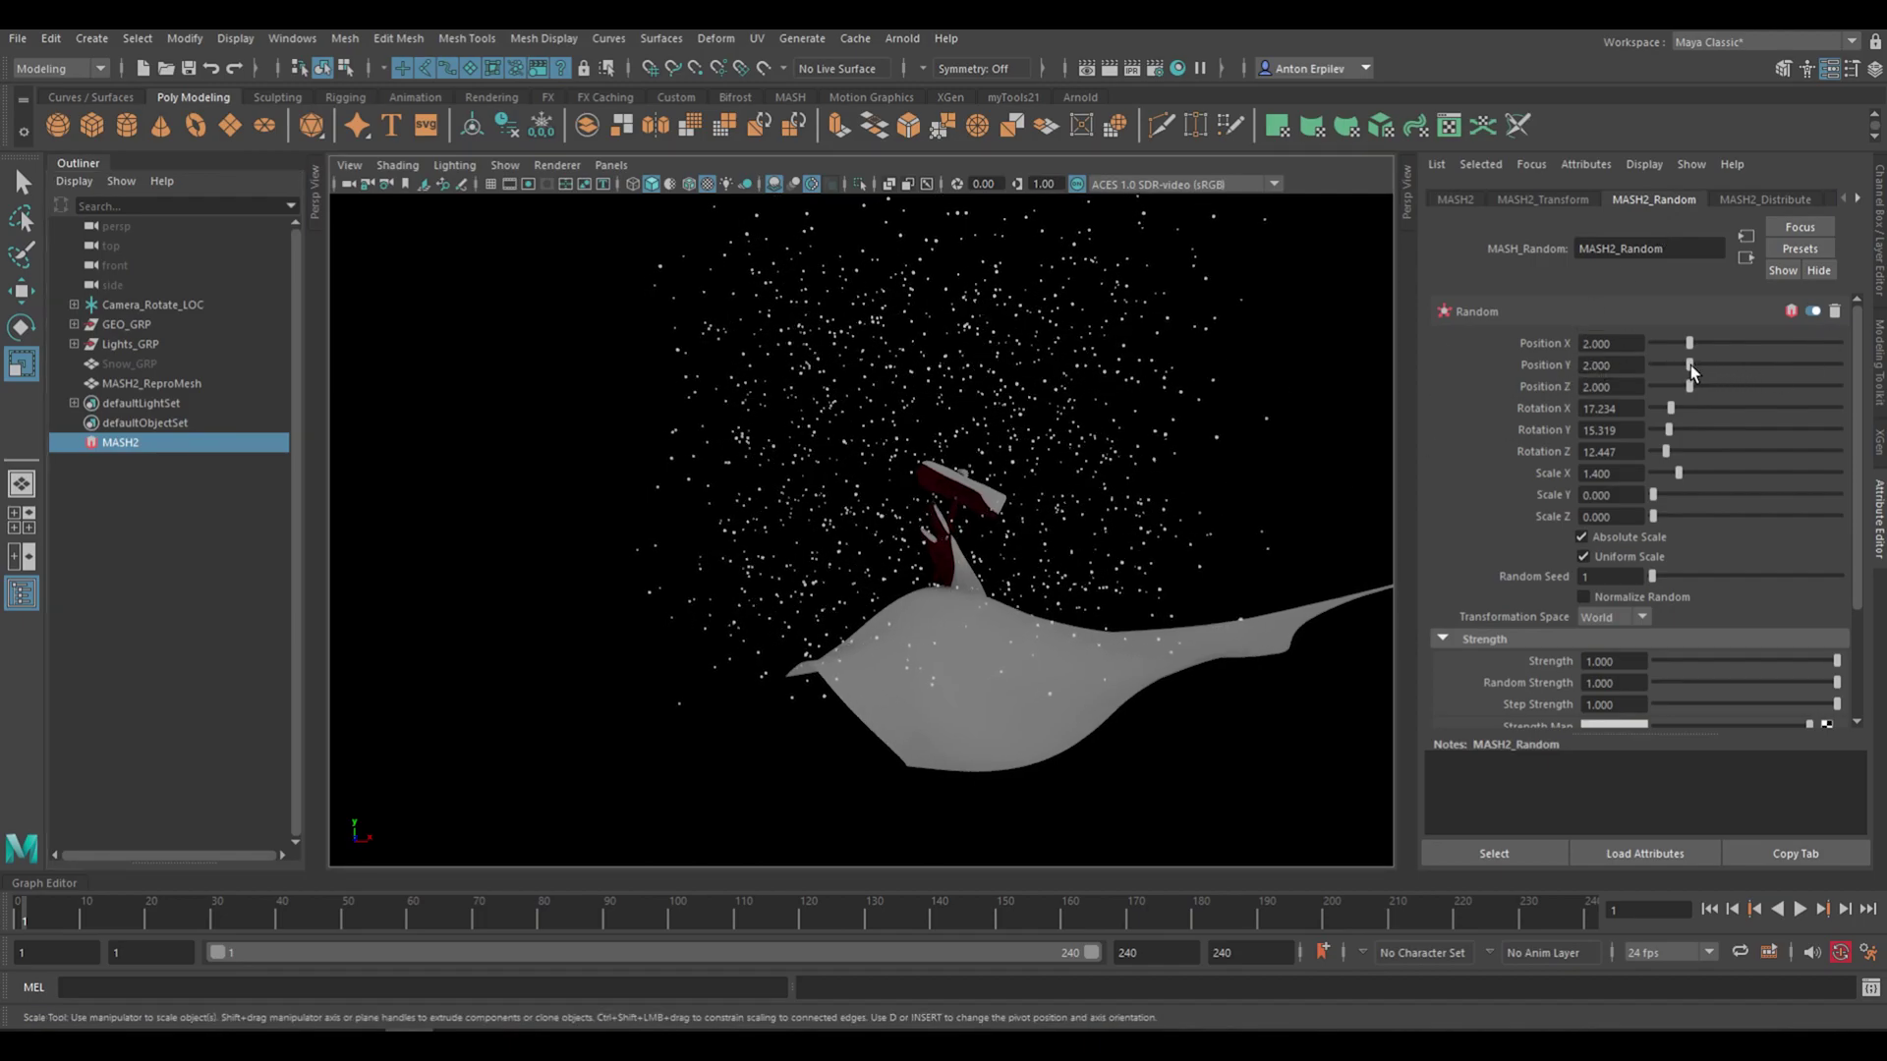
# Try raising the Random node's Position Y to about 2.553, and undo the change
pyautogui.moveTo(1691, 369); pyautogui.dragTo(1701, 370)
pyautogui.hotkey('ctrl', 'z')
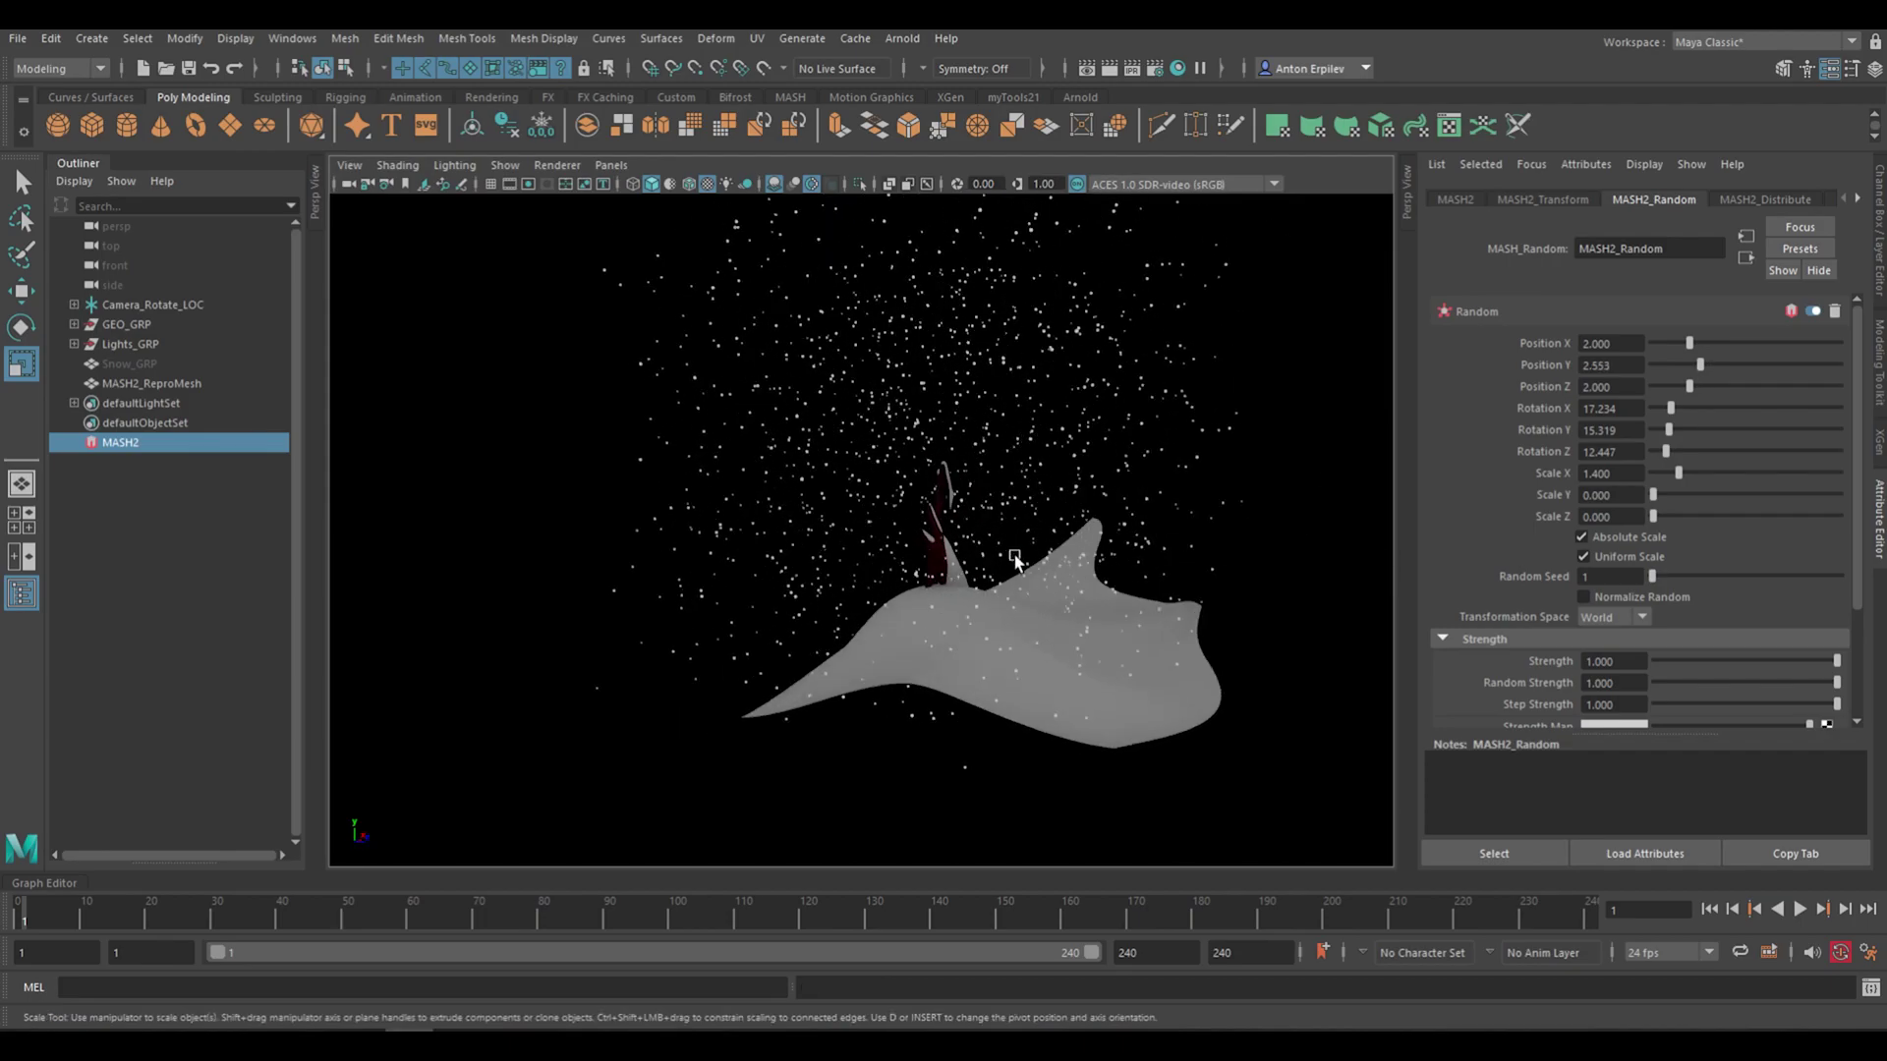
pyautogui.hotkey('ctrl', 'z')
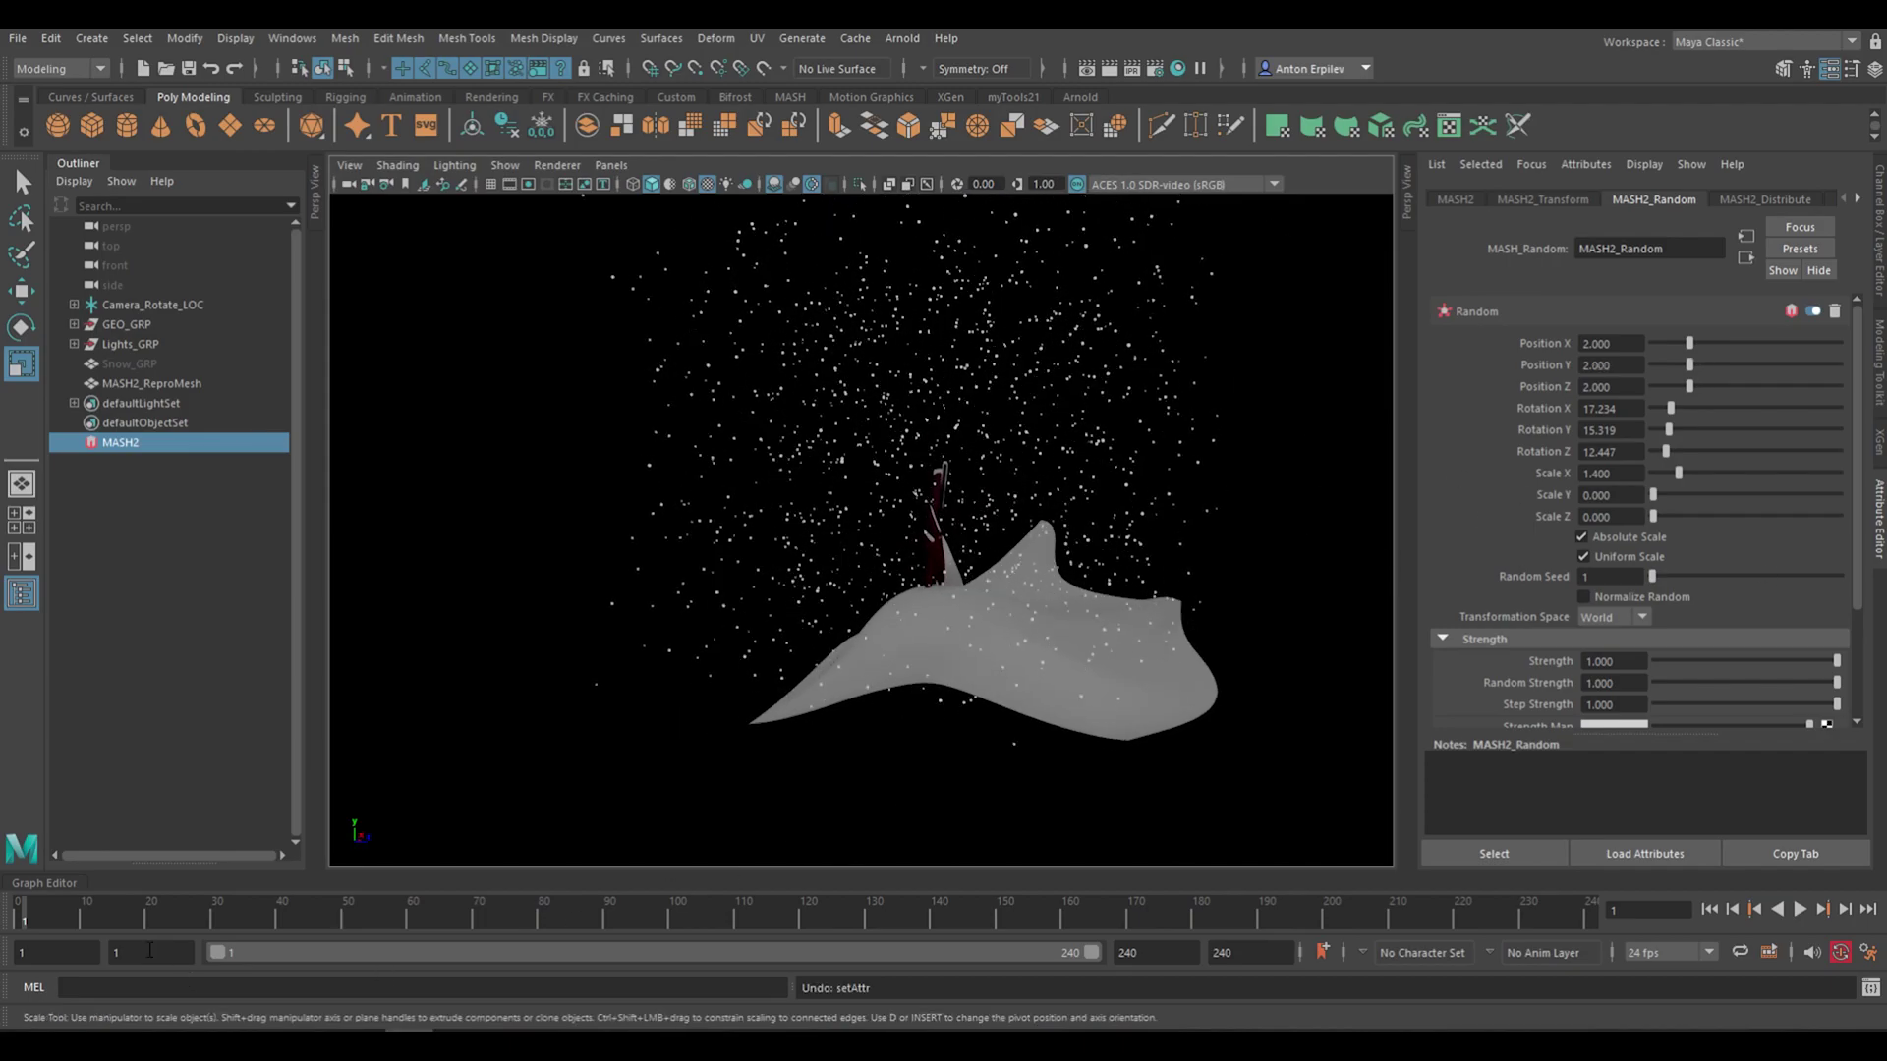
# Key the Random node's Position Y at 2 on frame 1 and at 3 on frame 240, and play the snowfall
pyautogui.rightClick(1553, 369)
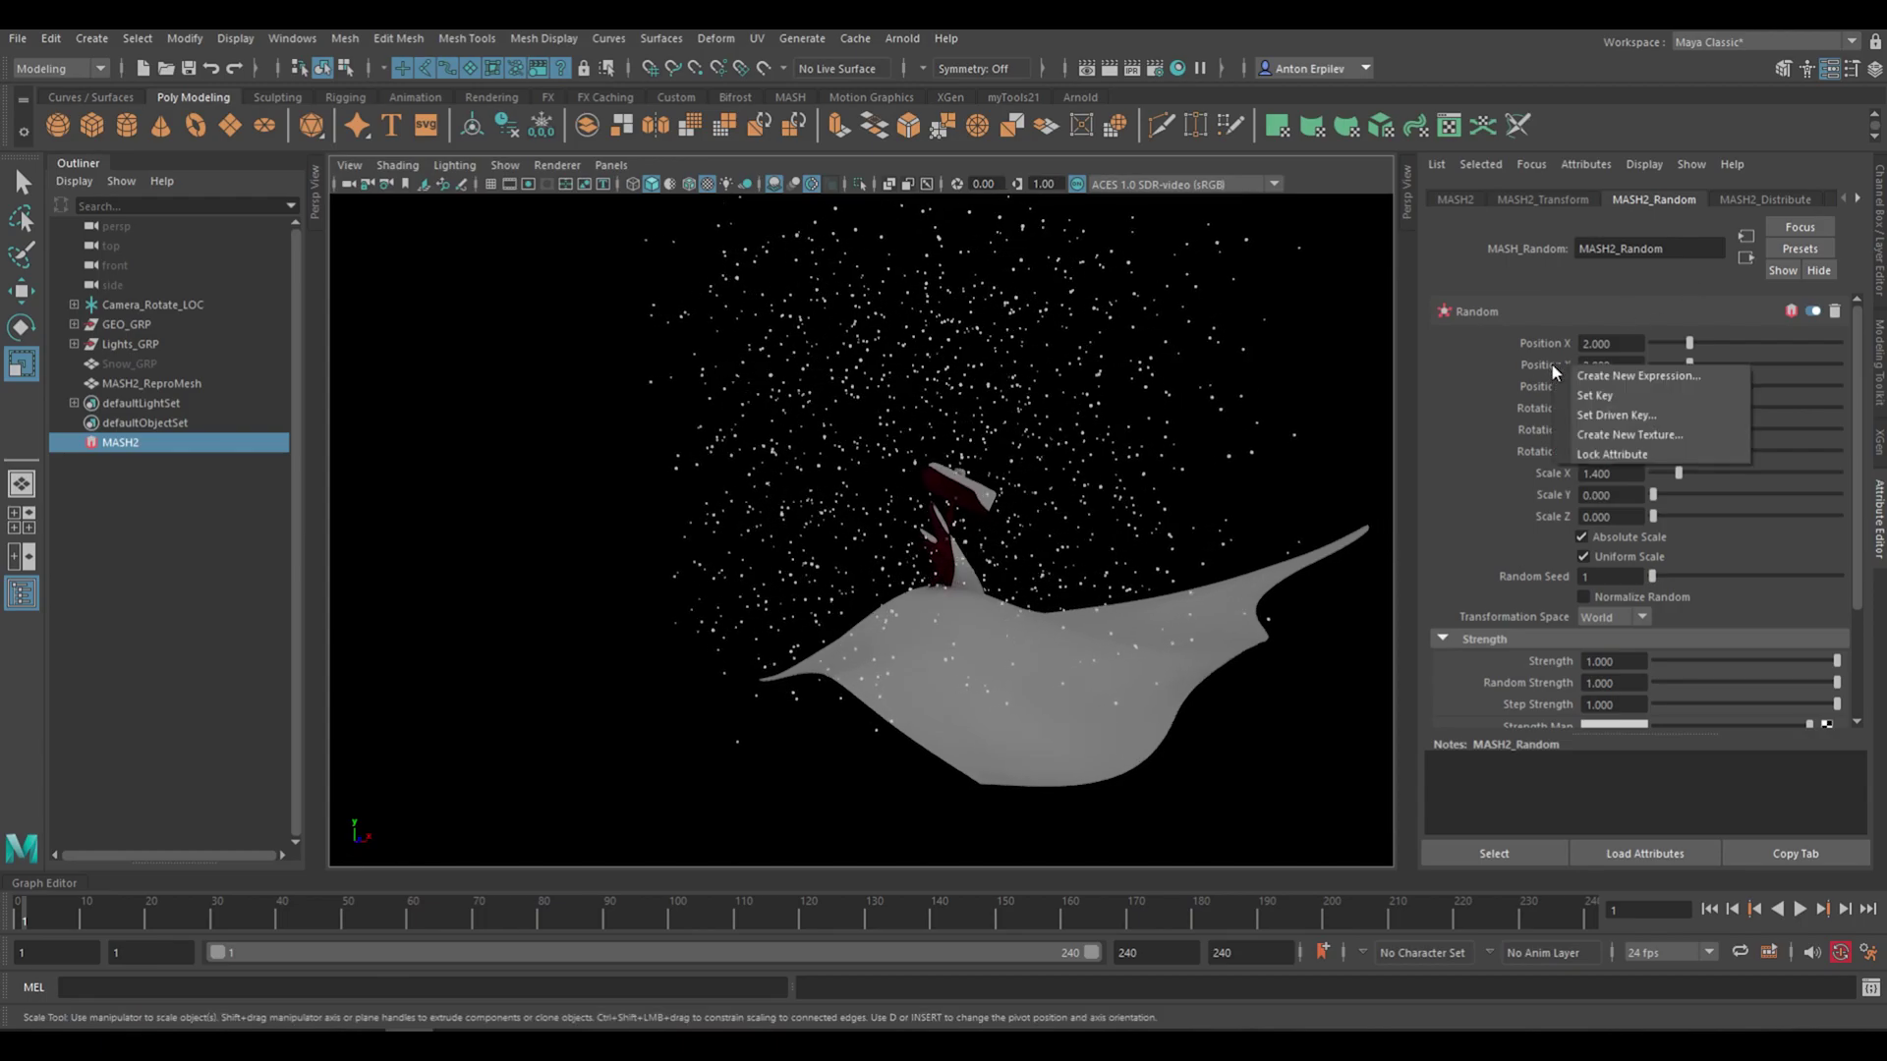
pyautogui.click(1611, 394)
pyautogui.moveTo(39, 920); pyautogui.dragTo(1637, 861)
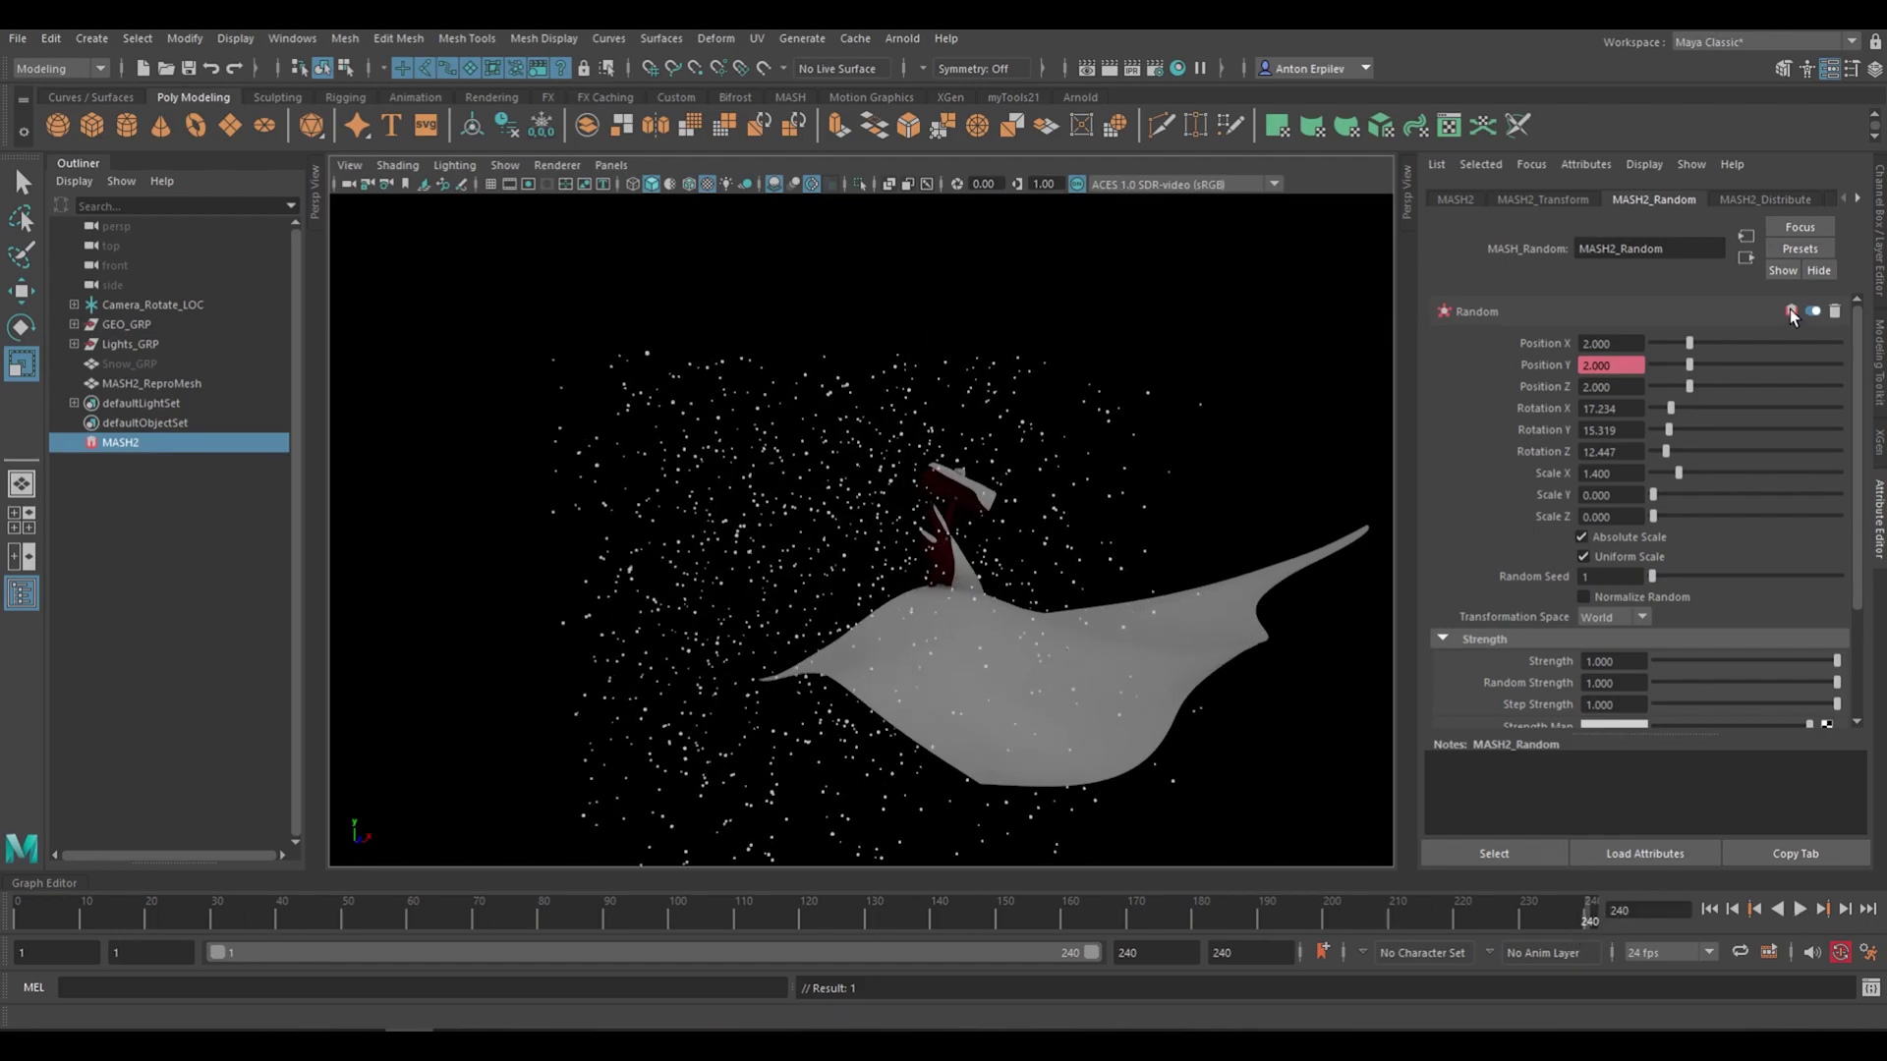
pyautogui.click(1597, 365)
pyautogui.write('3')
pyautogui.press('Return')
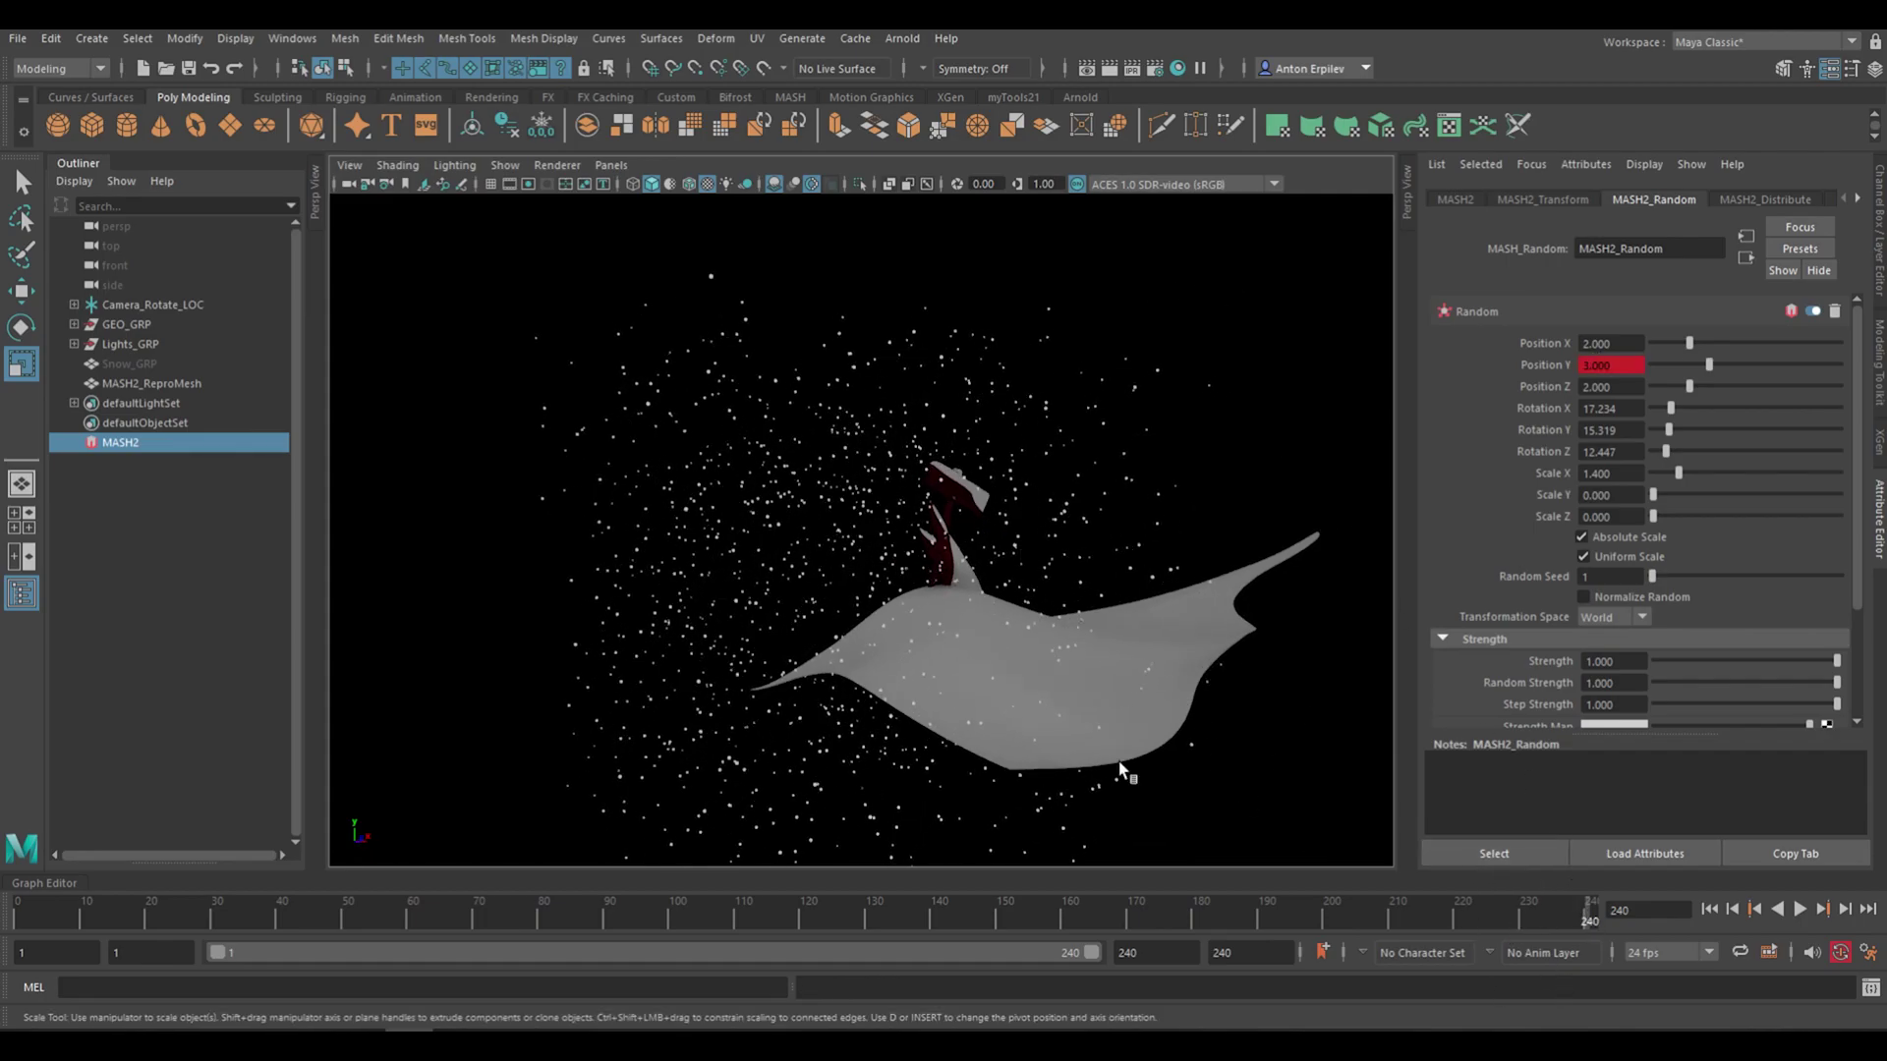
pyautogui.hotkey('alt', 'v')
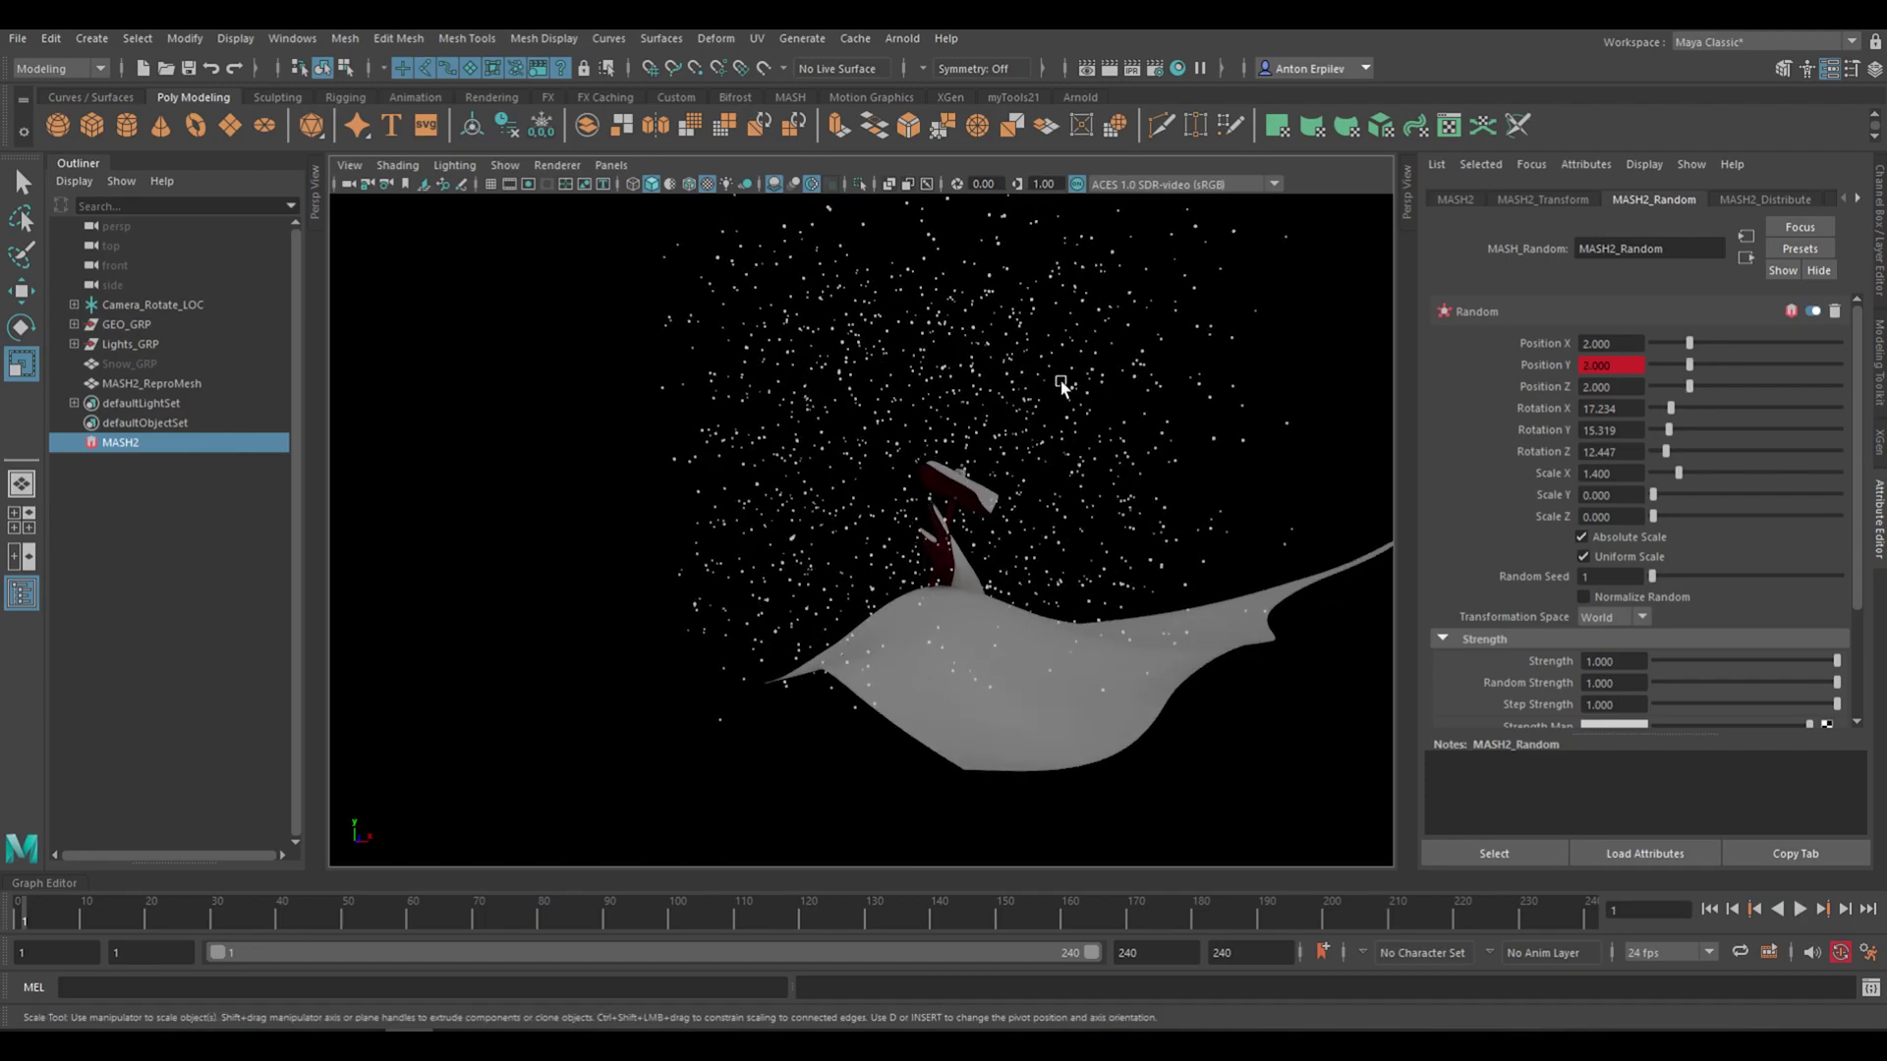
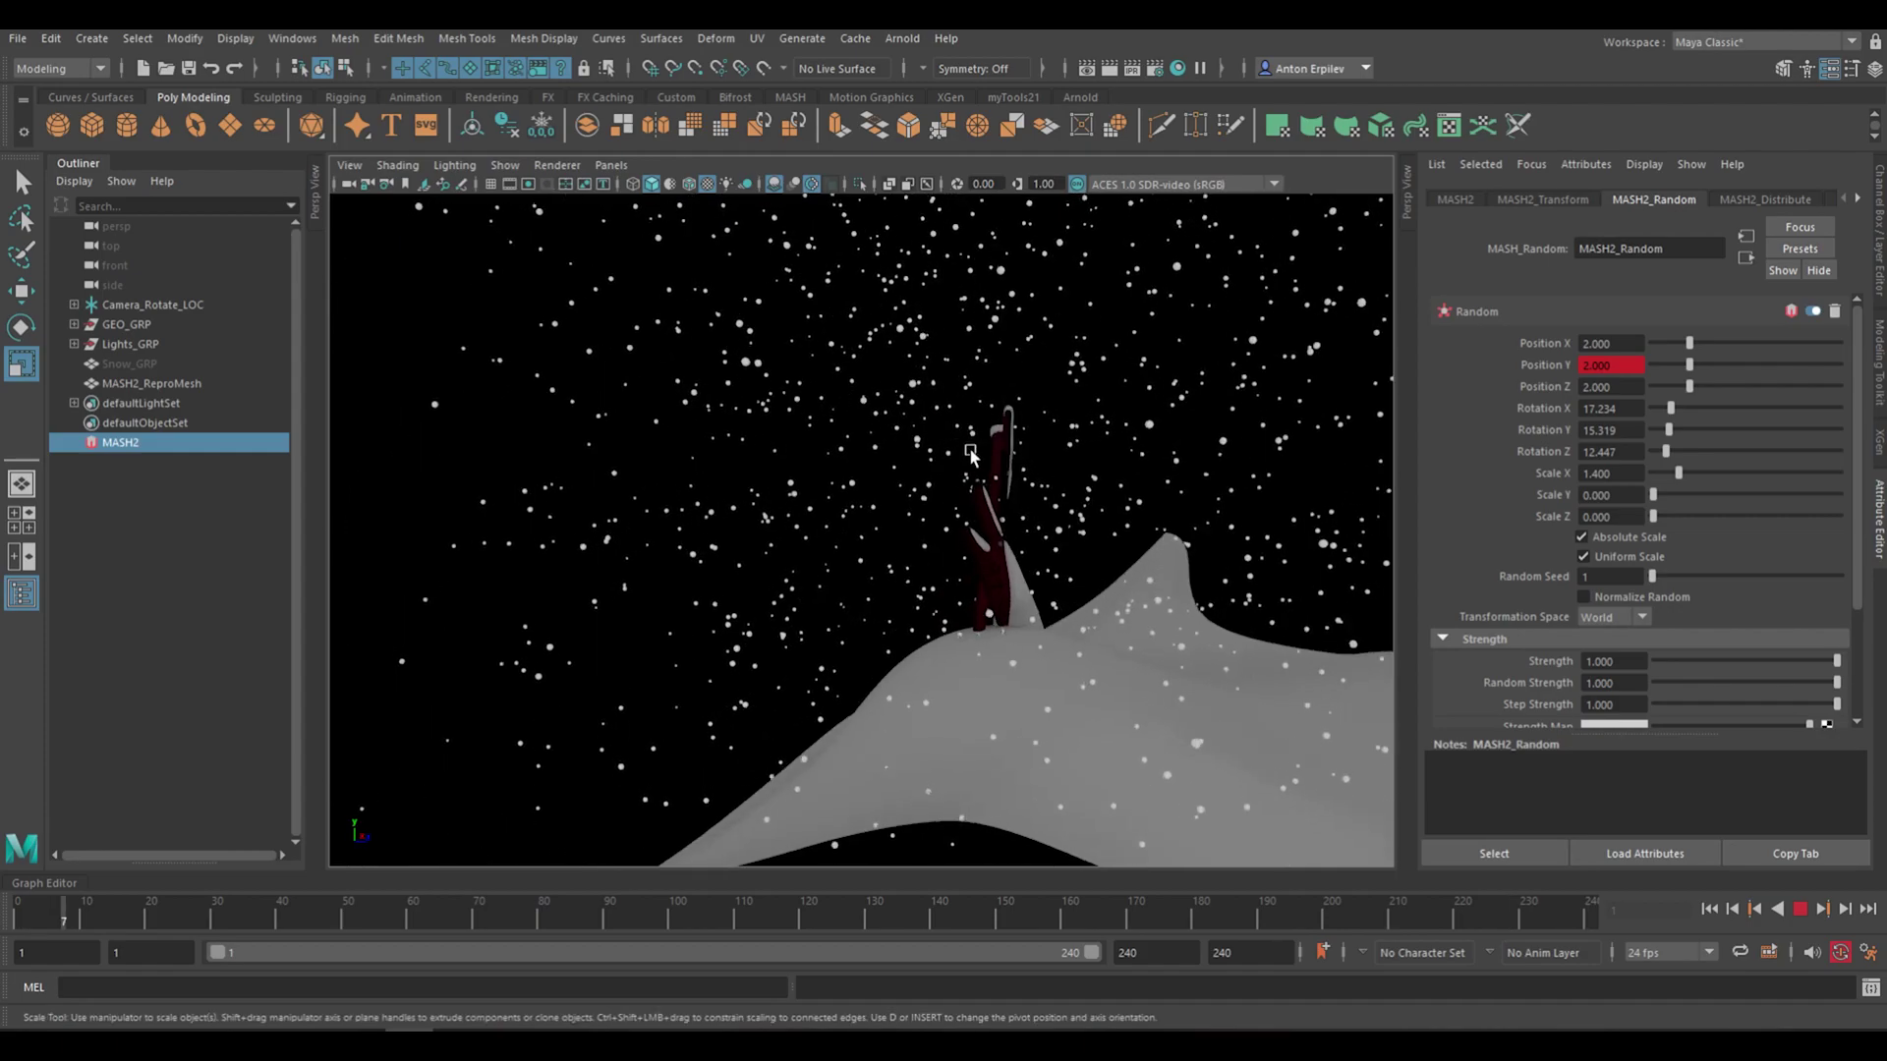
pyautogui.press('Escape')
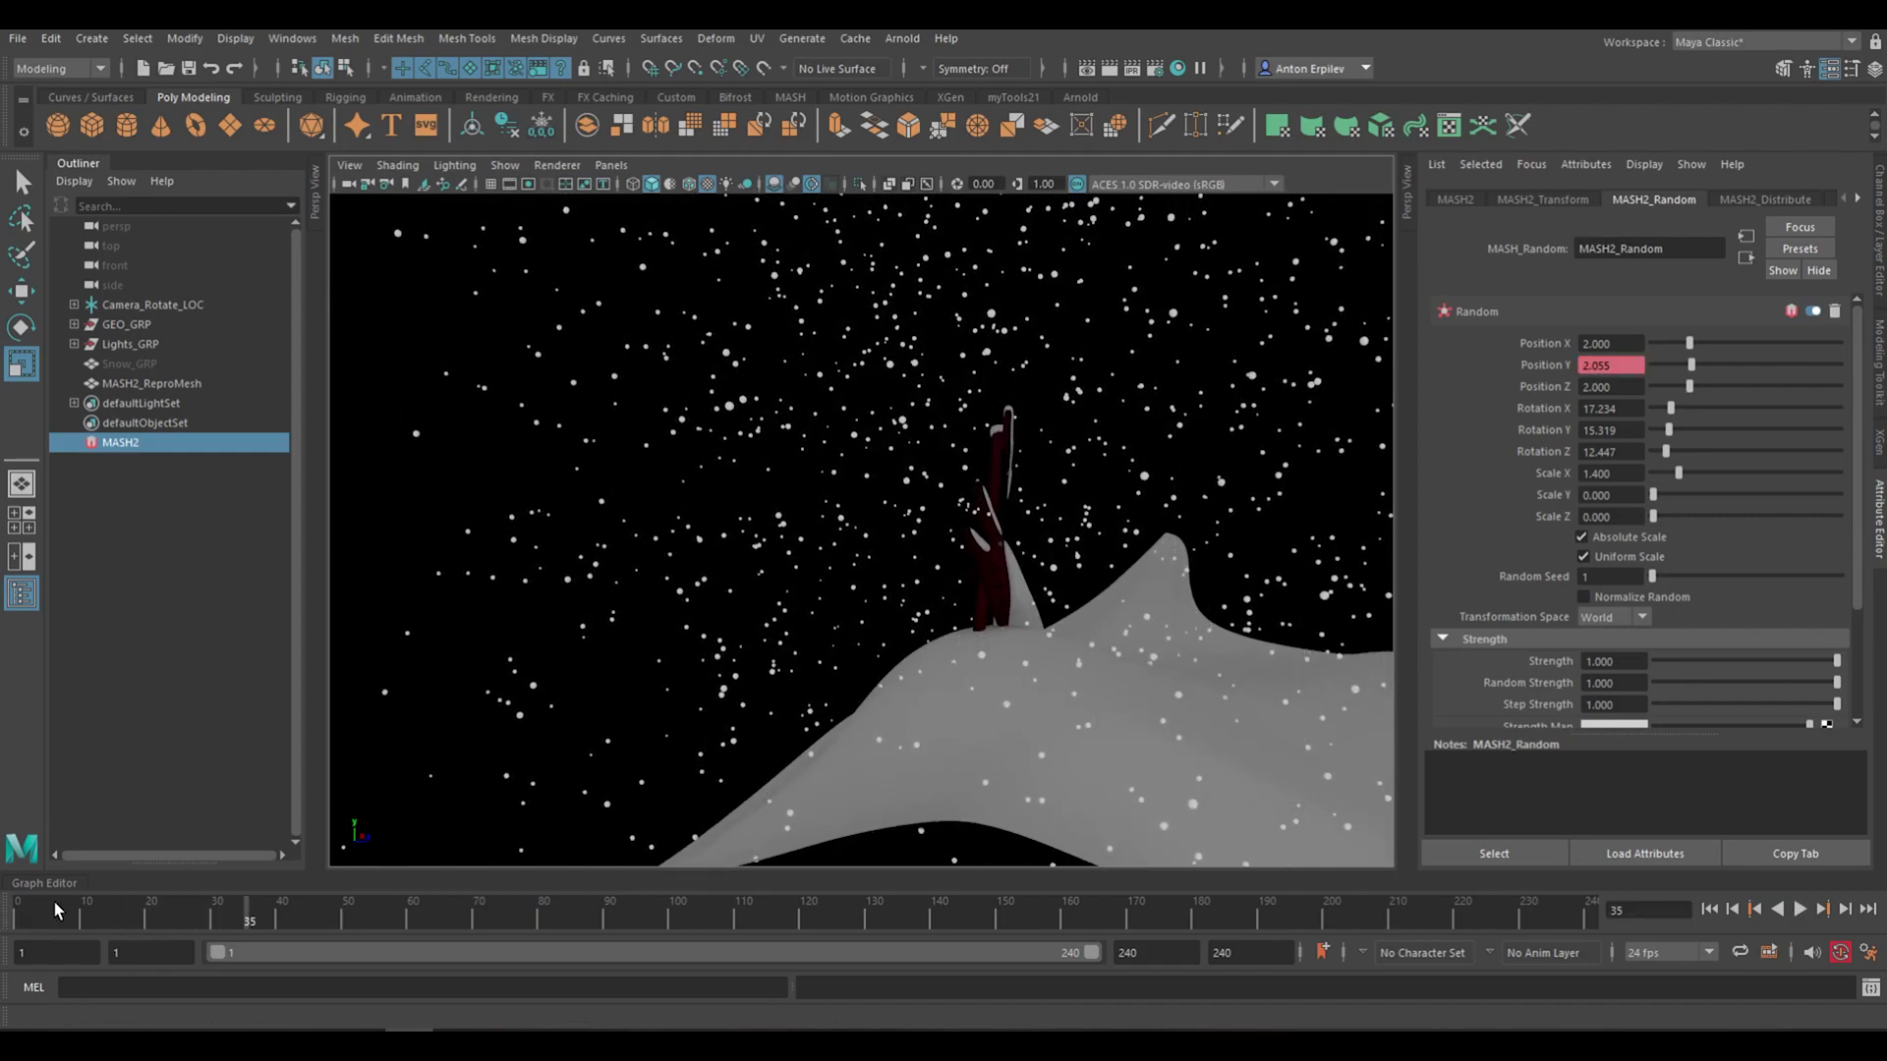
# Set the Random node's Position Y to 6 at frame 240 and play back the stronger vertical scatter
pyautogui.moveTo(54, 910); pyautogui.dragTo(1590, 910)
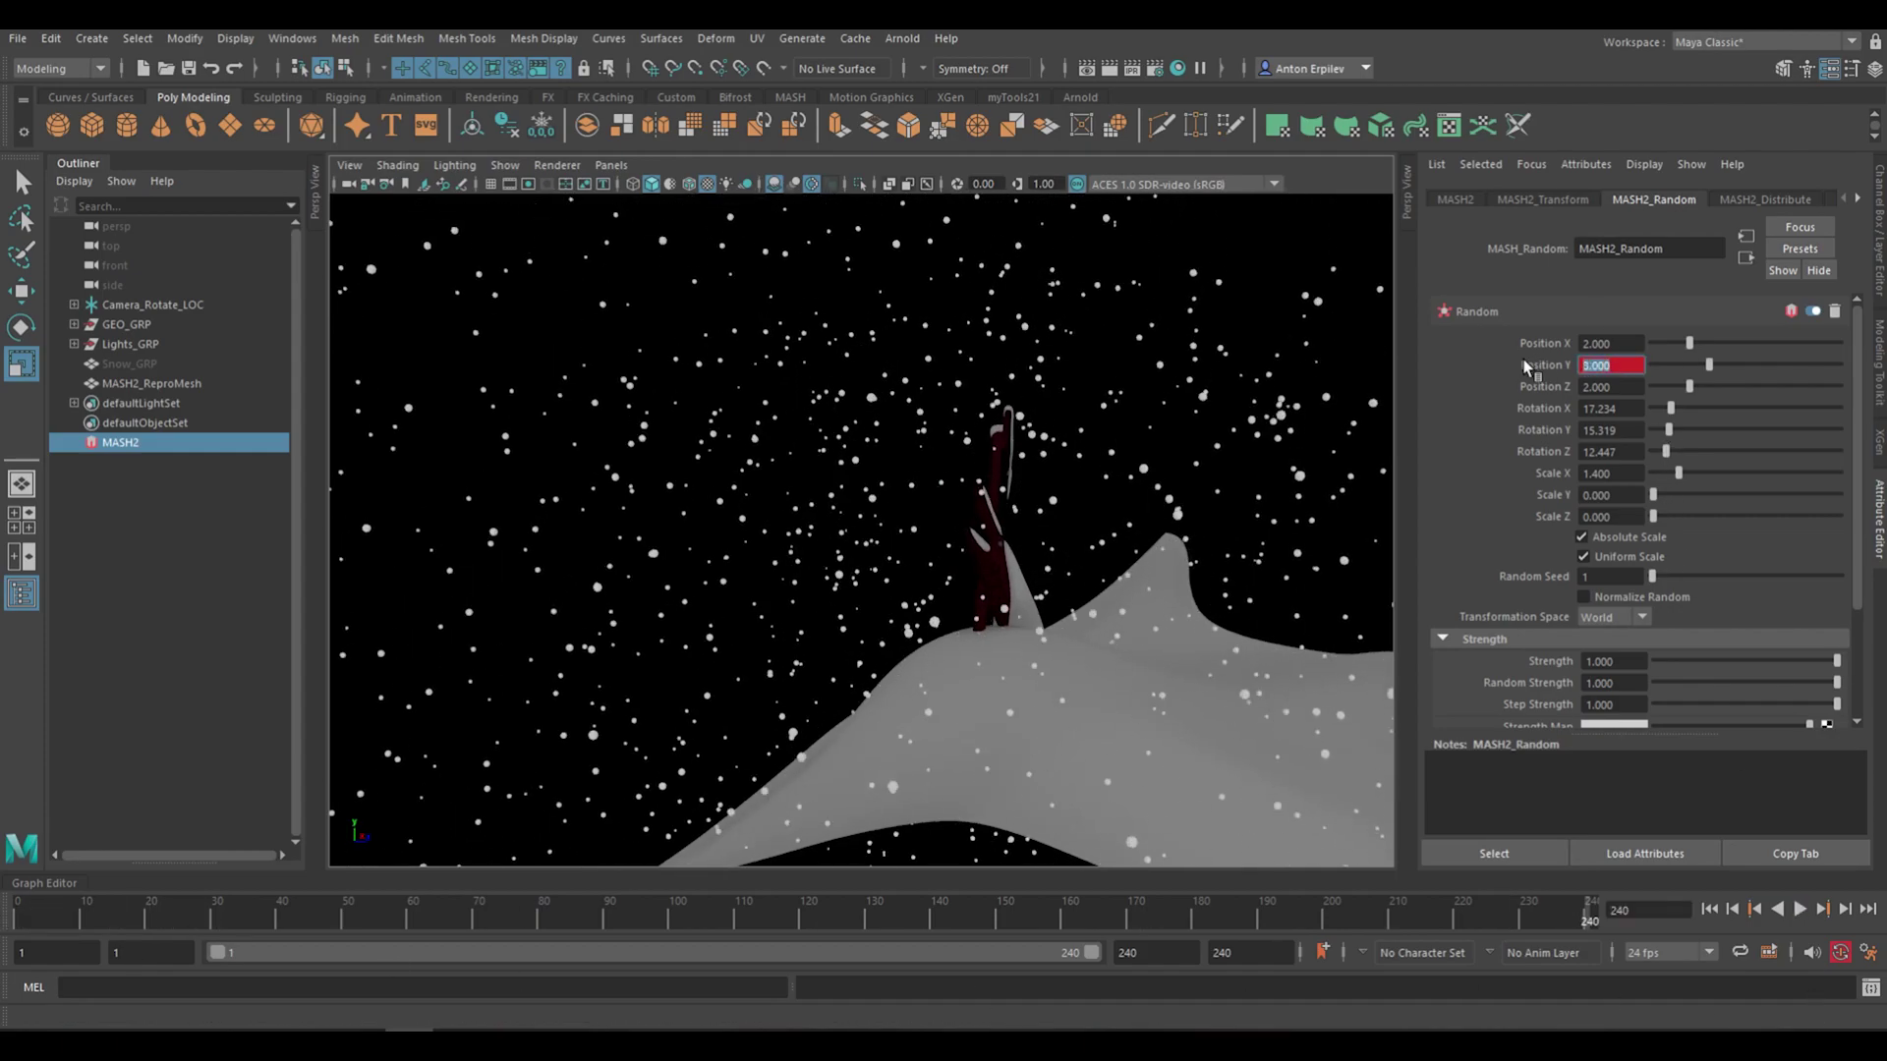
pyautogui.write('6')
pyautogui.press('Return')
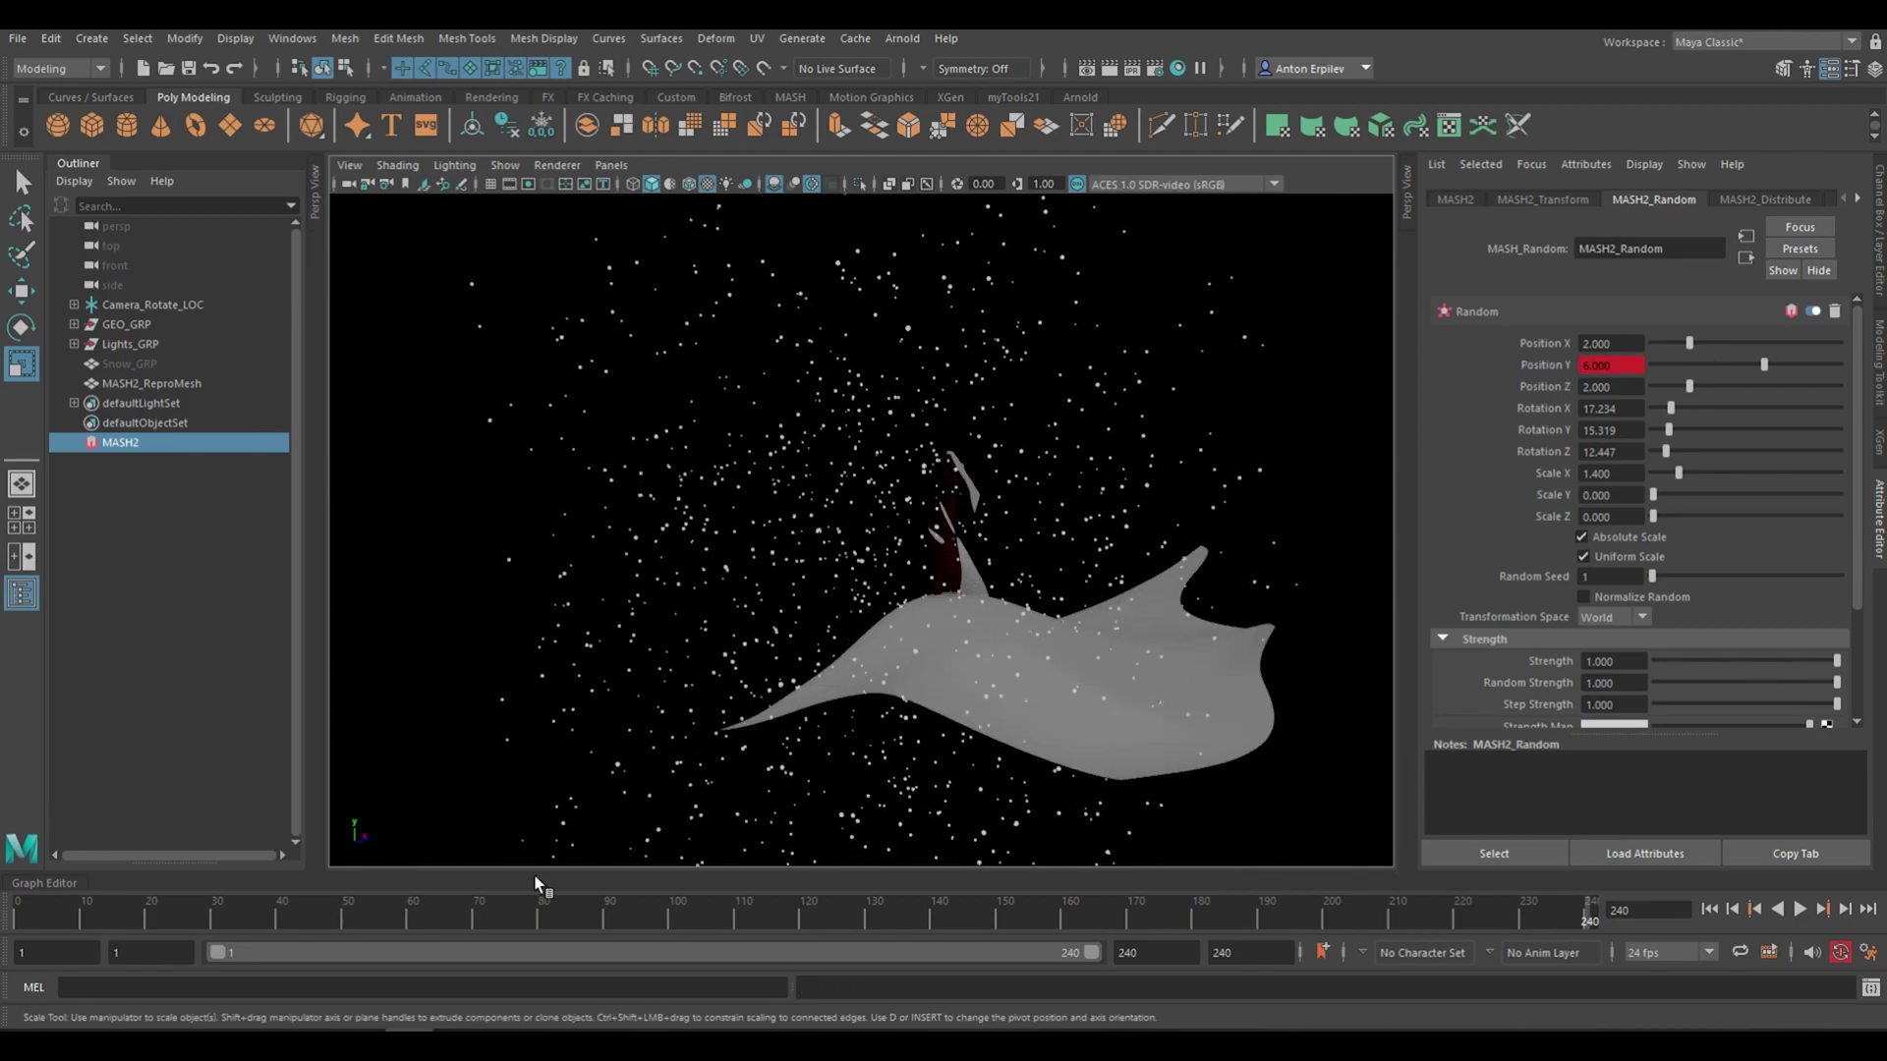
pyautogui.hotkey('alt', 'v')
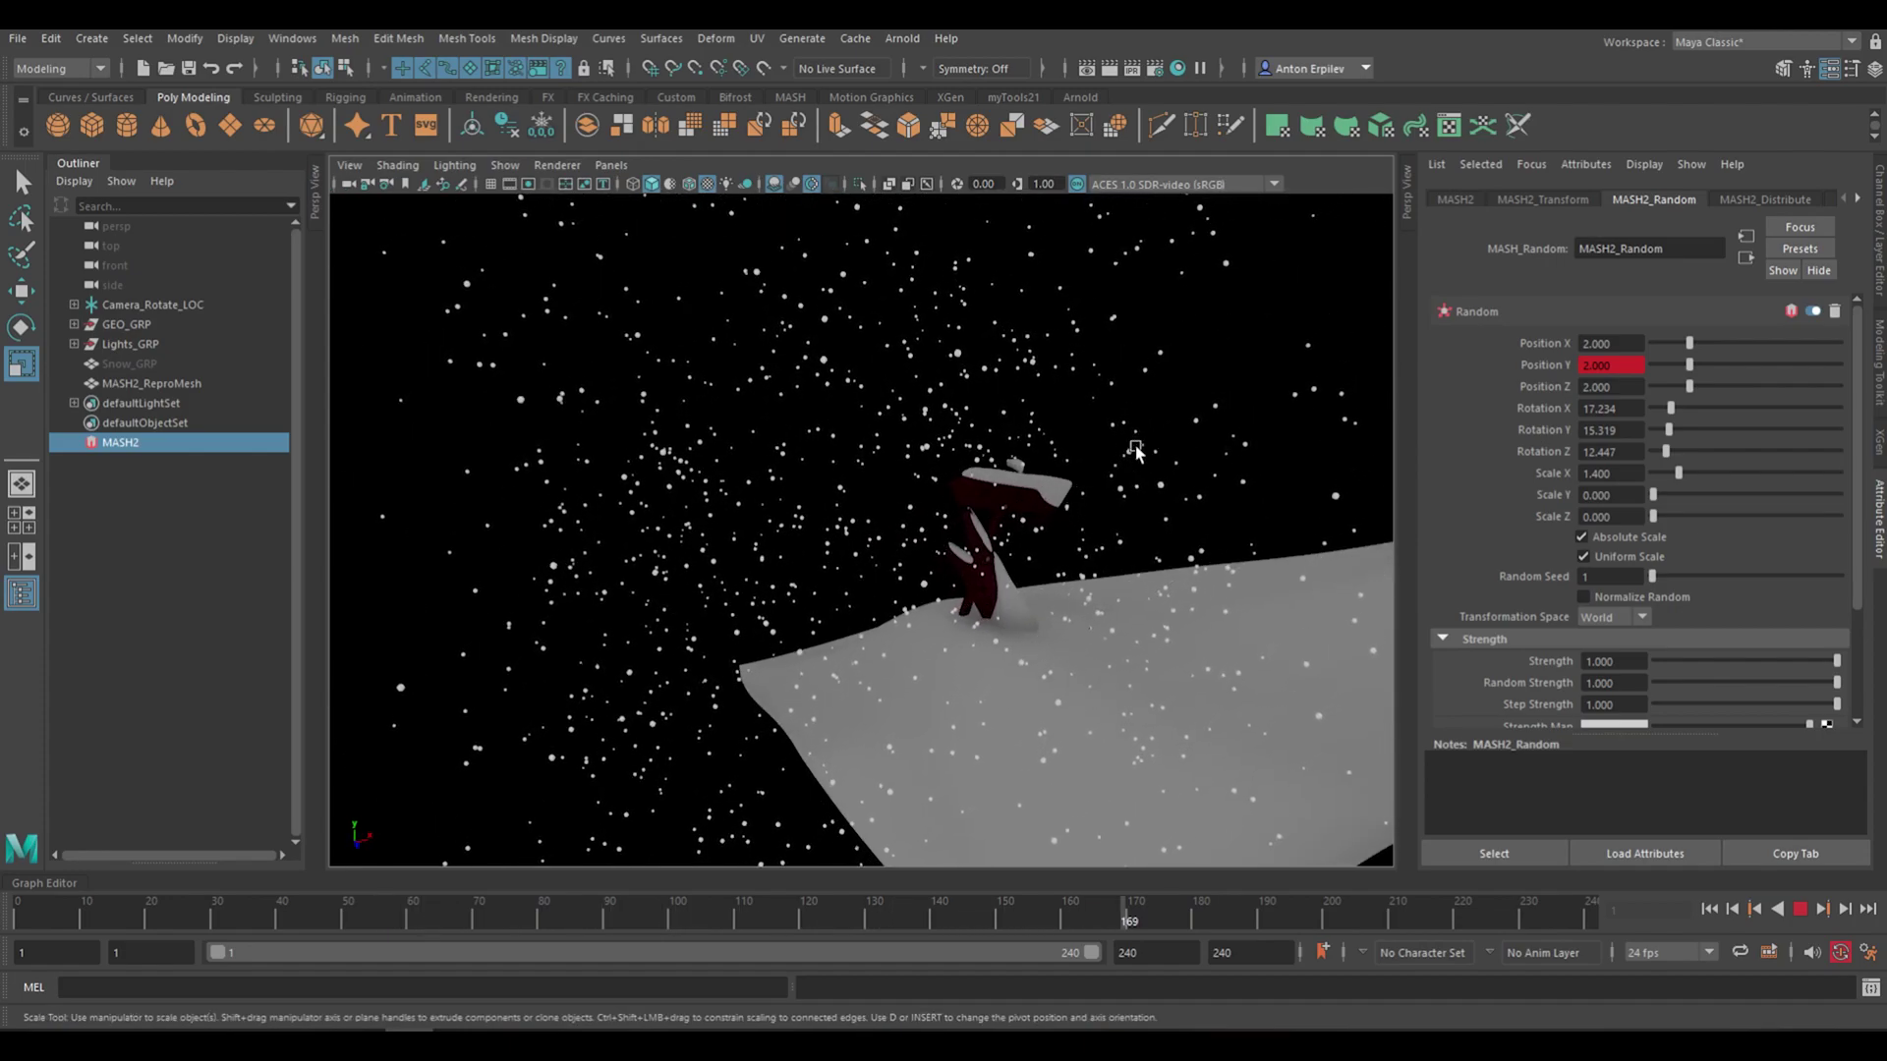
pyautogui.press('Escape')
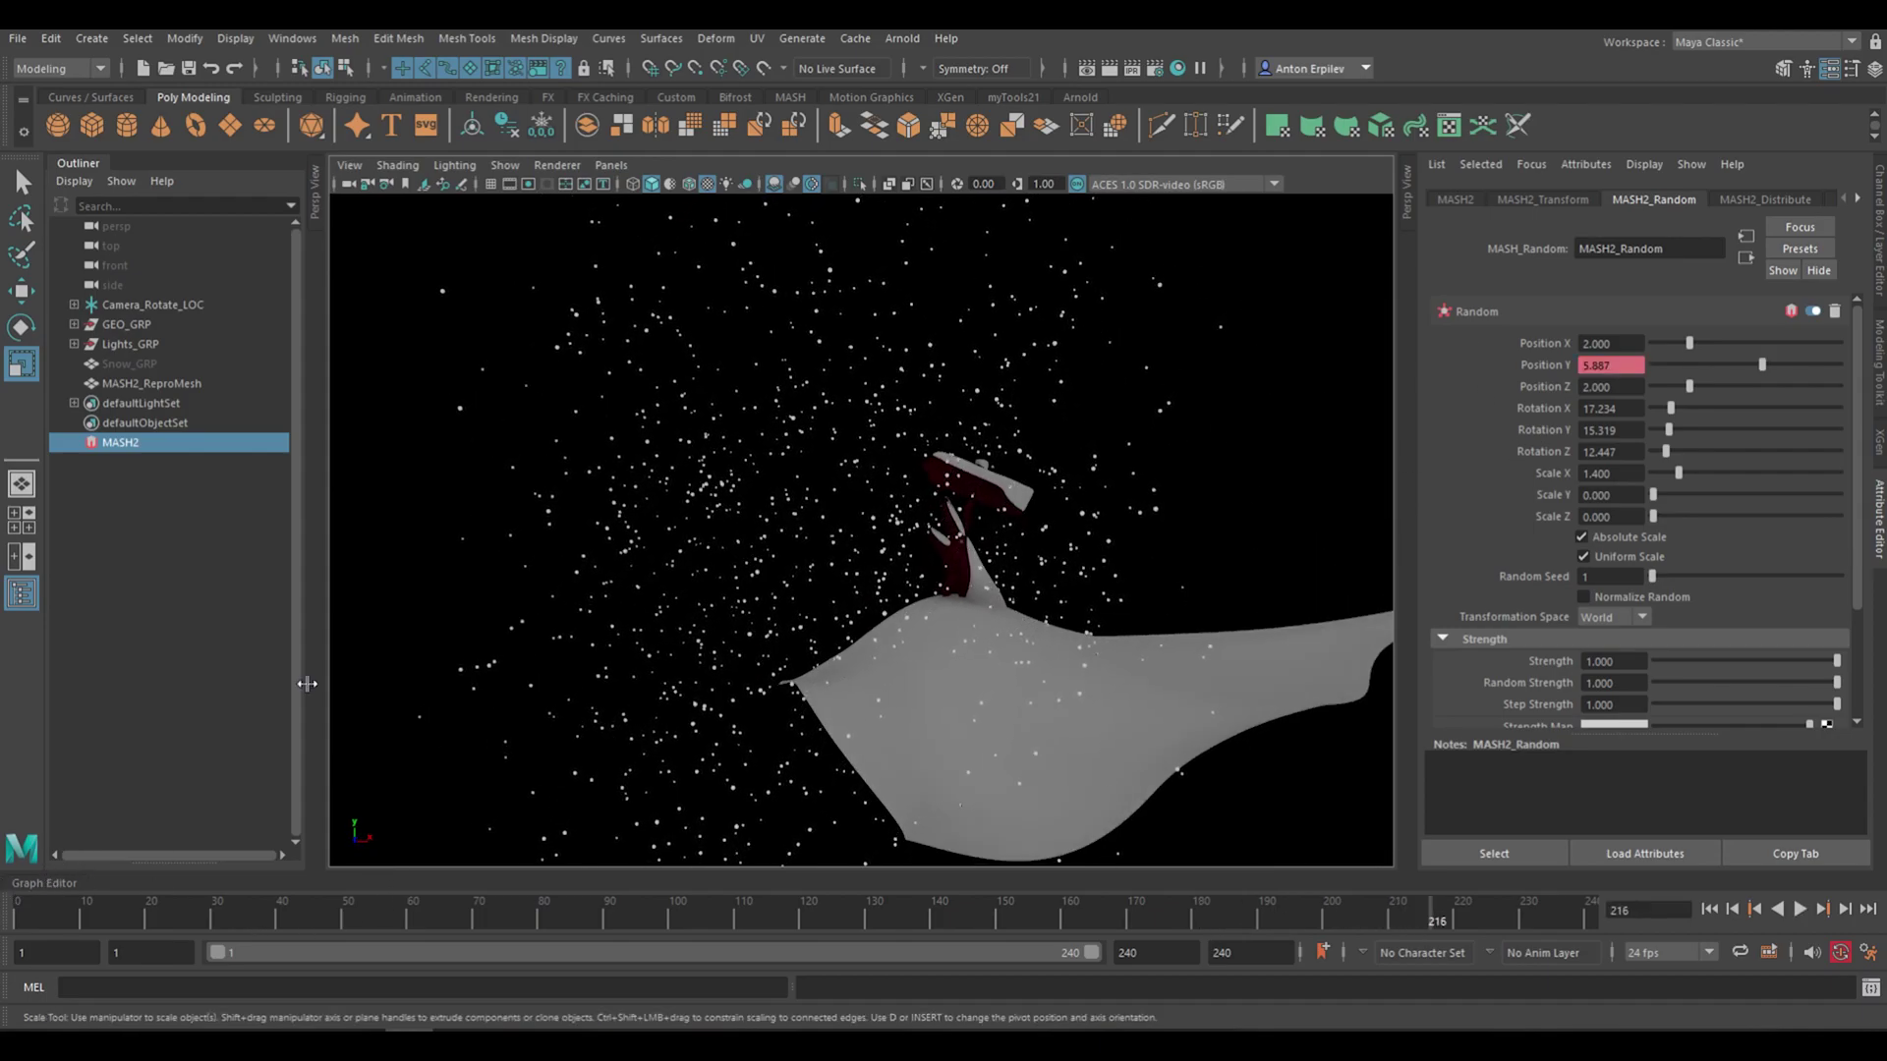
# Give the MASH2_Random Position Y animation curve linear tangents in the Graph Editor, and hide the editor
pyautogui.click(47, 888)
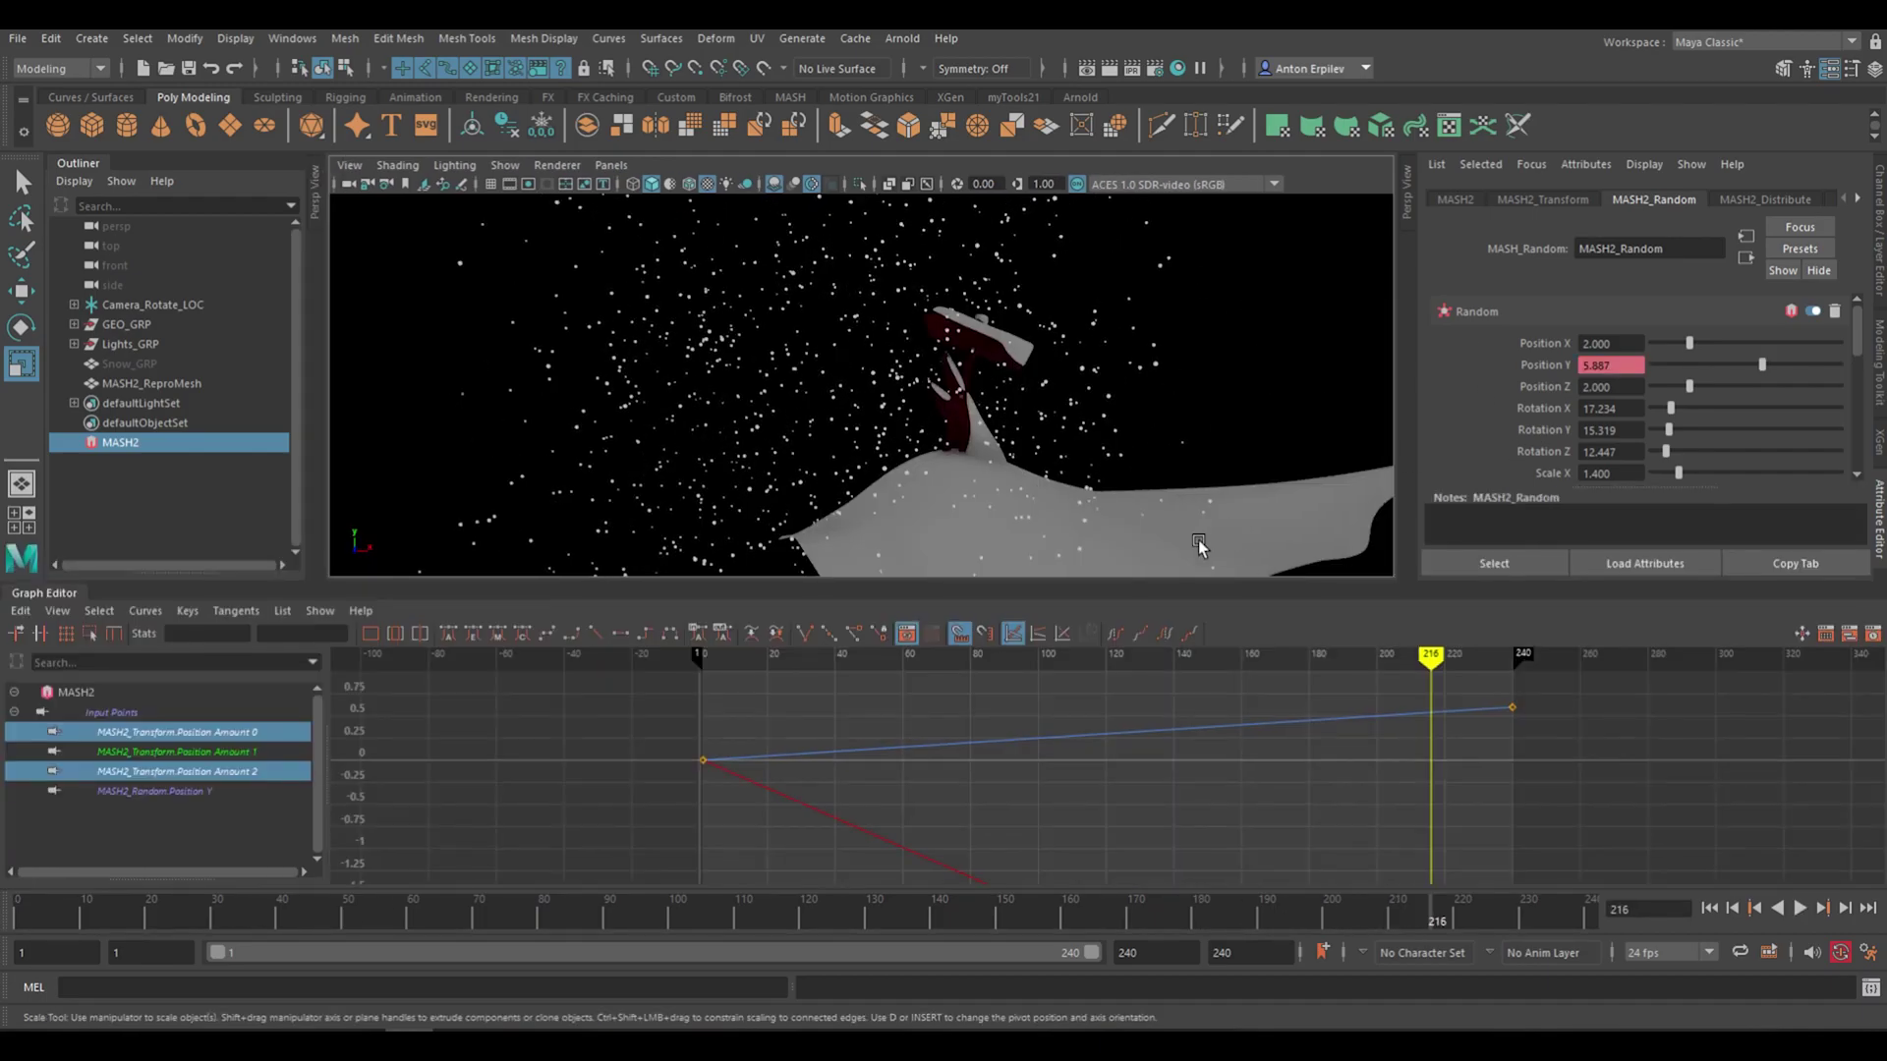
pyautogui.click(158, 792)
pyautogui.scroll(-5, 1081, 816)
pyautogui.moveTo(816, 865); pyautogui.dragTo(815, 865)
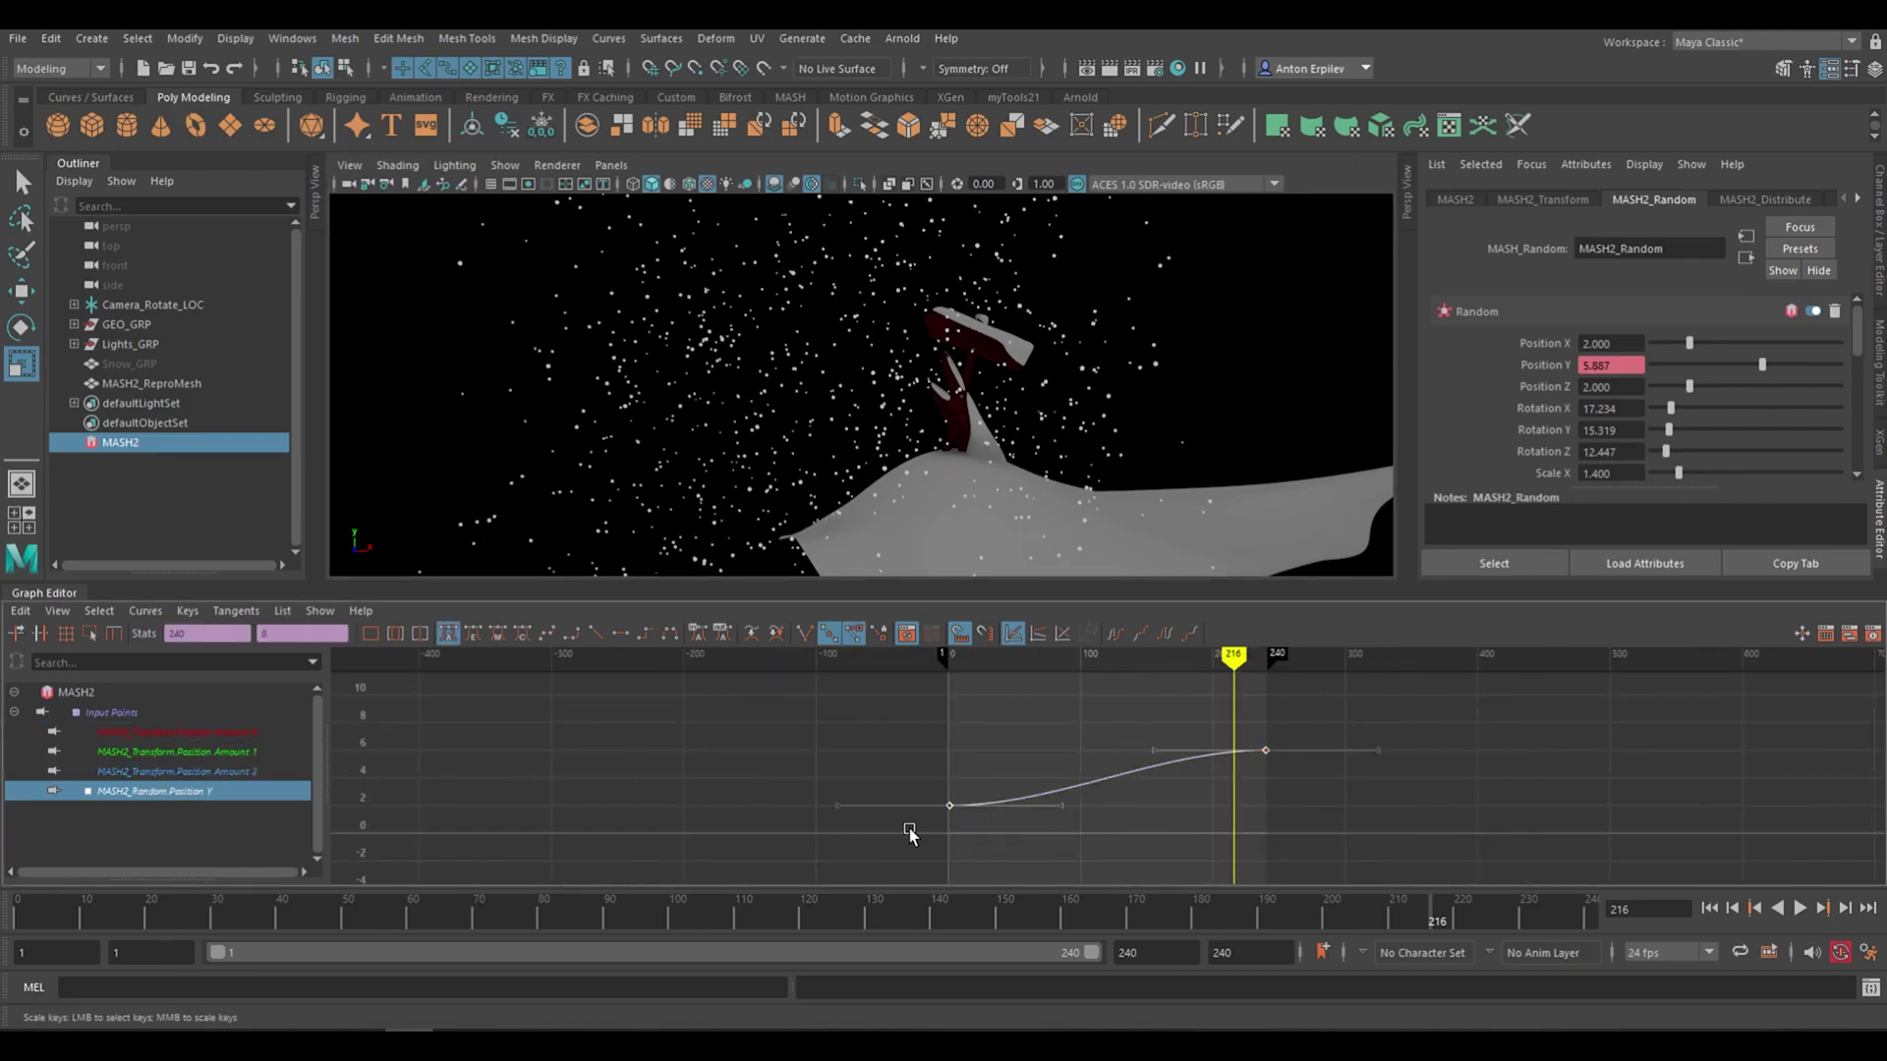
pyautogui.click(597, 634)
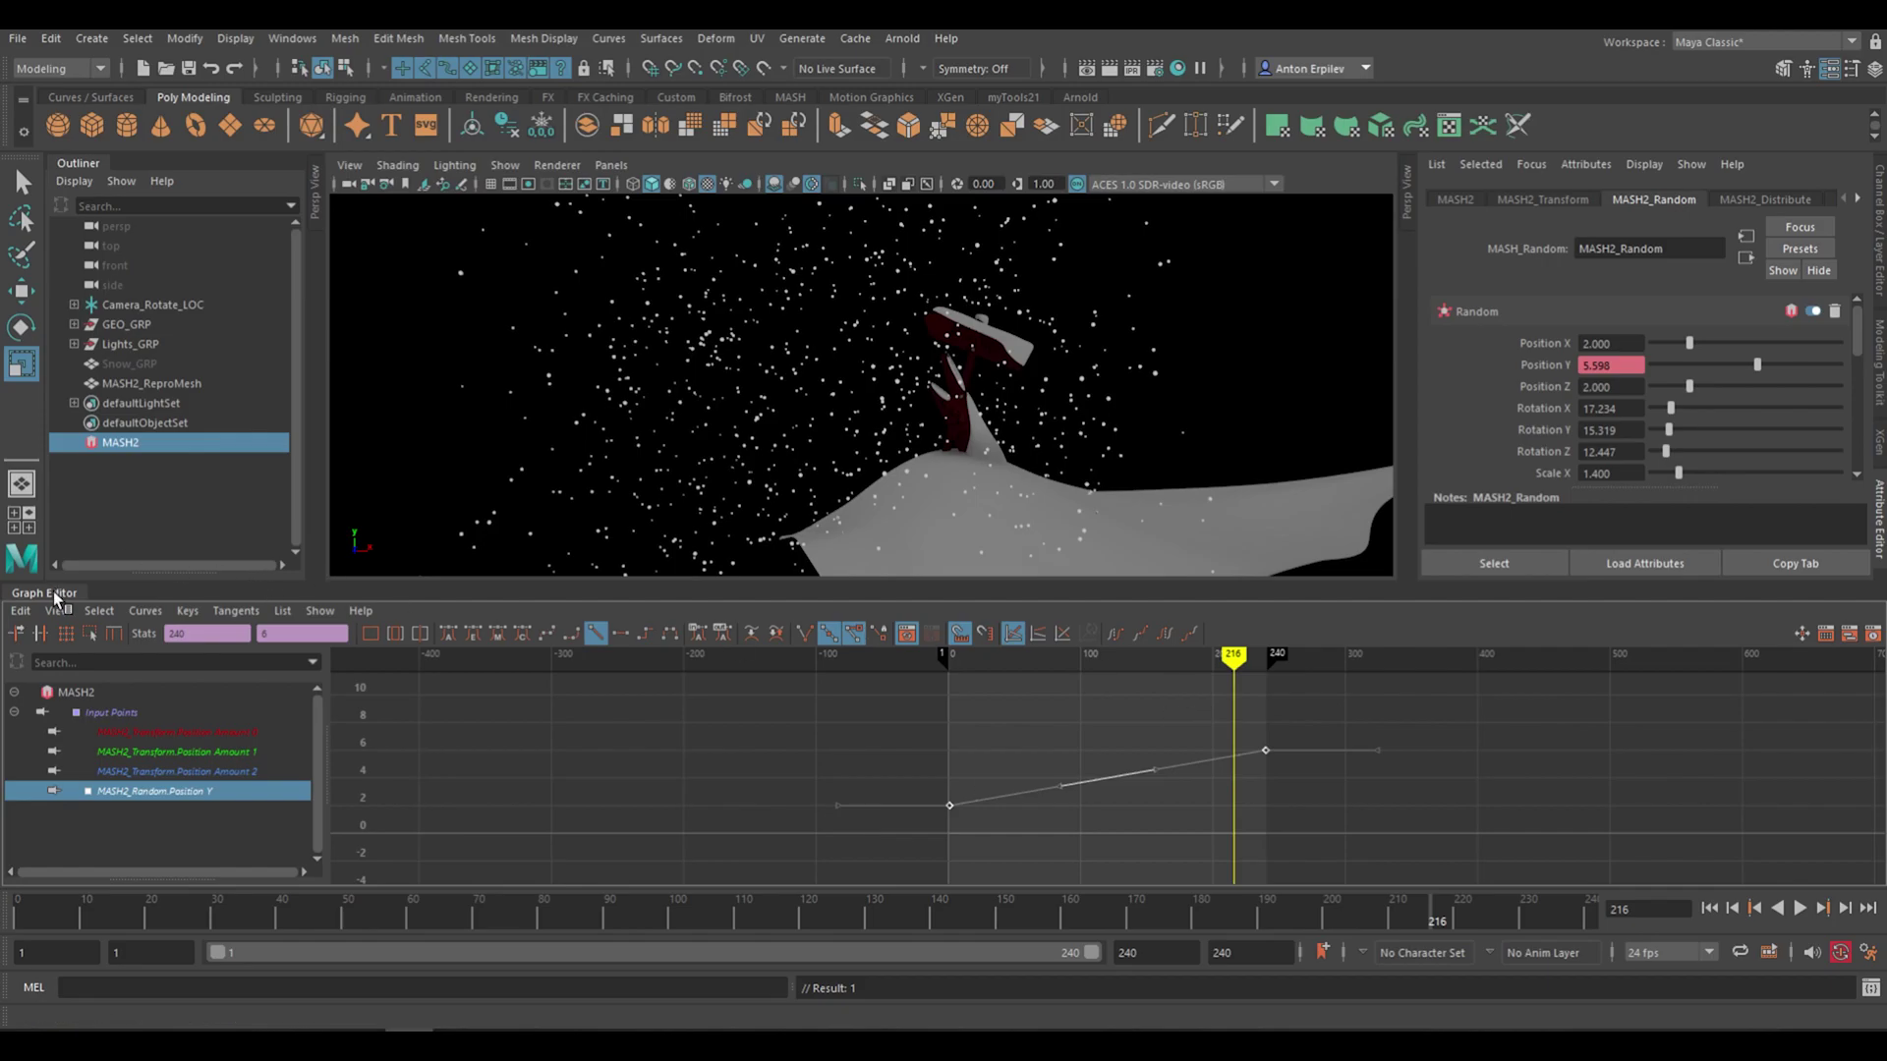
pyautogui.doubleClick(57, 593)
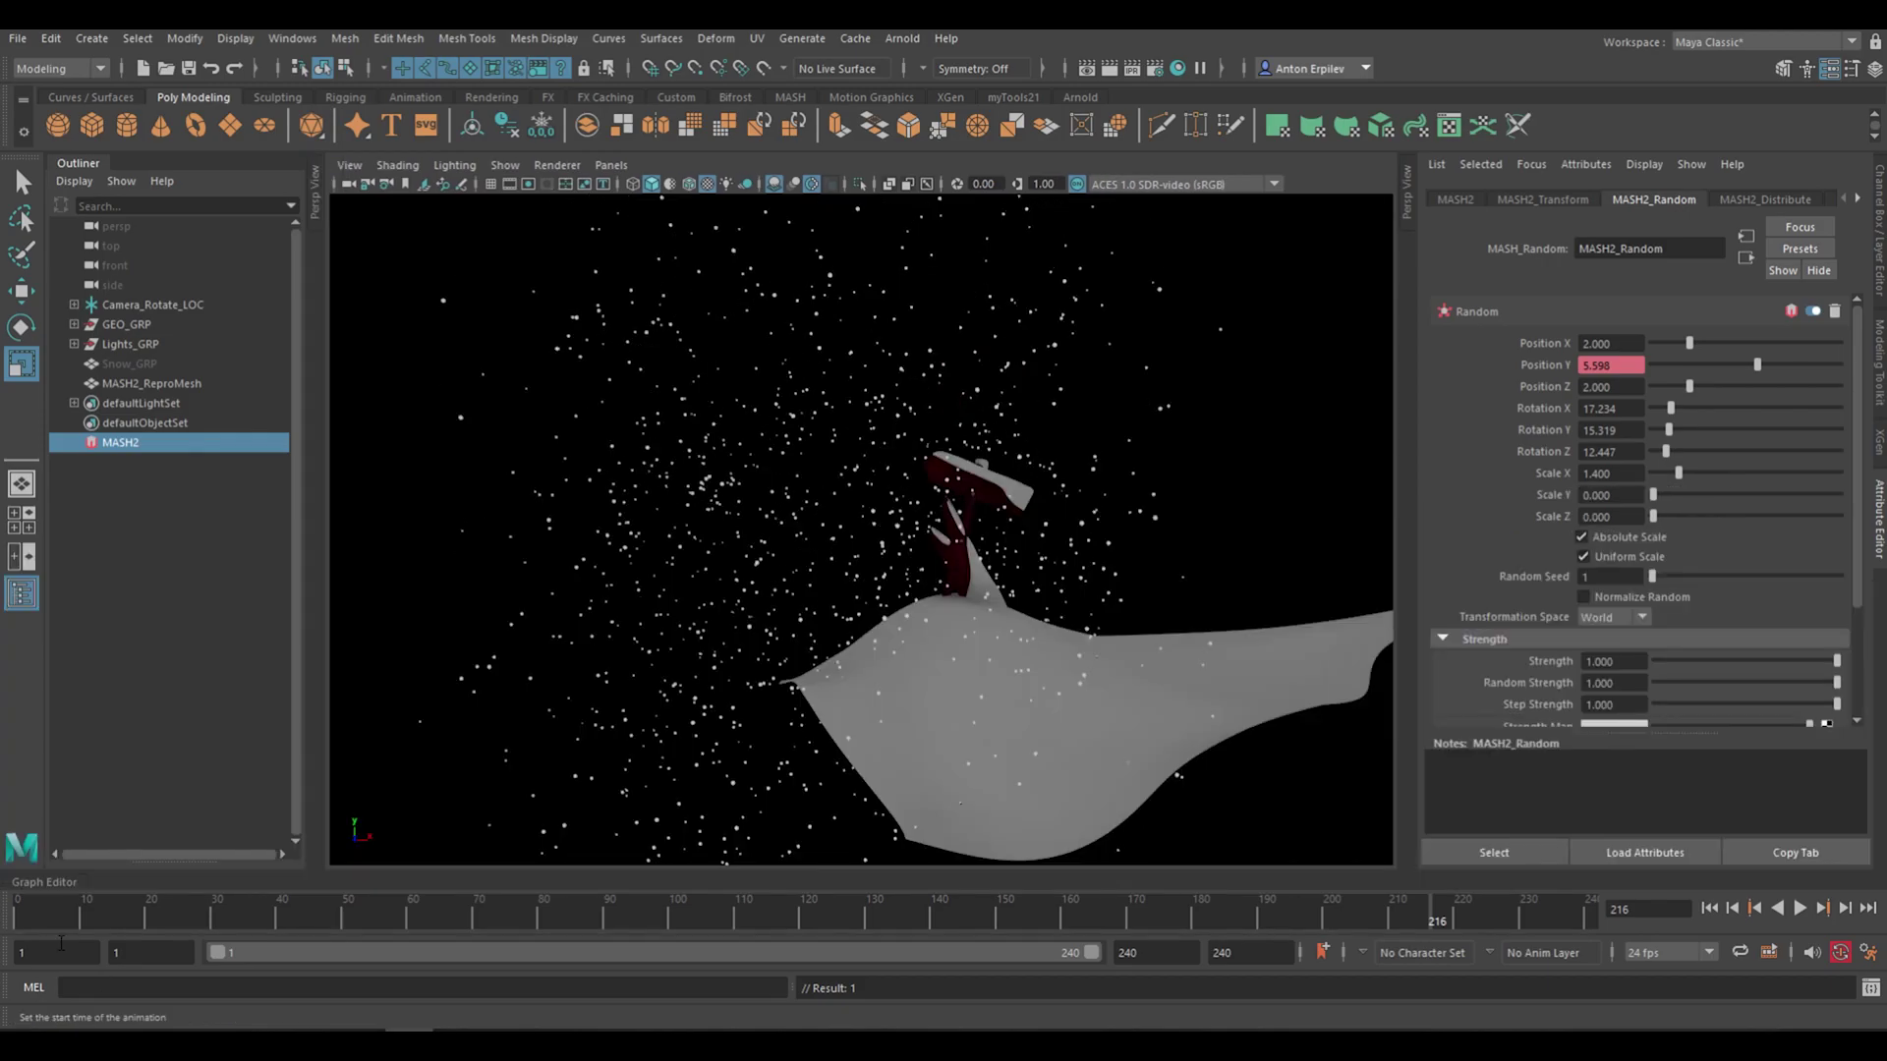
# Replay the snowfall from frame 1 to check the linear vertical scatter around the signpost
pyautogui.click(21, 915)
pyautogui.keyDown('alt'); pyautogui.moveTo(814, 613); pyautogui.dragTo(835, 602); pyautogui.keyUp('alt')
pyautogui.hotkey('alt', 'v')
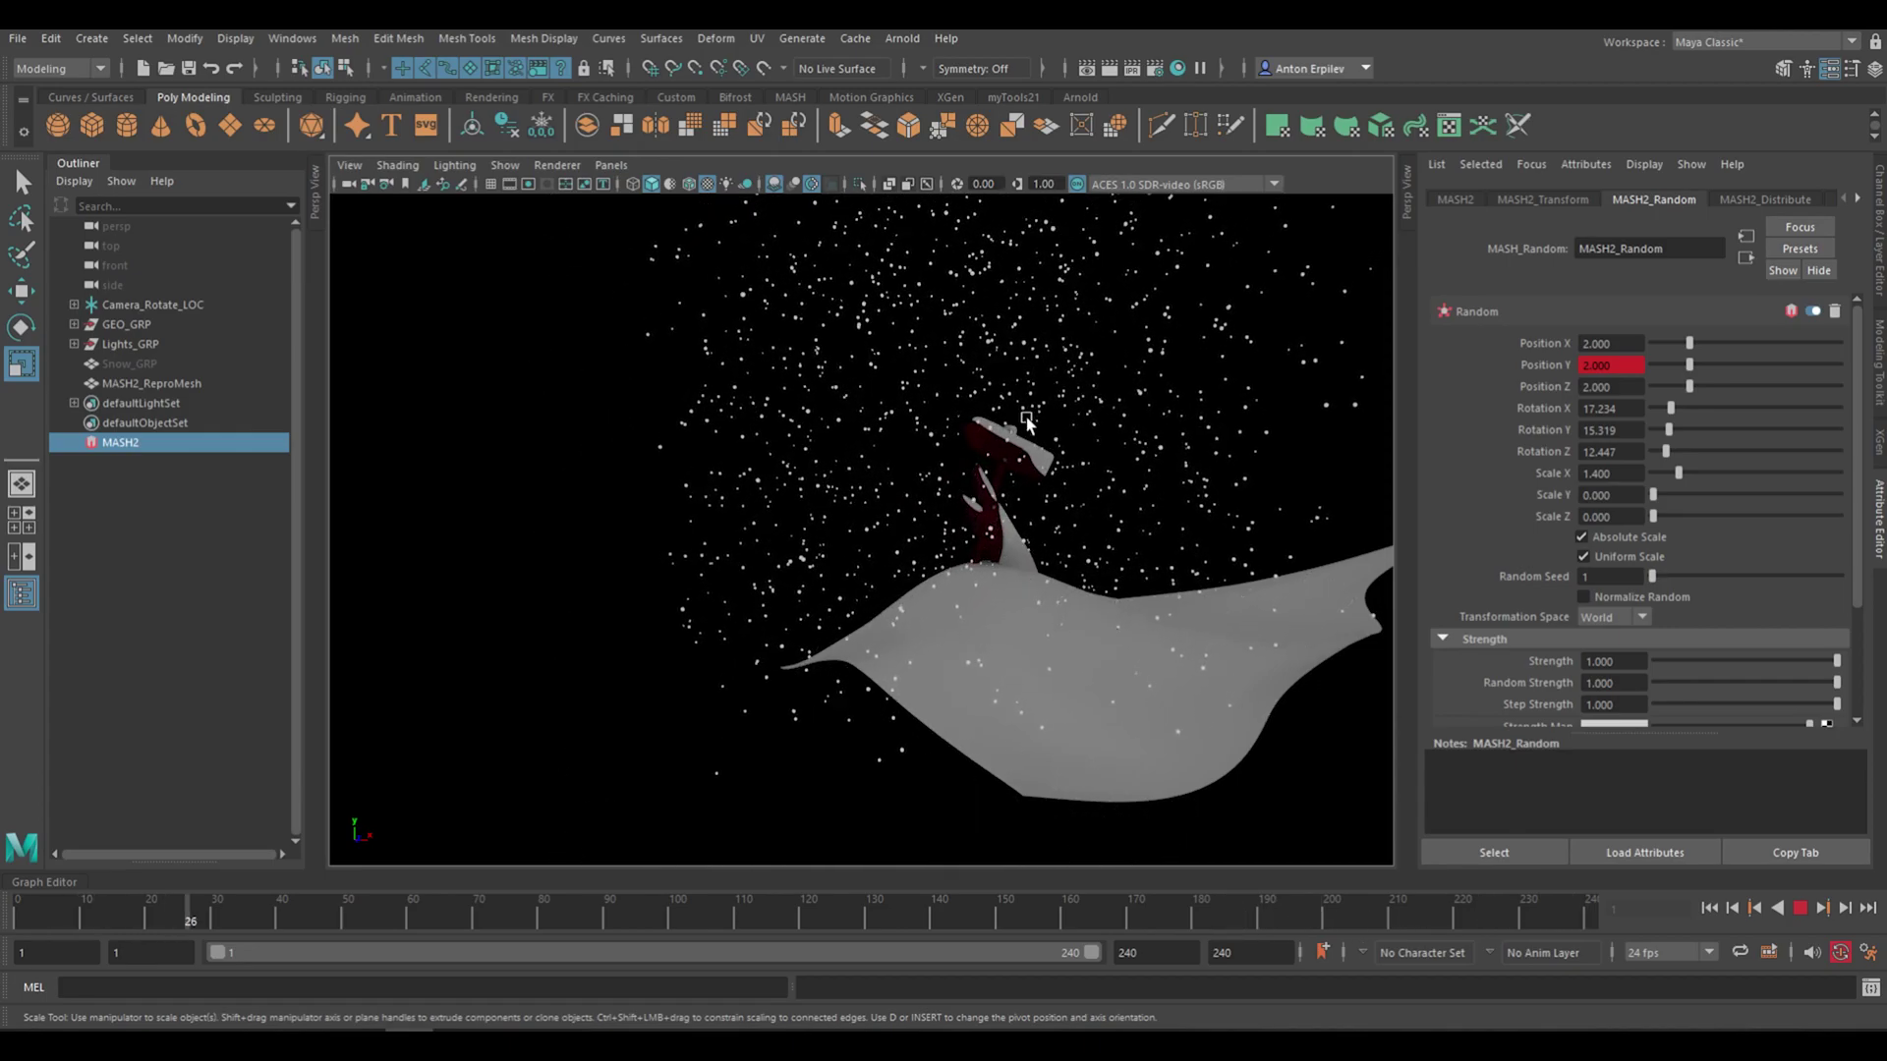
# Set the Random node's Position Y to 3 at frame 240, key it, and play back the softer vertical scatter
pyautogui.press('Escape')
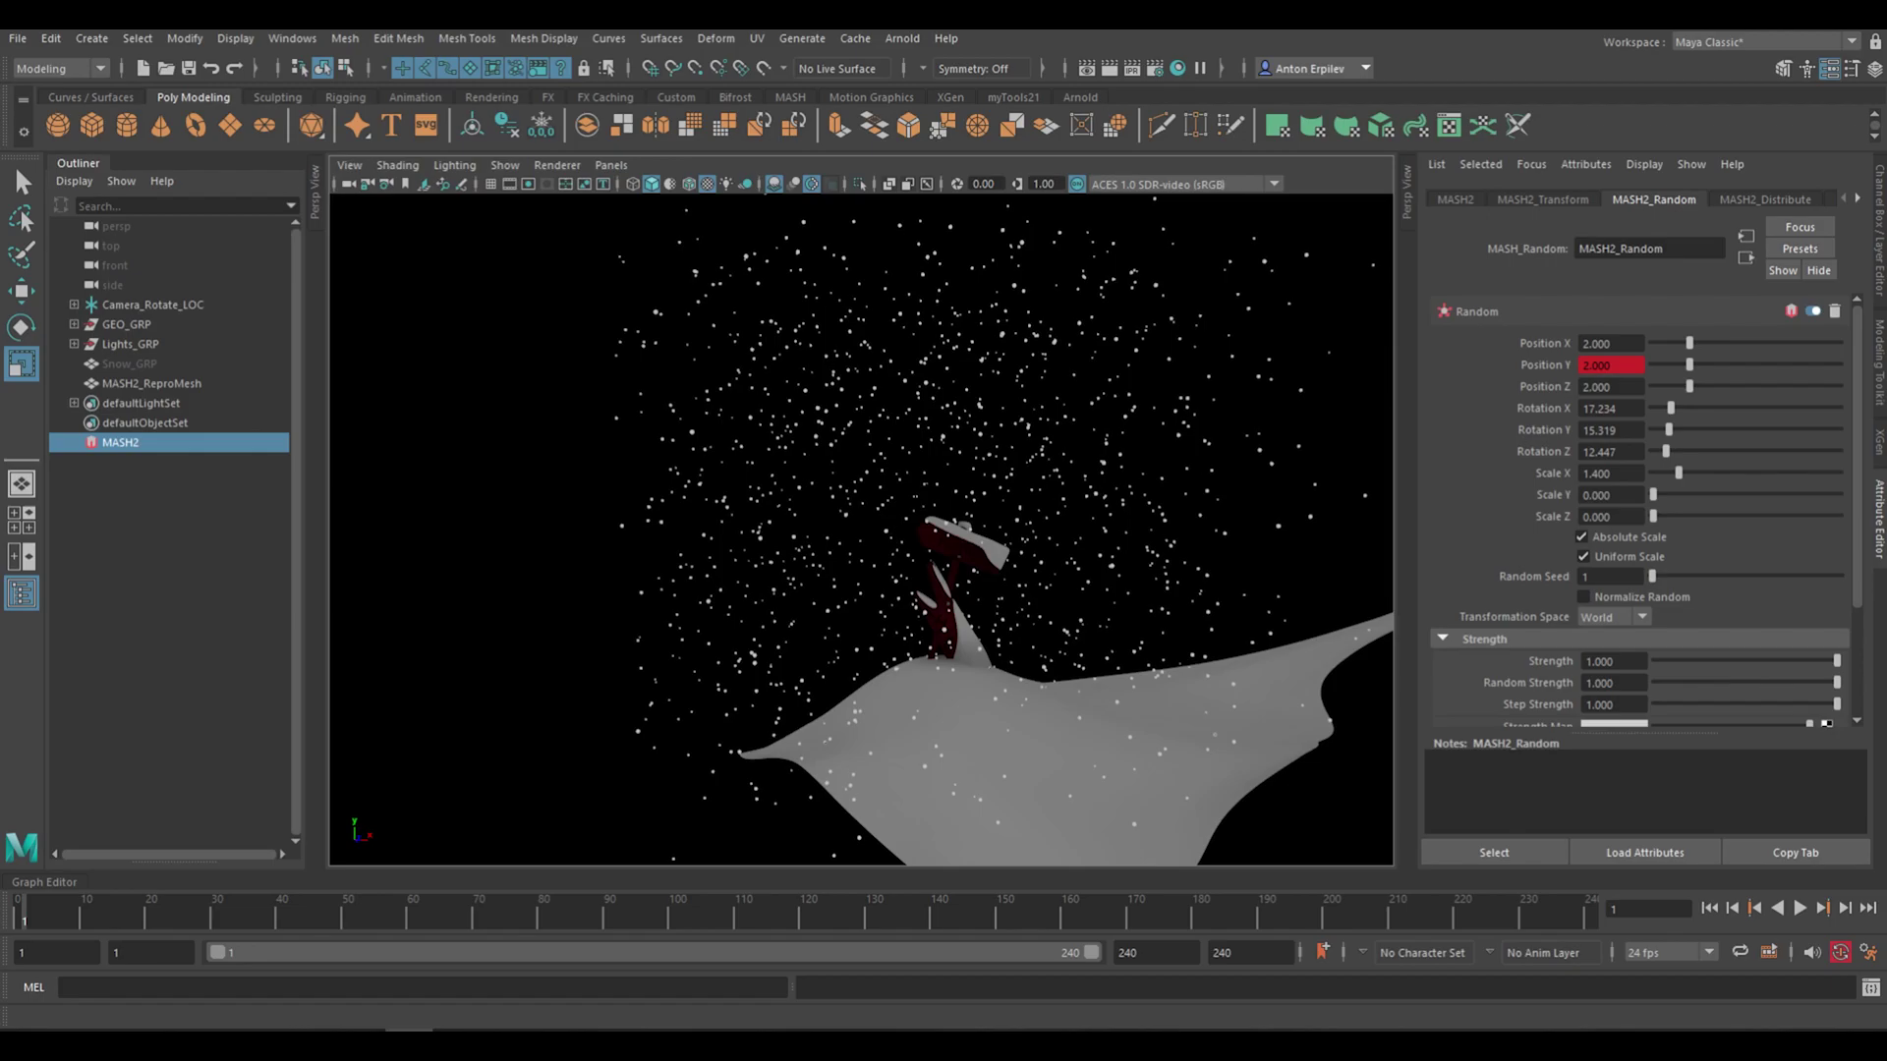
pyautogui.hotkey('alt', 'v')
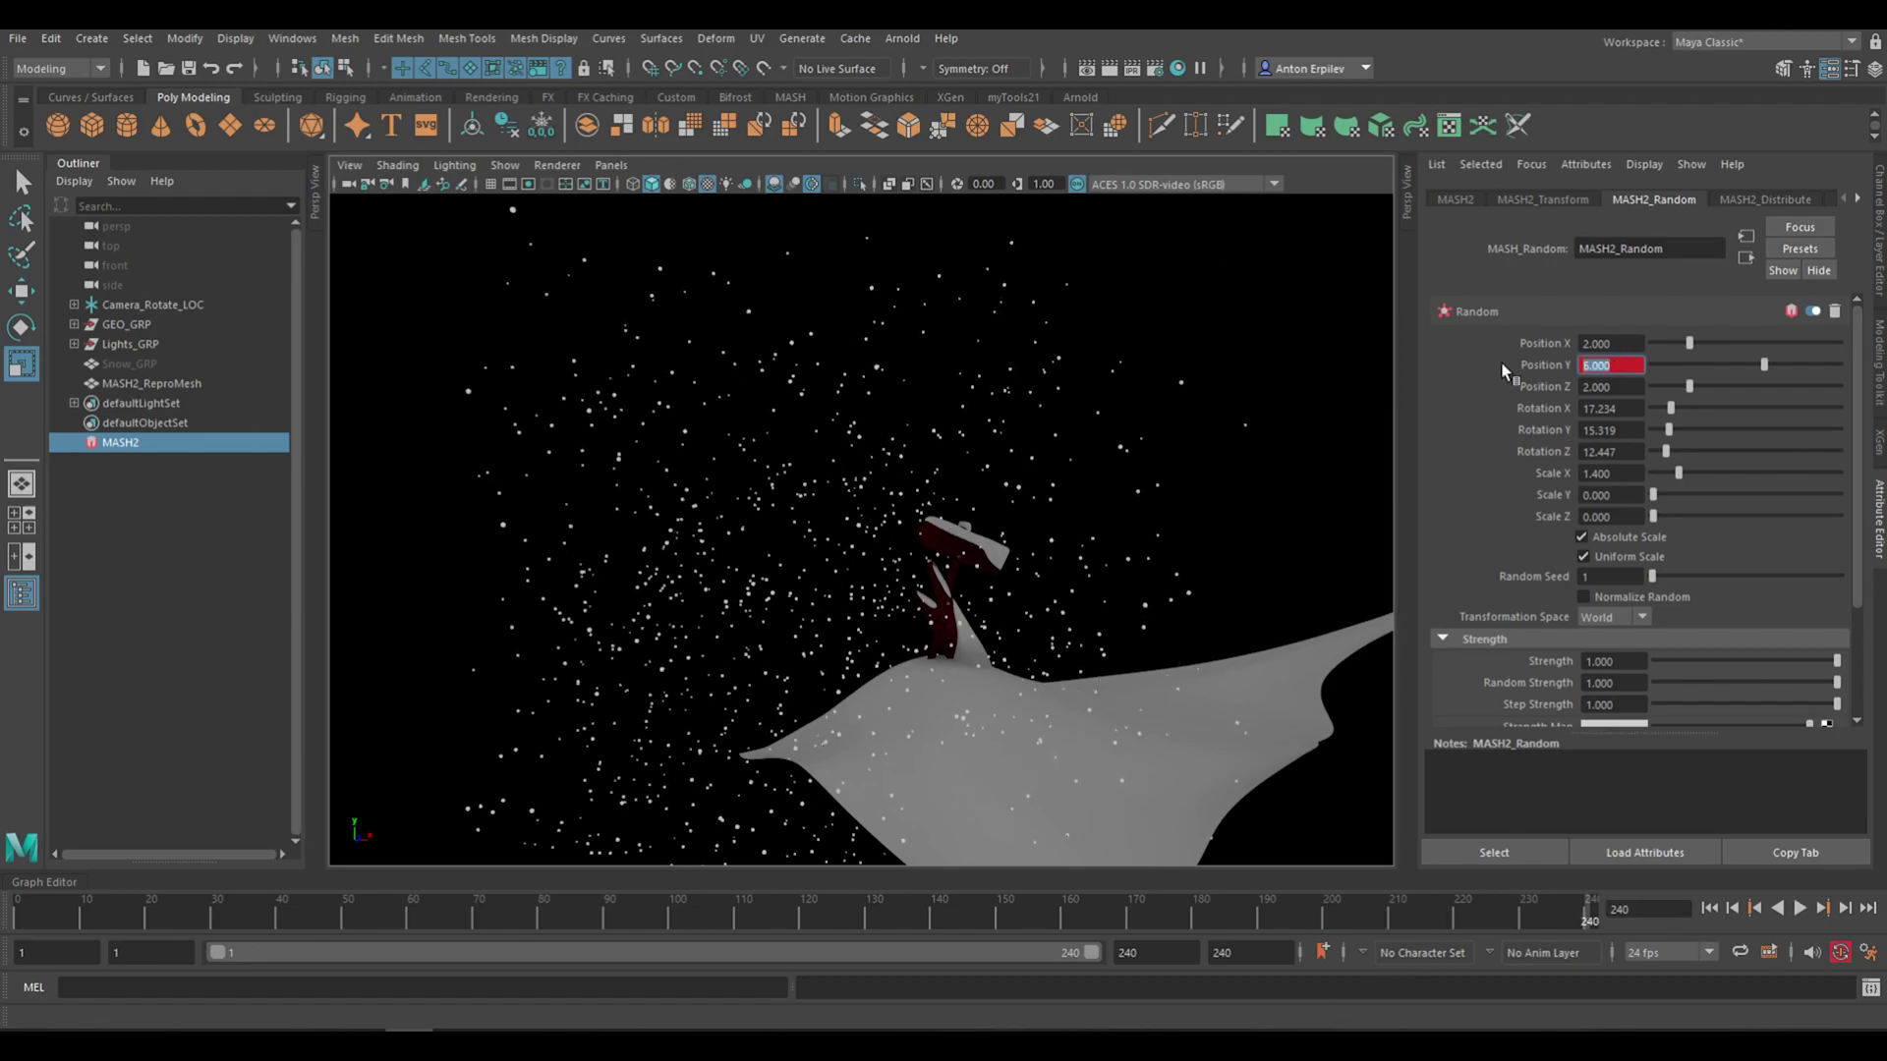
pyautogui.press('Return')
pyautogui.click(17, 917)
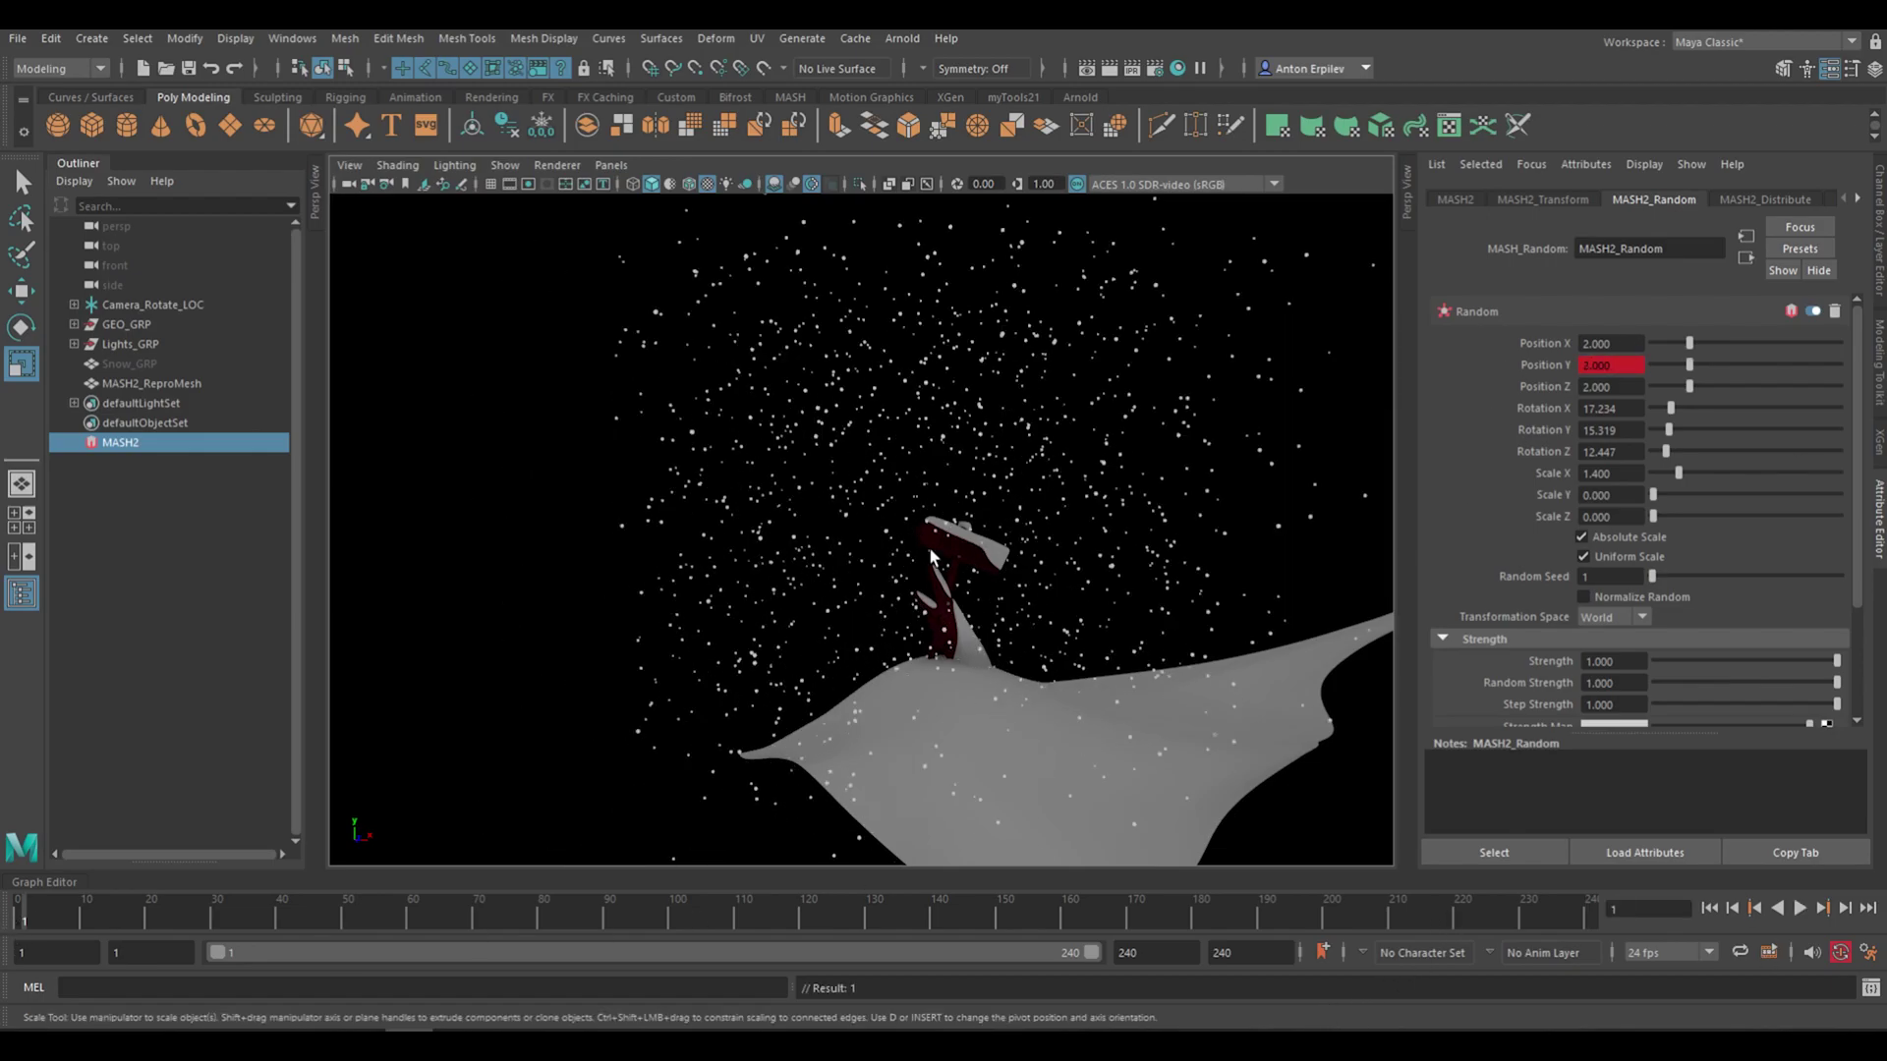
pyautogui.hotkey('alt', 'v')
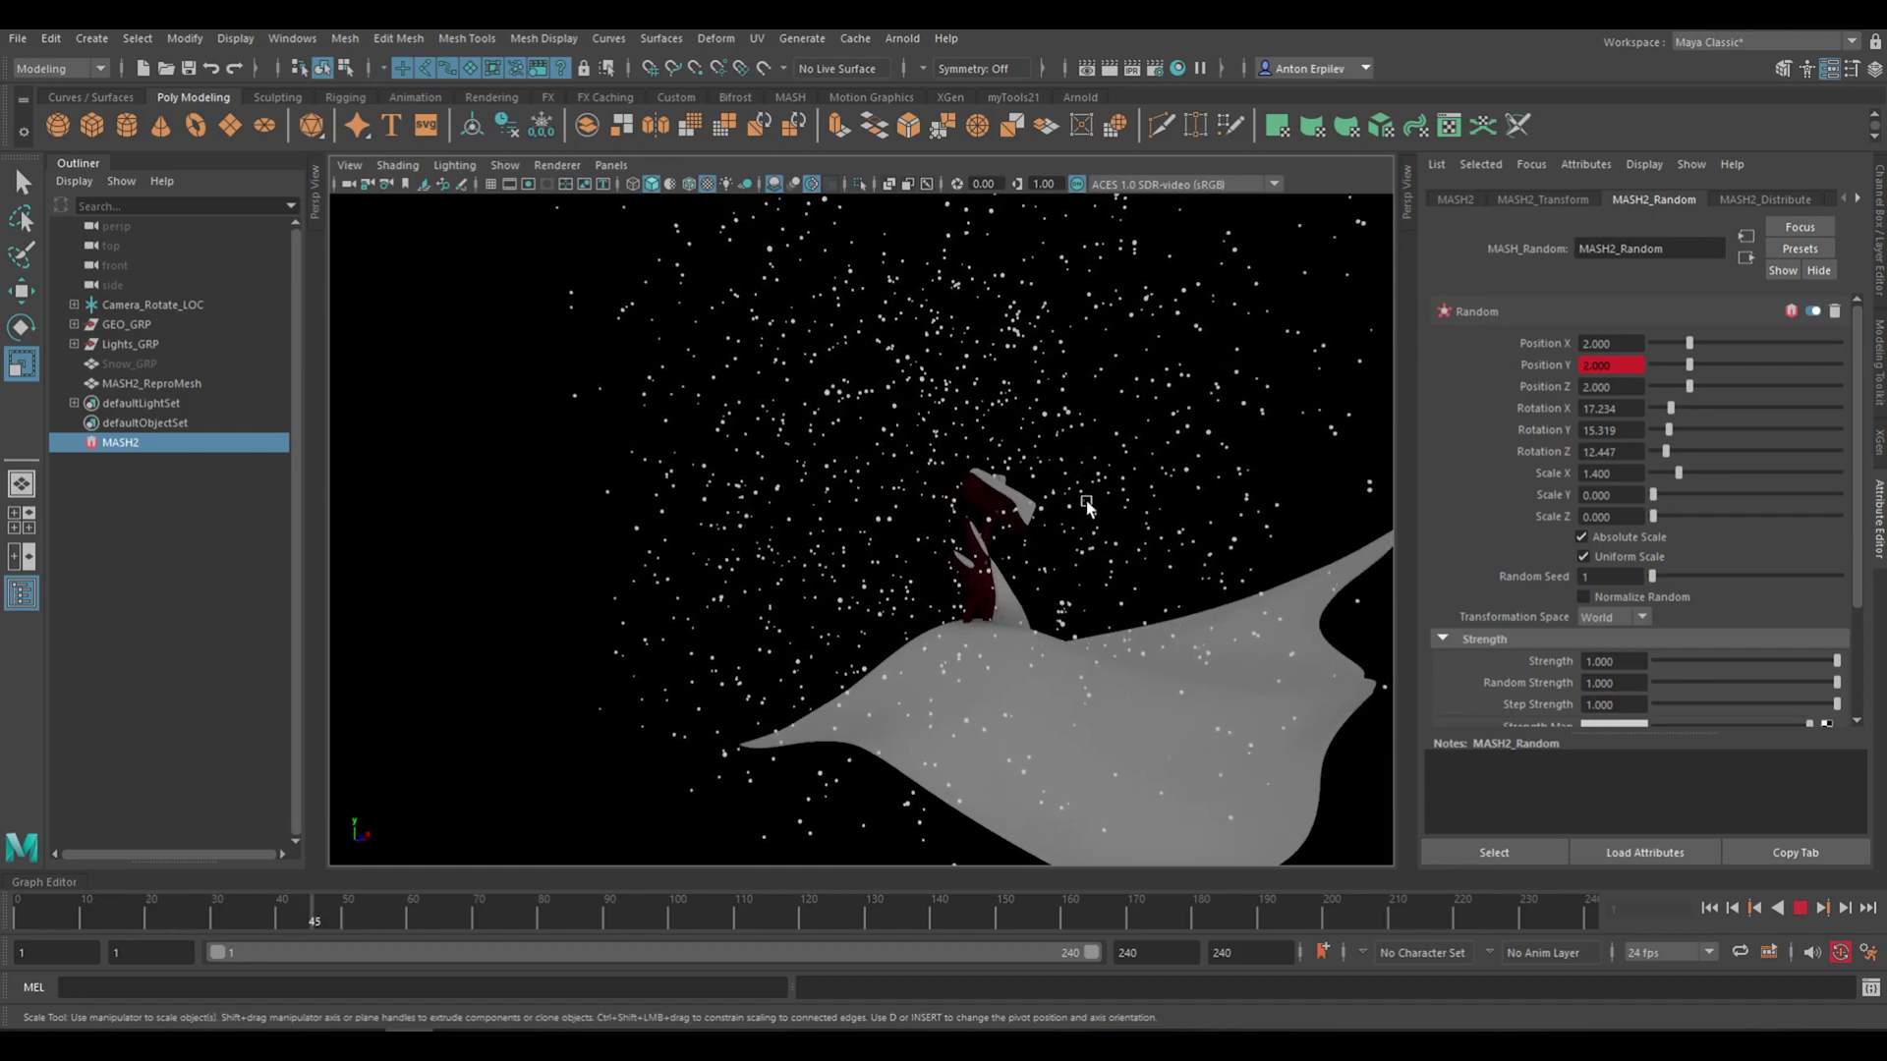
pyautogui.press('Escape')
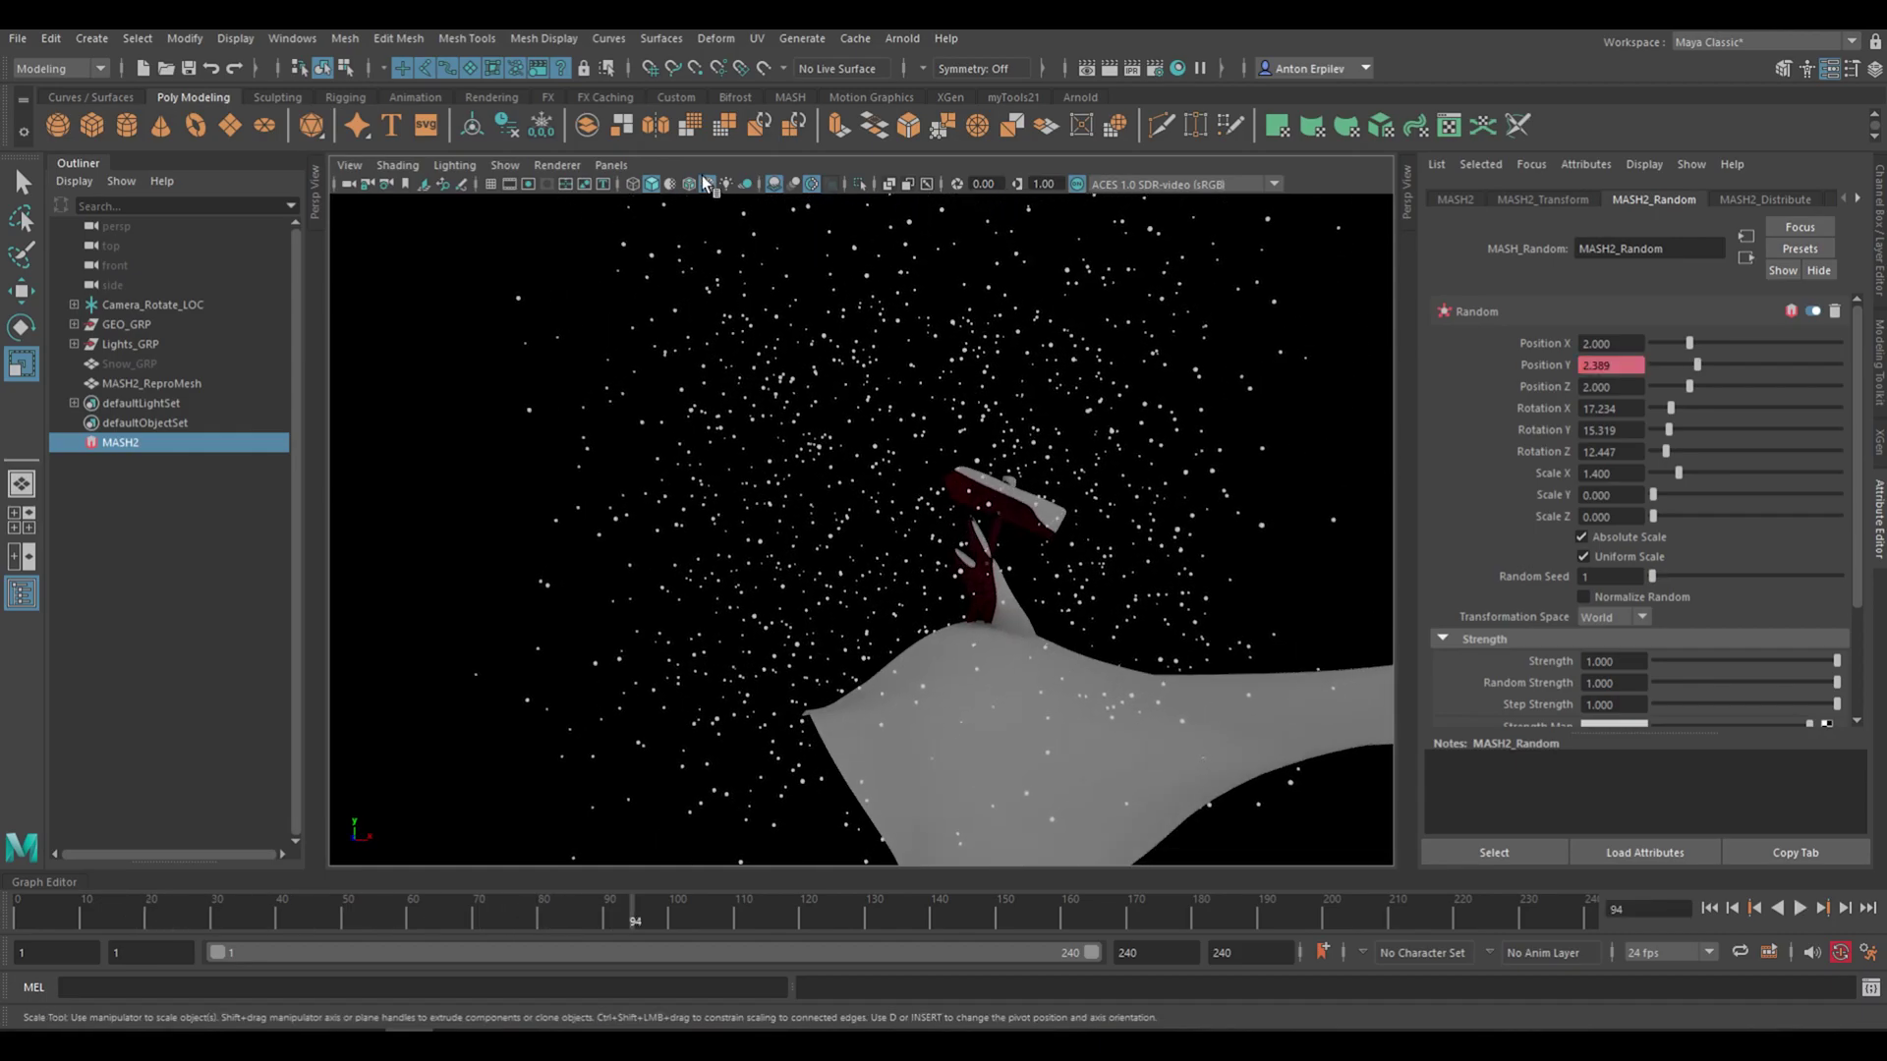
# Switch to a side-by-side layout with the gated camera view next to the free perspective view
pyautogui.click(612, 166)
pyautogui.click(684, 168)
pyautogui.click(310, 204)
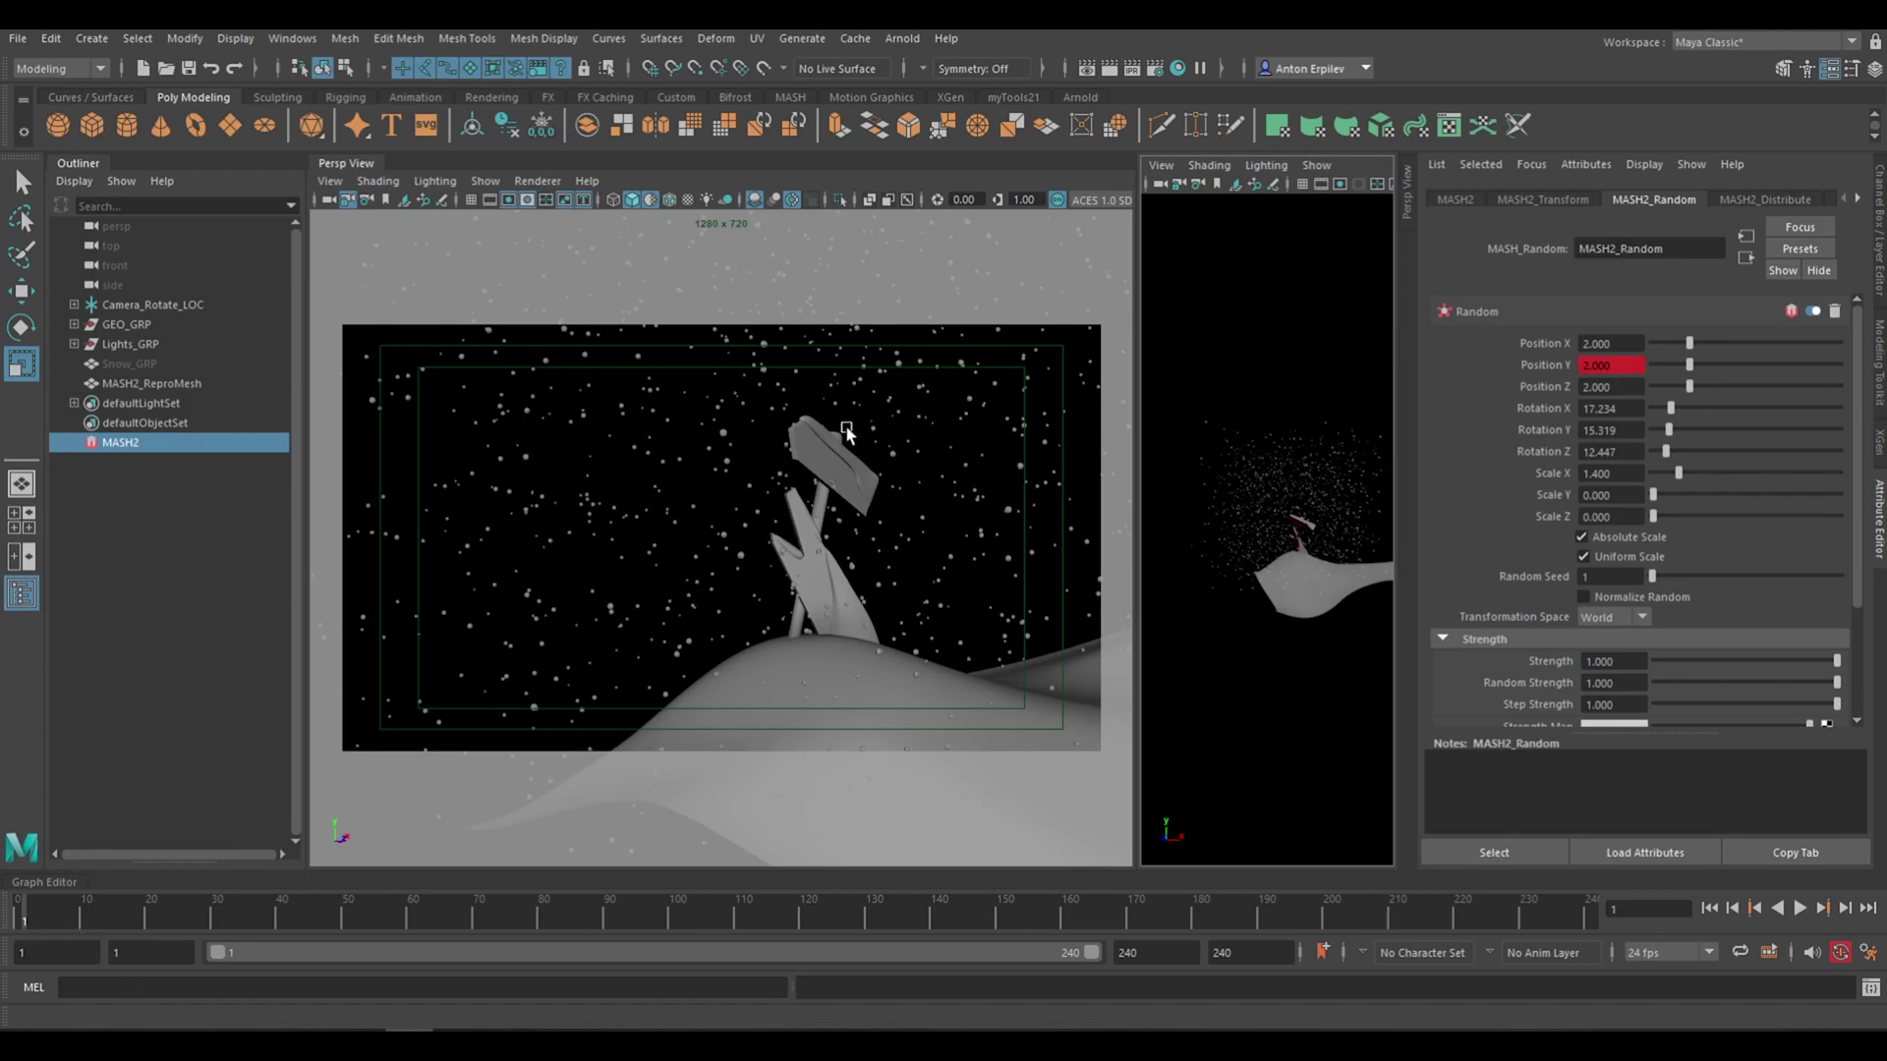
# Light the camera view with the scene lights and play the snowfall from frame 1 in that view
pyautogui.hotkey('alt', 'v')
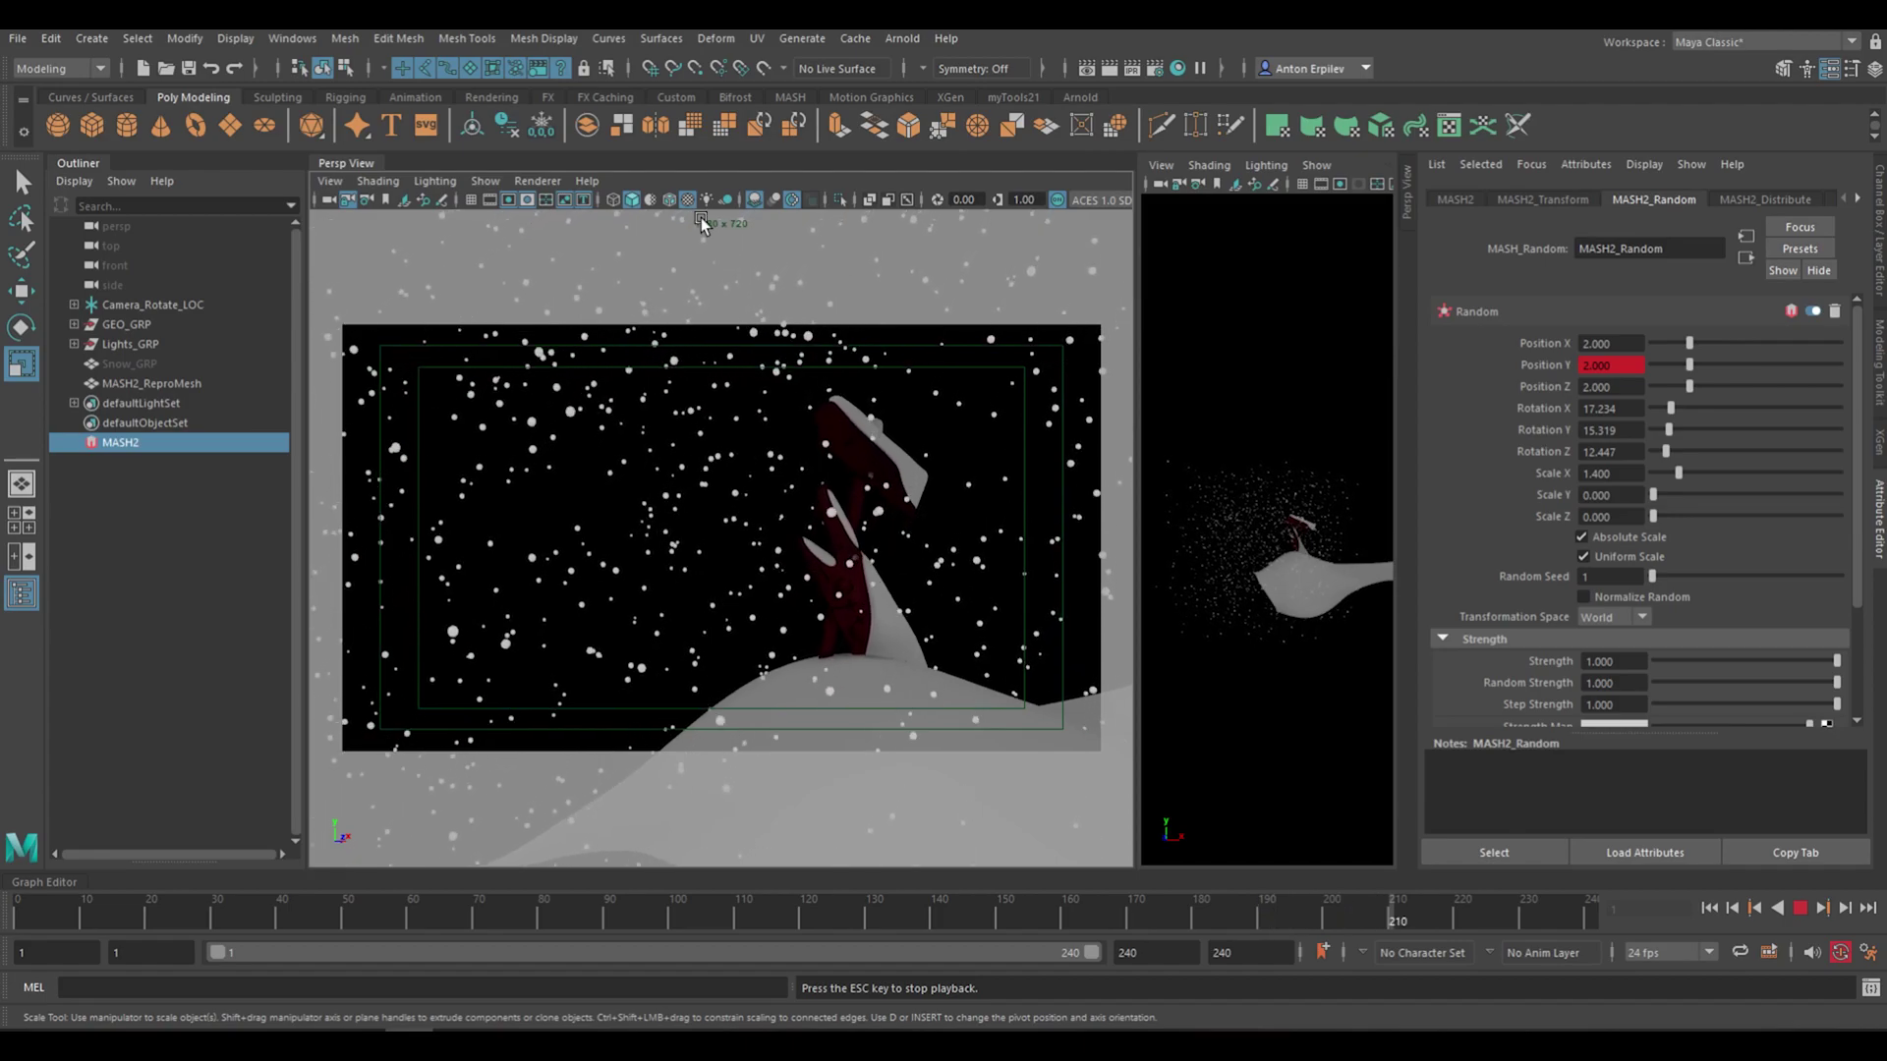
pyautogui.press('Escape')
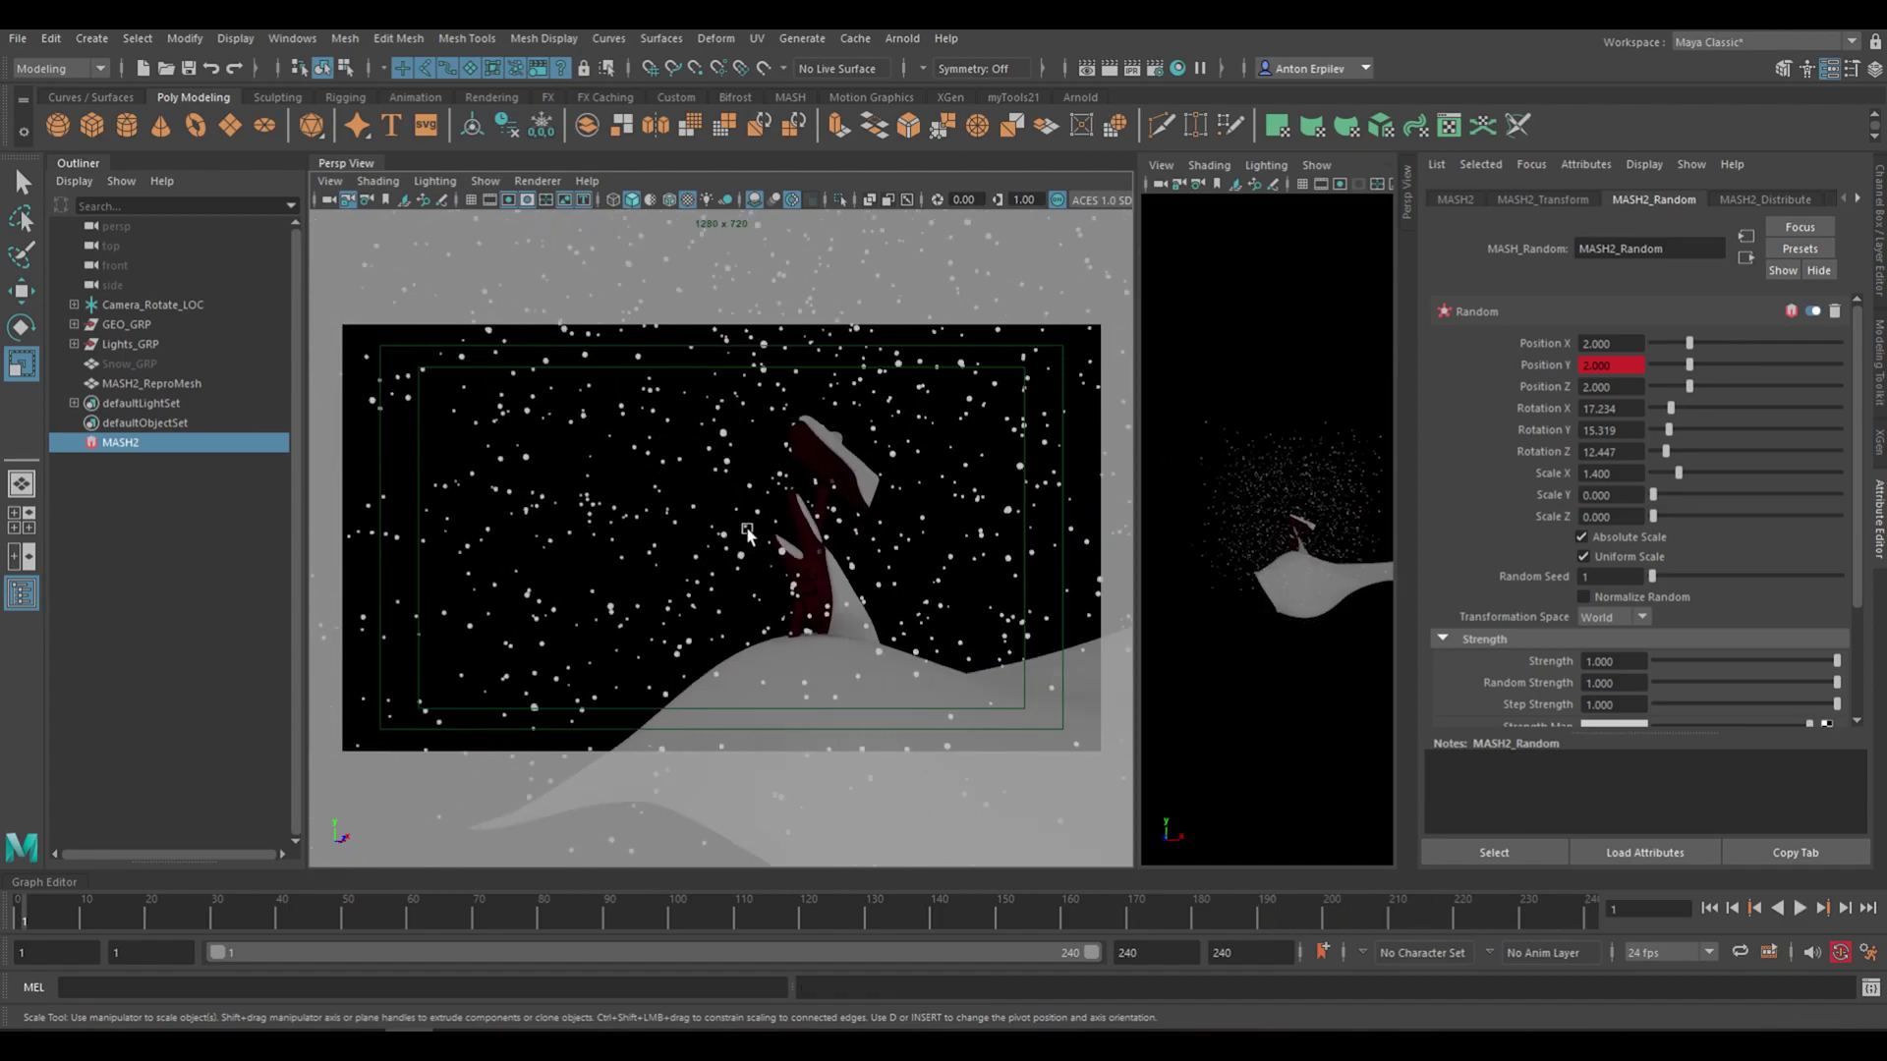
pyautogui.hotkey('alt', 'v')
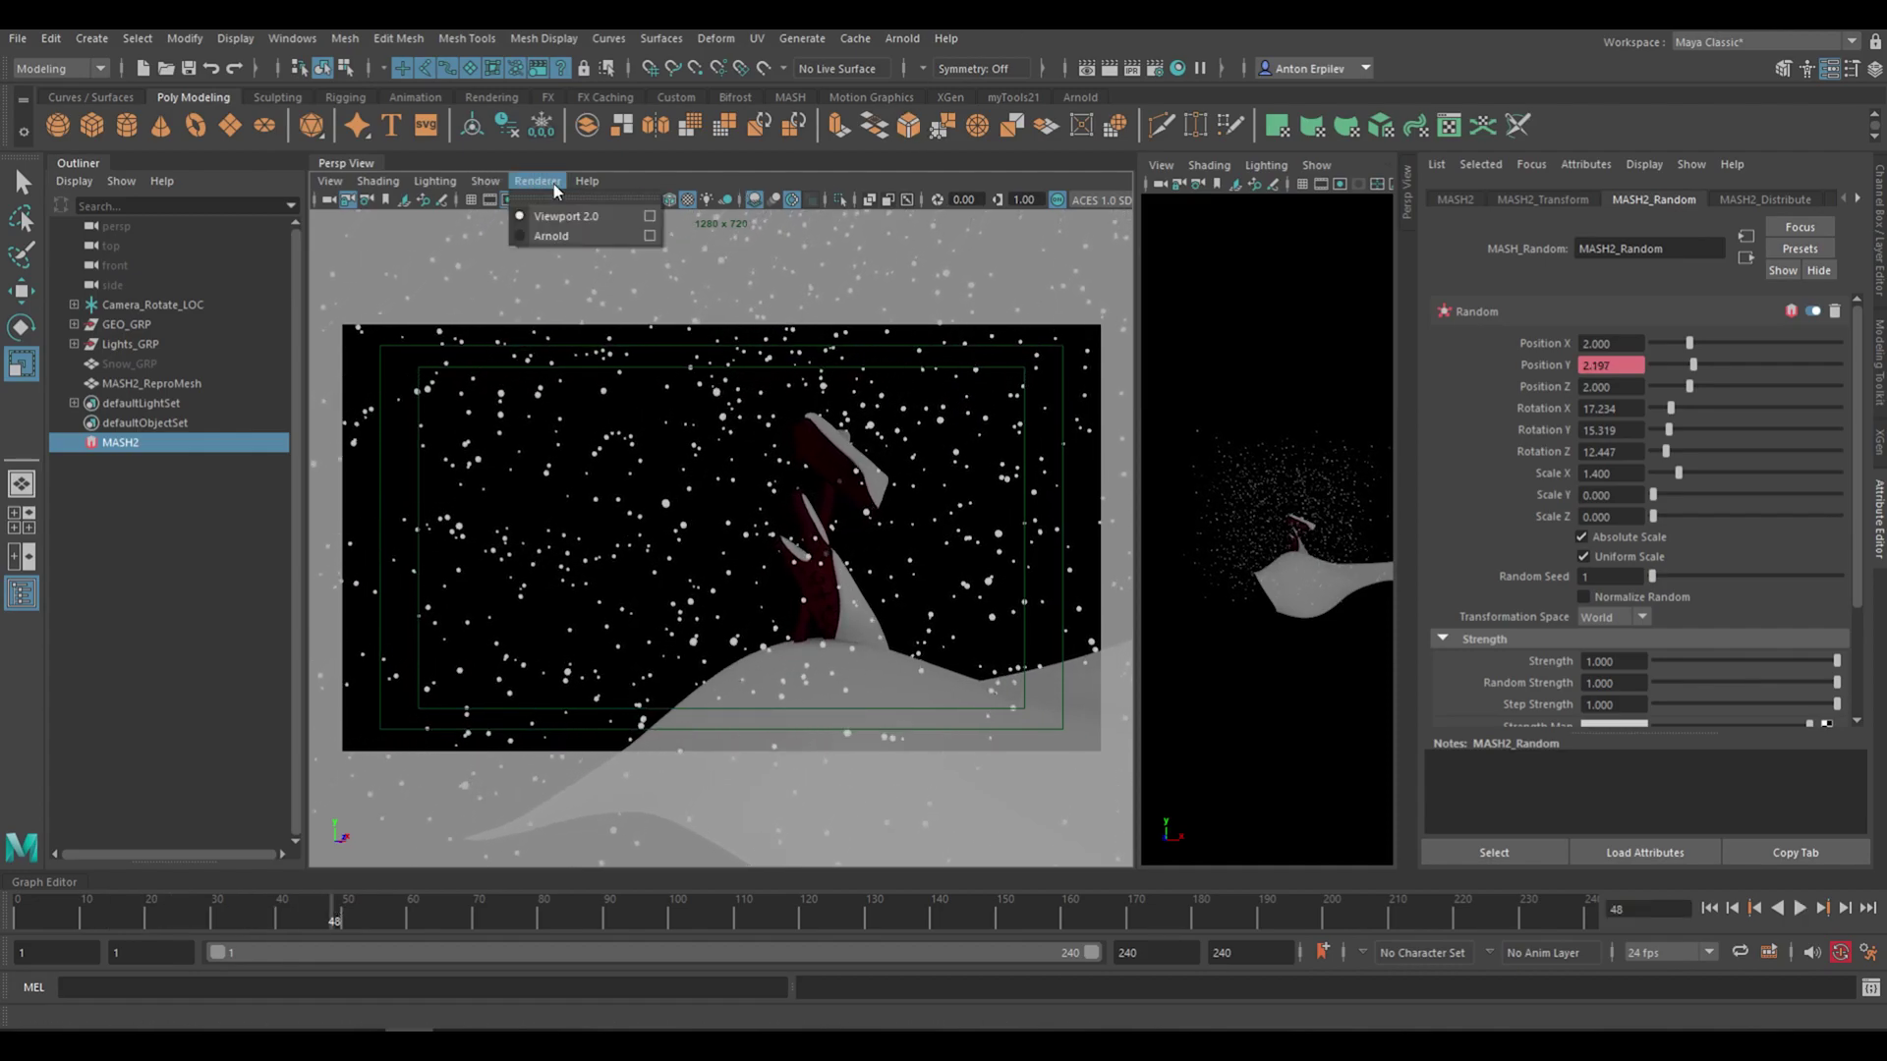
# Switch the camera view's renderer to Arnold to prepare a live render of the snowfall
pyautogui.click(595, 237)
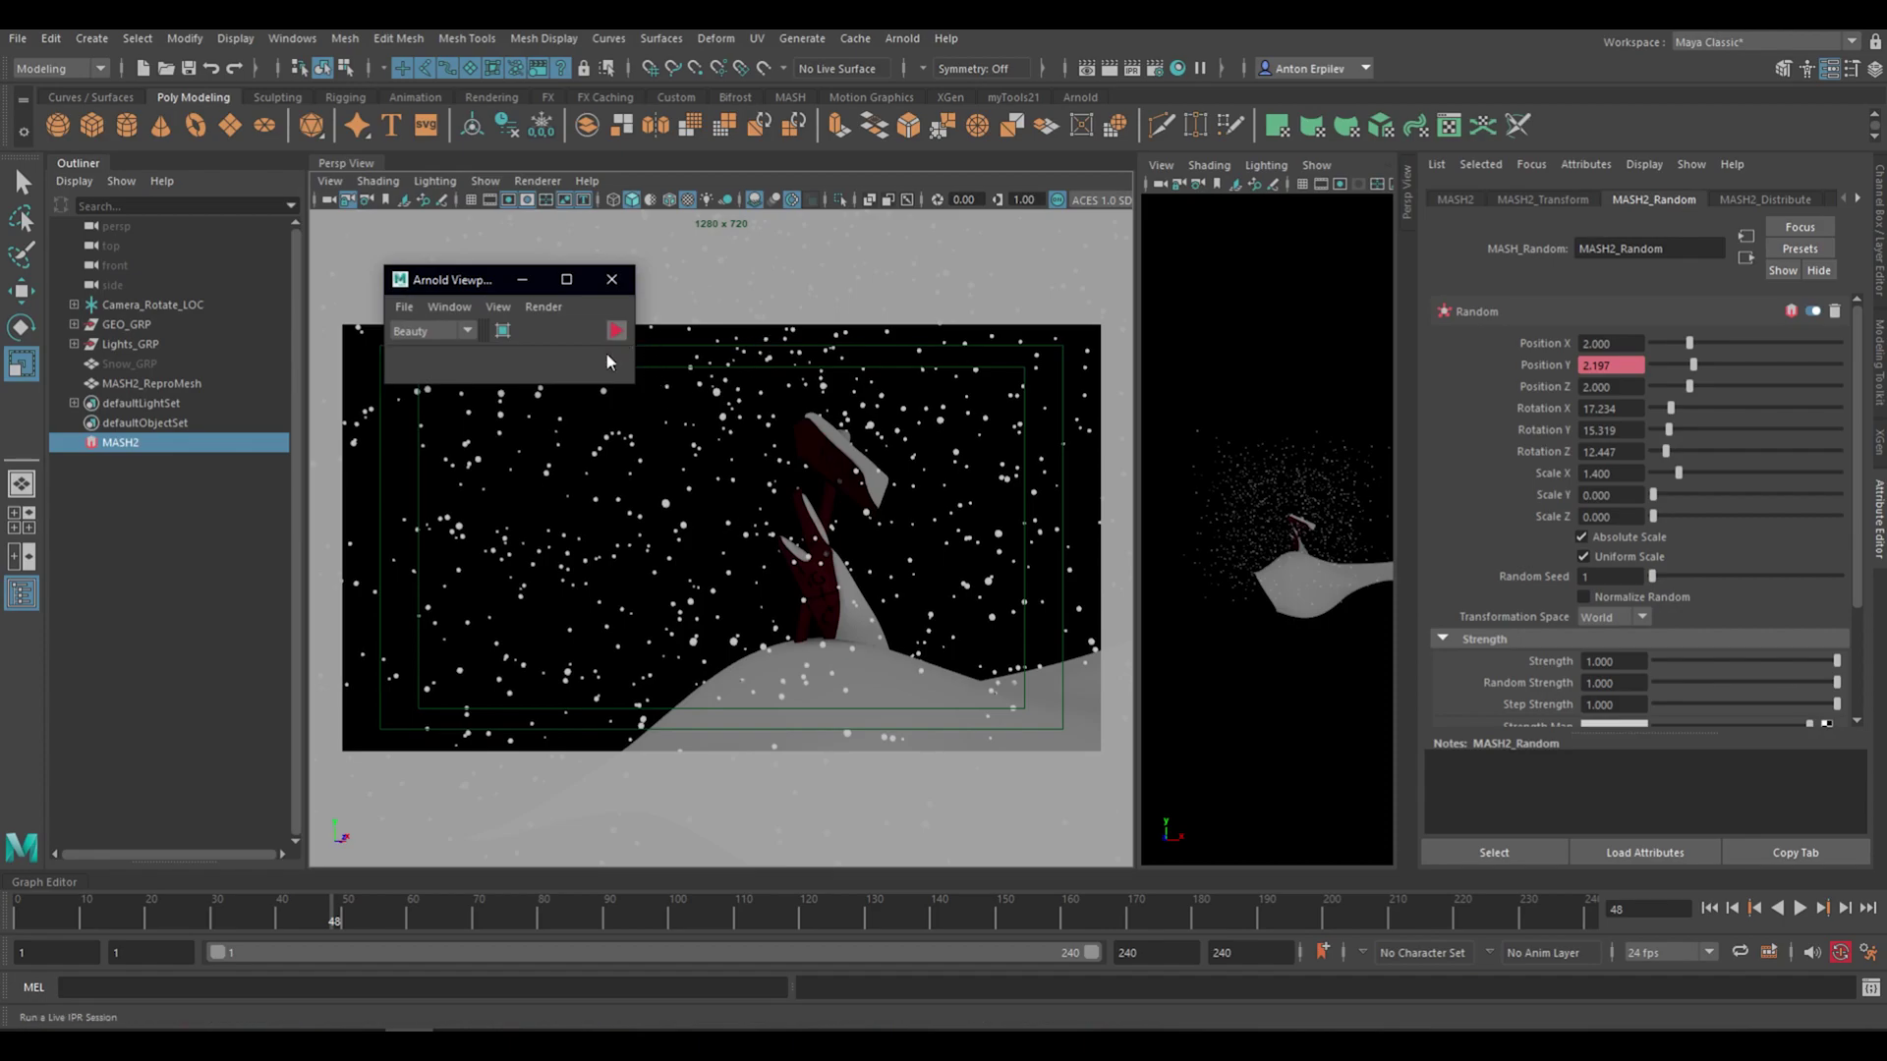